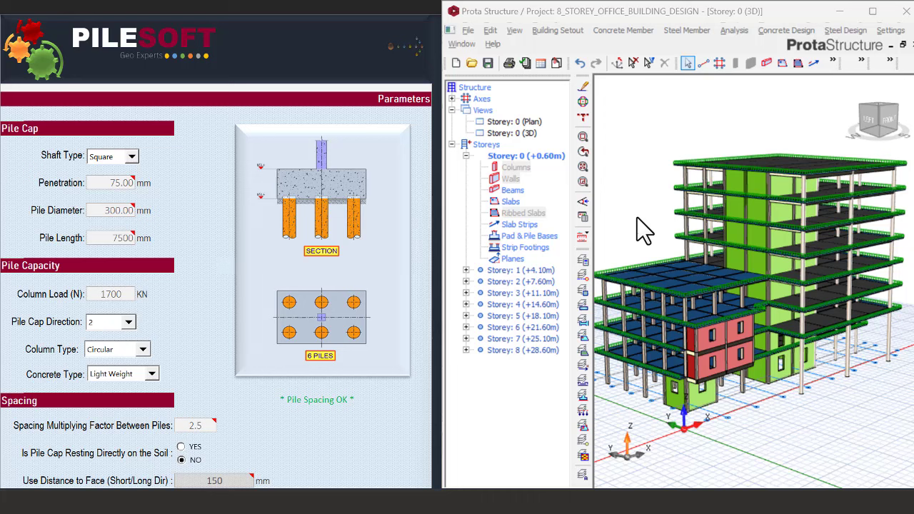
Zoom to fit the 8-storey building and orbit it through front and left-side views
left_click(583, 167)
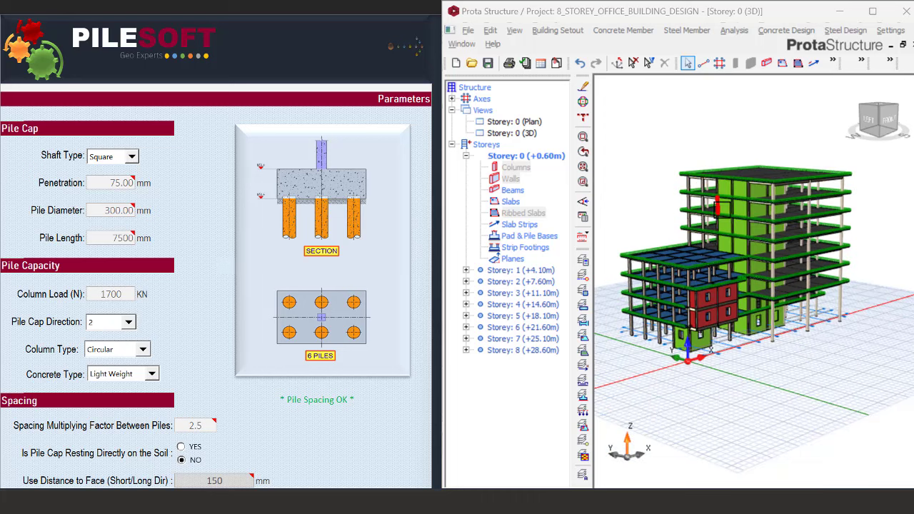
scroll(750, 300, "up", 1)
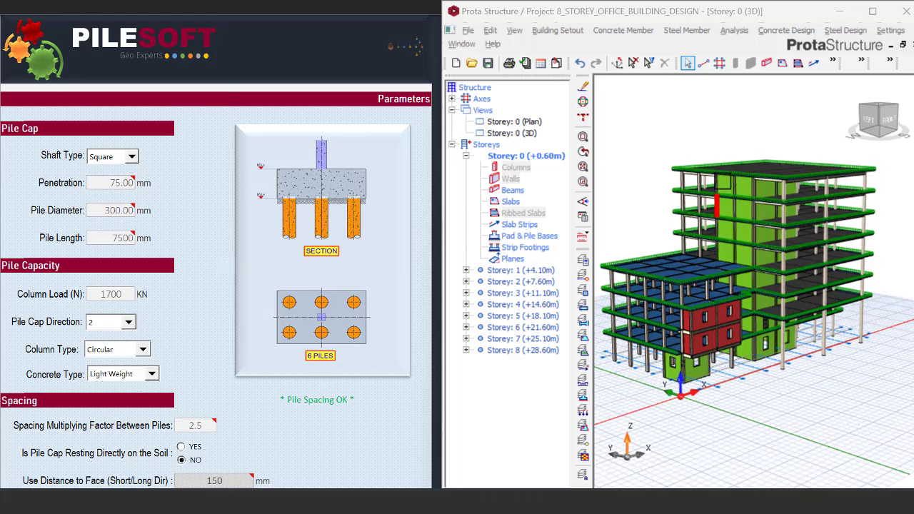
mouse_move(743, 197)
middle_mouse_down()
mouse_move(712, 200)
mouse_move(739, 198)
middle_mouse_up()
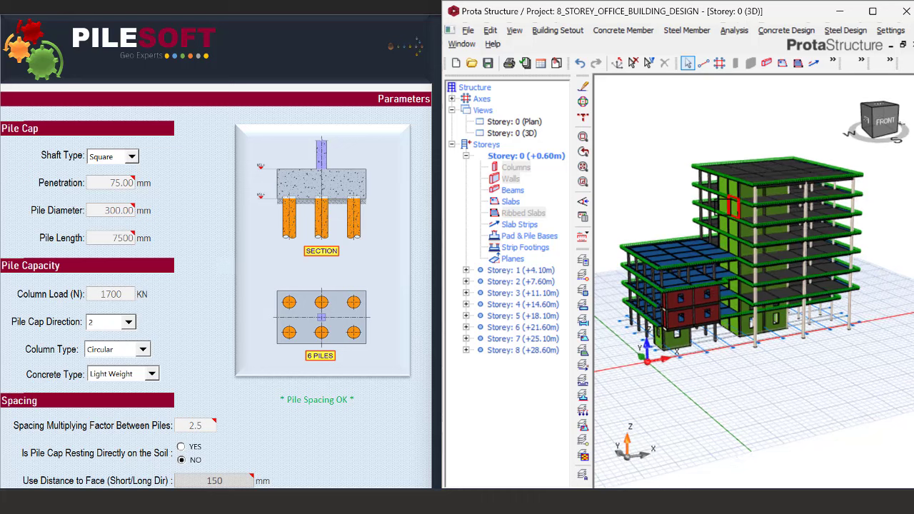
scroll(740, 199, "up", 3)
middle_click_drag(718, 239, 603, 250)
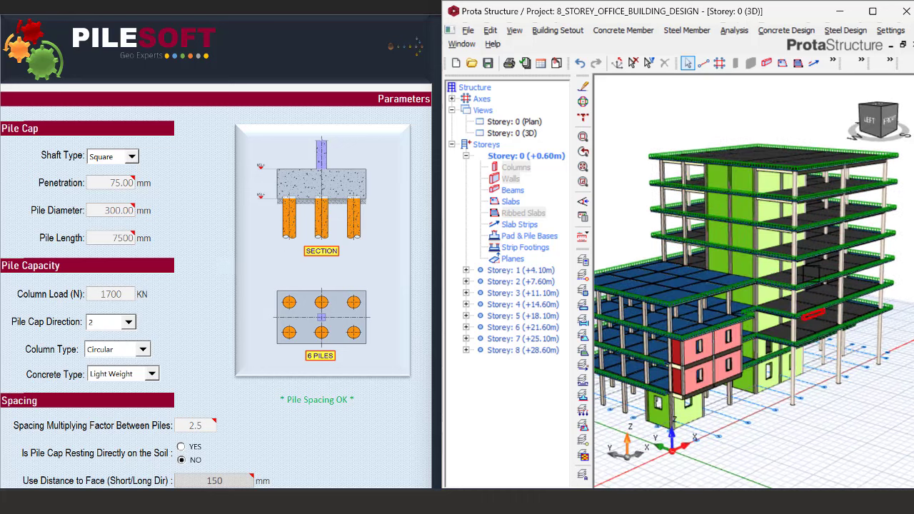
middle_click_drag(812, 275, 164, 96)
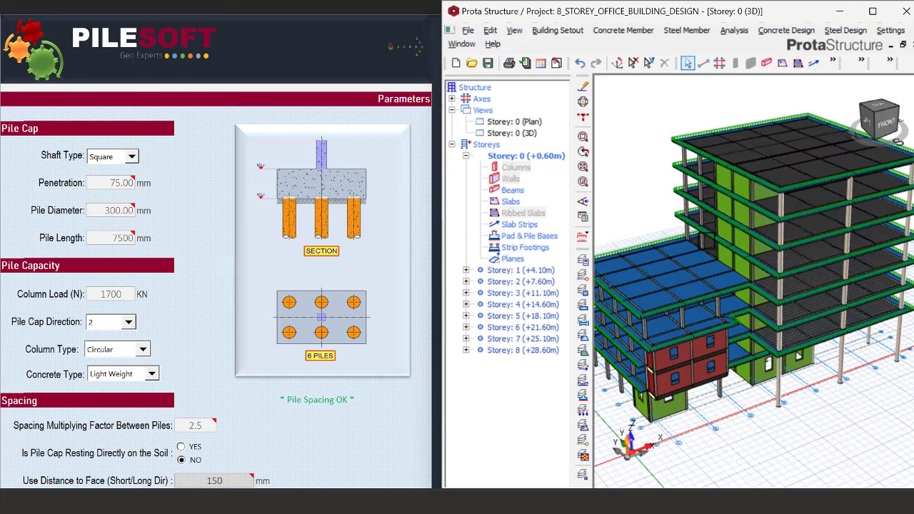
mouse_move(735, 227)
middle_mouse_down()
mouse_move(735, 210)
mouse_move(700, 224)
mouse_move(725, 227)
middle_mouse_up()
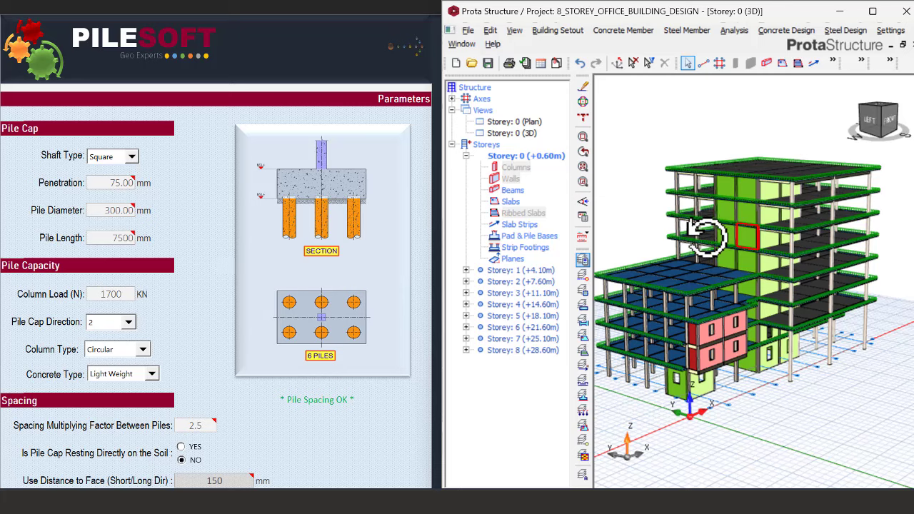
middle_click_drag(706, 236, 720, 230)
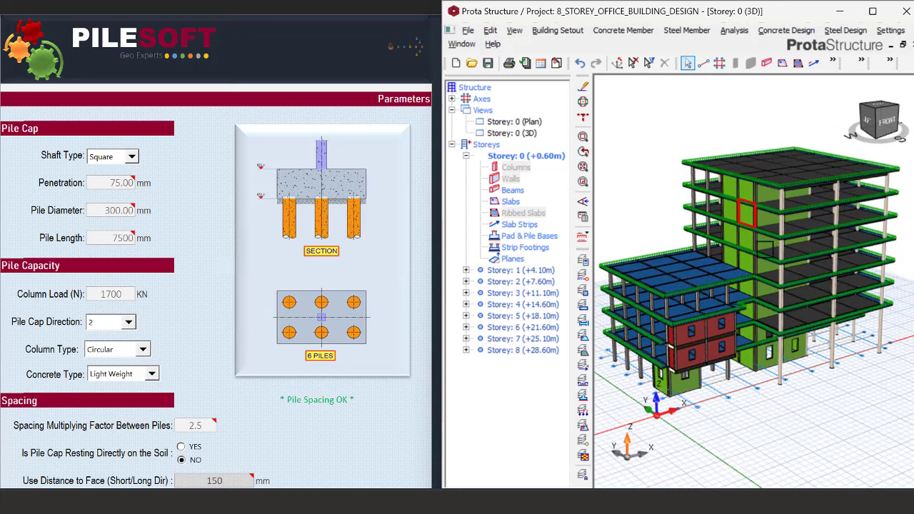
middle_click_drag(746, 213, 760, 246)
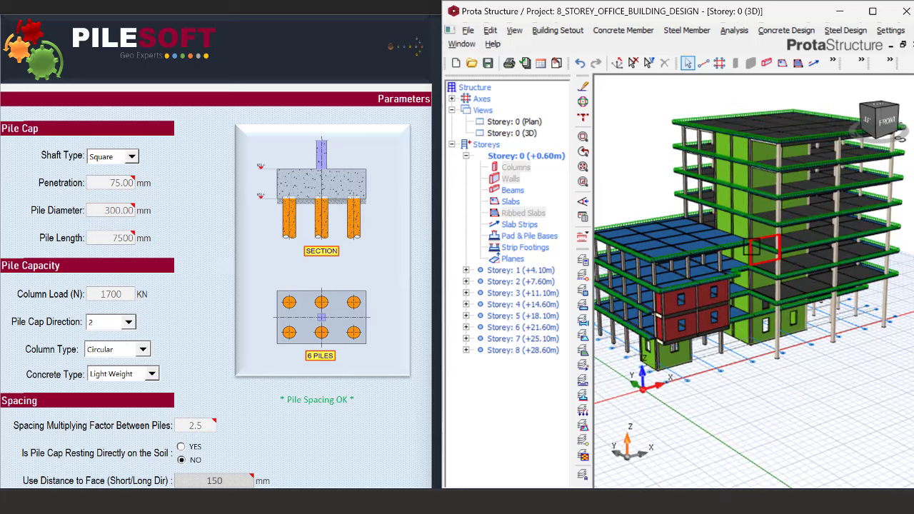
scroll(753, 278, "down", 2)
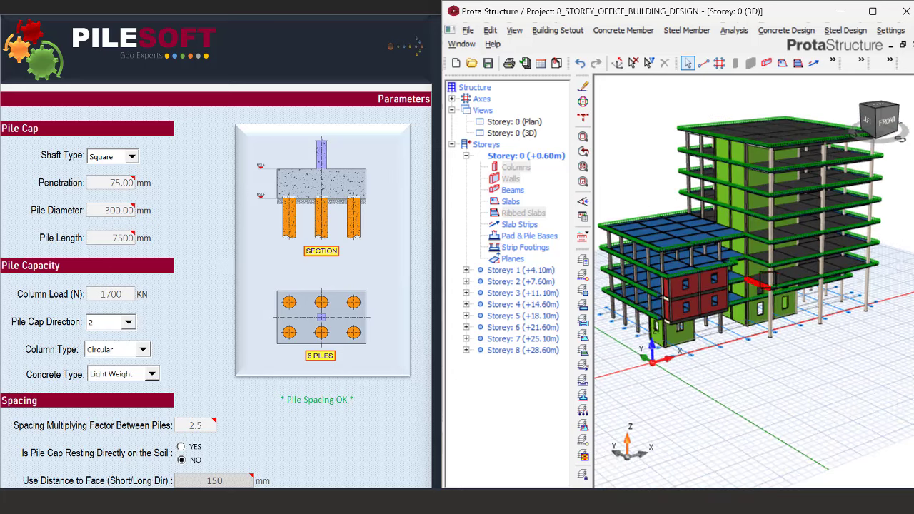
middle_click_drag(753, 275, 735, 270)
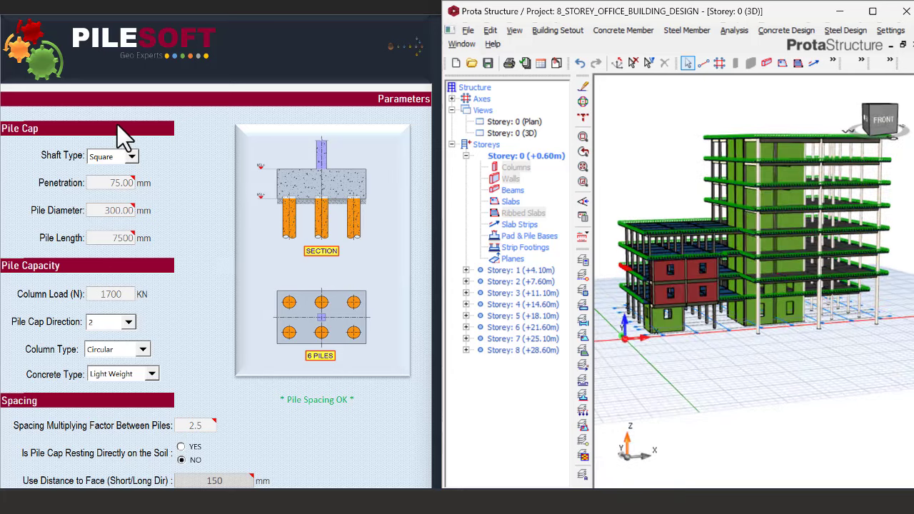
scroll(163, 200, "down", 3)
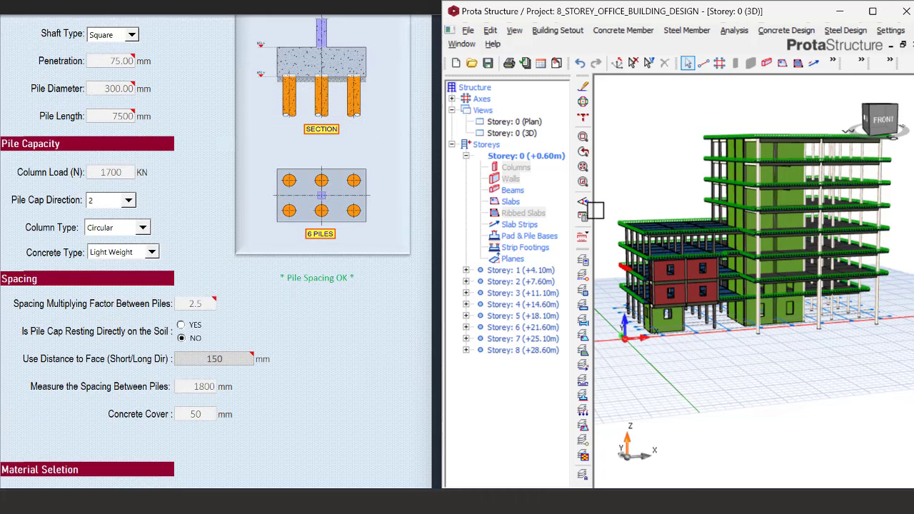
scroll(289, 188, "up", 3)
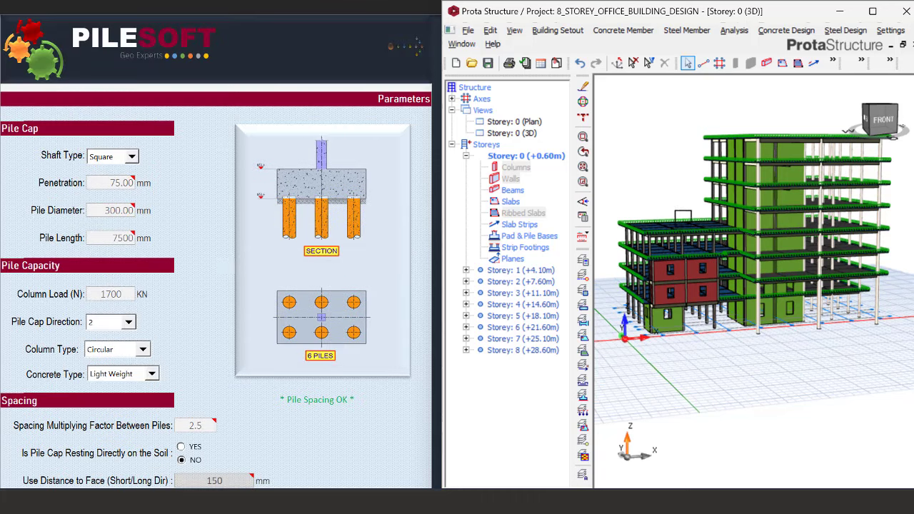
middle_click_drag(713, 210, 707, 227)
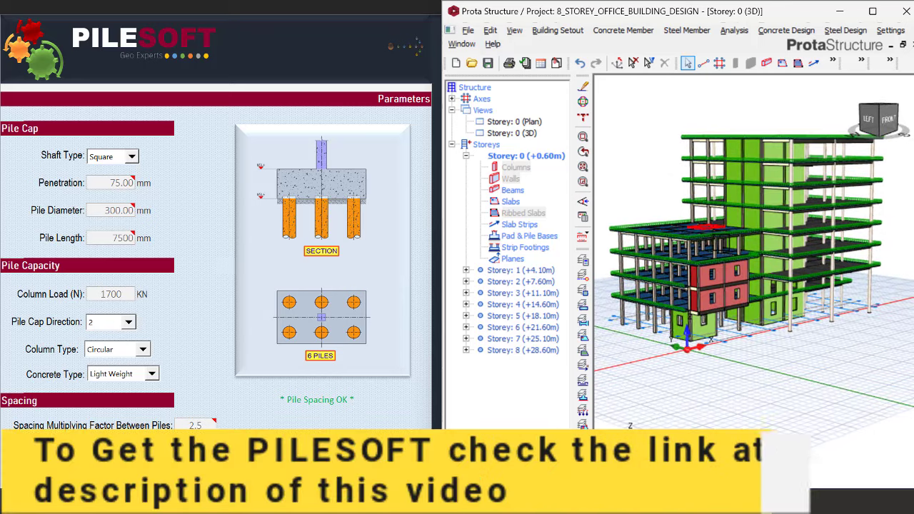
scroll(707, 227, "up", 5)
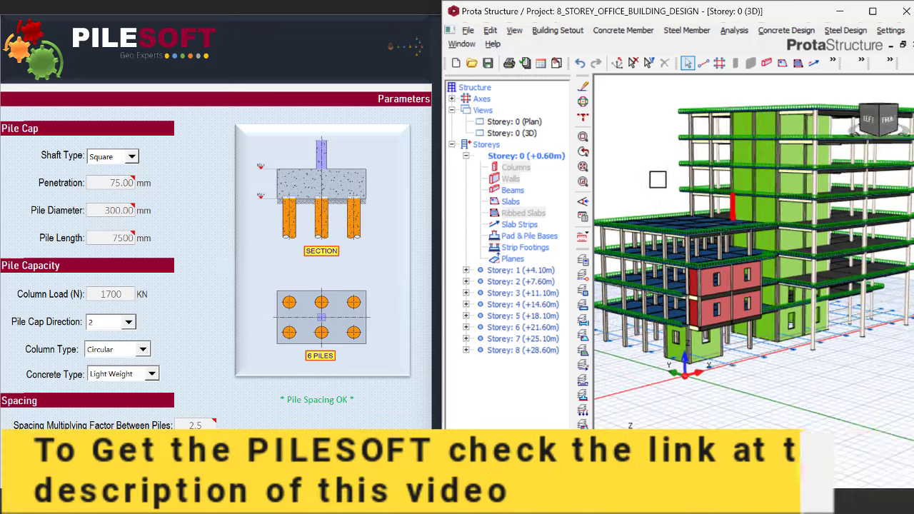
middle_click_drag(740, 251, 767, 275)
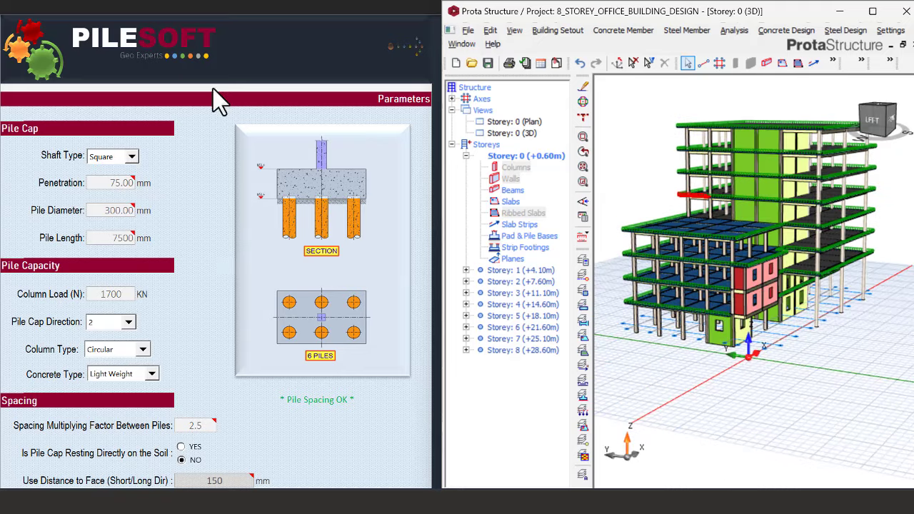
scroll(776, 237, "up", 5)
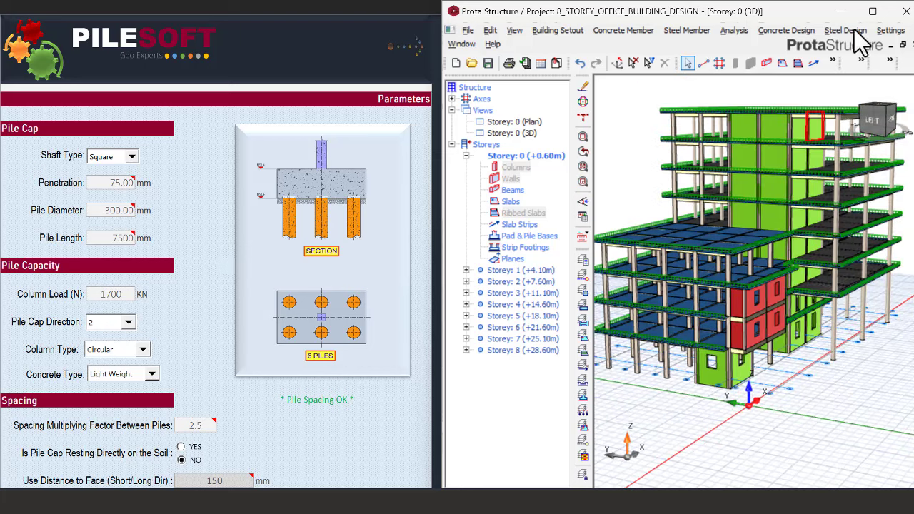
Maximize the ProtaStructure window and orbit the building round its corners back toward the front
left_click(873, 12)
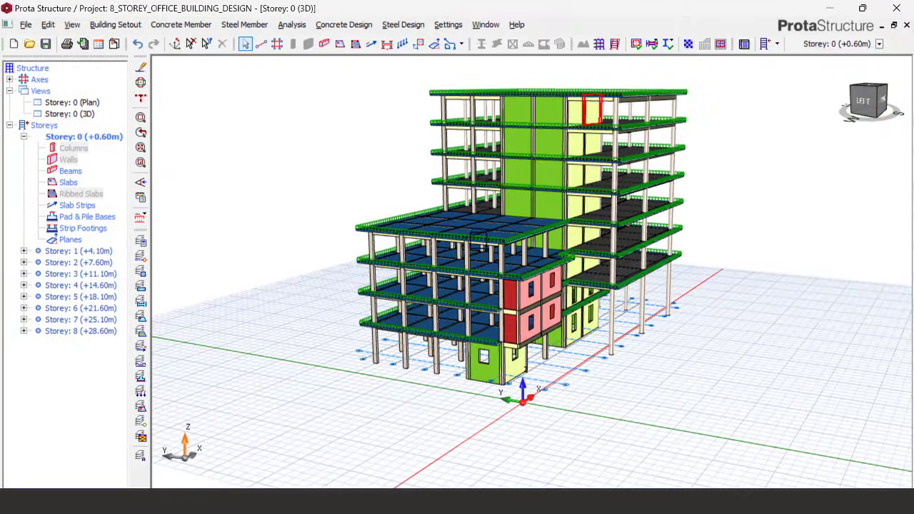
mouse_move(579, 255)
middle_mouse_down()
mouse_move(535, 238)
mouse_move(618, 249)
mouse_move(582, 255)
mouse_move(645, 241)
mouse_move(622, 241)
middle_mouse_up()
mouse_move(504, 306)
middle_mouse_down()
mouse_move(540, 292)
mouse_move(557, 305)
middle_mouse_up()
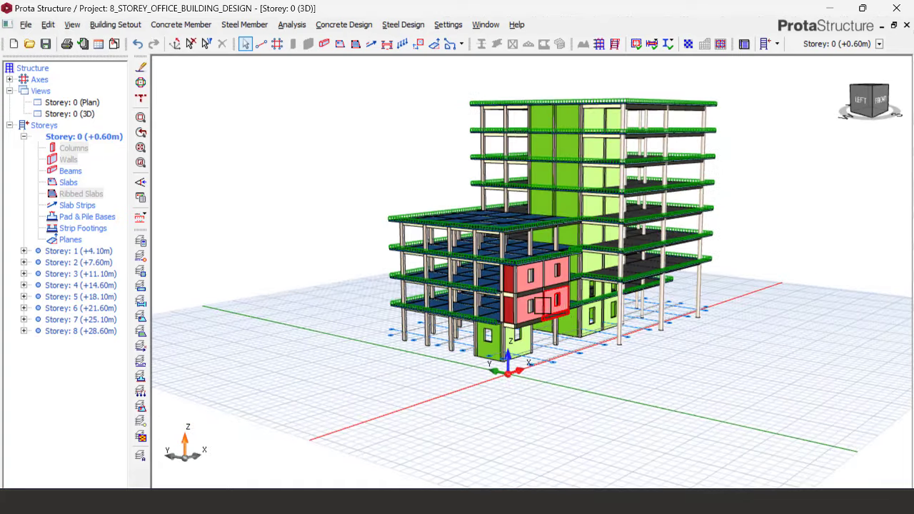
scroll(543, 306, "up", 2)
middle_click_drag(421, 257, 540, 256)
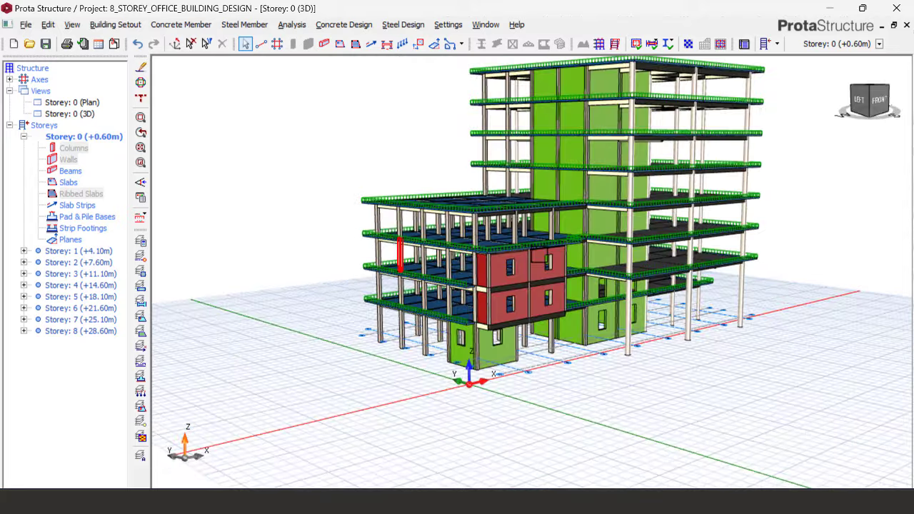
middle_click_drag(788, 217, 745, 216)
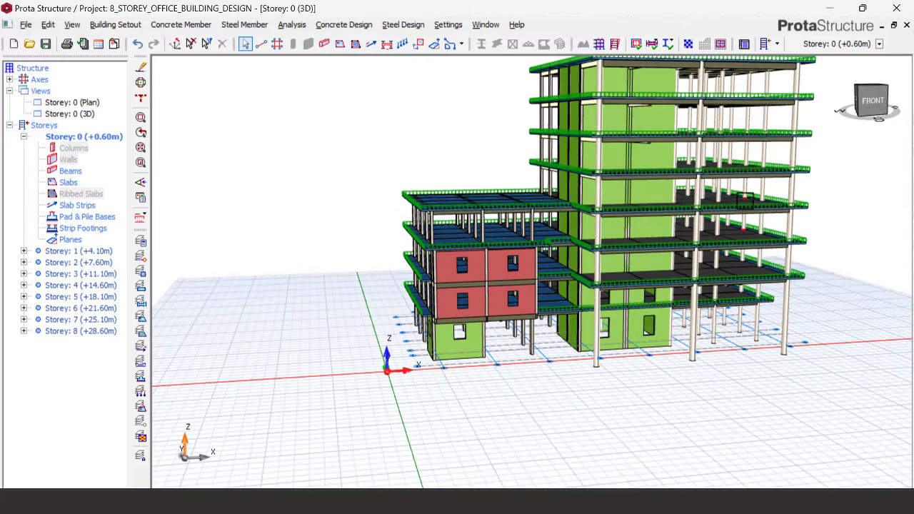
middle_click_drag(698, 192, 571, 236)
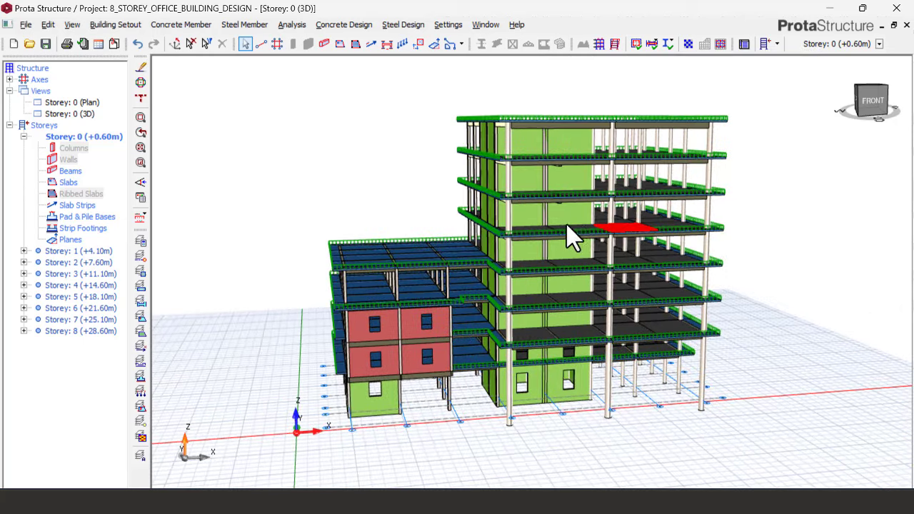
middle_click_drag(449, 188, 618, 212)
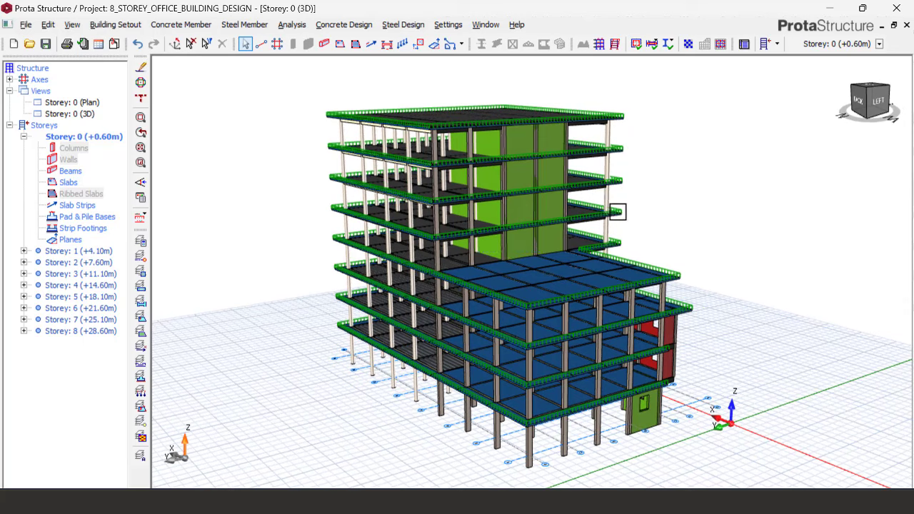
scroll(674, 258, "up", 3)
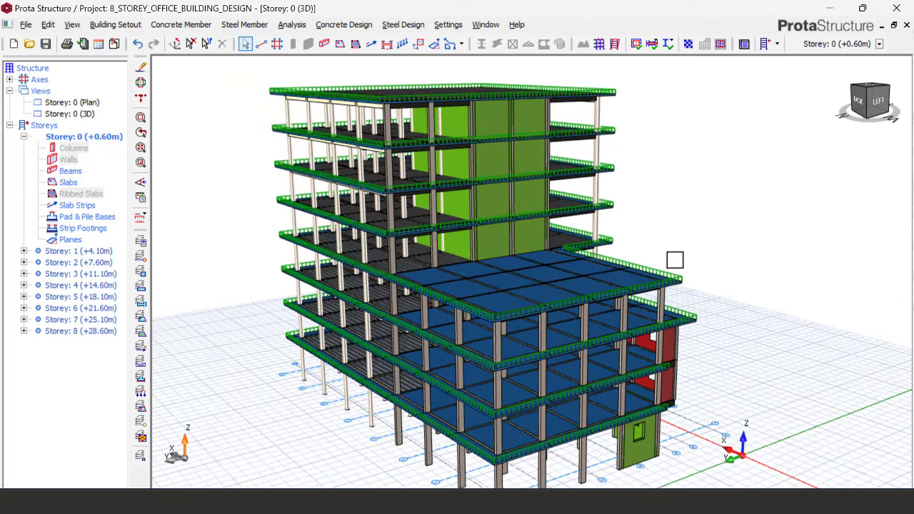
middle_click_drag(657, 257, 565, 260)
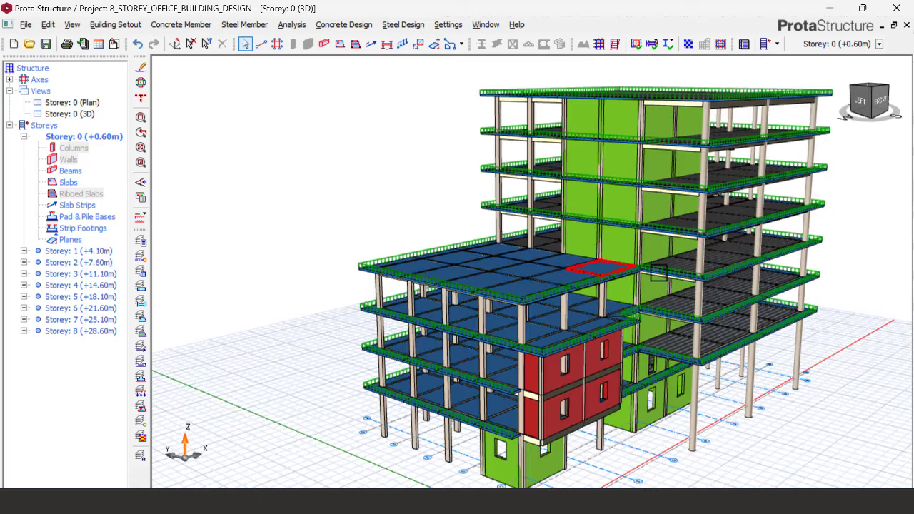
mouse_move(631, 268)
middle_mouse_down()
mouse_move(649, 272)
mouse_move(631, 279)
middle_mouse_up()
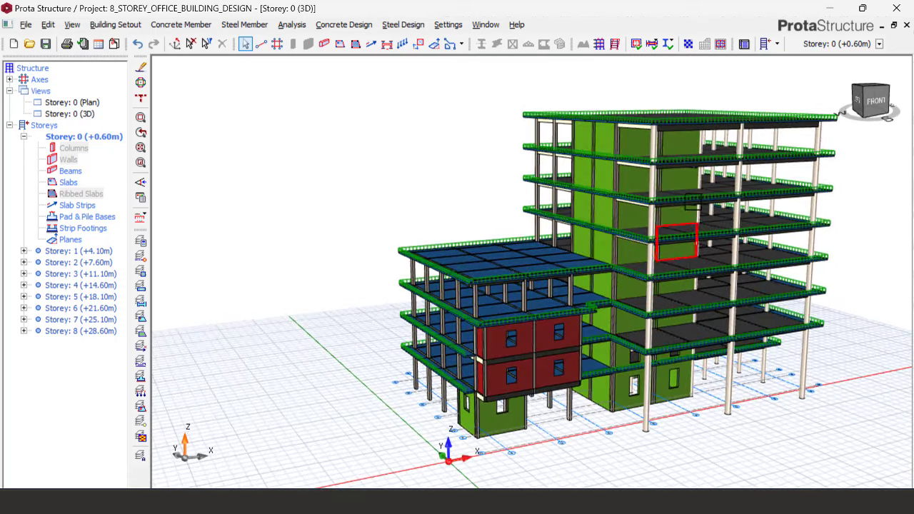
middle_click_drag(611, 204, 566, 181)
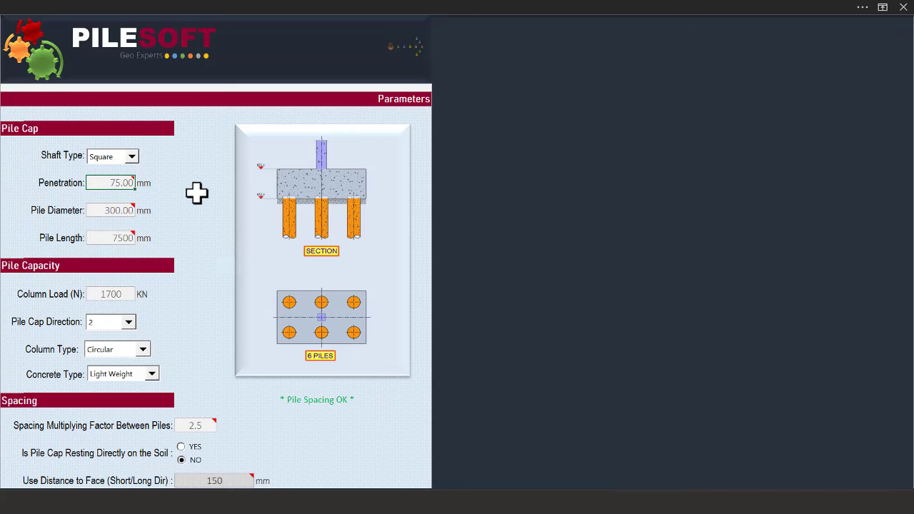
Generate the Design Data Sheet for the six-pile cap
scroll(197, 193, "down", 3)
scroll(204, 193, "down", 4)
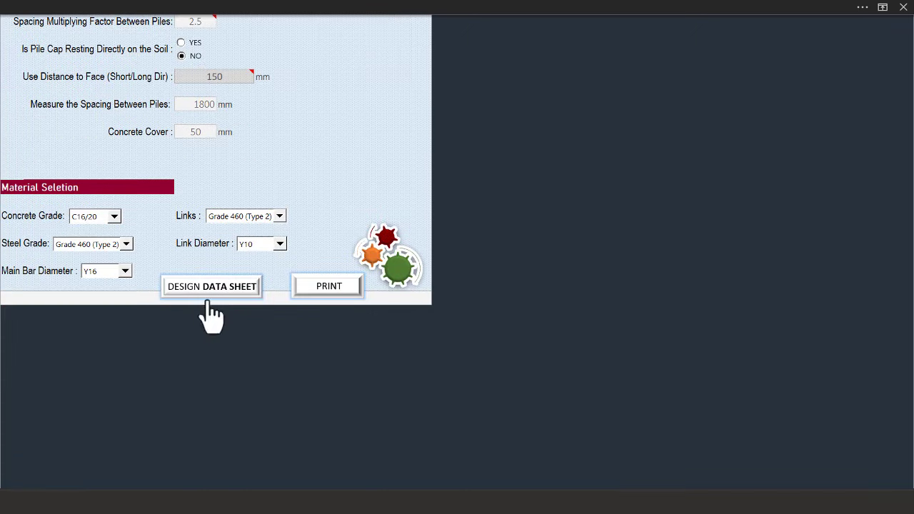
left_click(212, 287)
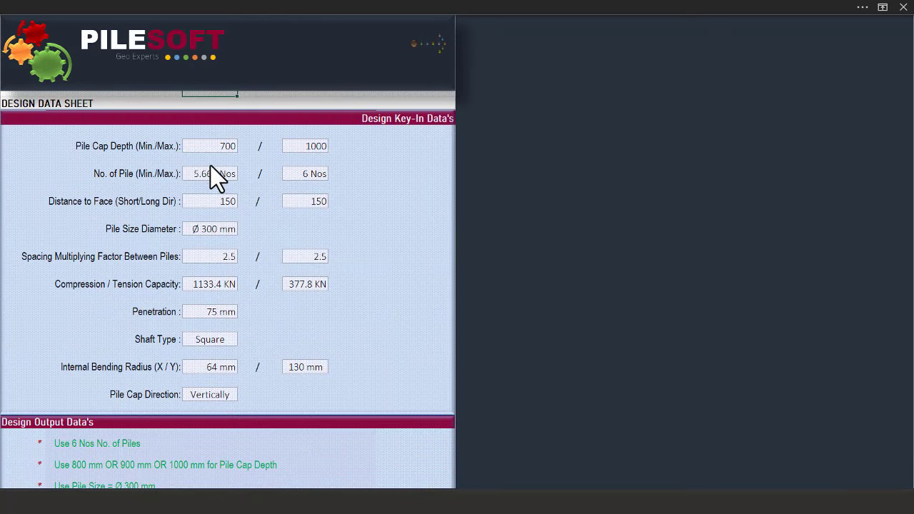
Review the data sheet and pile cap drawing, then go back to the Parameters page
scroll(217, 172, "down", 5)
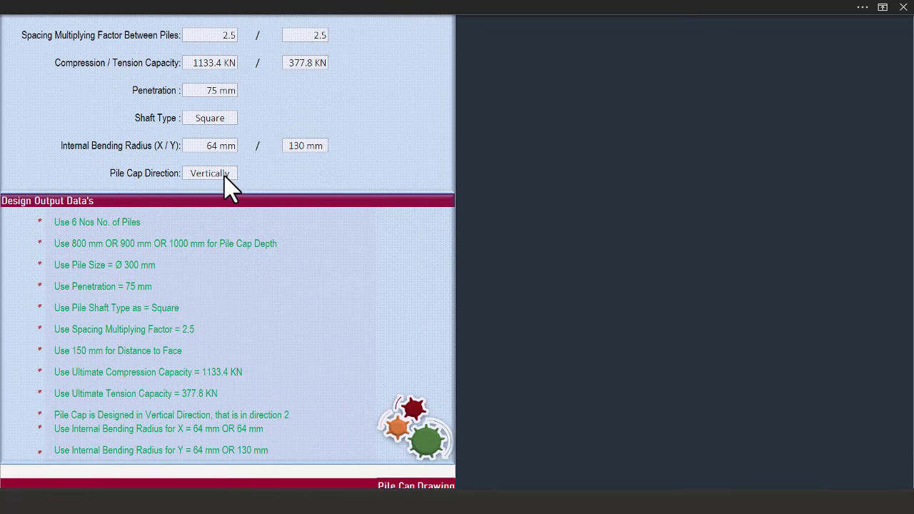
scroll(228, 220, "down", 1)
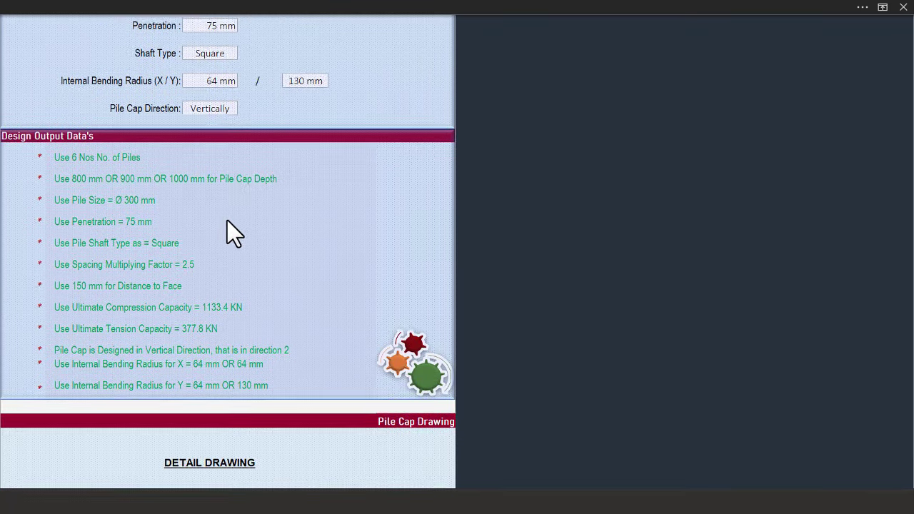
scroll(227, 217, "down", 10)
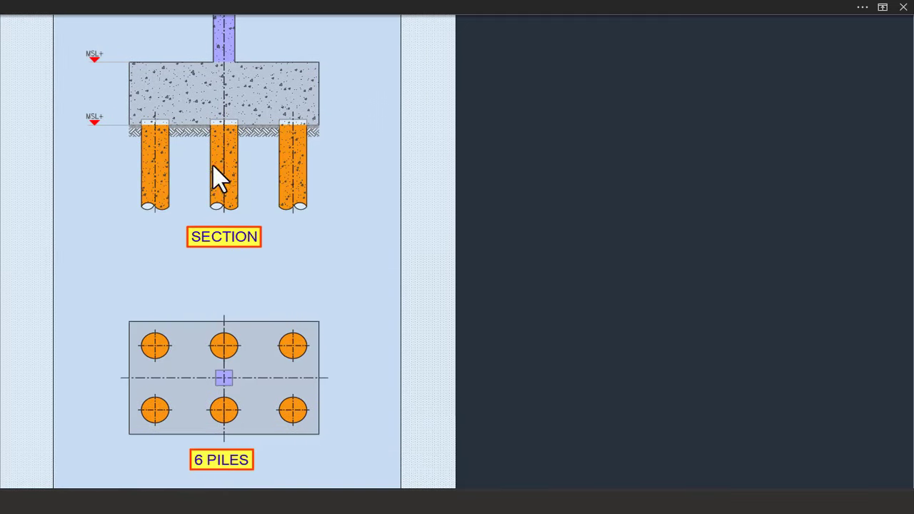
scroll(243, 180, "down", 3)
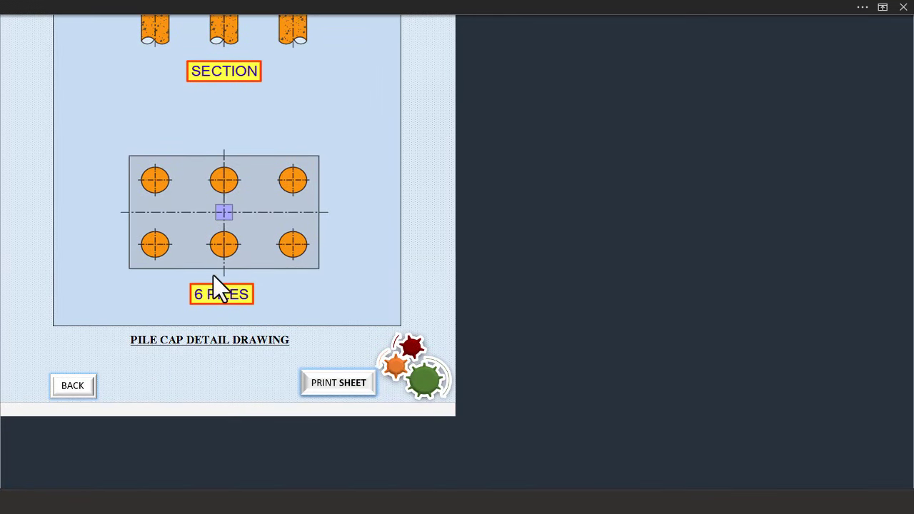
scroll(177, 321, "up", 4)
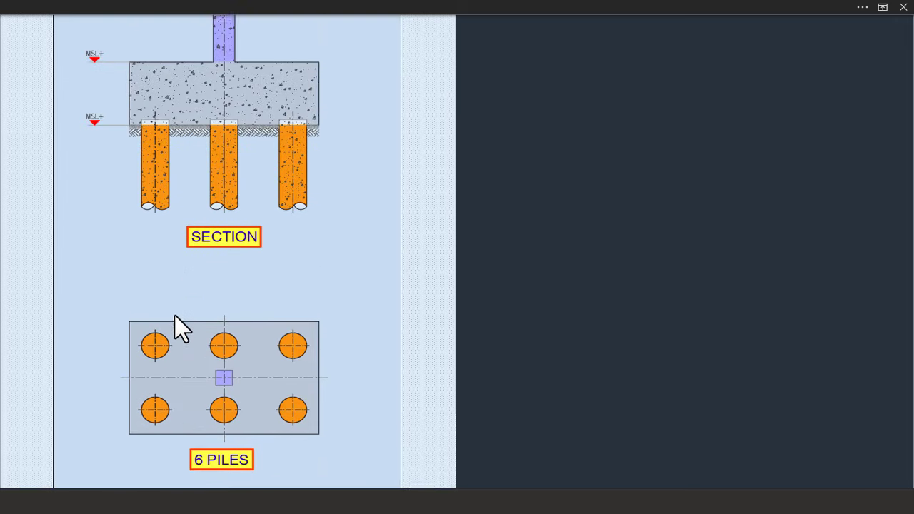
scroll(175, 310, "up", 8)
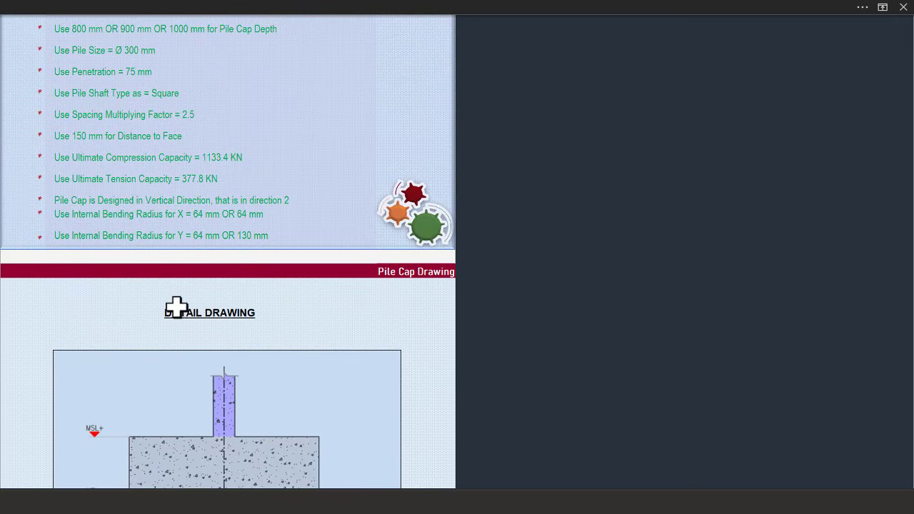
scroll(192, 259, "down", 1)
scroll(190, 257, "up", 1)
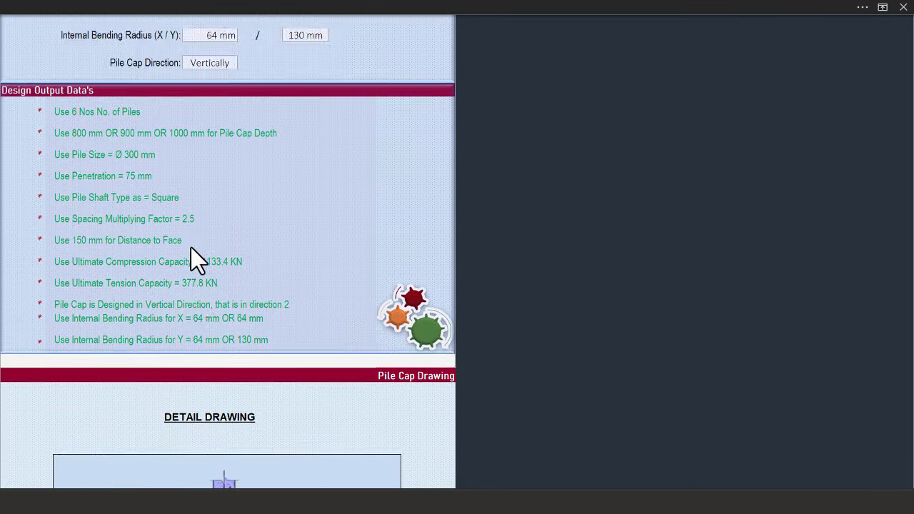
scroll(191, 258, "down", 8)
scroll(193, 266, "down", 4)
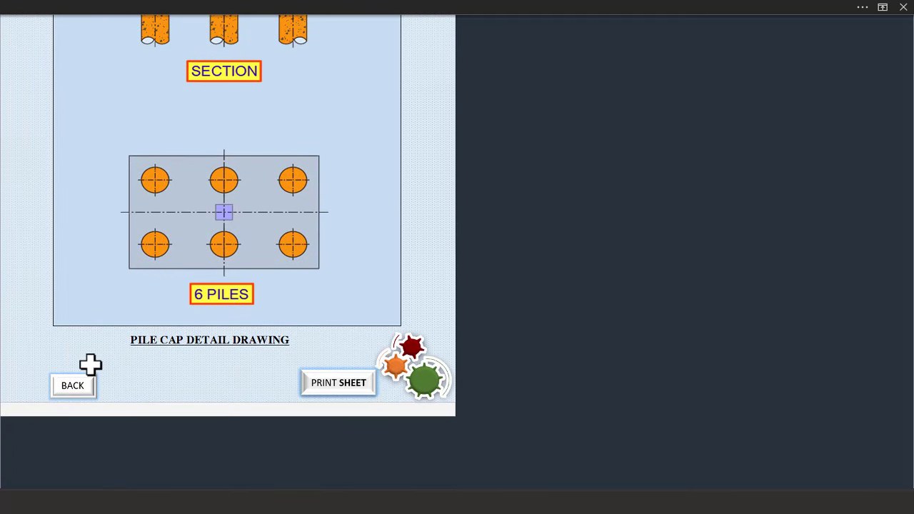
left_click(80, 384)
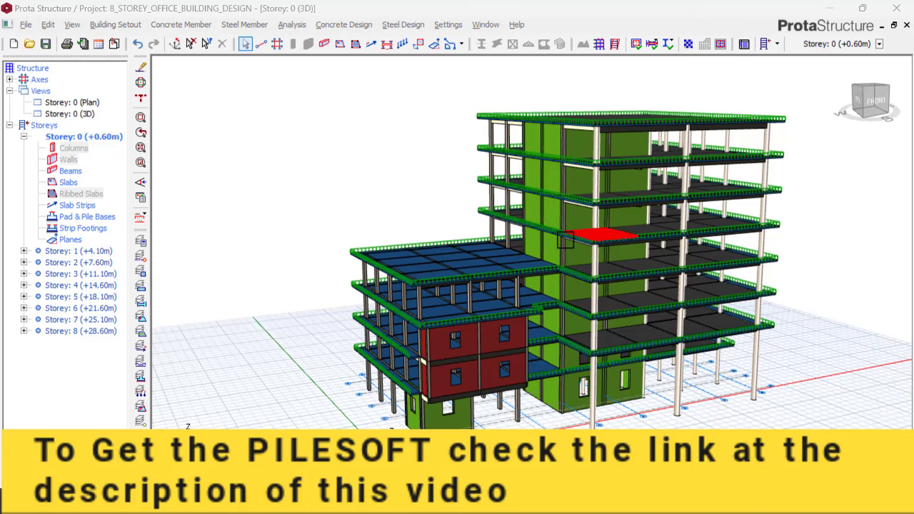
scroll(424, 190, "up", 4)
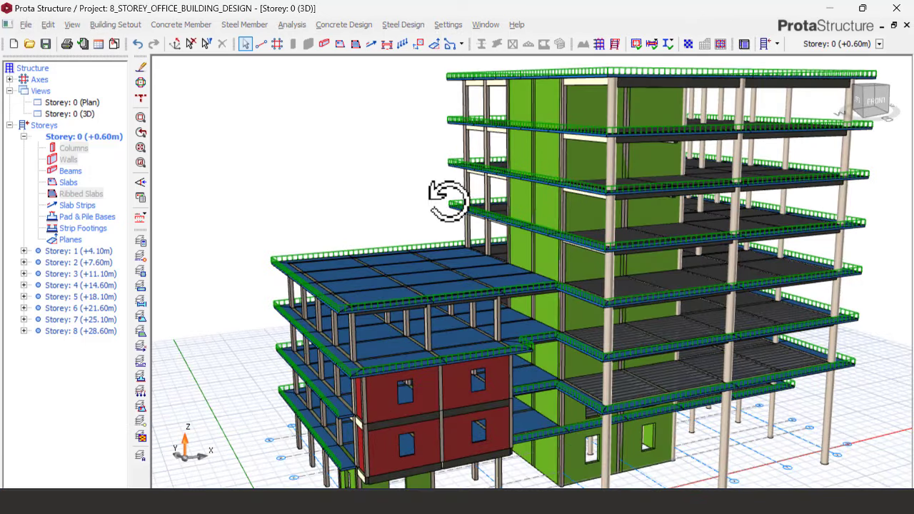
mouse_move(457, 198)
middle_mouse_down()
mouse_move(433, 198)
mouse_move(440, 195)
middle_mouse_up()
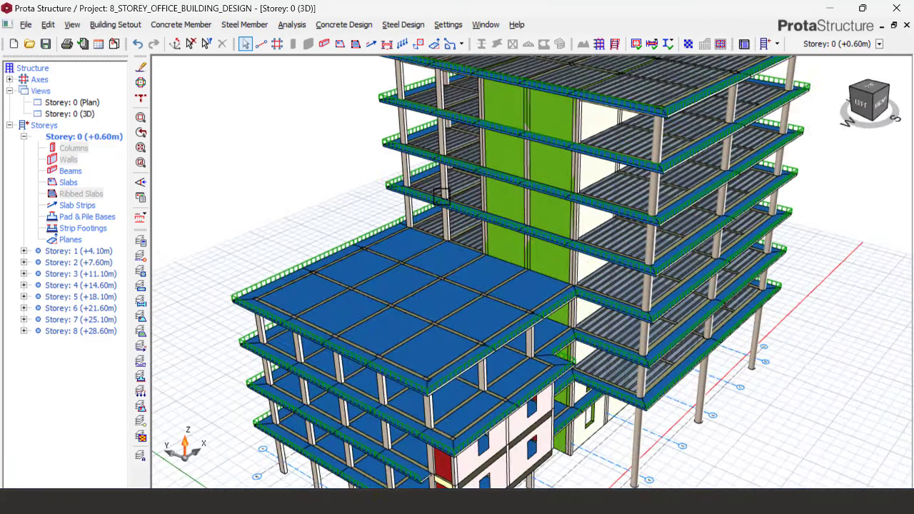
scroll(444, 196, "down", 5)
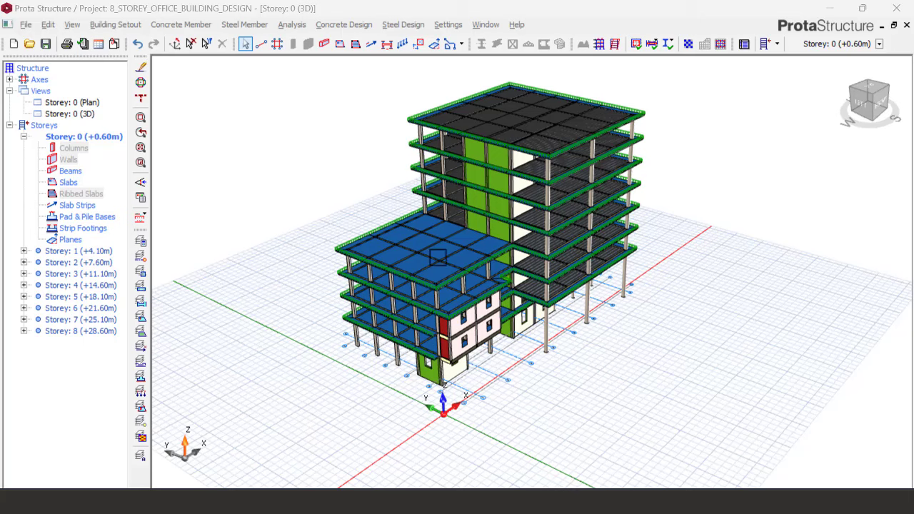
scroll(493, 175, "up", 3)
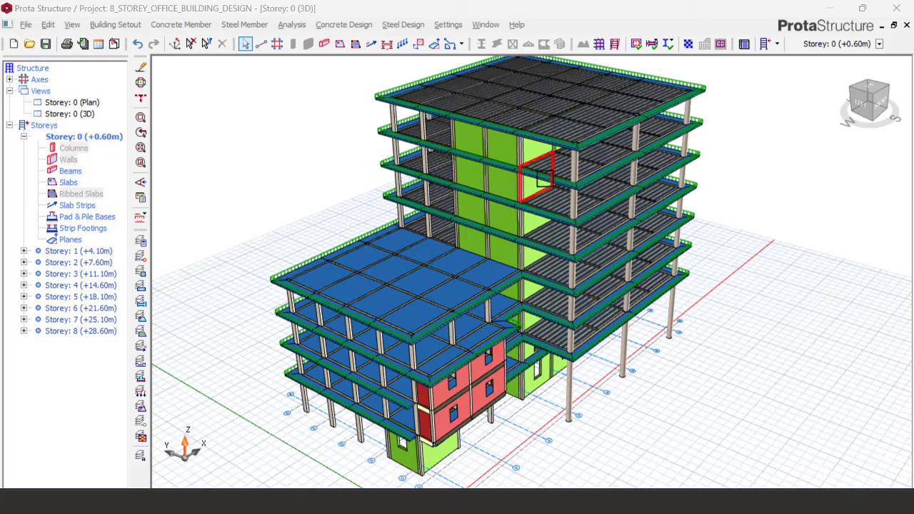
middle_click_drag(543, 178, 524, 147)
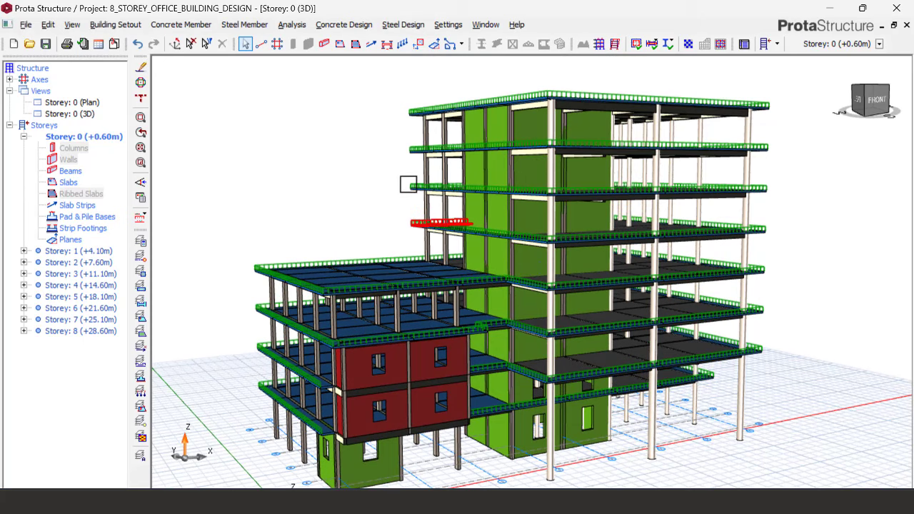
scroll(408, 184, "down", 4)
scroll(444, 230, "up", 3)
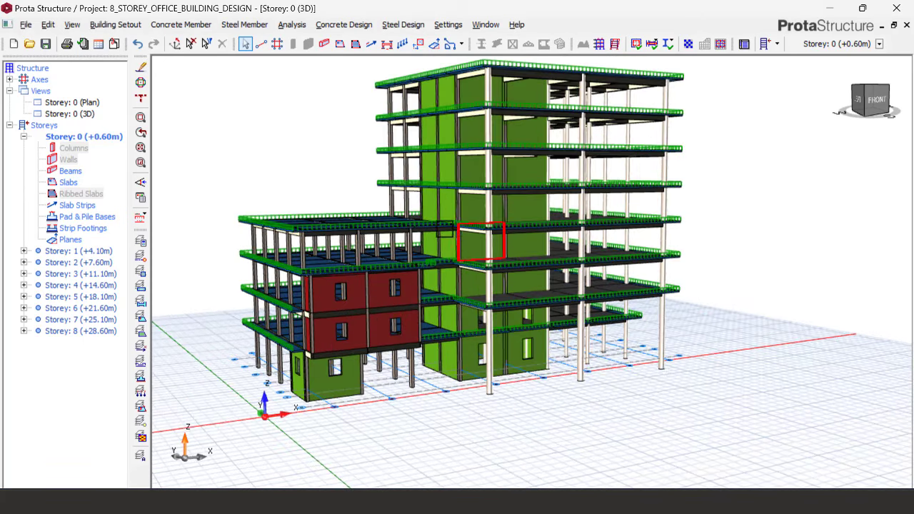
scroll(390, 157, "up", 3)
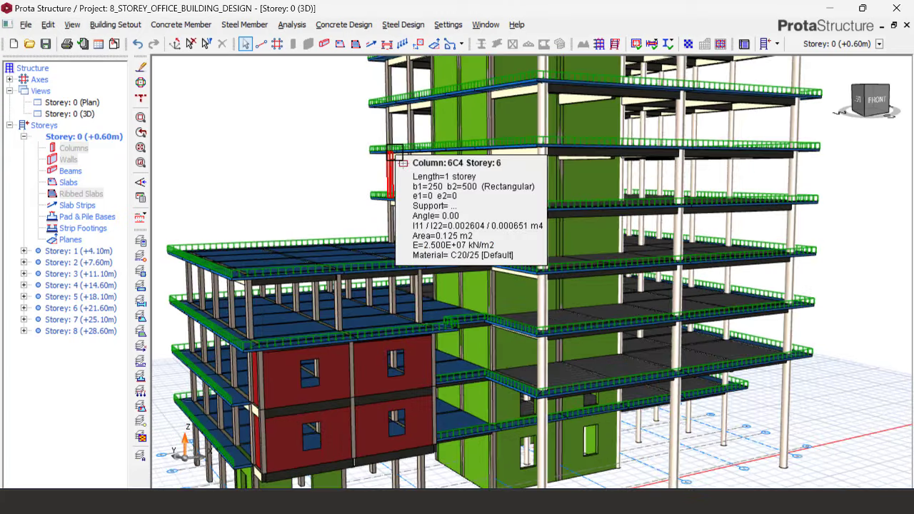
Open Foundation Design Settings and compare General, Pile and Pile Cap defaults (200 mm circular piles, spacing 2.5)
left_click(449, 25)
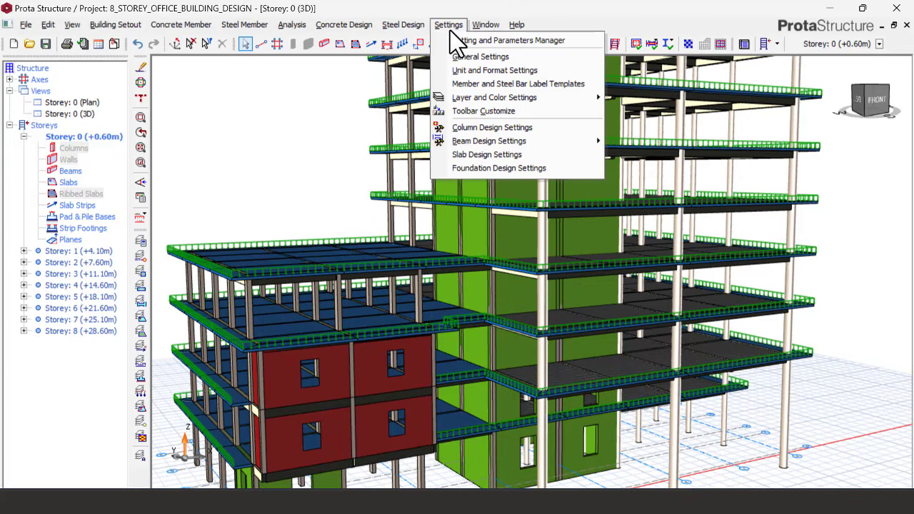
left_click(511, 168)
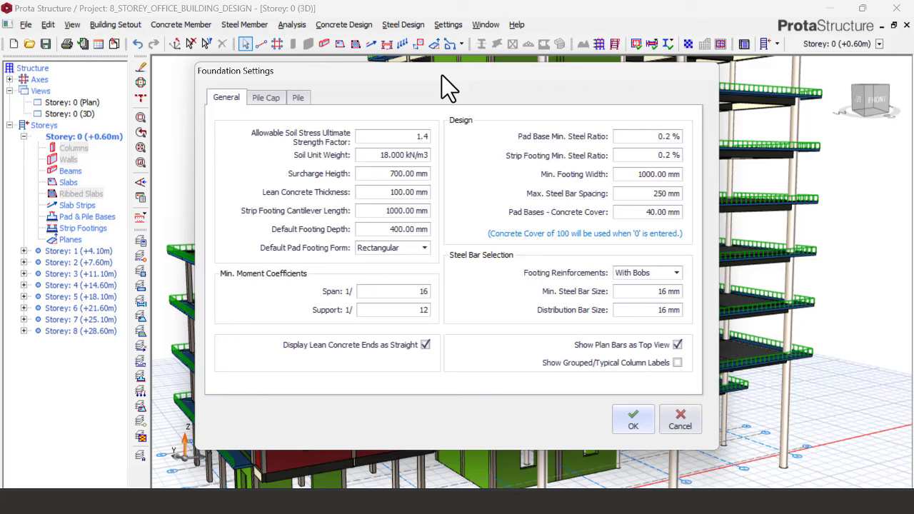
left_click_drag(442, 75, 449, 64)
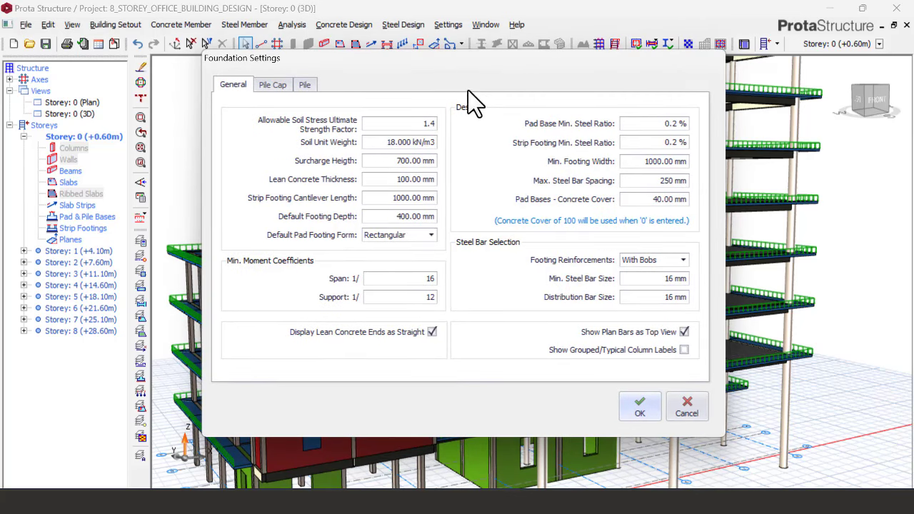
left_click(273, 86)
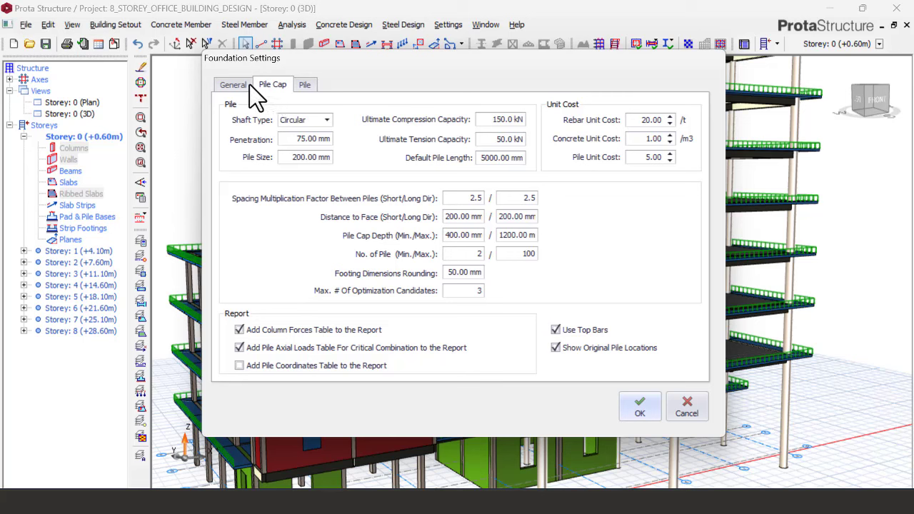
left_click(247, 86)
left_click(313, 86)
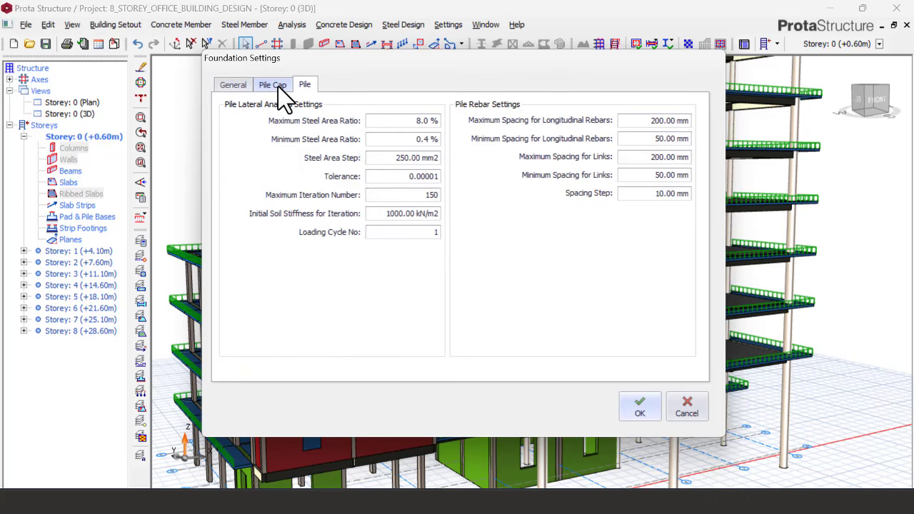
left_click(278, 85)
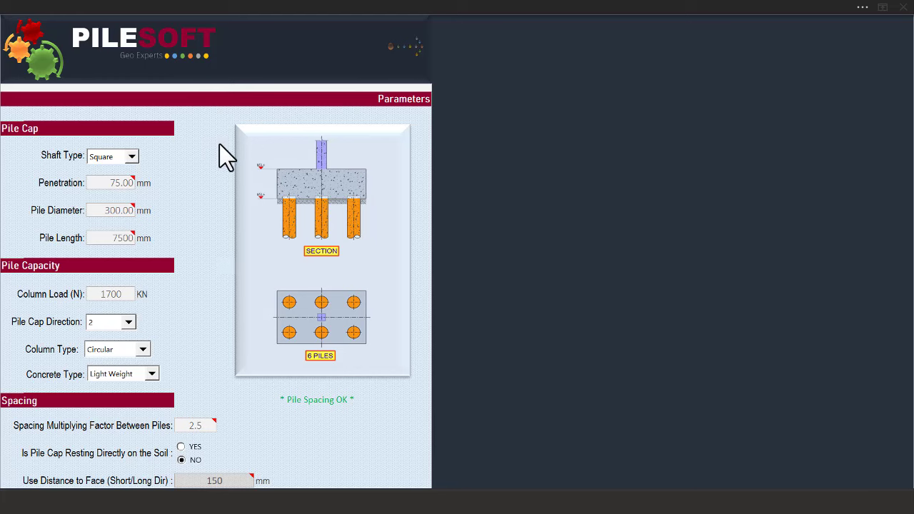
Recheck the six-pile cap design data sheet, return to Parameters, and bring up the Start menu
scroll(385, 236, "down", 5)
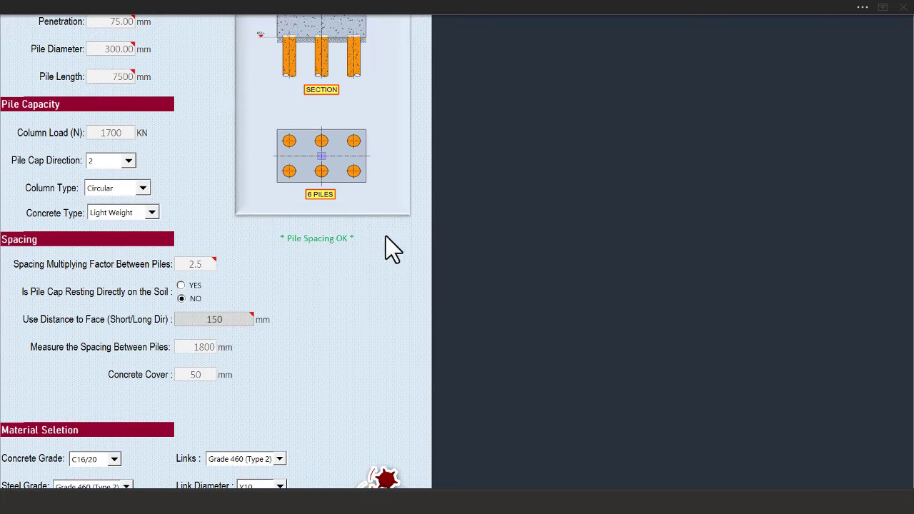
scroll(332, 290, "down", 2)
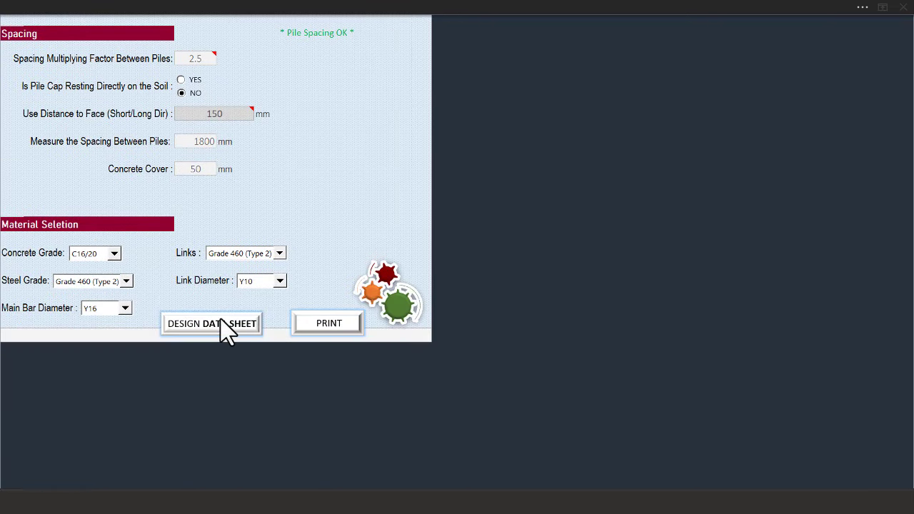
left_click(222, 323)
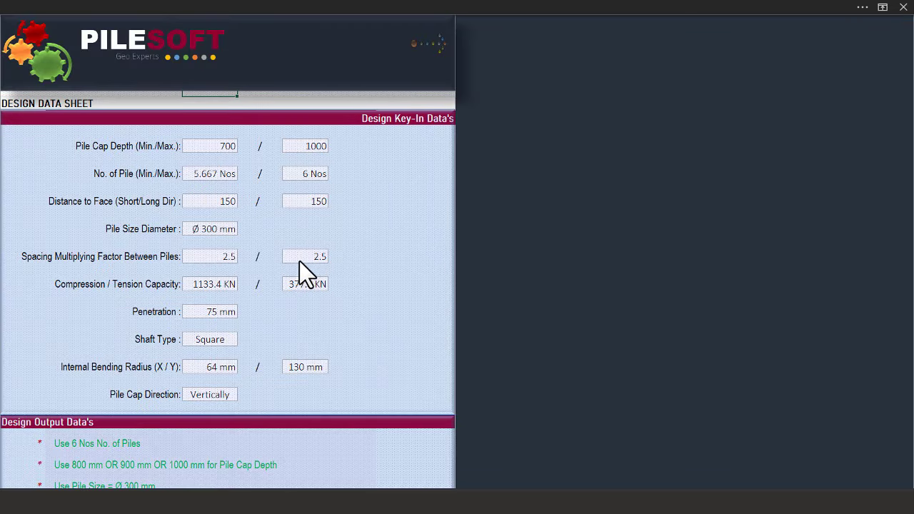
scroll(299, 271, "down", 6)
scroll(303, 260, "down", 10)
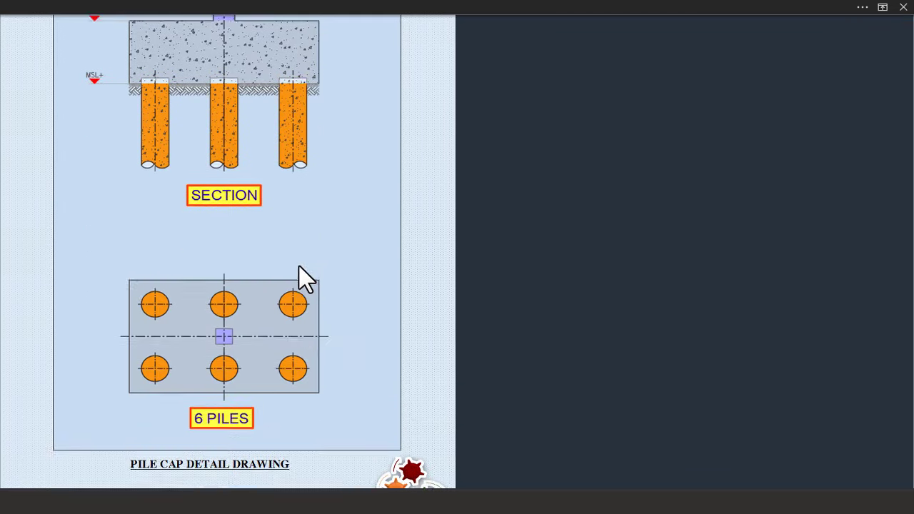
left_click(80, 346)
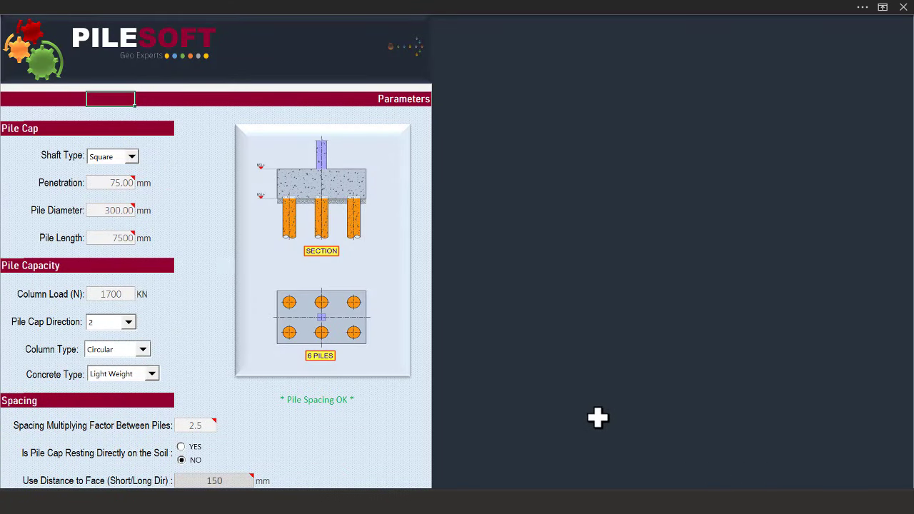
key("super")
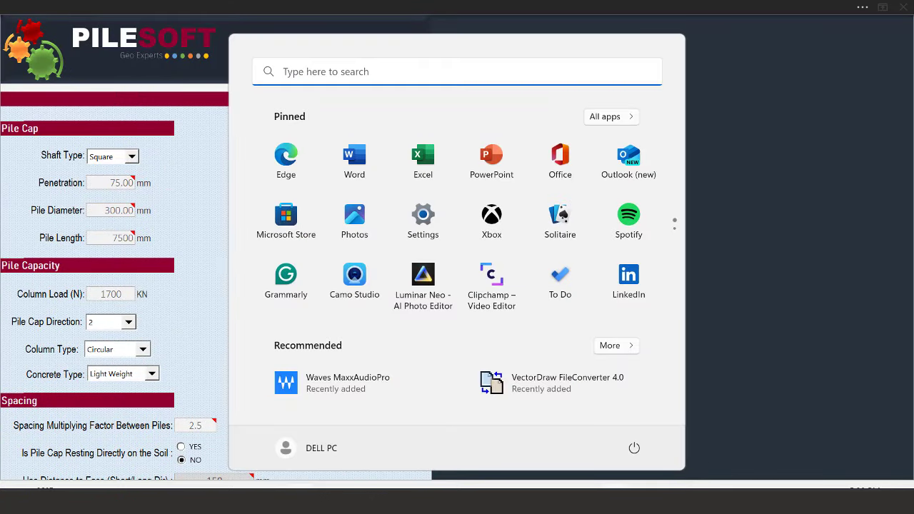
Bring ProtaStructure's Foundation Settings dialog back to the front from the taskbar
mouse_move(501, 484)
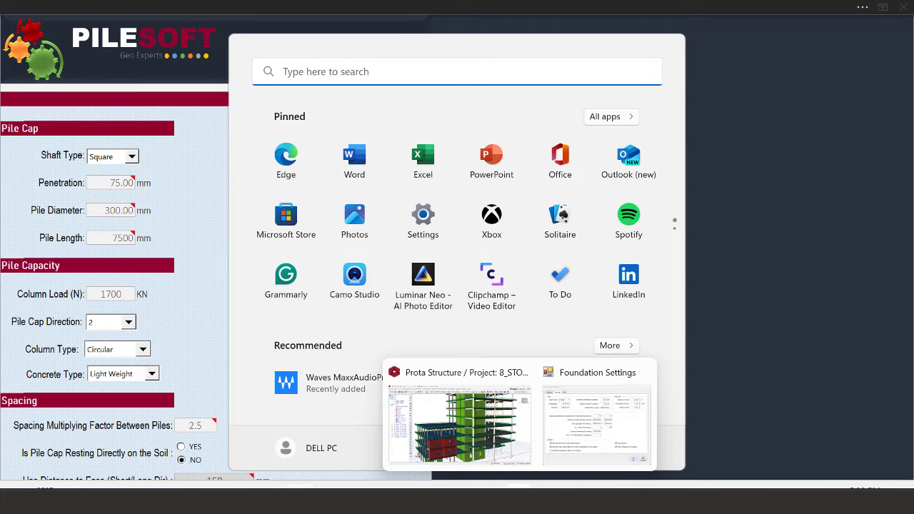
left_click(486, 447)
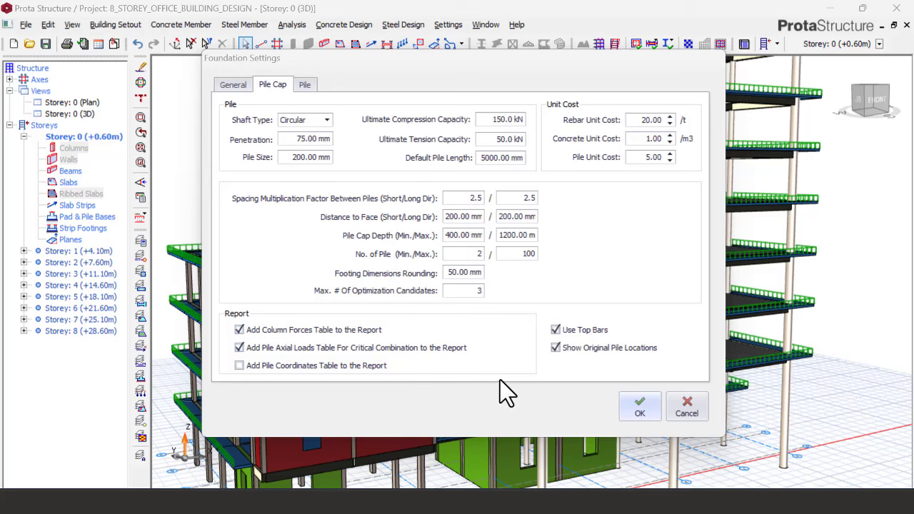
Bring up the Start menu to switch from ProtaStructure to PileSoft
key("super")
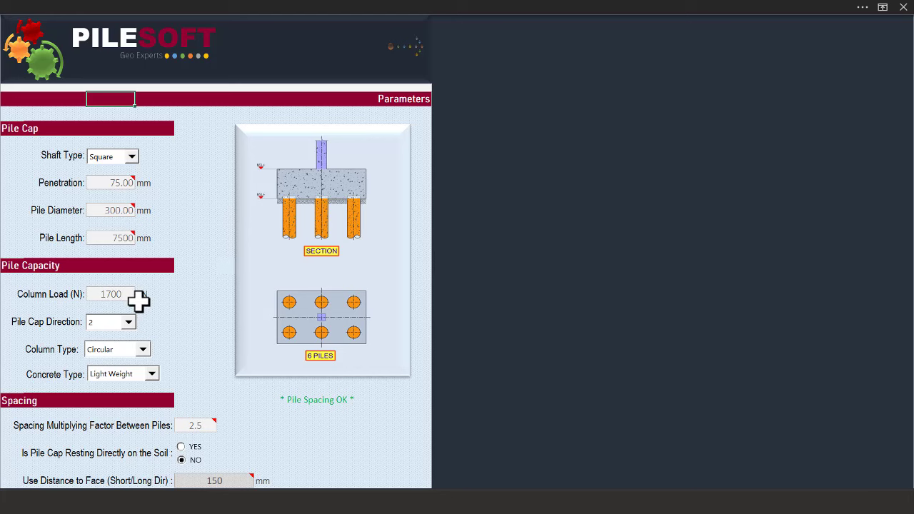
scroll(133, 273, "down", 5)
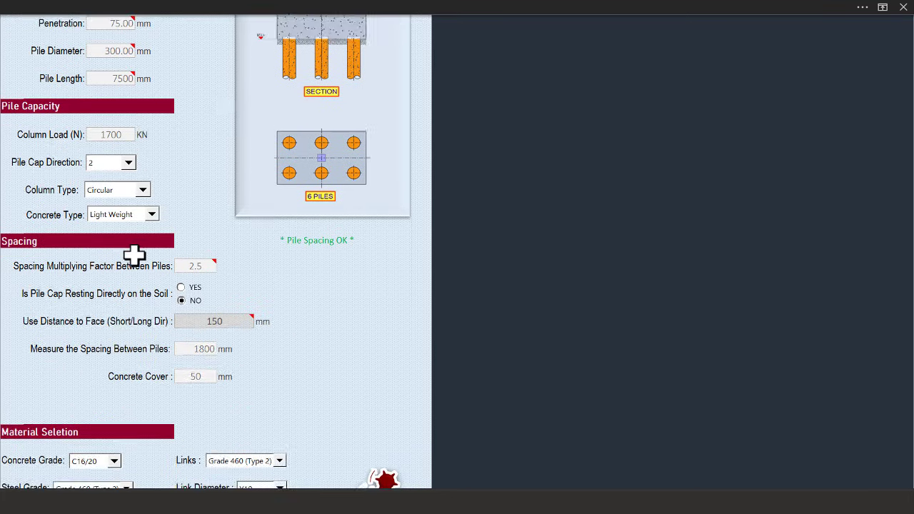
scroll(147, 243, "up", 1)
scroll(171, 242, "down", 3)
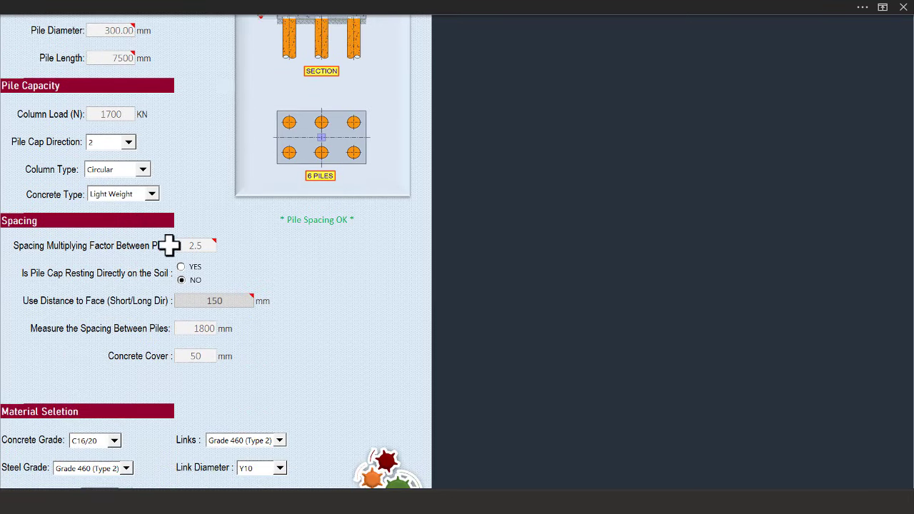
left_click(218, 406)
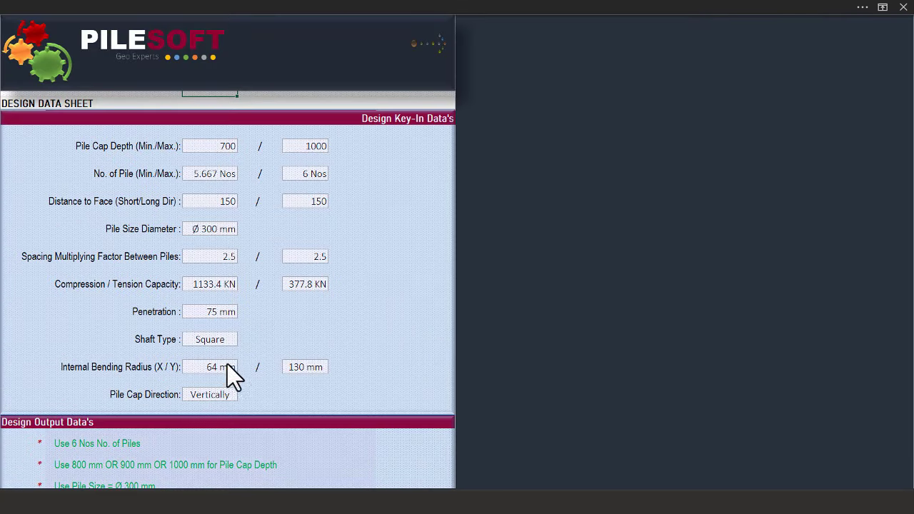
scroll(229, 247, "down", 5)
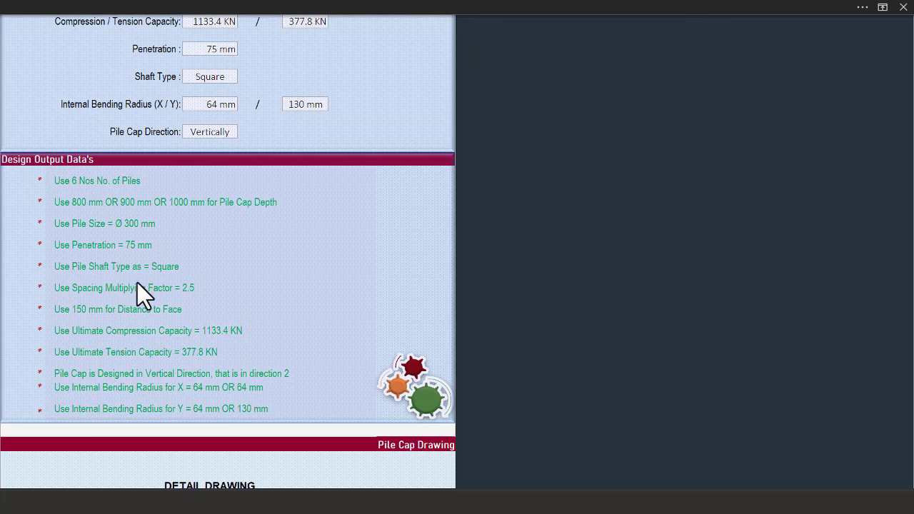
scroll(143, 221, "down", 14)
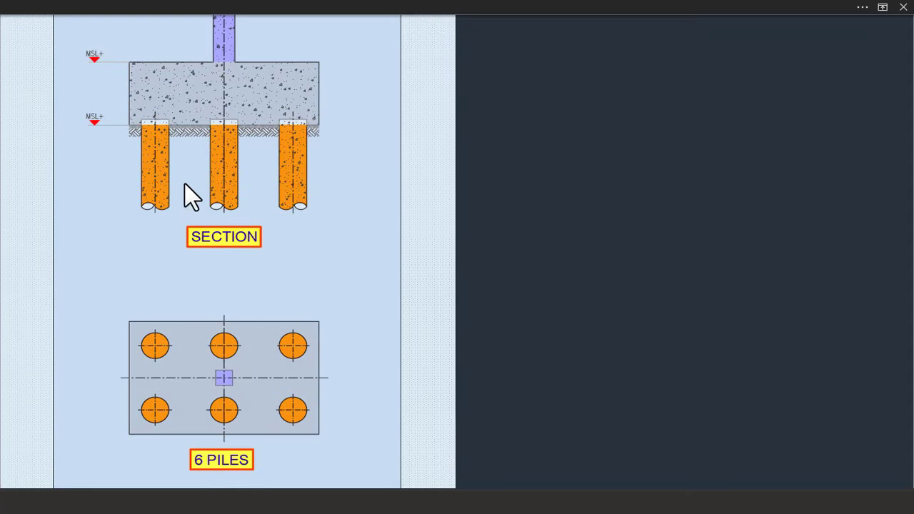
scroll(225, 336, "down", 2)
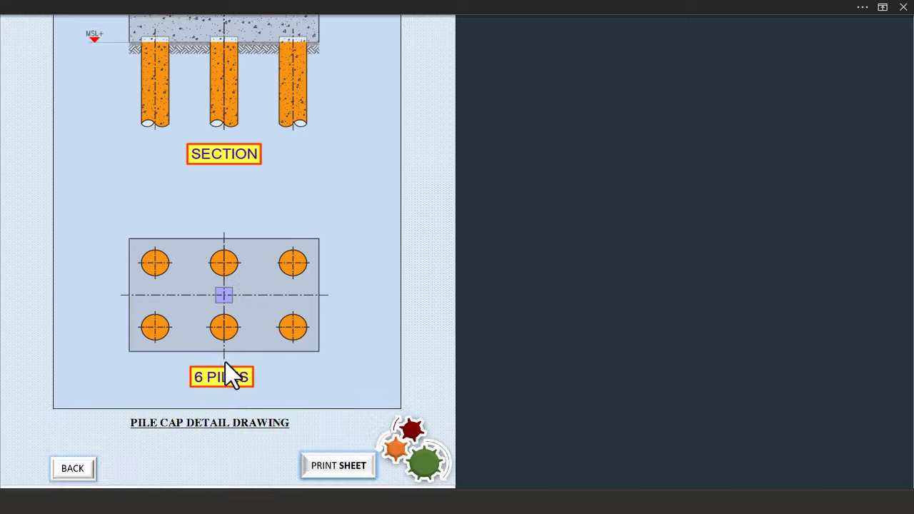
scroll(222, 341, "up", 4)
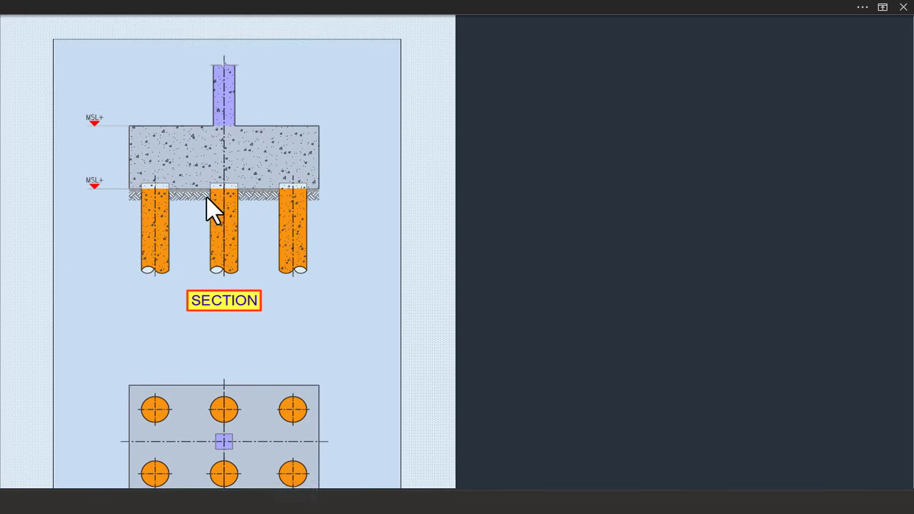
scroll(229, 150, "down", 4)
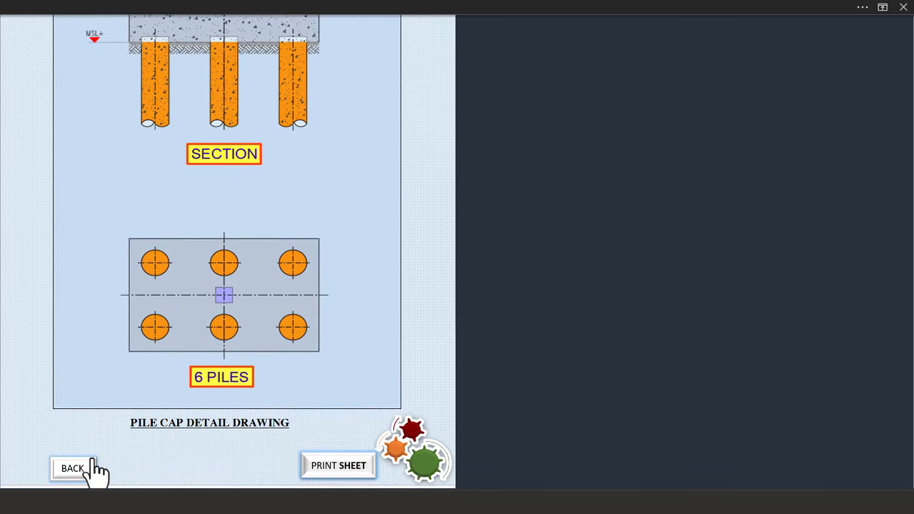
left_click(87, 467)
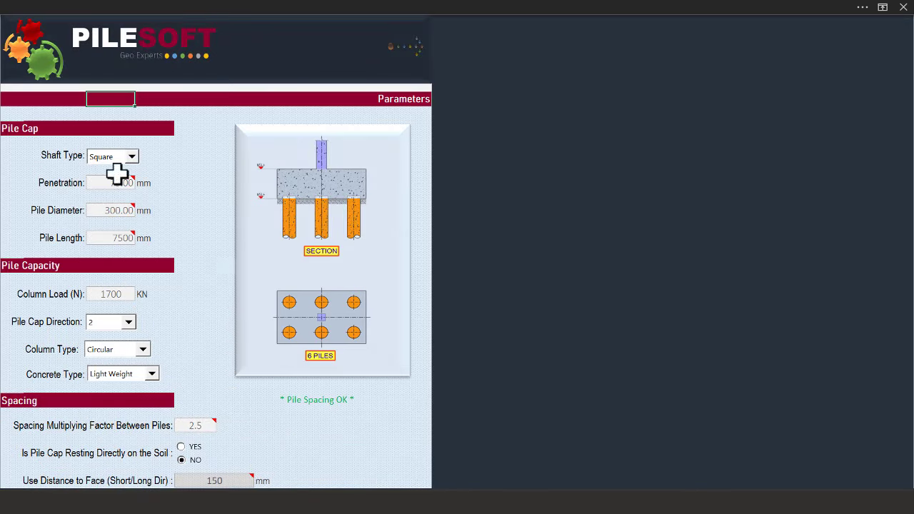
scroll(125, 271, "down", 8)
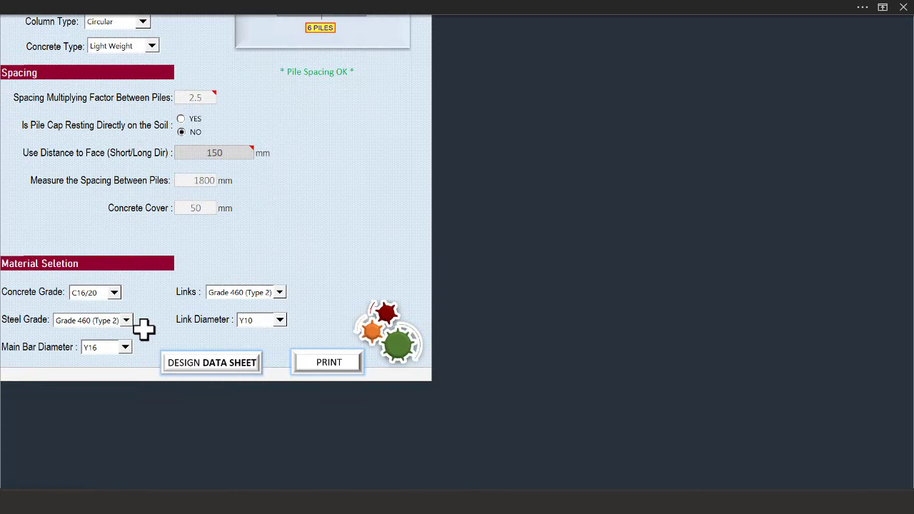
scroll(168, 322, "up", 1)
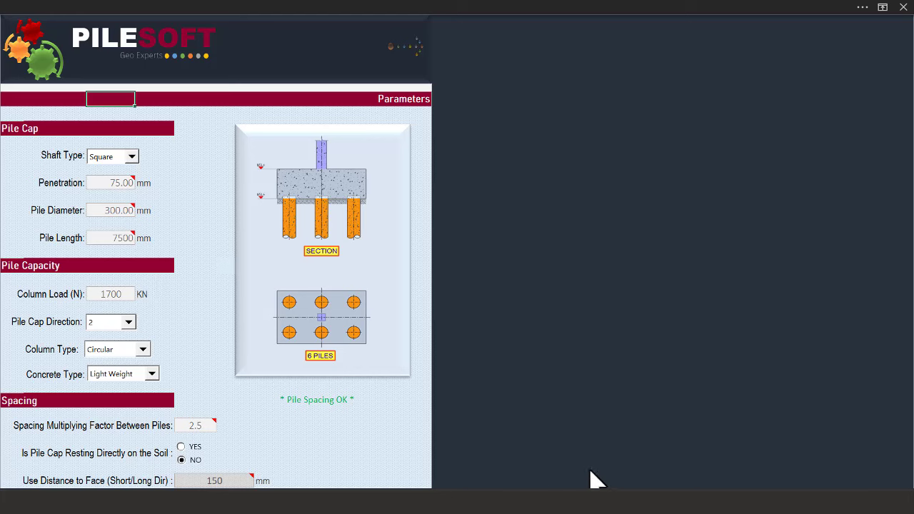
Switch to ProtaStructure's Foundation Settings to read the pile cap defaults, then reopen the Start menu
key("super")
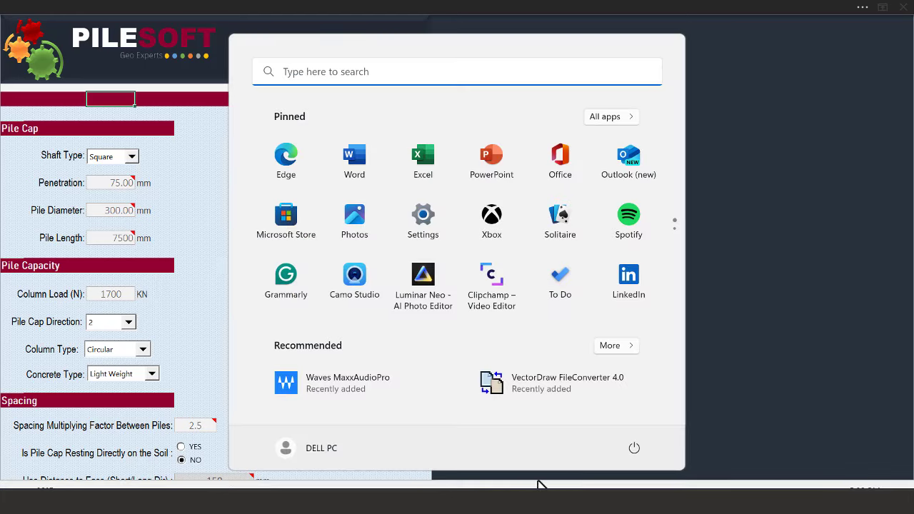
mouse_move(530, 500)
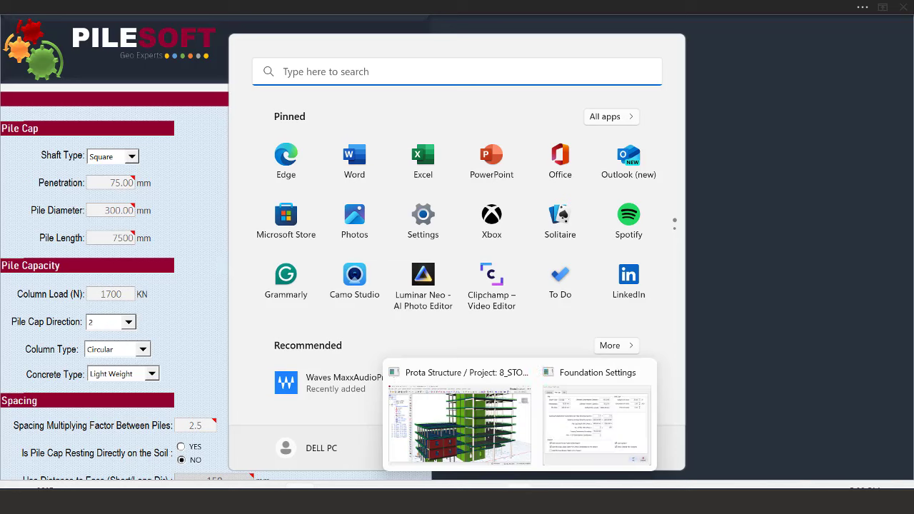
left_click(479, 428)
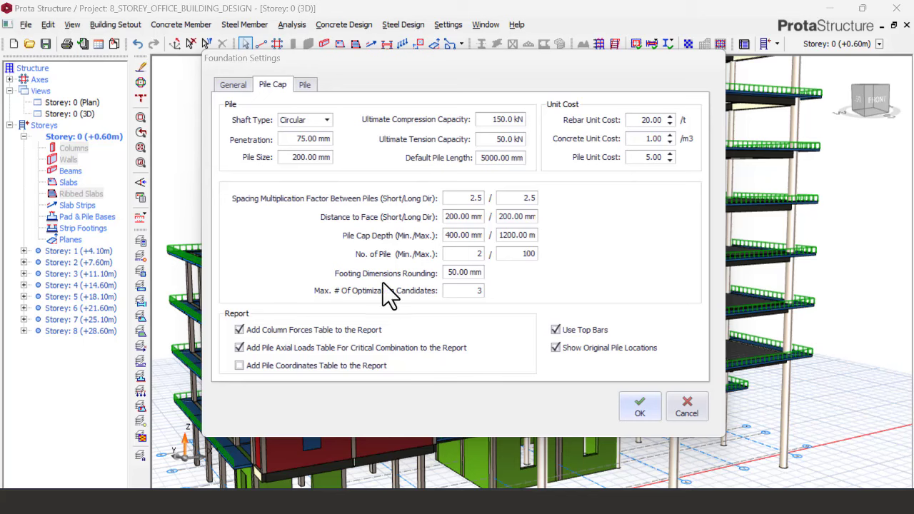
key("super")
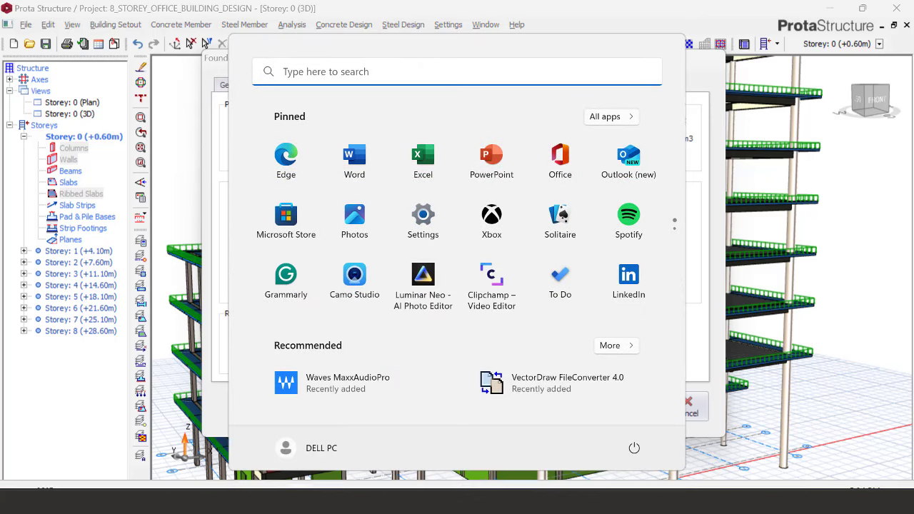
Back in the PileSoft workbook, set the pile Shaft Type to Circular
left_click(542, 428)
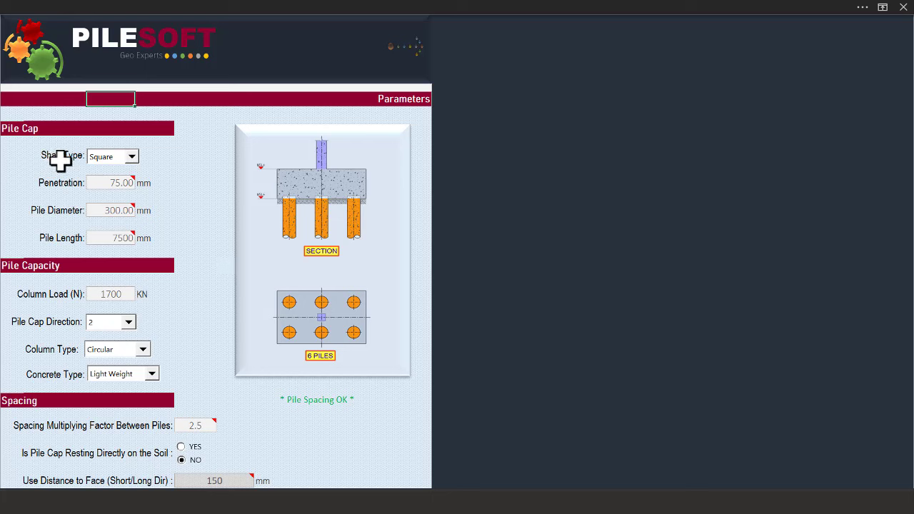
left_click(131, 158)
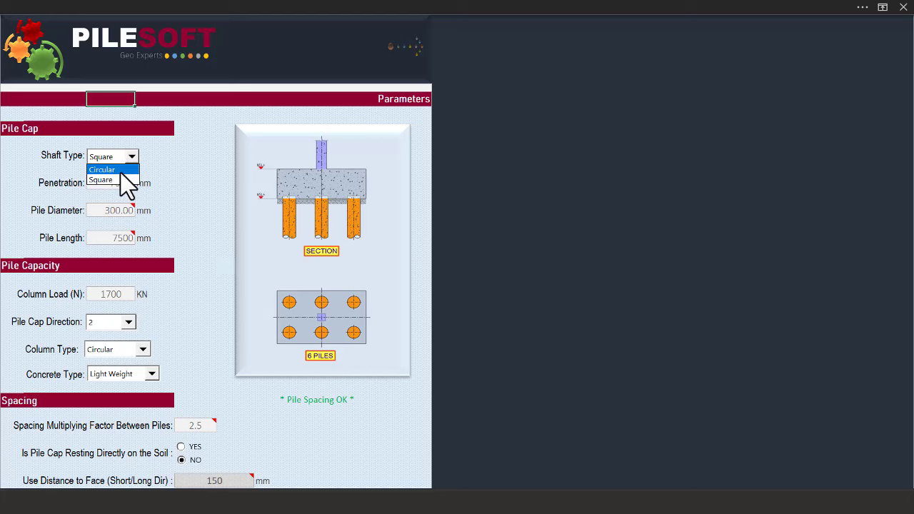
left_click(121, 170)
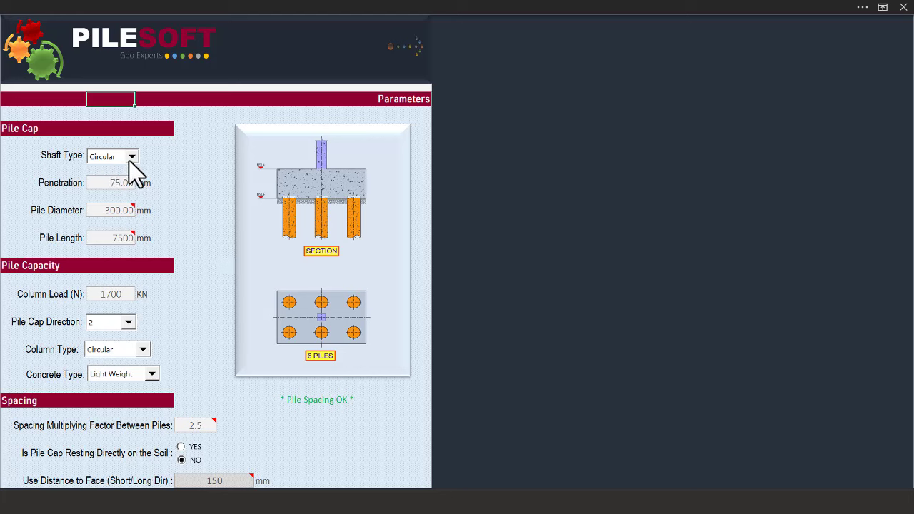
left_click(131, 160)
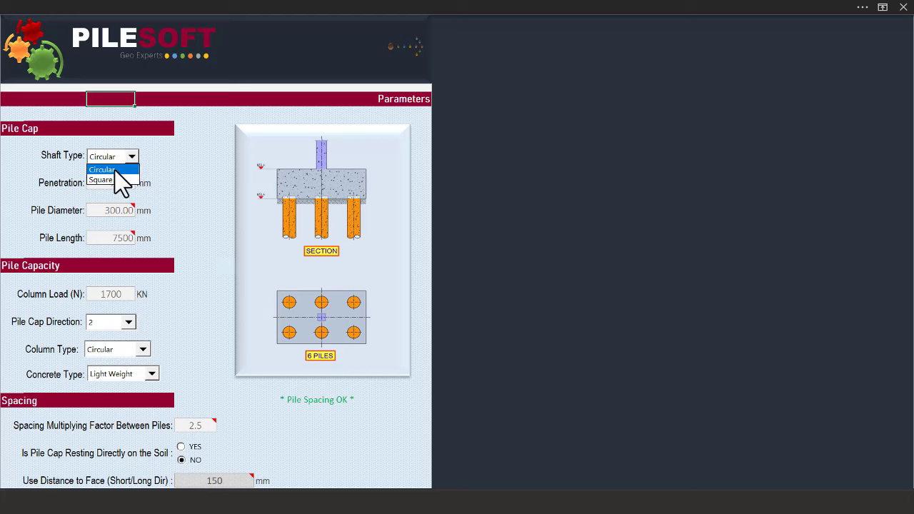
left_click(113, 170)
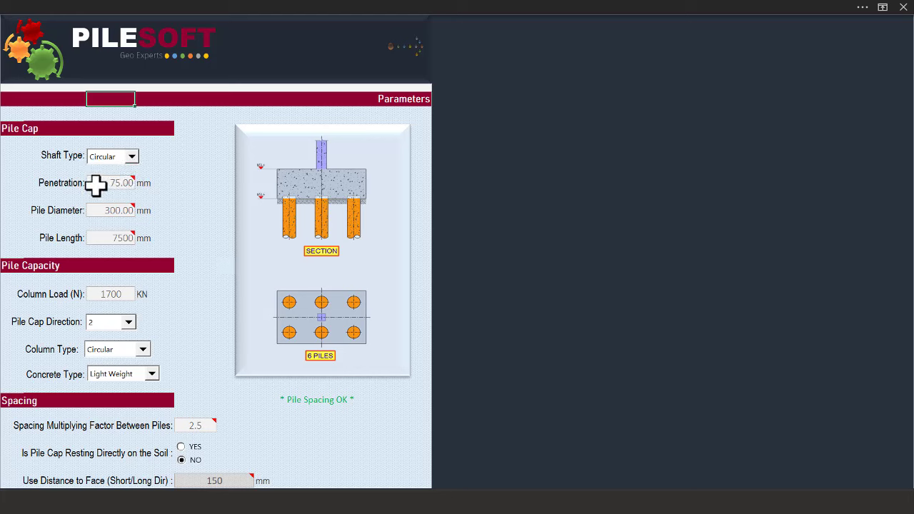
Set the pile Penetration to 100 mm
mouse_move(93, 184)
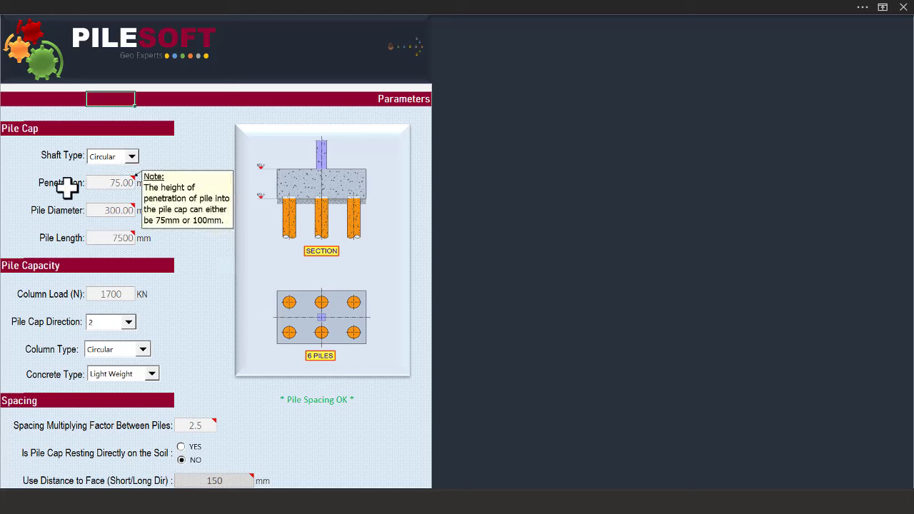
left_click(113, 184)
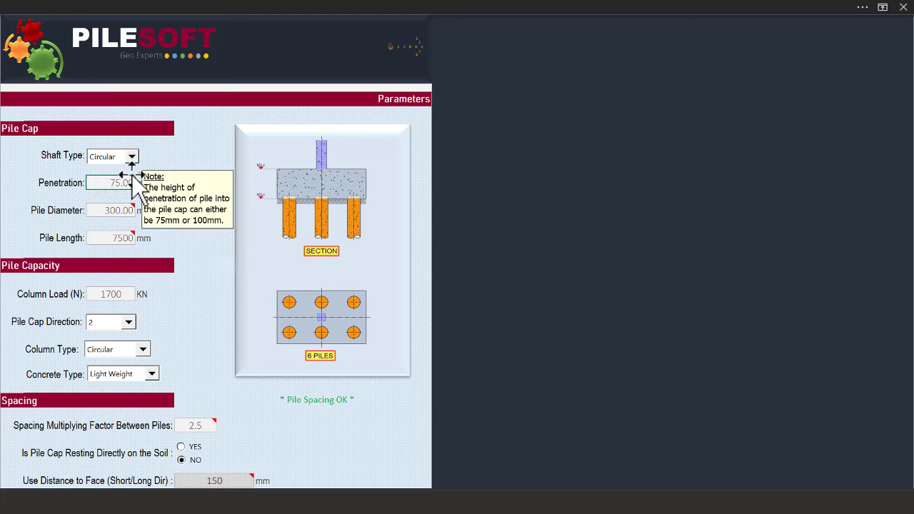
type("100")
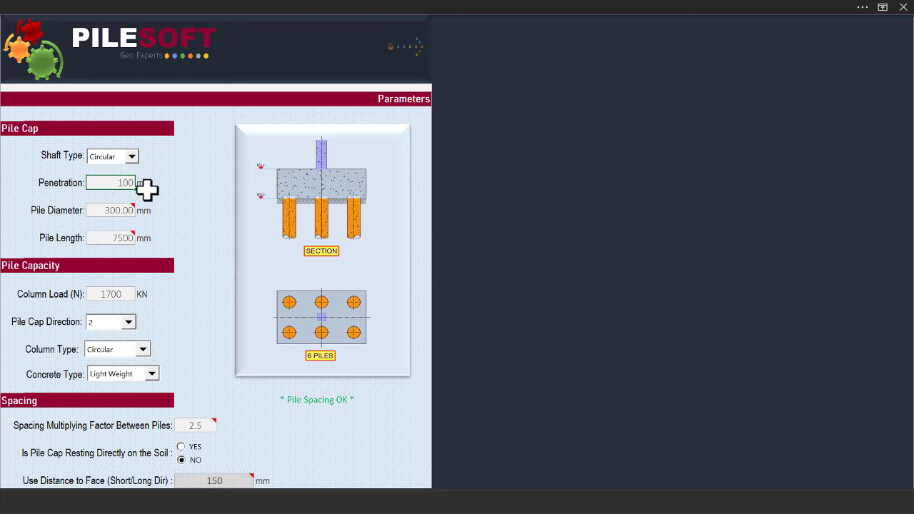
left_click(114, 209)
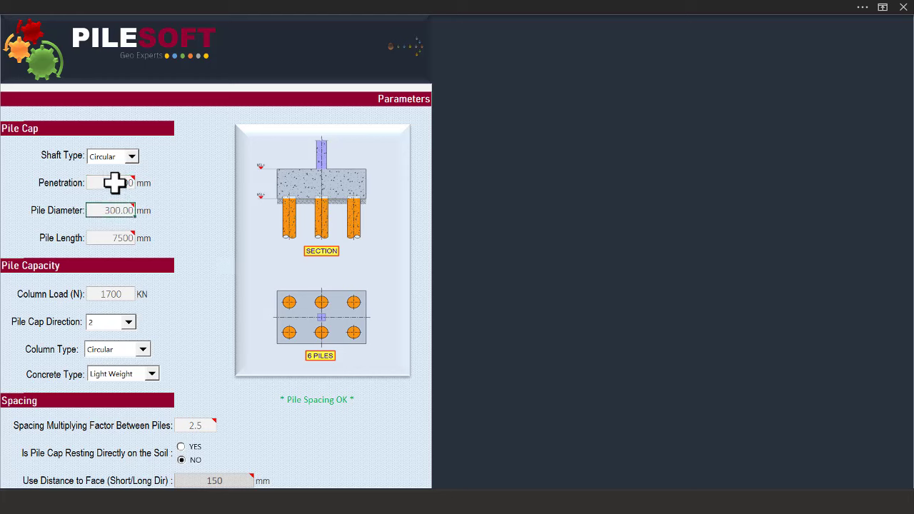
mouse_move(114, 182)
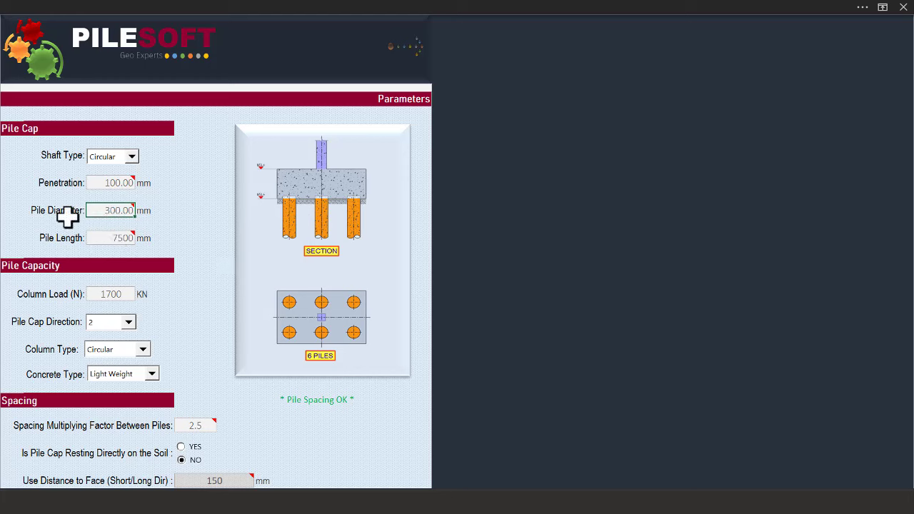
mouse_move(104, 214)
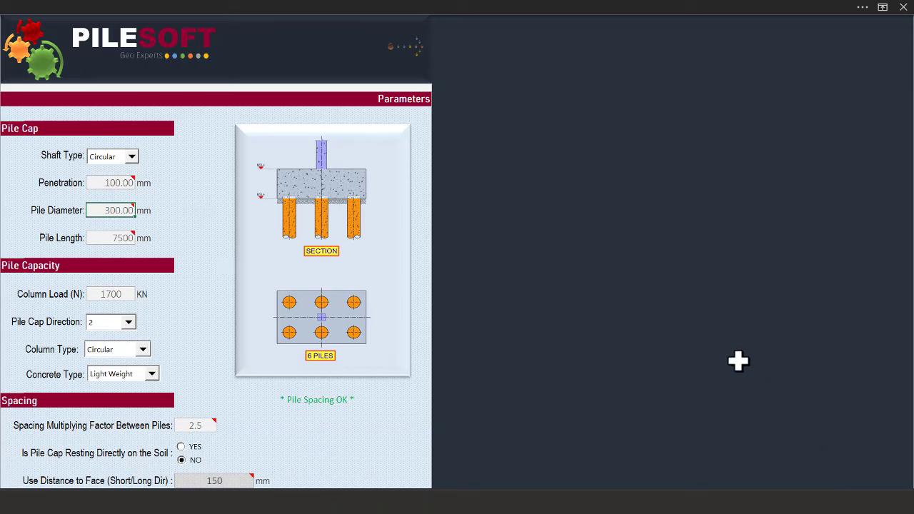
In File Explorer, find the subsoil investigation PDF for pile foundation on the Desktop
key("super")
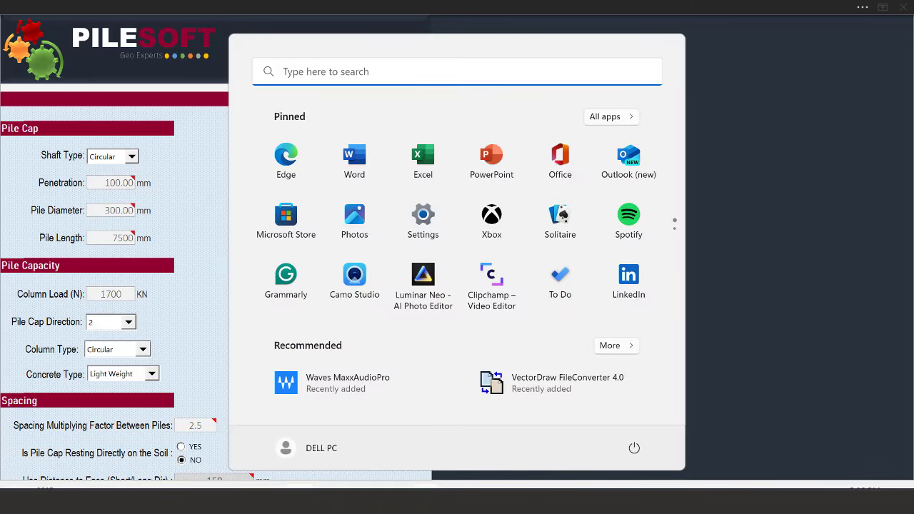
left_click(321, 500)
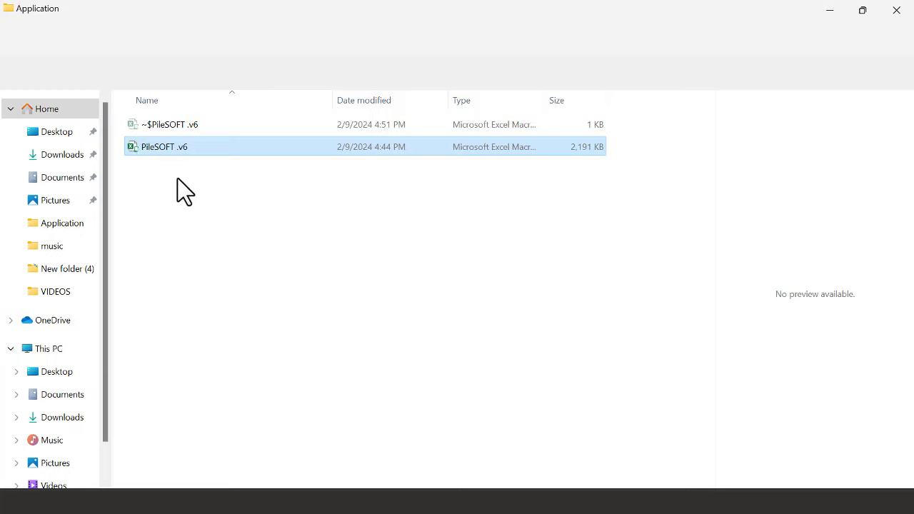
left_click(77, 154)
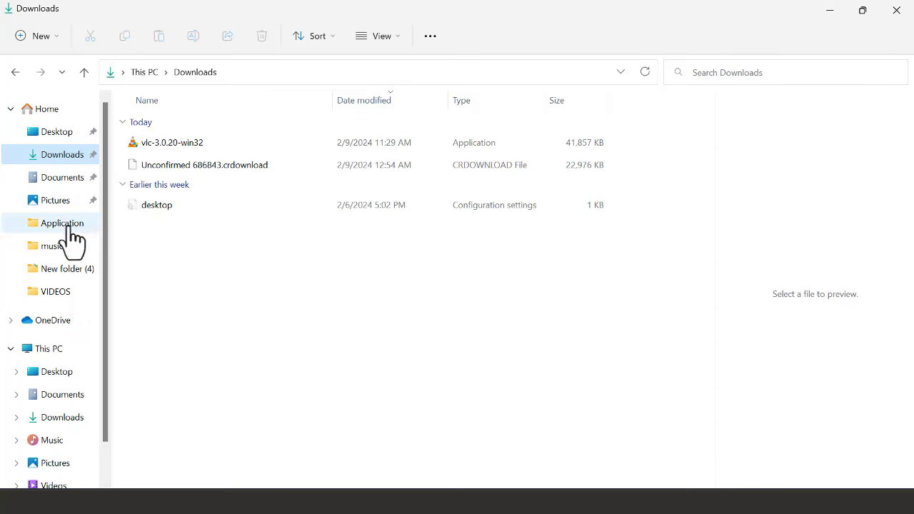
left_click(59, 135)
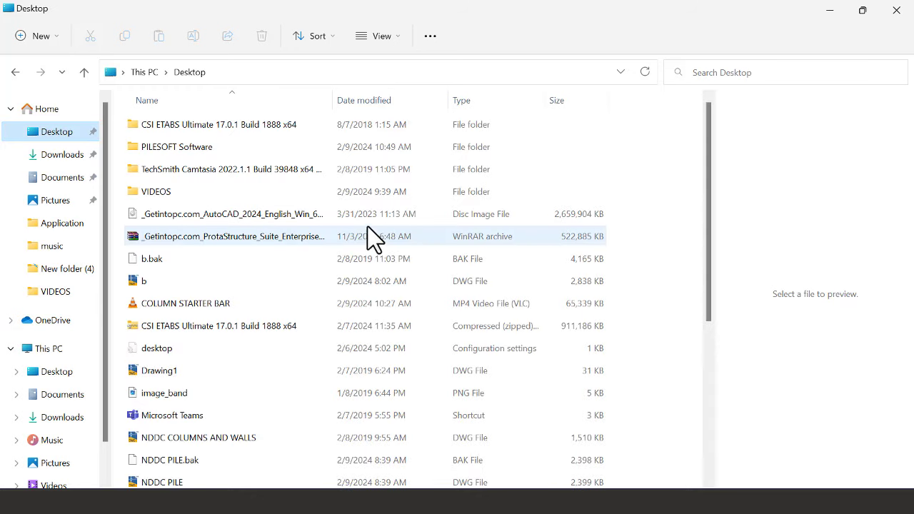
scroll(314, 289, "down", 1)
scroll(307, 279, "down", 3)
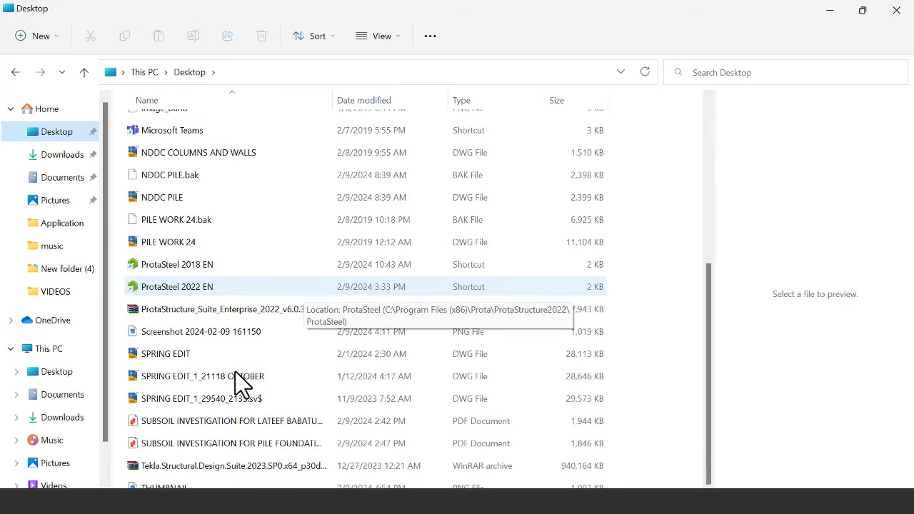
left_click(284, 450)
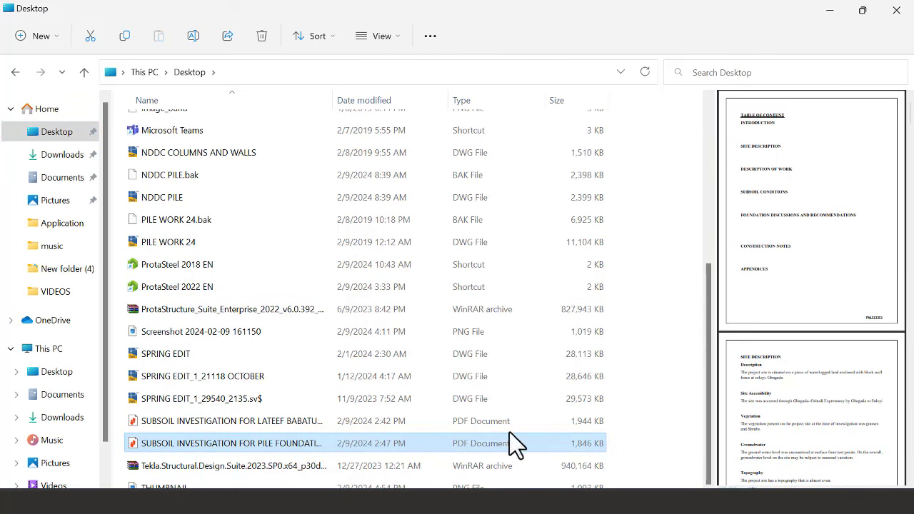
Return to ProtaStructure and cancel the Foundation Settings without changes
key("super")
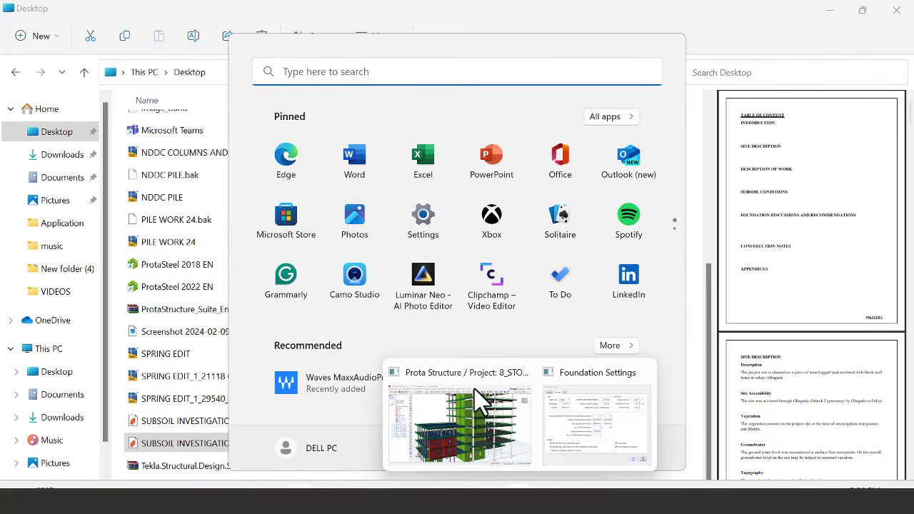
left_click(473, 428)
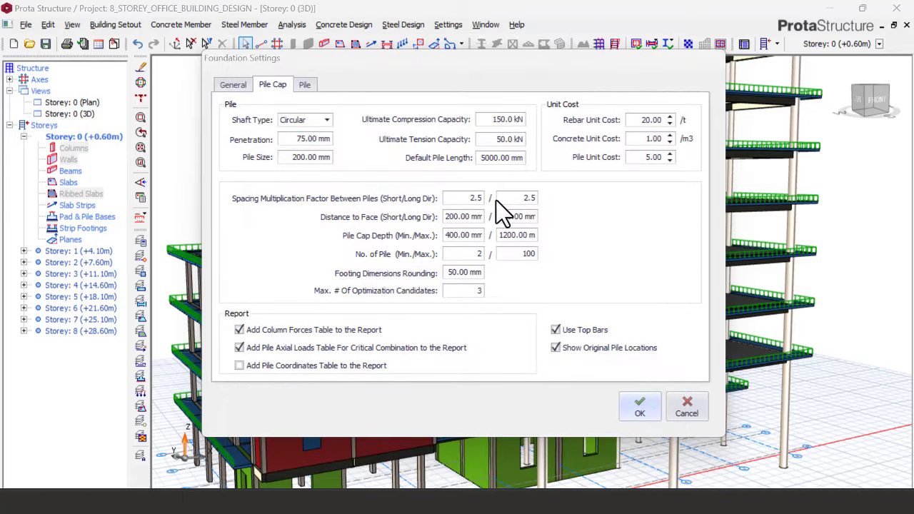
left_click(686, 411)
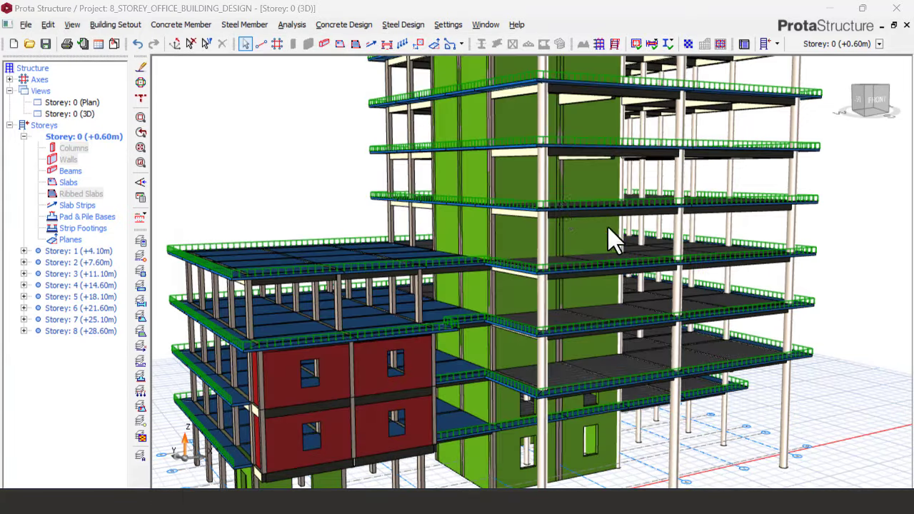
scroll(506, 208, "down", 5)
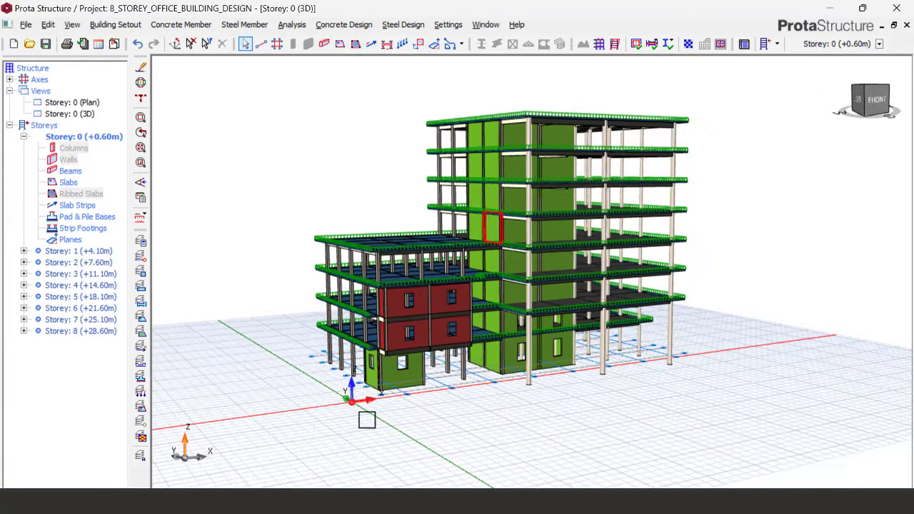
Switch to the subsoil investigation PDF in Nitro Pro, dismiss the Quick Start Guide, and maximize it
key("super")
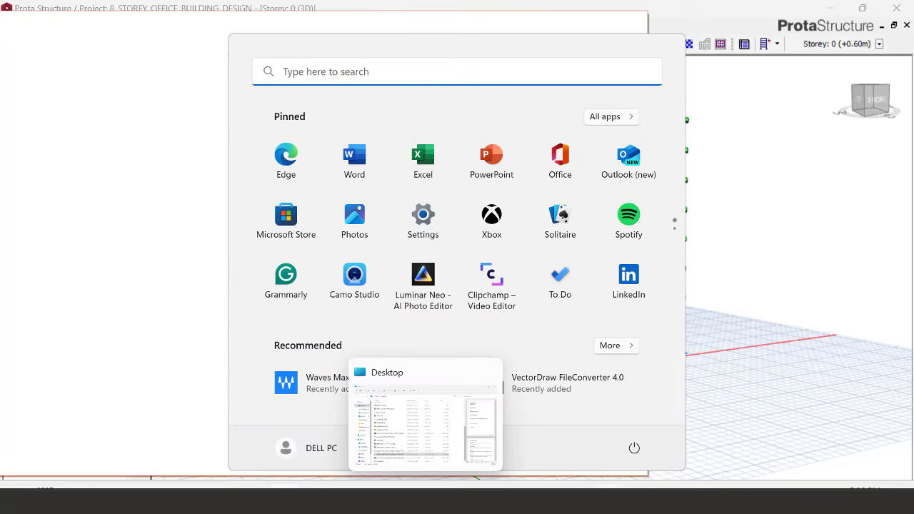
mouse_move(632, 429)
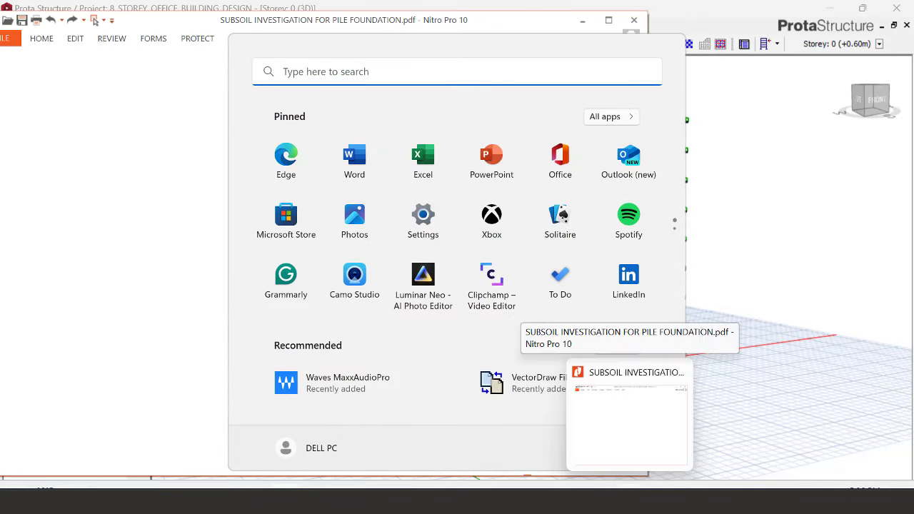
left_click(632, 428)
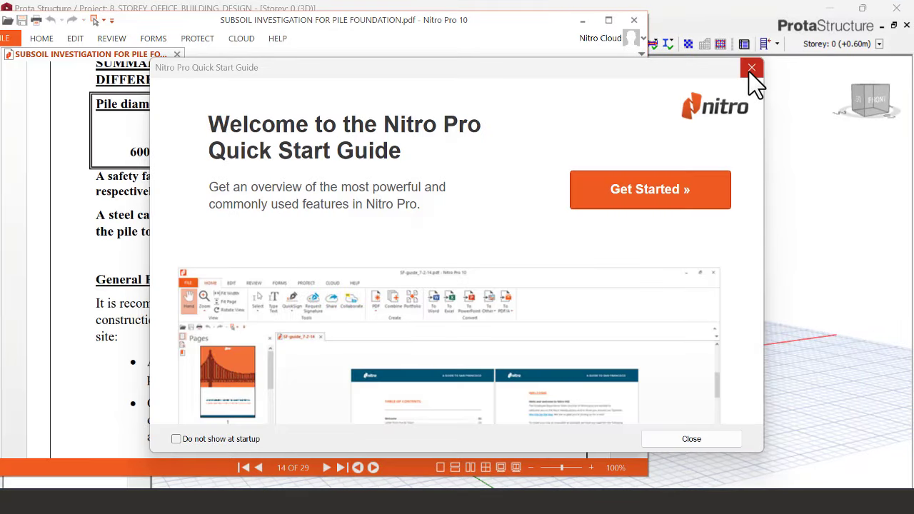
left_click(749, 70)
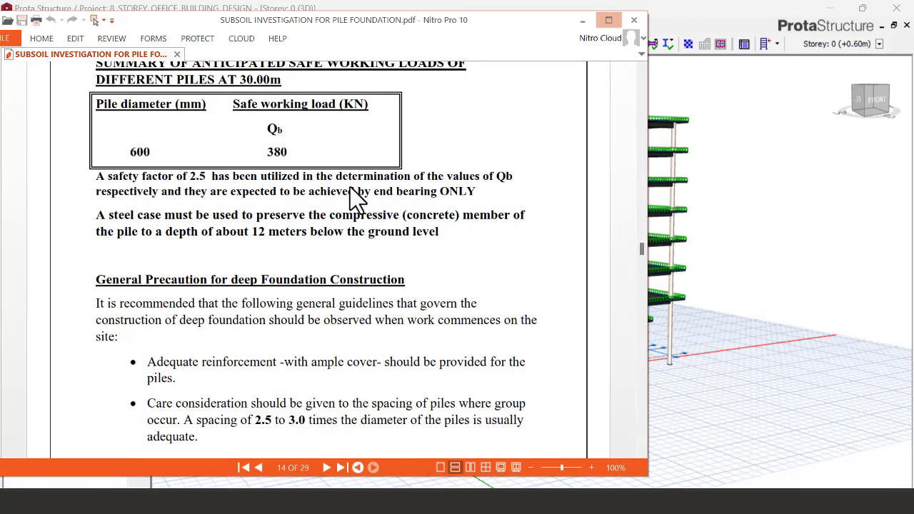
double_click(242, 21)
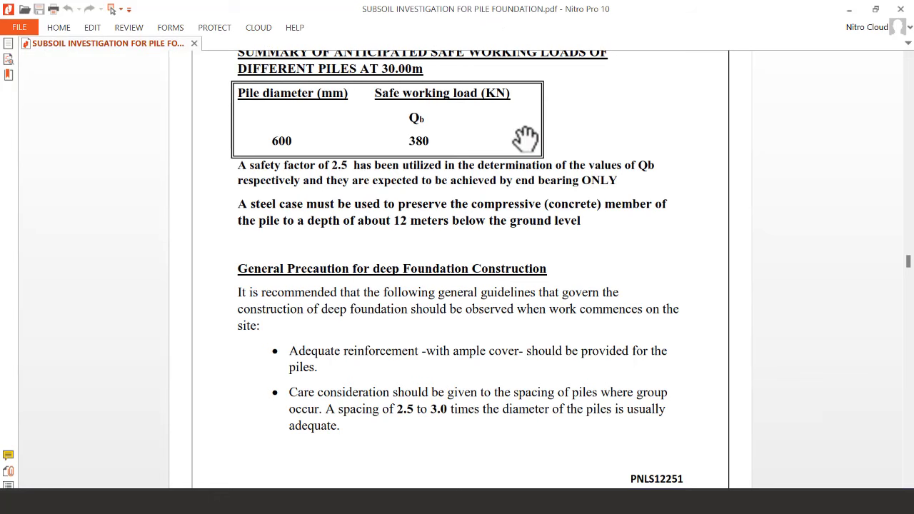
scroll(532, 200, "up", 6)
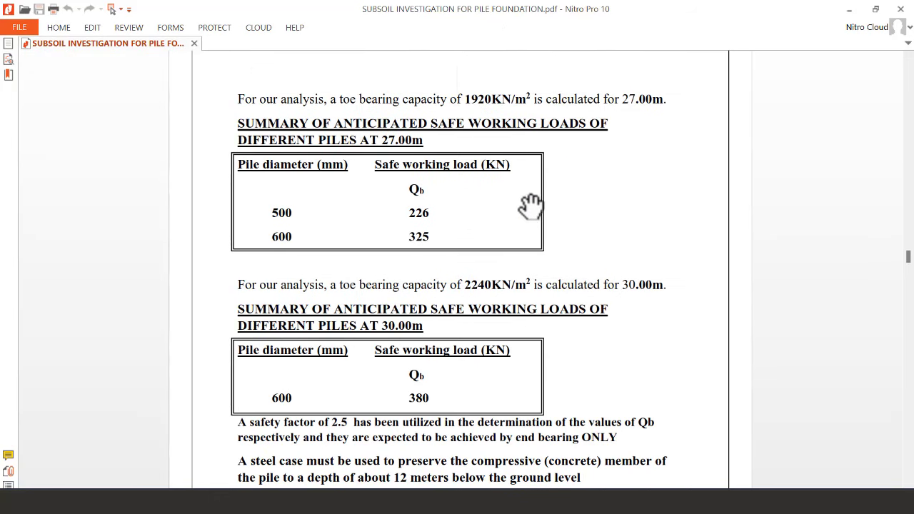
scroll(532, 207, "up", 10)
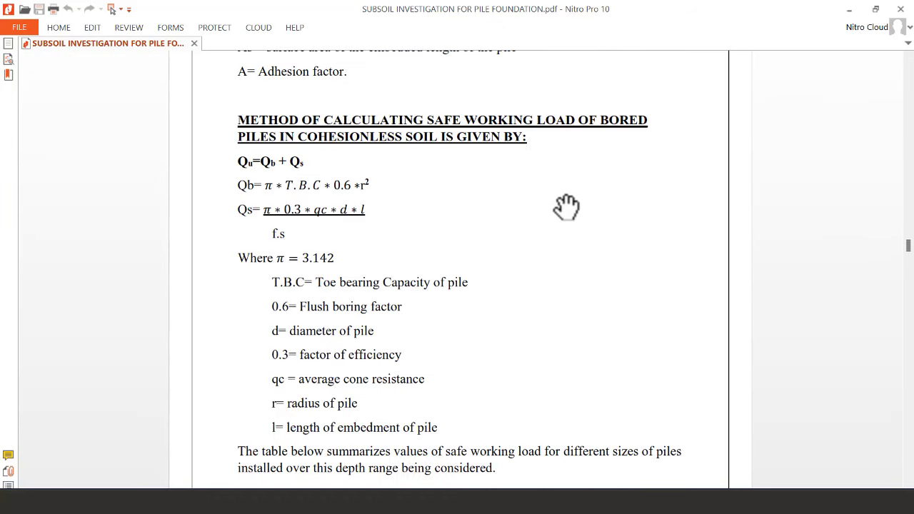
Scroll the subsoil report past the 27.00m and 30.00m safe working load tables to the Final Borehole Log
scroll(572, 211, "up", 4)
left_click_drag(908, 247, 905, 67)
scroll(411, 122, "down", 6)
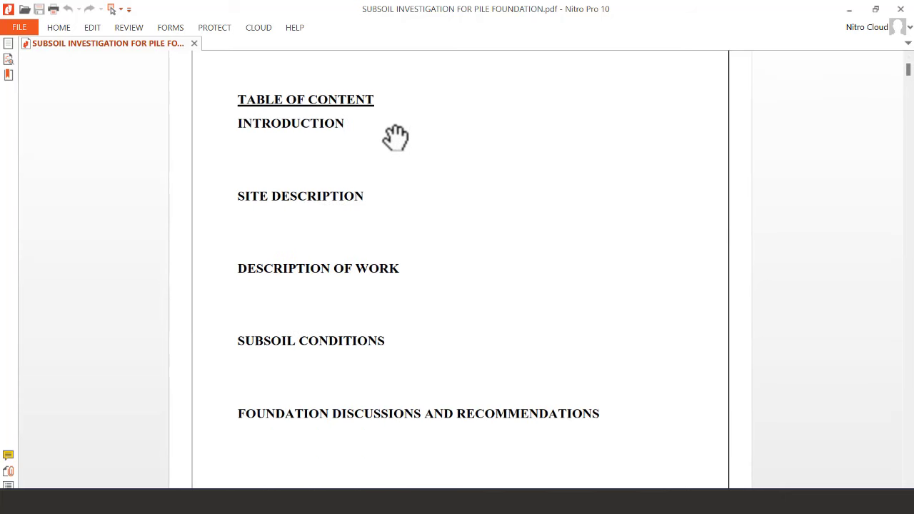
scroll(423, 220, "down", 10)
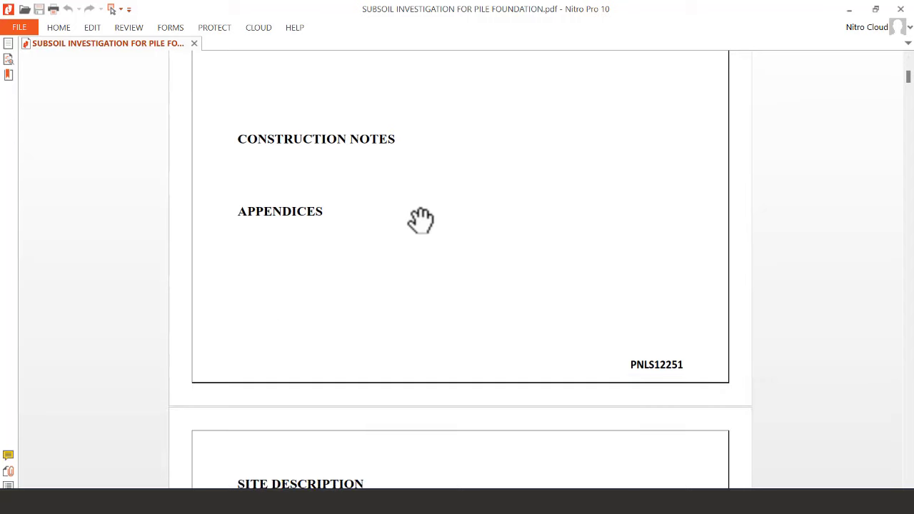
scroll(423, 219, "down", 2)
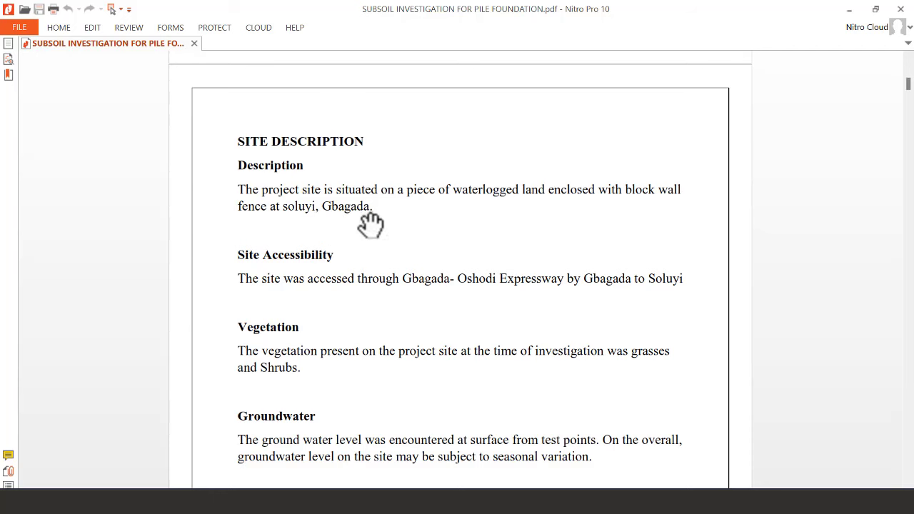
scroll(374, 227, "down", 4)
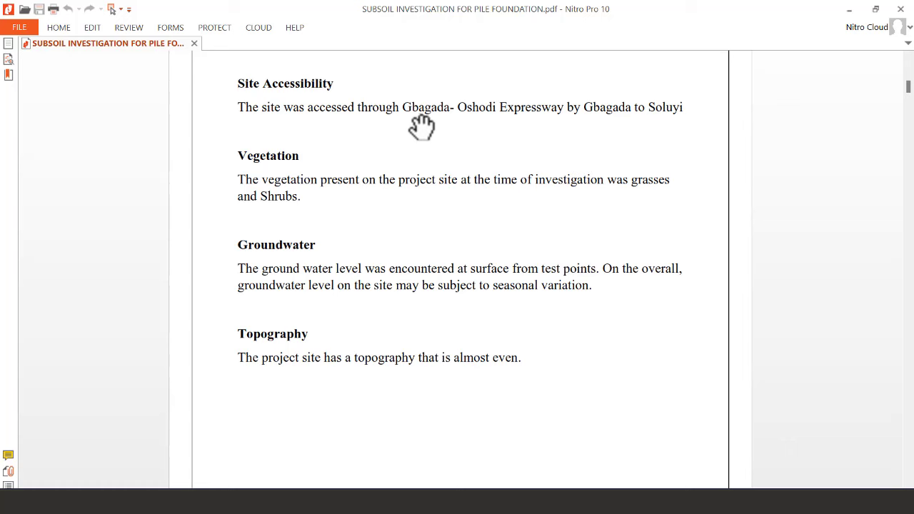
scroll(387, 245, "down", 3)
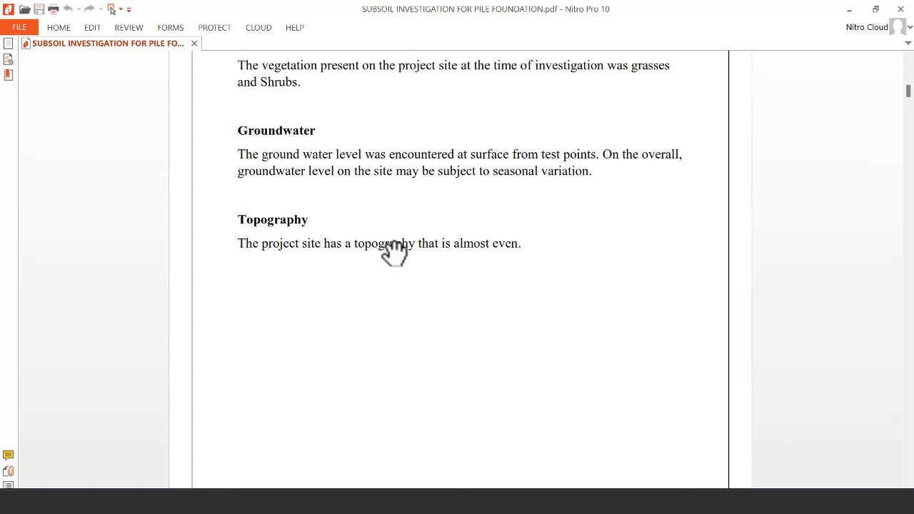
scroll(393, 252, "down", 10)
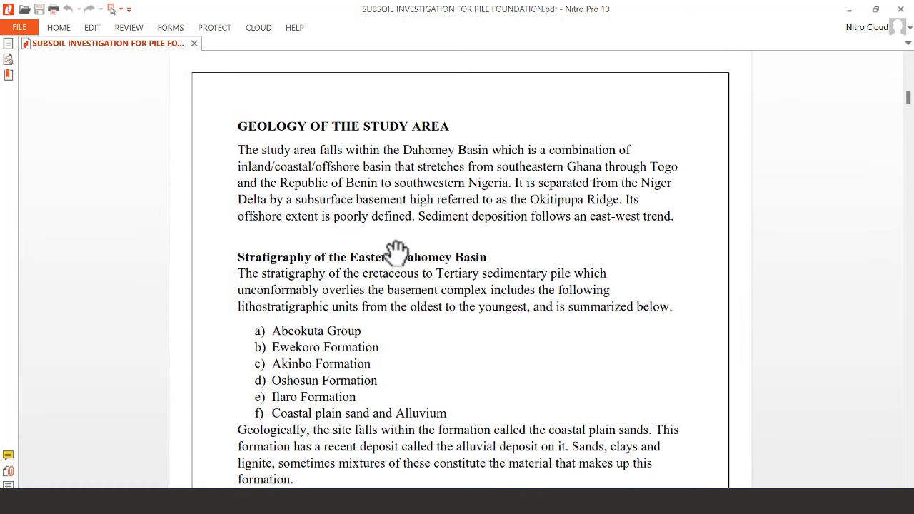
scroll(397, 252, "down", 2)
scroll(396, 251, "down", 2)
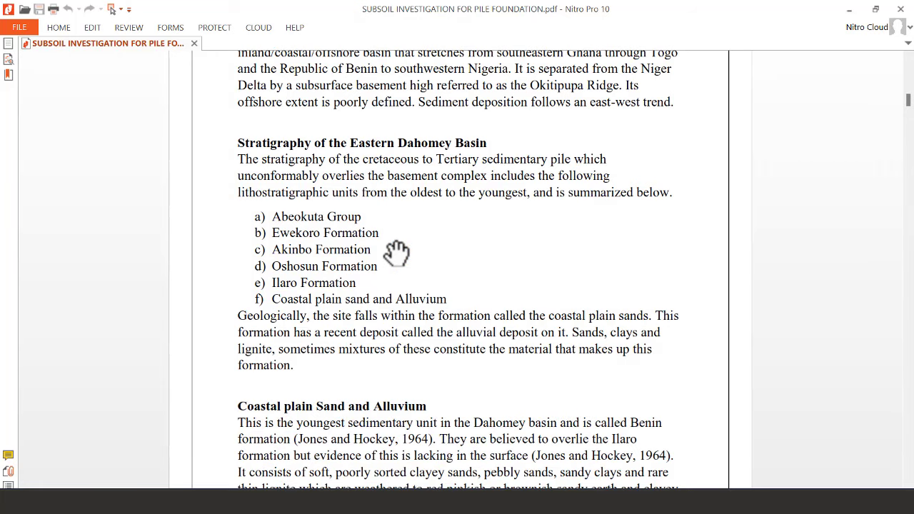
scroll(397, 251, "down", 2)
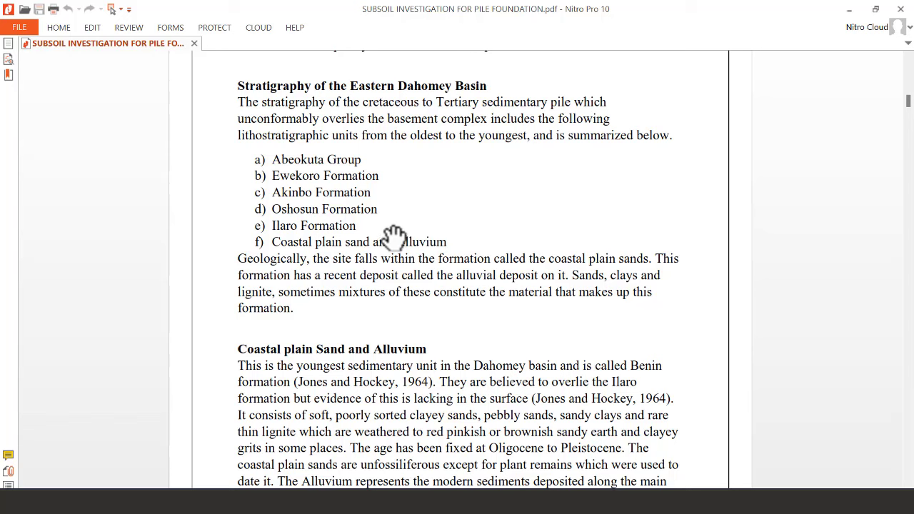
scroll(393, 235, "down", 4)
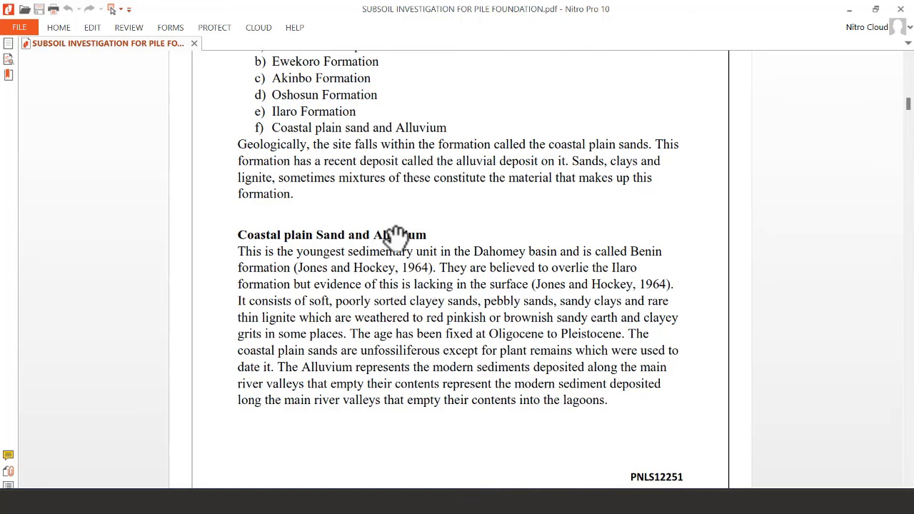
scroll(395, 235, "down", 2)
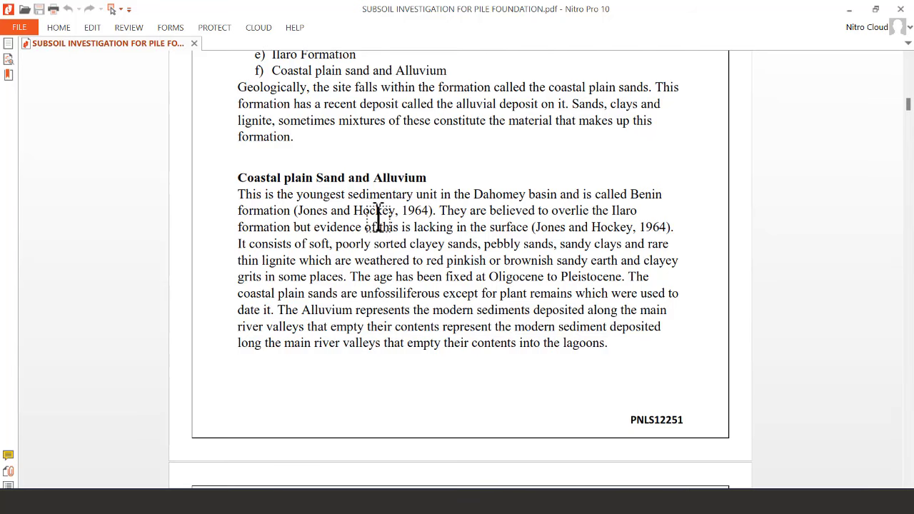
scroll(389, 229, "down", 3)
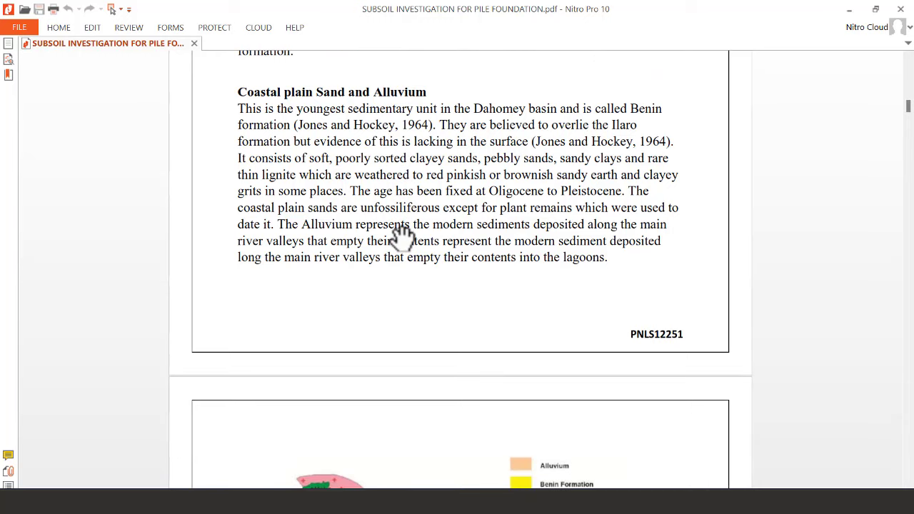
scroll(410, 244, "down", 9)
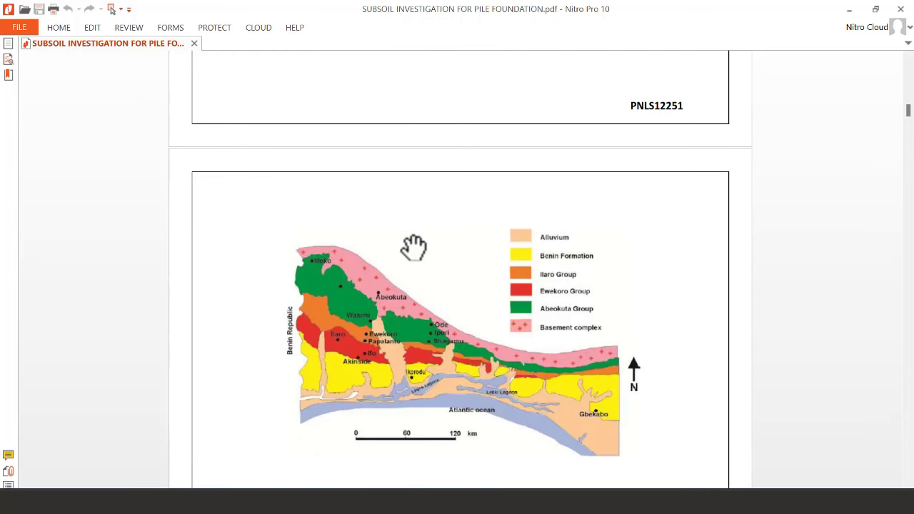
scroll(411, 245, "down", 10)
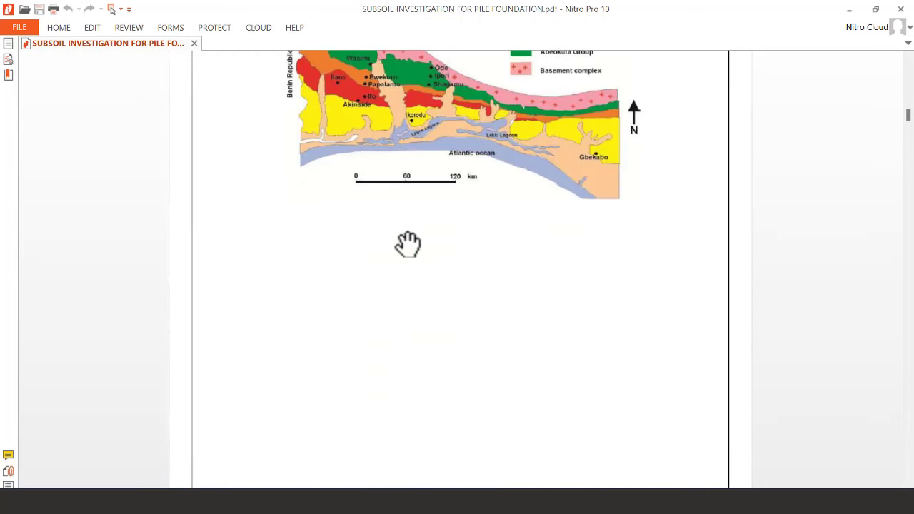
scroll(408, 243, "down", 10)
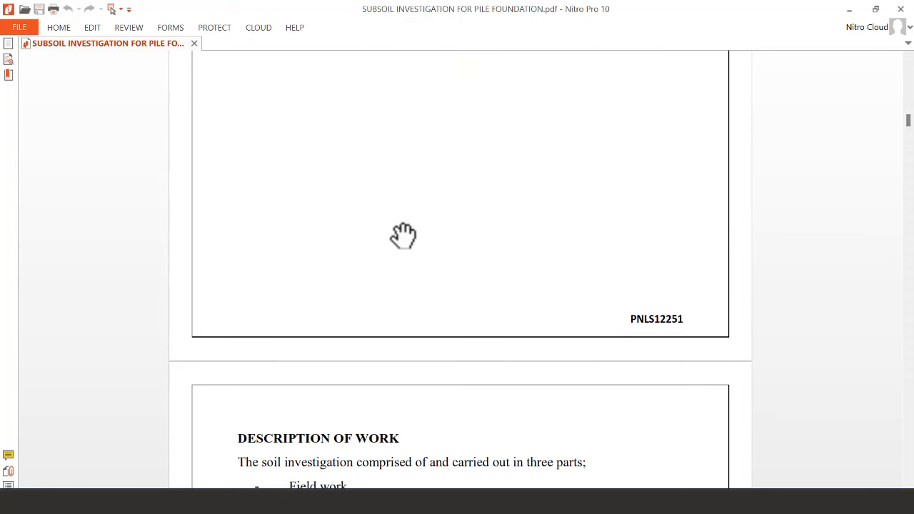
scroll(405, 235, "down", 4)
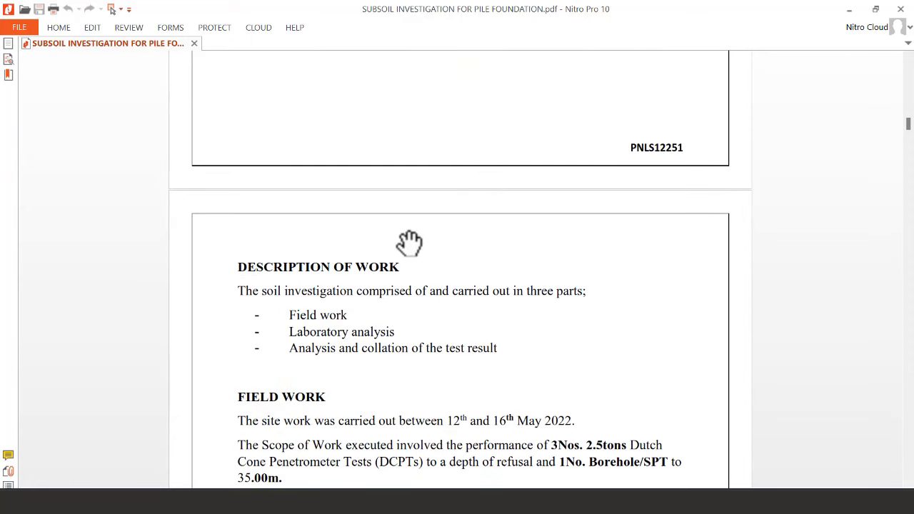
scroll(406, 241, "down", 19)
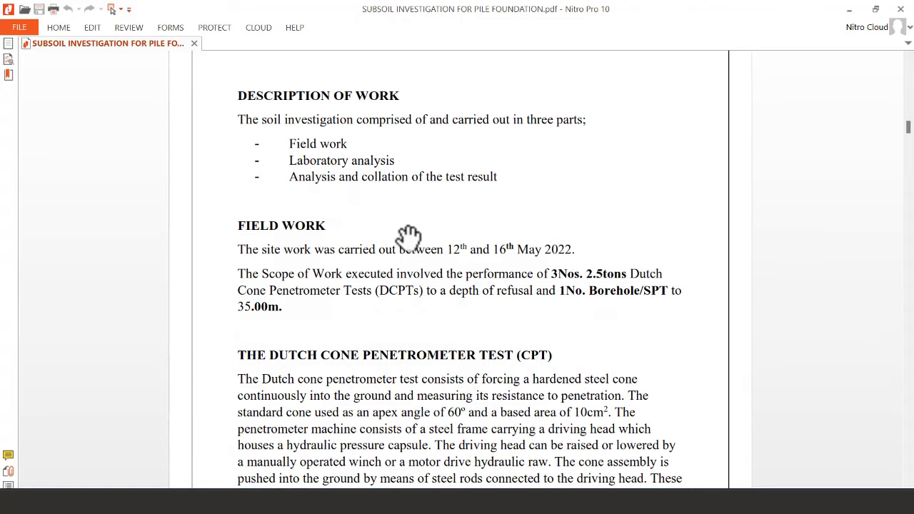
scroll(400, 249, "down", 20)
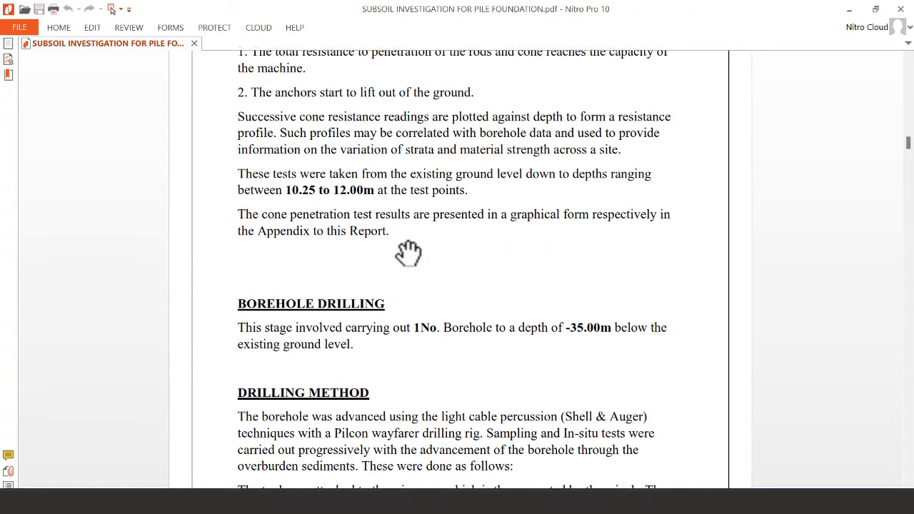
scroll(404, 243, "down", 20)
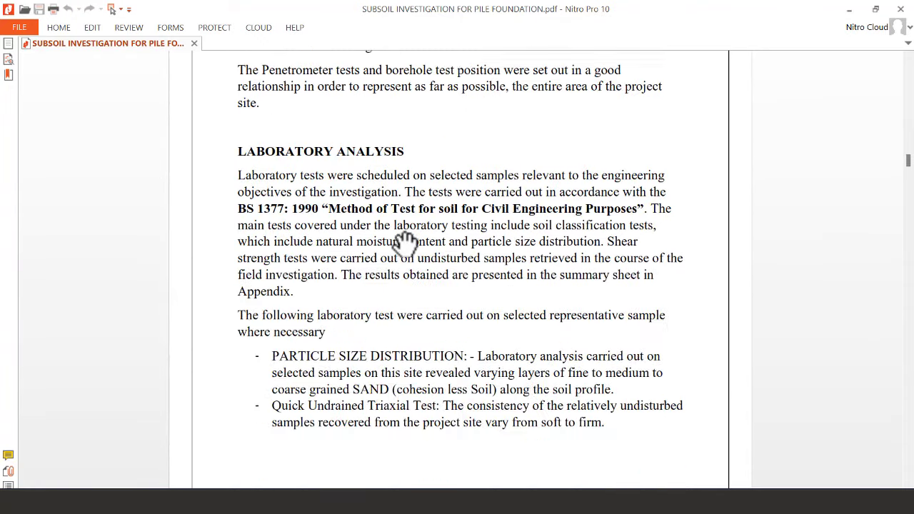
scroll(405, 242, "down", 20)
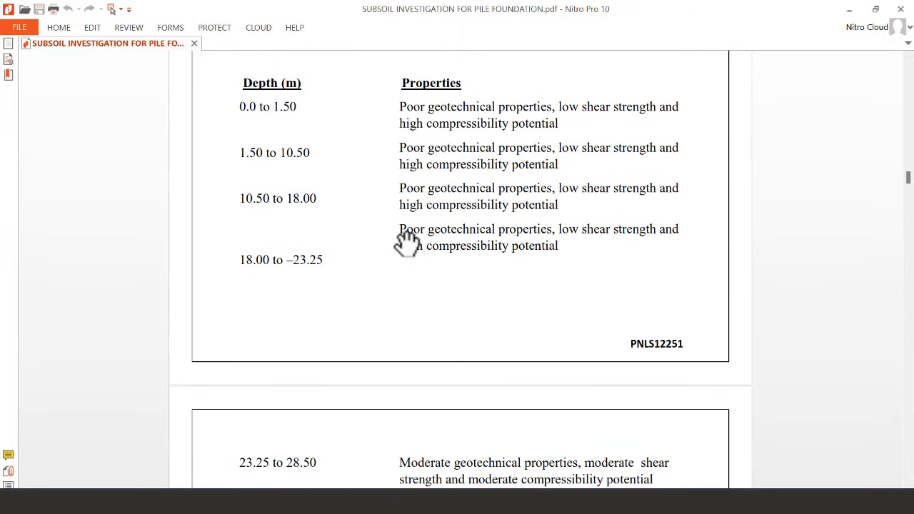
scroll(407, 246, "down", 20)
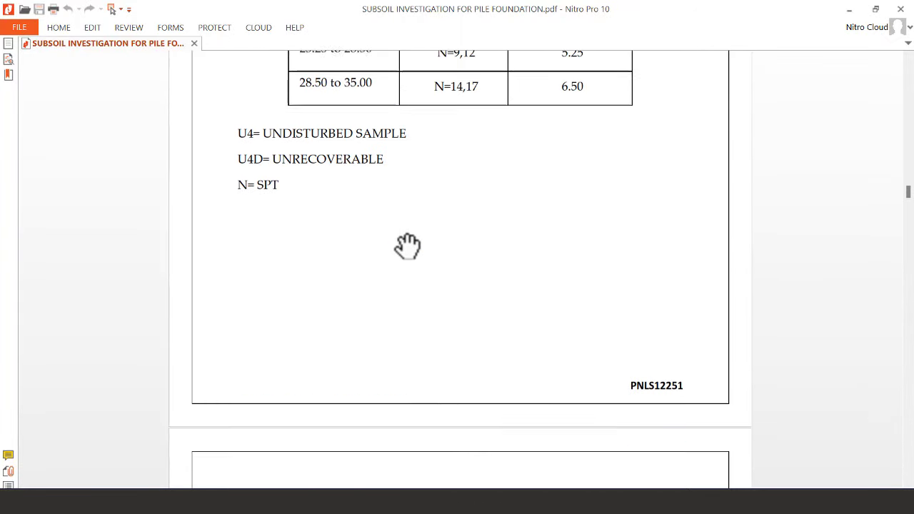
scroll(404, 243, "down", 20)
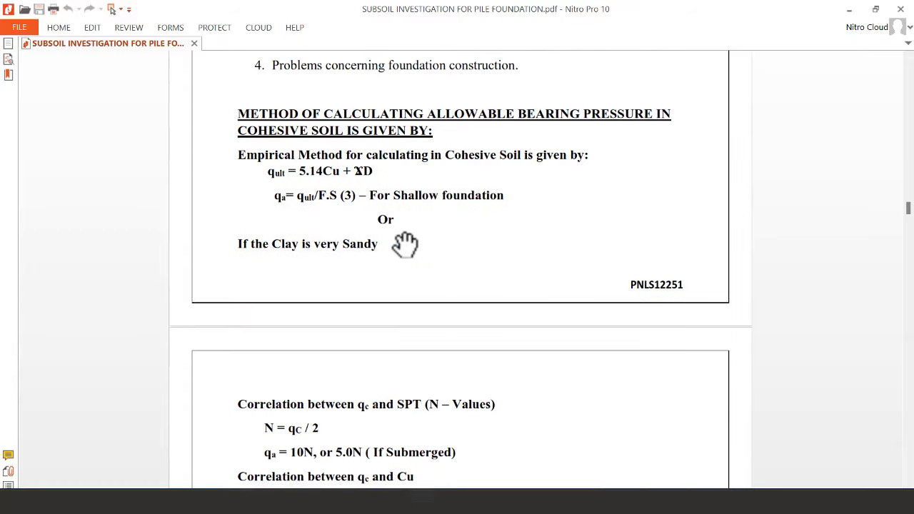
scroll(405, 242, "down", 20)
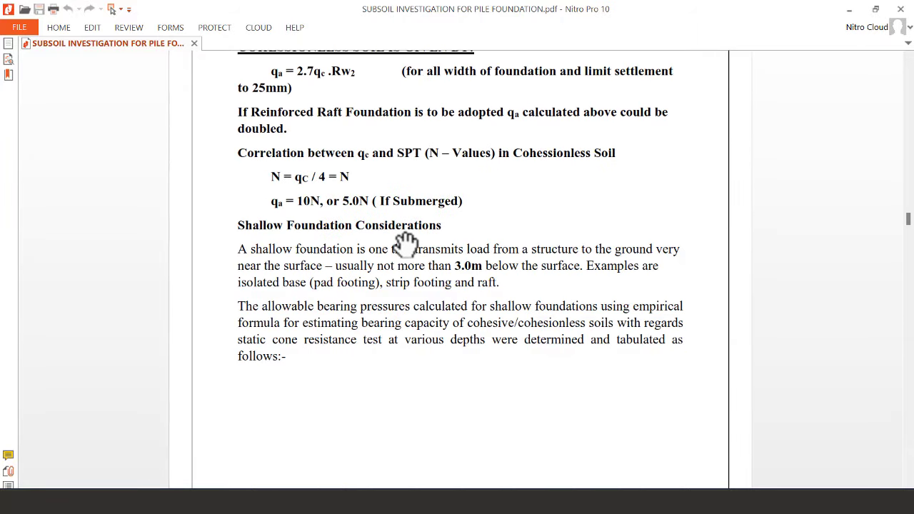
scroll(405, 243, "down", 20)
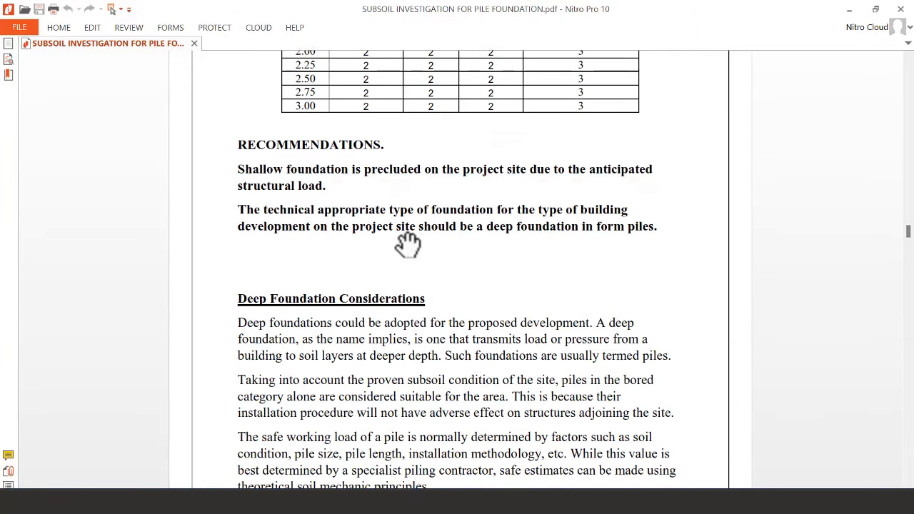
scroll(408, 245, "down", 19)
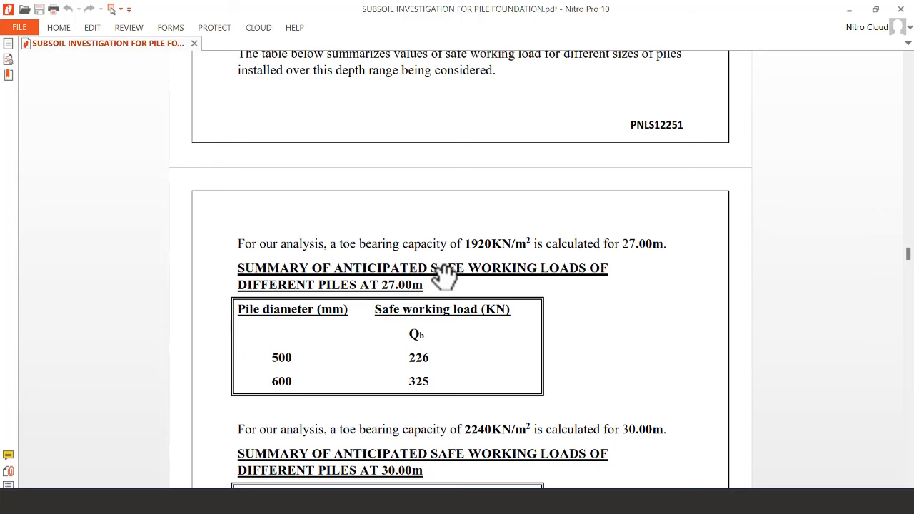
scroll(443, 275, "down", 3)
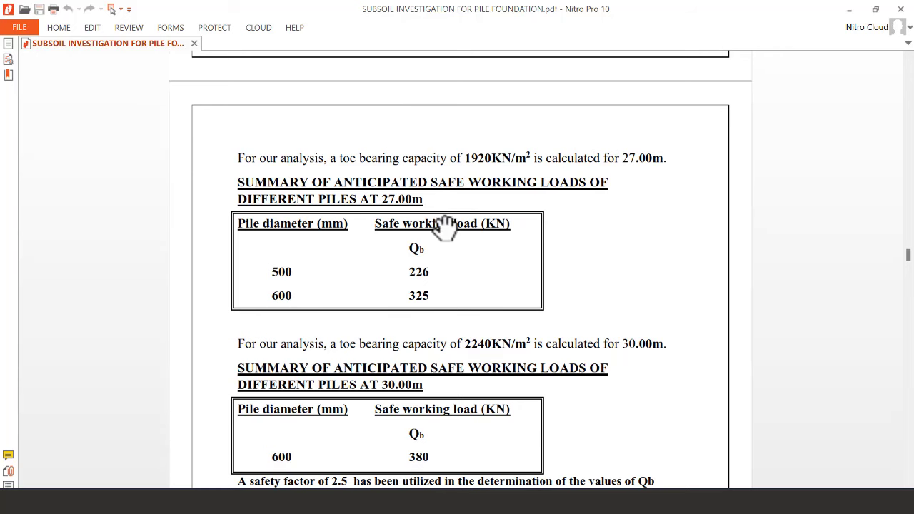
scroll(385, 196, "down", 3)
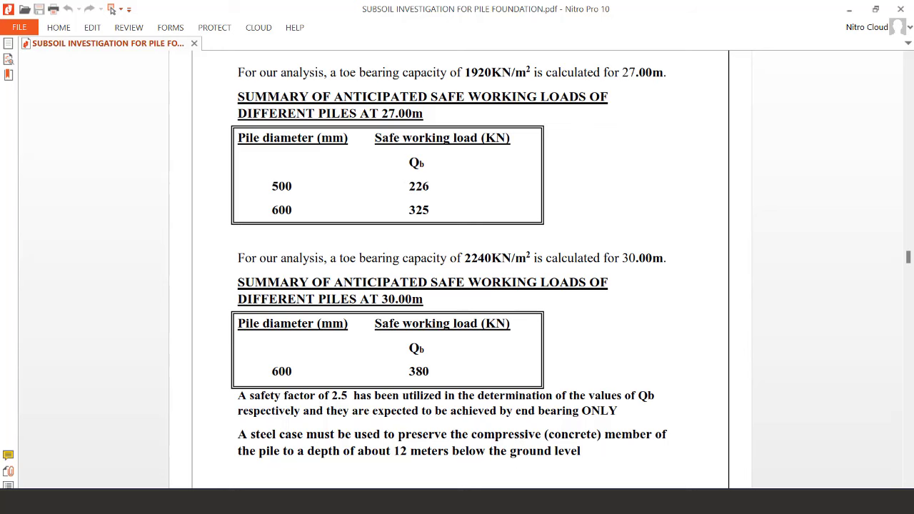
scroll(424, 453, "down", 5)
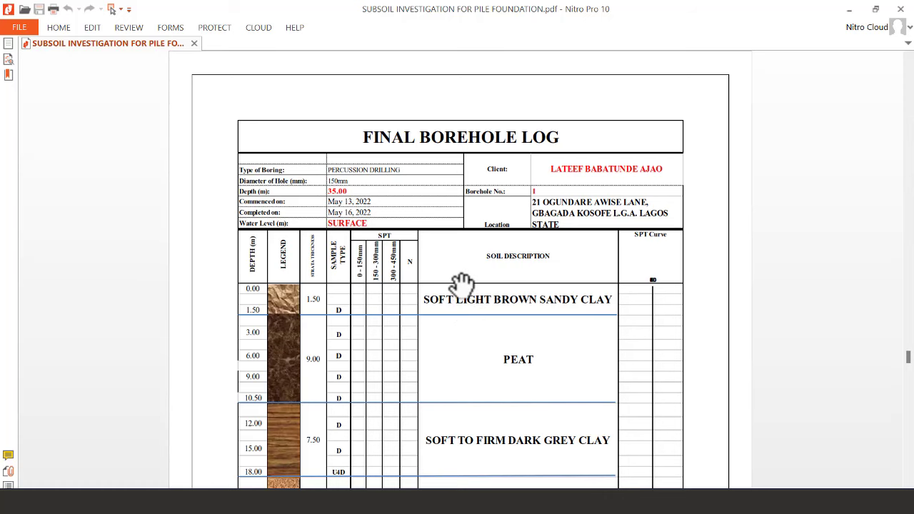
scroll(461, 281, "down", 4)
scroll(459, 265, "up", 1)
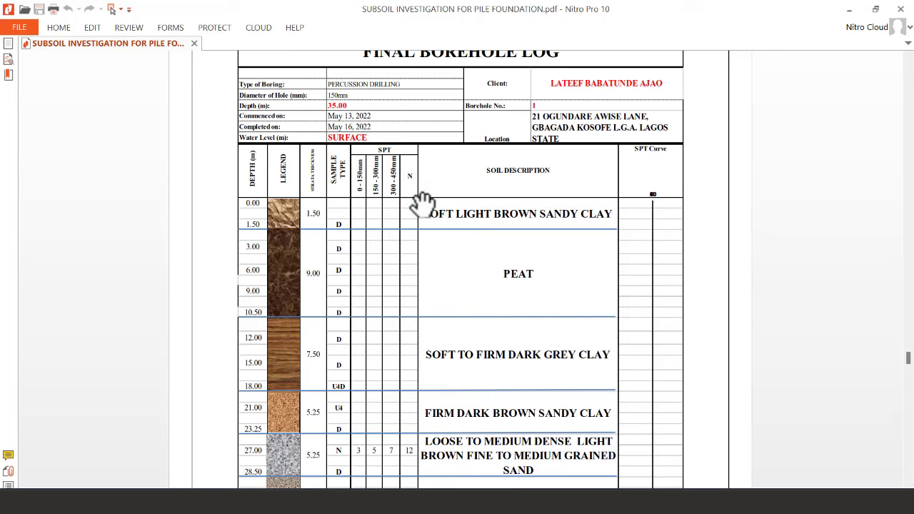
scroll(427, 214, "down", 2)
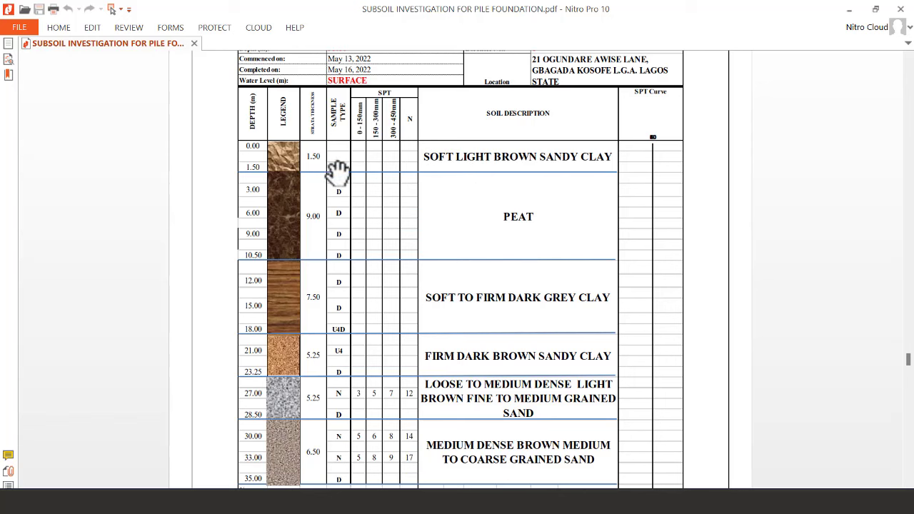
scroll(364, 177, "up", 1, "ctrl")
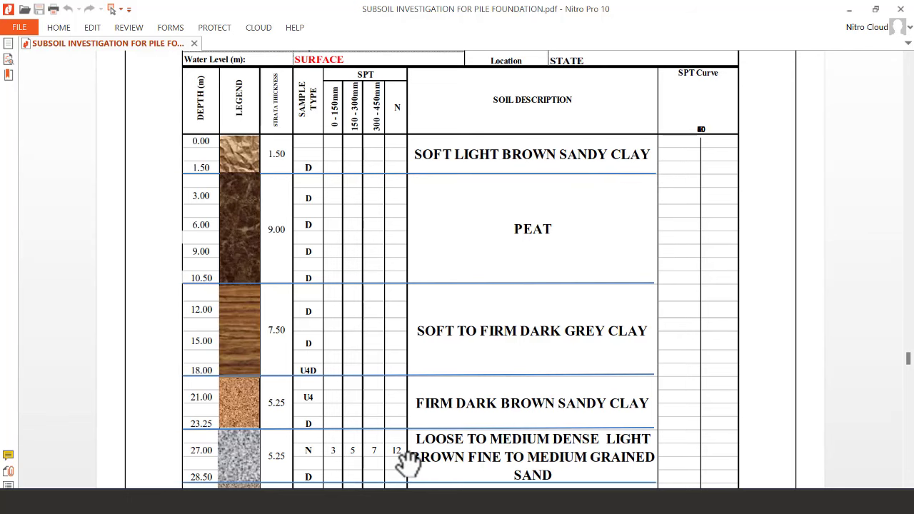
key("super")
left_click(489, 500)
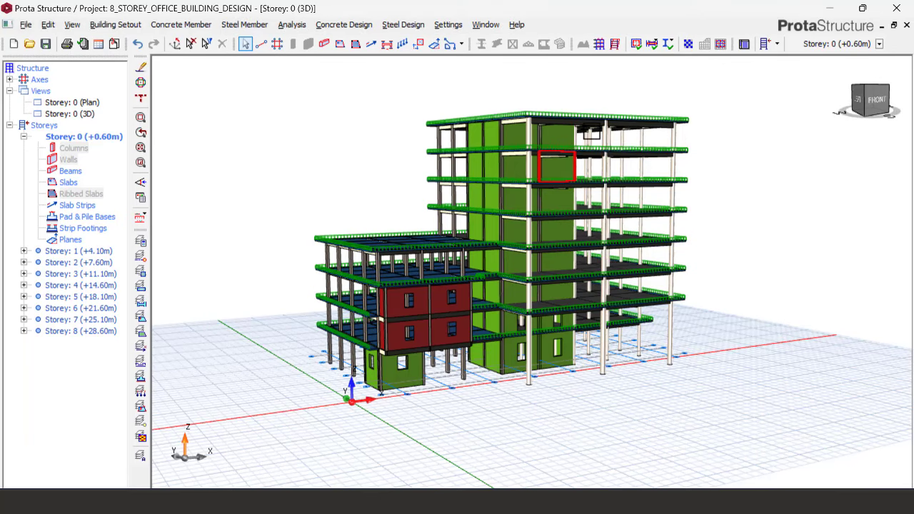
left_click(830, 8)
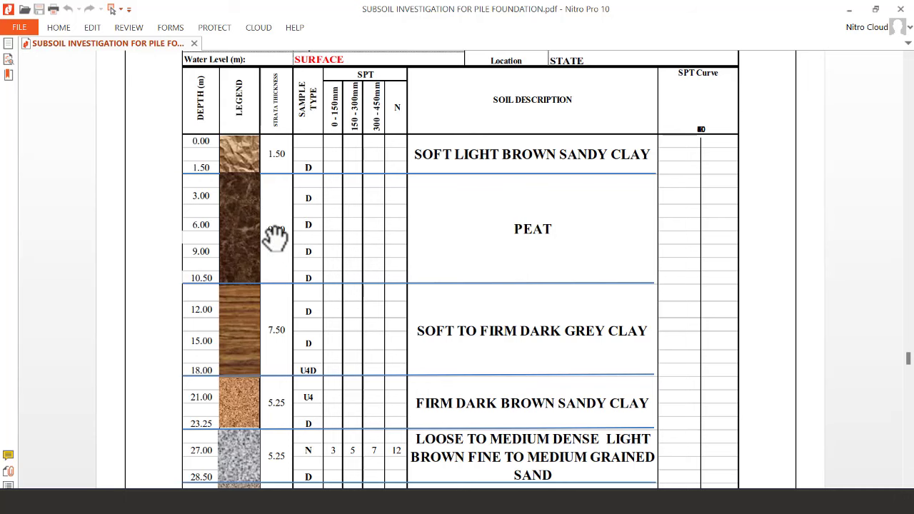
scroll(289, 232, "down", 3)
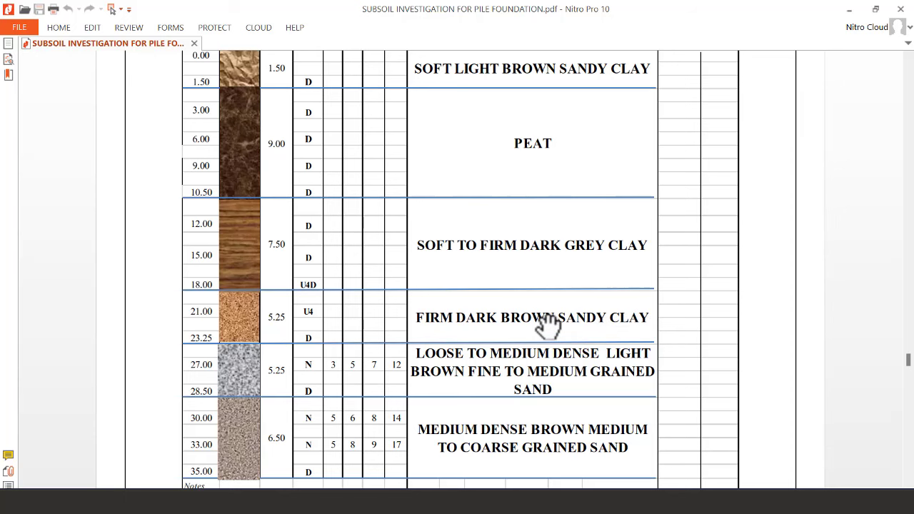
Scroll to the borehole log's Notes on SPT N values and sample codes, then open the Start menu
scroll(459, 300, "down", 1)
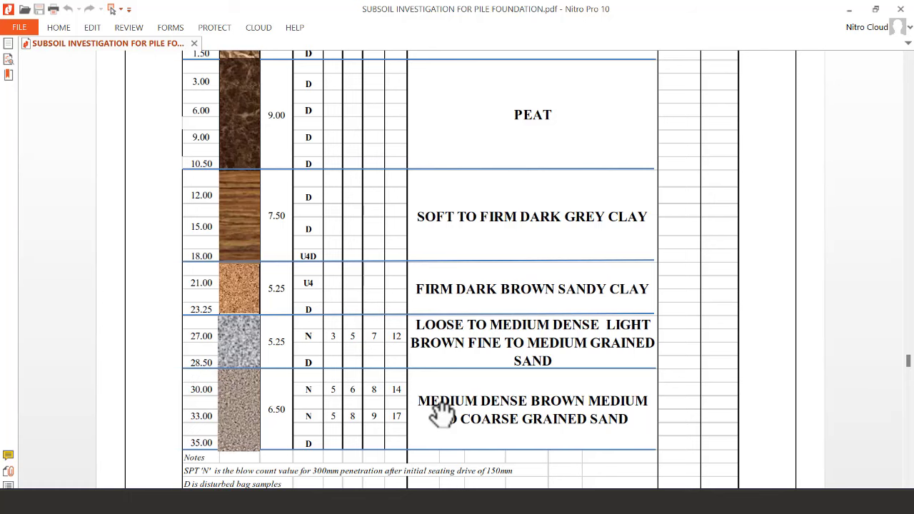
scroll(441, 402, "down", 2)
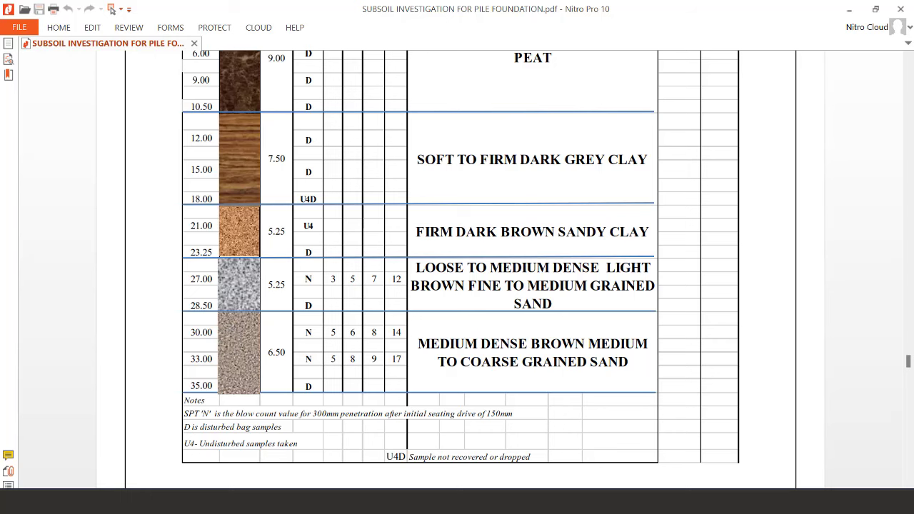
left_click(414, 488)
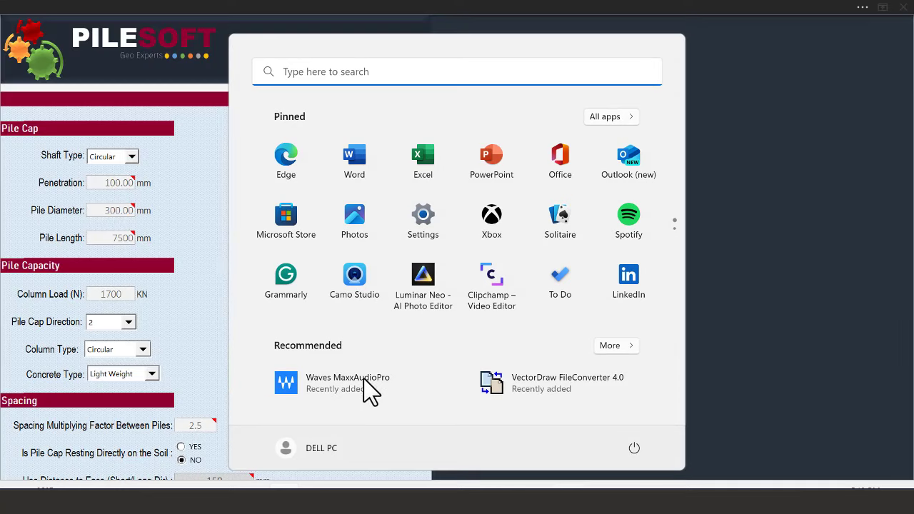
Bring PileSoft forward and read the notes on Pile Diameter and Pile Length
left_click(183, 225)
mouse_move(98, 199)
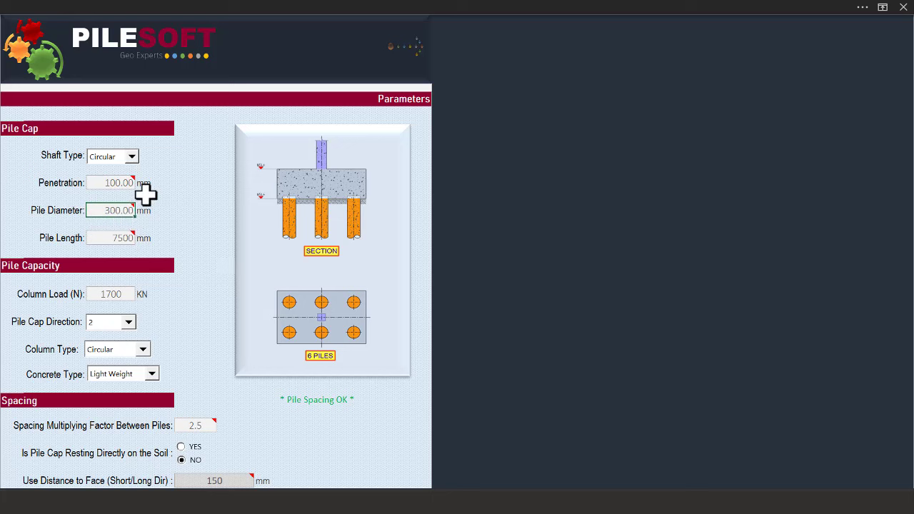
mouse_move(106, 243)
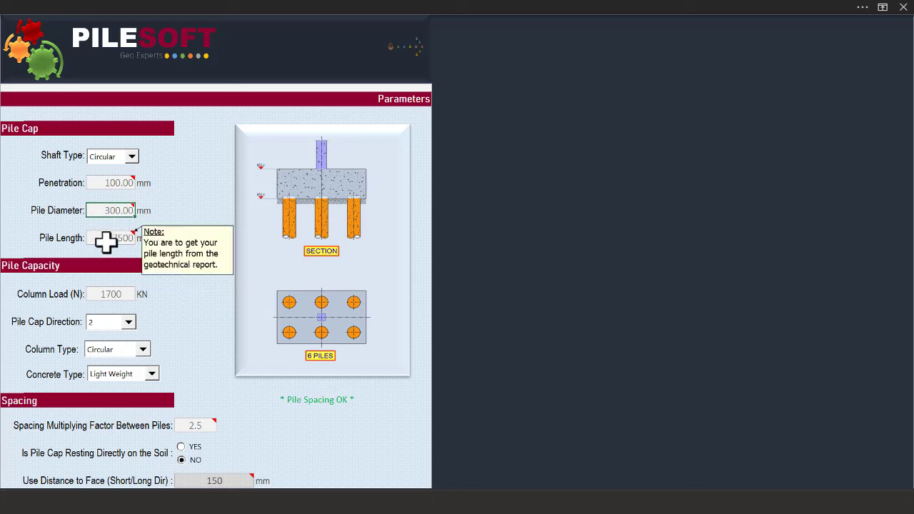
left_click(96, 240)
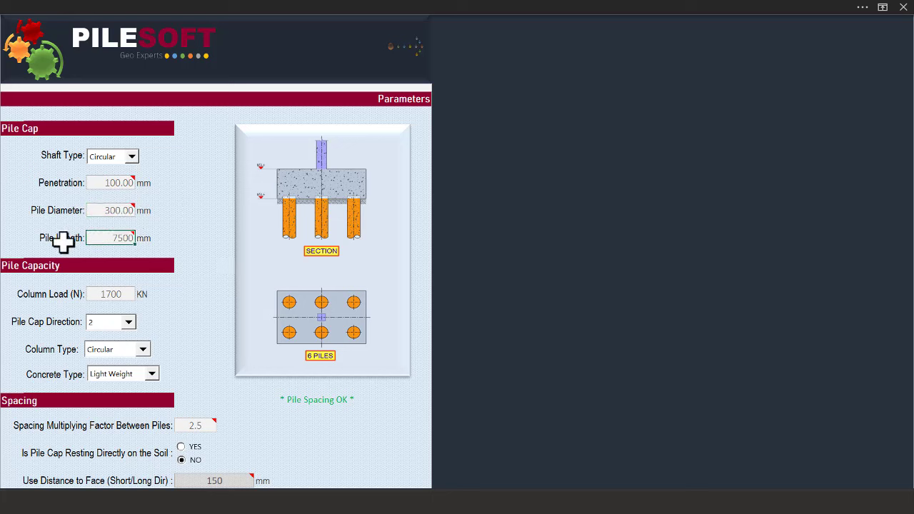
mouse_move(49, 241)
Return to the borehole log in Nitro Pro 10
key("super")
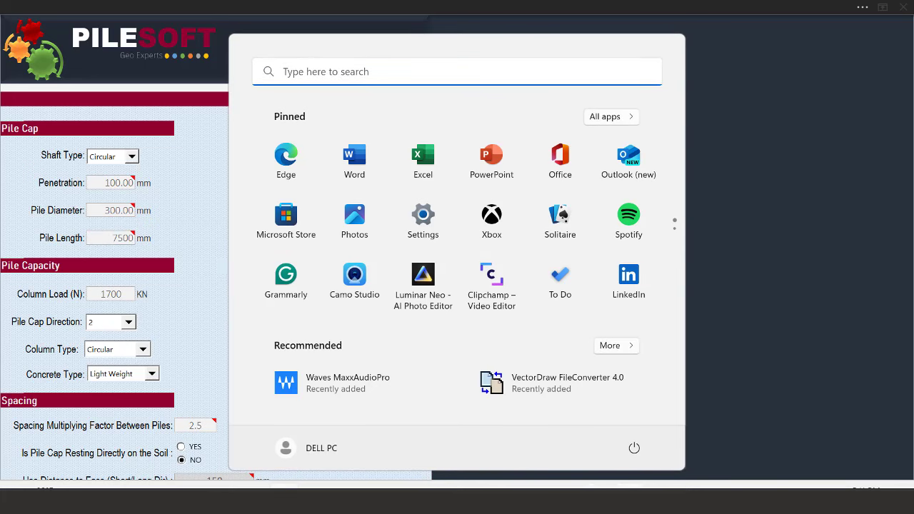
mouse_move(628, 501)
left_click(628, 425)
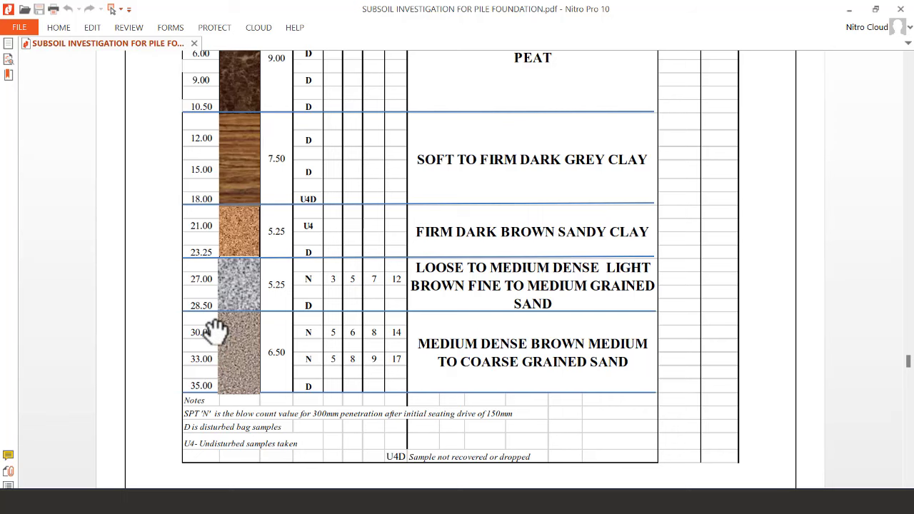
Glance at the ProtaStructure model, return to the borehole log, then bring PileSoft's six-pile cap parameters forward
key("super")
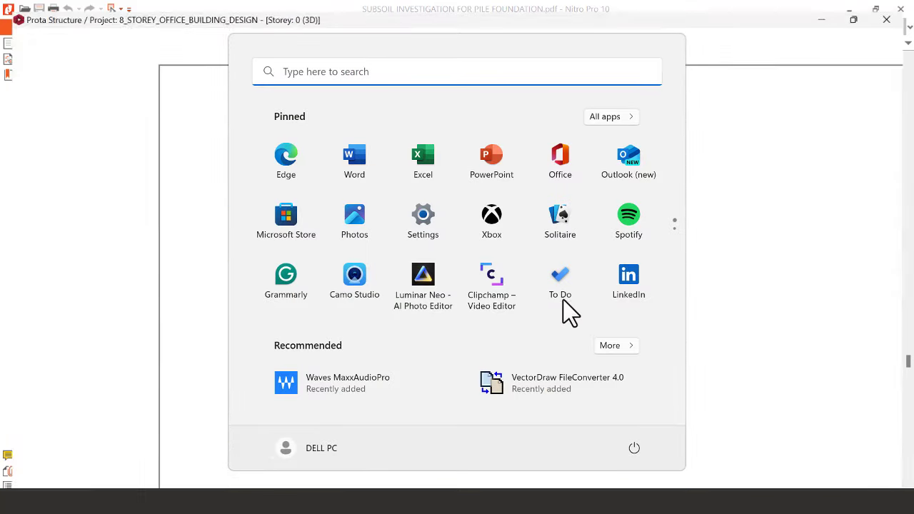
left_click(718, 271)
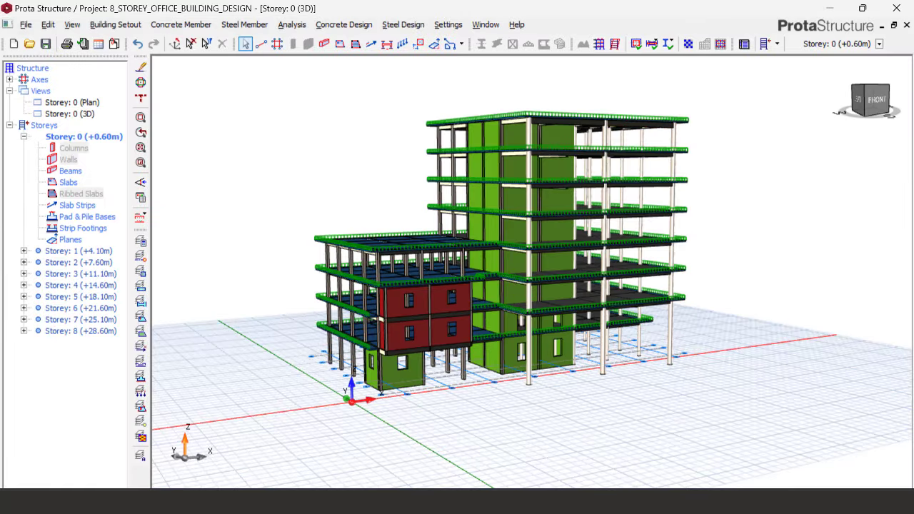
key("super")
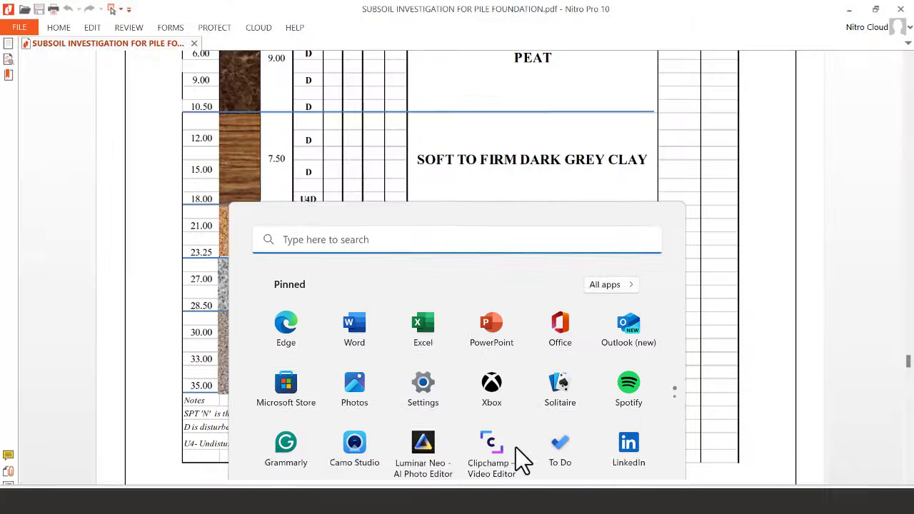
key("Escape")
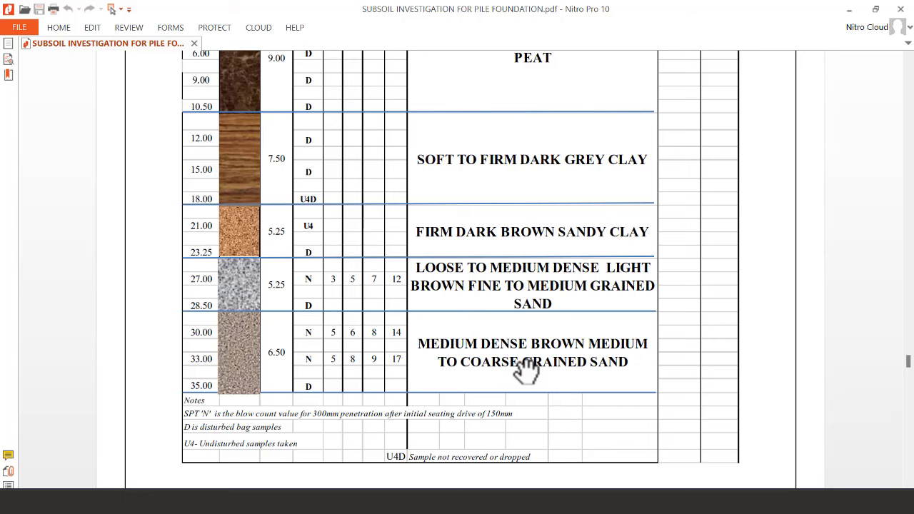
key("super")
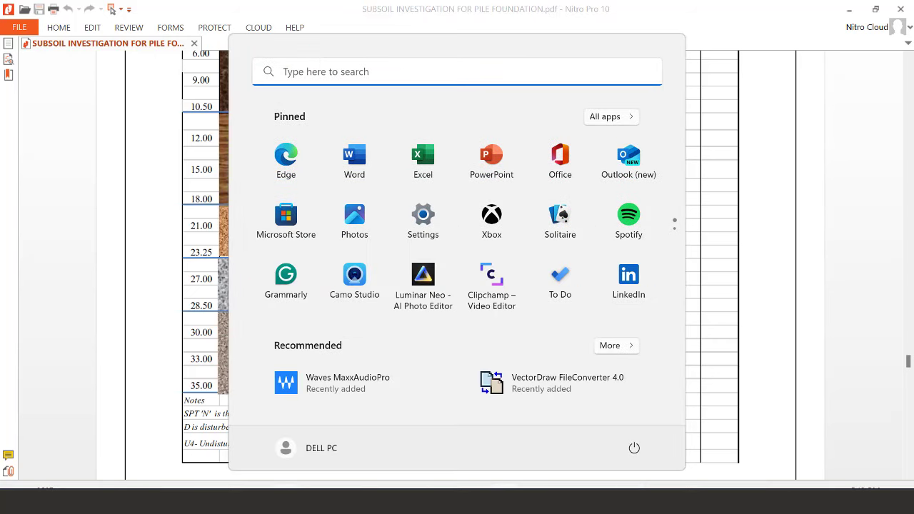
left_click(500, 438)
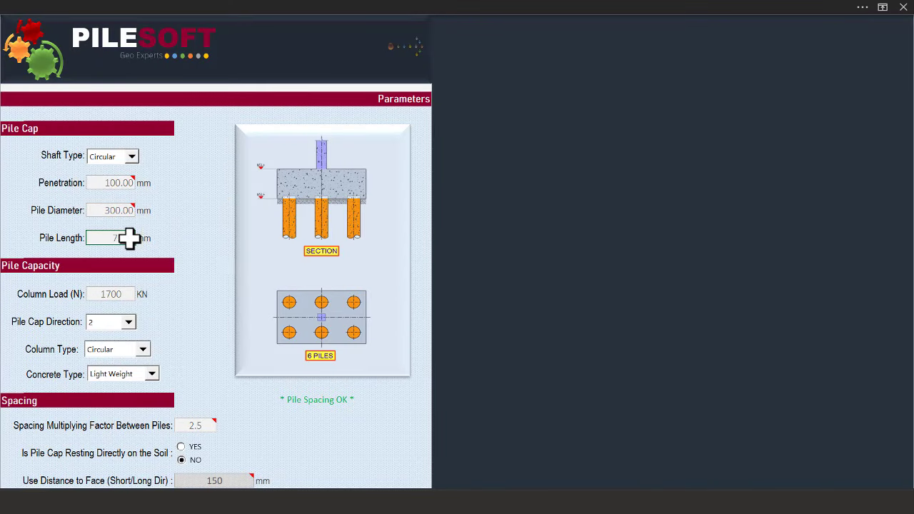
Change PileSoft's Pile Length to 29000 mm, keeping the 300 mm diameter
mouse_move(129, 239)
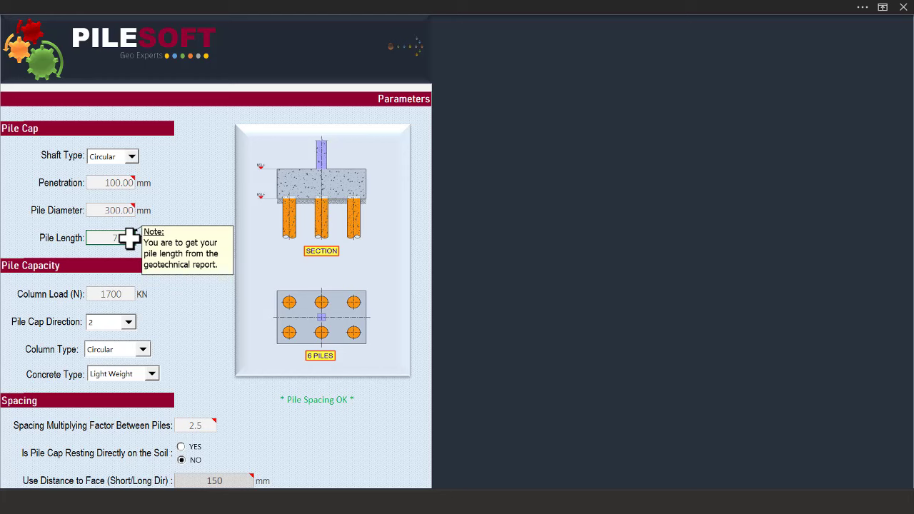
key("BackSpace")
type("29000")
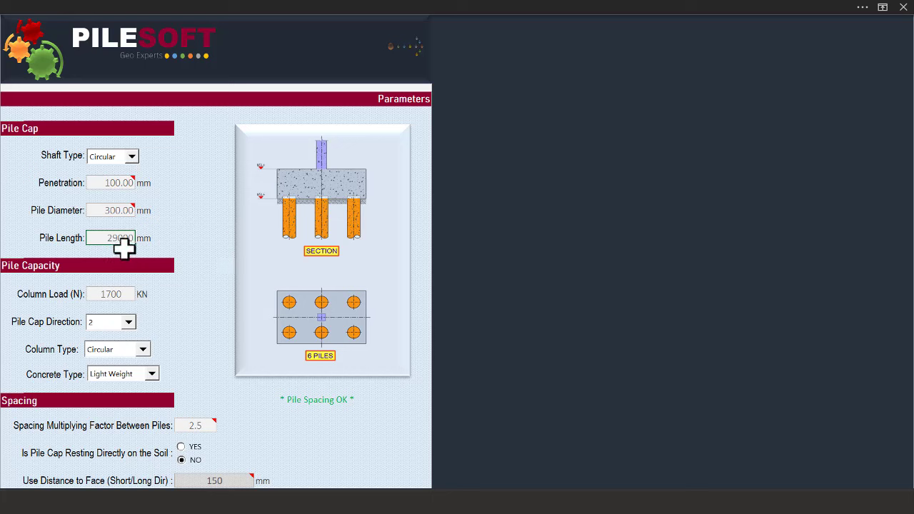
mouse_move(125, 209)
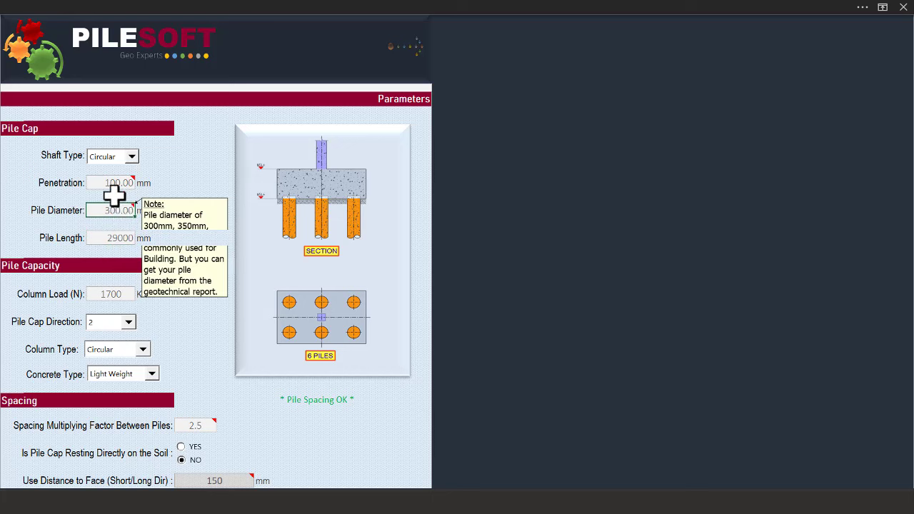
left_click(109, 182)
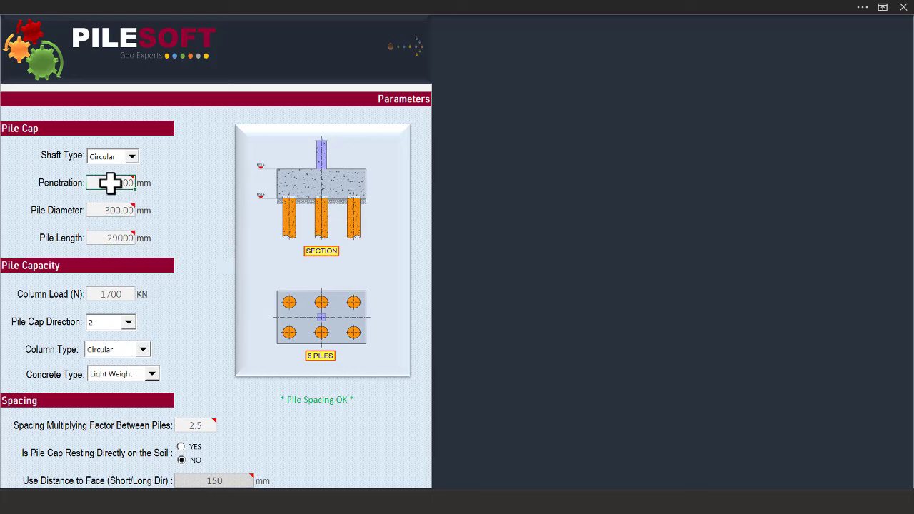
left_click(117, 240)
mouse_move(114, 209)
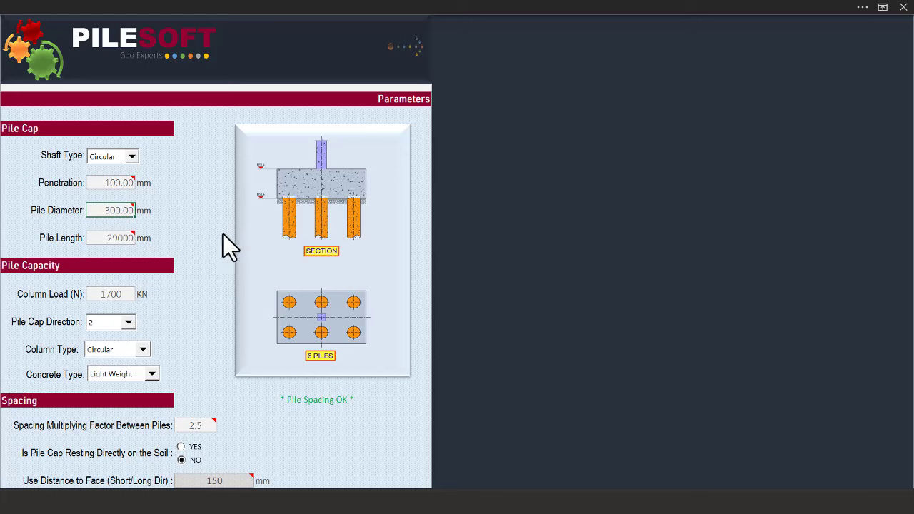
key("super")
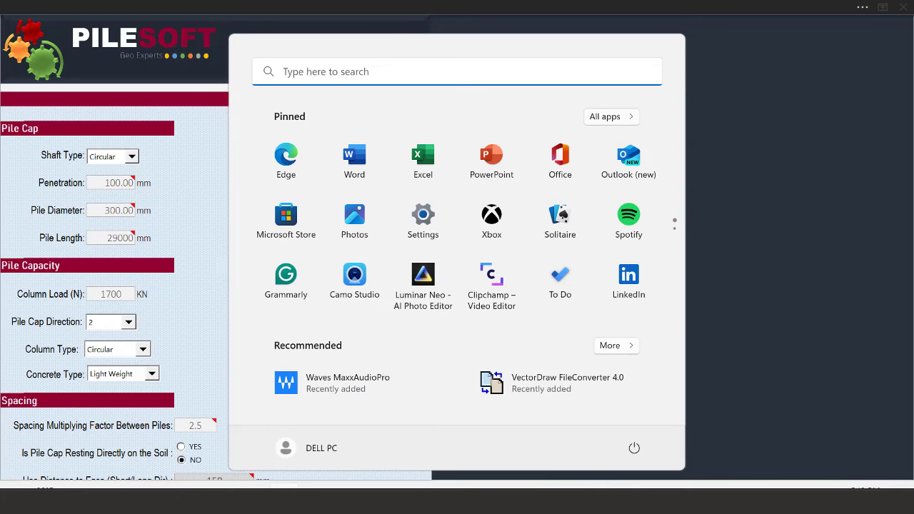
Return to the soil report's 27.00m and 30.00m safe load summaries, noting 380 kN for 600 mm piles
left_click(624, 421)
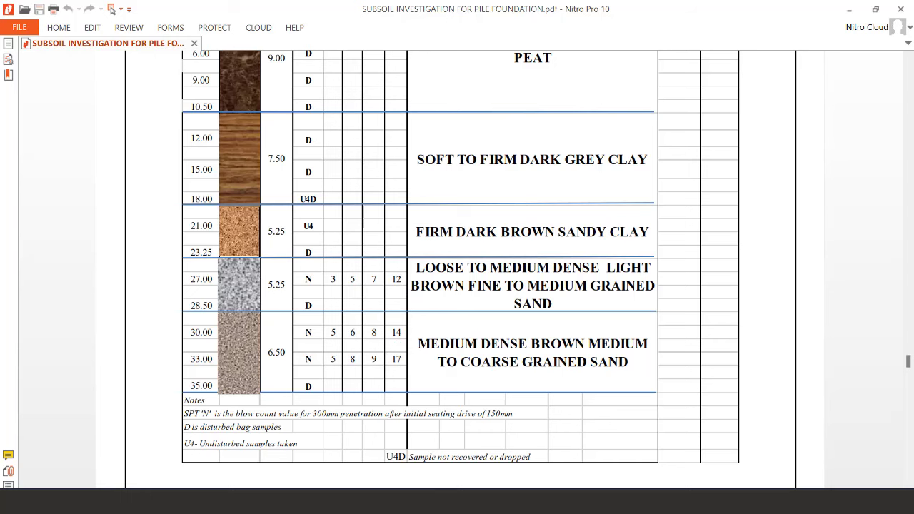
scroll(414, 402, "up", 15)
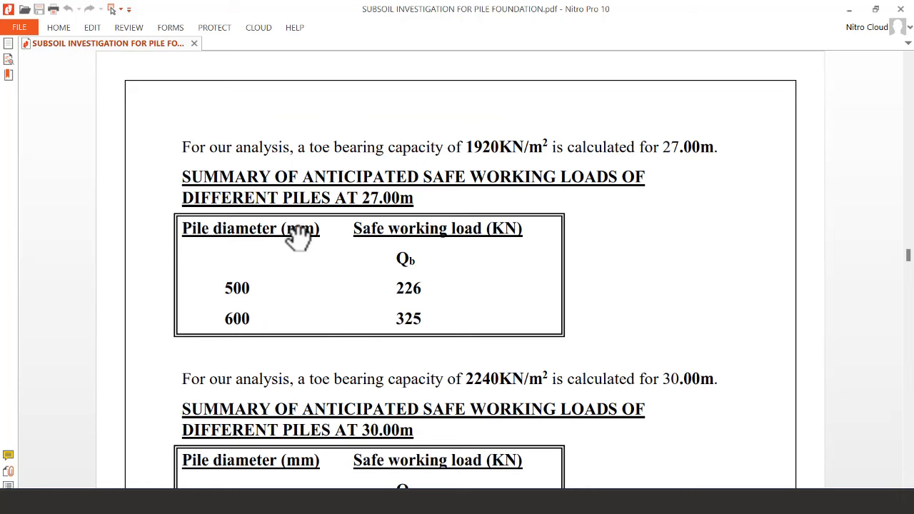
scroll(343, 218, "down", 1)
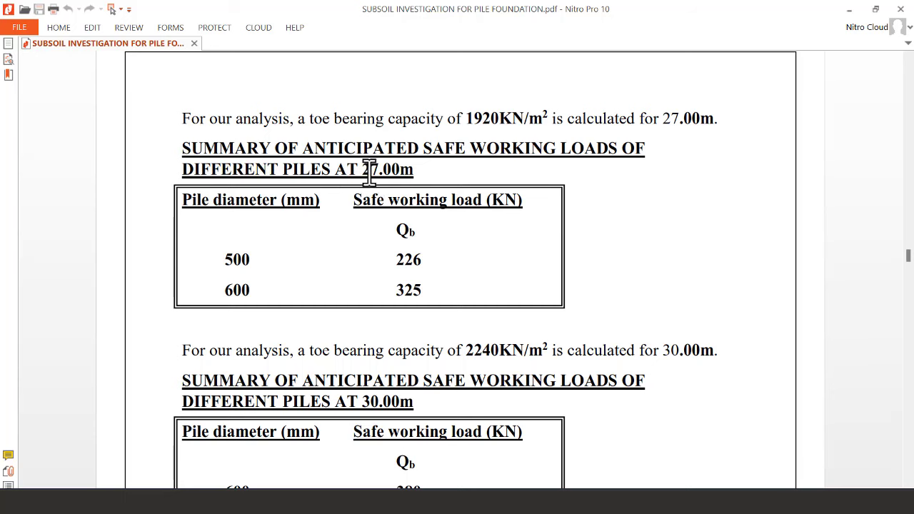
scroll(378, 178, "down", 2)
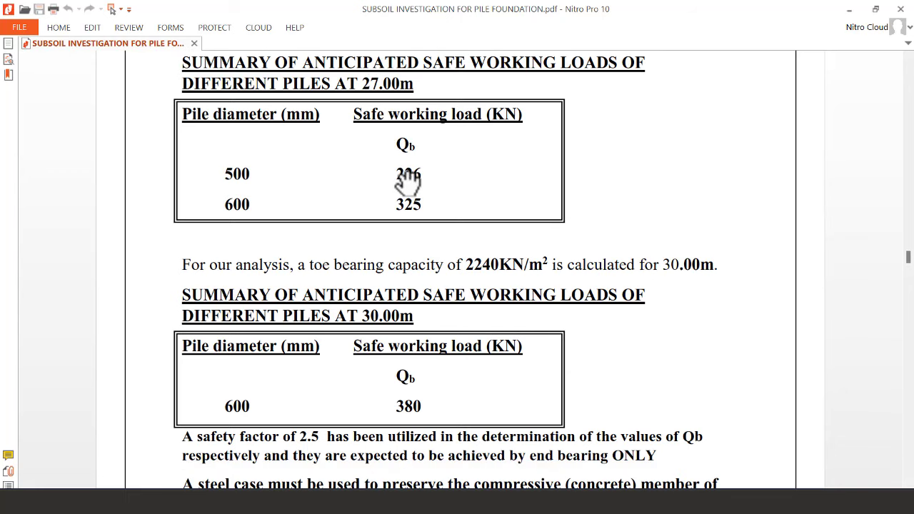
scroll(403, 185, "down", 1)
scroll(295, 350, "down", 2)
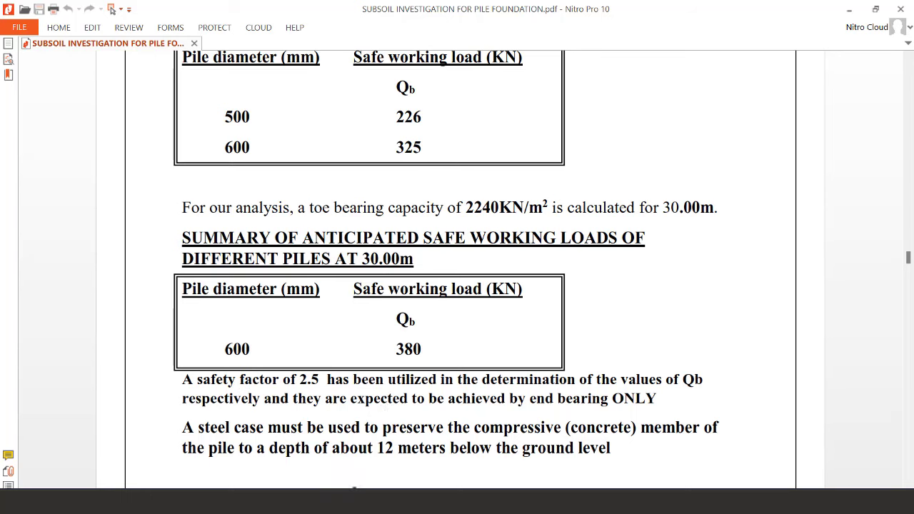
left_click(381, 496)
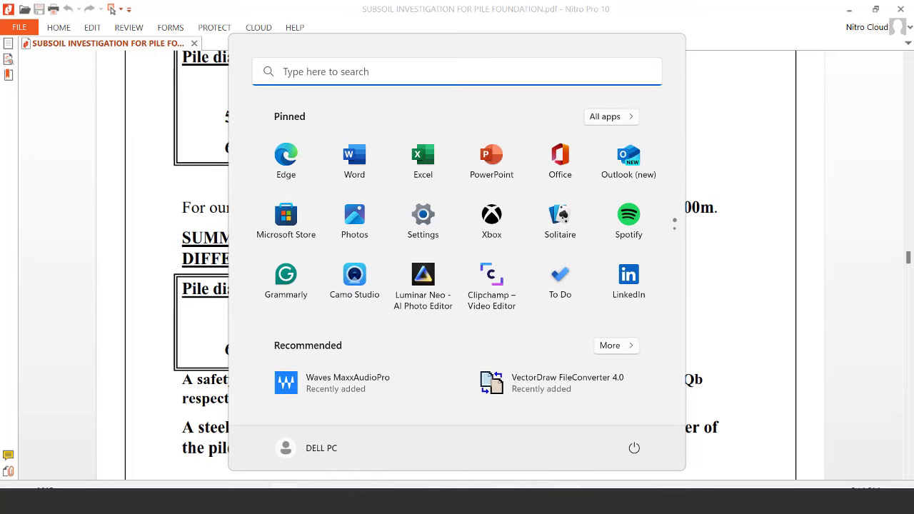
Set PileSoft's Pile Diameter to 600 mm, giving a 3-pile cap layout
left_click(453, 500)
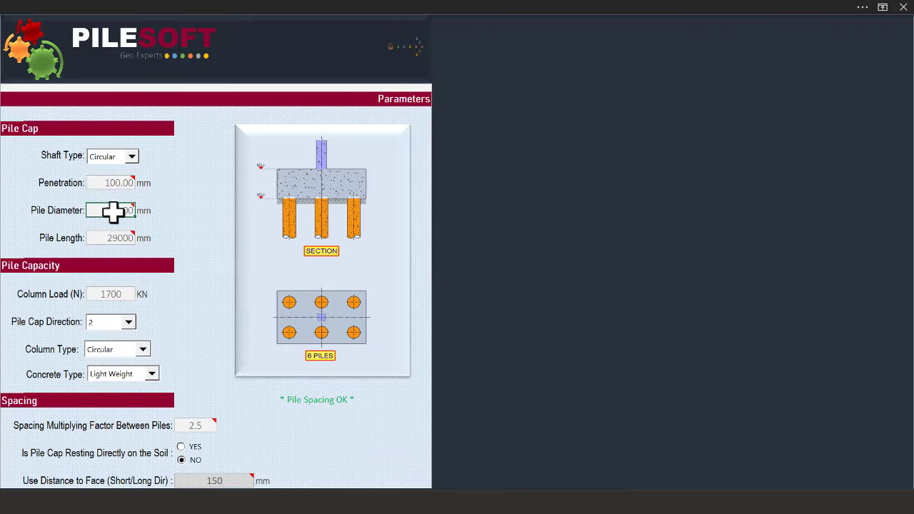
type("600")
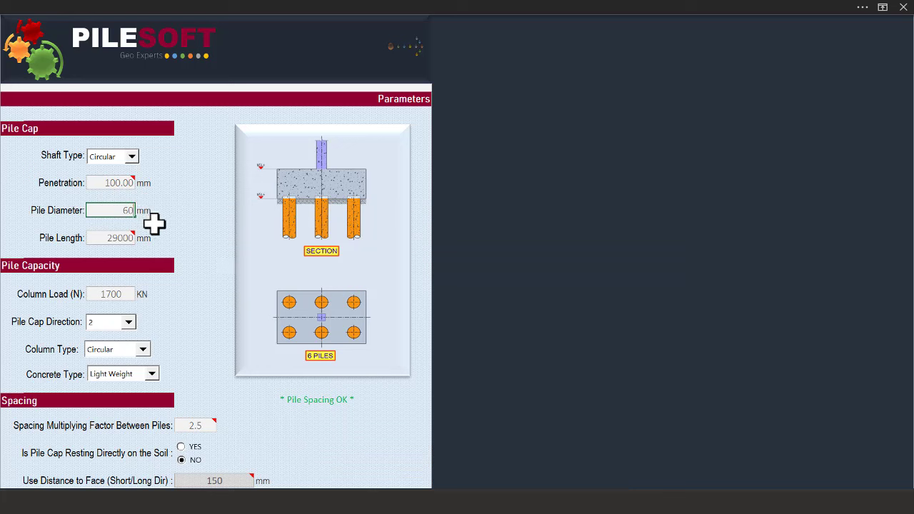
mouse_move(122, 233)
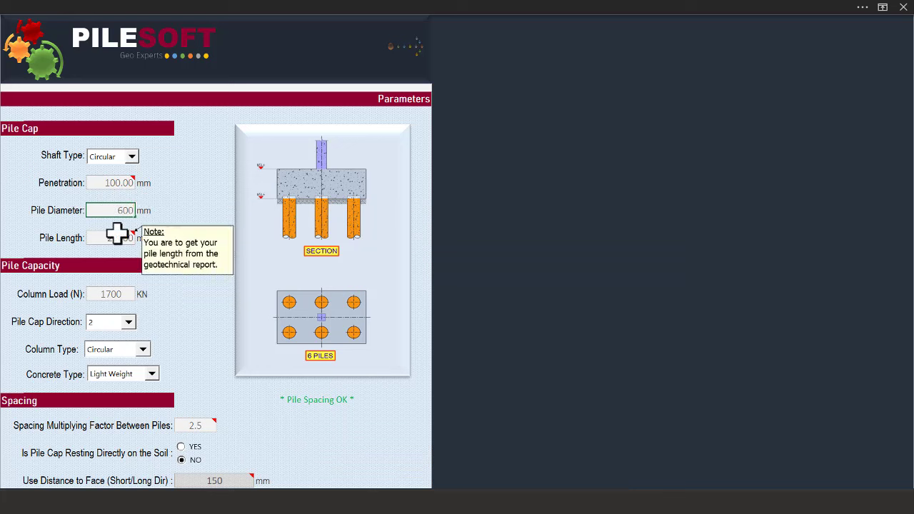
key("Return")
Review the Penetration, Pile Diameter, Pile Length and Column Load values
left_click(111, 181)
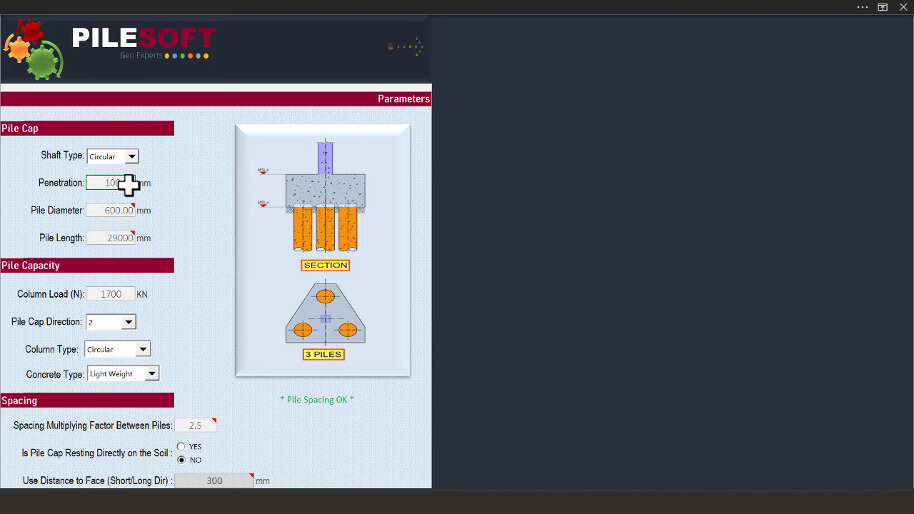
mouse_move(126, 183)
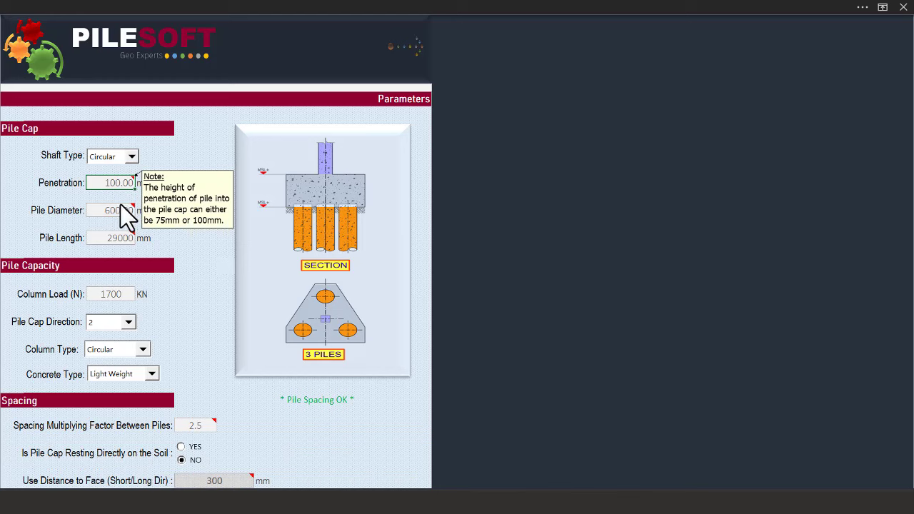
left_click(117, 210)
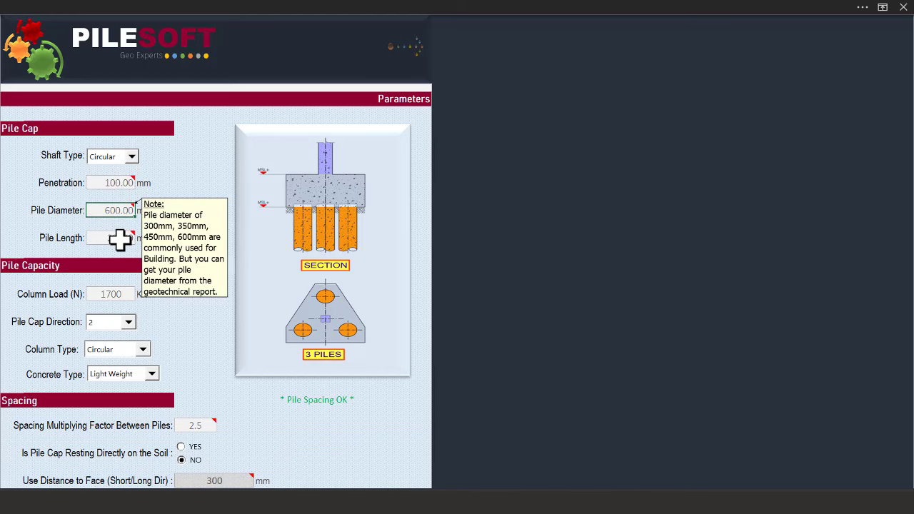
left_click(119, 238)
mouse_move(119, 240)
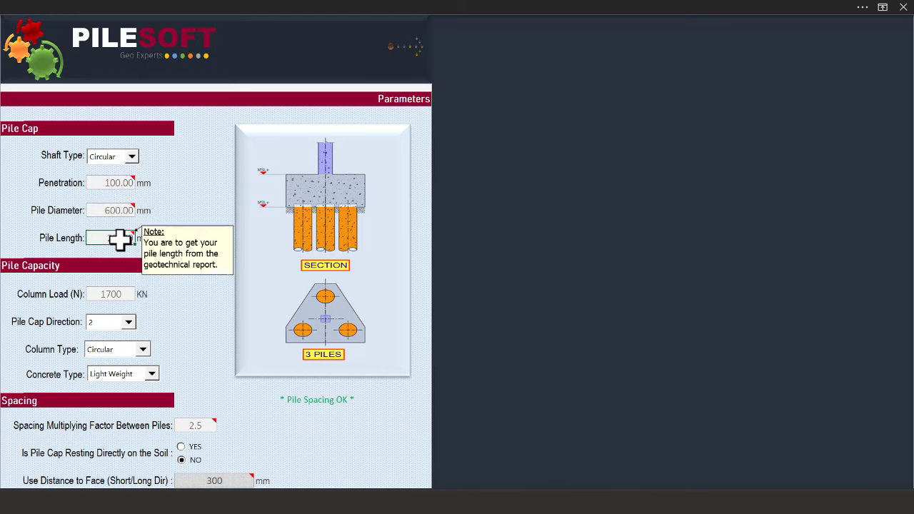
type("25.00")
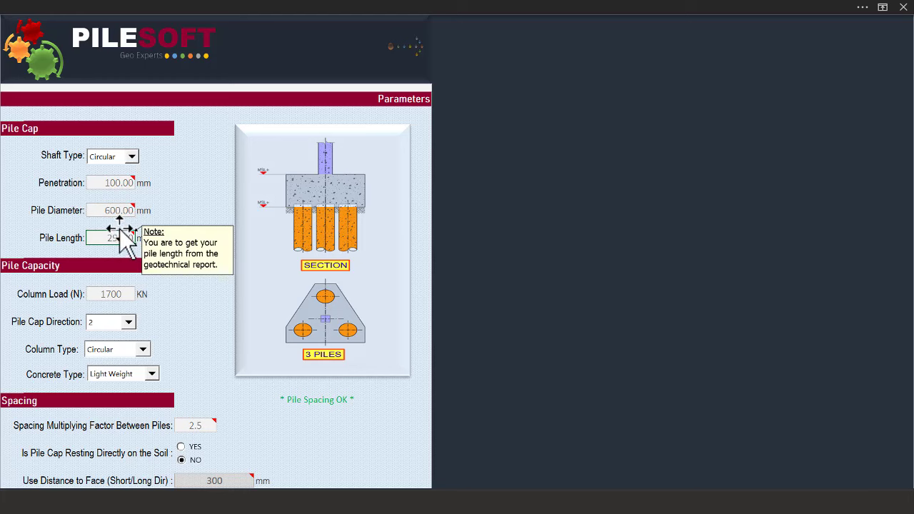
scroll(120, 243, "down", 2)
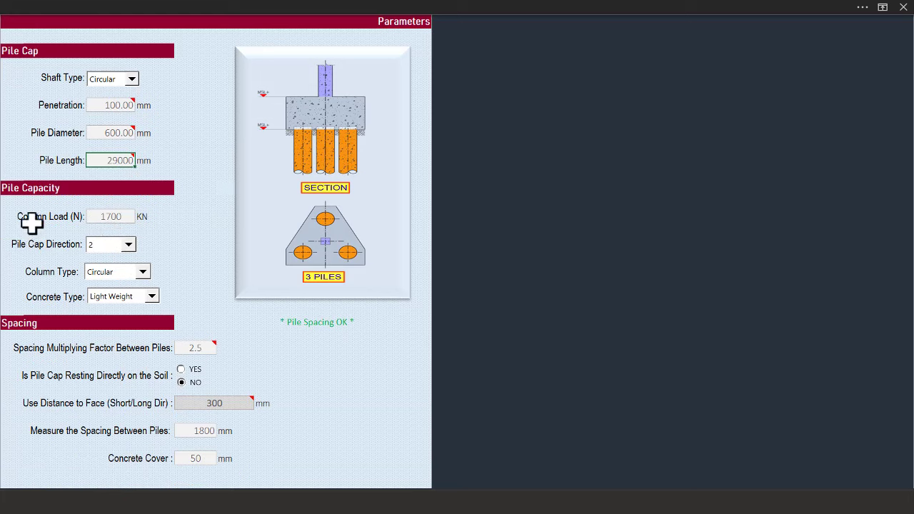
left_click(114, 217)
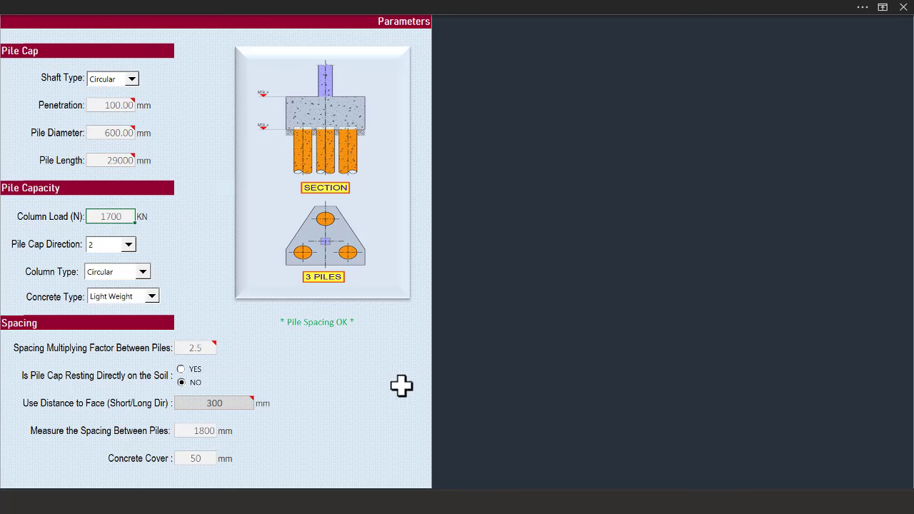
key("super")
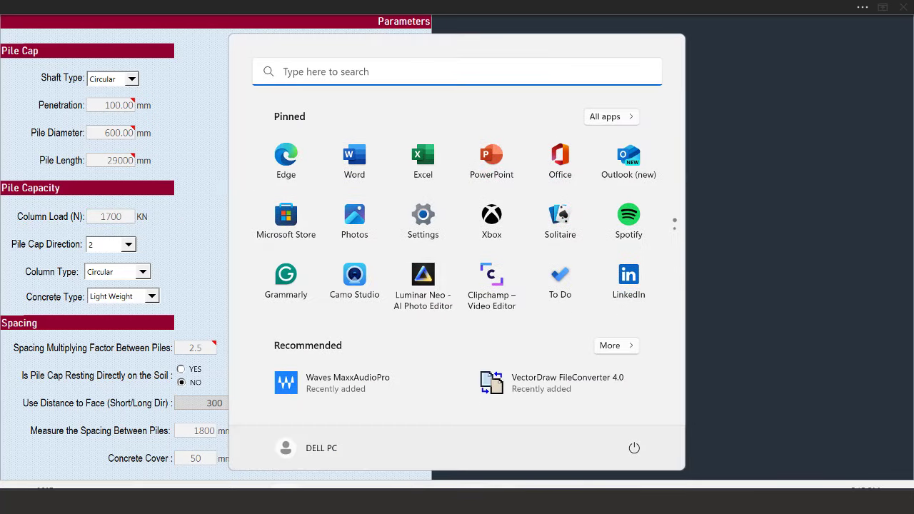
Open ProtaStructure's Foundation Design Settings from the Settings menu
left_click(500, 450)
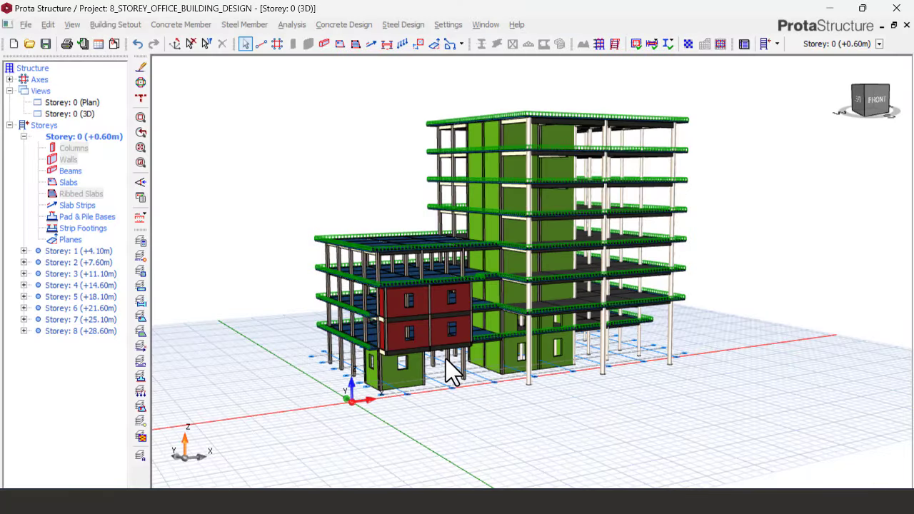
left_click(455, 24)
left_click(483, 167)
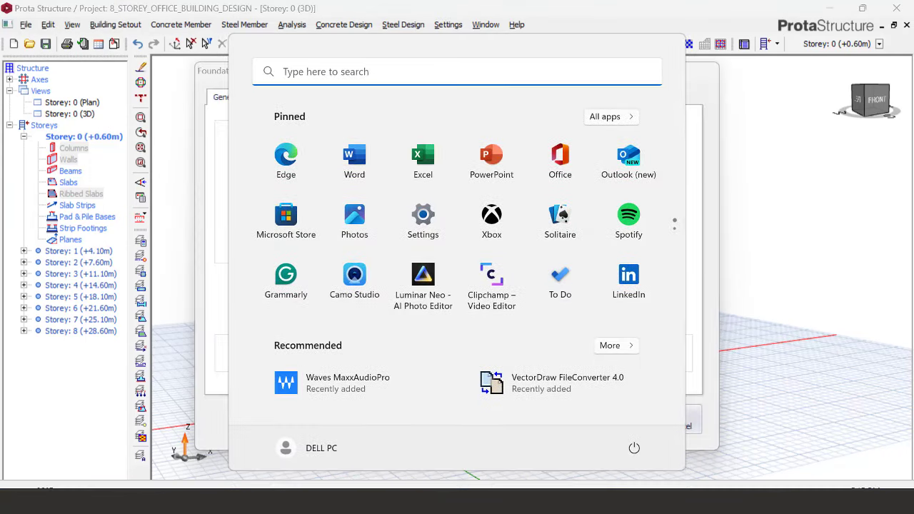
Recheck PileSoft's Penetration, Pile Diameter and Pile Length, then return to Foundation Settings
key("super")
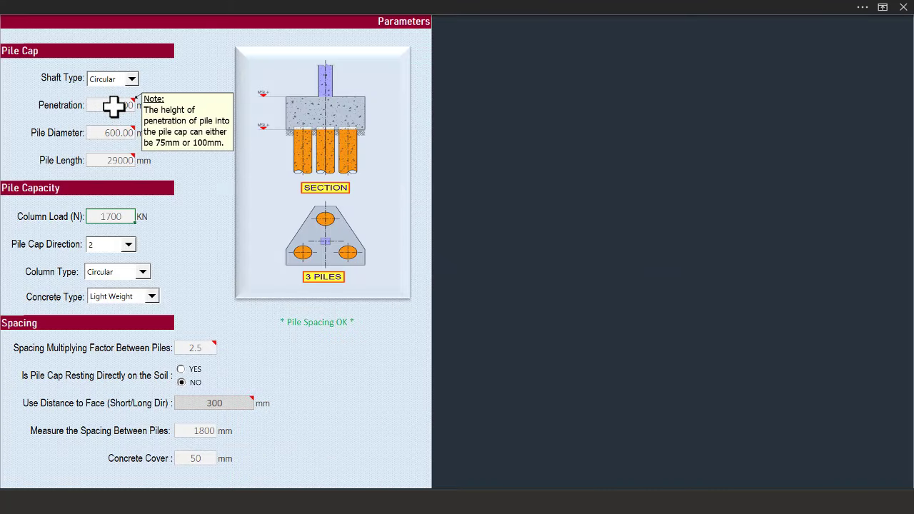
left_click(112, 105)
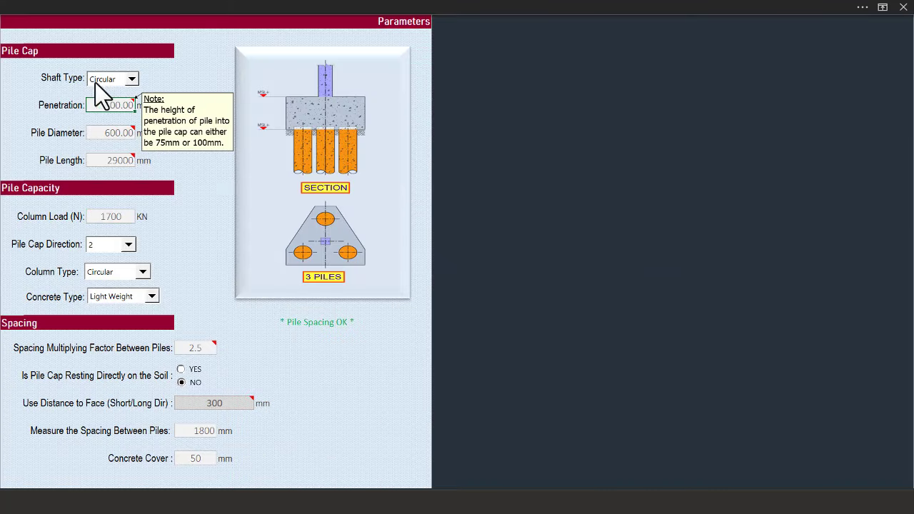
left_click(110, 136)
left_click(112, 159)
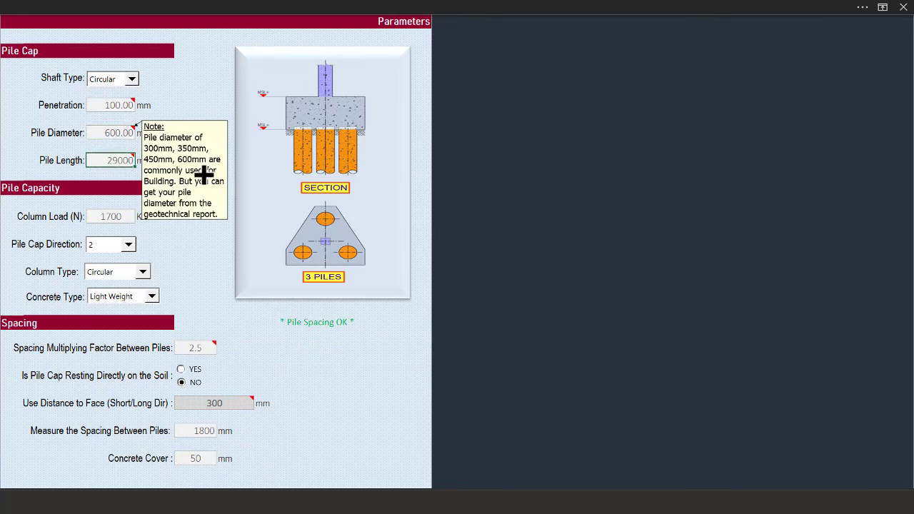
key("super")
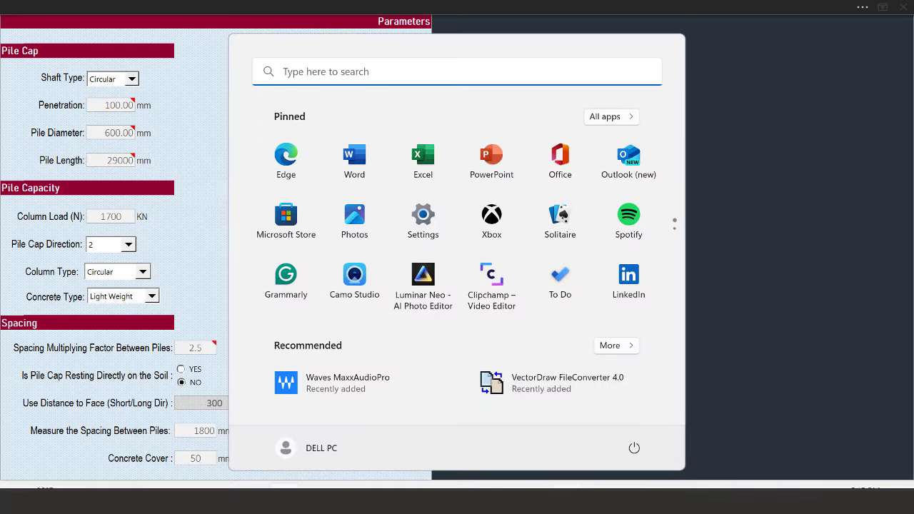
mouse_move(492, 500)
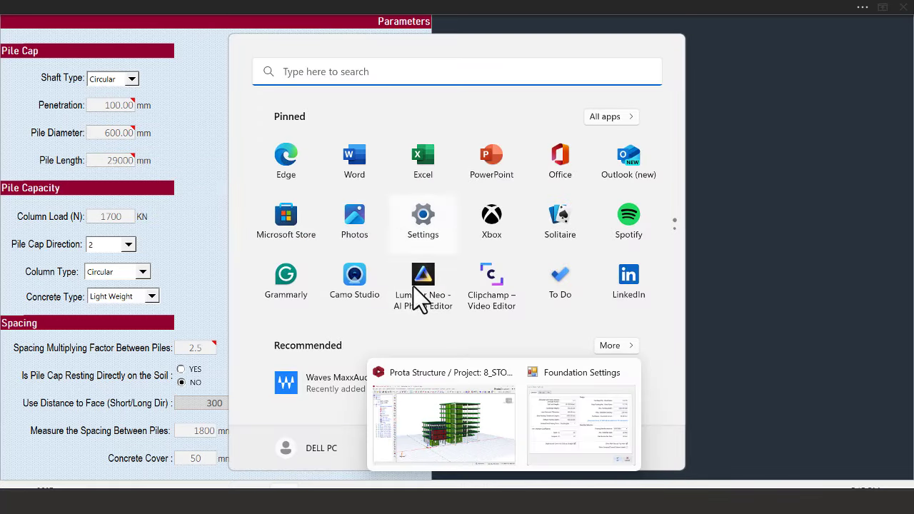
left_click(490, 435)
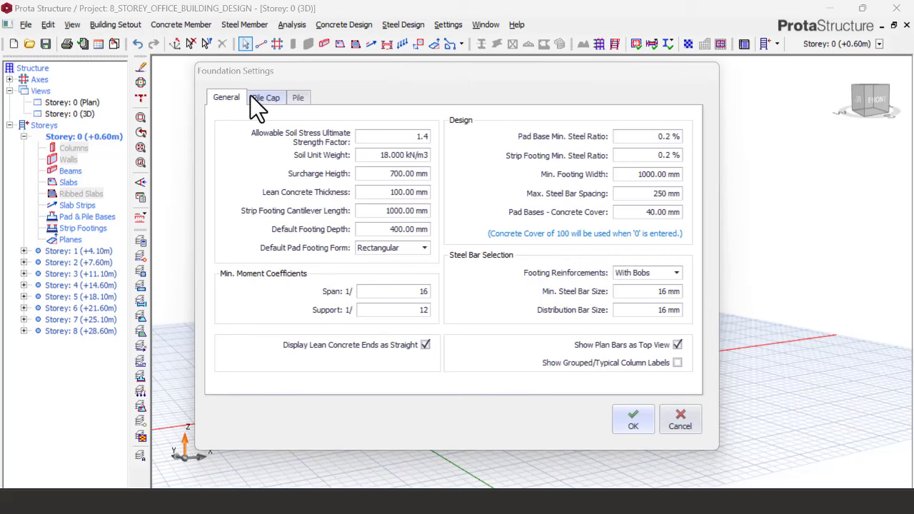
On the Pile Cap tab, keep the Circular shaft type and compare the 75.00 mm penetration with PileSoft
left_click(262, 100)
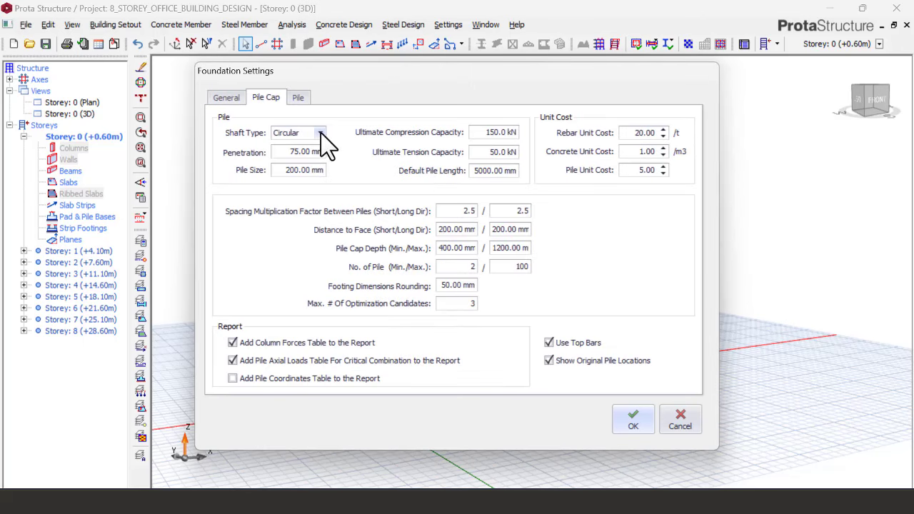
left_click(321, 133)
left_click(301, 147)
left_click_drag(289, 151, 325, 152)
key("super")
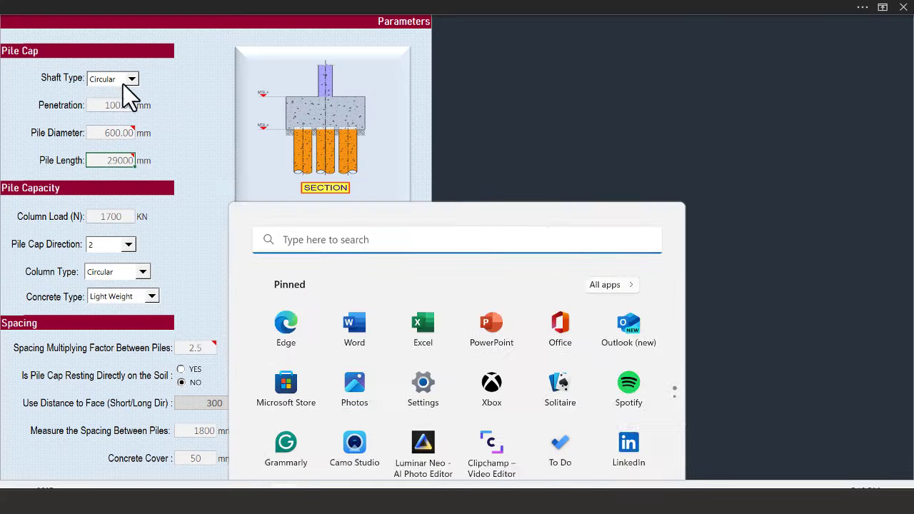
left_click(313, 152)
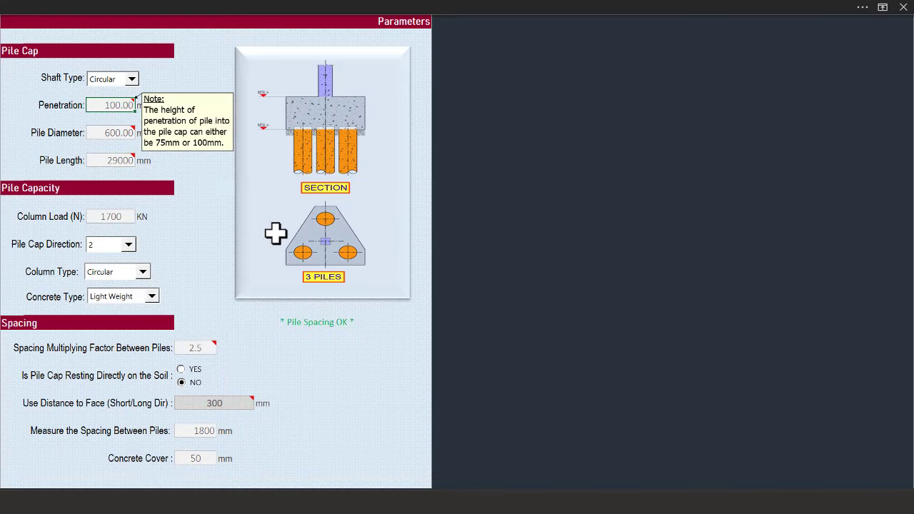
key("super")
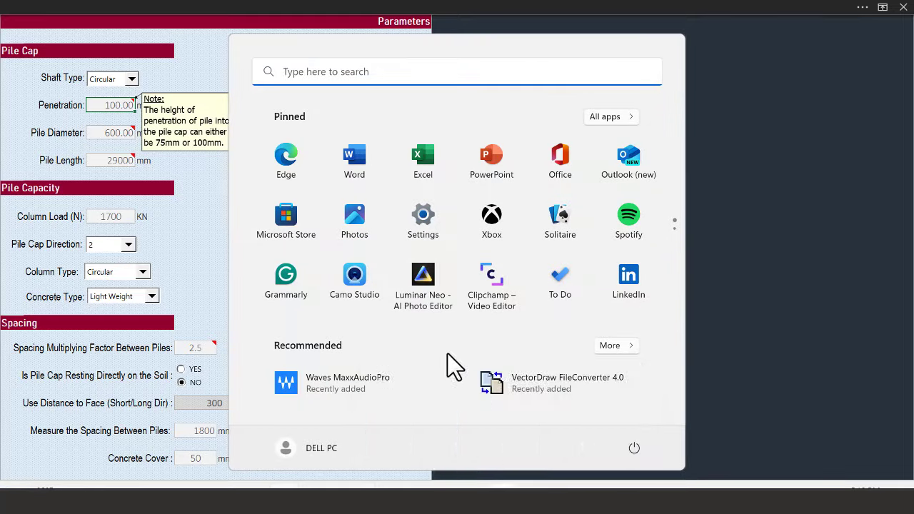
key("Escape")
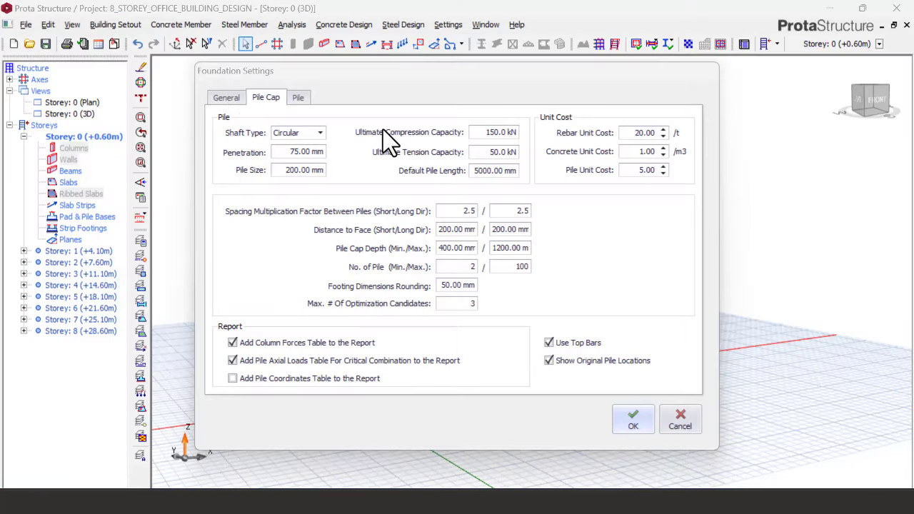
Edit the penetration value, trying entries of 100 and 700
left_click_drag(309, 152, 327, 153)
type("100")
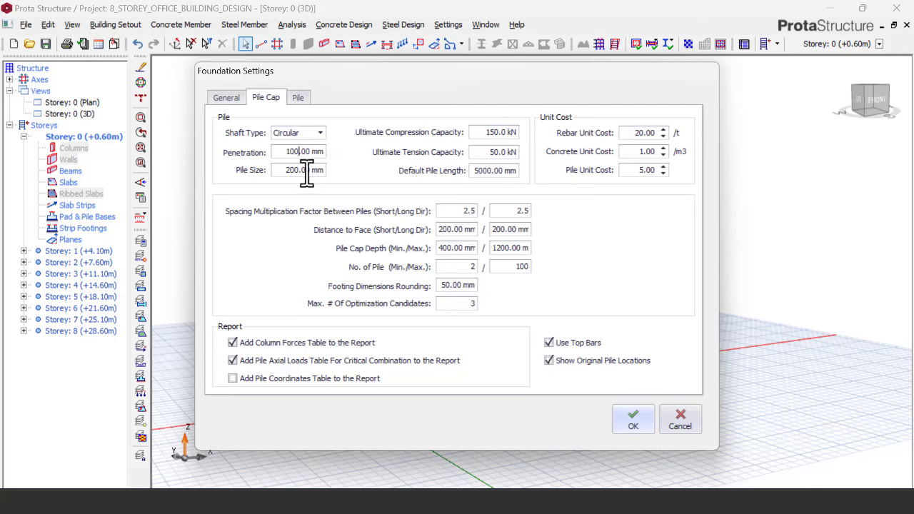
key("Tab")
left_click(304, 152)
type("700")
double_click(291, 151)
Set the Default Pile Length to 29000 mm and confirm the foundation settings
left_click(486, 171)
double_click(476, 169)
type("29000")
triple_click(485, 170)
left_click(626, 421)
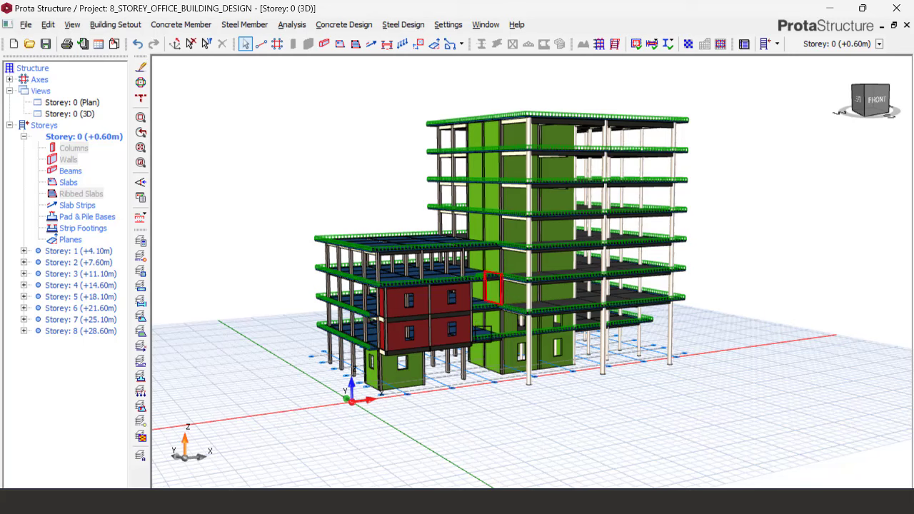
key("super")
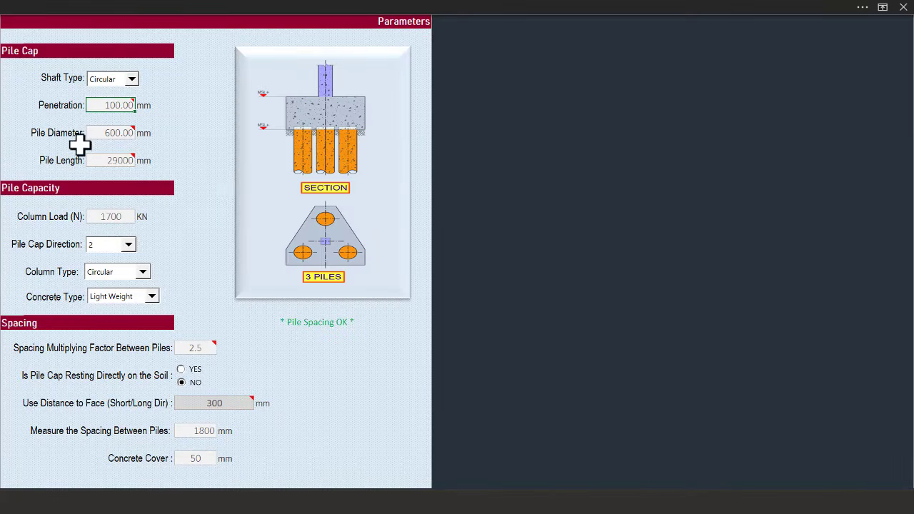
mouse_move(110, 160)
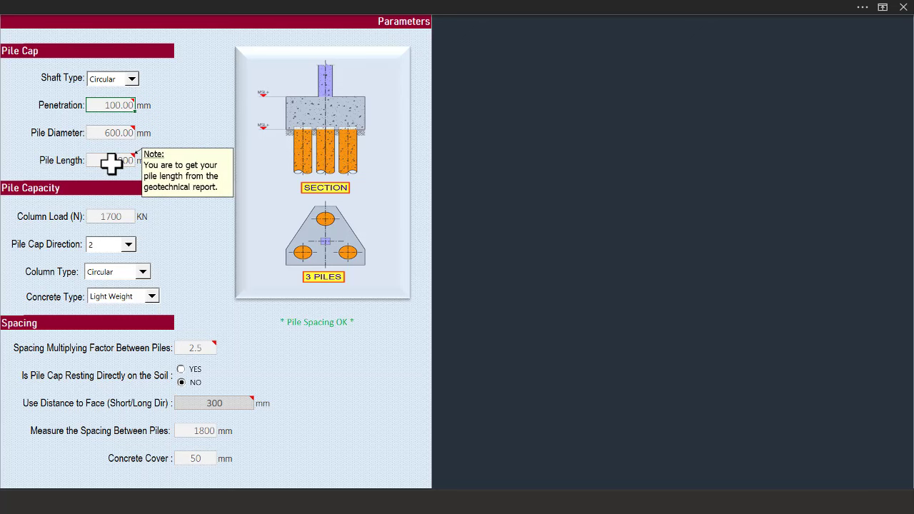
scroll(94, 112, "up", 3)
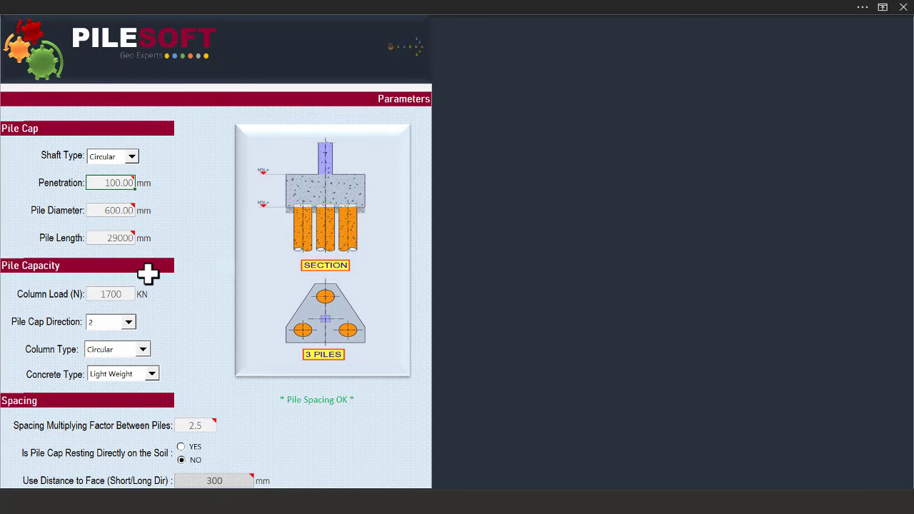
left_click(114, 238)
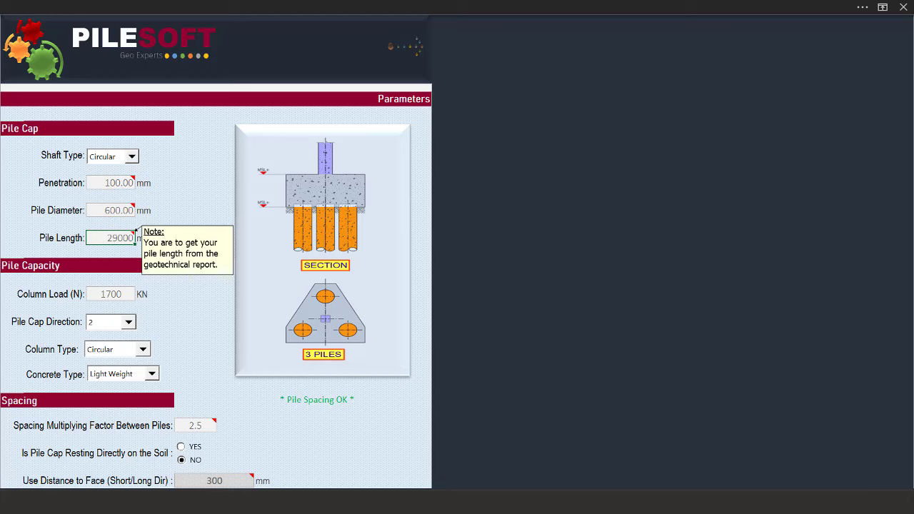
key("super")
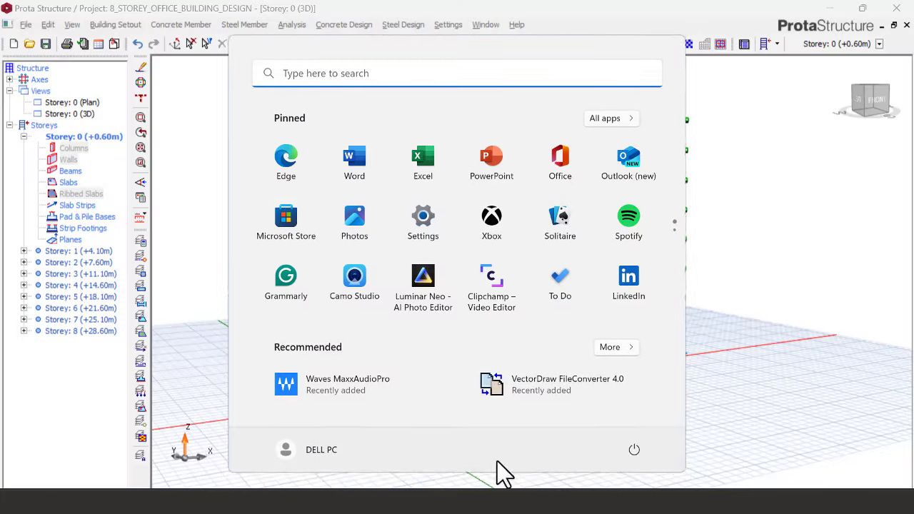
left_click(499, 474)
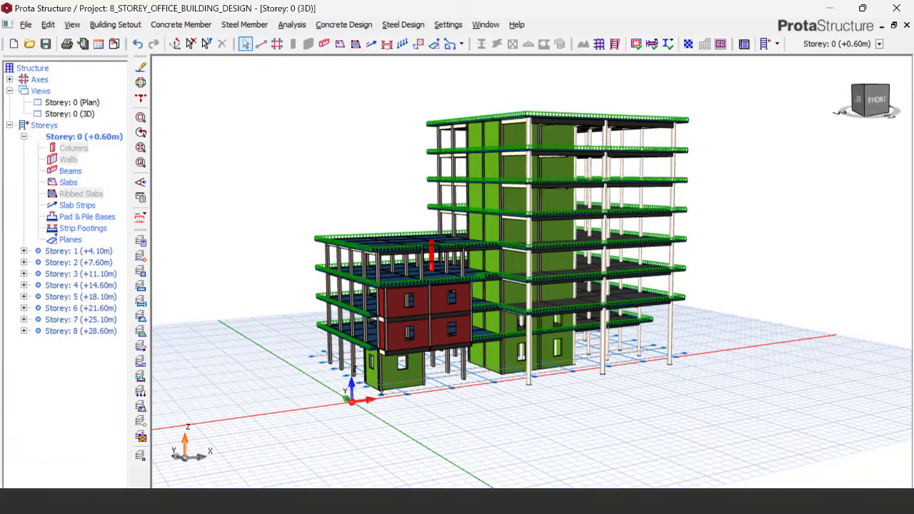
Open the Storey 0 plan view and zoom in to column 1C11
mouse_move(420, 254)
double_click(88, 104)
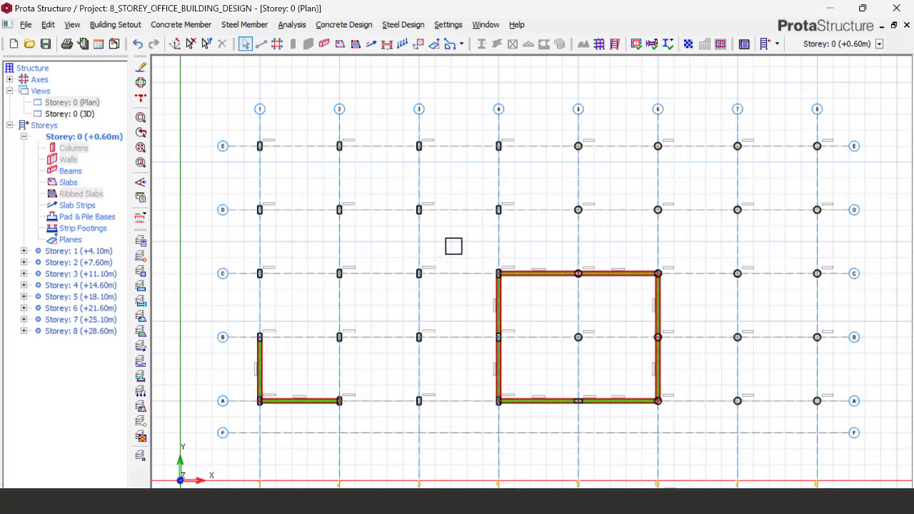
scroll(455, 279, "up", 2)
scroll(420, 235, "down", 2)
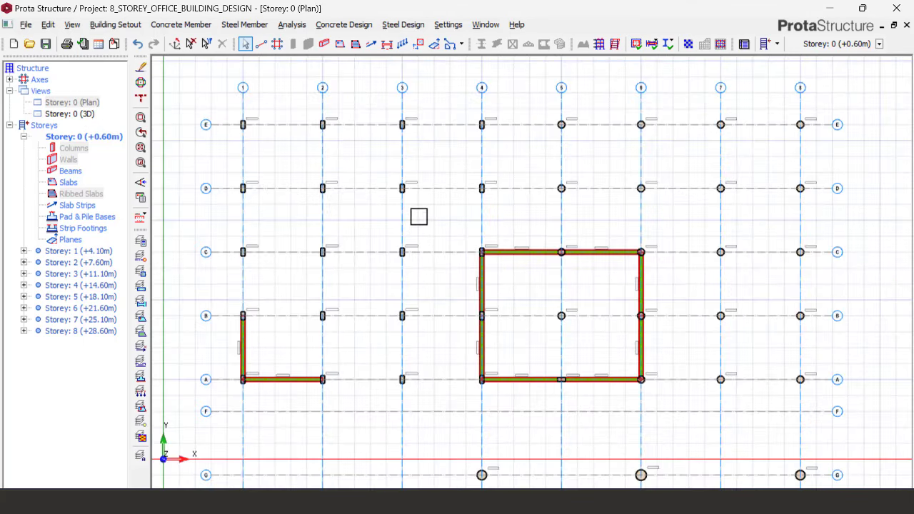
scroll(314, 100, "down", 1)
scroll(429, 129, "down", 1)
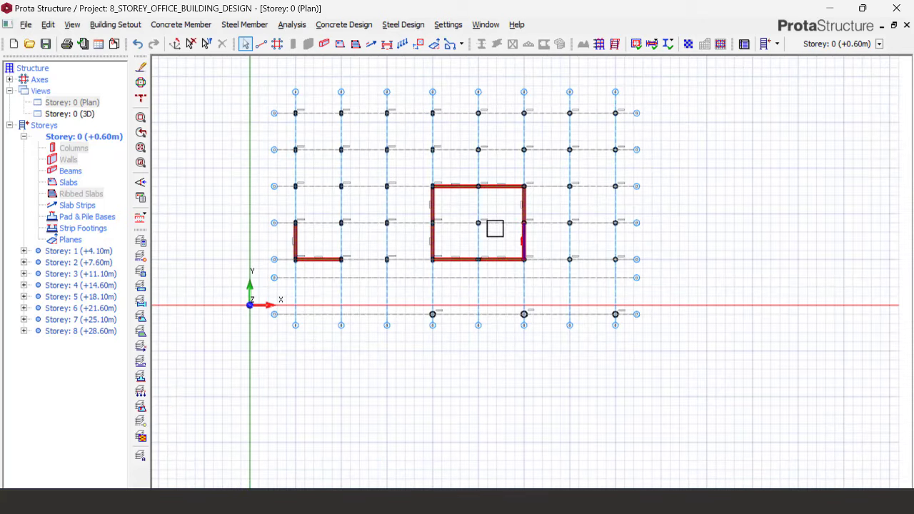
scroll(356, 118, "up", 3)
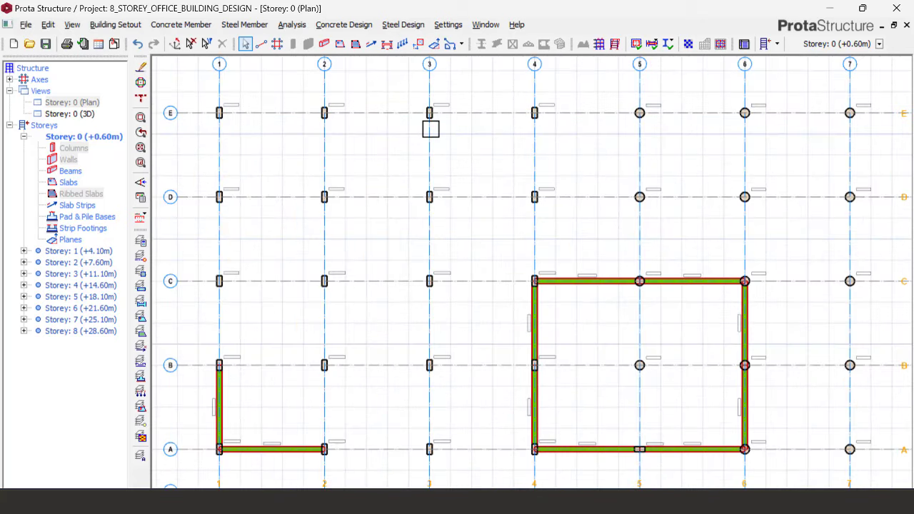
scroll(444, 195, "up", 2)
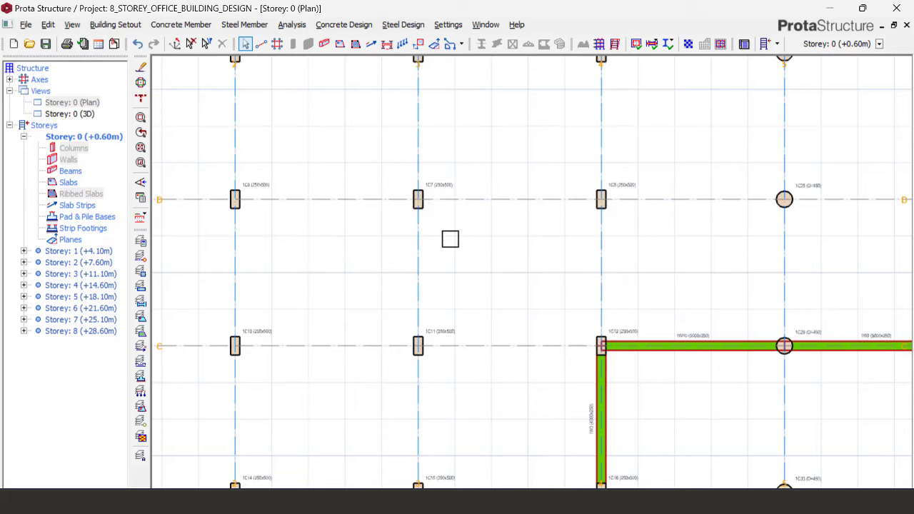
scroll(449, 238, "down", 2)
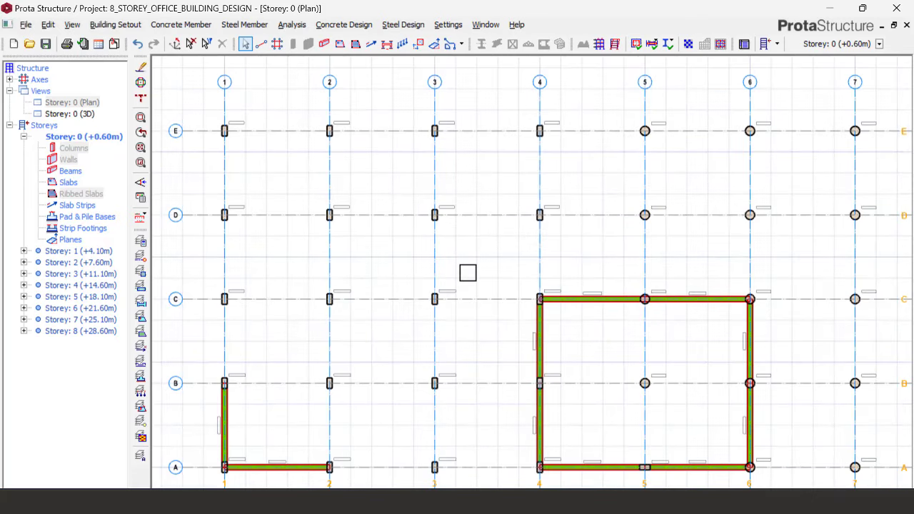
scroll(460, 292, "up", 1)
scroll(461, 292, "up", 1)
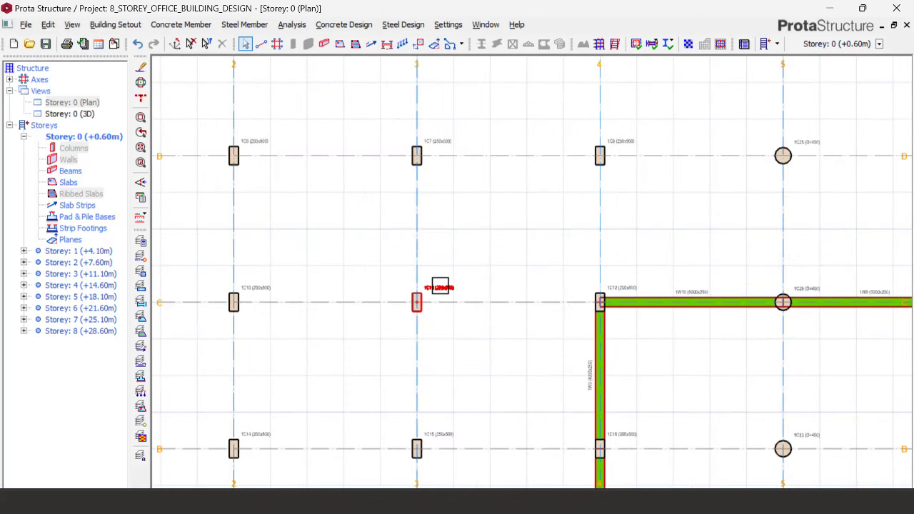
Select column 1C11 and insert a pile cap under it
mouse_move(436, 286)
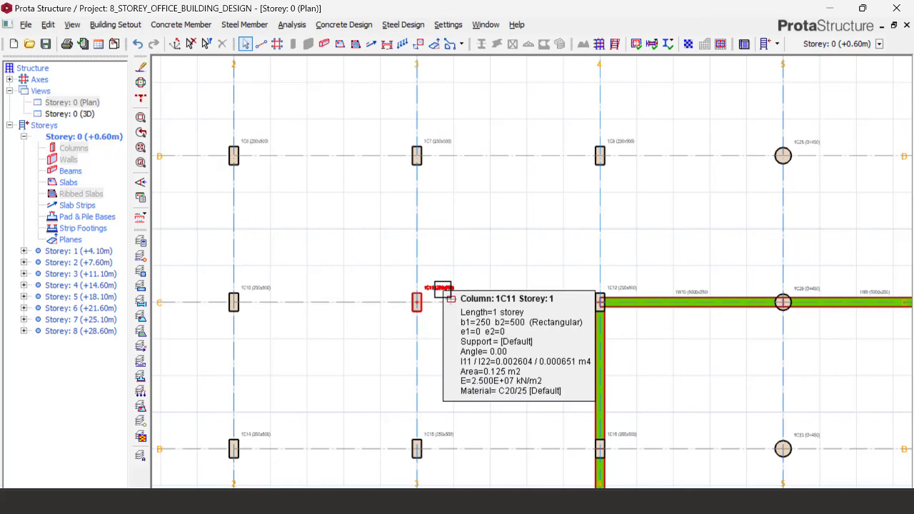
left_click(443, 289)
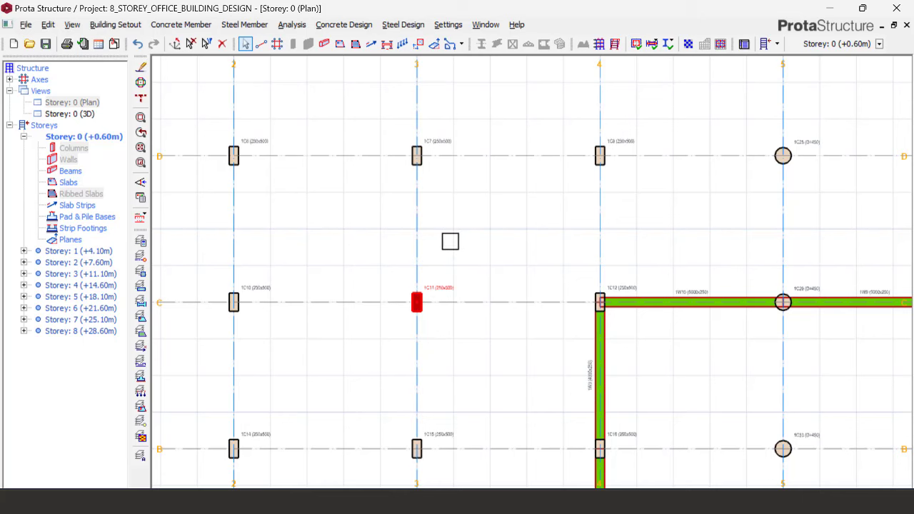
right_click(487, 270)
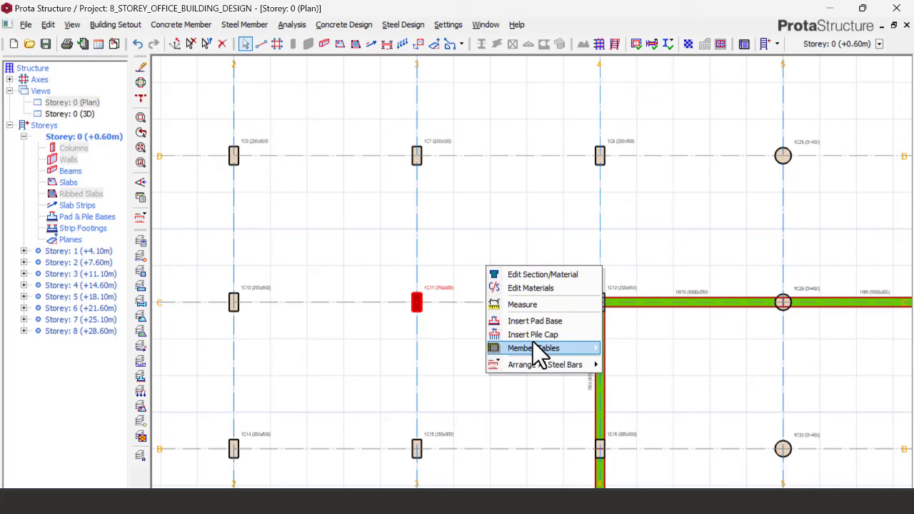
left_click(534, 335)
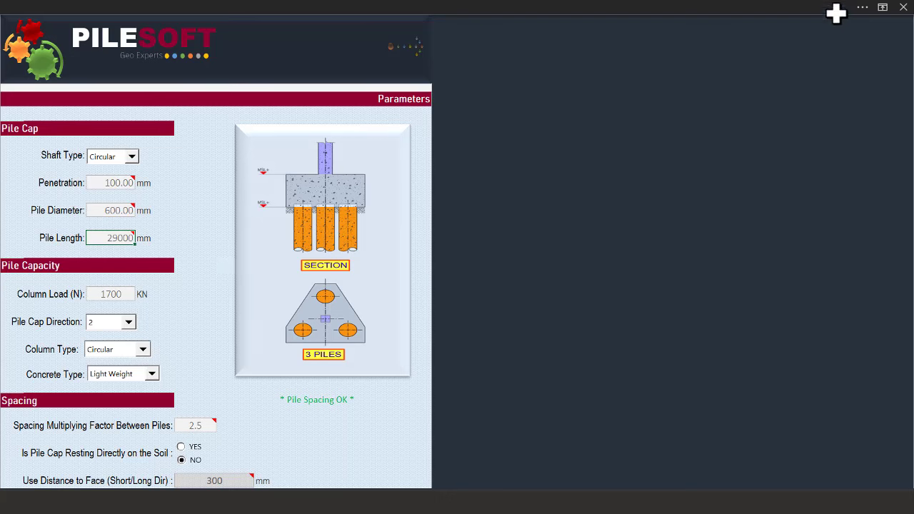
Switch back to ProtaStructure and run the pile cap design, giving a 1600 mm square cap on eight piles
key("super")
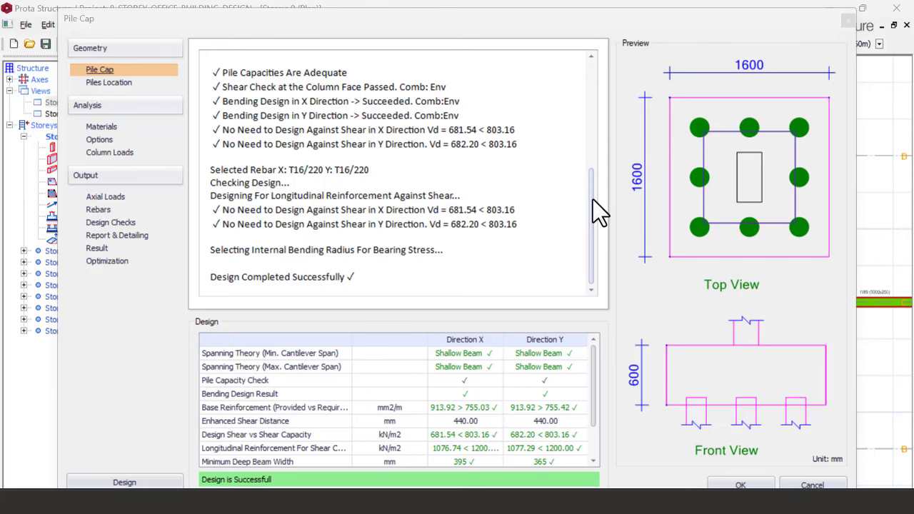
Scroll up to review the pile cap design log's checks, then return to PileSoft's parameters form
mouse_move(590, 204)
left_mouse_down()
mouse_move(599, 86)
mouse_move(598, 93)
left_mouse_up()
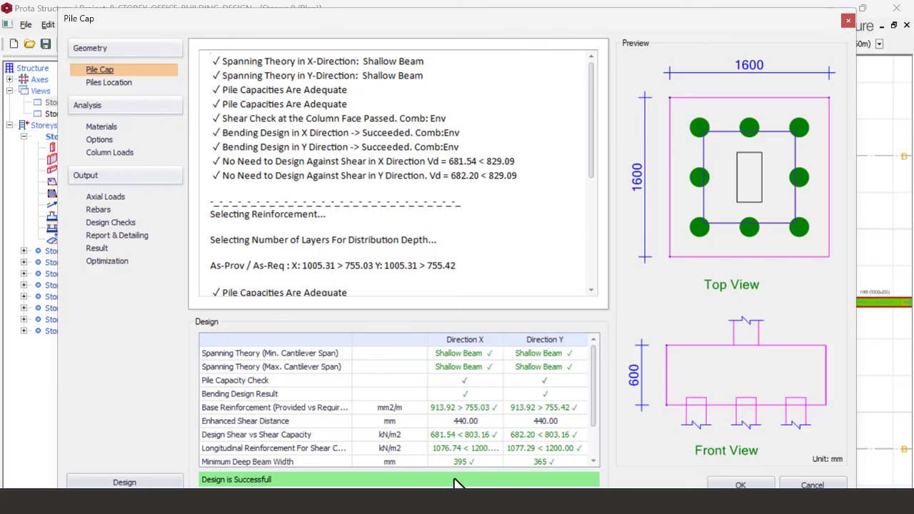
left_click(477, 486)
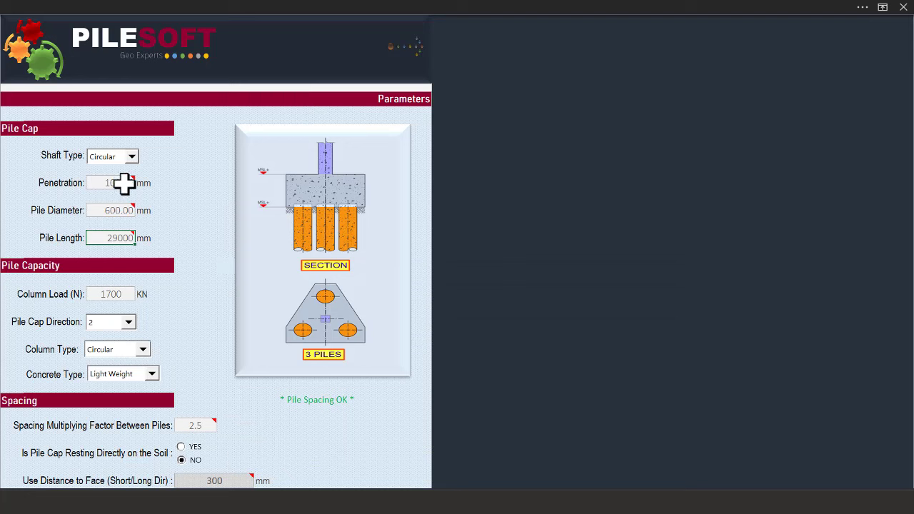
Check PileSoft's 1700 kN column load, then return to ProtaStructure's pile cap design
left_click(117, 295)
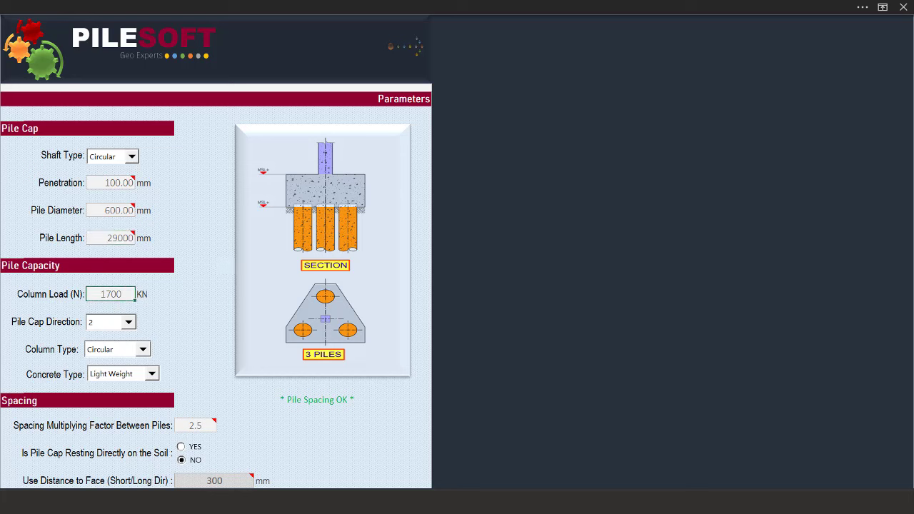
left_click(476, 482)
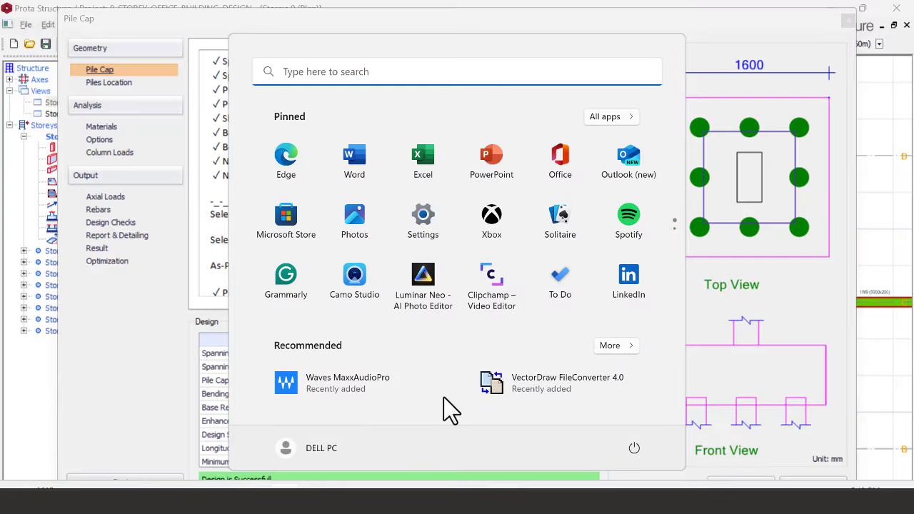
key("Escape")
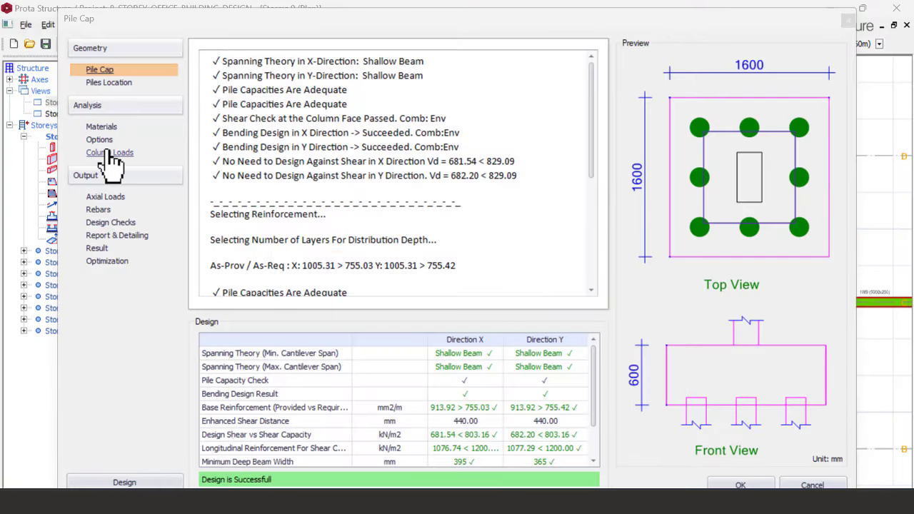
Read the pile cap's envelope axial load of 1029.3 kN, reposition the dialog, and return to PileSoft
left_click(109, 152)
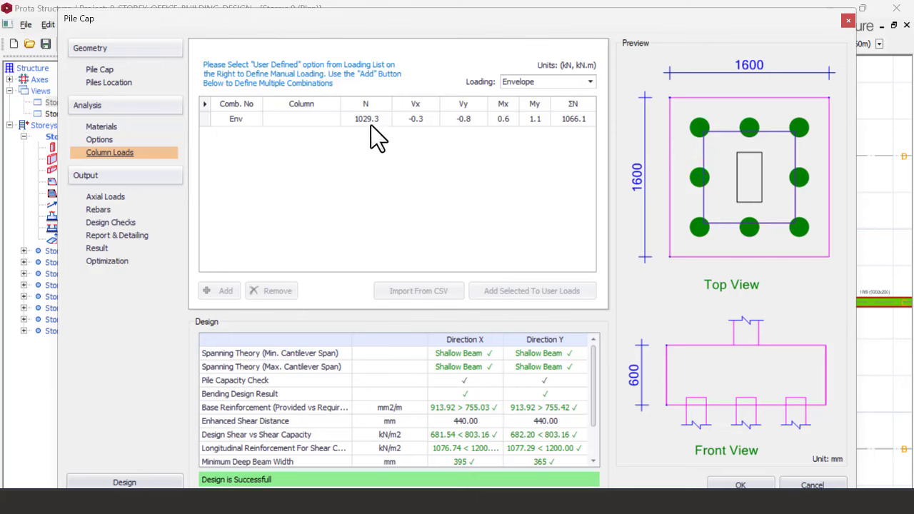
left_click_drag(438, 22, 563, 361)
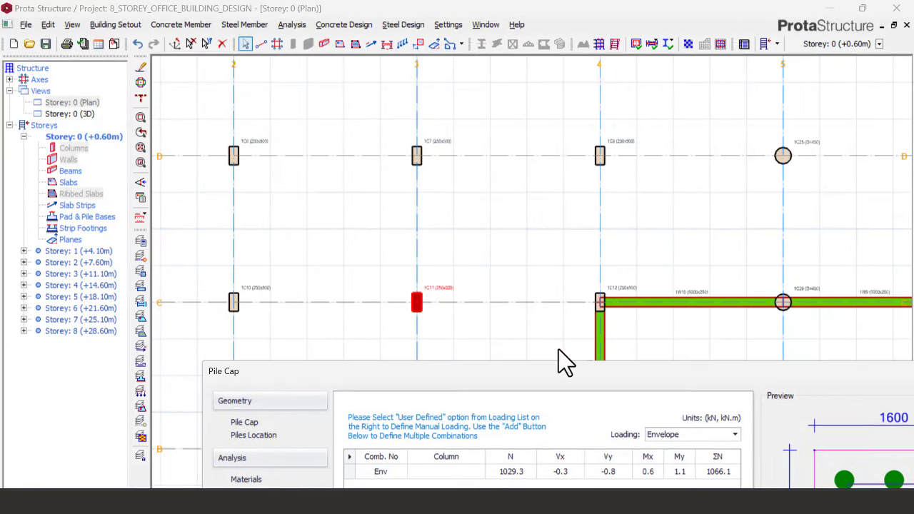
left_click_drag(491, 374, 410, 52)
left_click_drag(360, 39, 339, 34)
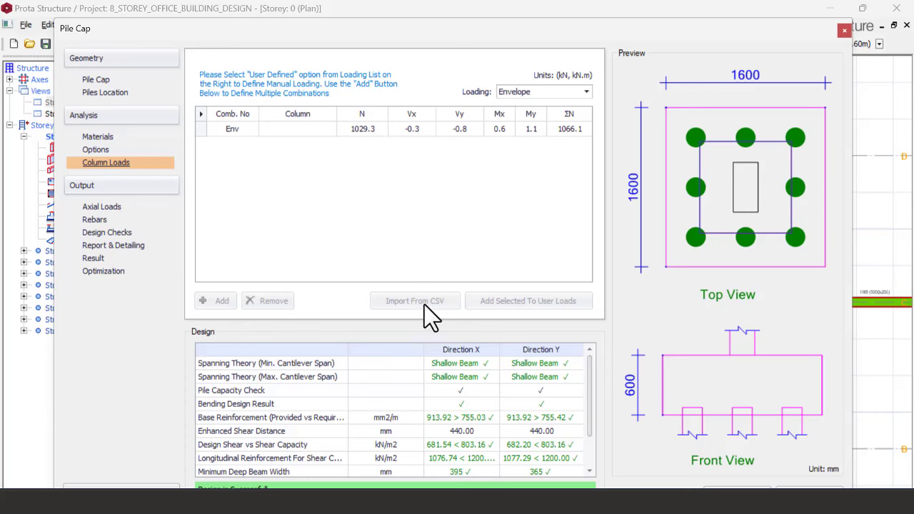
key("super")
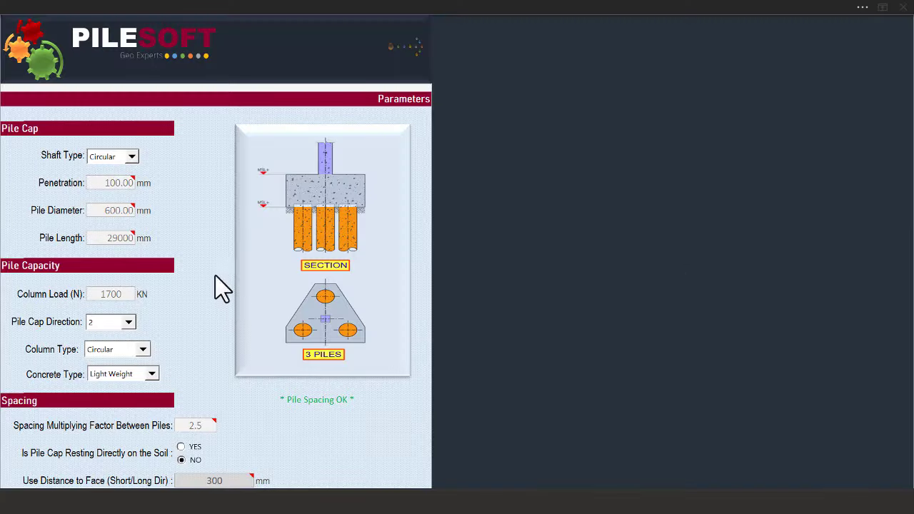
Enter 1029.3 kN as PileSoft's column load
double_click(125, 293)
type("102")
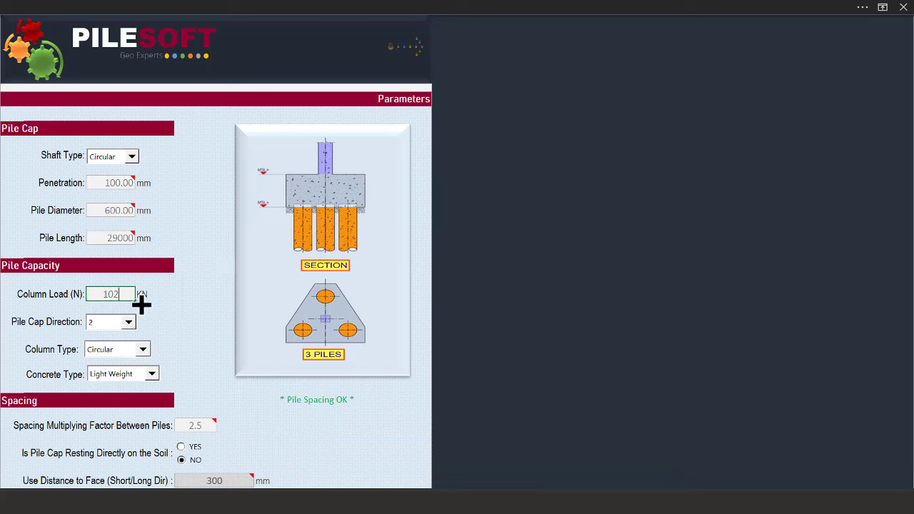
type("9.3")
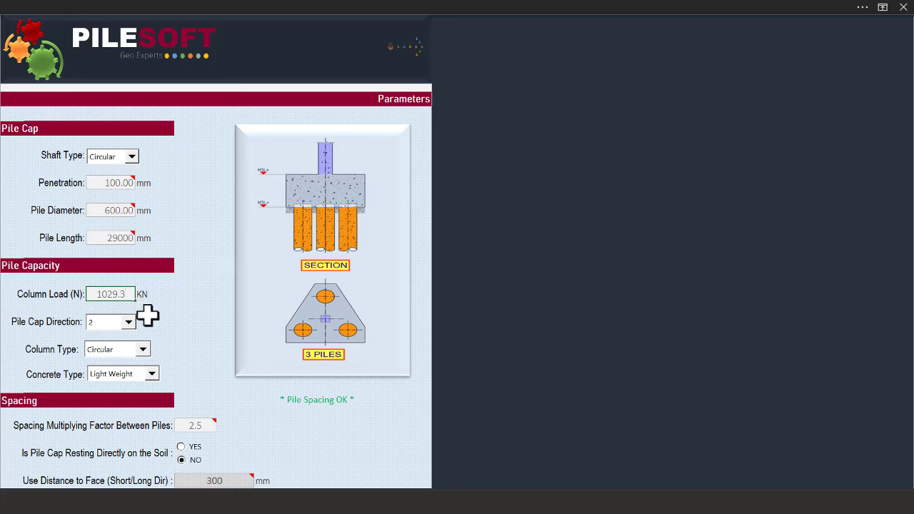
left_click(127, 242)
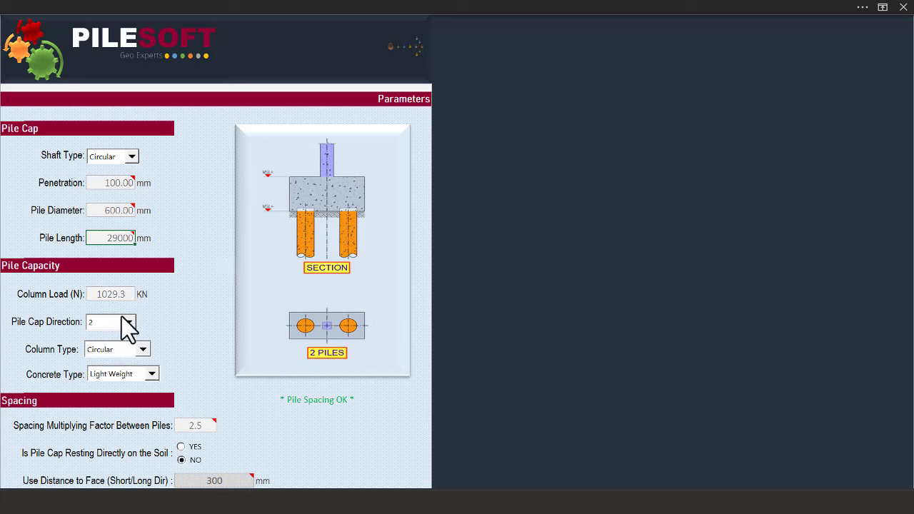
left_click(119, 294)
Set the pile cap direction to 1, giving a 2-pile layout with pile spacing OK
left_click(127, 324)
left_click(118, 345)
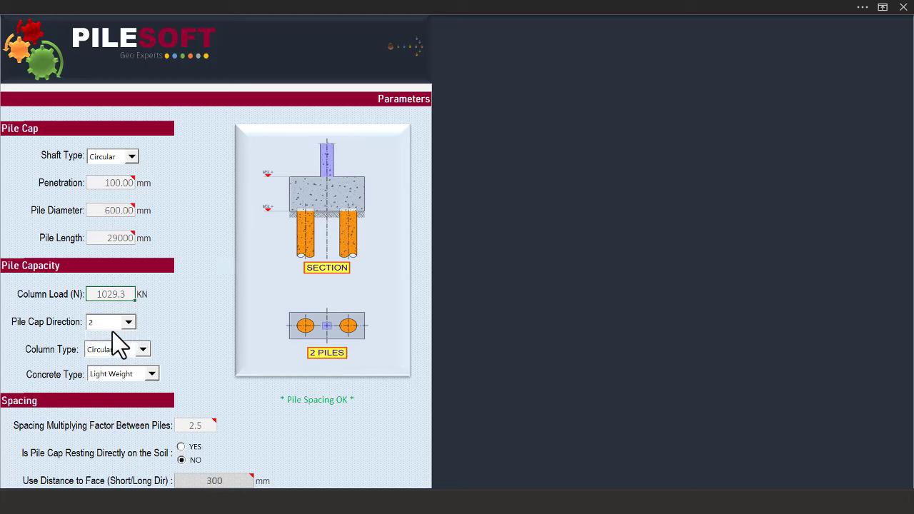
scroll(124, 327, "up", 1)
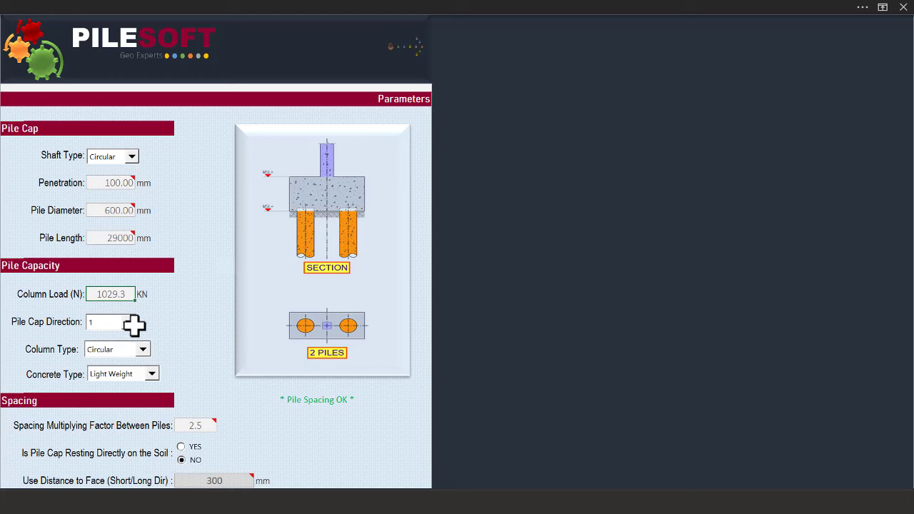
left_click(129, 322)
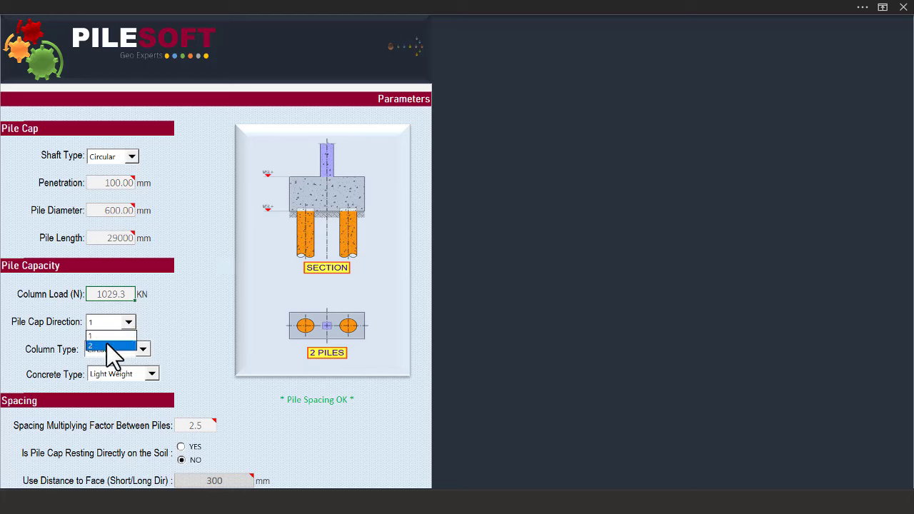
left_click(107, 346)
left_click(130, 324)
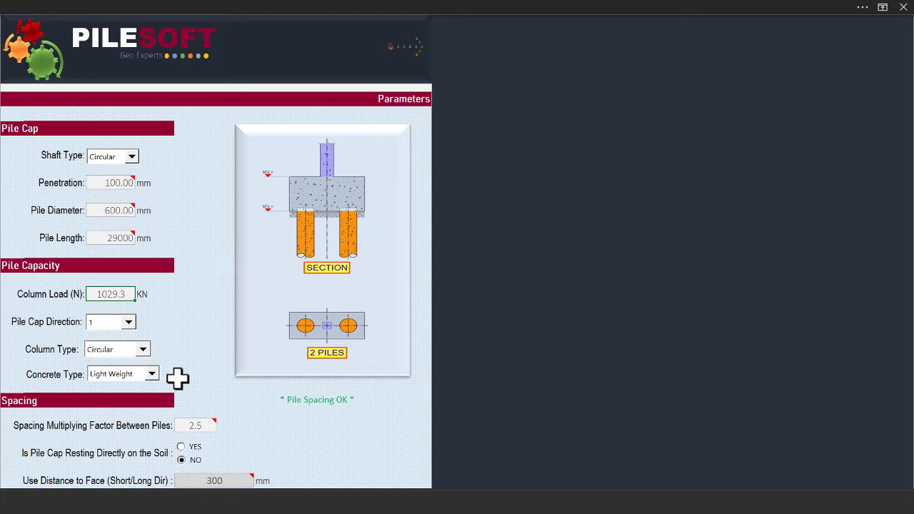
key("super")
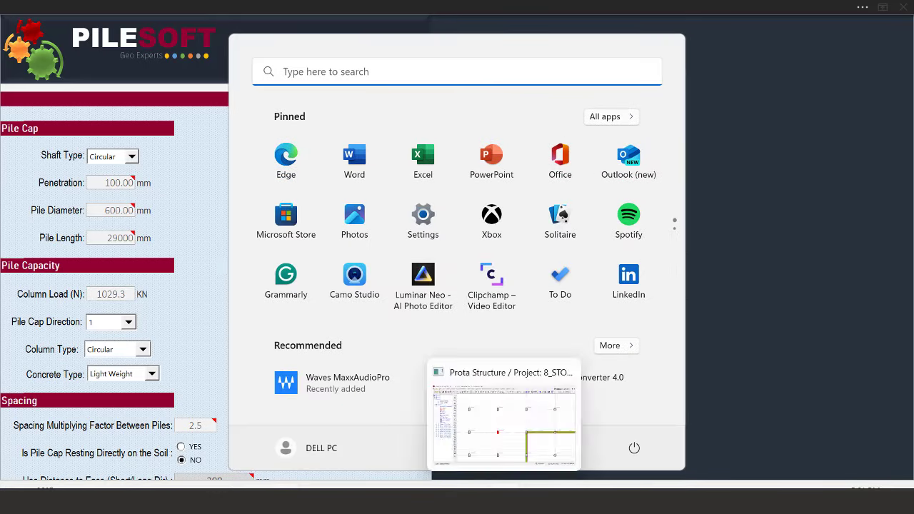
left_click(508, 432)
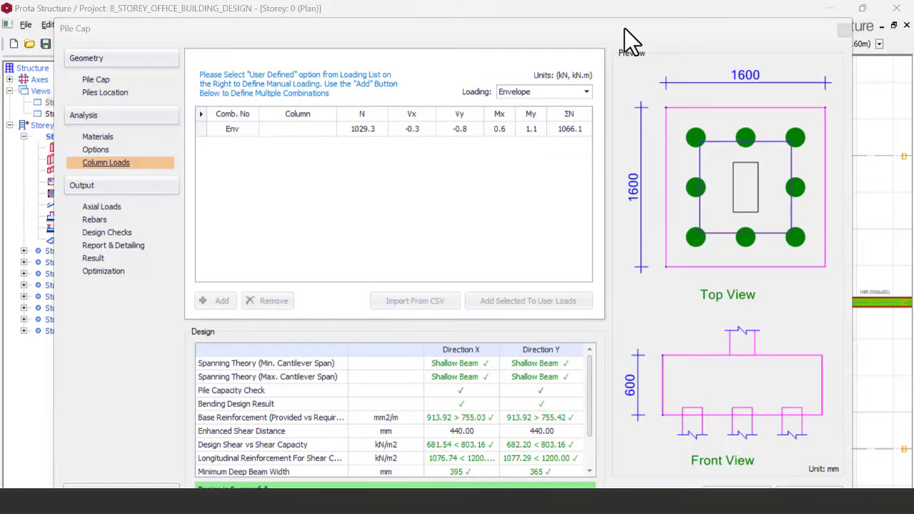
left_click_drag(624, 29, 468, 383)
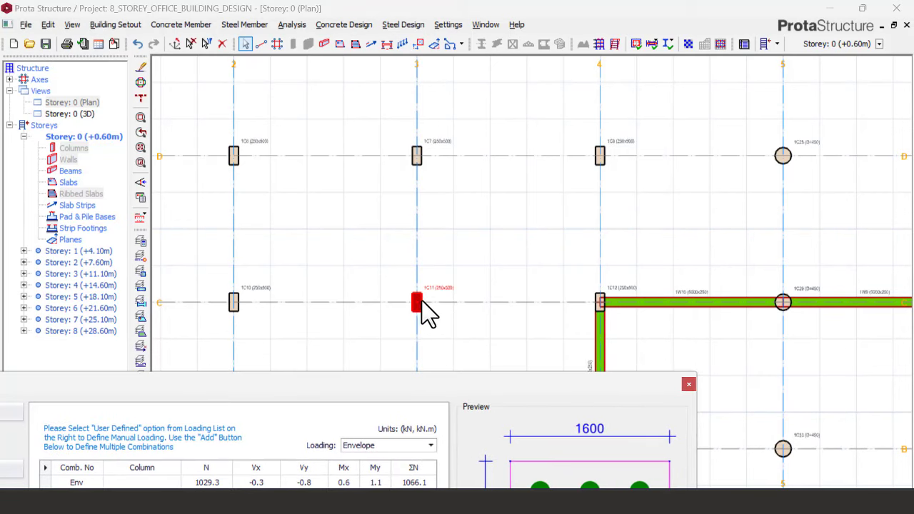
left_click_drag(427, 384, 489, 45)
left_click(386, 485)
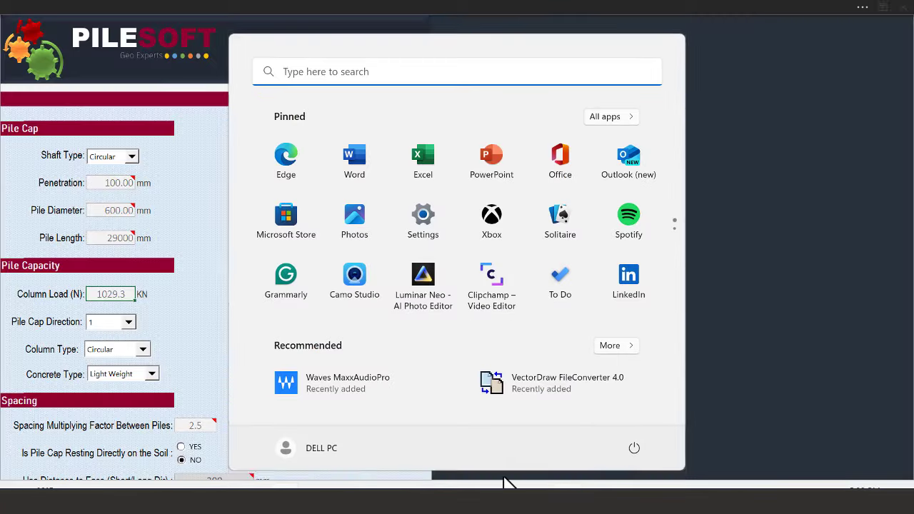
left_click(190, 345)
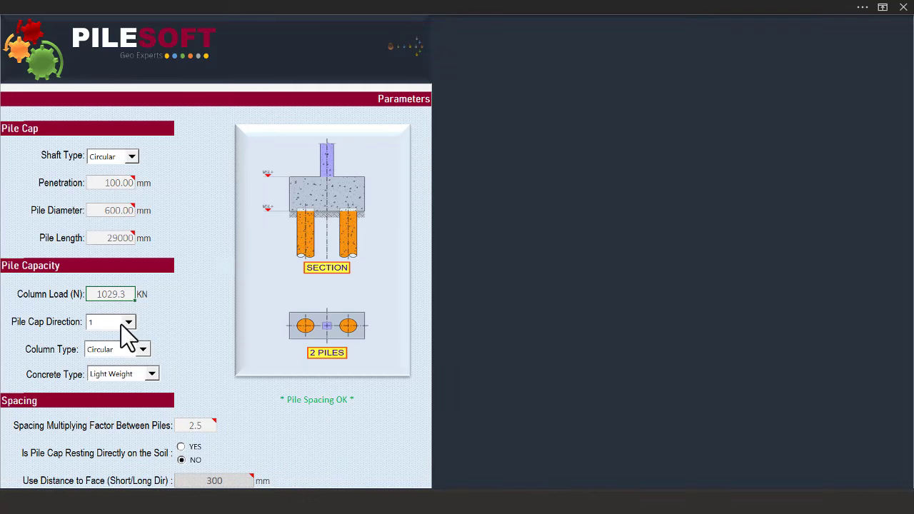
Set the column type to Rectangular and the concrete type to Normal Weight
left_click(144, 350)
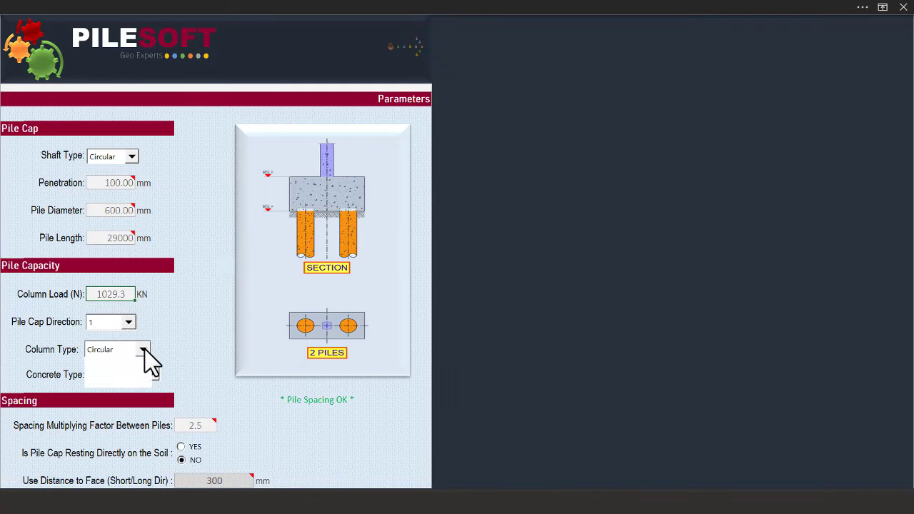
left_click(114, 383)
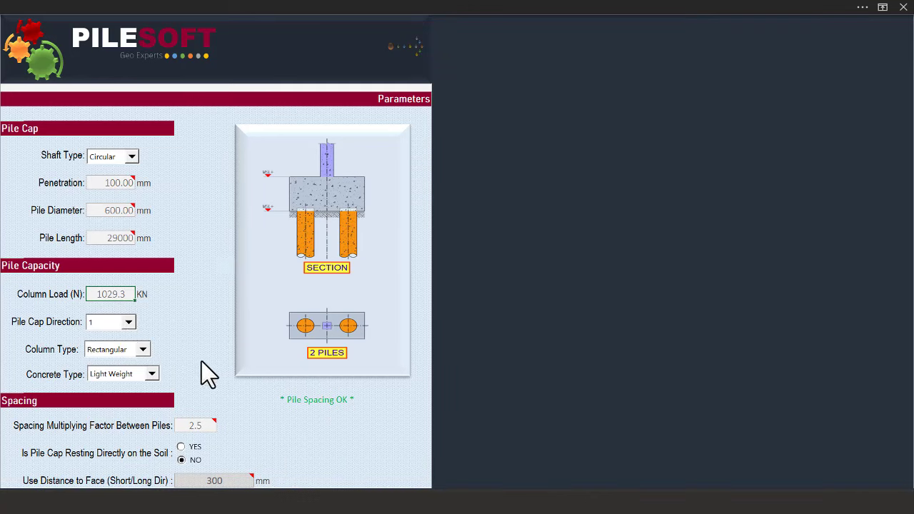
left_click(152, 384)
left_click(124, 385)
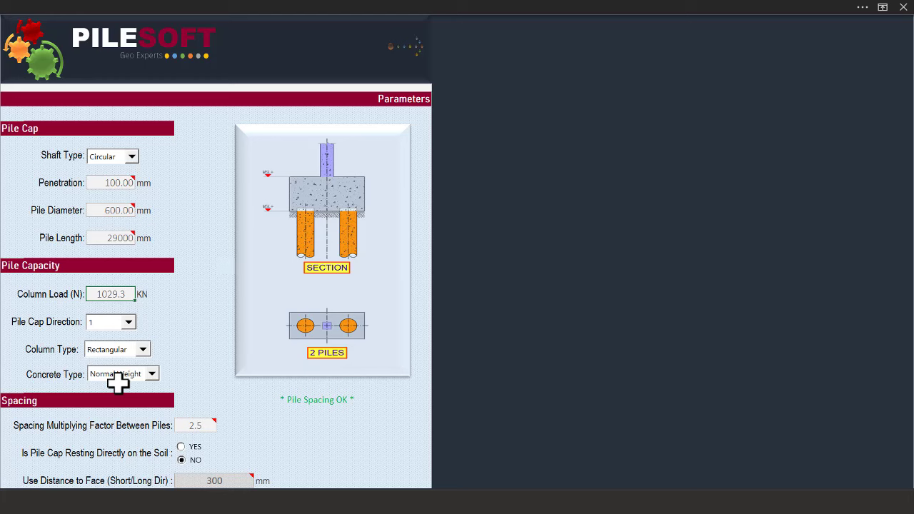
left_click(147, 376)
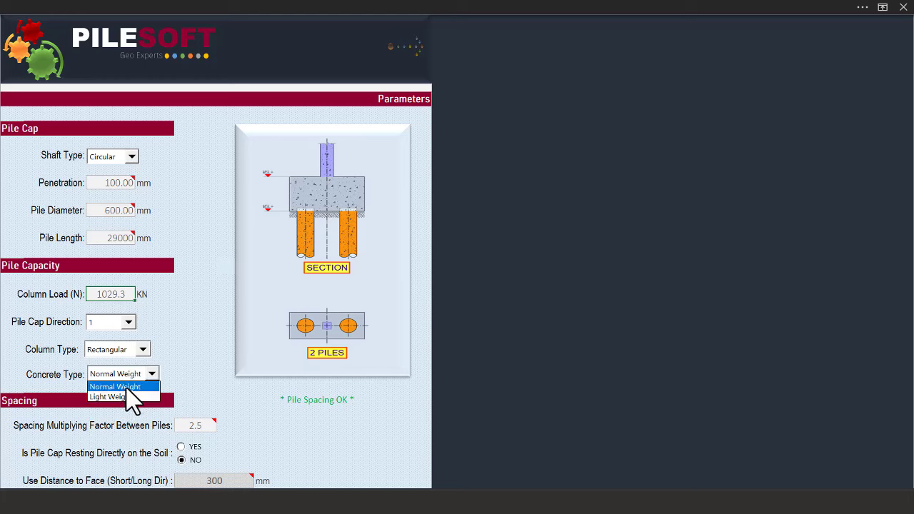
left_click(126, 389)
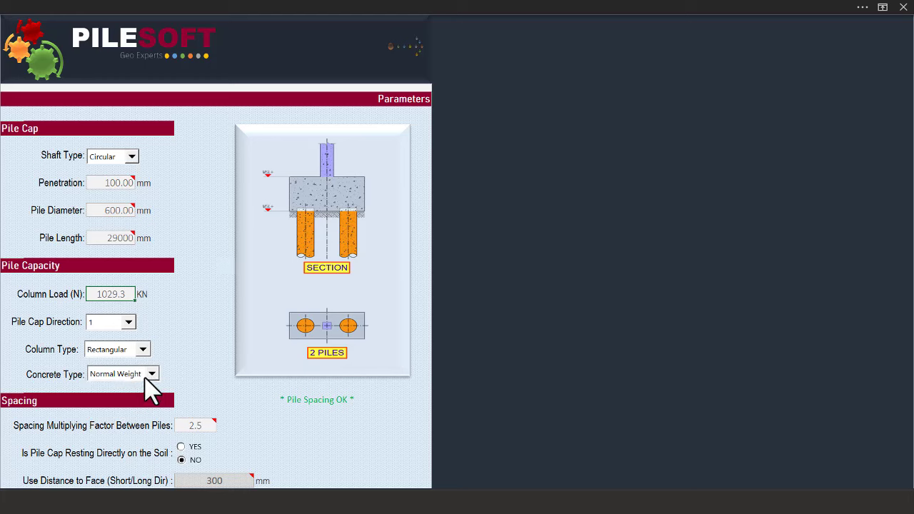
Scroll down to the spacing parameters showing the 2.5 spacing multiplying factor
scroll(182, 343, "down", 3)
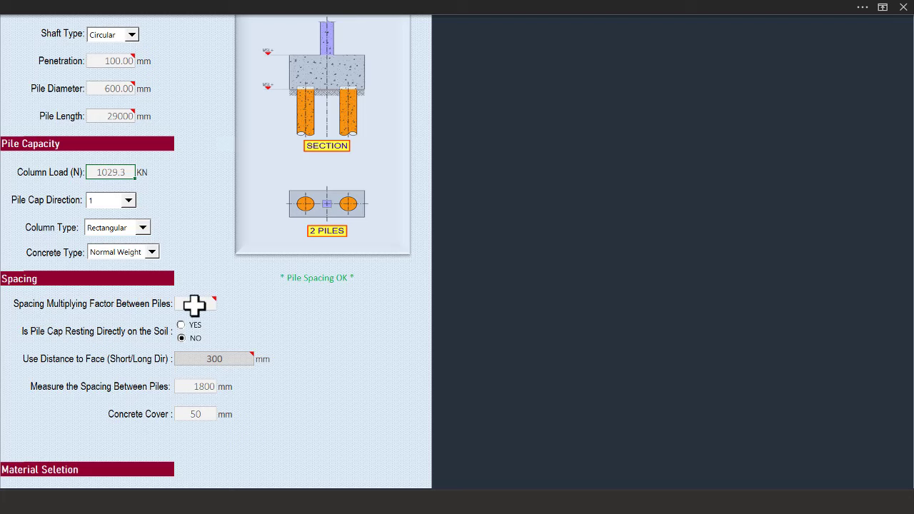
mouse_move(195, 305)
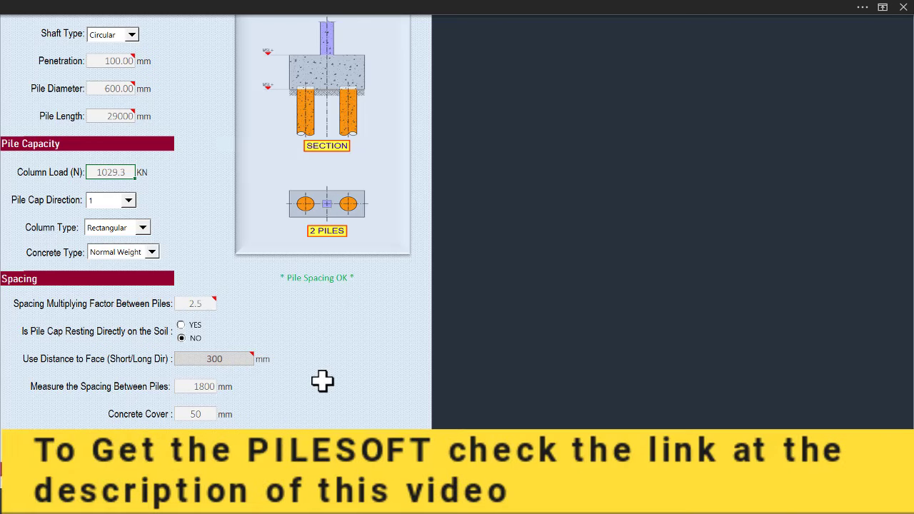
key("super")
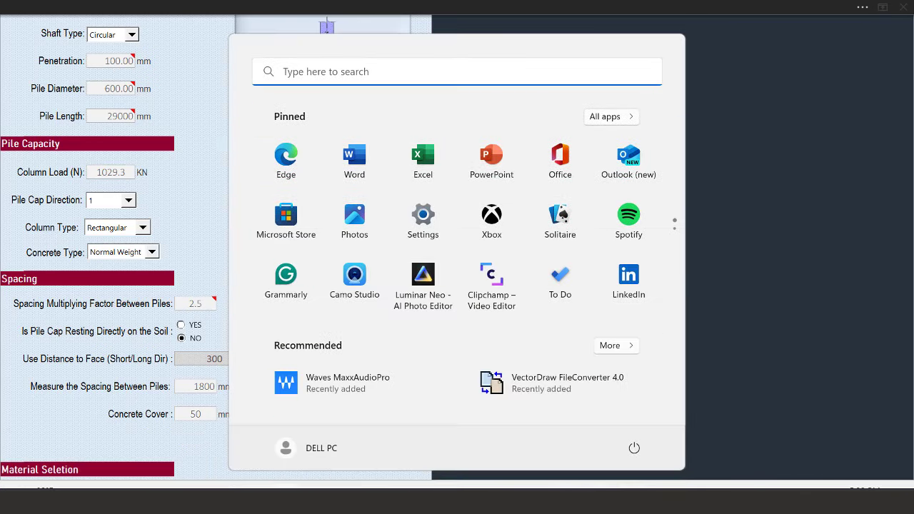
Review the subsoil report's 2.5–3.0× diameter pile spacing guideline, then minimize the PDF
left_click(561, 426)
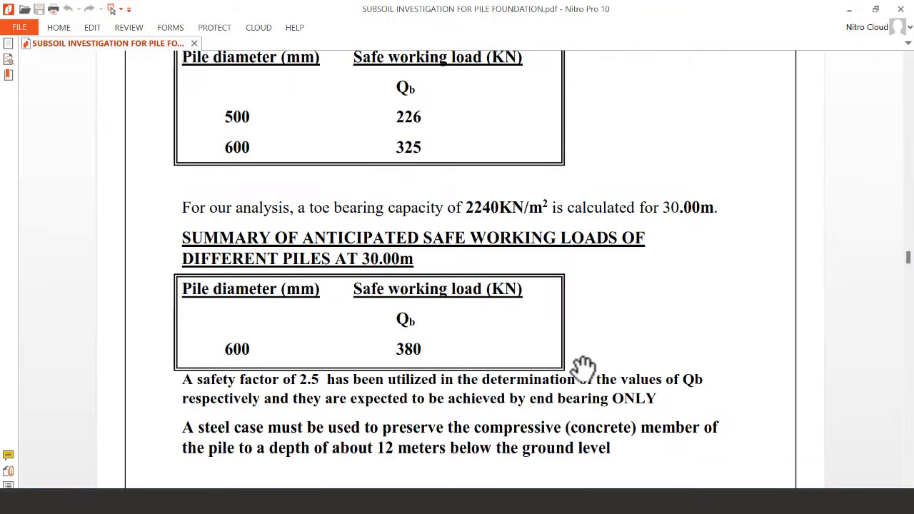
scroll(595, 284, "down", 3)
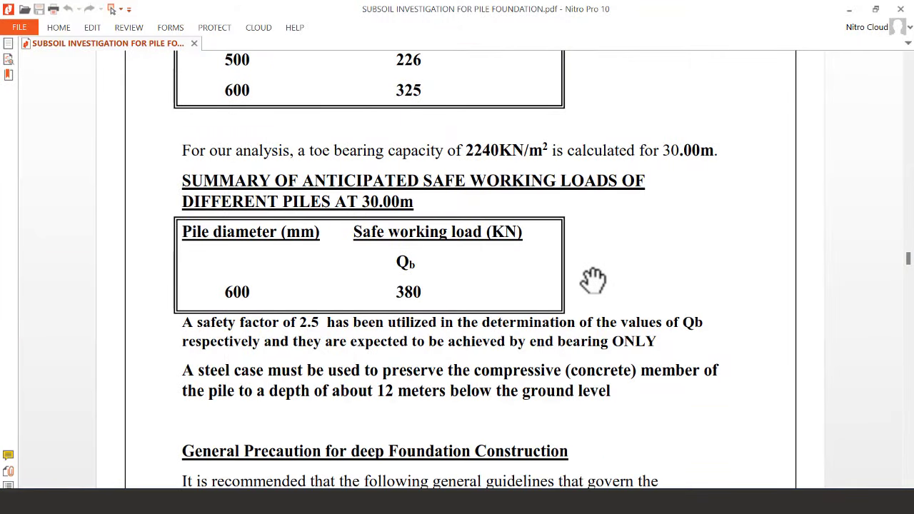
scroll(589, 278, "down", 6)
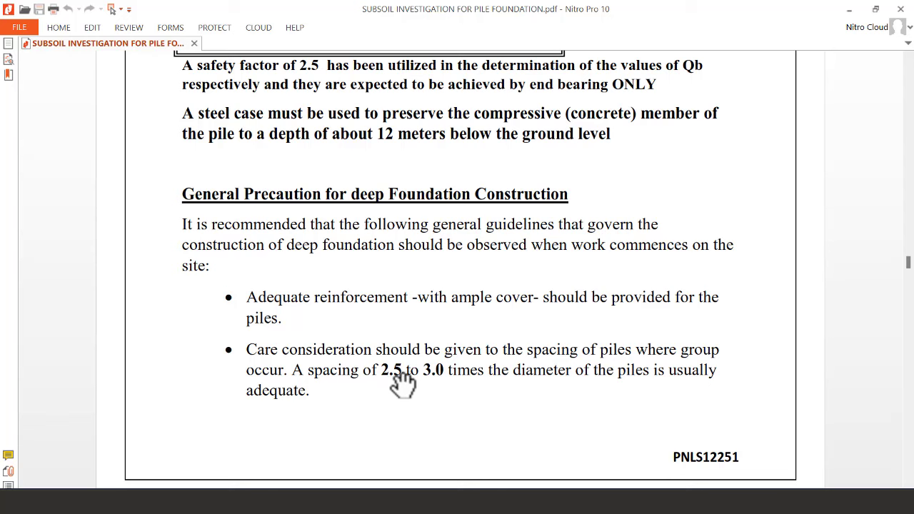
left_click(849, 10)
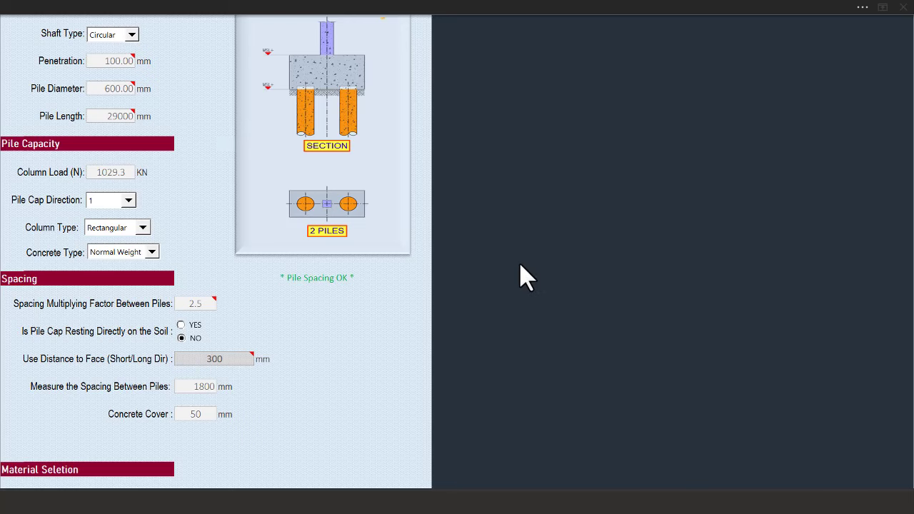
Change PileSoft's spacing multiplying factor between piles from 2.5 to 3.0
left_click(196, 304)
mouse_move(197, 305)
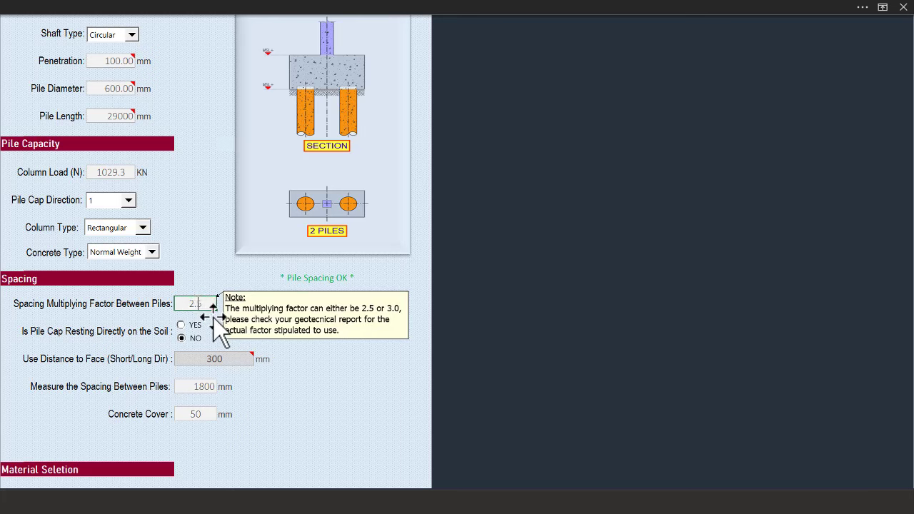
type("3")
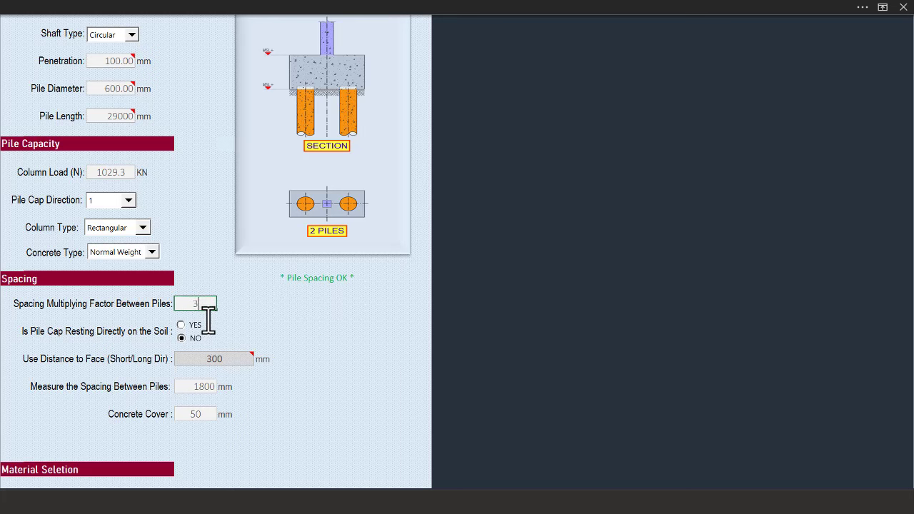
type(".0")
key("Return")
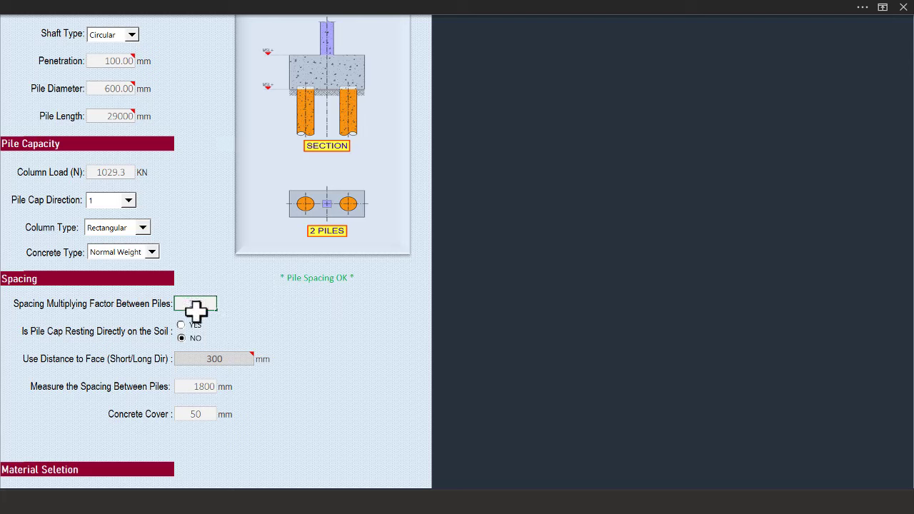
left_click(123, 121)
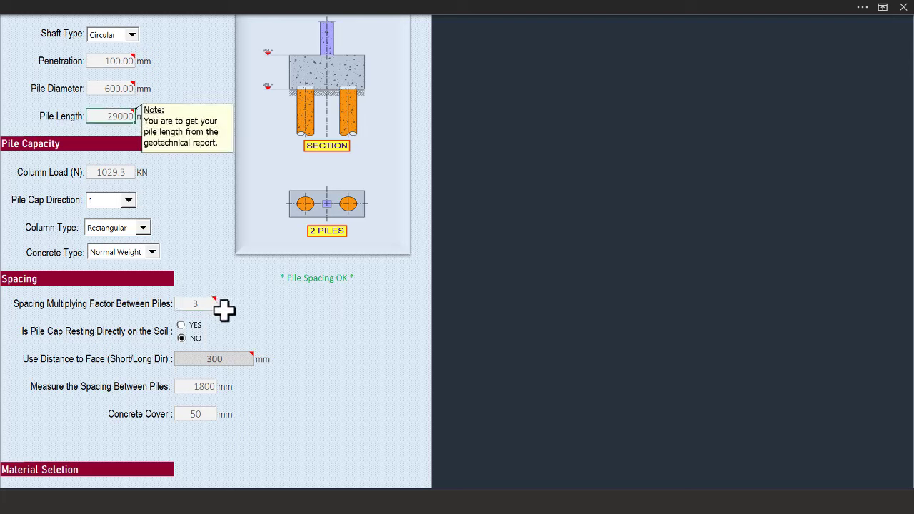
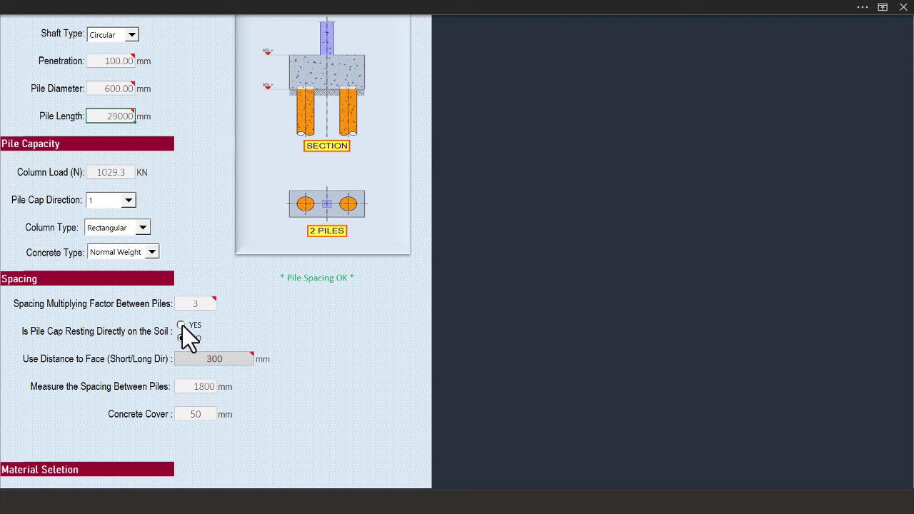
Switch 'Pile Cap Resting Directly on the Soil' to NO and back to YES, noting the distance-to-face values
left_click(181, 325)
mouse_move(182, 343)
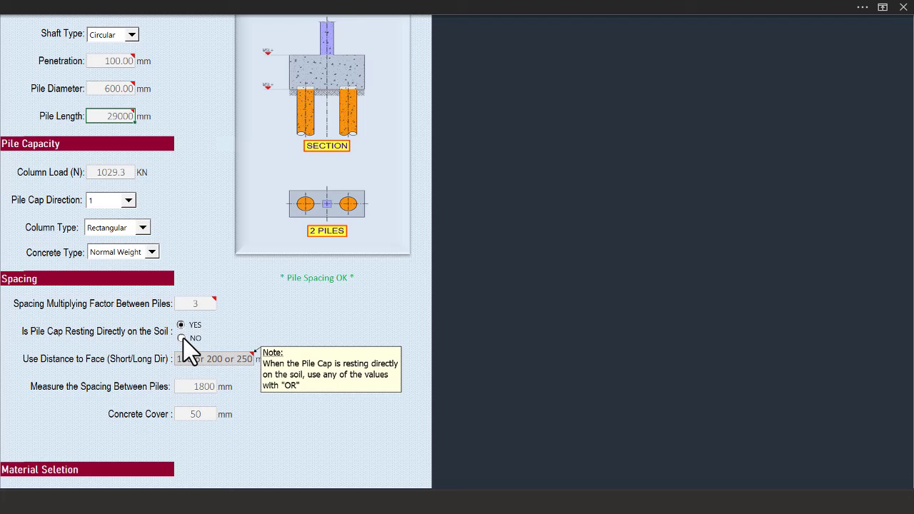
left_click(182, 339)
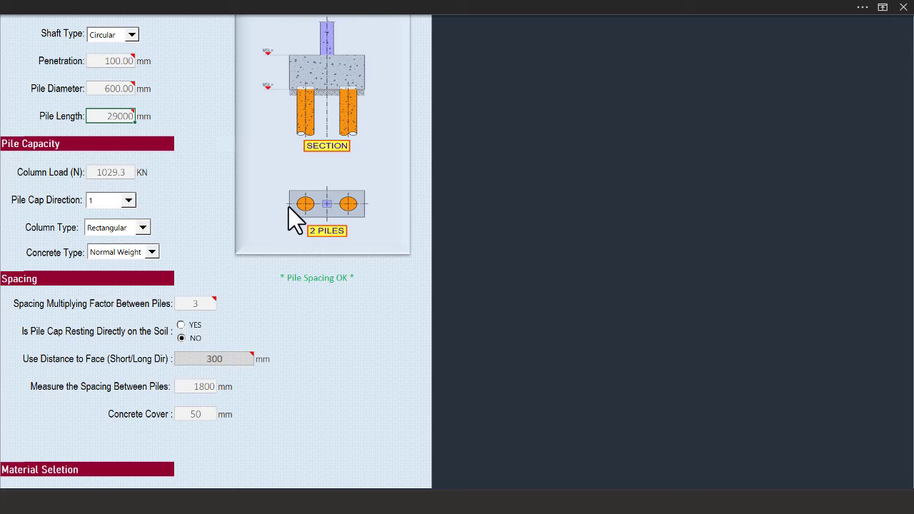
mouse_move(211, 363)
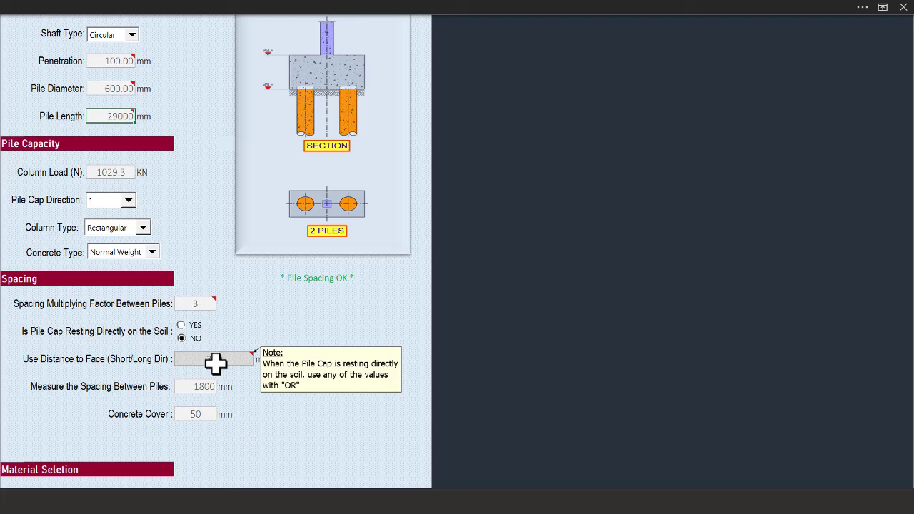
left_click(183, 325)
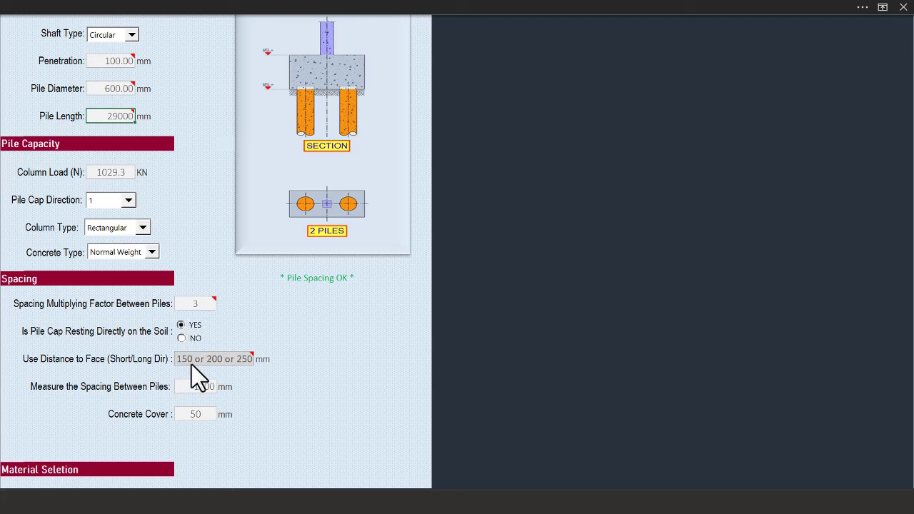
mouse_move(243, 373)
Set soil resting to NO, try a 450 mm pile diameter, then restore 600 mm
left_click(194, 339)
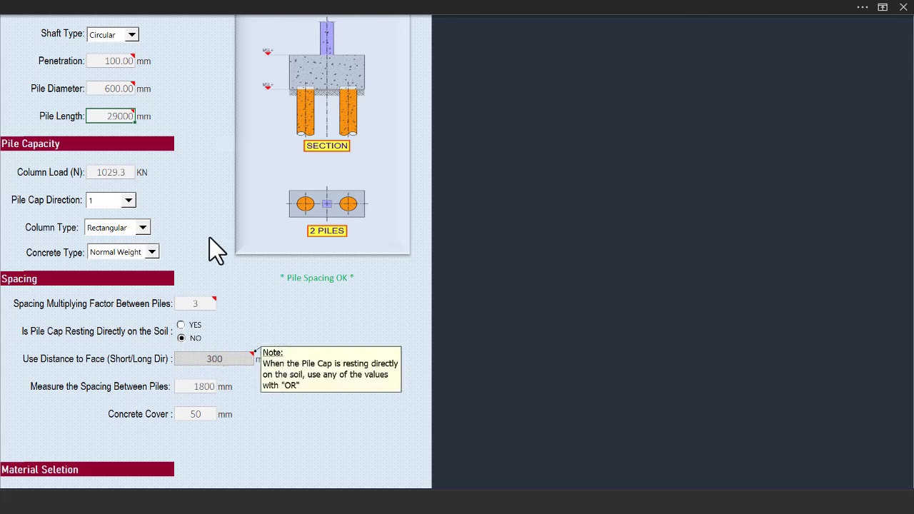
left_click(119, 88)
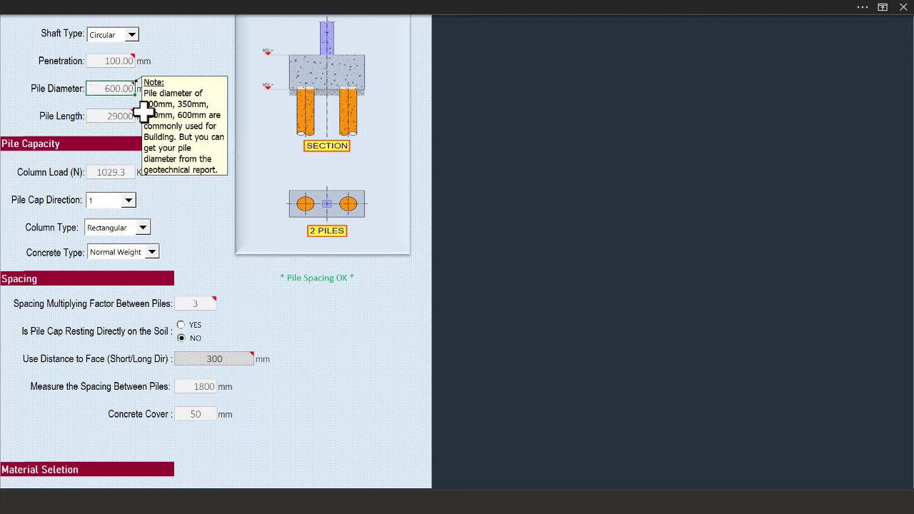
type("450")
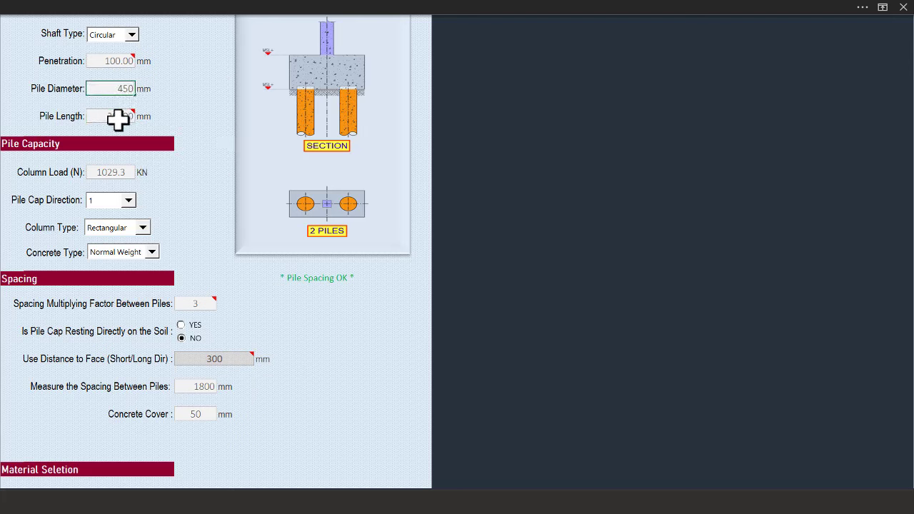
left_click(118, 116)
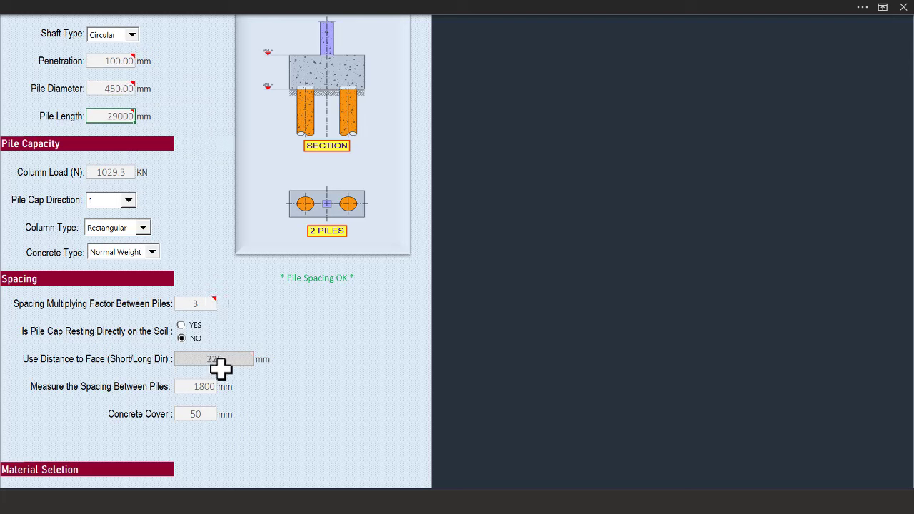
left_click(123, 88)
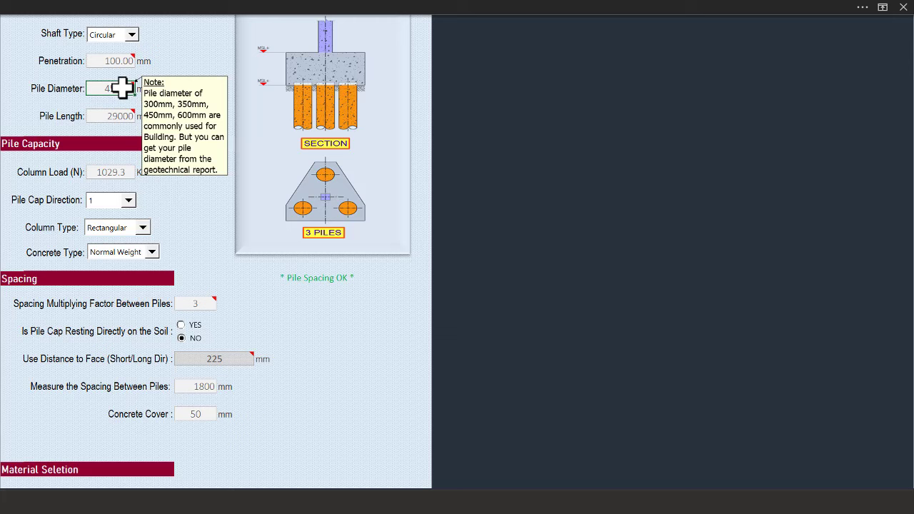
type("600")
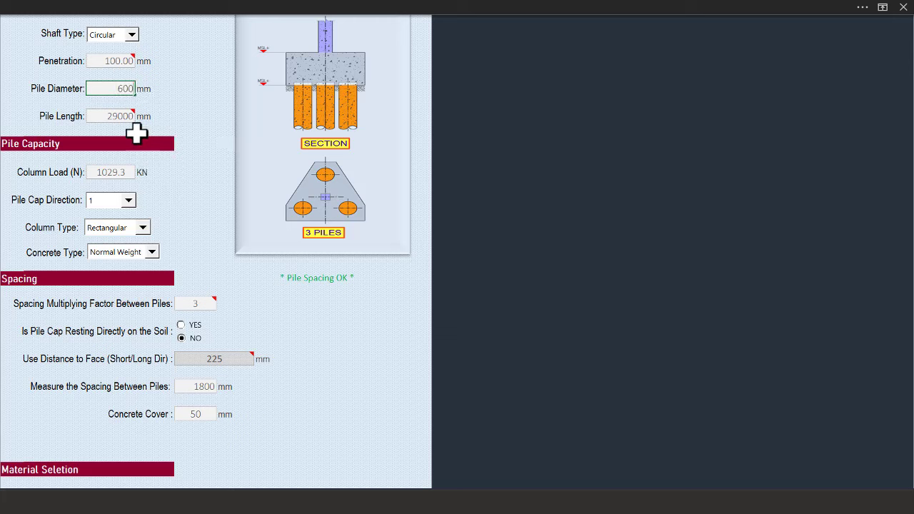
left_click(118, 116)
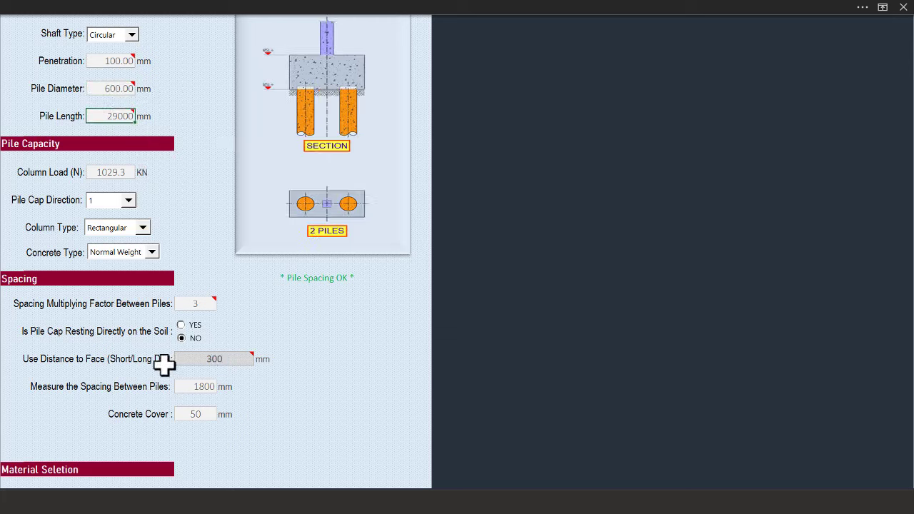
Set soil resting back to YES, select the pile spacing cell, and switch to ProtaStructure
left_click(183, 325)
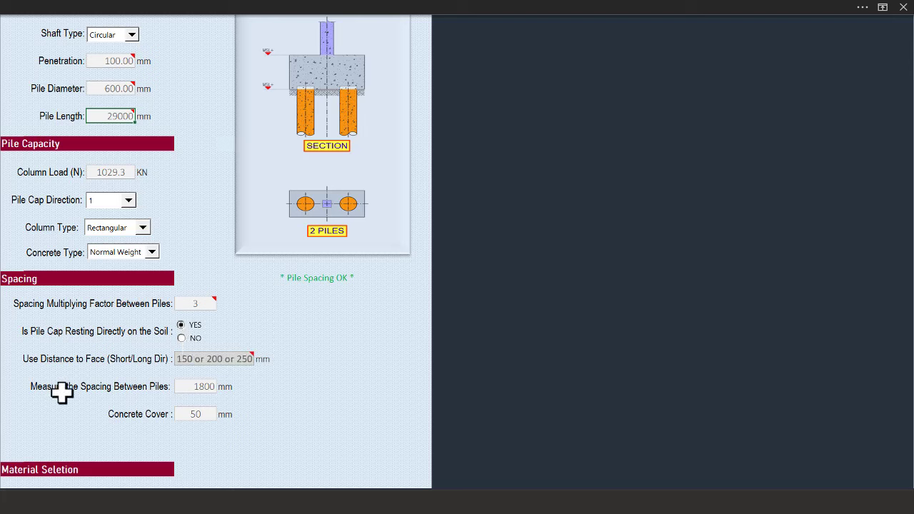
left_click(193, 387)
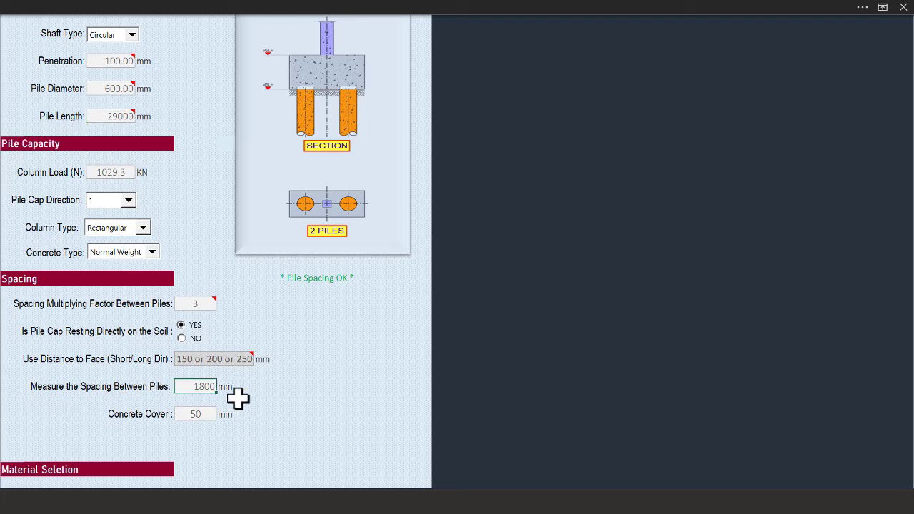
key("super")
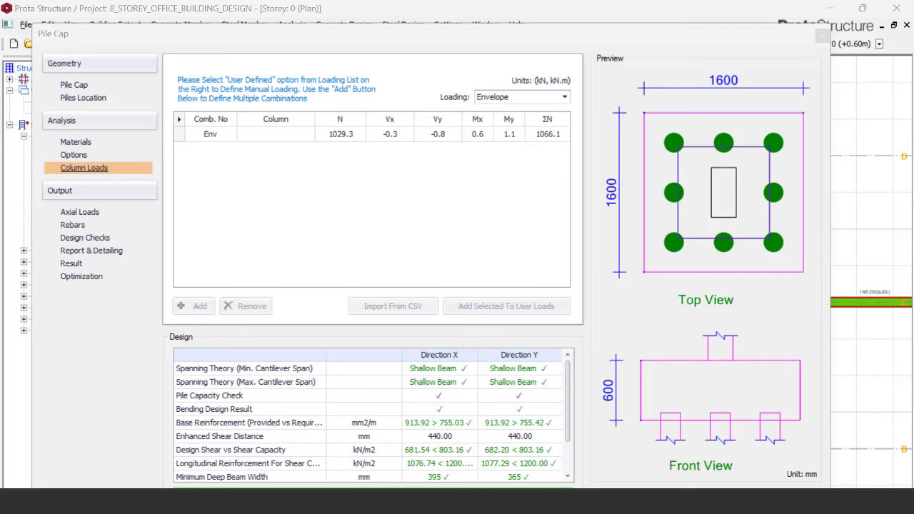
Return from ProtaStructure's design results to the PileSOFT Excel pile cap sheet
key("super")
mouse_move(504, 502)
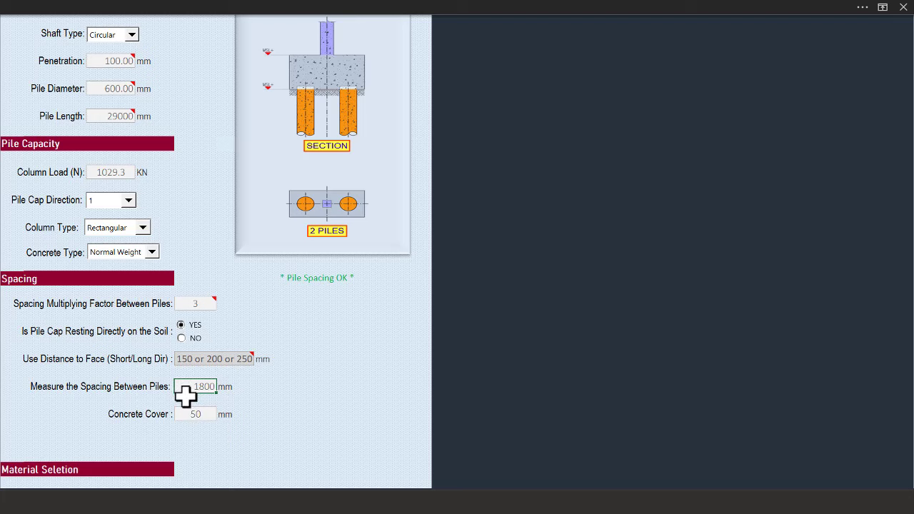
Change the pile spacing to 1000 mm, triggering a spacing failure, then compare in ProtaStructure
key("BackSpace")
key("BackSpace")
key("BackSpace")
key("BackSpace")
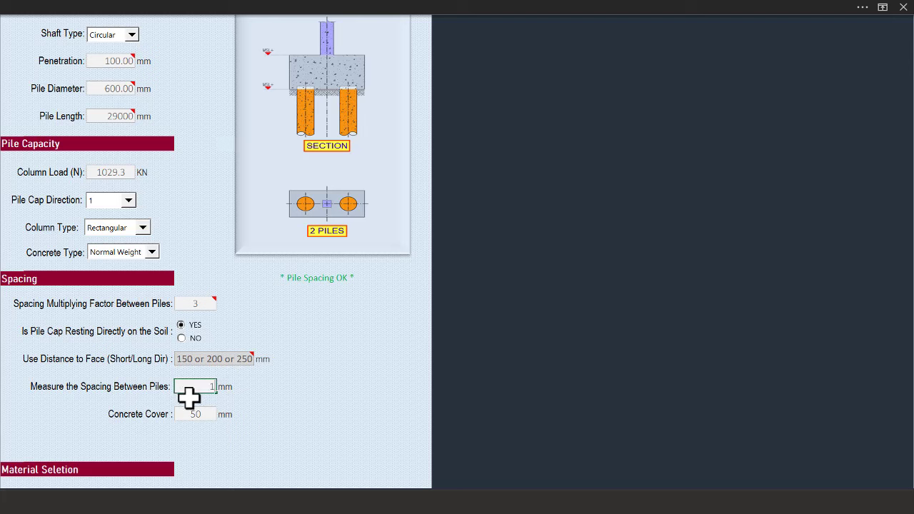
type("1000")
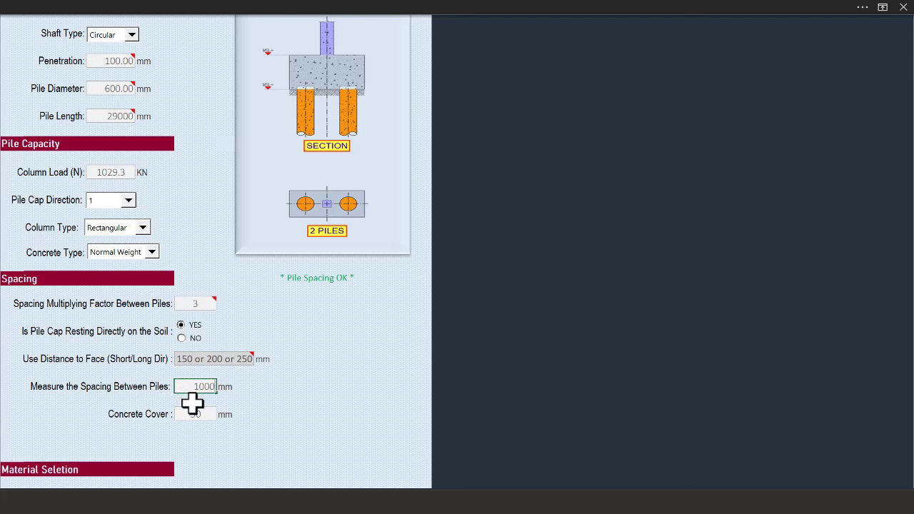
left_click(116, 116)
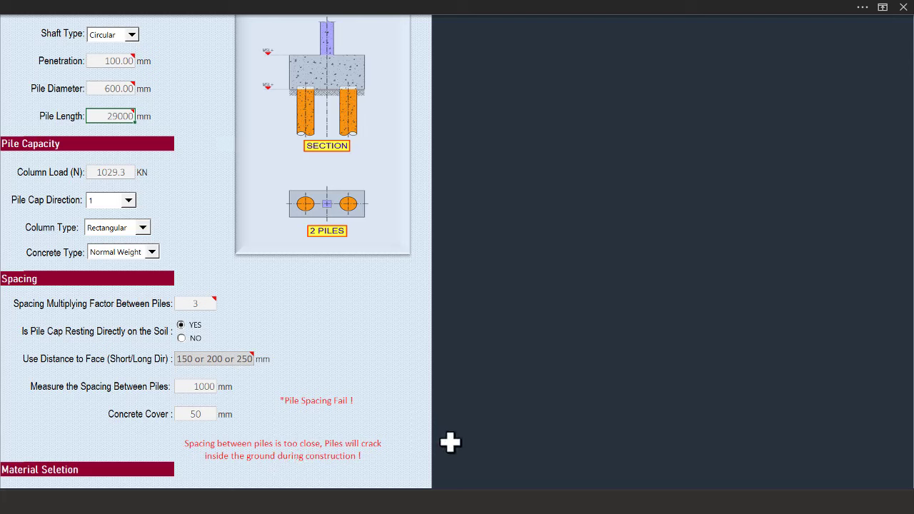
key("super")
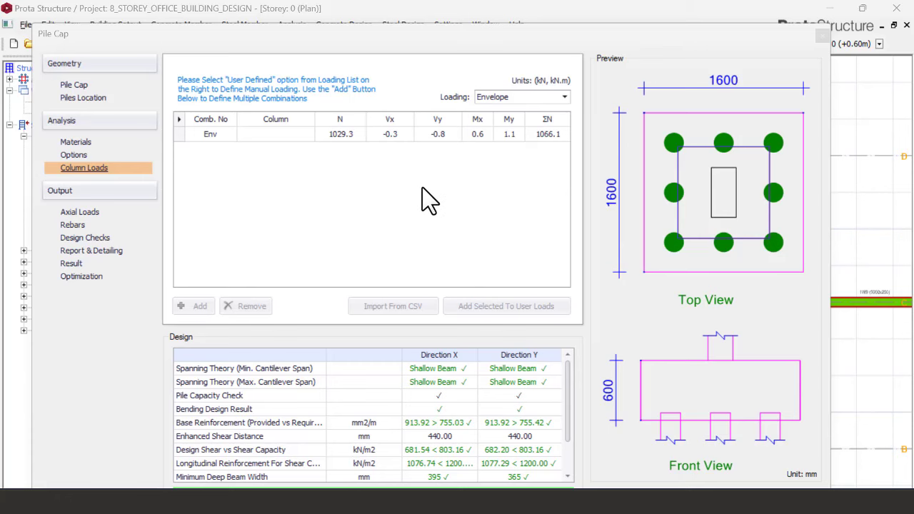
Leave ProtaStructure's Pile Cap dialog for the Excel sheet still showing 'Pile Spacing Fail'
left_click(498, 483)
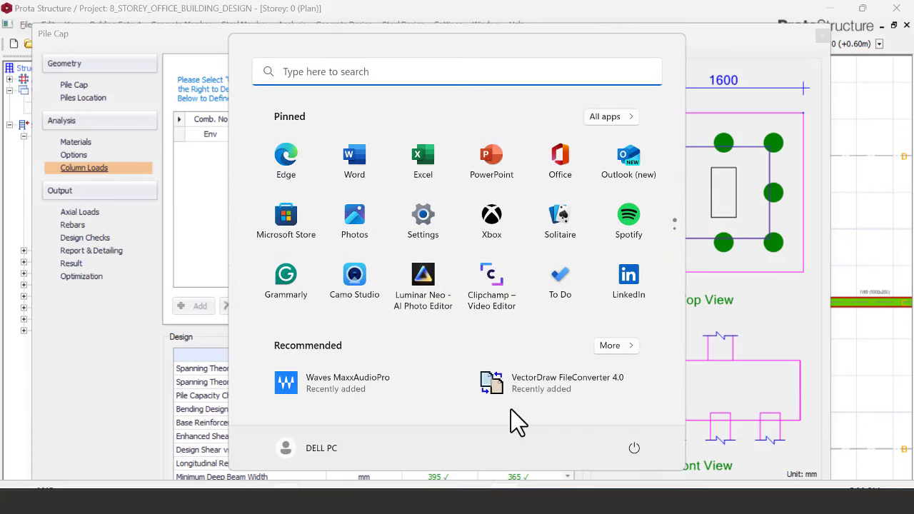
left_click(714, 68)
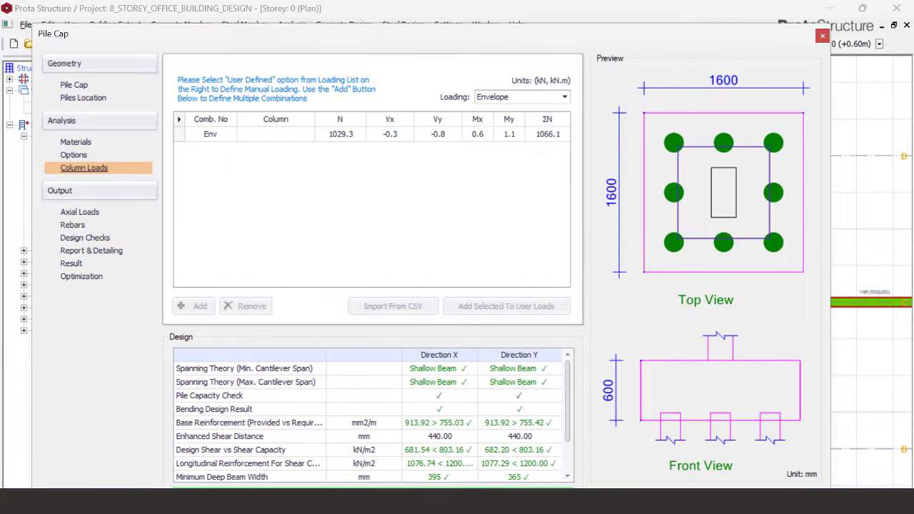
key("super")
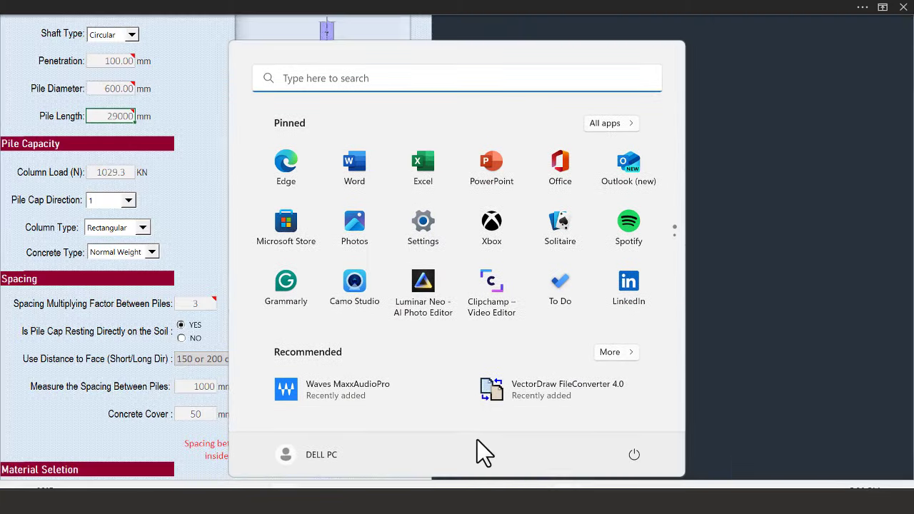
key("Escape")
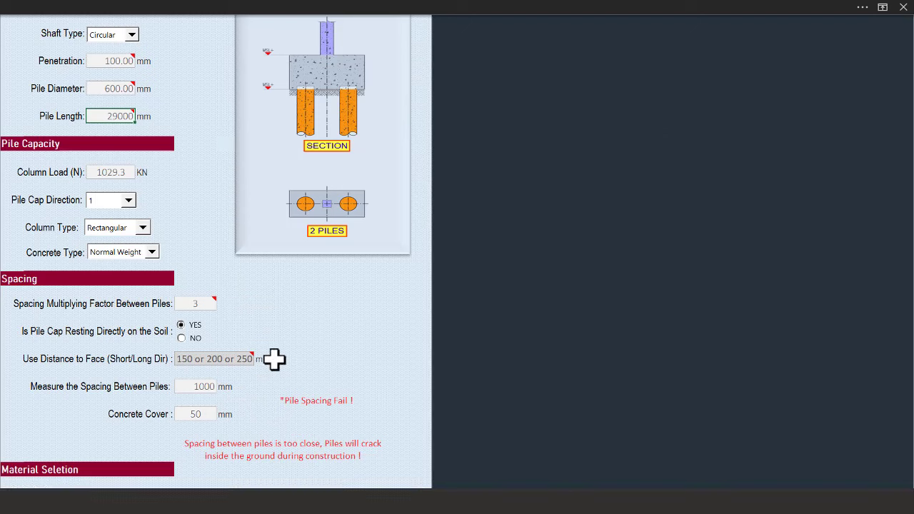
Restore the pile spacing to 1800 mm so it reads 'Pile Spacing OK', then view ProtaStructure
left_click(201, 386)
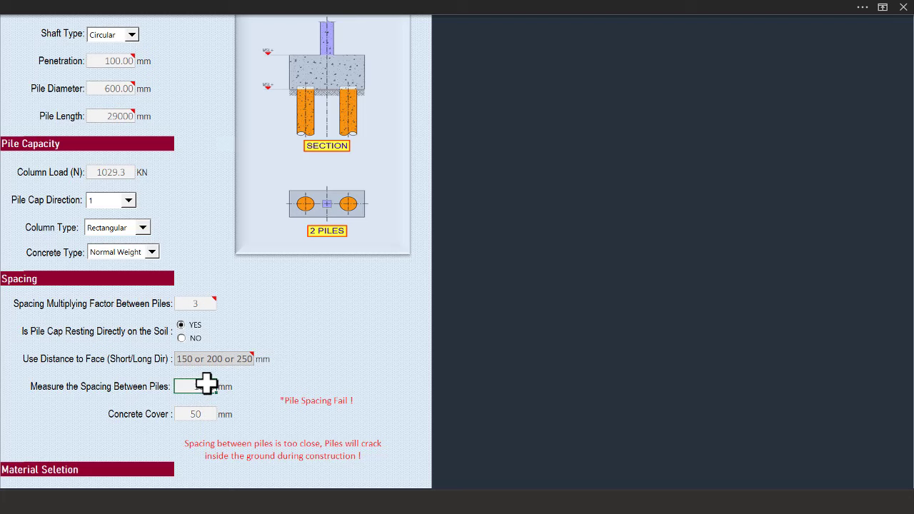
type("1800")
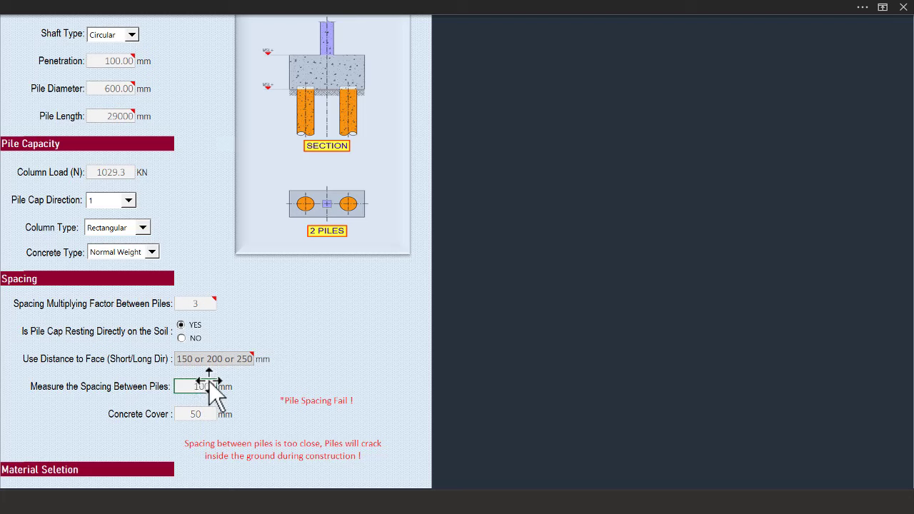
type("0")
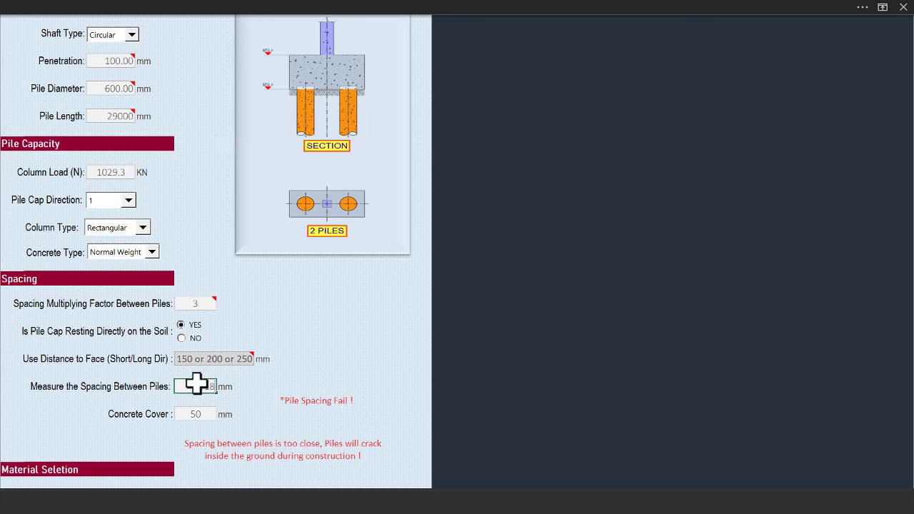
type("00")
left_click(199, 413)
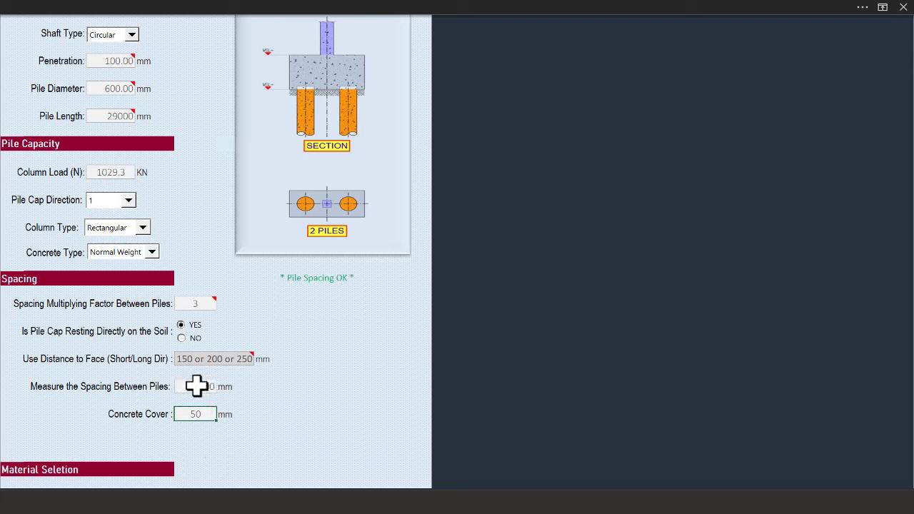
left_click(197, 387)
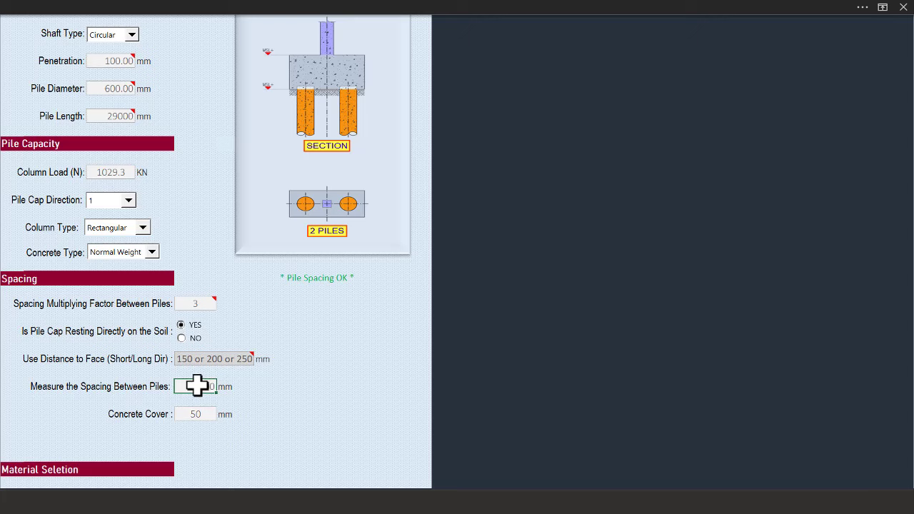
key("super")
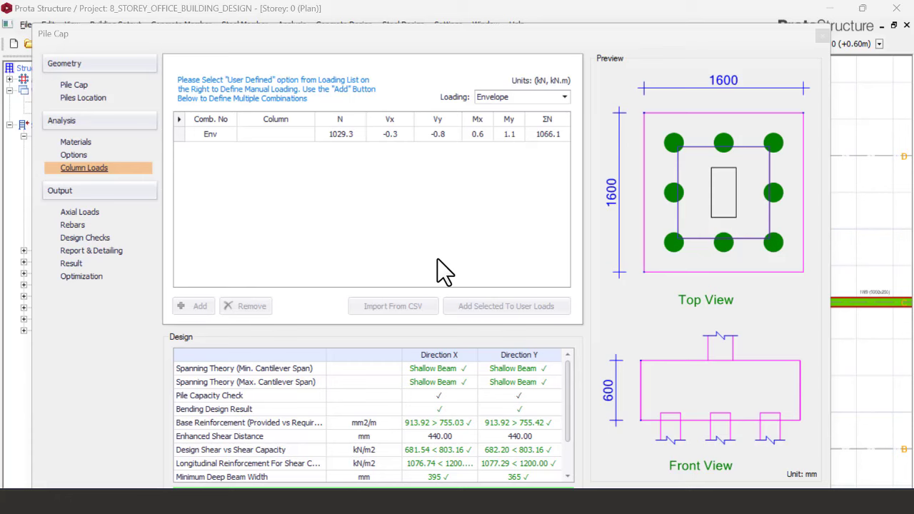
Bring the PileSOFT Excel sheet back to the front, showing 1800 mm spacing
key("super")
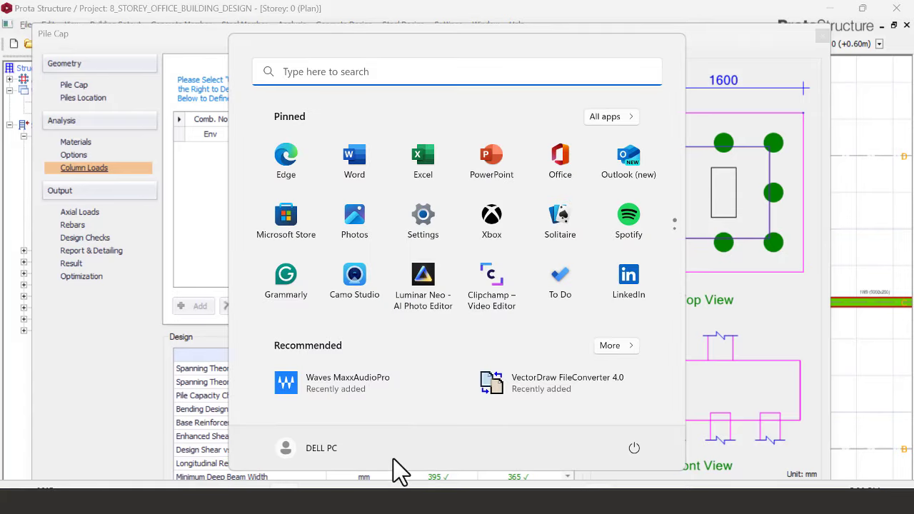
mouse_move(568, 504)
left_click(567, 425)
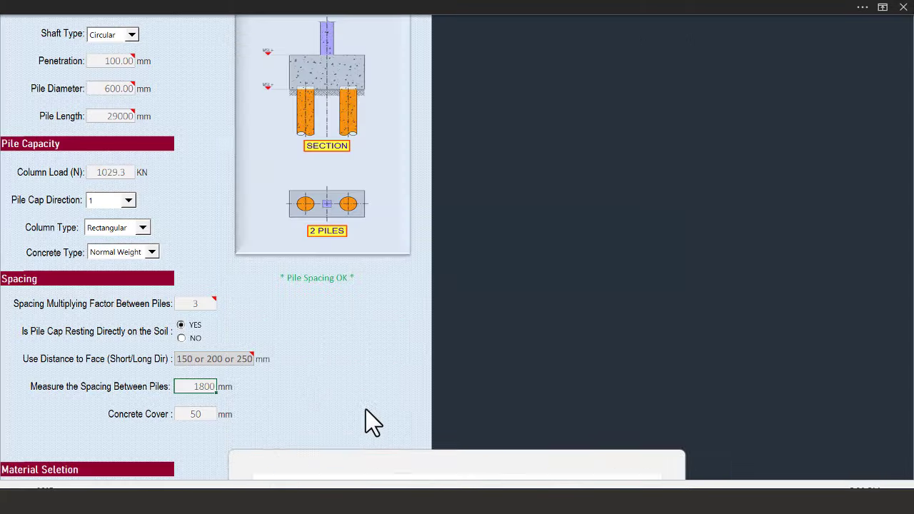
Enter 75 mm as the Concrete Cover and move down to Material Selection
left_click(199, 414)
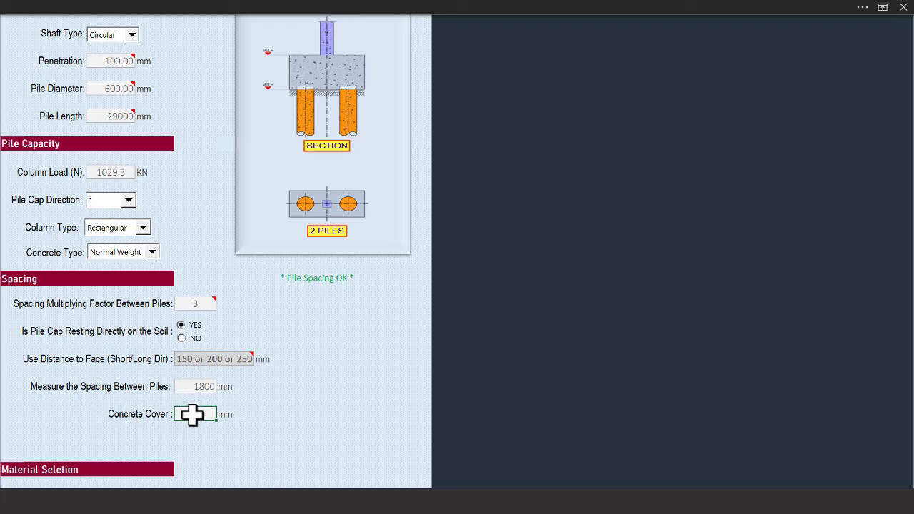
type("75")
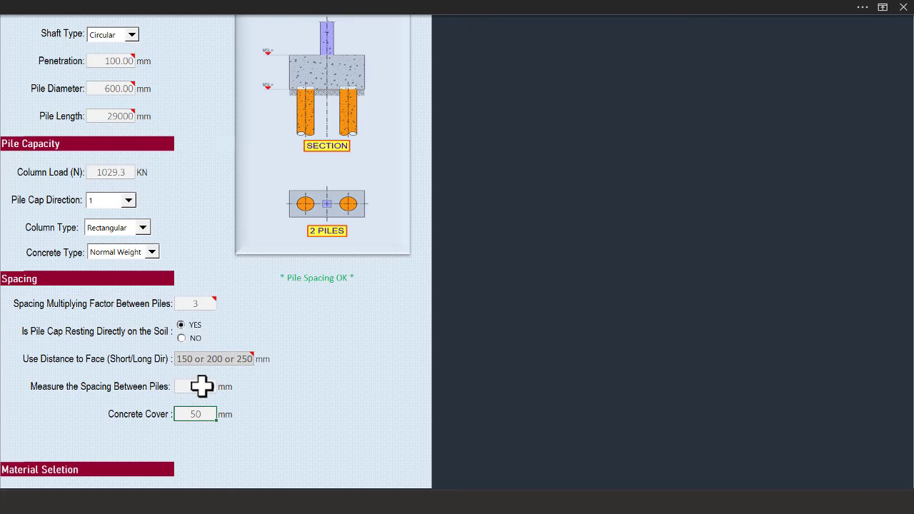
scroll(210, 403, "down", 3)
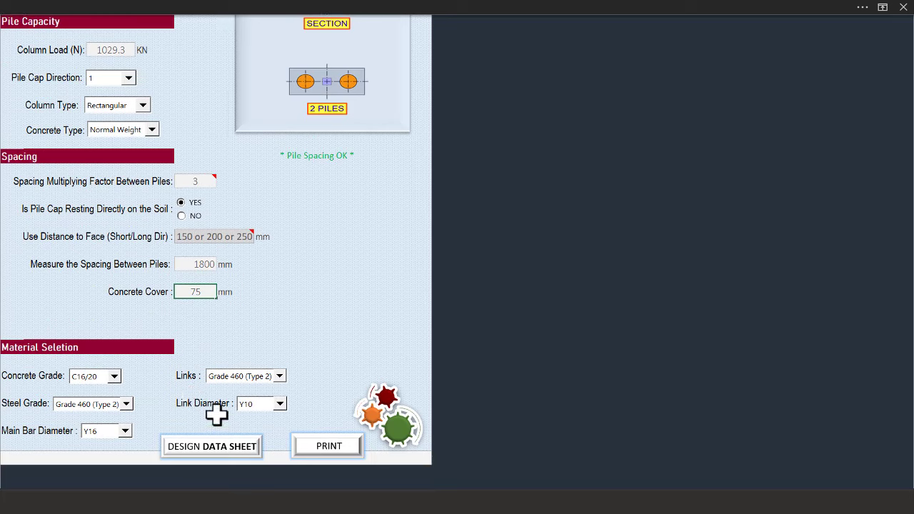
Choose C20/25 concrete, steel Grade 460 (Type 2) and Y20 main bars
left_click(108, 376)
left_click(95, 399)
left_click(126, 405)
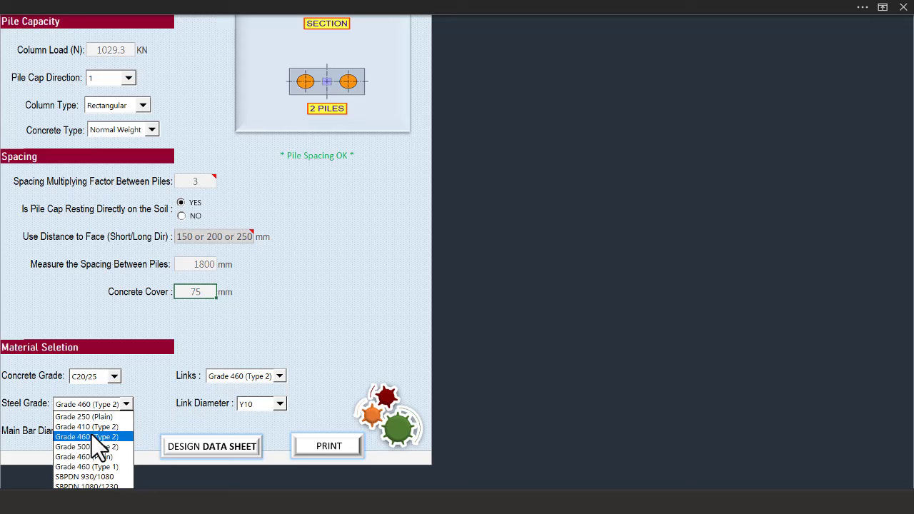
left_click(93, 426)
left_click(126, 404)
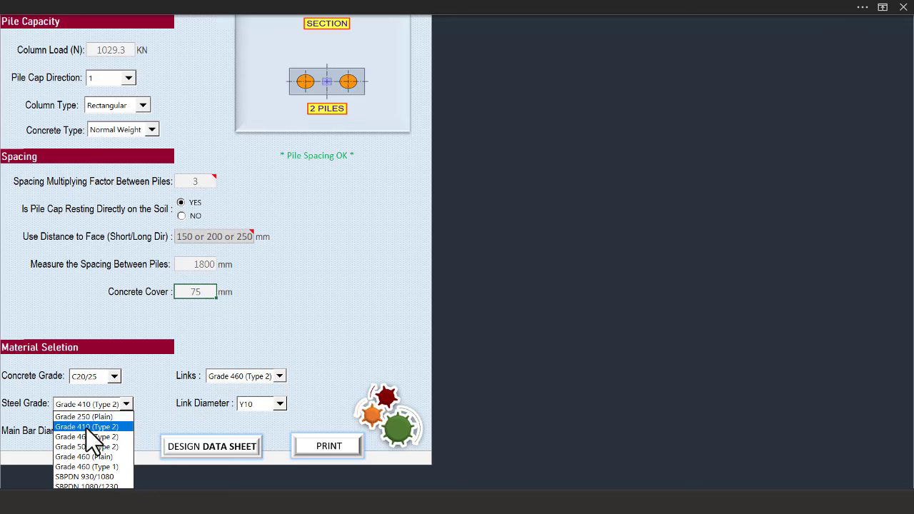
left_click(92, 427)
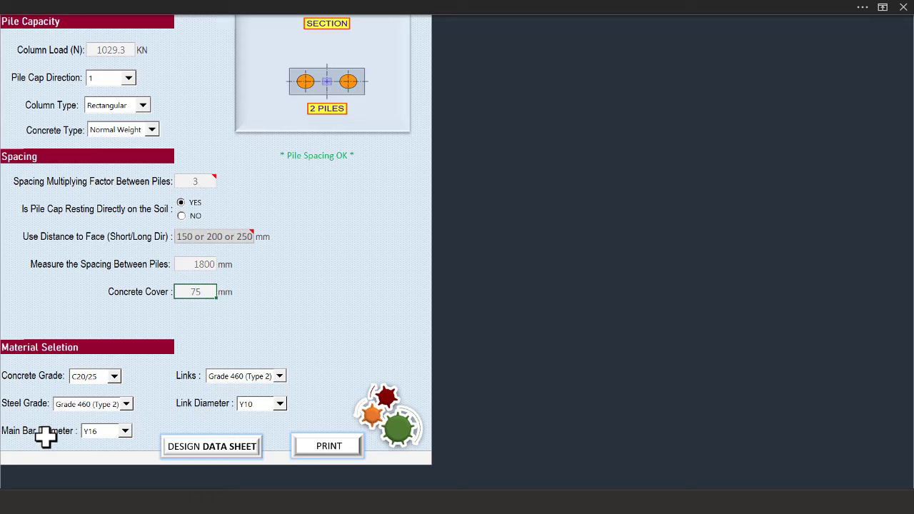
left_click(125, 431)
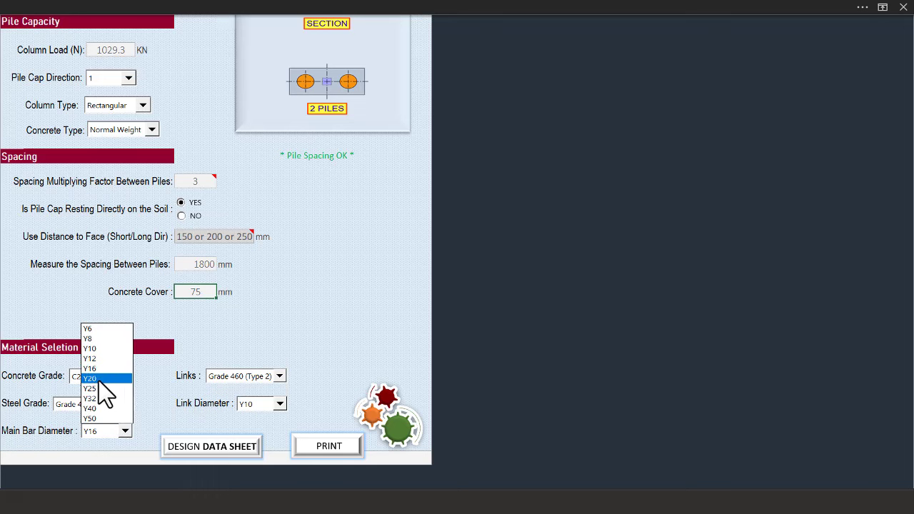
left_click(100, 379)
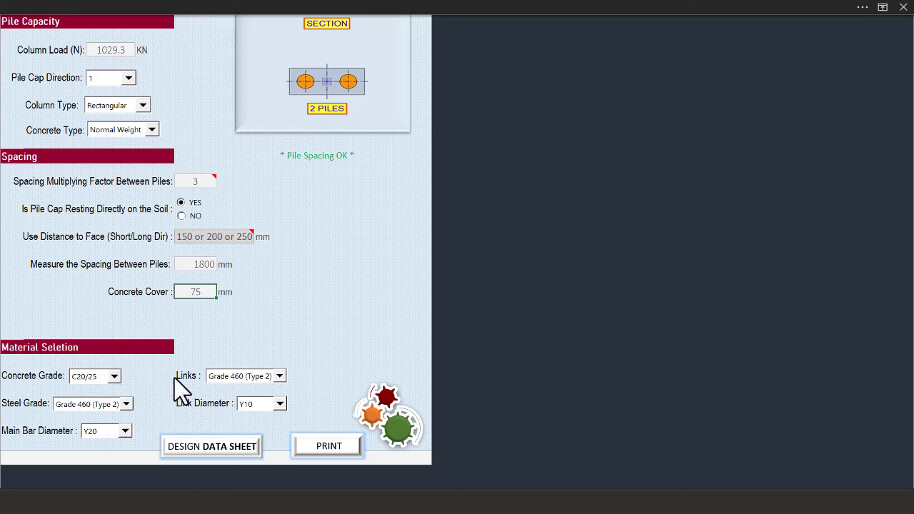
Keep link steel at Grade 460 (Type 2) with Y10 link diameter
left_click(281, 377)
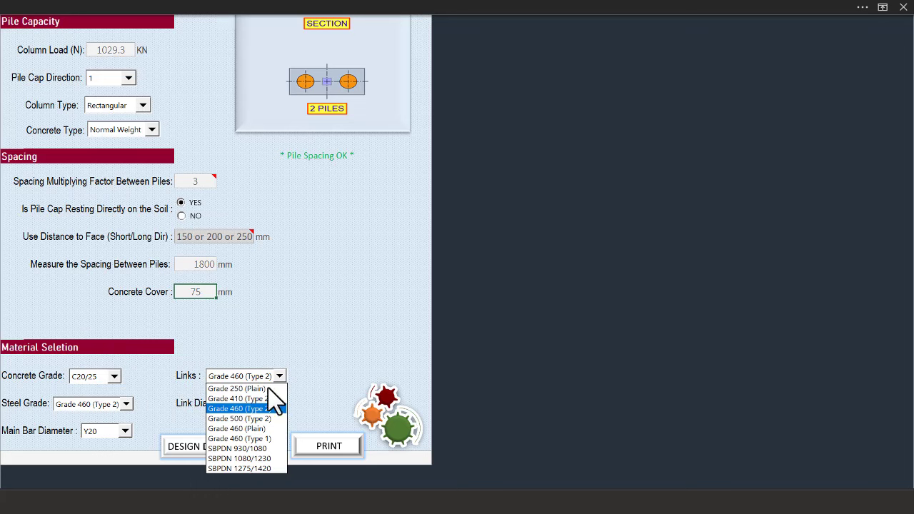
left_click(256, 405)
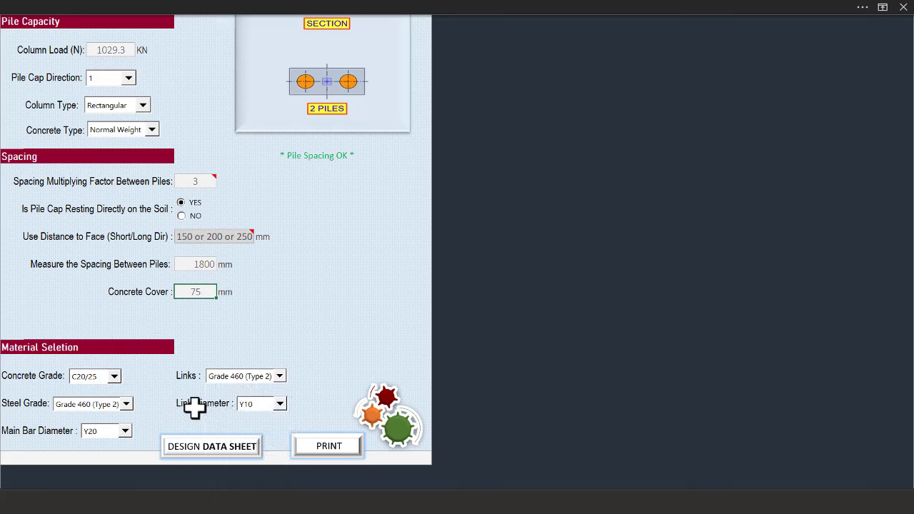
left_click(280, 404)
left_click(252, 427)
left_click(280, 404)
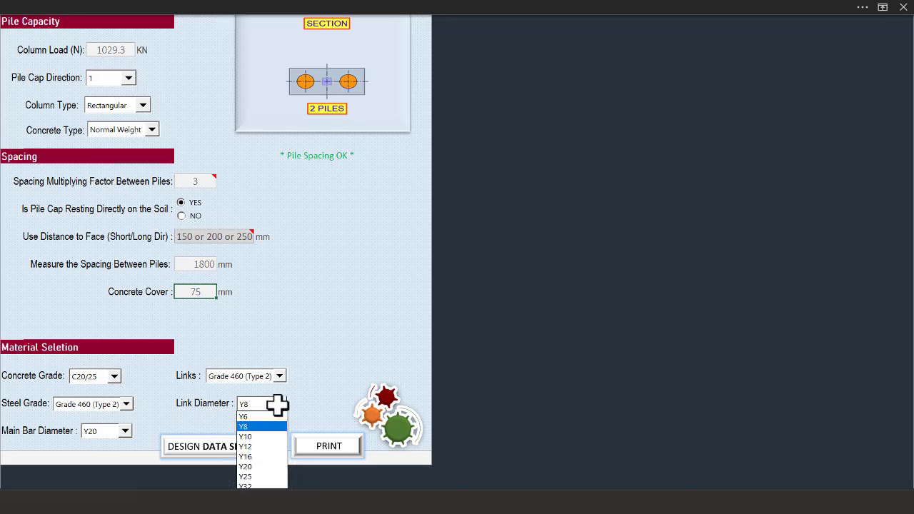
left_click(252, 436)
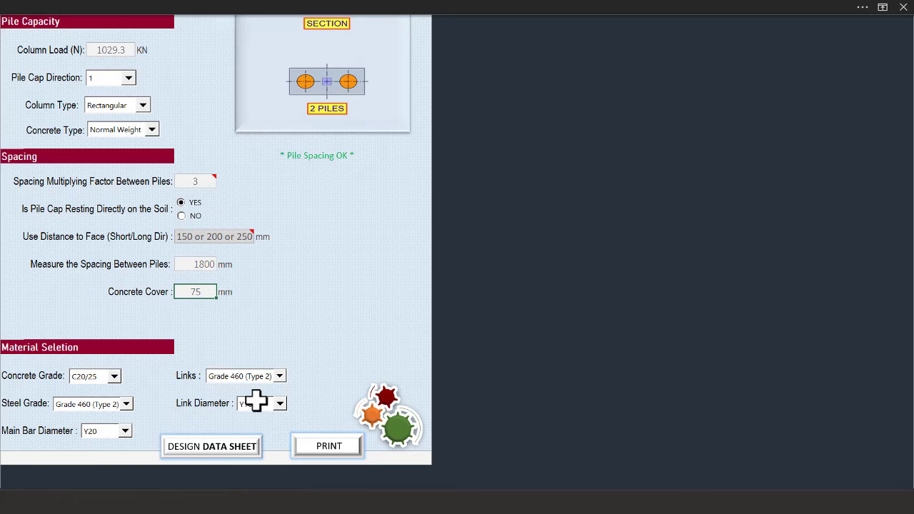
scroll(204, 359, "up", 3)
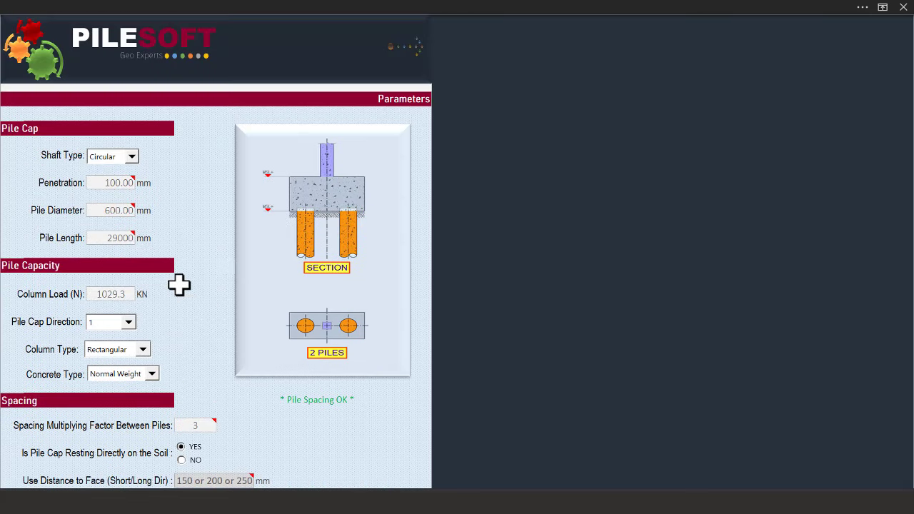
left_click(118, 294)
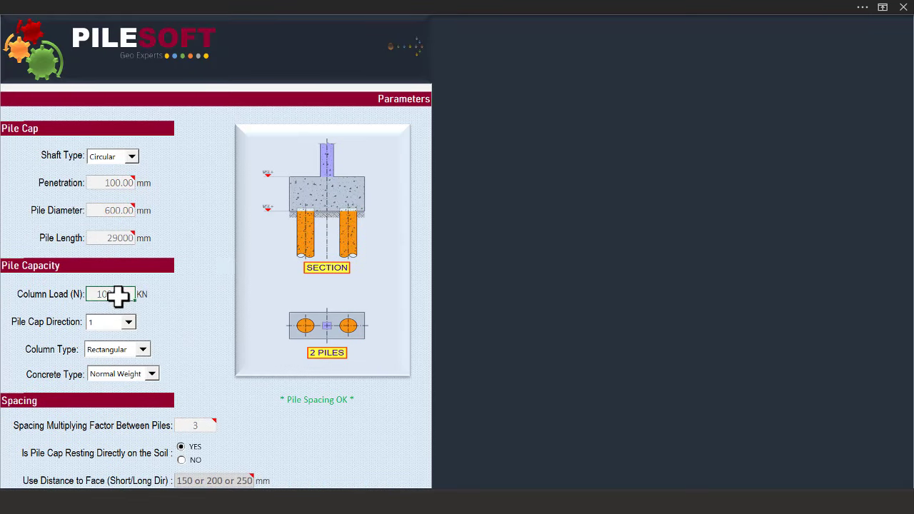
key("super")
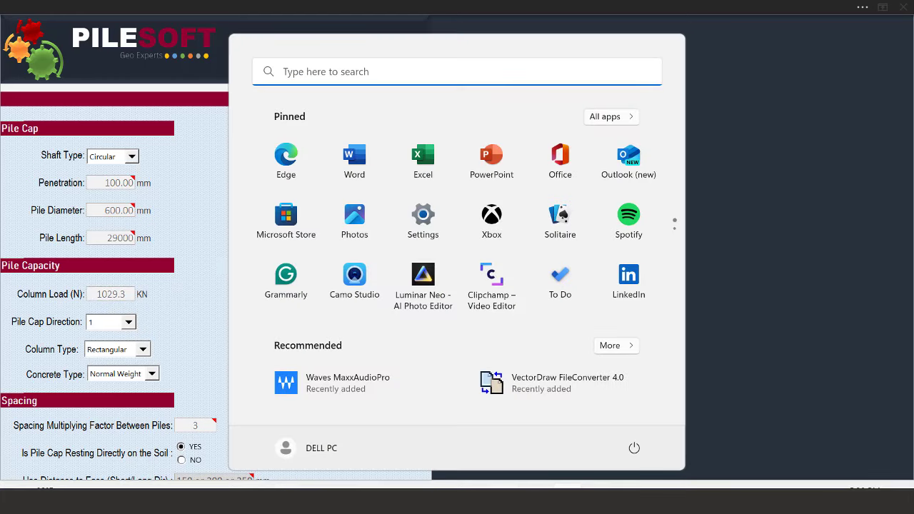
left_click(485, 483)
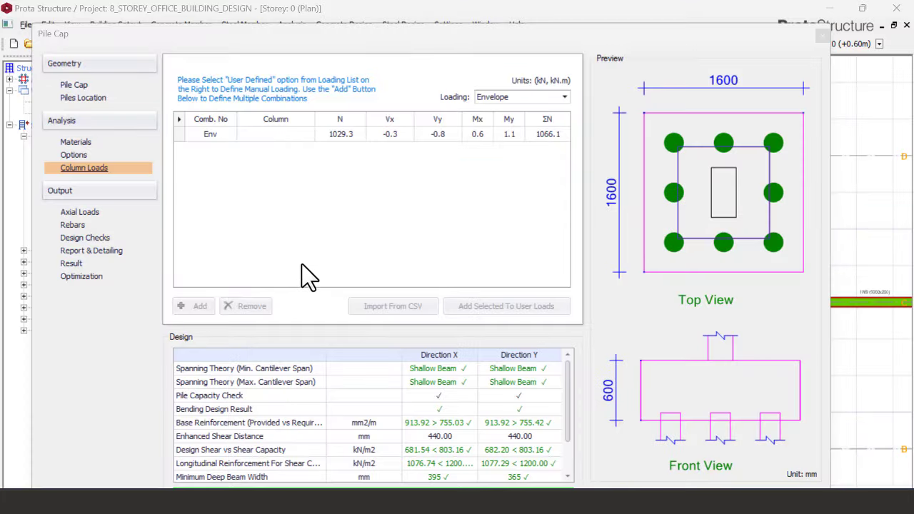
left_click(333, 134)
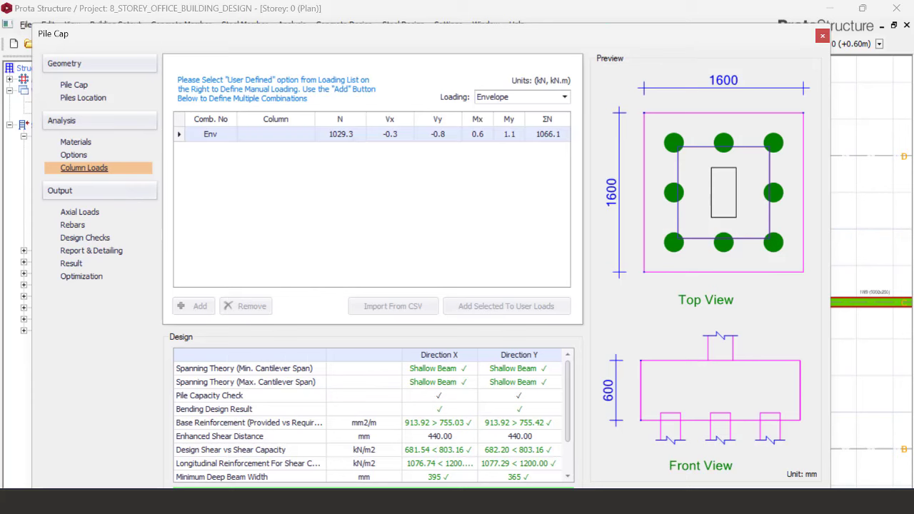
key("super")
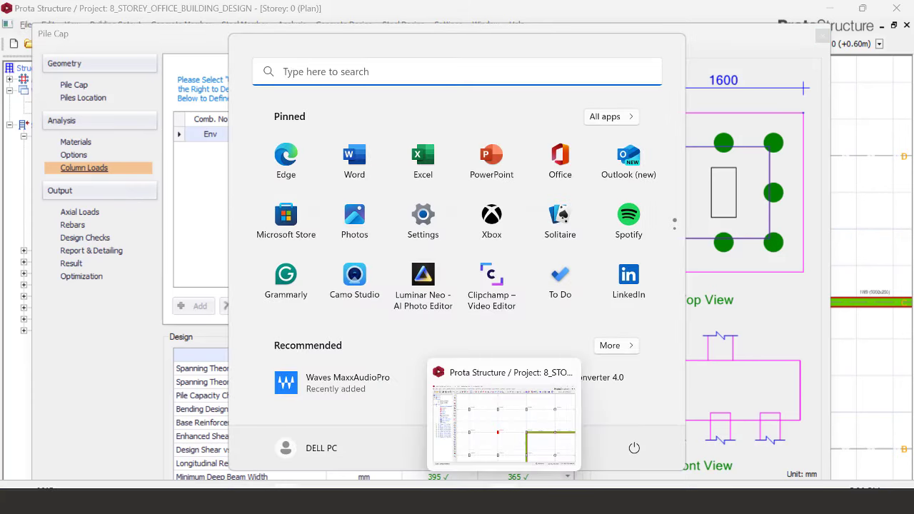
key("Escape")
key("super")
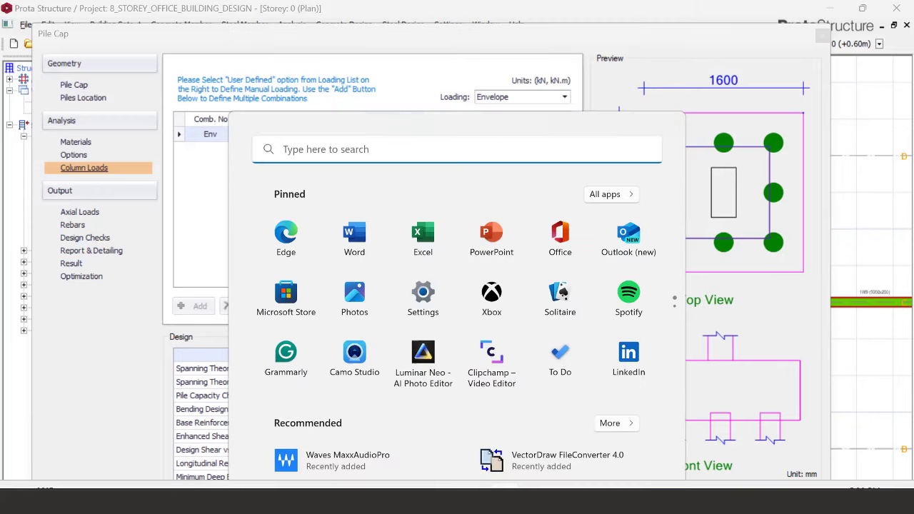
left_click(526, 475)
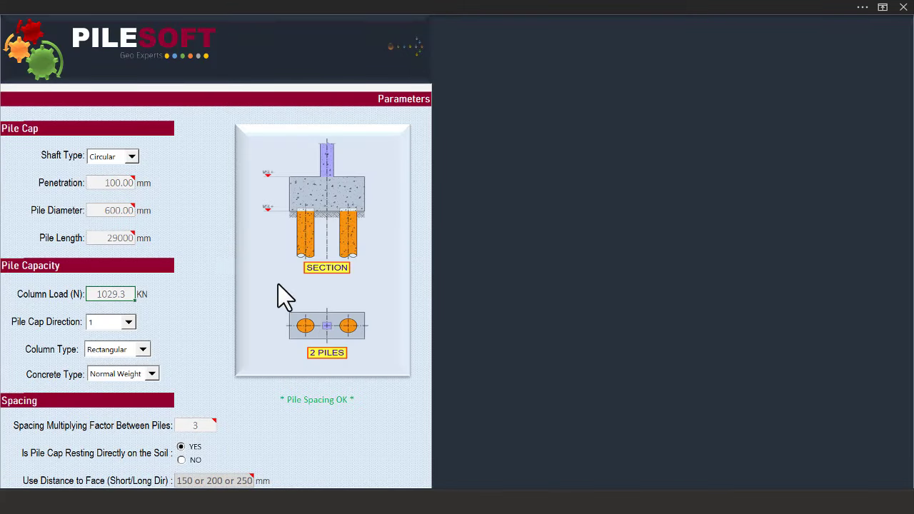
mouse_move(125, 239)
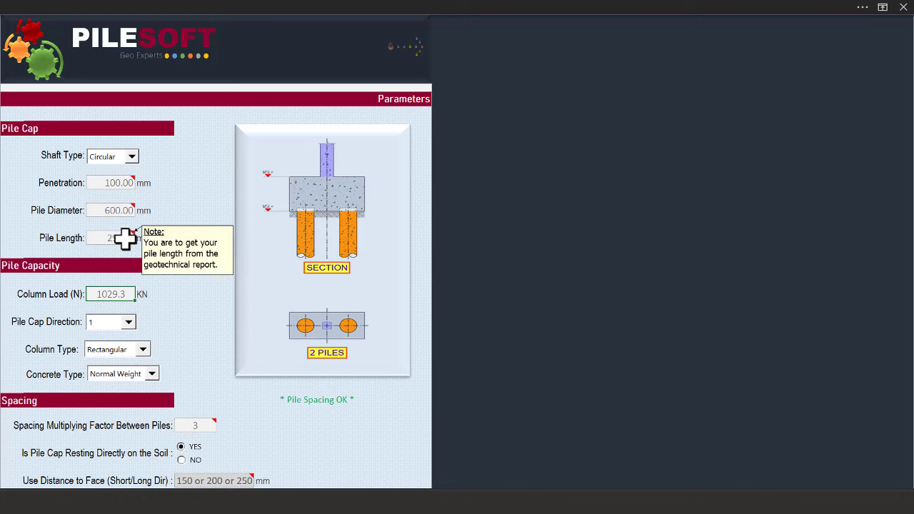
left_click(106, 296)
scroll(159, 279, "down", 3)
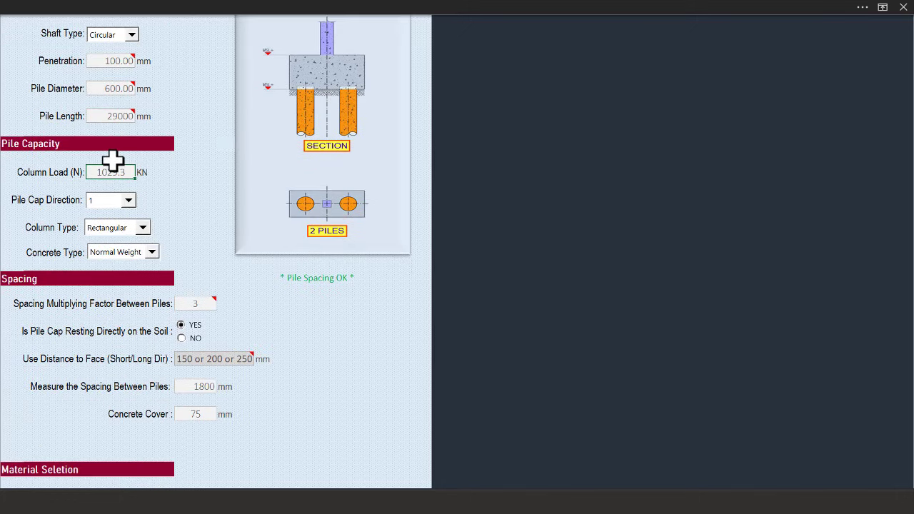
scroll(194, 344, "down", 4)
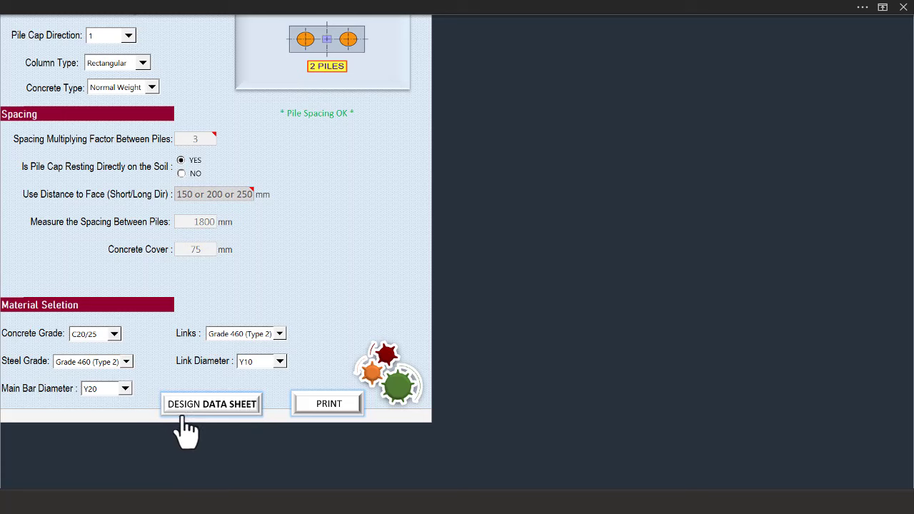
Generate the PileSOFT design data sheet, then review the Prota pile cap geometry and column loads
left_click(228, 405)
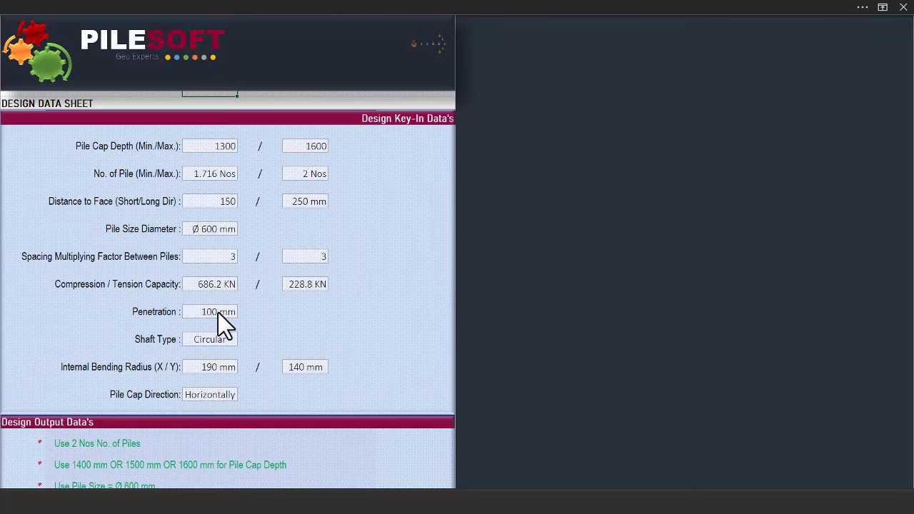
scroll(214, 207, "down", 4)
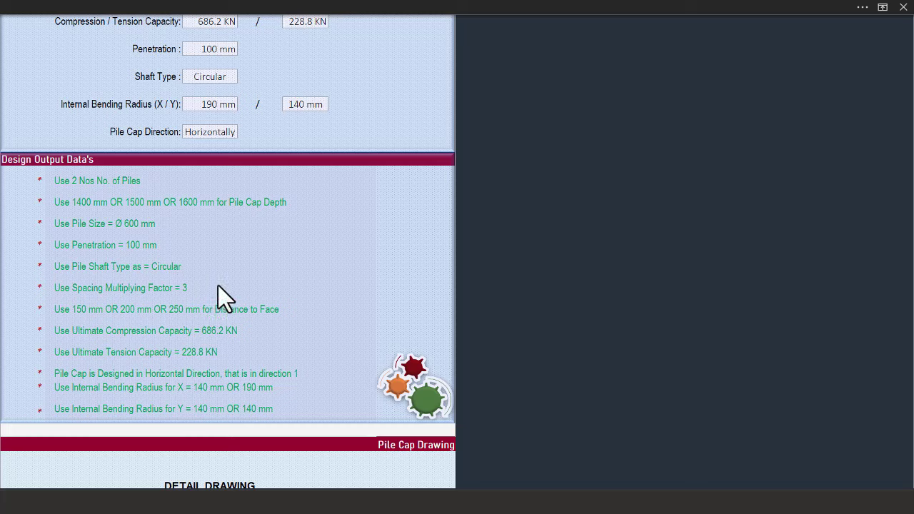
key("super")
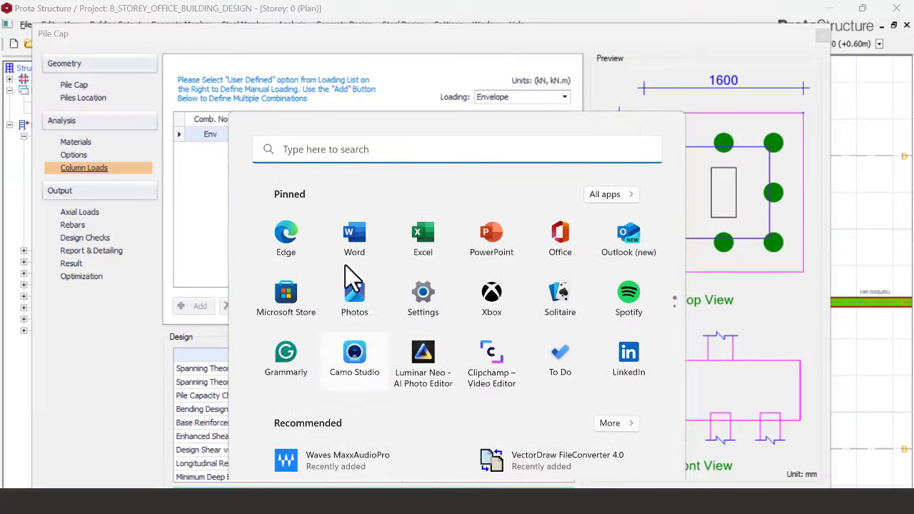
key("Escape")
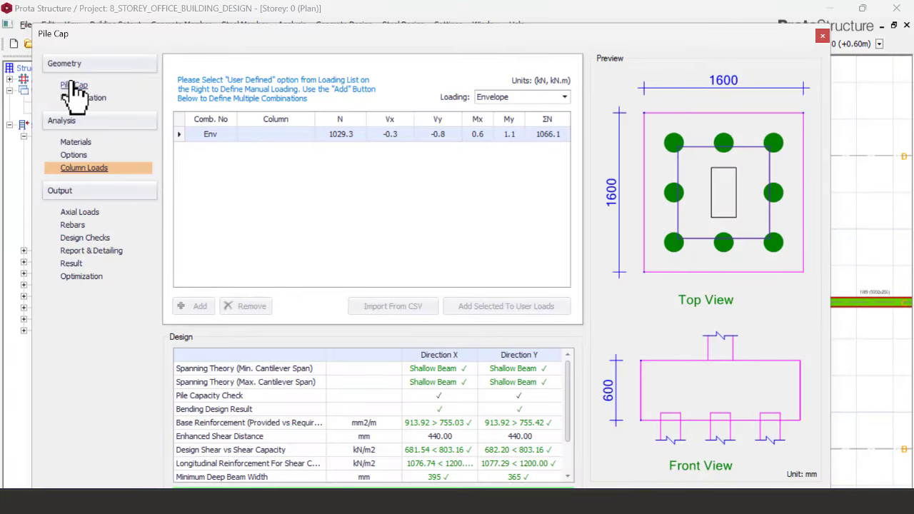
left_click(74, 85)
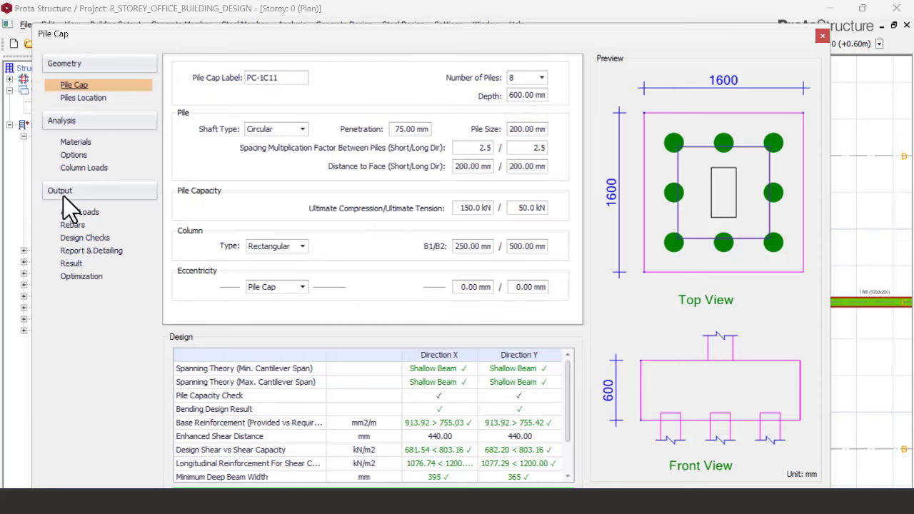
left_click(84, 168)
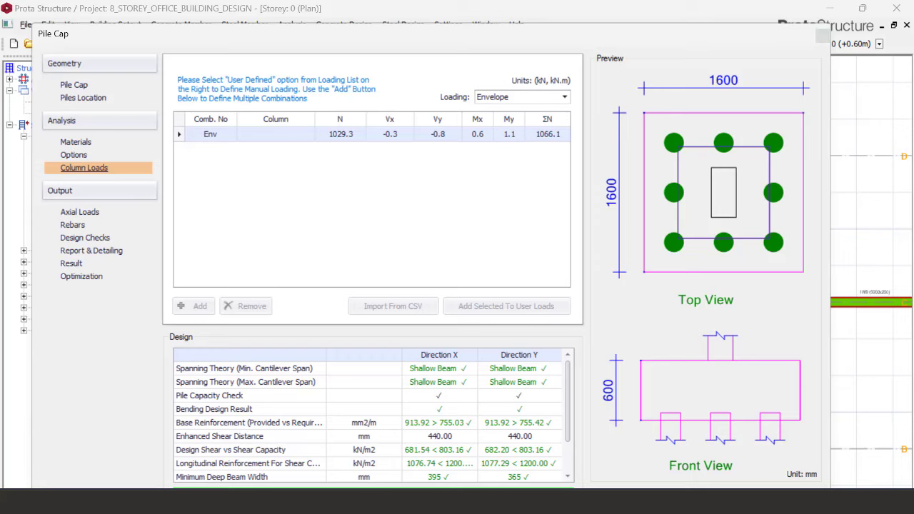
Minimize the subsoil report PDF and scroll PileSOFT down to the two-pile cap drawing
key("super")
left_click(601, 452)
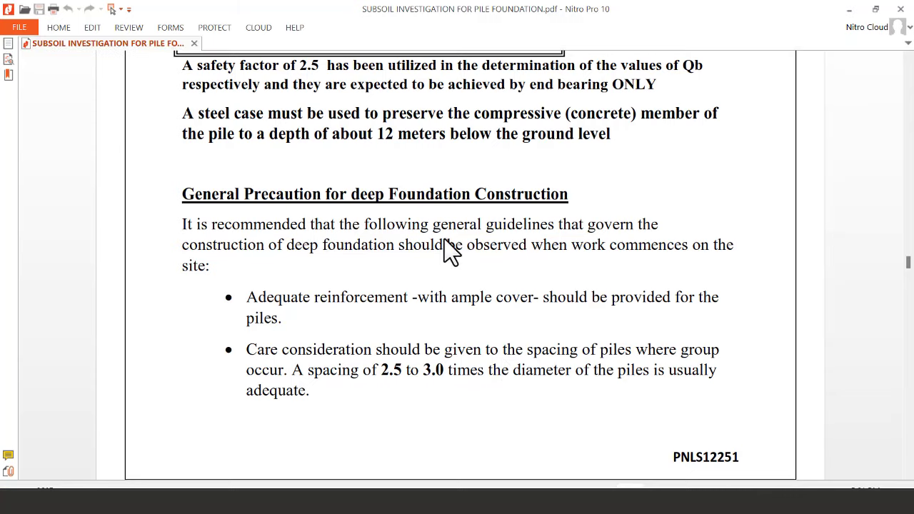
left_click(856, 17)
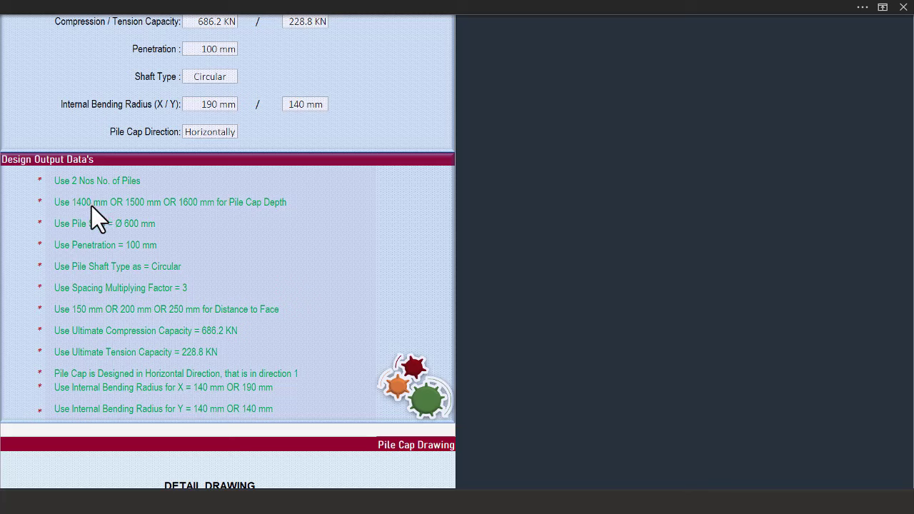
scroll(150, 251, "down", 8)
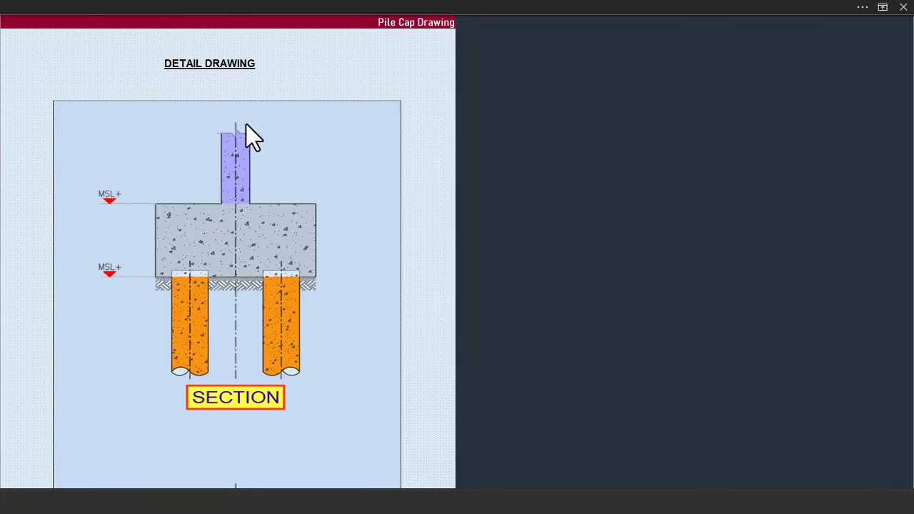
scroll(255, 207, "down", 5)
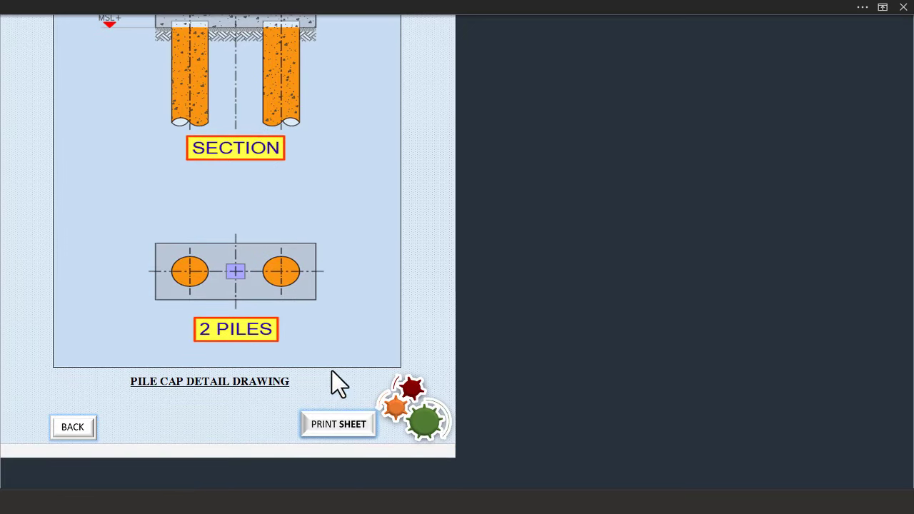
Print the design sheet to PDF, creating Desktop folder '8 STOREY BUILDING PILE FOUNDATION DESIGN'
left_click(334, 425)
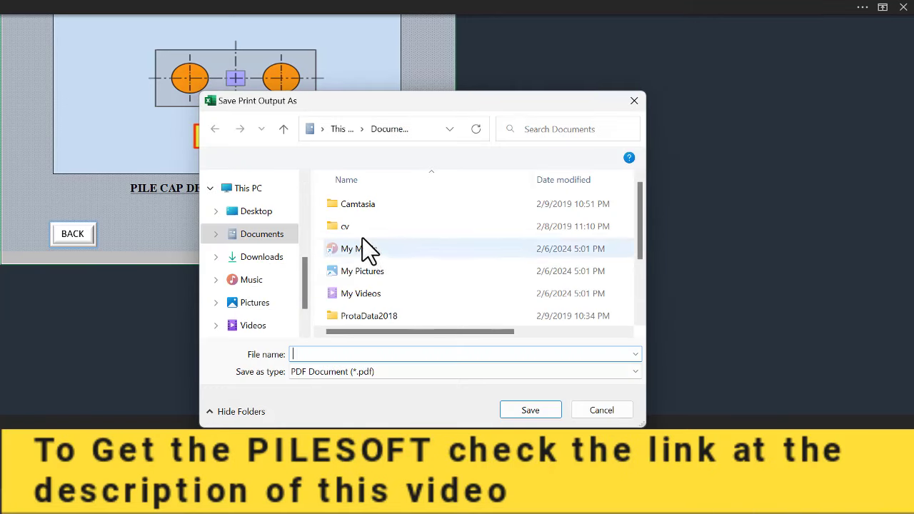
left_click(258, 212)
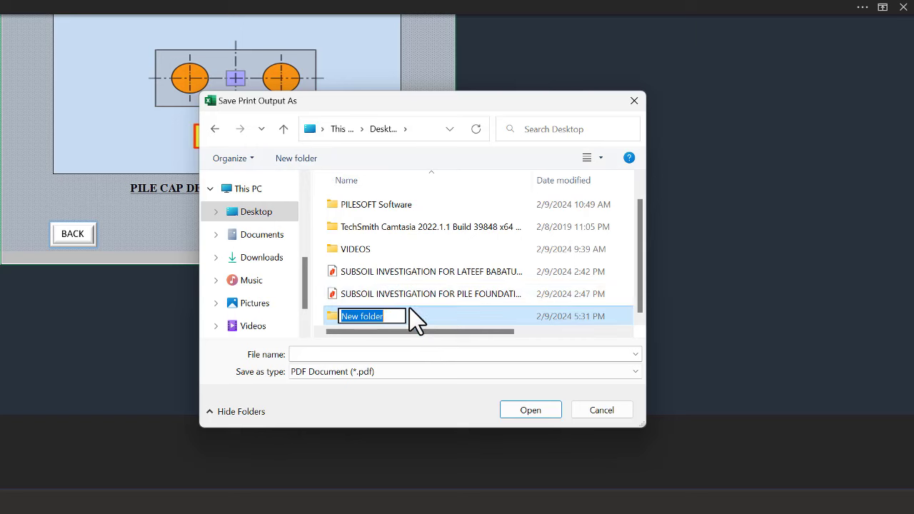
type("8")
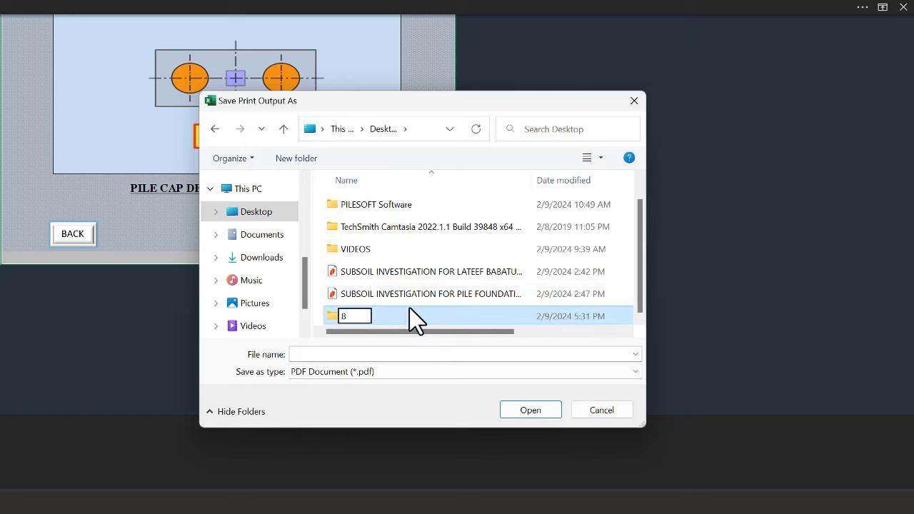
type(" STOREY")
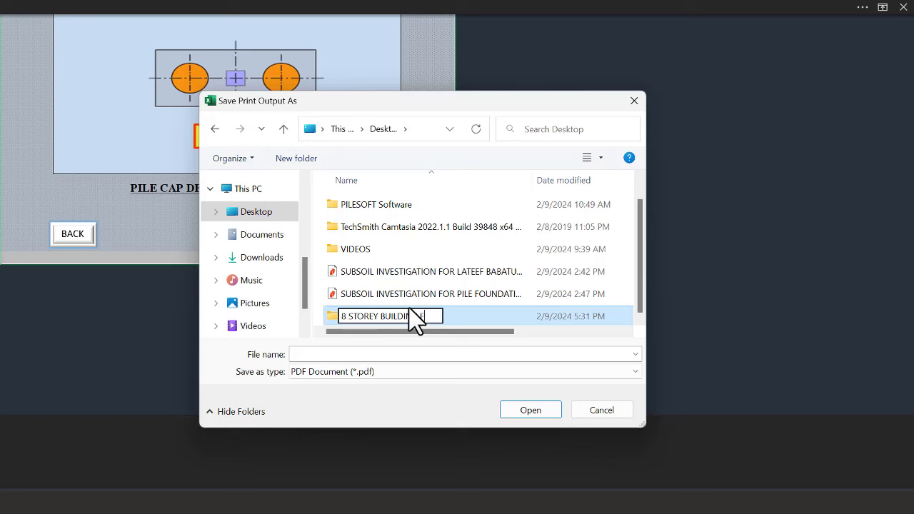
type("BUILDING FOUNDATION DESIGN")
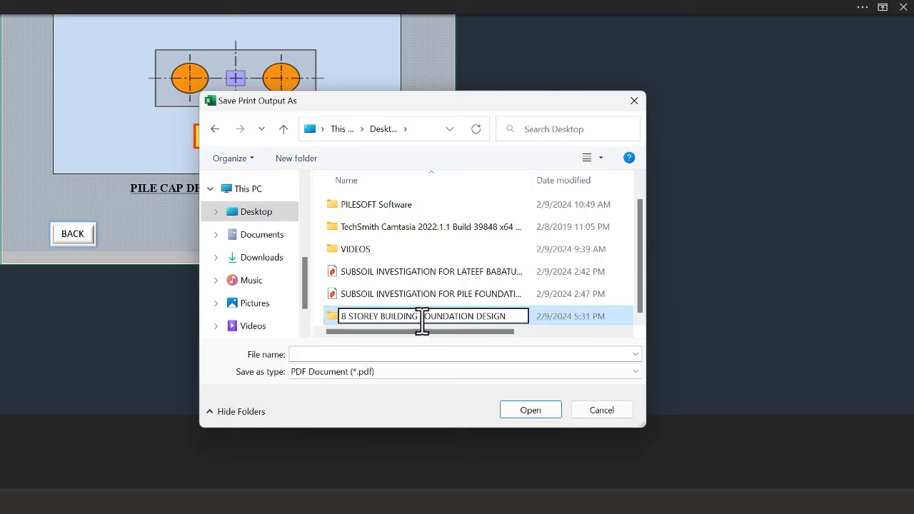
left_click(422, 315)
type("PILE")
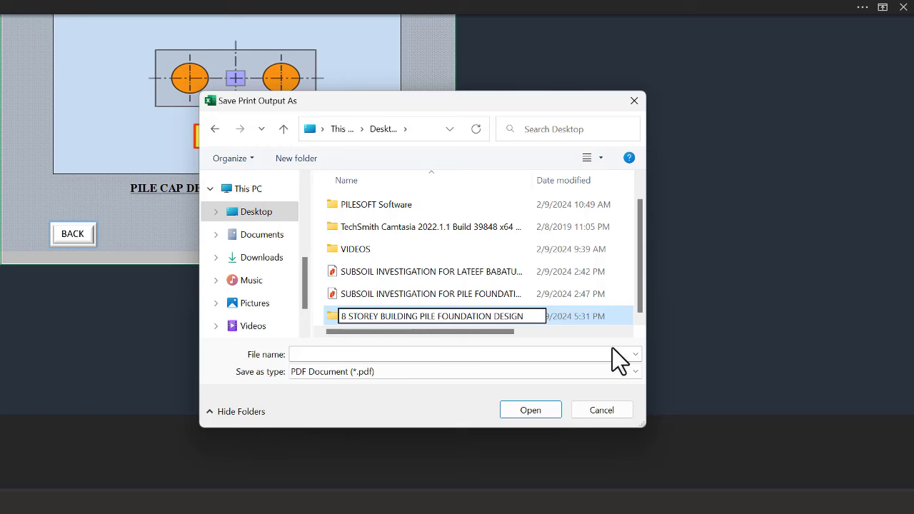
key("Return")
Open the new foundation design folder and select the existing file name for replacement
left_click(409, 316)
double_click(409, 316)
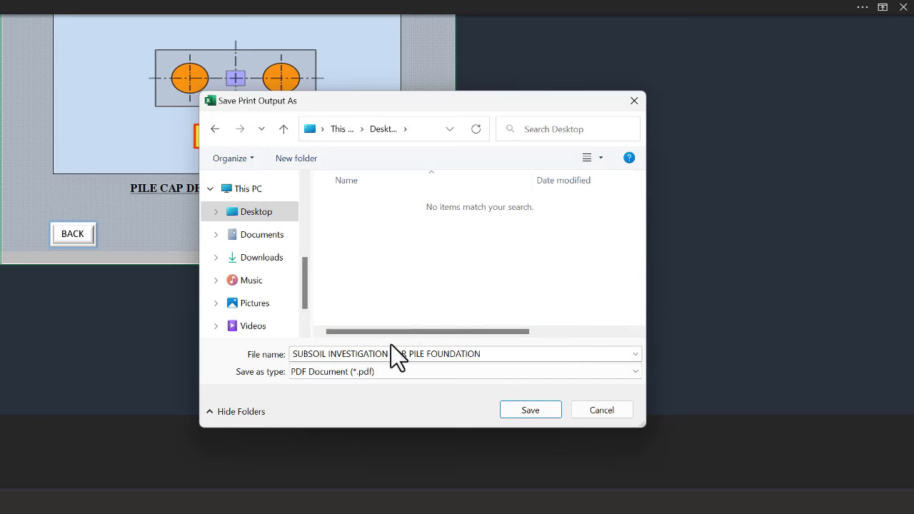
left_click(478, 357)
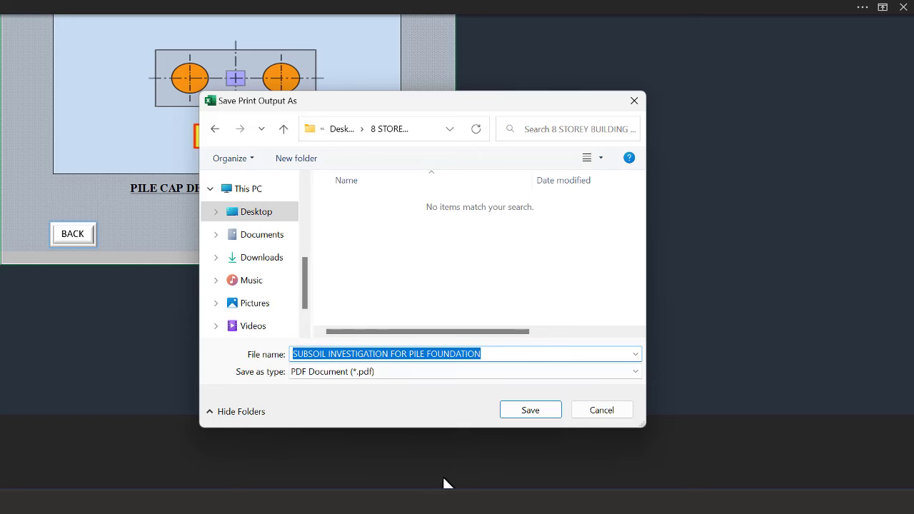
key("super")
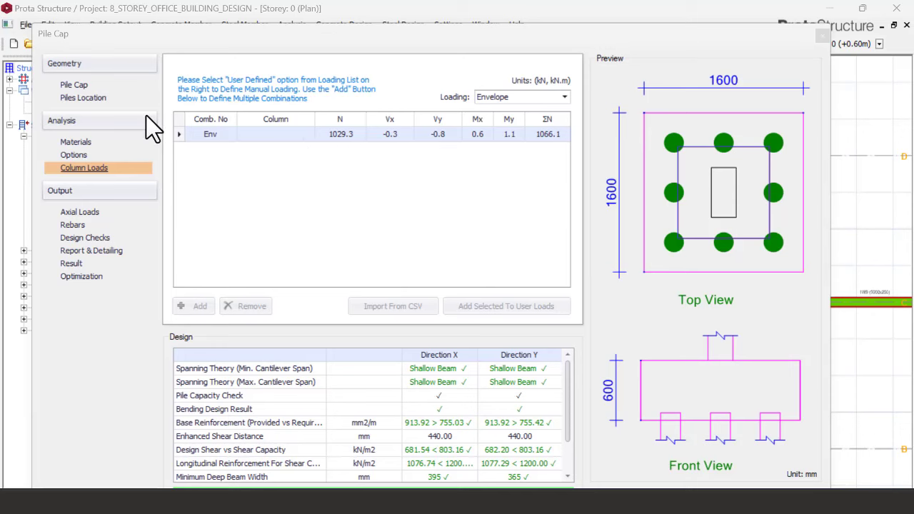
Copy the pile cap label PC-1C11 from the Pile Cap geometry page
left_click(74, 85)
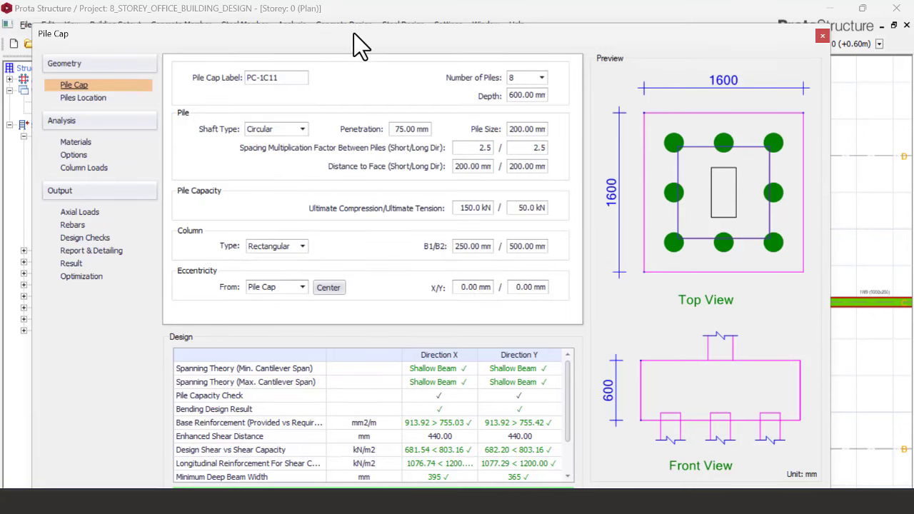
left_click_drag(353, 33, 422, 370)
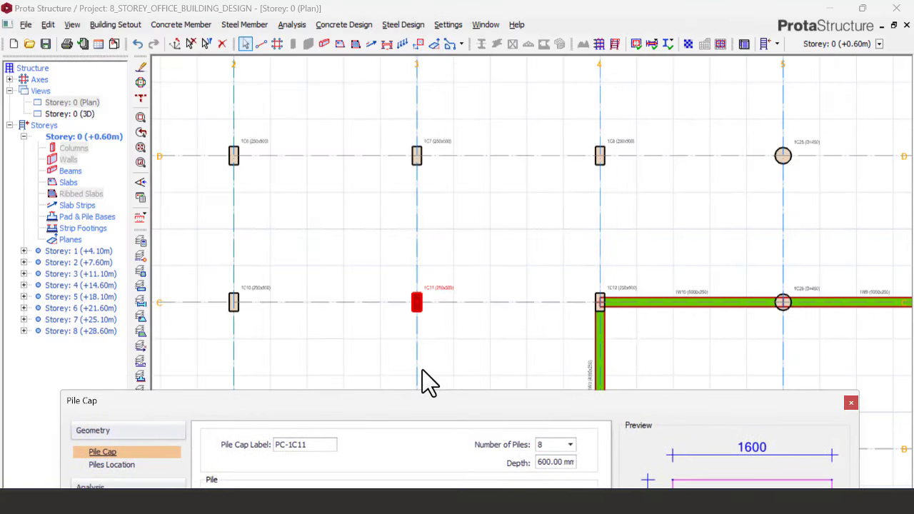
left_click_drag(421, 414, 432, 90)
left_click_drag(321, 120, 286, 120)
right_click(312, 120)
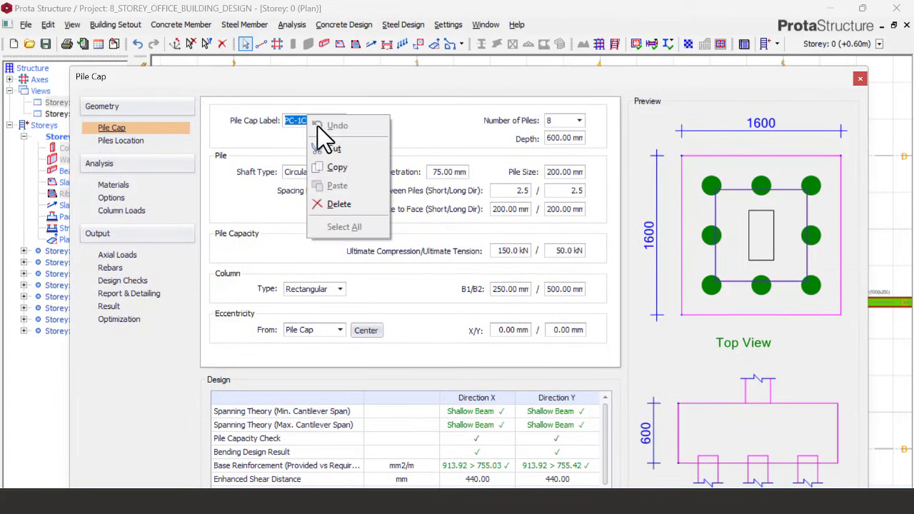
left_click(344, 168)
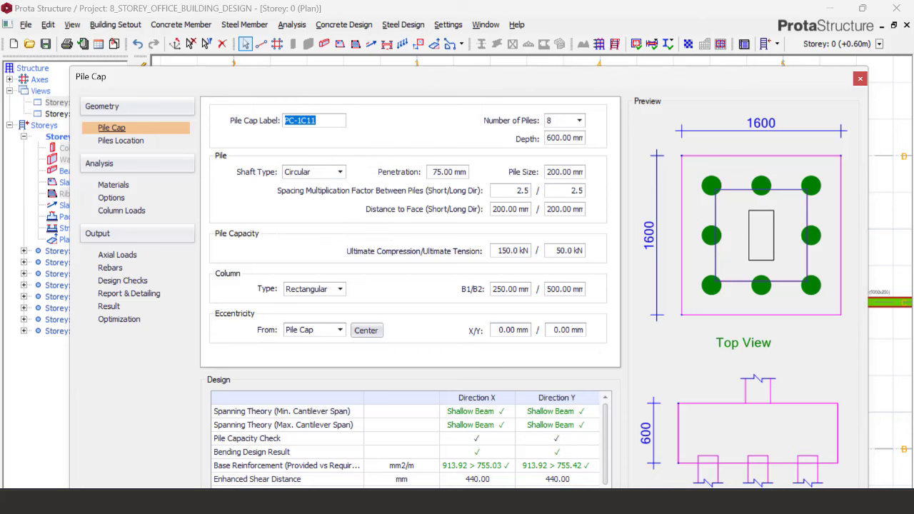
key("super")
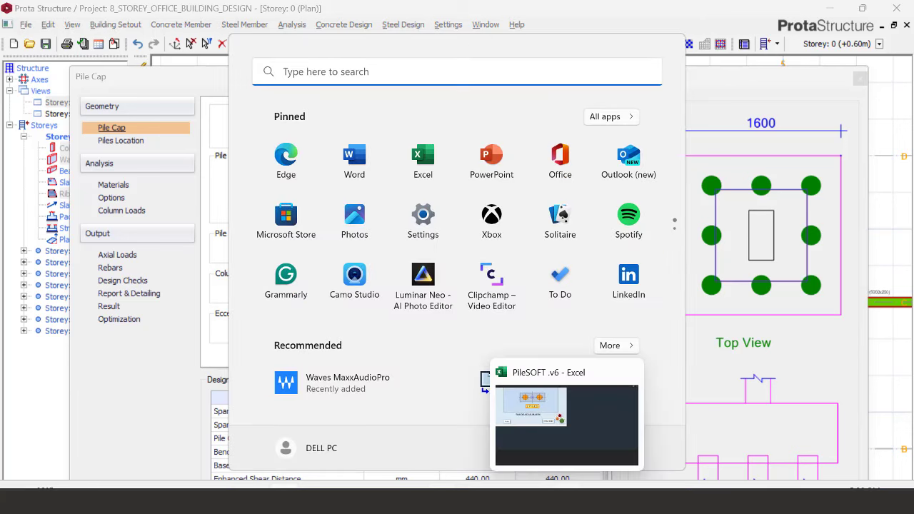
left_click(571, 502)
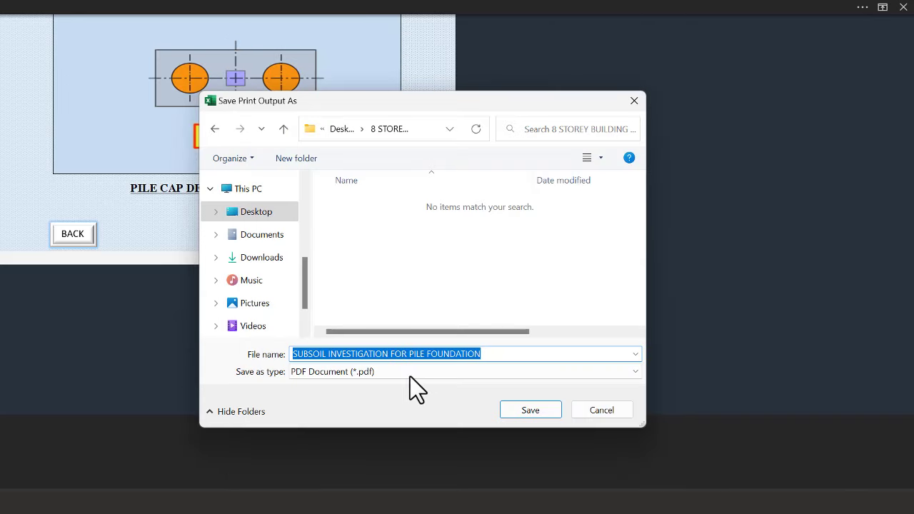
Paste PC-1C11 as the PDF file name and save the design sheet
right_click(433, 353)
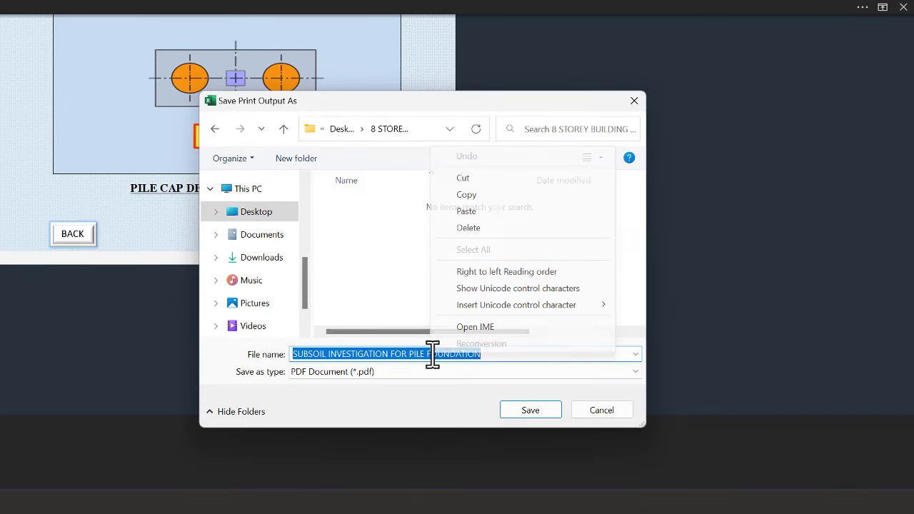
left_click(467, 211)
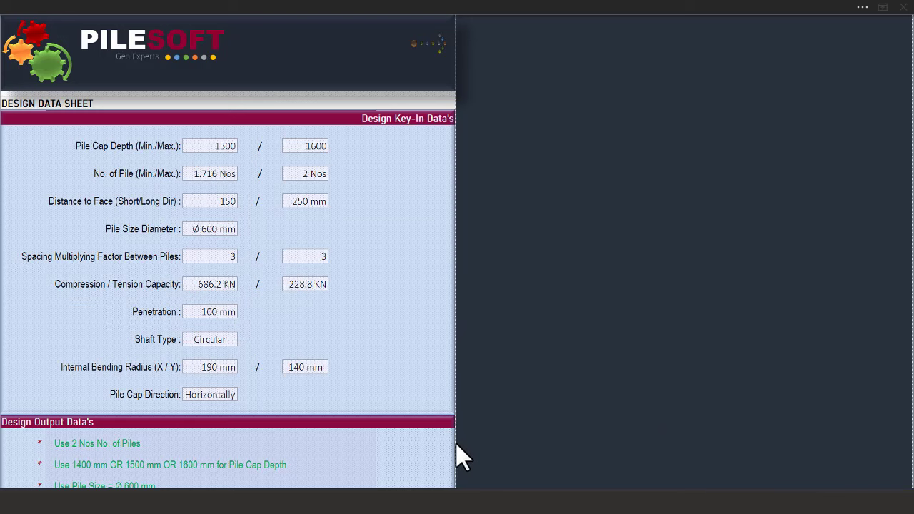
left_click(440, 487)
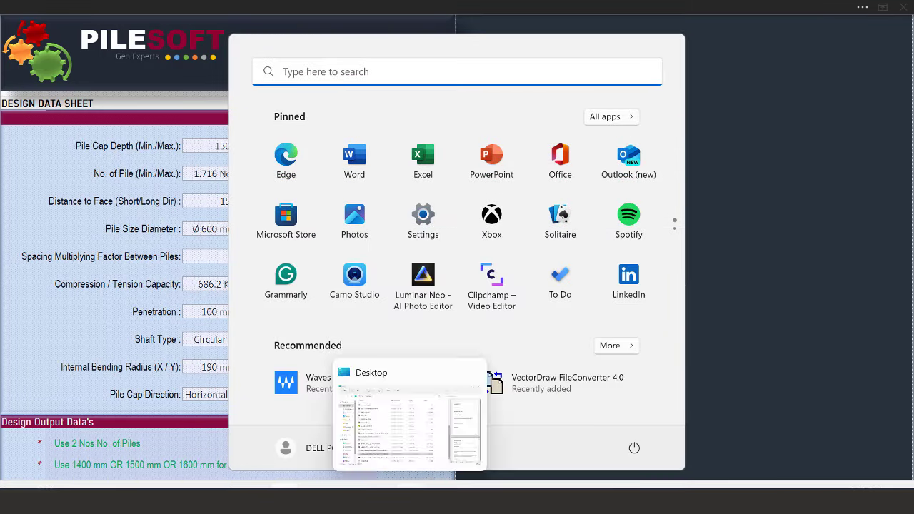
Open the Desktop folder 8 STOREY BUILDING PILE FOUNDATION DESIGN in File Explorer
left_click(350, 488)
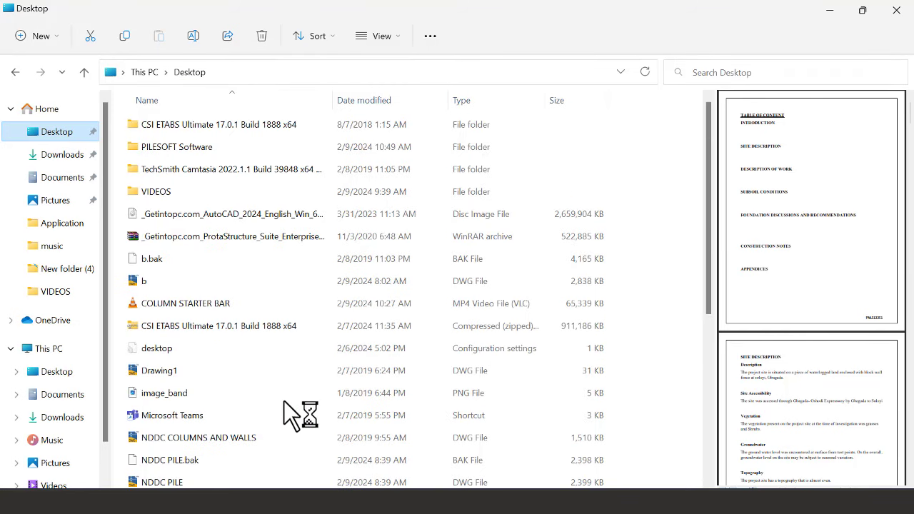
double_click(215, 125)
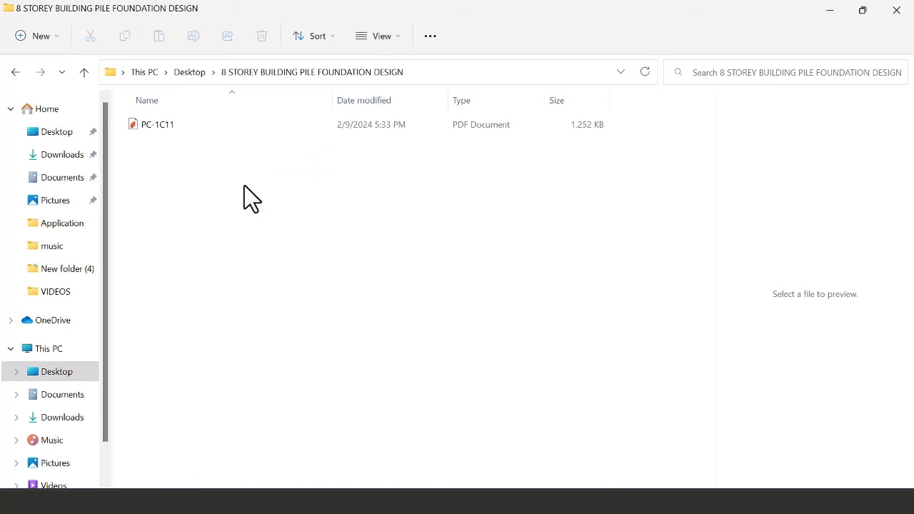
Open PC-1C11.pdf in Nitro Pro, review its pages, and restore it to a smaller window
left_click(186, 126)
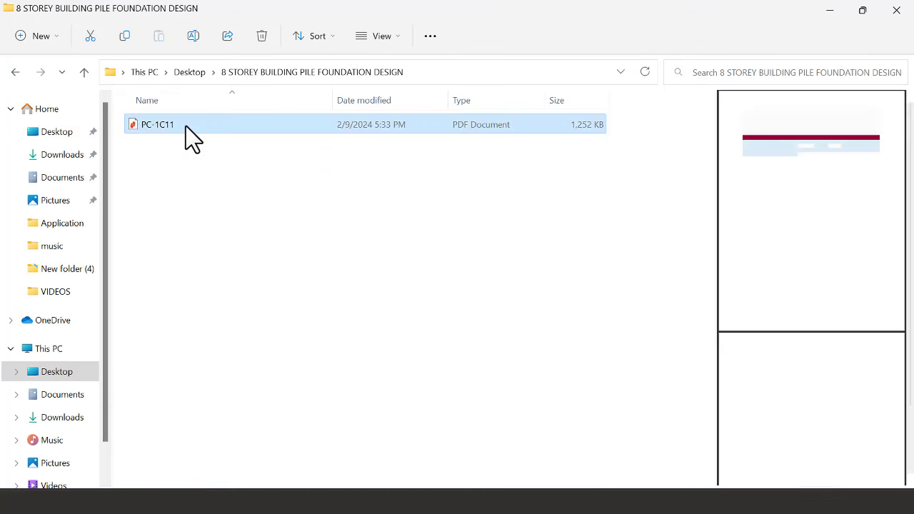
double_click(185, 126)
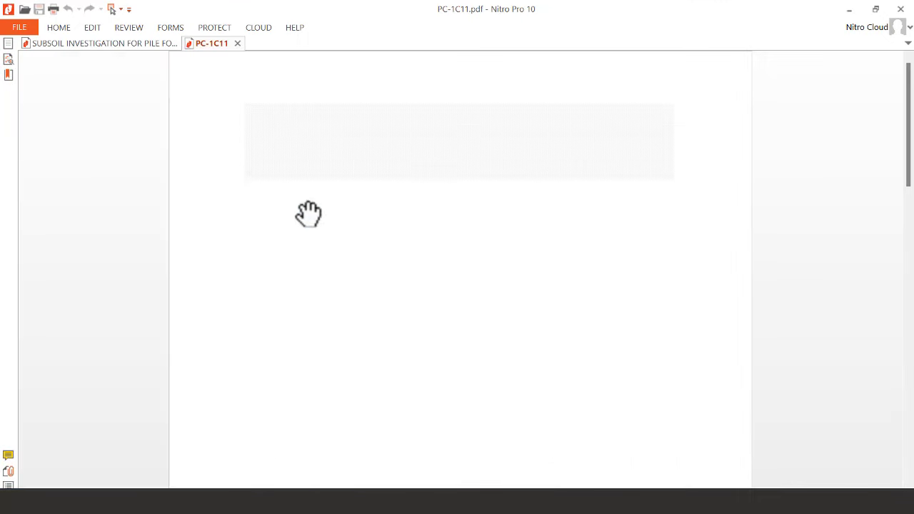
scroll(424, 273, "down", 3)
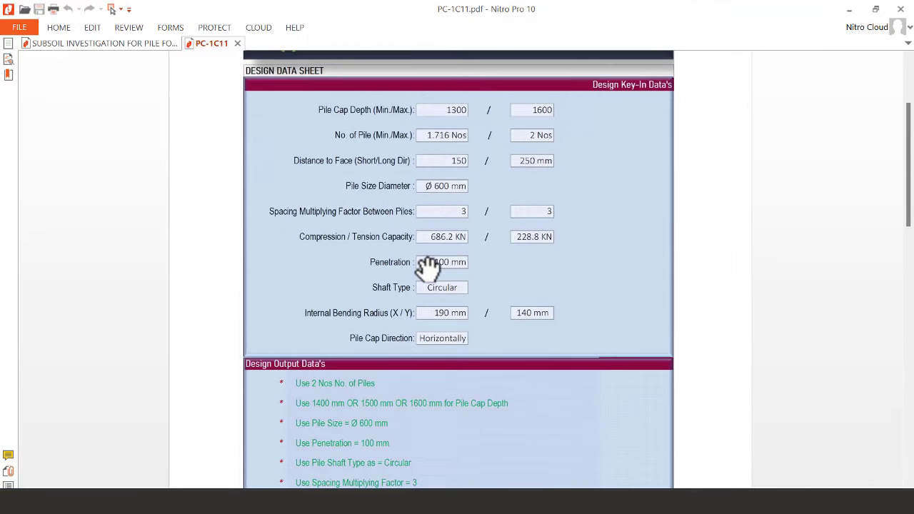
scroll(427, 268, "down", 5)
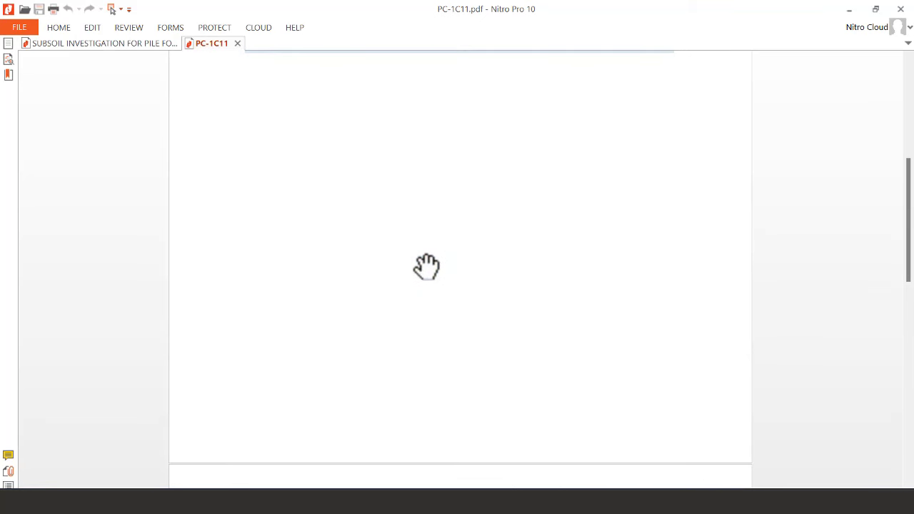
scroll(418, 271, "up", 1)
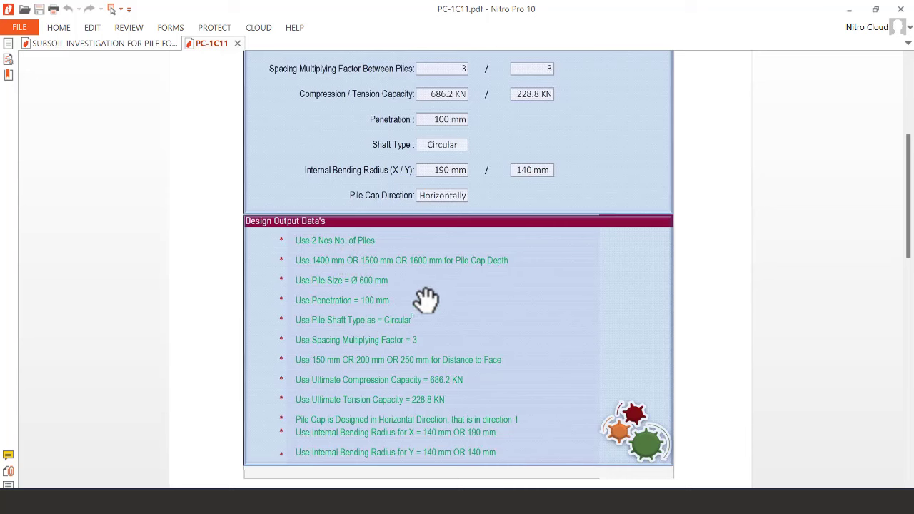
left_click_drag(685, 14, 422, 28)
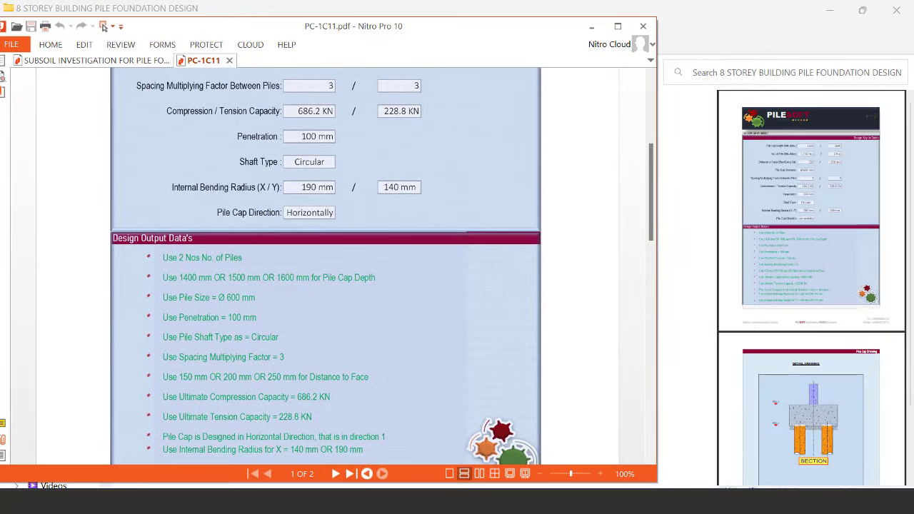
key("super")
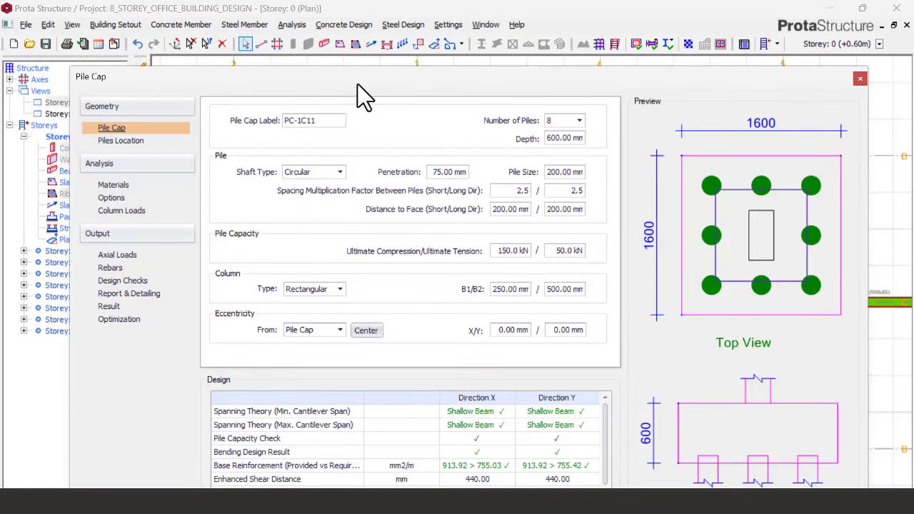
left_click_drag(358, 85, 440, 59)
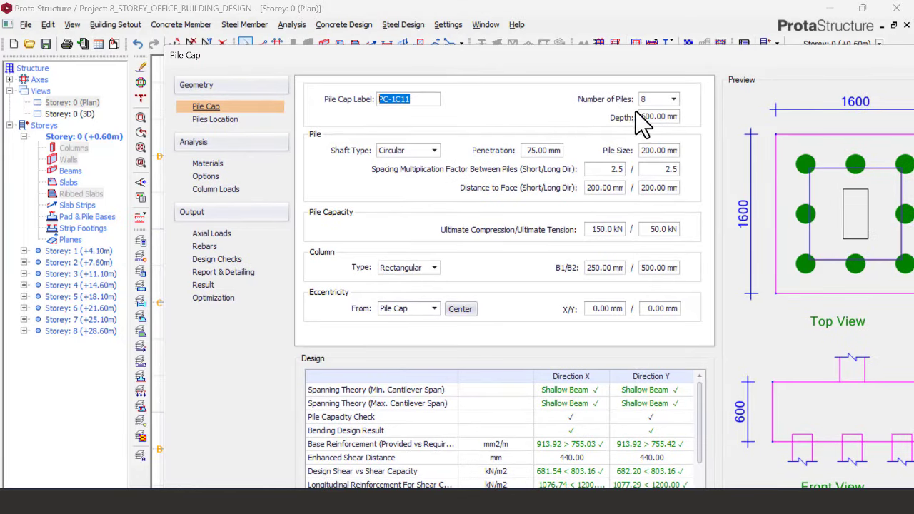
left_click_drag(531, 57, 435, 45)
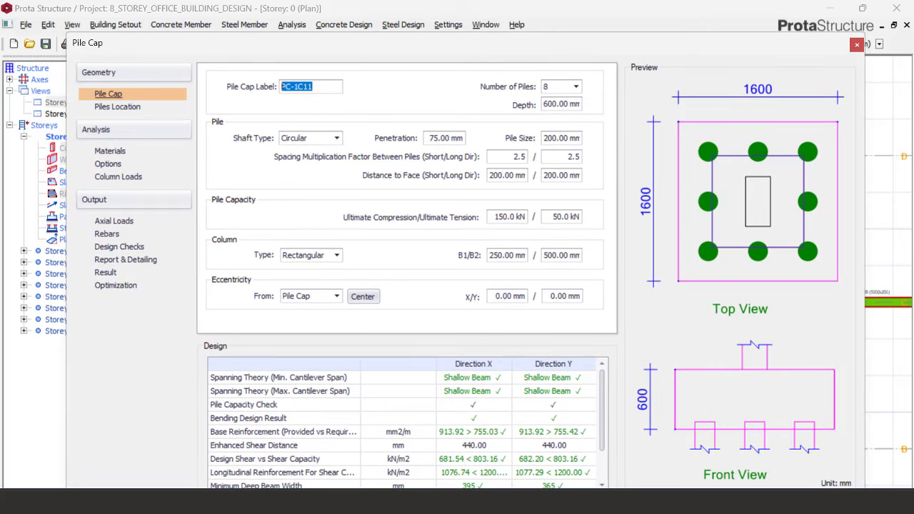
key("super")
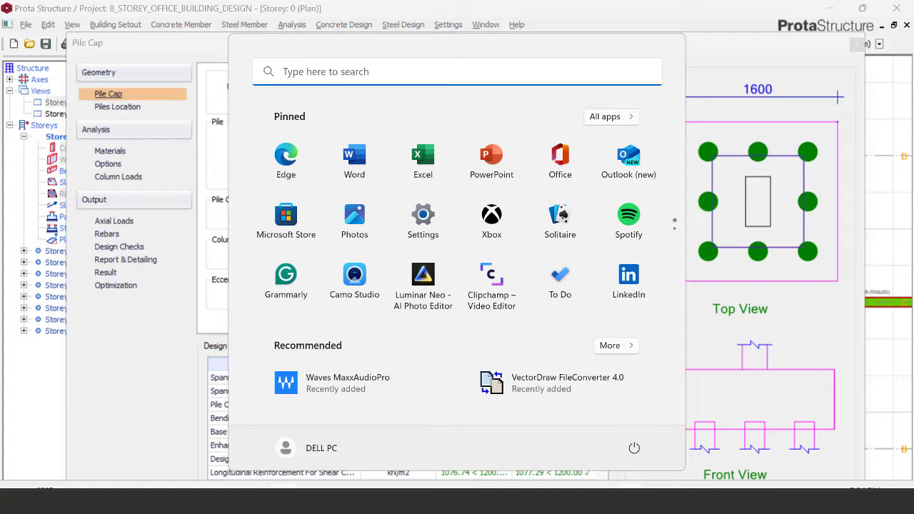
left_click(598, 503)
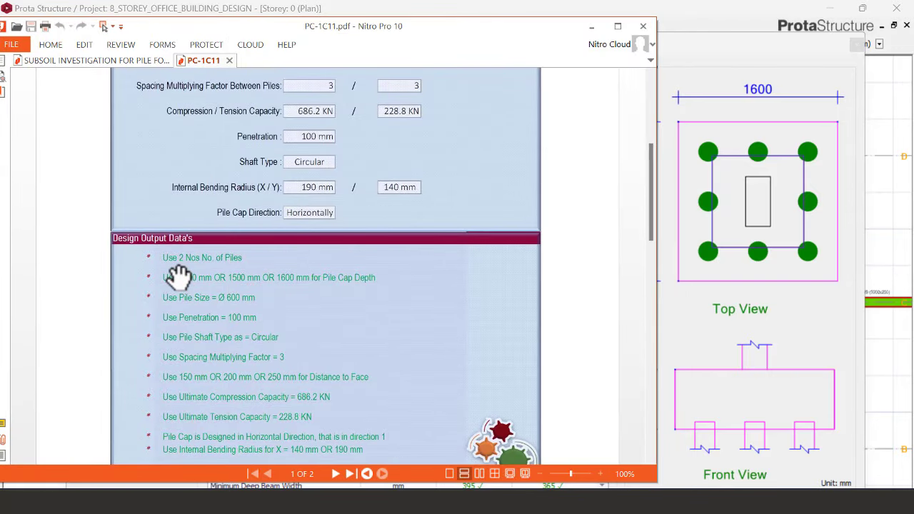
left_click_drag(341, 30, 280, 34)
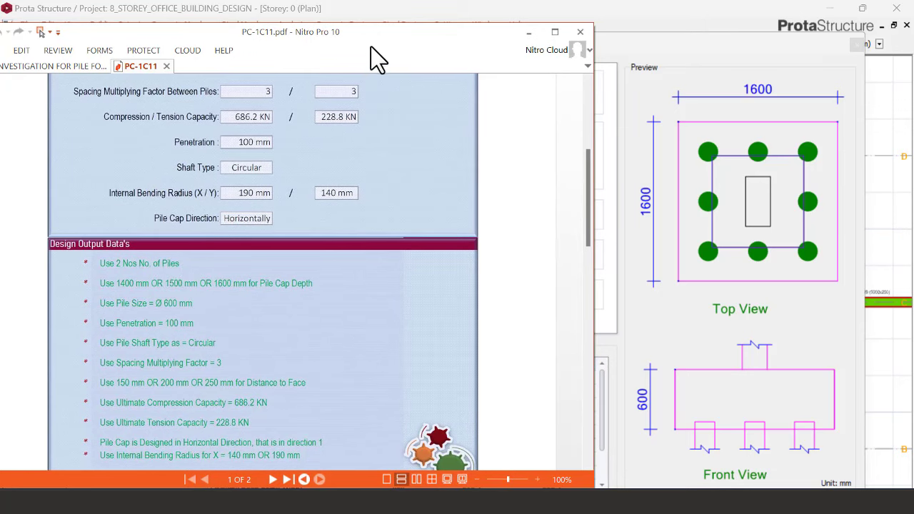
left_click_drag(463, 40, 468, 73)
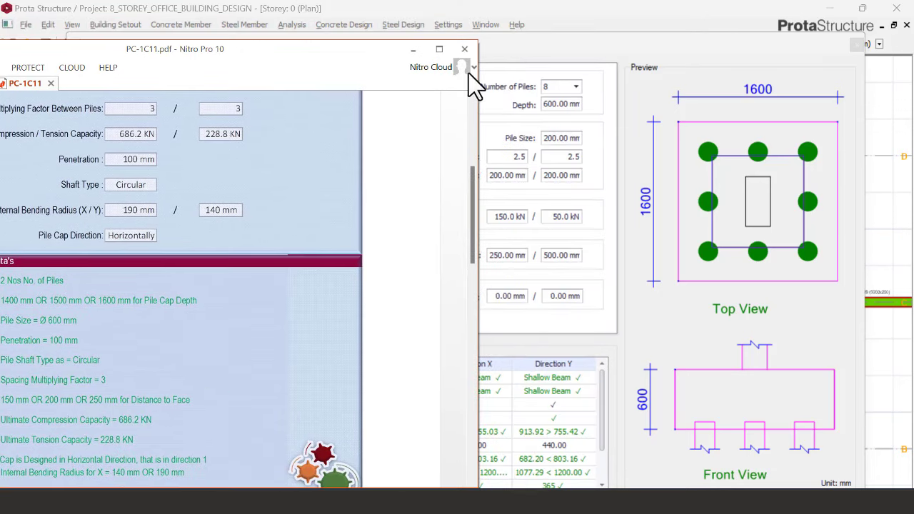
left_click(578, 94)
Set PC-1C11's number of piles to 2 and reveal the design status
left_click(576, 86)
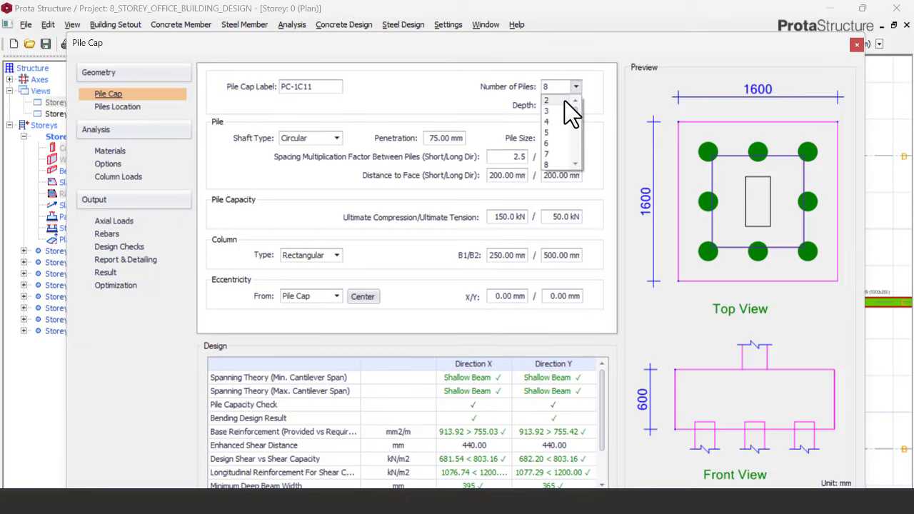
left_click(564, 100)
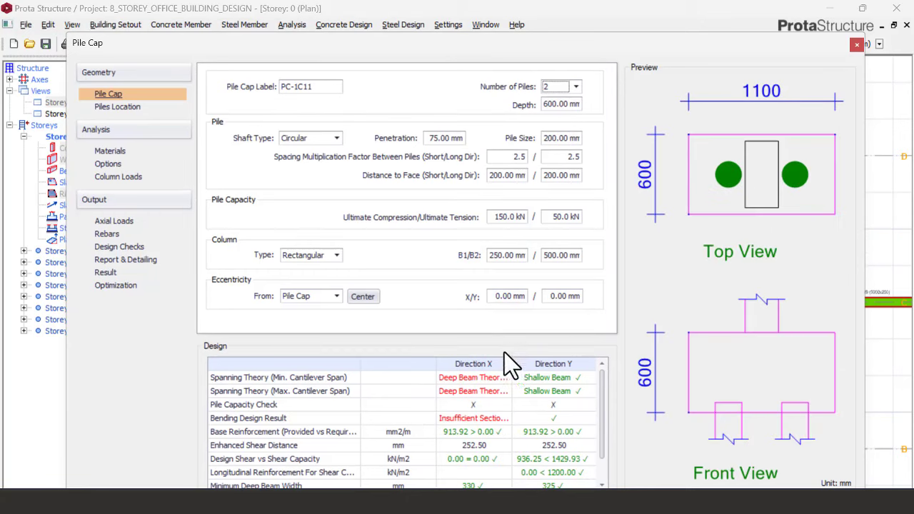
left_click_drag(455, 45, 460, 15)
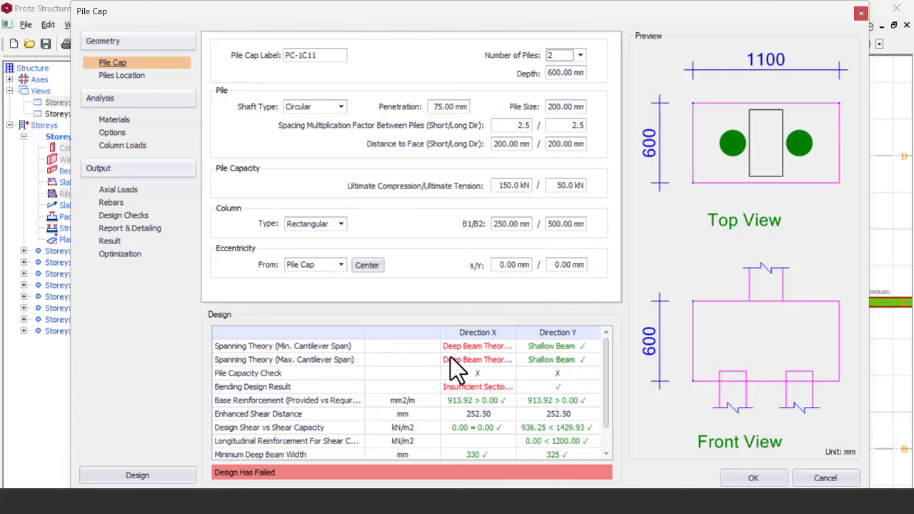
Compare against the PC-1C11 PDF report, then hide the PDF and File Explorer windows
key("super")
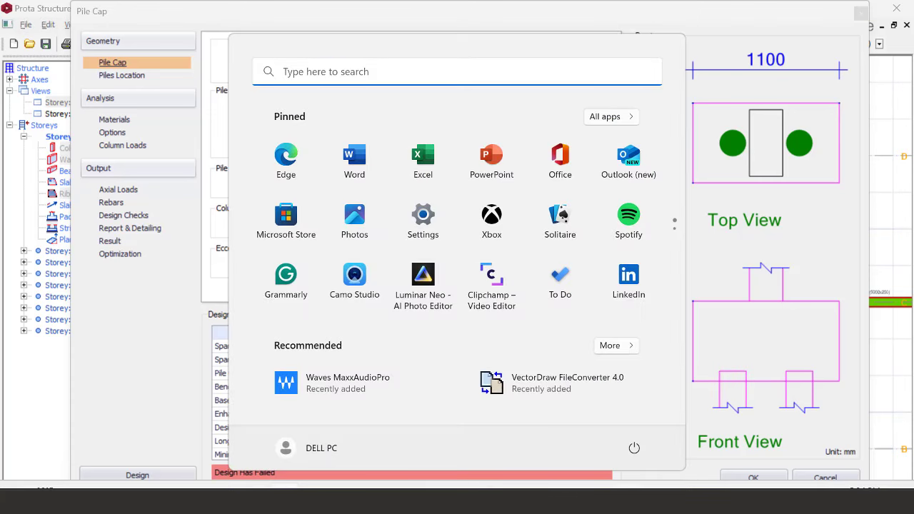
key("alt+Tab")
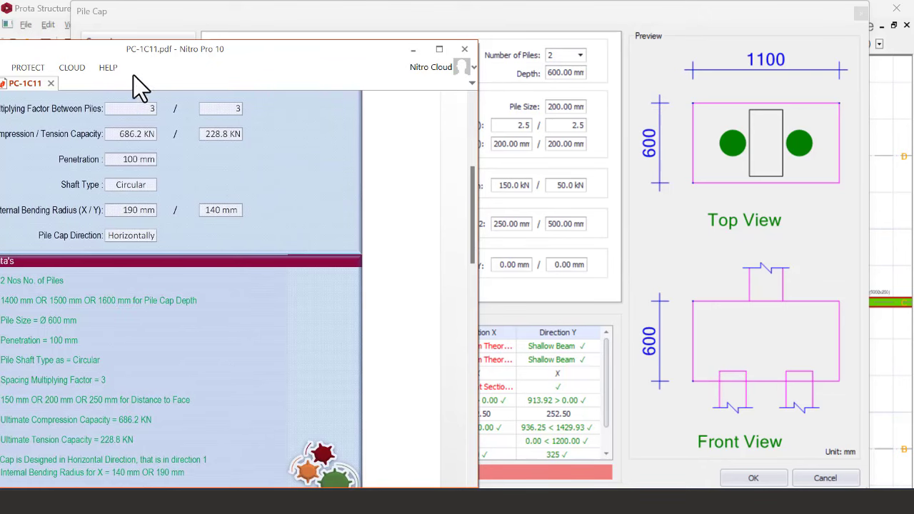
left_click_drag(141, 56, 227, 52)
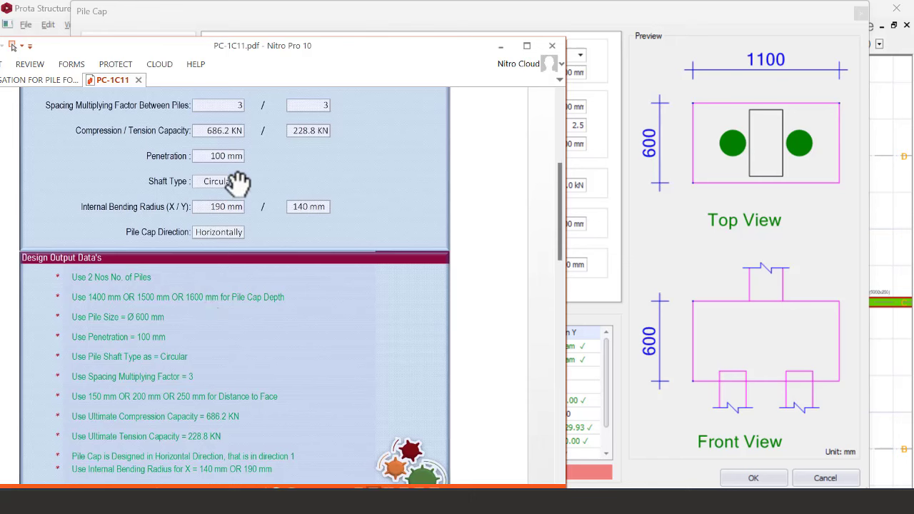
left_click(502, 47)
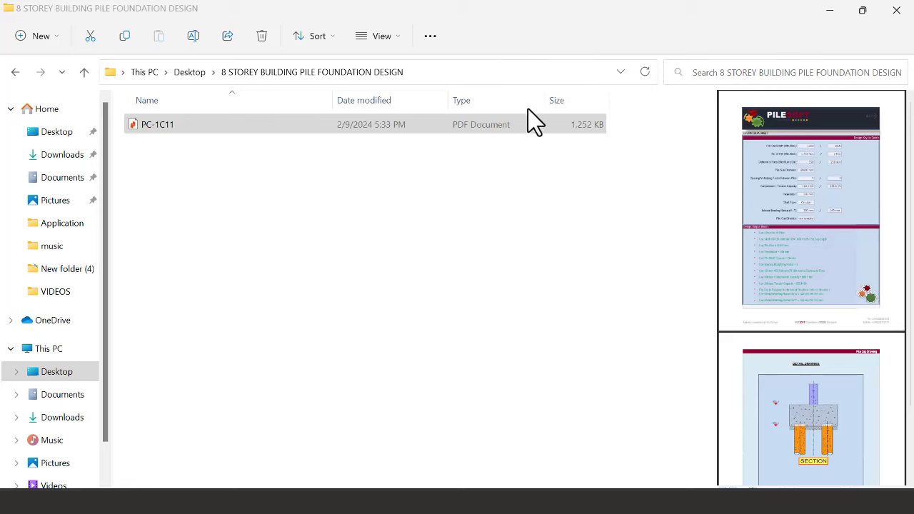
left_click(828, 12)
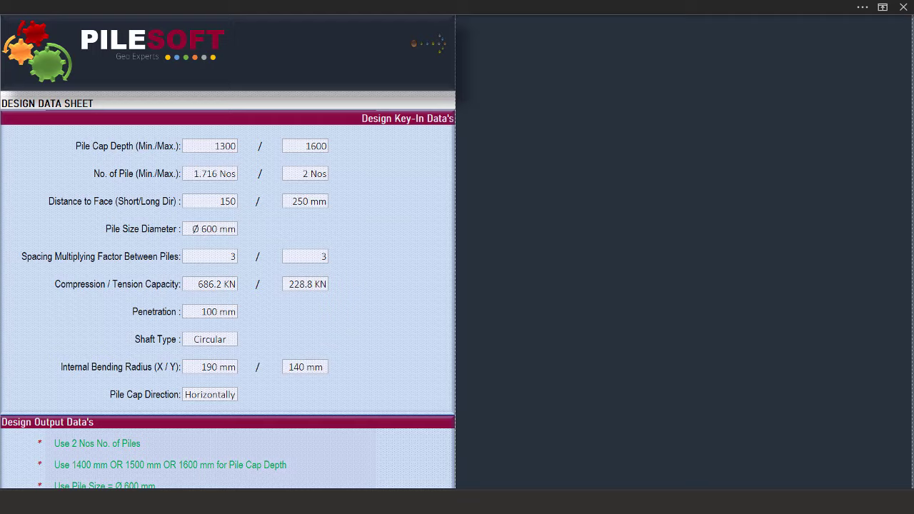
key("super")
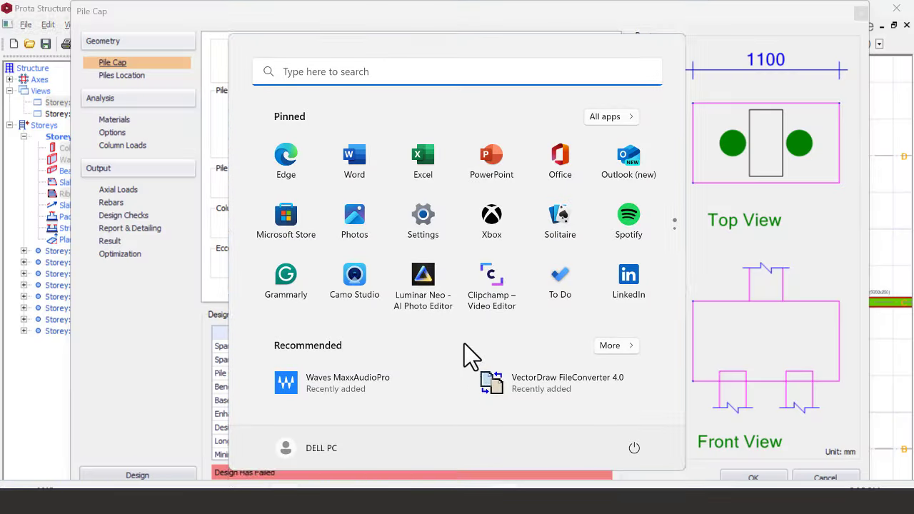
Set the PC-1C11 cap depth to 1400 mm and bring the PDF report forward
key("Escape")
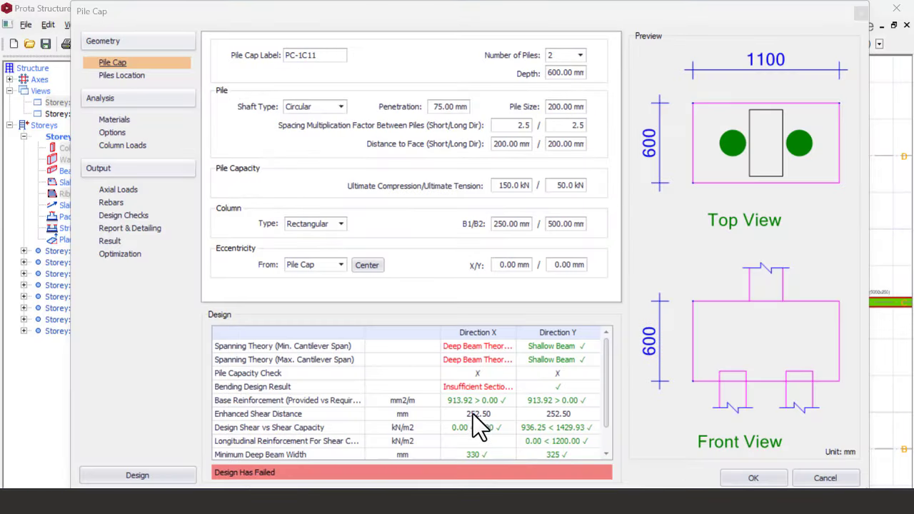
left_click(562, 73)
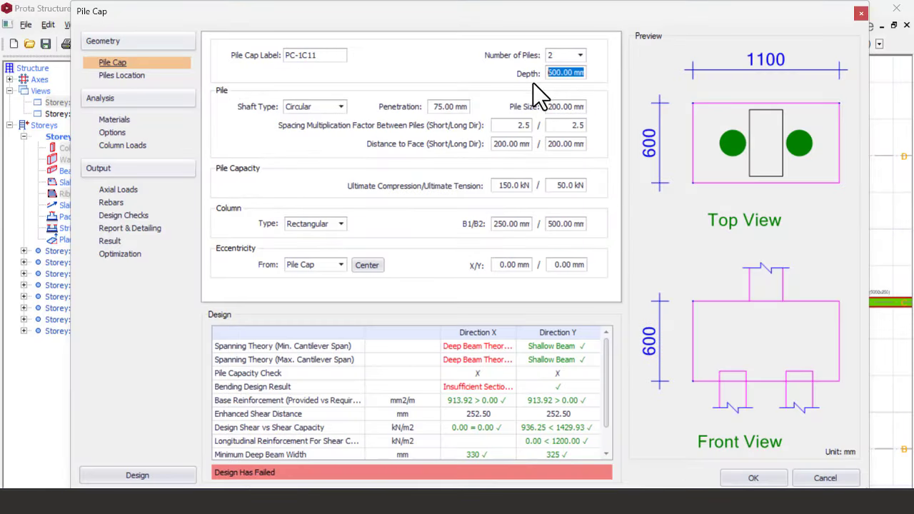
type("1100")
key("Tab")
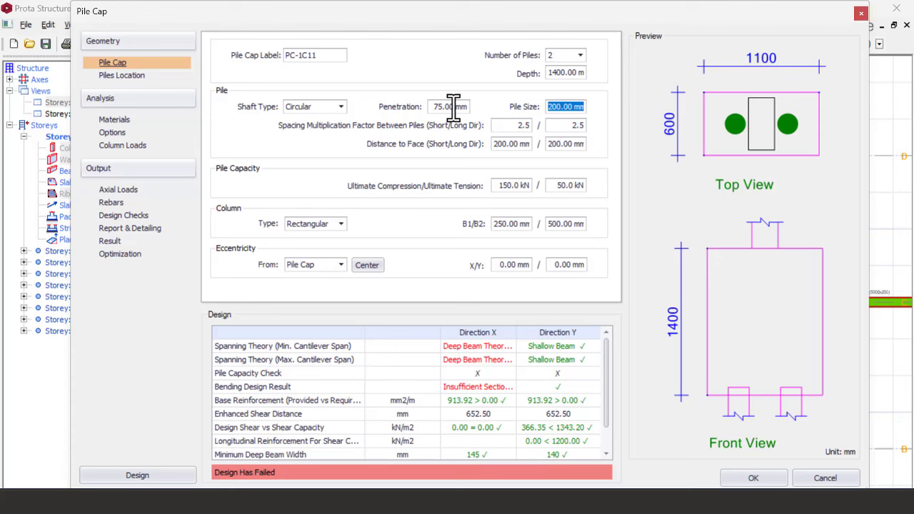
key("super")
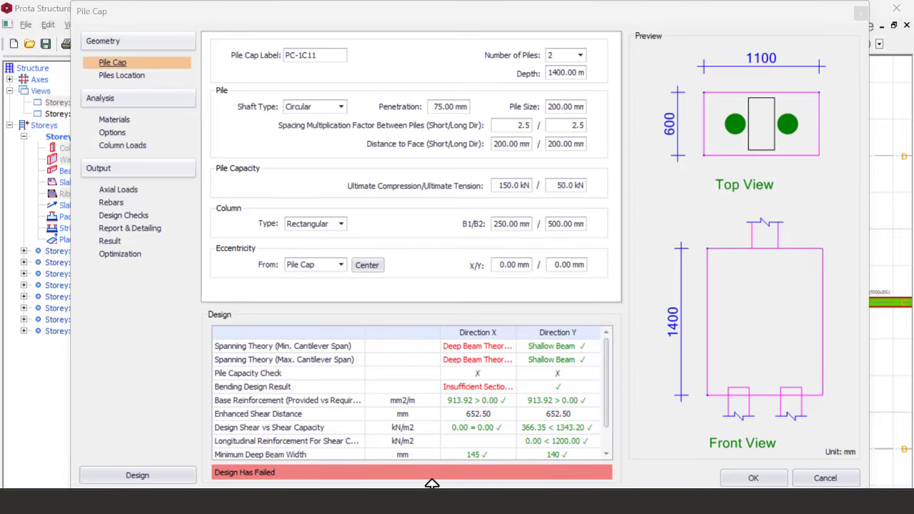
left_click(432, 501)
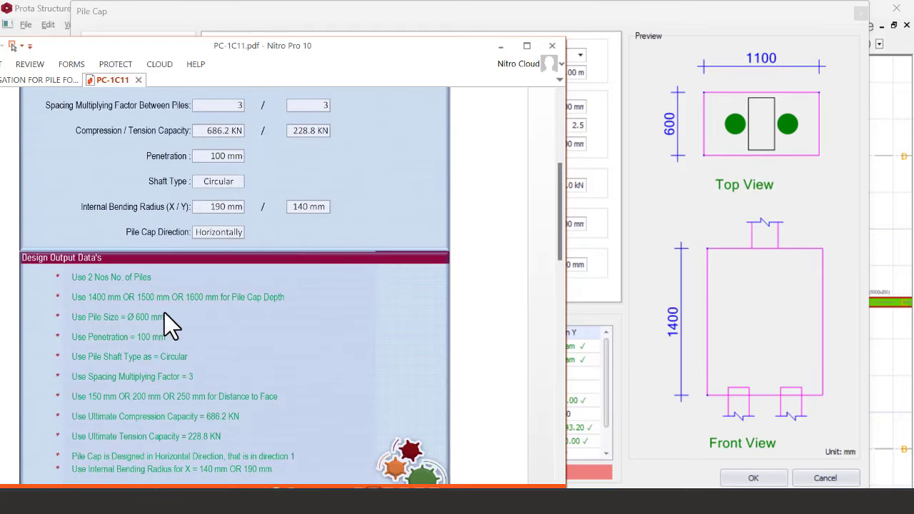
Set the pile size to 600 mm, checking it against the PC-1C11 PDF report
left_click(568, 16)
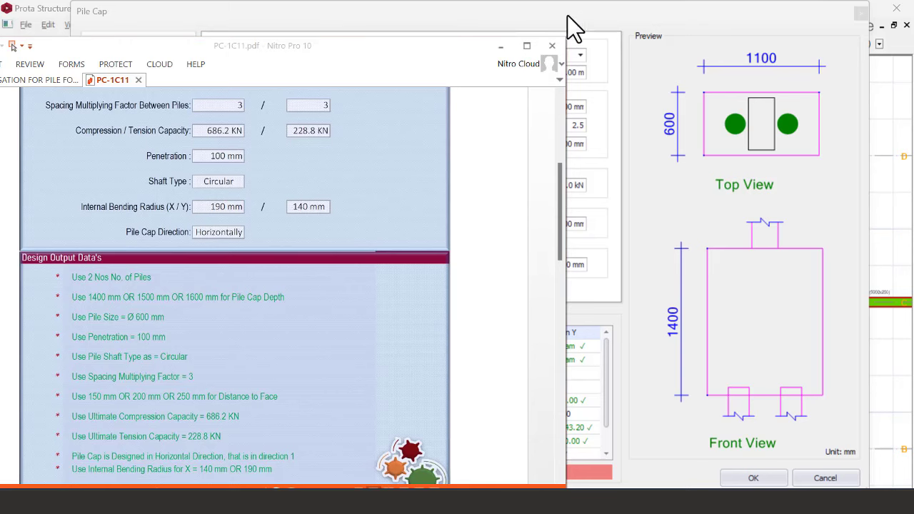
left_click(573, 111)
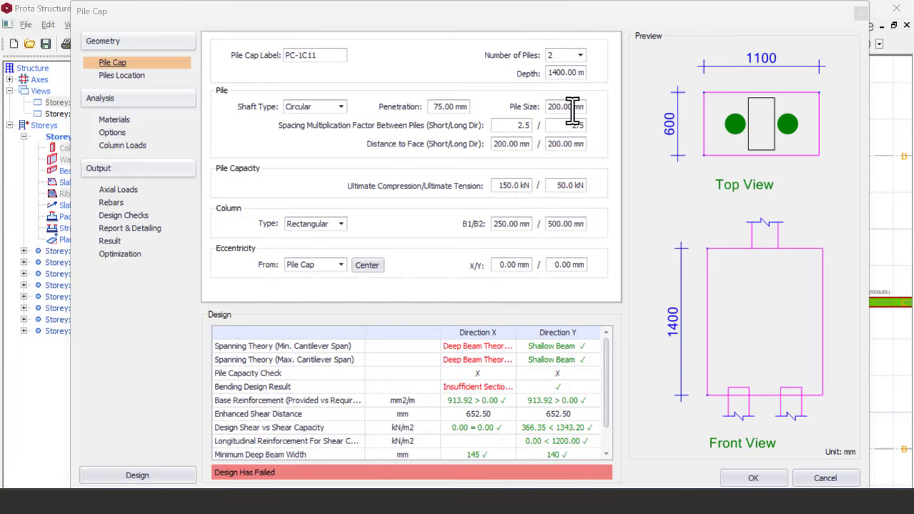
left_click(554, 107)
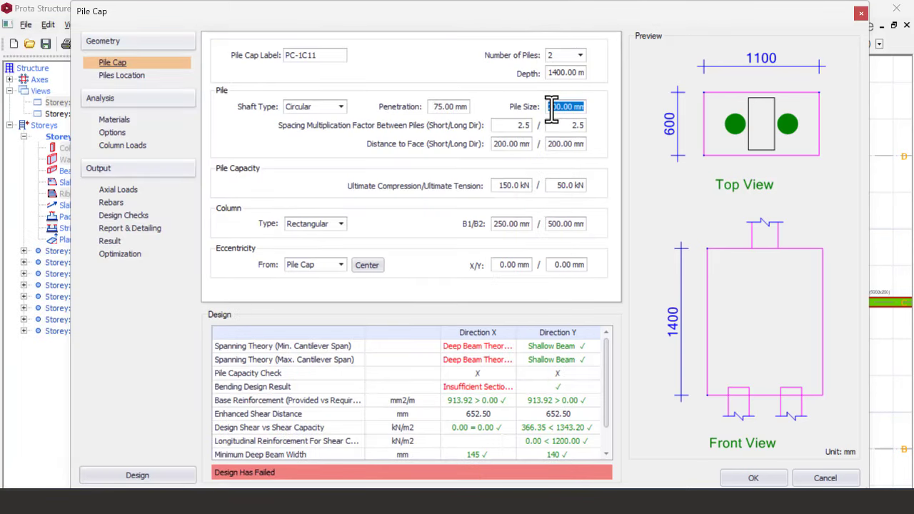
left_click(553, 107)
key("super")
left_click(514, 465)
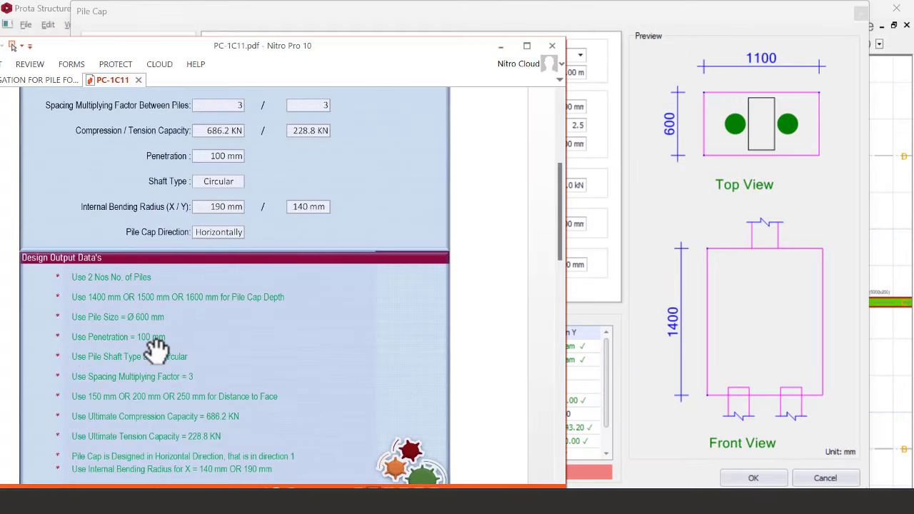
left_click(499, 47)
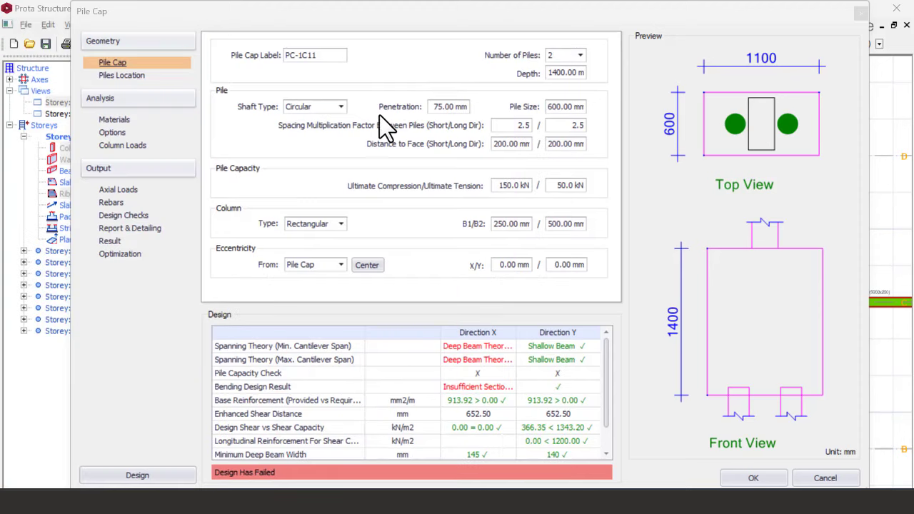
Set the pile penetration to 100 mm, checking the PDF report
left_click(438, 107)
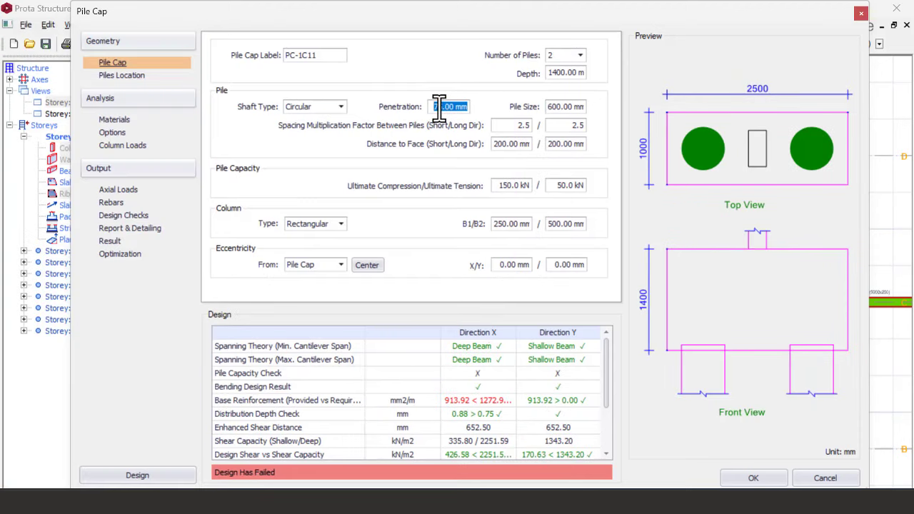
left_click(440, 106)
key("super")
left_click(663, 428)
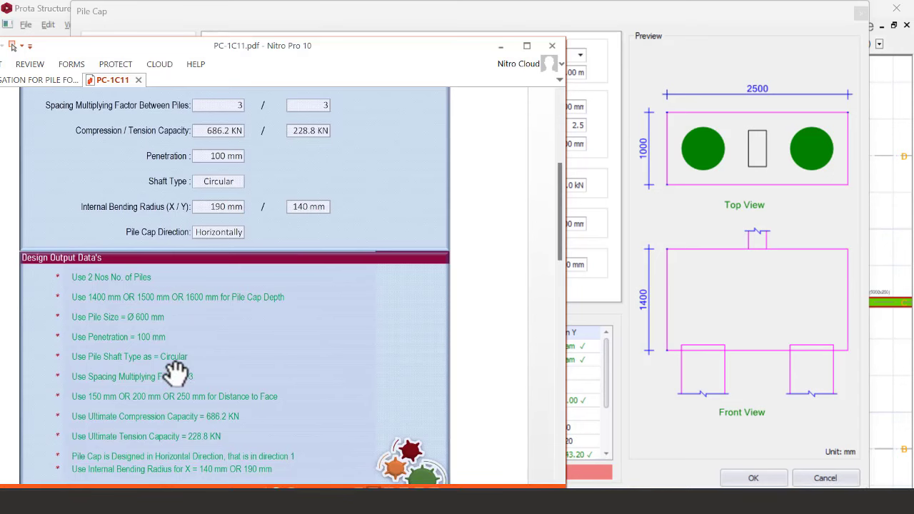
left_click(500, 46)
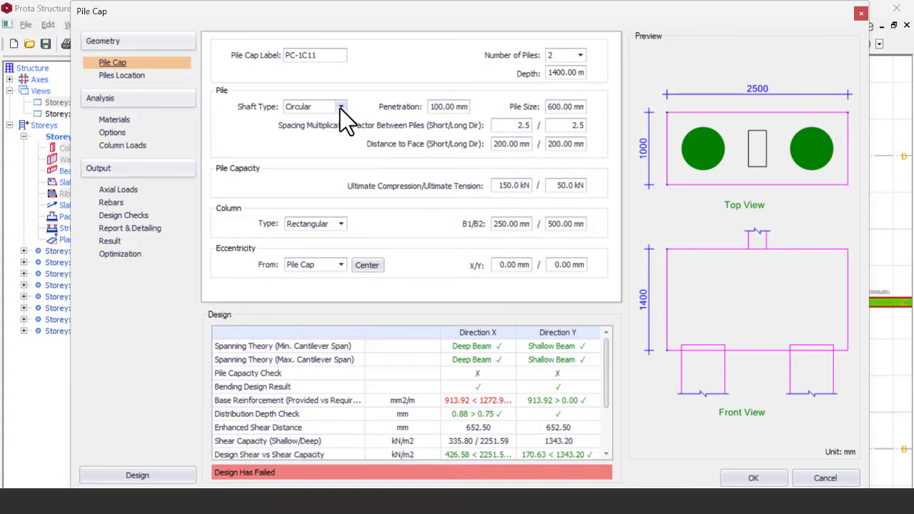
Keep the shaft type Circular and recheck the PDF report
left_click(321, 121)
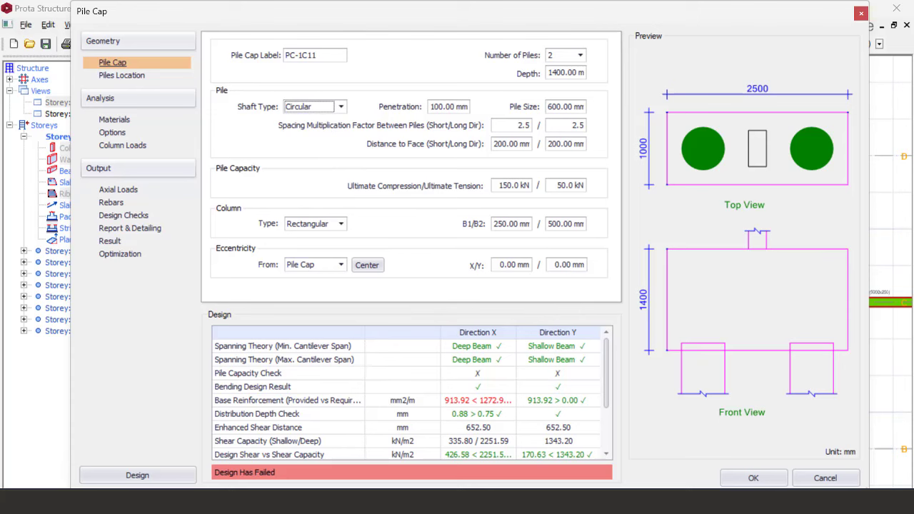
key("super")
key("alt+Tab")
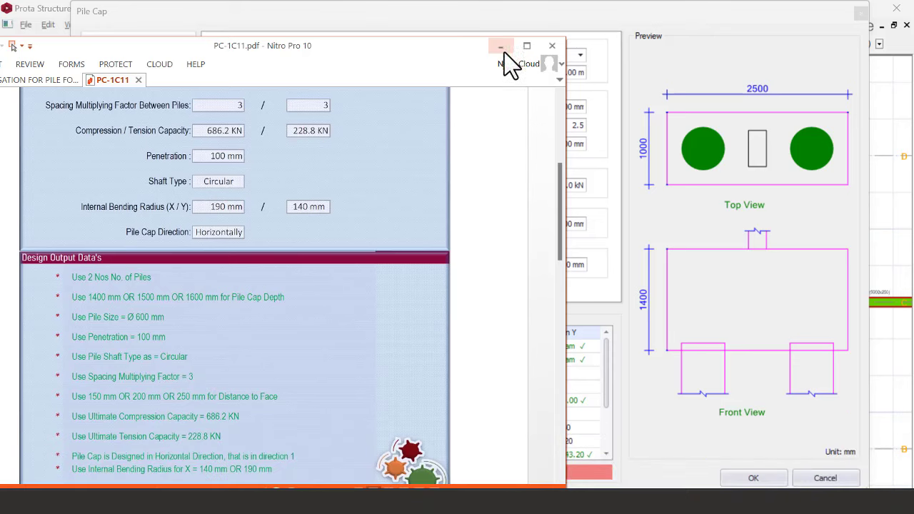
left_click(501, 48)
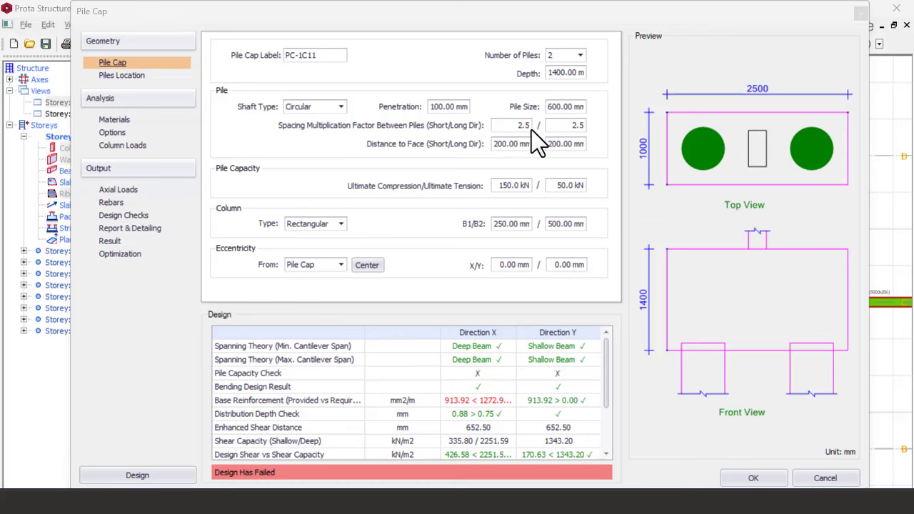
Set both spacing multiplication factors to 3, checking the PC-1C11 PDF report
double_click(507, 126)
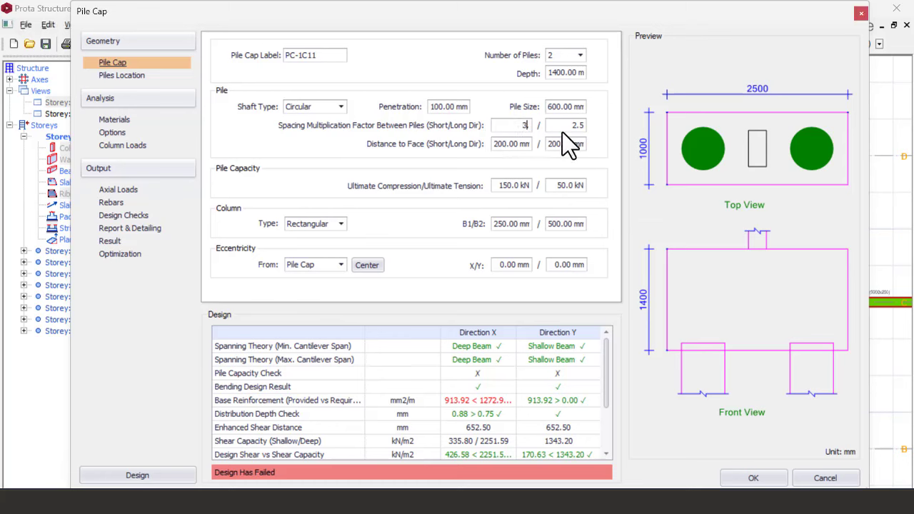
double_click(571, 125)
type("3.")
key("BackSpace")
key("super")
left_click(586, 487)
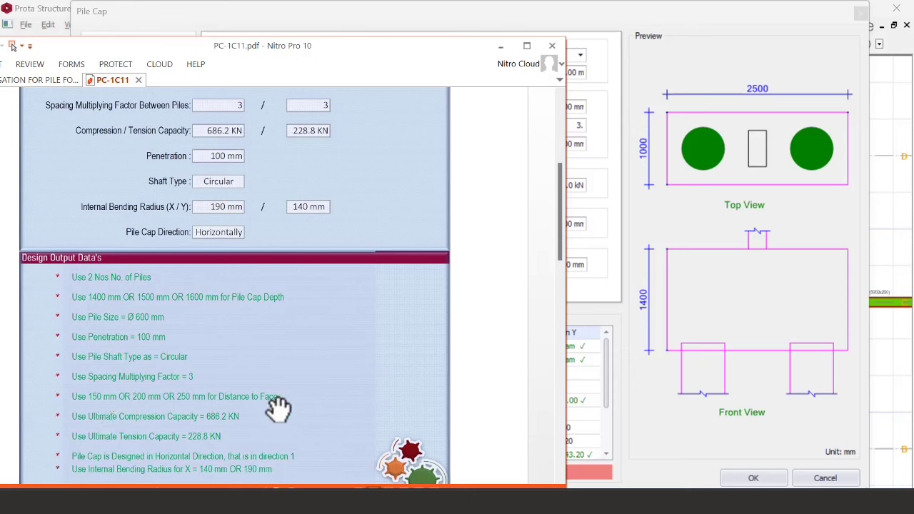
left_click(499, 48)
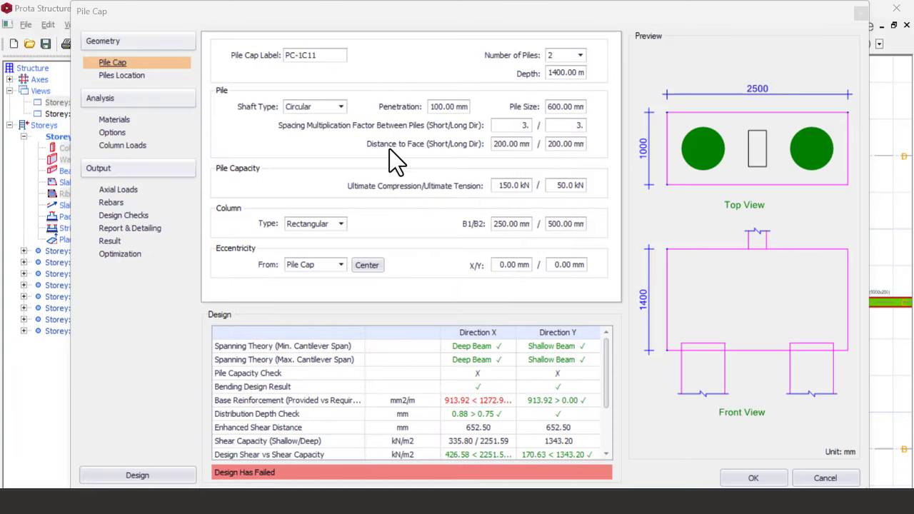
Set both distance-to-face values to 250 mm
left_click(501, 145)
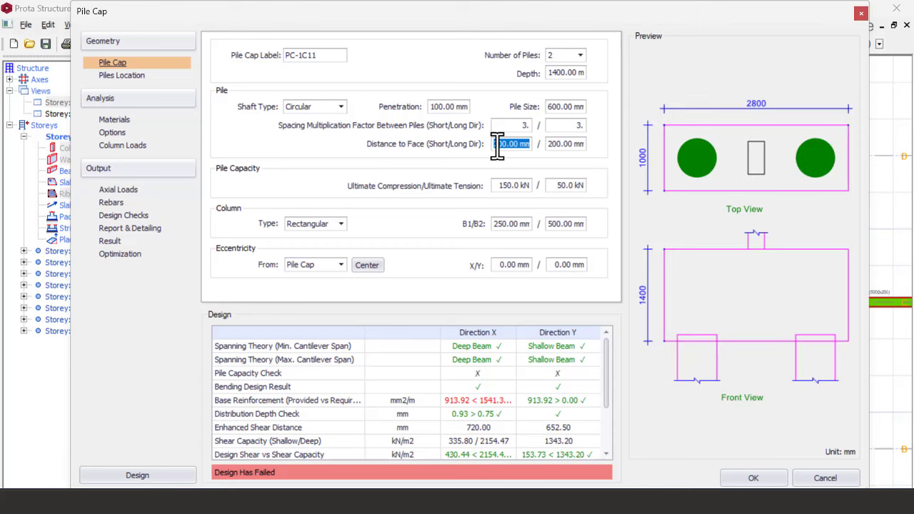
type("5")
left_click(500, 145)
key("super")
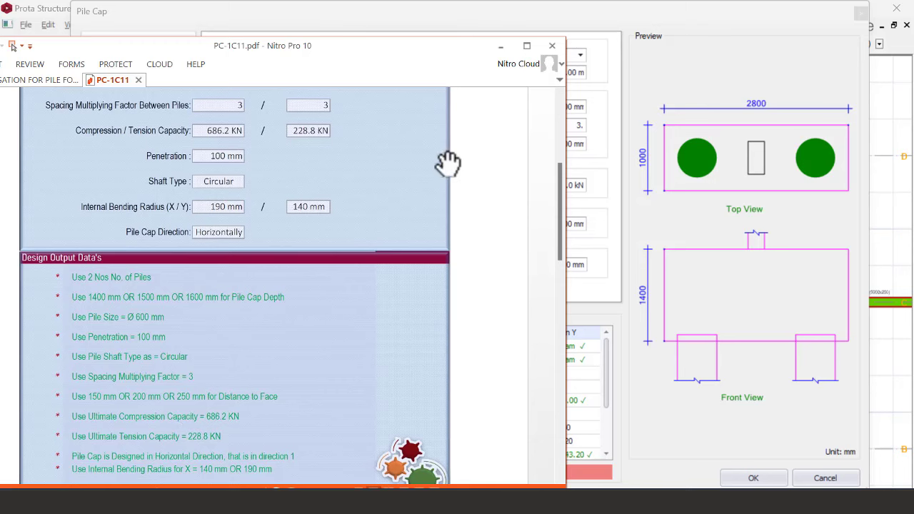
left_click(502, 48)
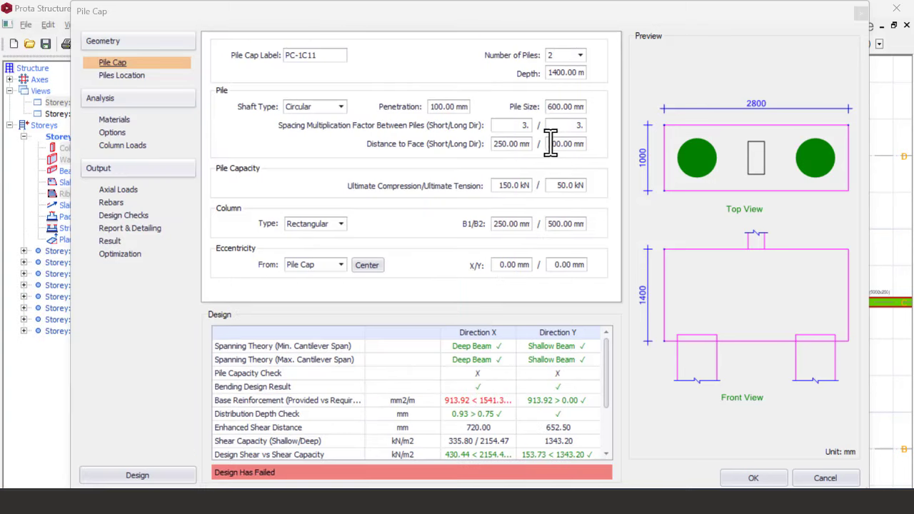
double_click(558, 145)
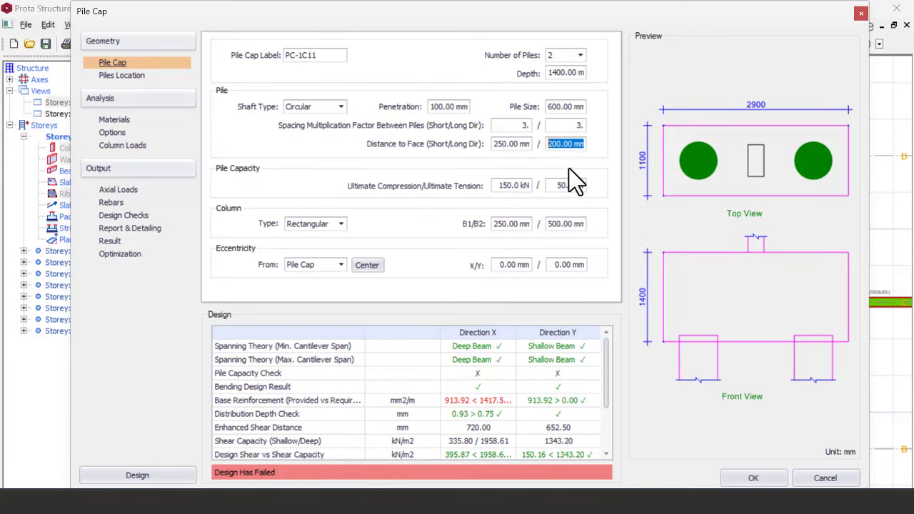
type("250")
Enter the PDF report's pile capacities: 686.5 kN ultimate compression and 228.5 kN ultimate tension
key("super")
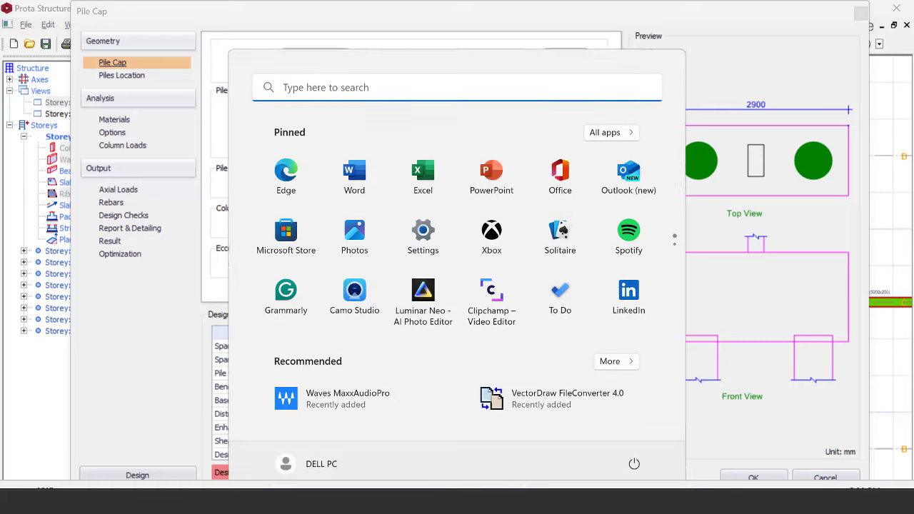
left_click(628, 425)
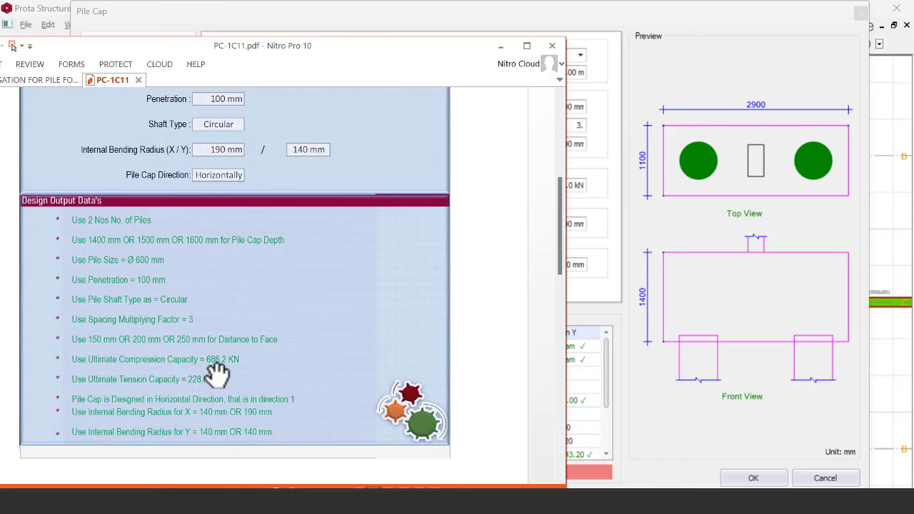
left_click(500, 48)
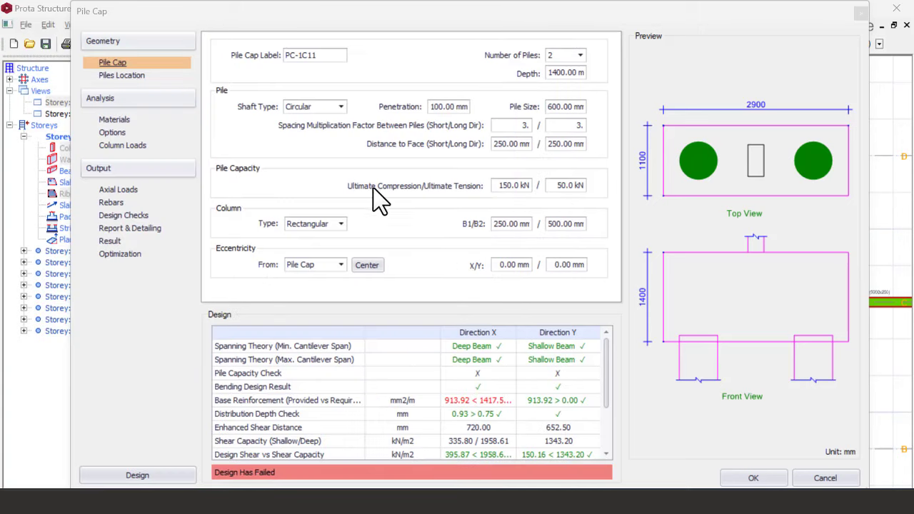
double_click(497, 185)
type("686")
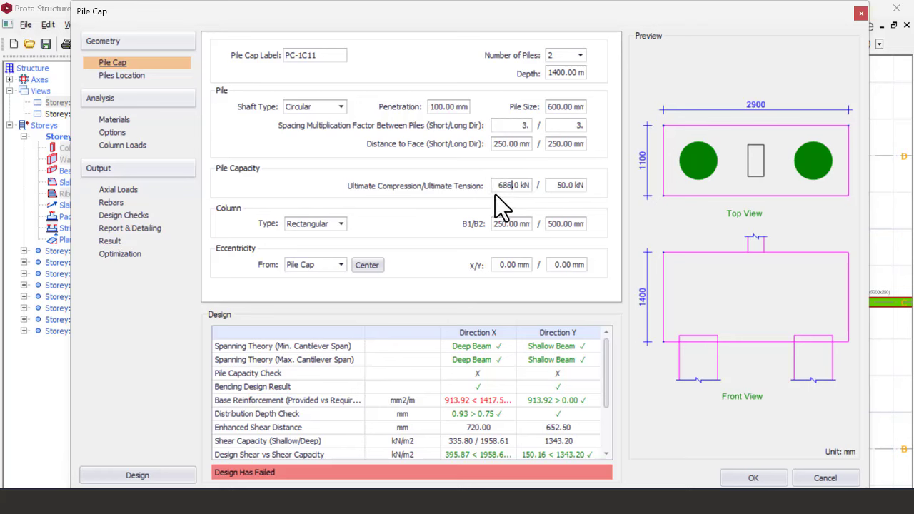
type(".")
key("super")
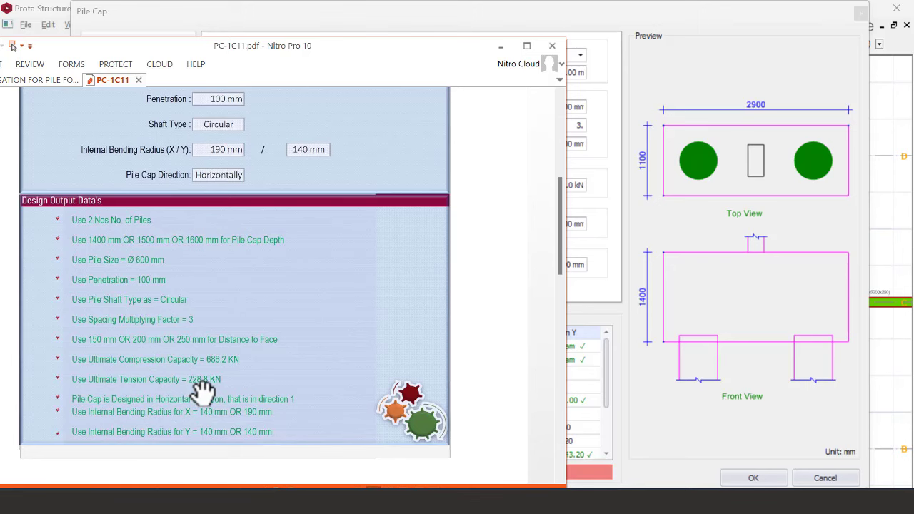
left_click_drag(338, 49, 176, 51)
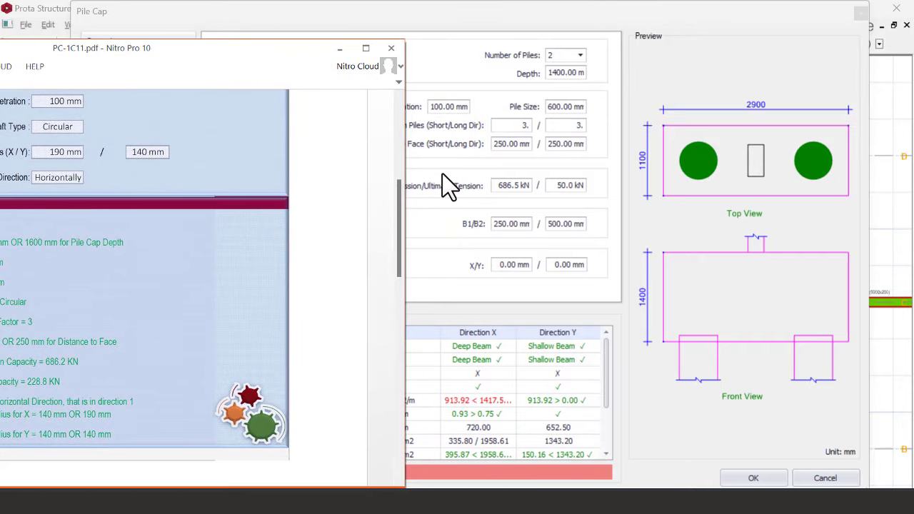
left_click(340, 51)
left_click(554, 187)
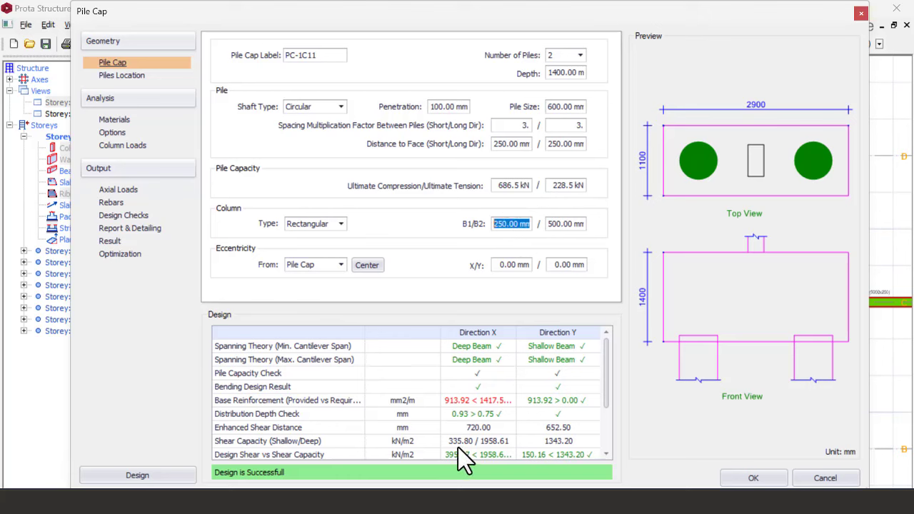
key("super")
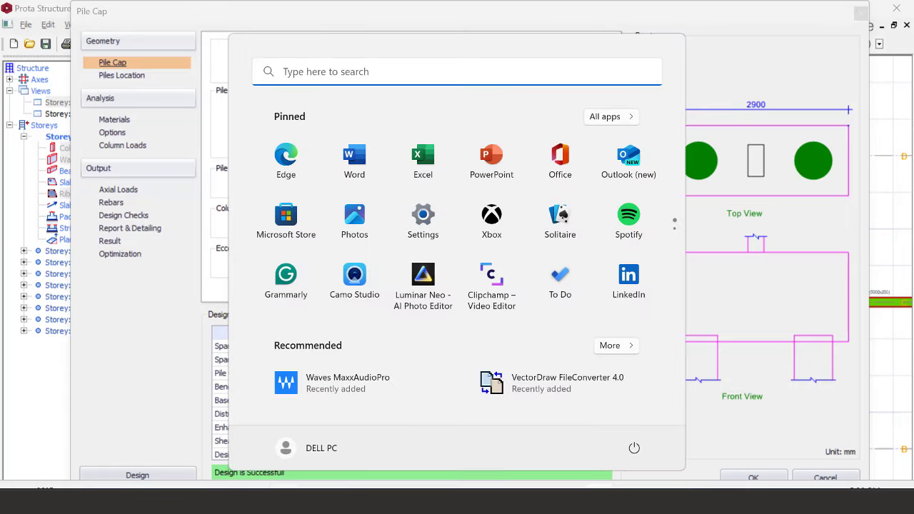
key("alt+Tab")
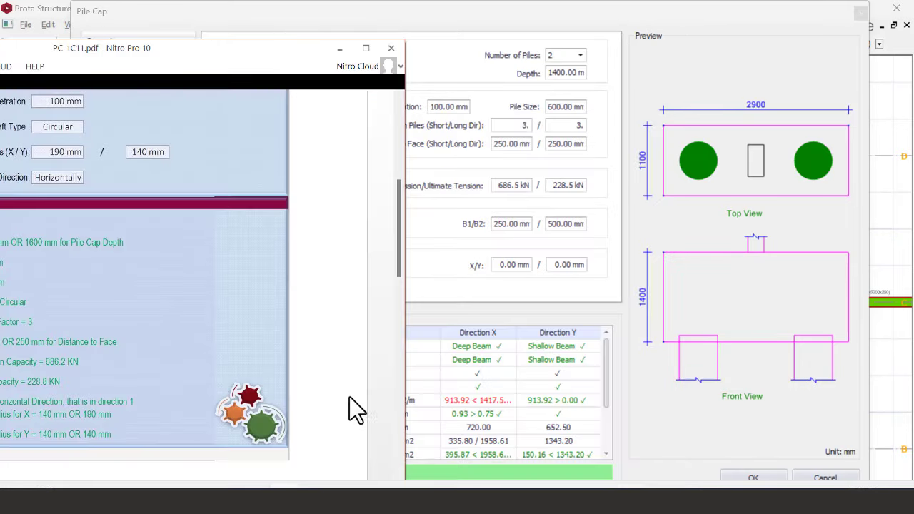
left_click_drag(154, 49, 323, 35)
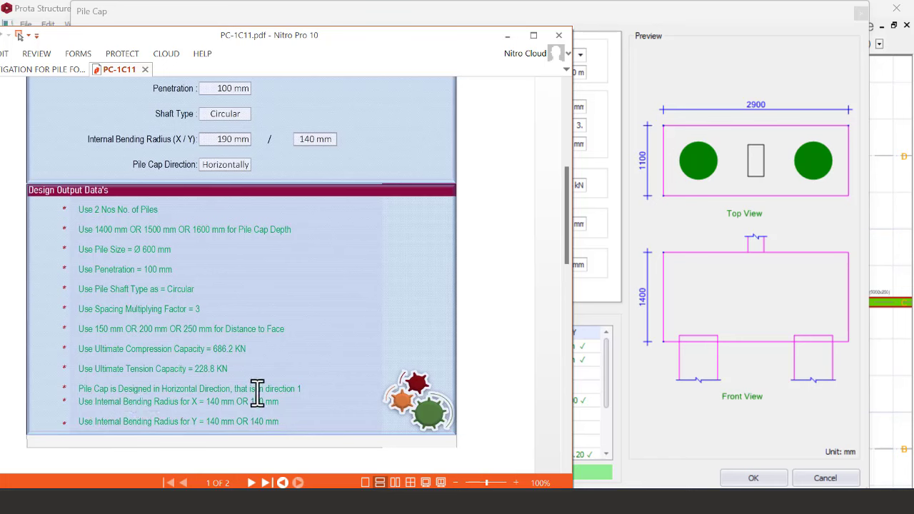
left_click(506, 37)
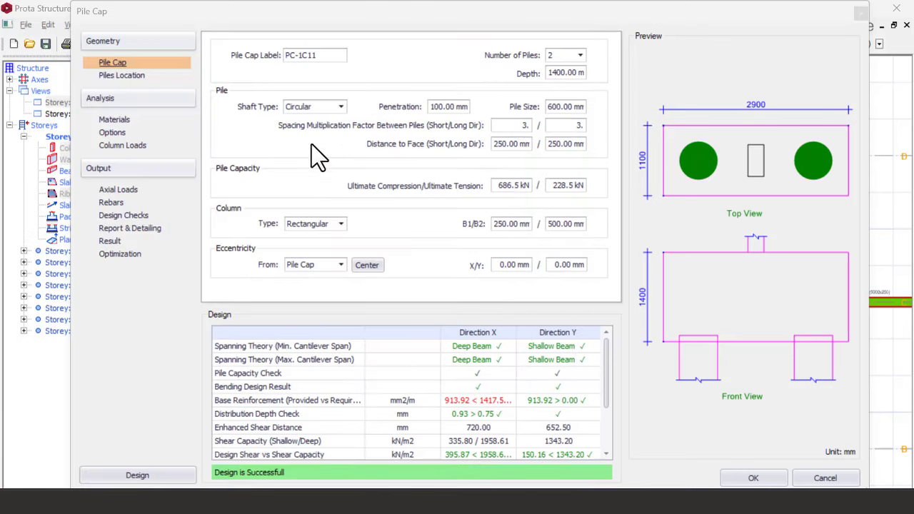
Show the pile cap analysis Options and try design direction 2
left_click(121, 138)
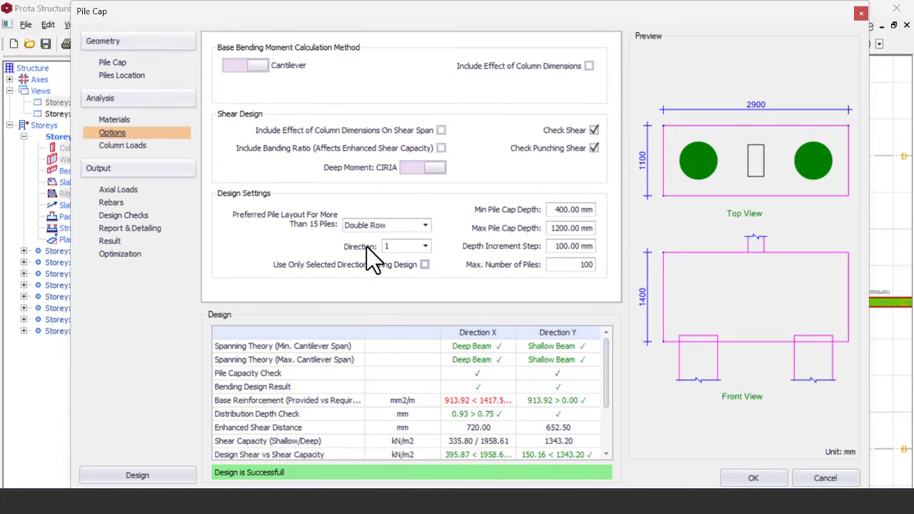
left_click(424, 244)
left_click(398, 270)
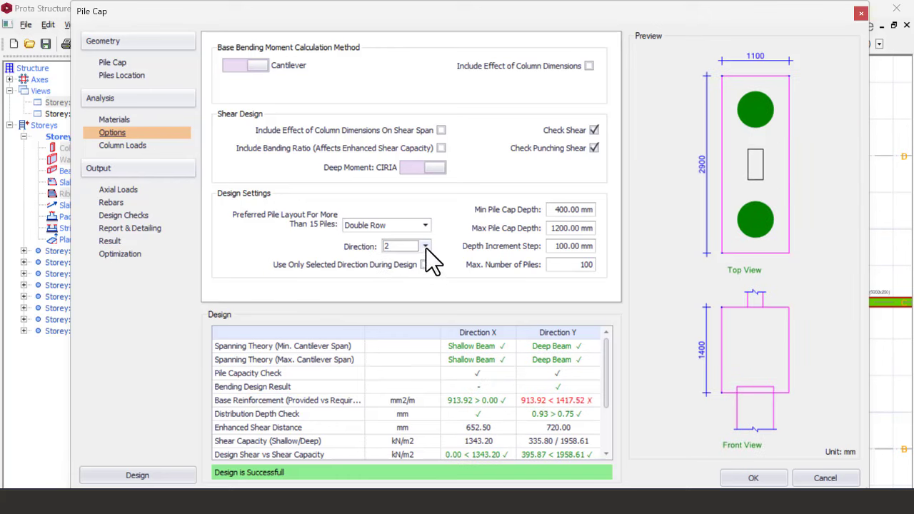
left_click(425, 245)
key("Up")
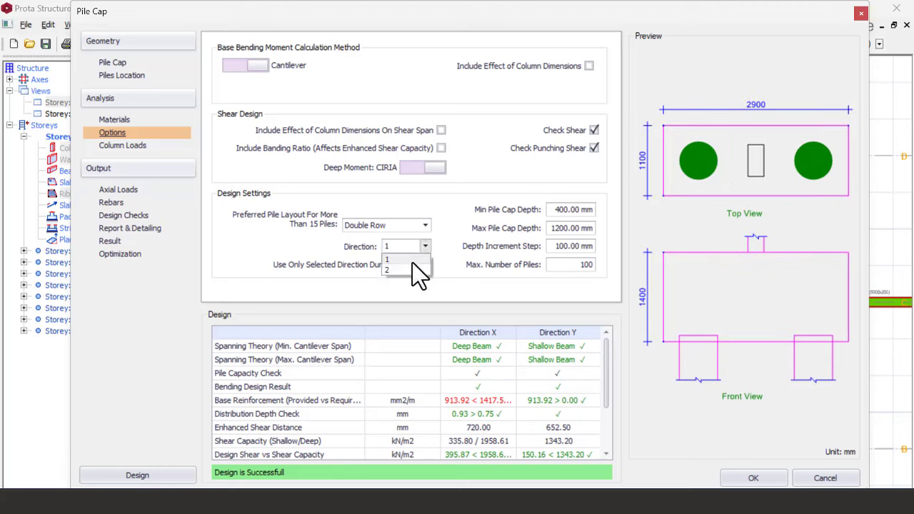
left_click(401, 270)
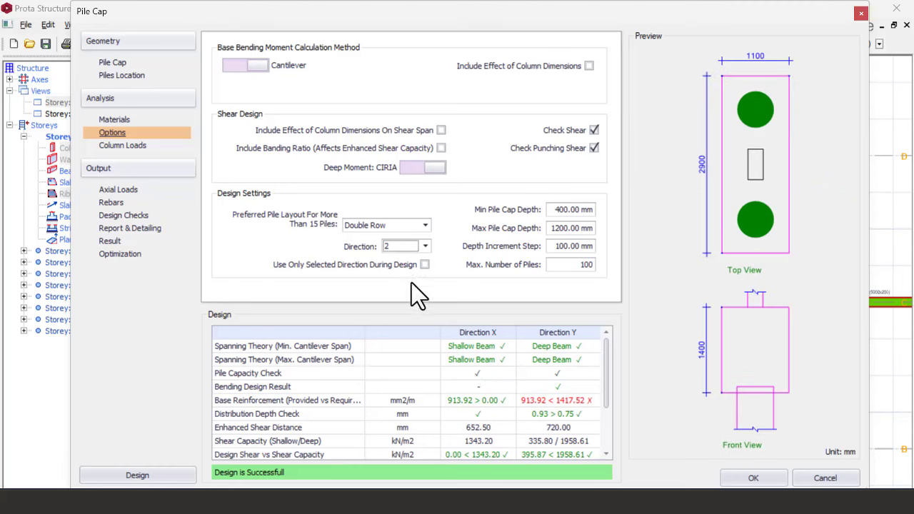
Compare with the PC-1C11 PDF report and set the design direction back to 1
key("super")
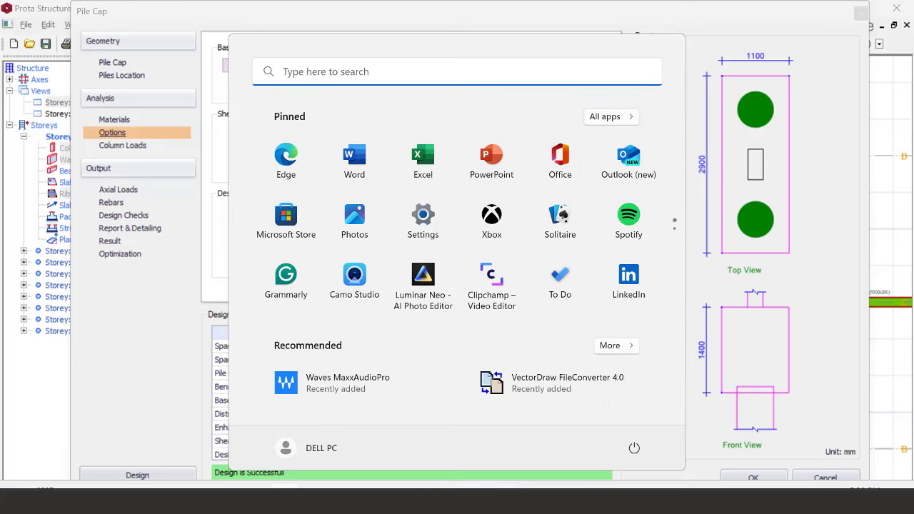
left_click(631, 422)
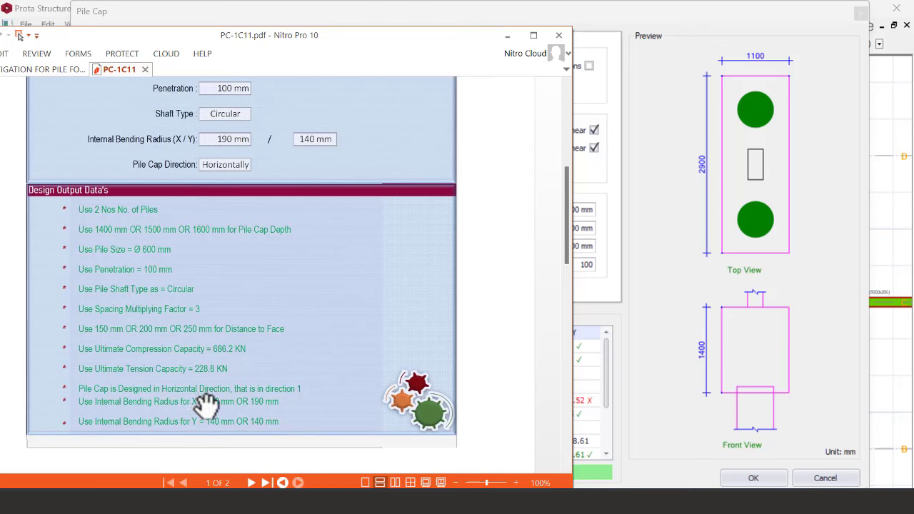
left_click(507, 35)
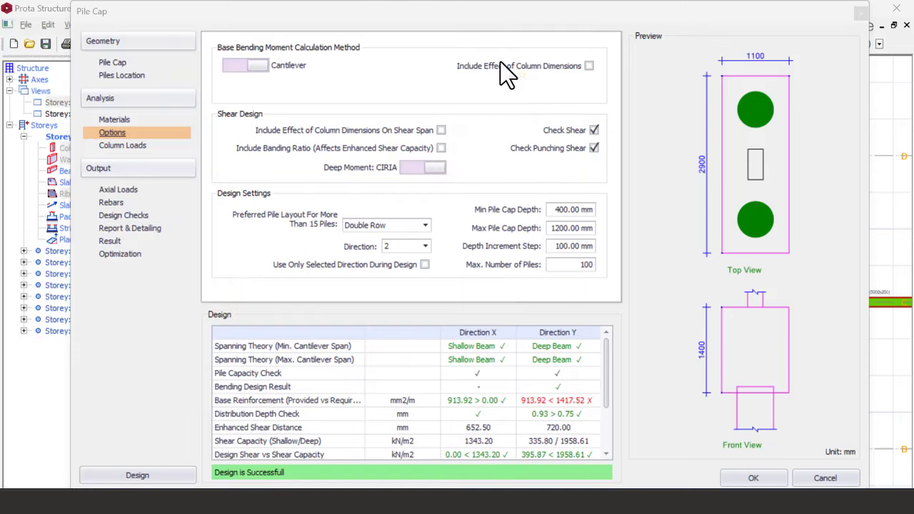
left_click(421, 245)
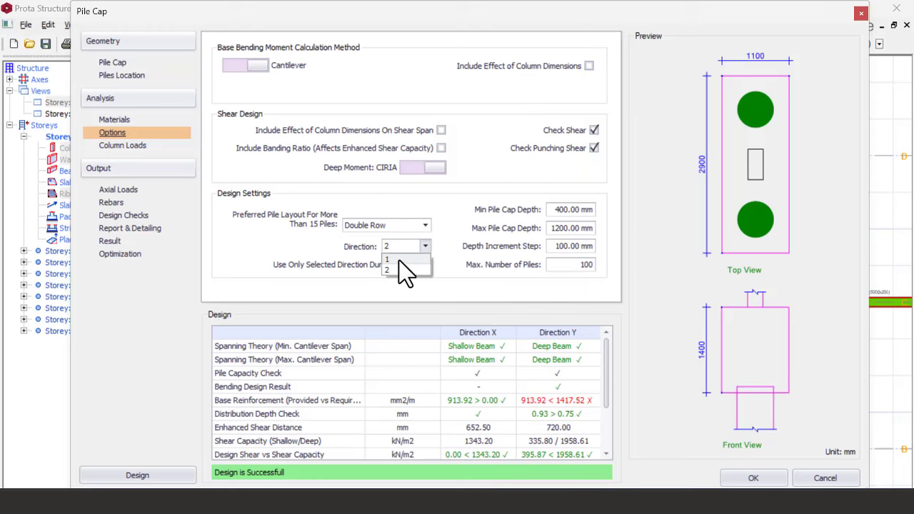
key("Up")
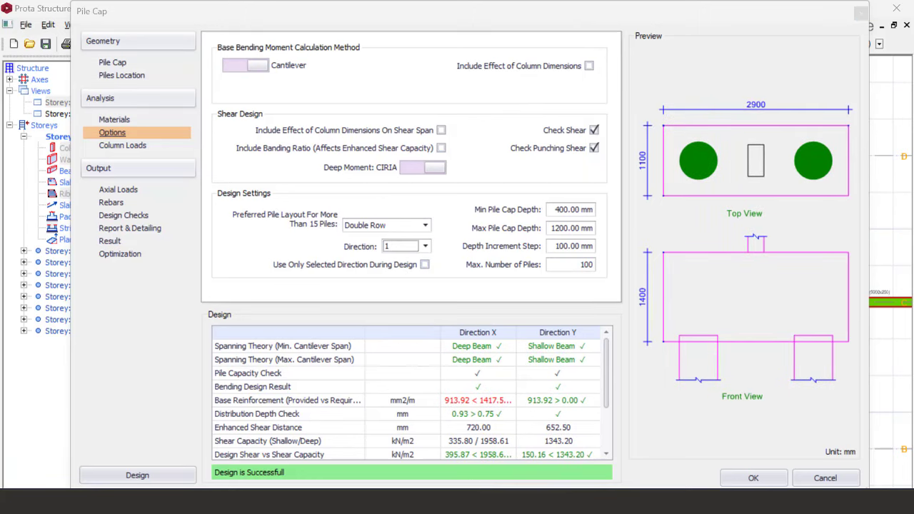
key("super")
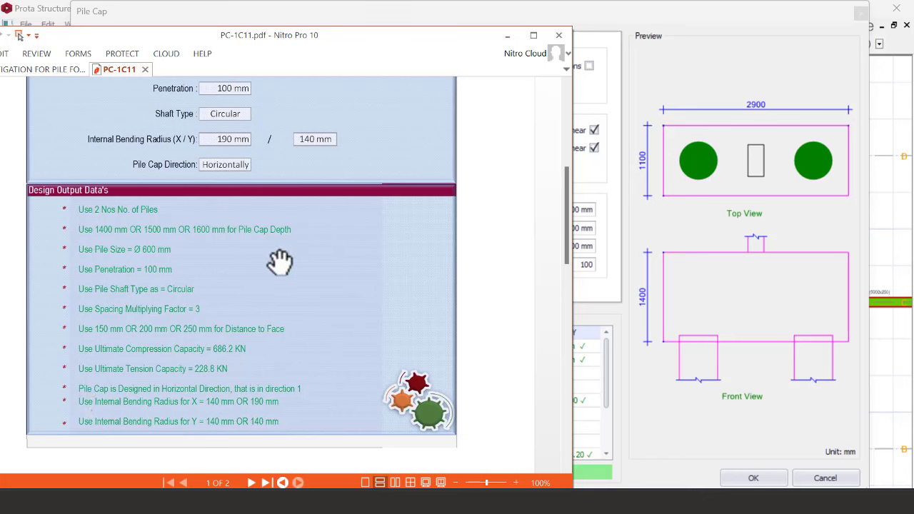
left_click(508, 35)
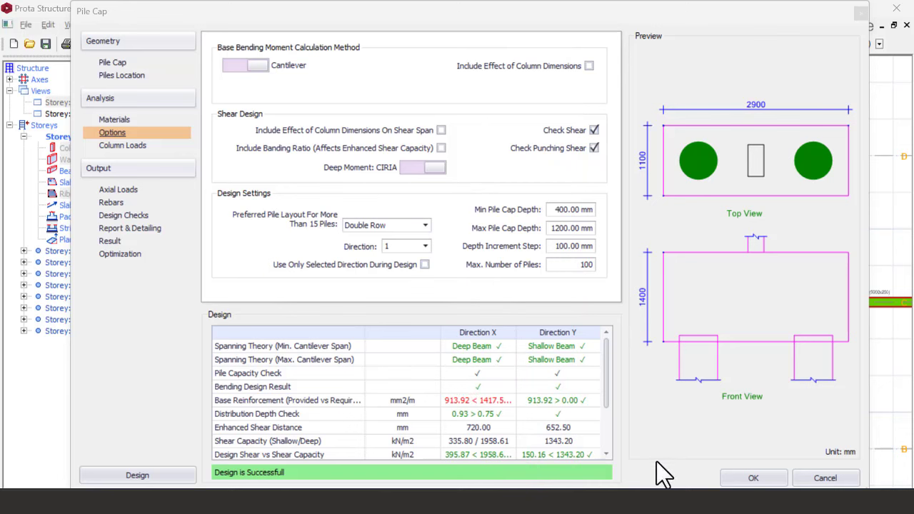
Show PC-1C11's geometry page, review the PC-1C11.pdf report, then scroll the Design table
left_click(116, 63)
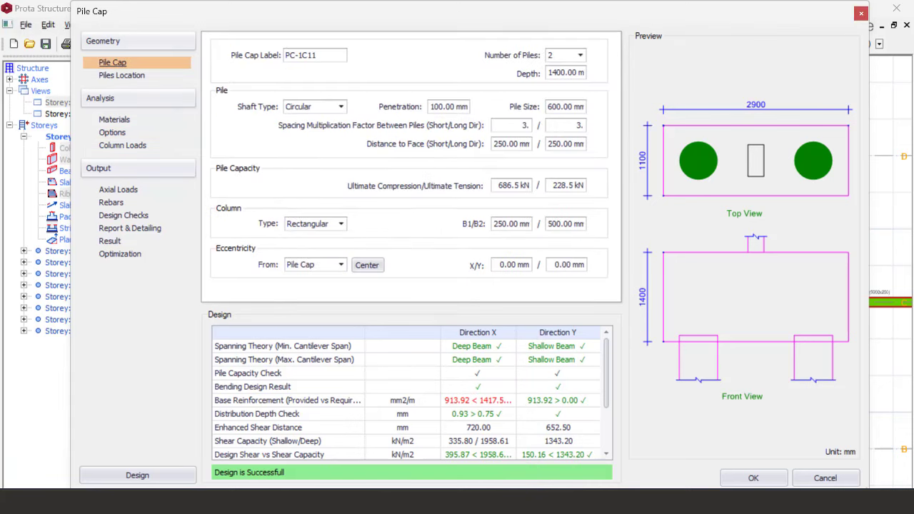
key("super")
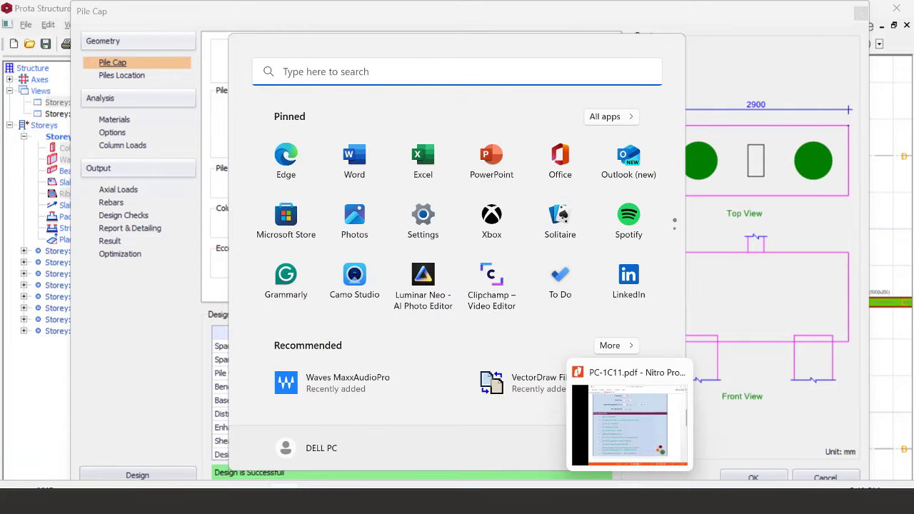
left_click(546, 485)
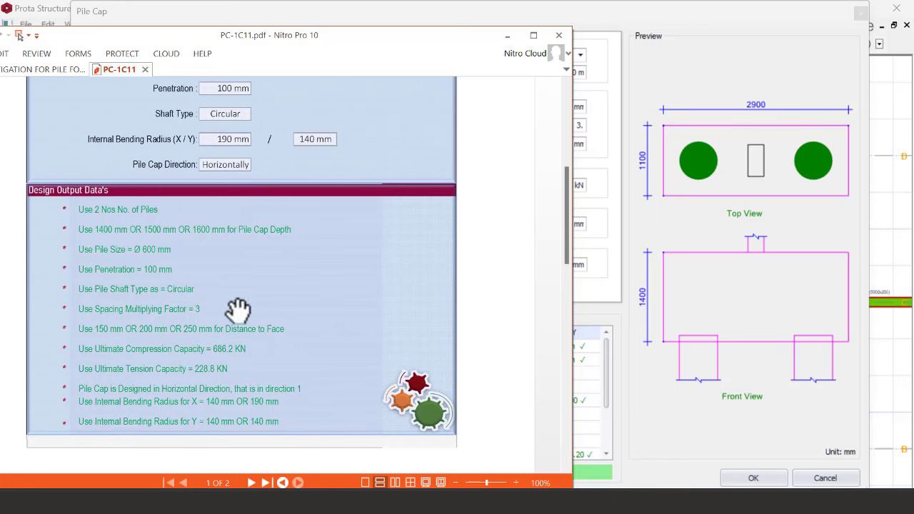
left_click(506, 36)
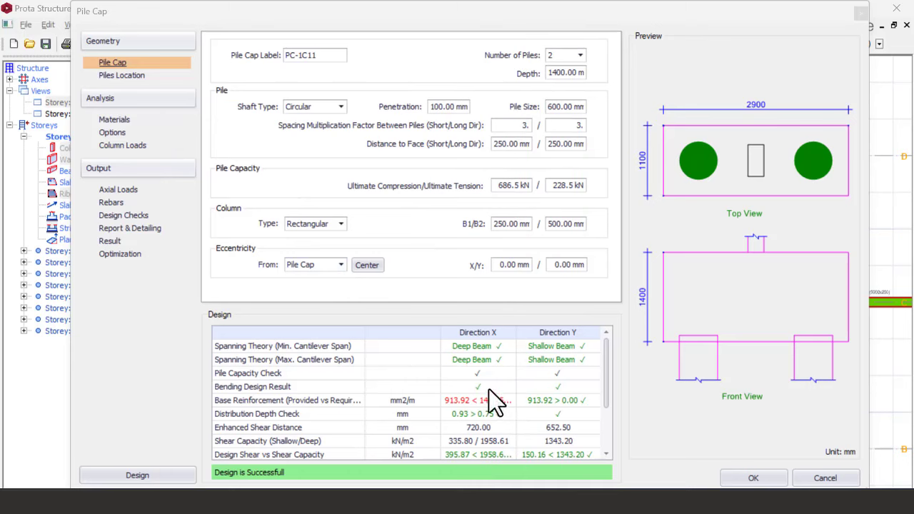
scroll(490, 391, "down", 2)
scroll(477, 350, "up", 3)
On the Rebars page, choose 20 mm diameter for both Base (X) and Base (Y) bars
left_click(111, 202)
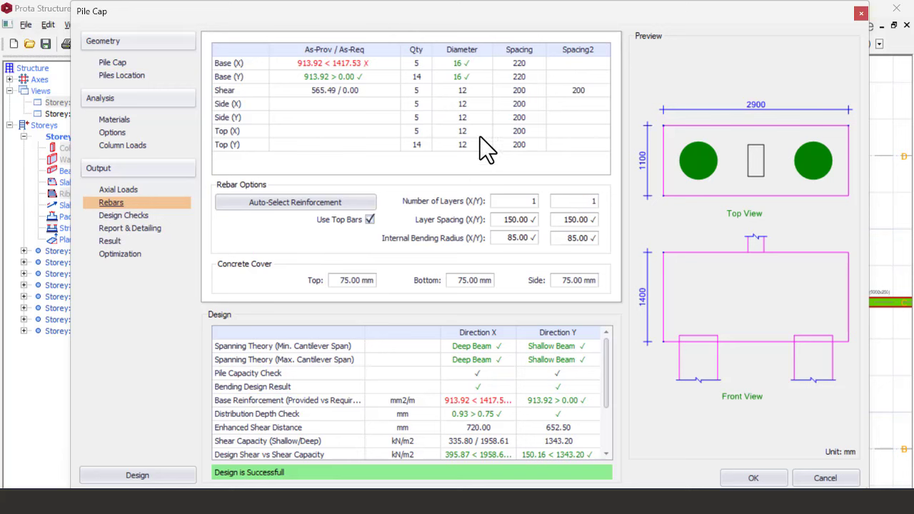
left_click(471, 63)
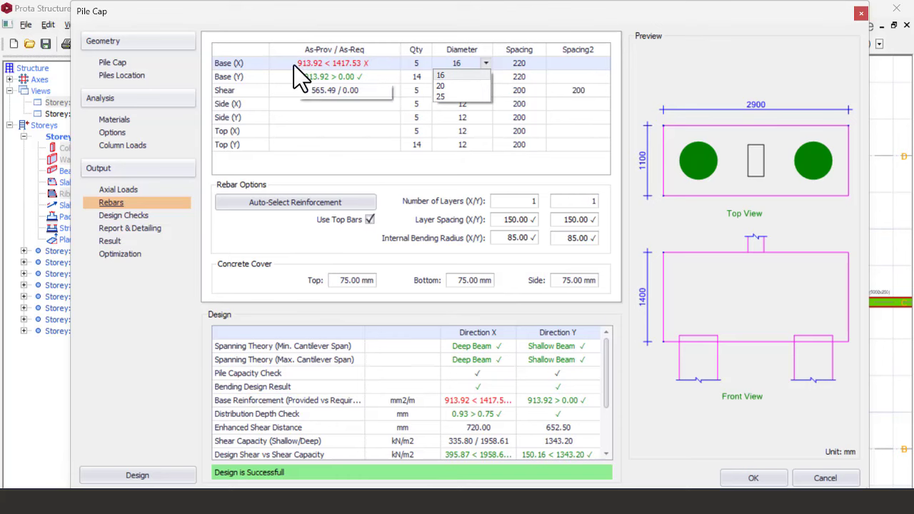
left_click(448, 86)
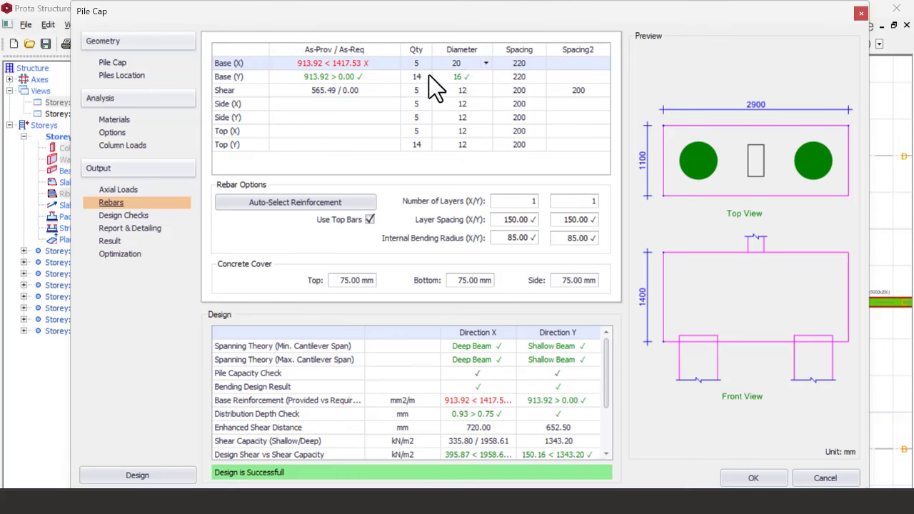
left_click(317, 77)
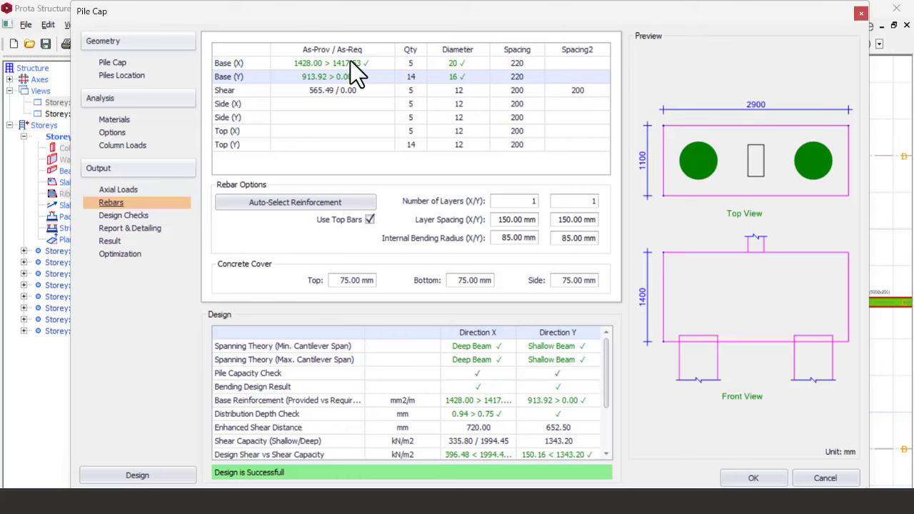
left_click(481, 75)
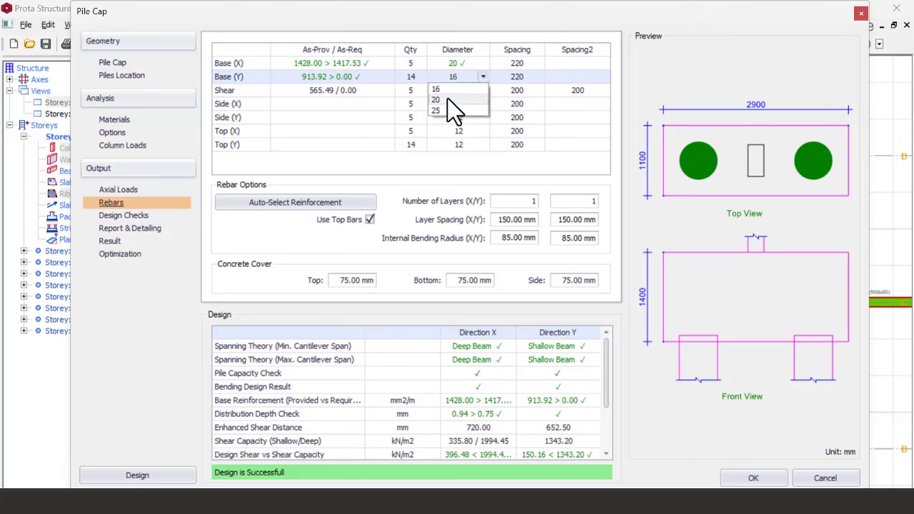
left_click(448, 99)
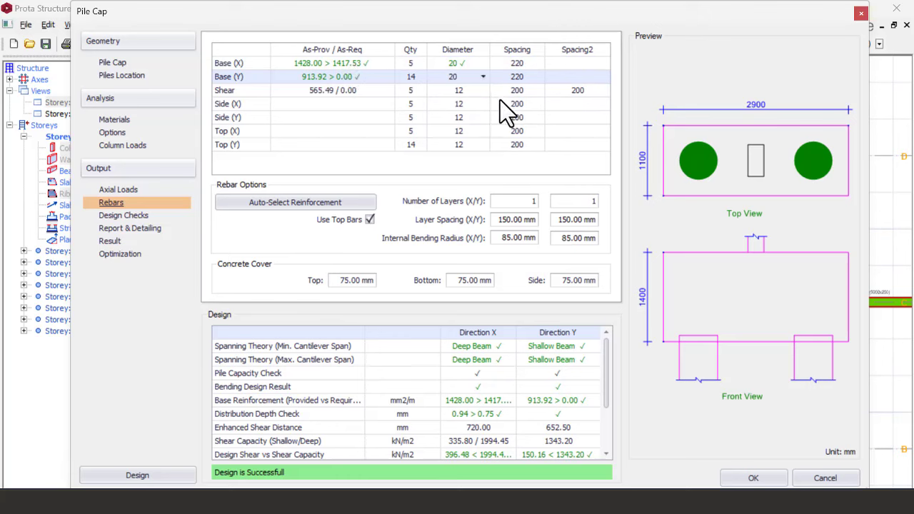
Set the Base (X) and Base (Y) bar spacing to 200 mm
left_click(519, 65)
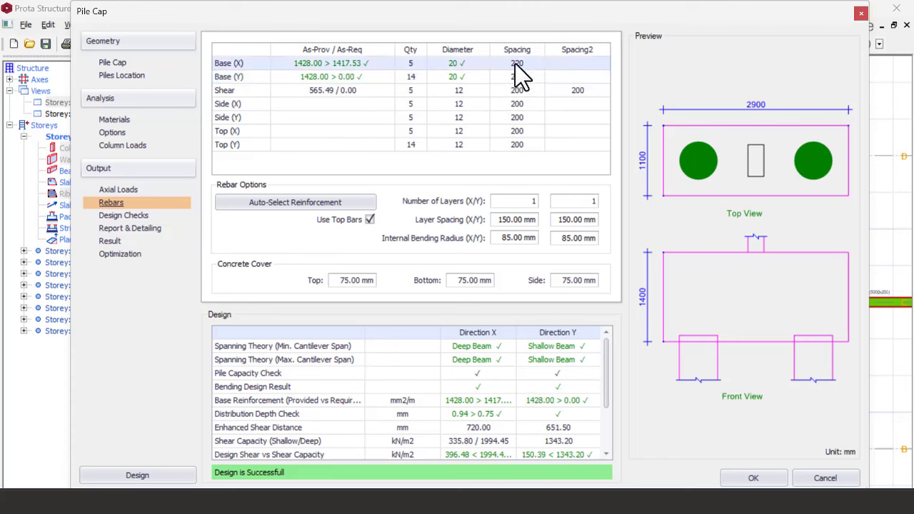
left_click_drag(514, 64, 542, 63)
type("200.")
left_click(512, 78)
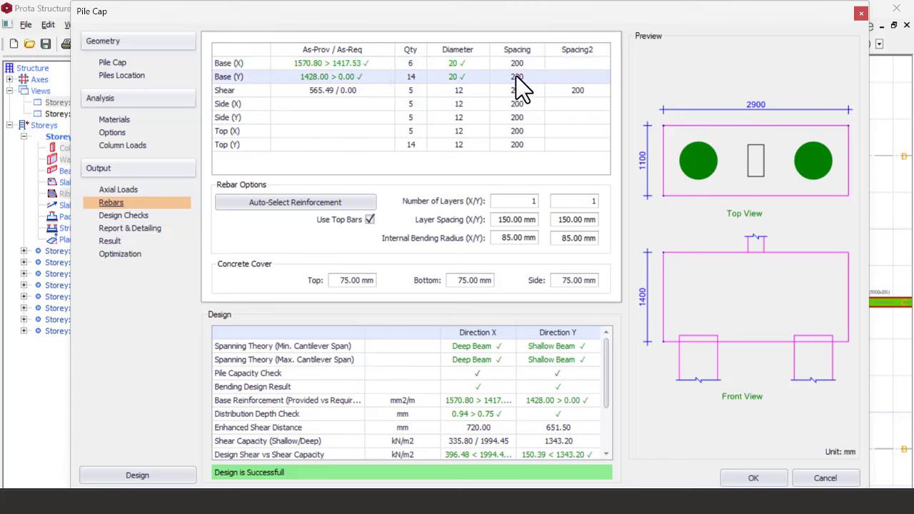
double_click(514, 77)
key("Down")
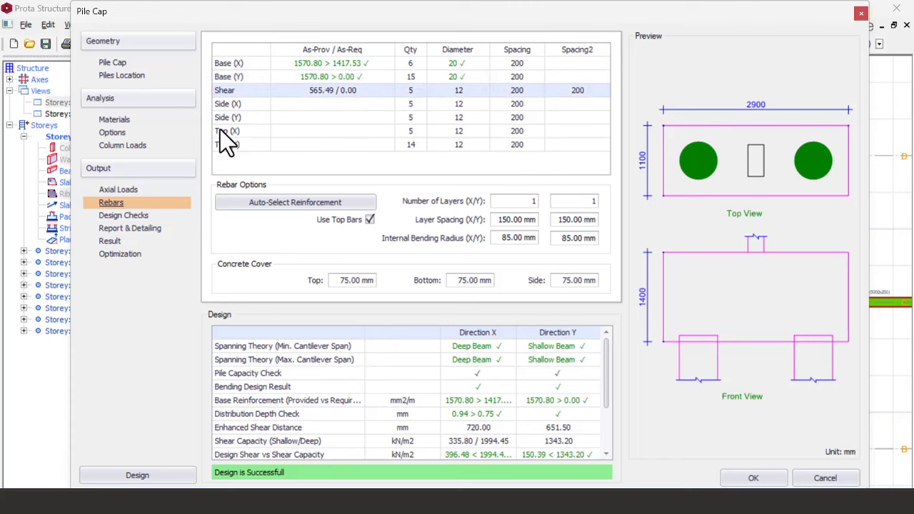
Review the Design results grid, then bring the Nitro Pro PC-1C11.pdf report to the front
scroll(467, 408, "down", 3)
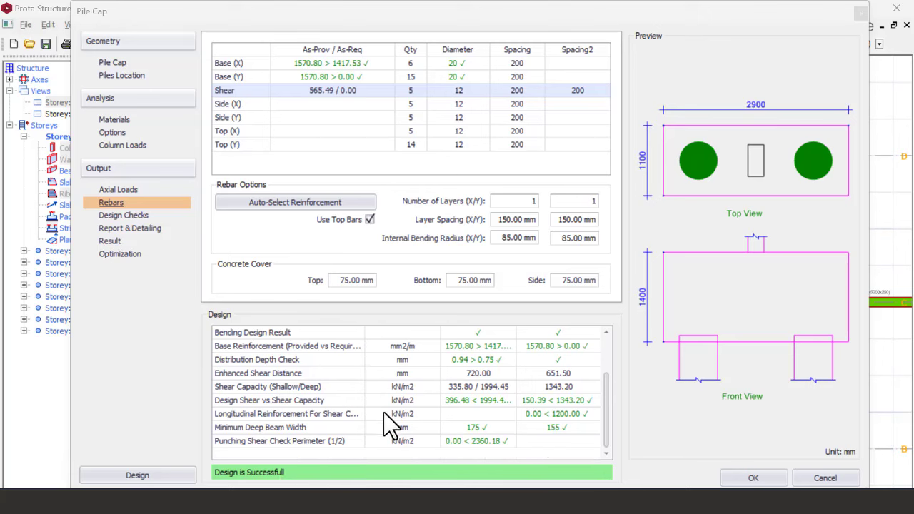
scroll(385, 411, "up", 4)
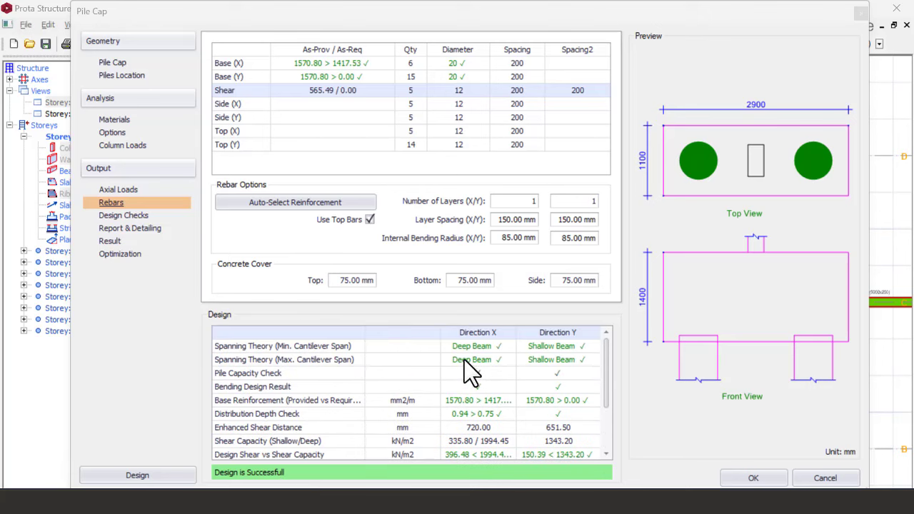
scroll(465, 359, "down", 4)
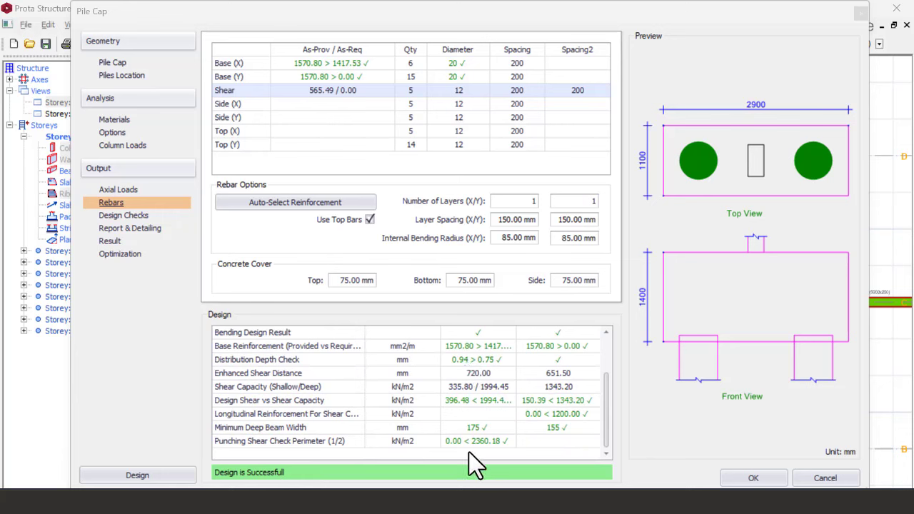
scroll(467, 449, "up", 3)
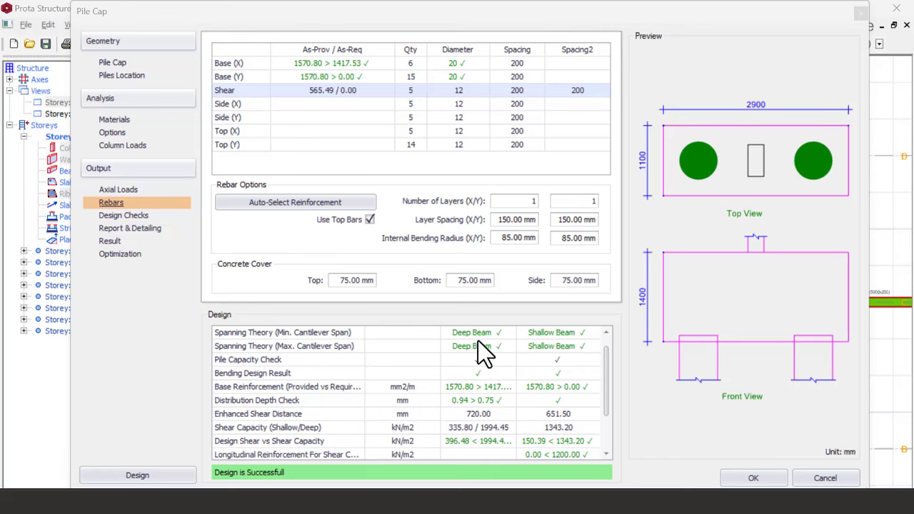
scroll(478, 340, "down", 3)
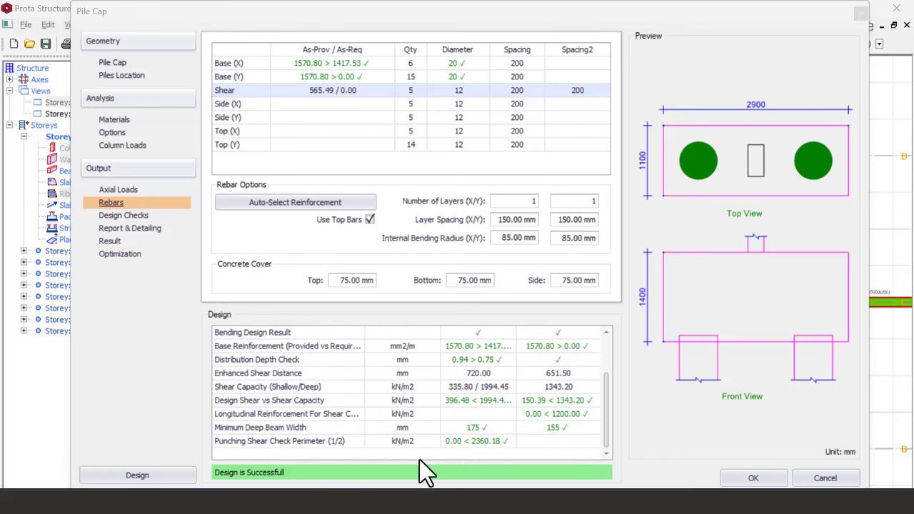
scroll(465, 445, "up", 4)
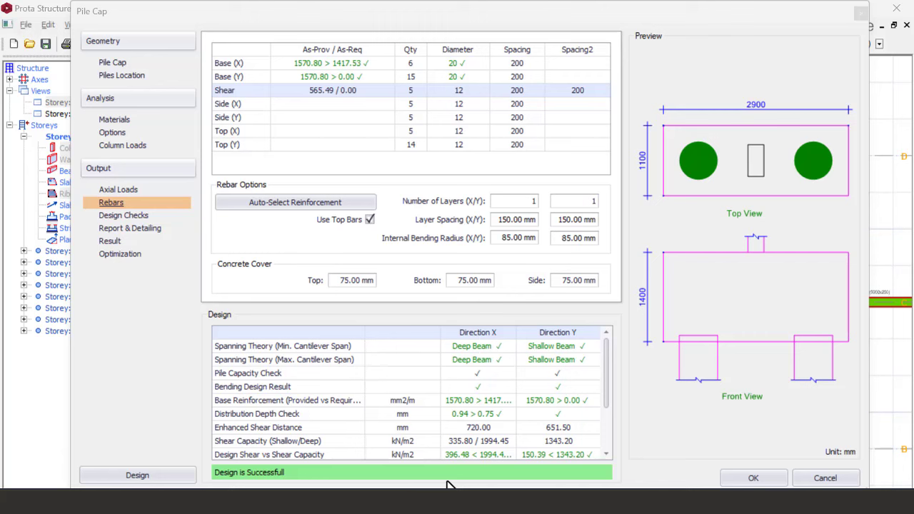
key("super")
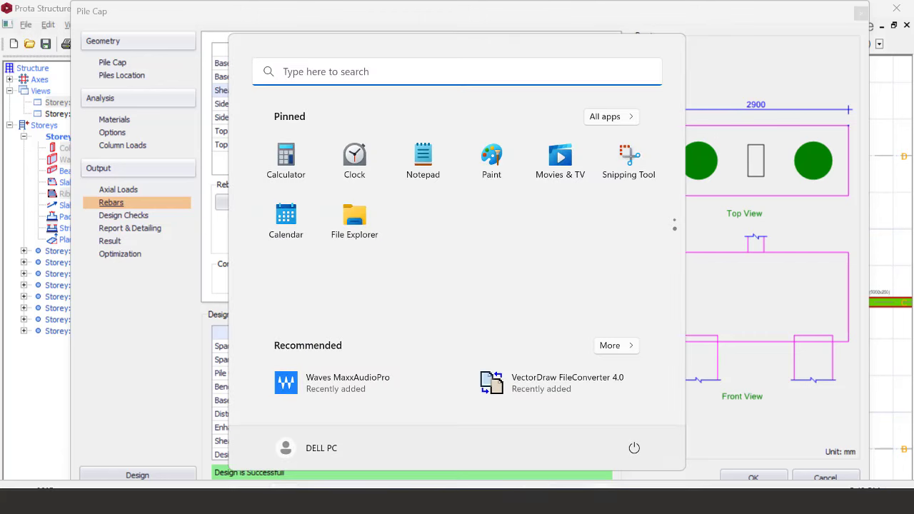
left_click(500, 473)
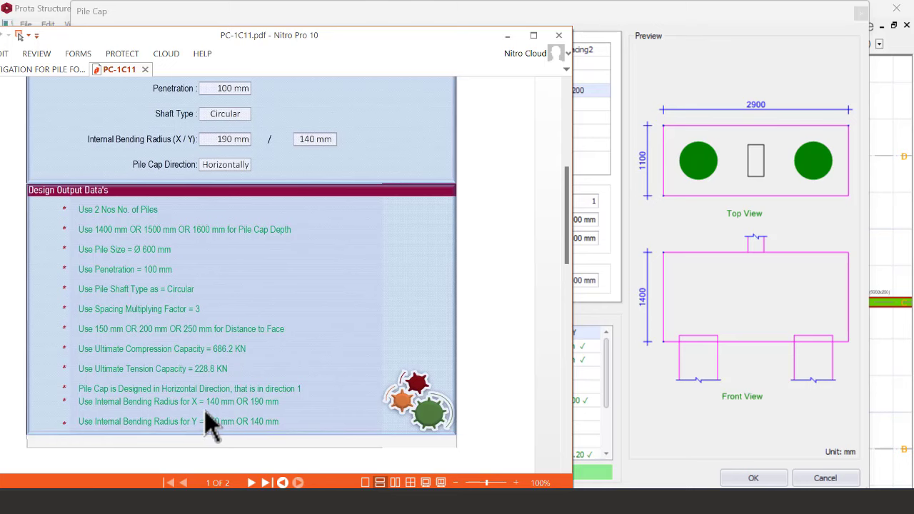
Minimize the Nitro PDF report to reveal the Pile Cap rebar details
left_click(507, 35)
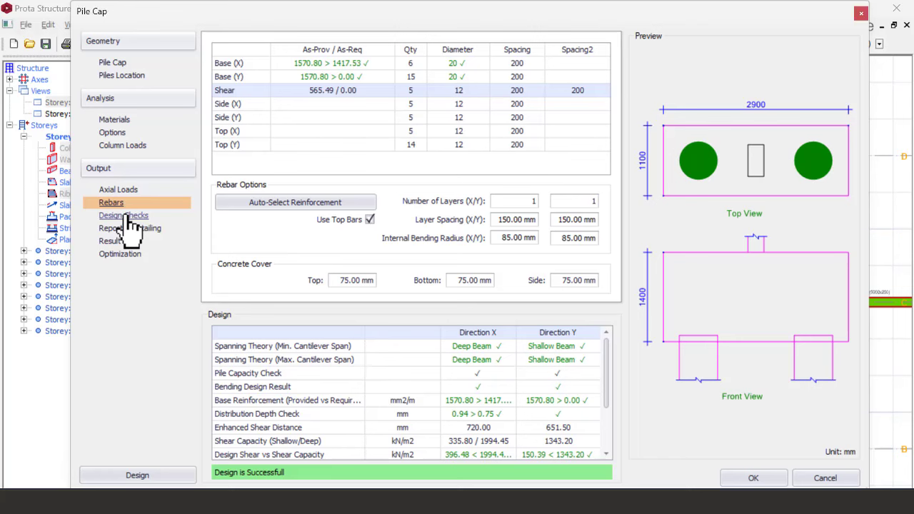
Switch between the design checks table and the rebar details page to review results
left_click(125, 215)
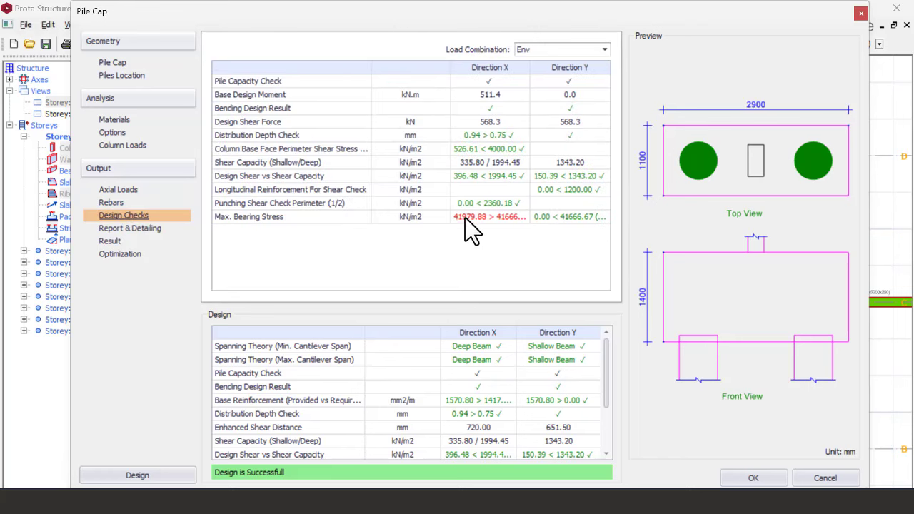
left_click(125, 204)
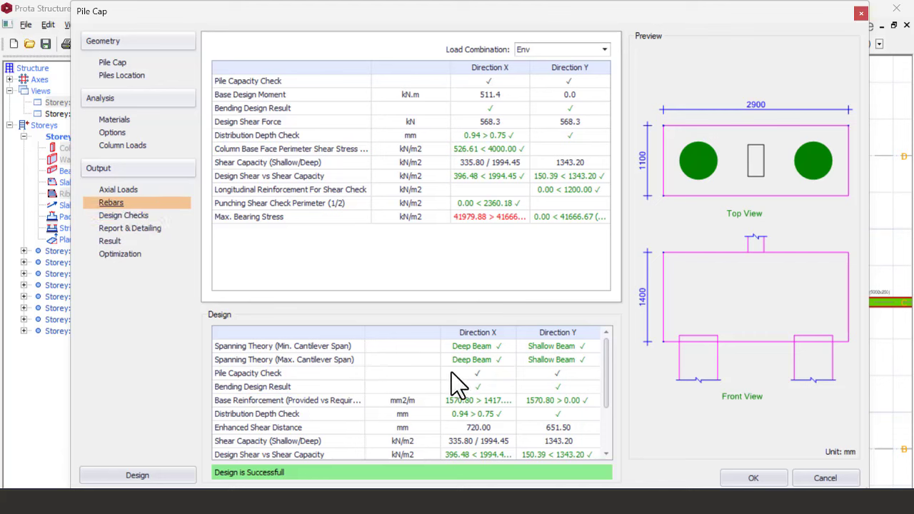
scroll(452, 376, "down", 2)
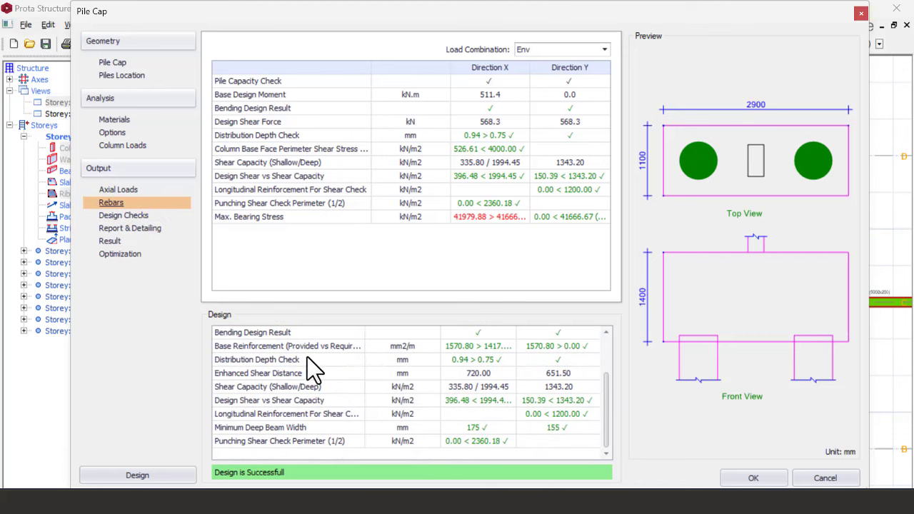
left_click(129, 205)
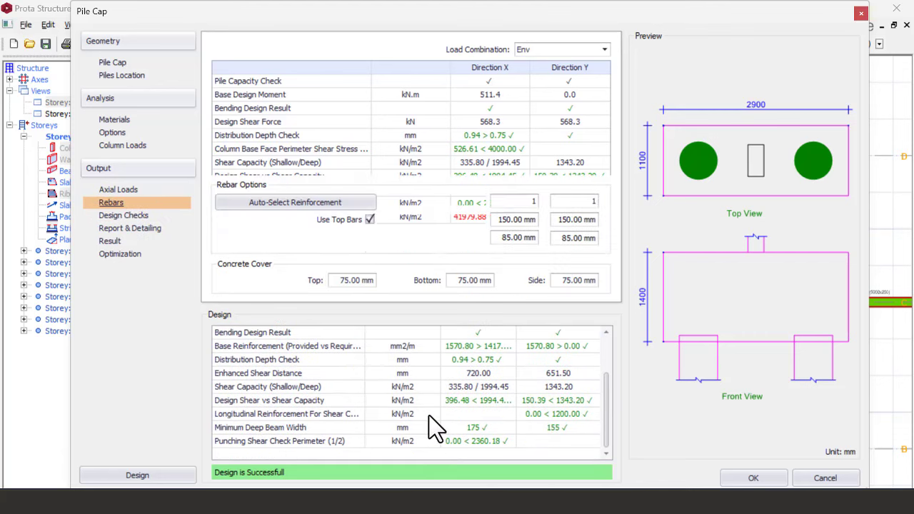
scroll(473, 400, "up", 2)
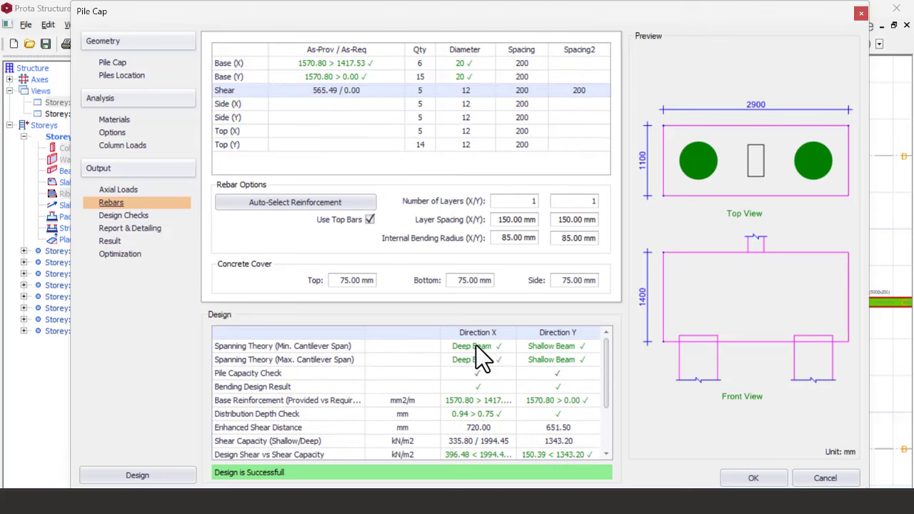
scroll(483, 365, "down", 2)
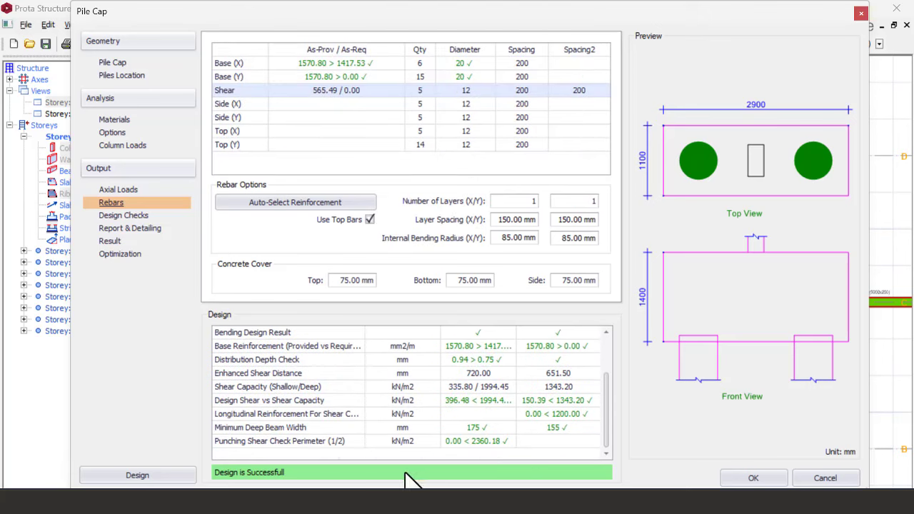
left_click(136, 227)
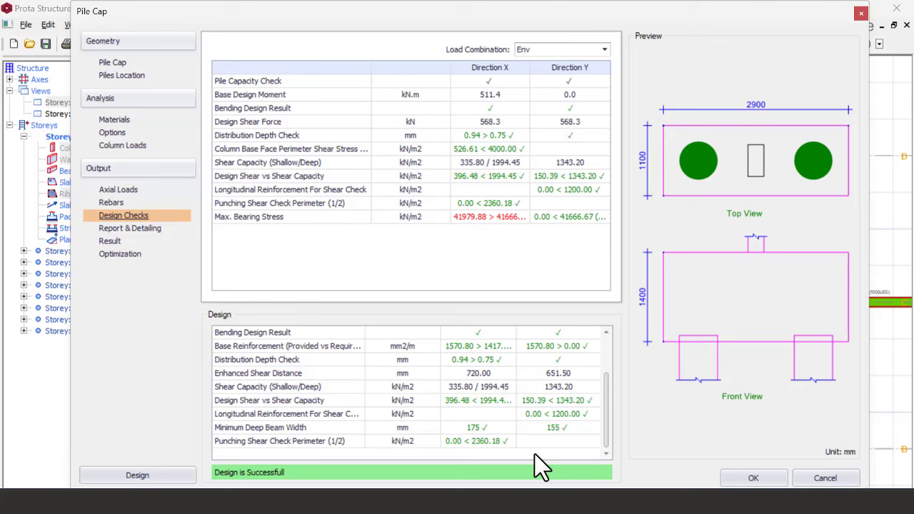
Return to the rebar page, then bring the PC-1C11.pdf report forward to read the bending radii
key("super")
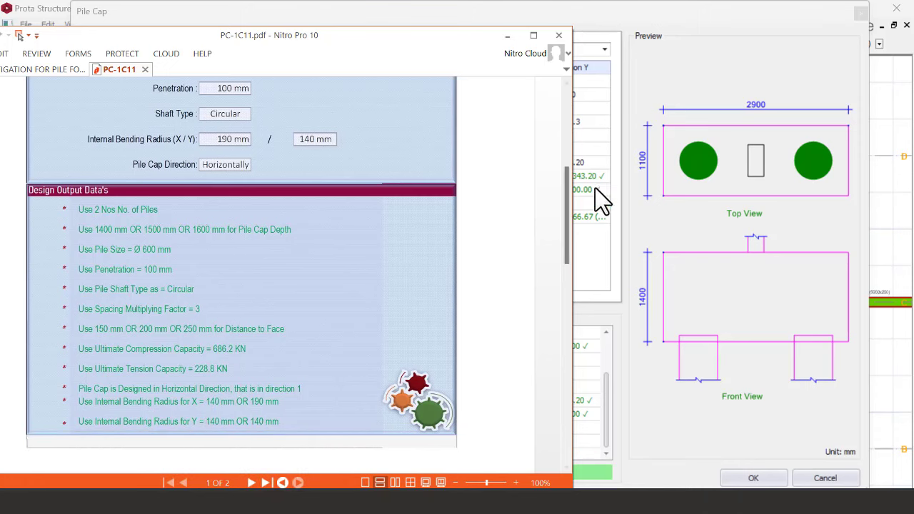
left_click(623, 83)
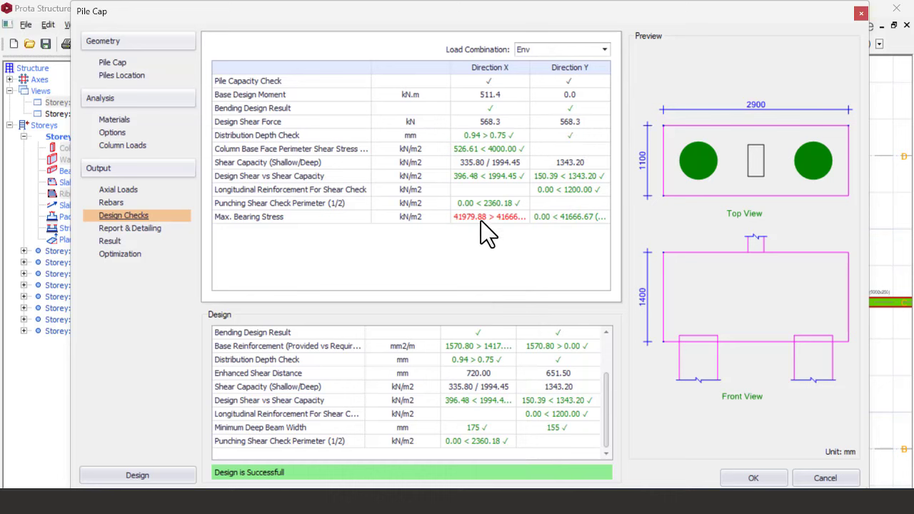
left_click(113, 204)
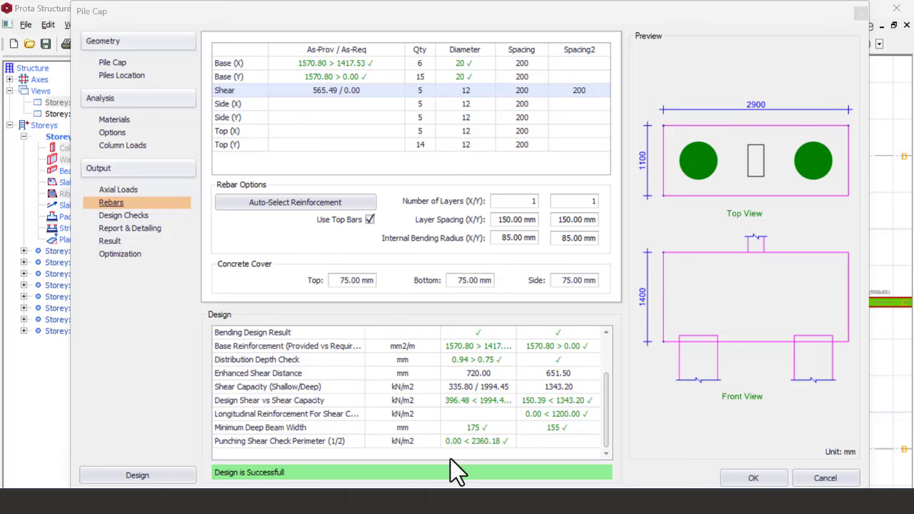
left_click(454, 502)
left_click(299, 503)
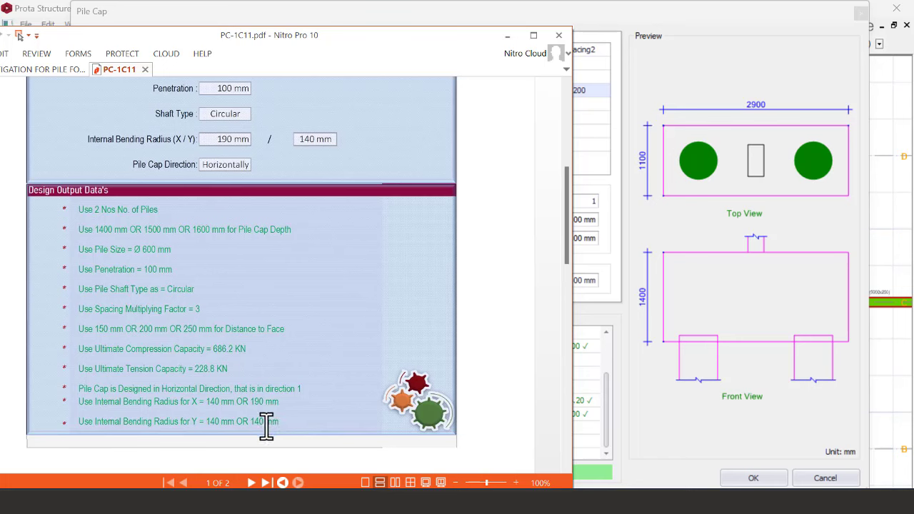
Set the X internal bending radius to 140 mm and check it against the PDF report
left_click(508, 38)
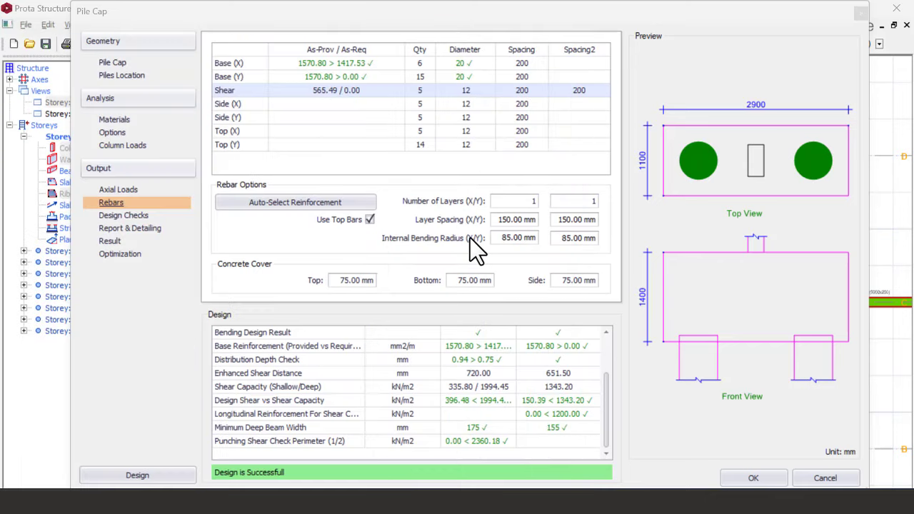
double_click(511, 238)
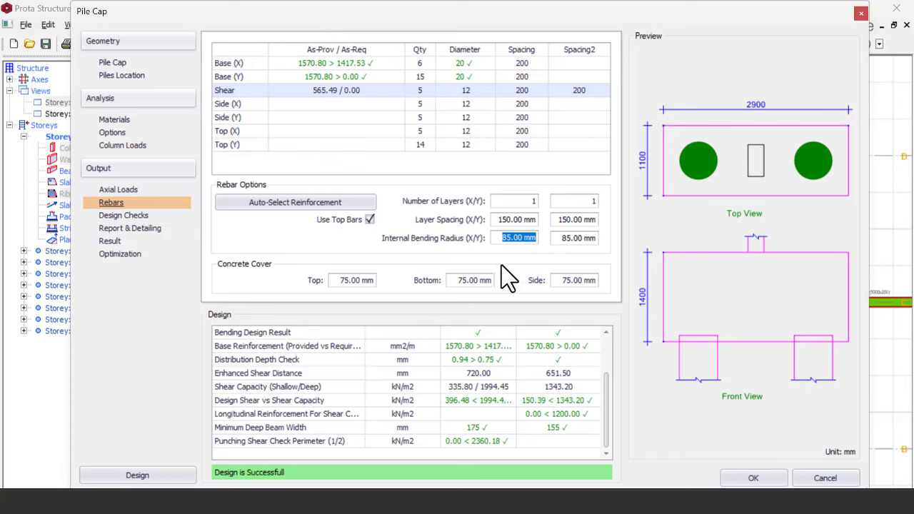
type("140")
key("super")
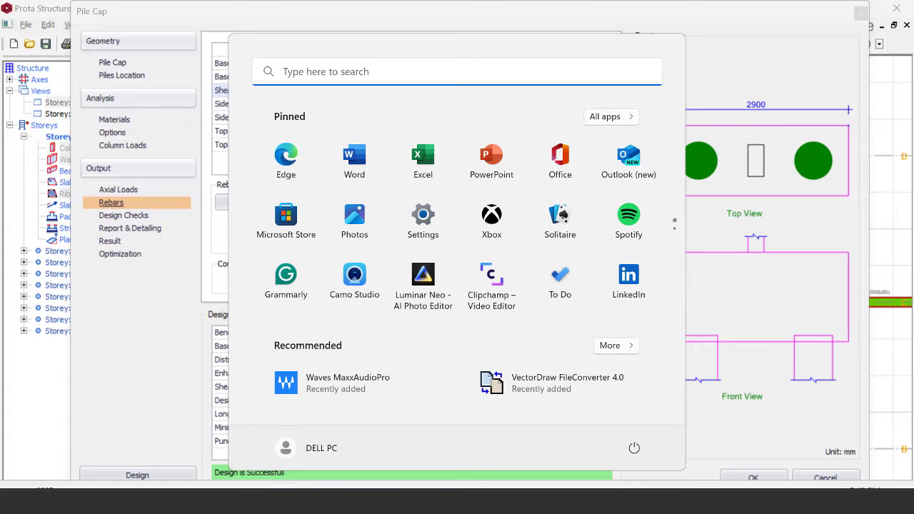
key("alt+Tab")
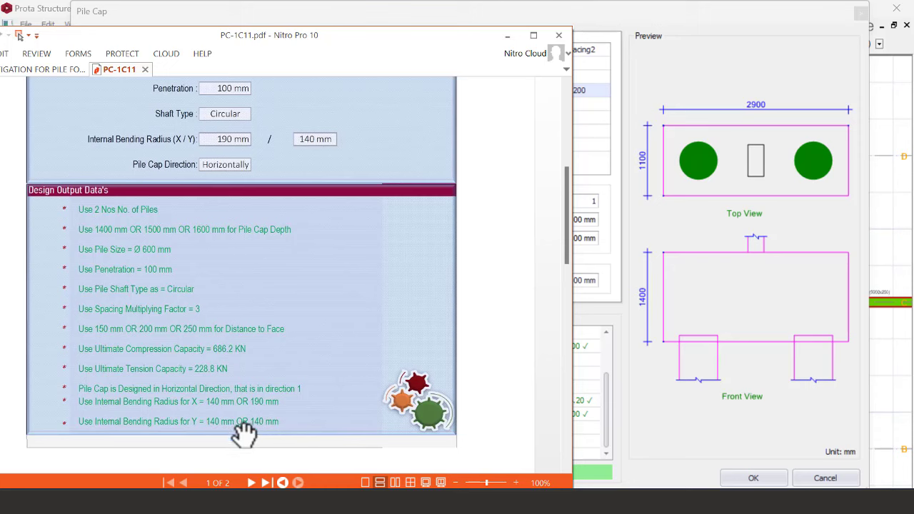
left_click(508, 36)
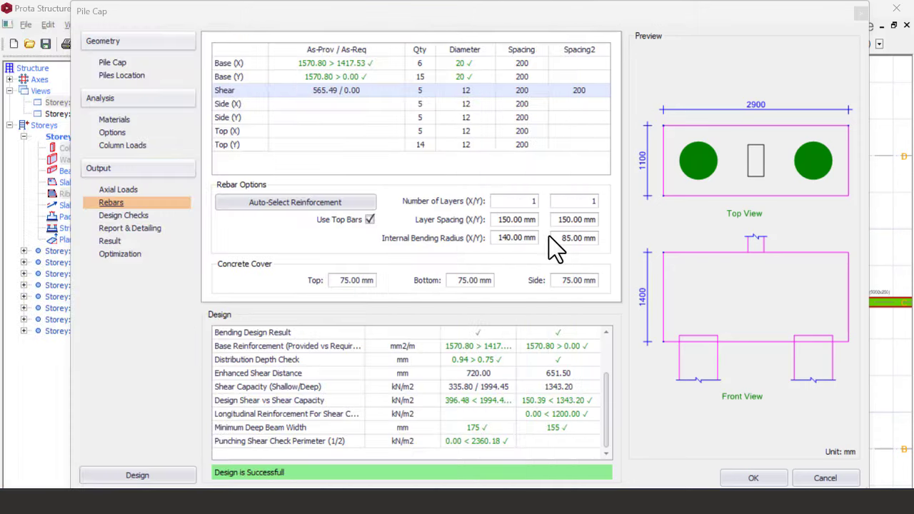
Set the Y internal bending radius to 140 mm, commit the edits, and recheck the PDF
left_click(574, 238)
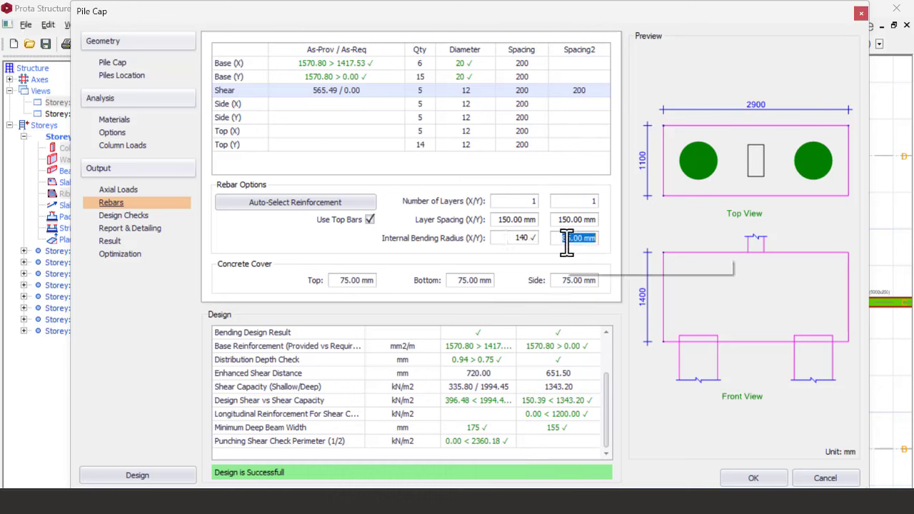
type("100")
type("4")
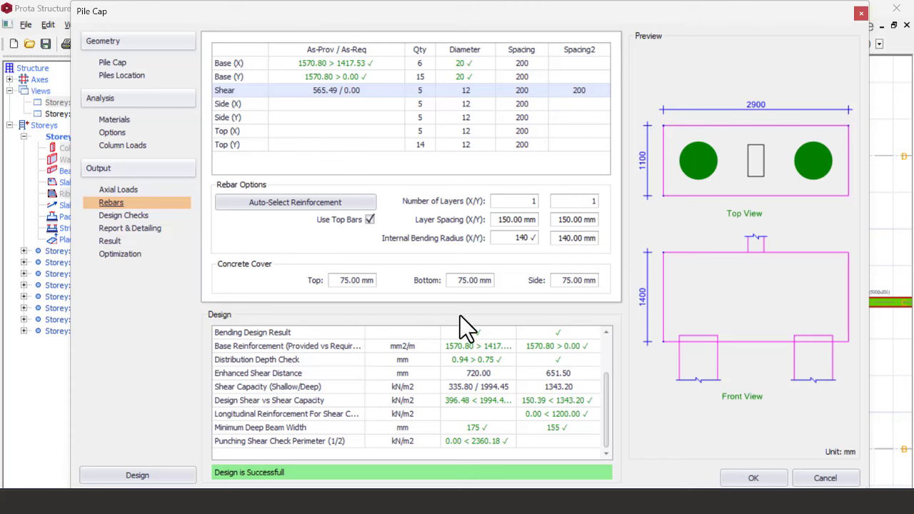
left_click(474, 280)
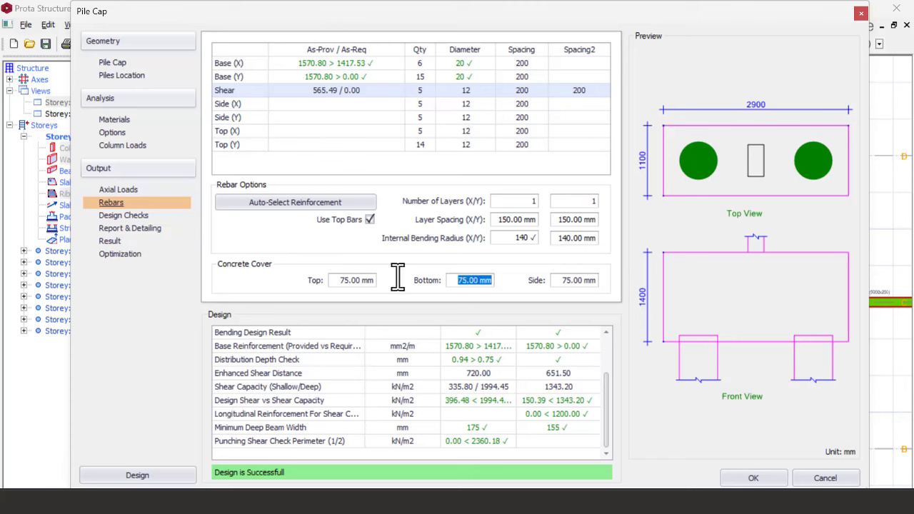
left_click(346, 282)
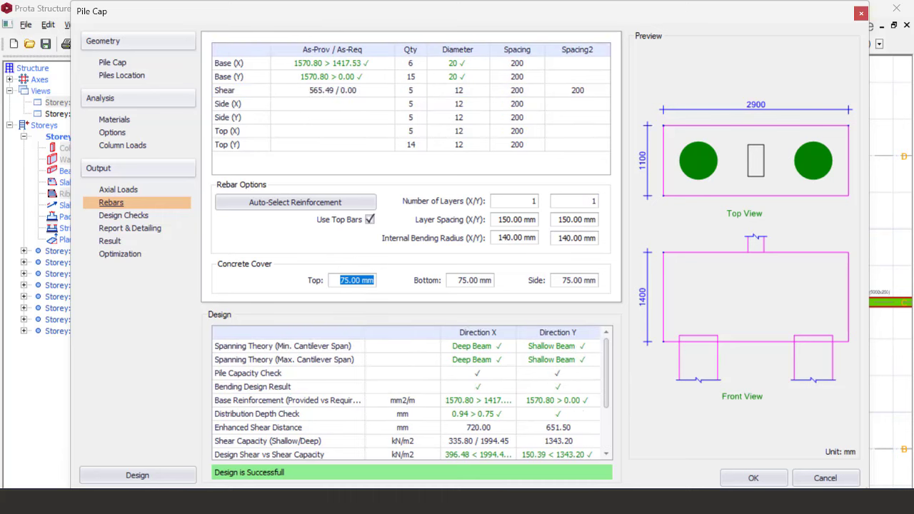
key("super")
key("alt+Tab")
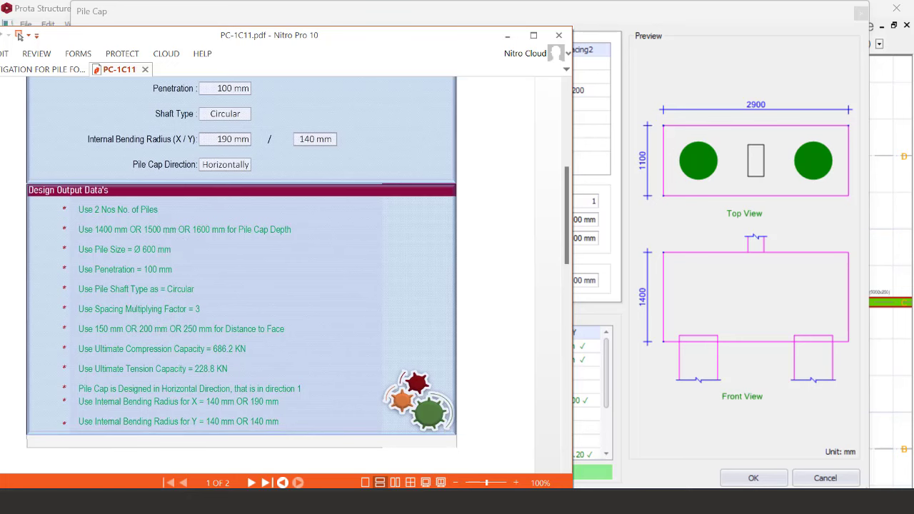
Scroll the PileSOFT sheet to the detail drawing, return to Parameters, and minimize Excel
key("super")
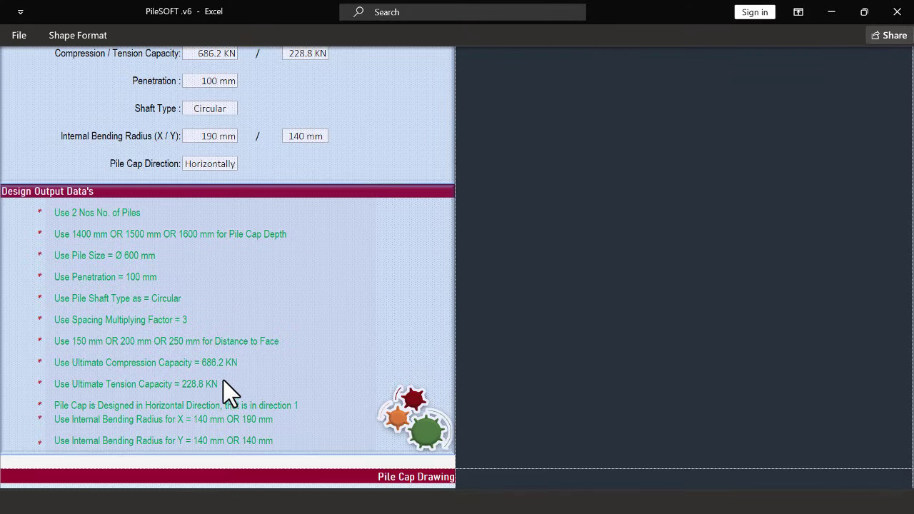
scroll(207, 389, "down", 8)
scroll(202, 398, "down", 15)
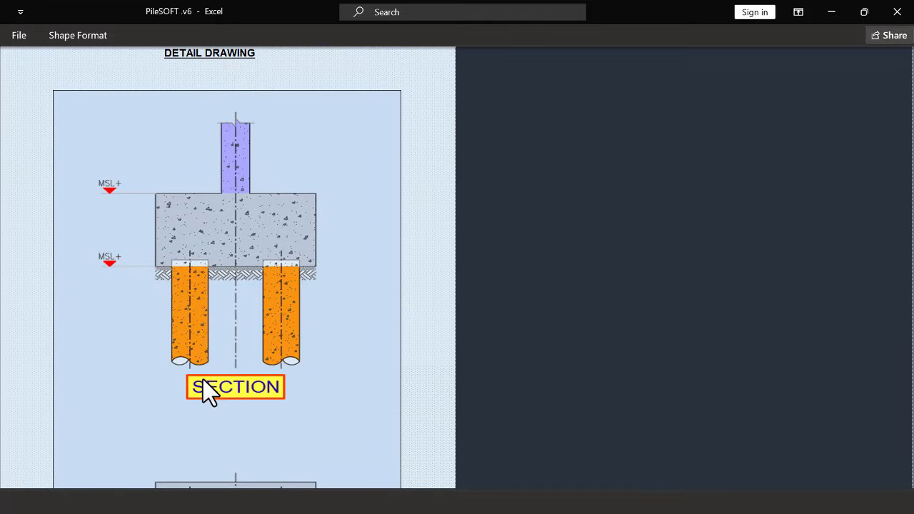
scroll(182, 386, "down", 3)
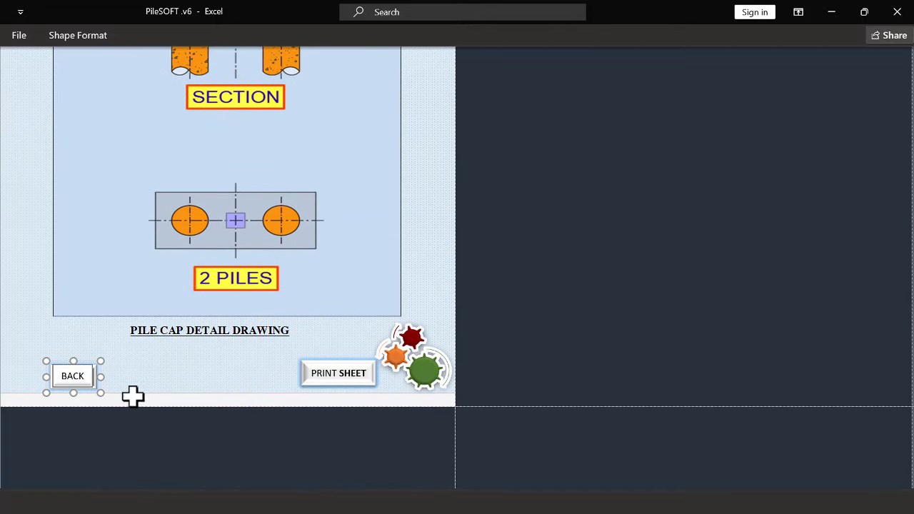
left_click(107, 363)
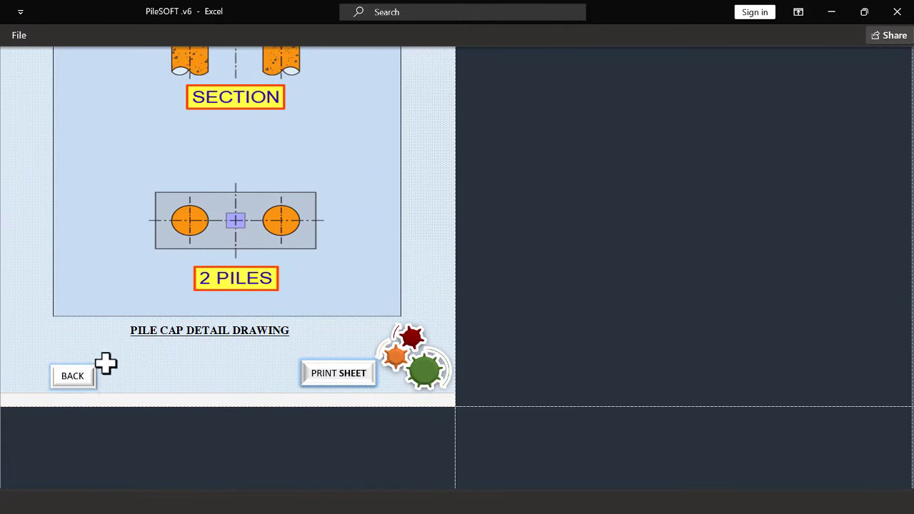
left_click(84, 376)
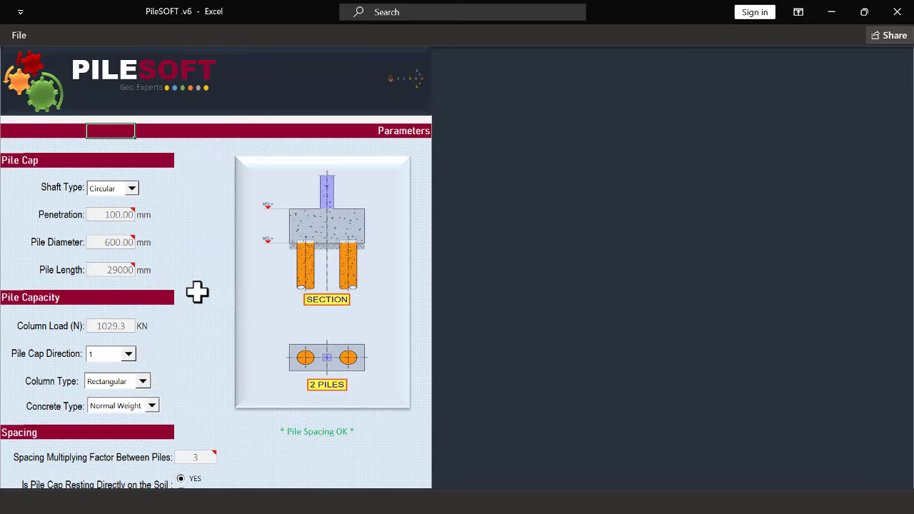
scroll(175, 243, "down", 7)
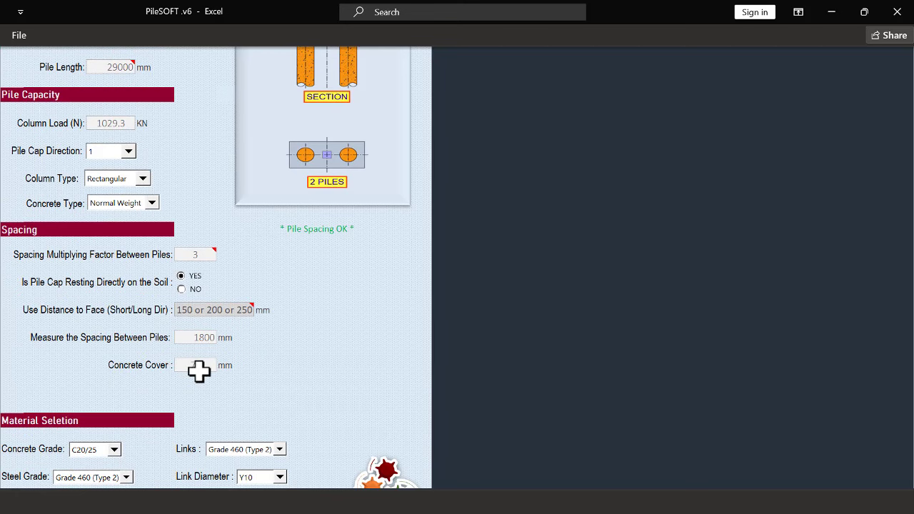
left_click(833, 12)
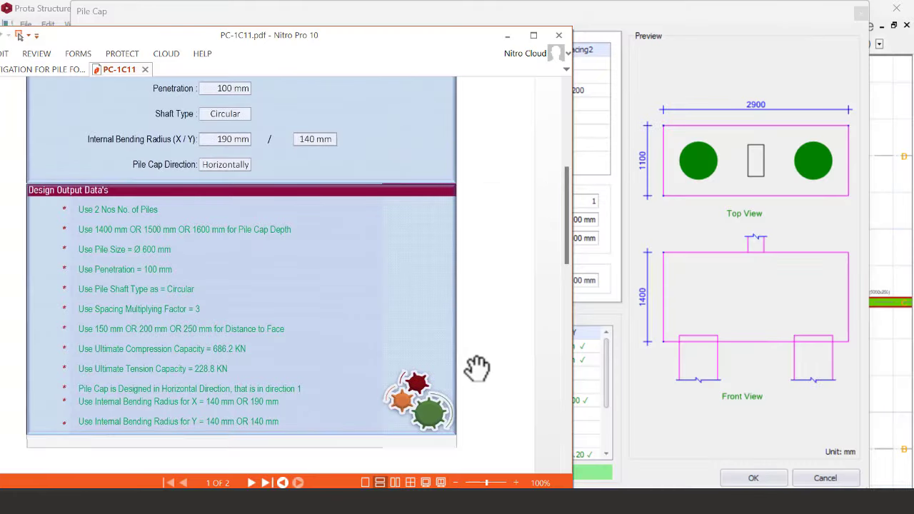
Review the 75 mm top and bottom concrete covers, then display the all-passing Design Checks
left_click(508, 35)
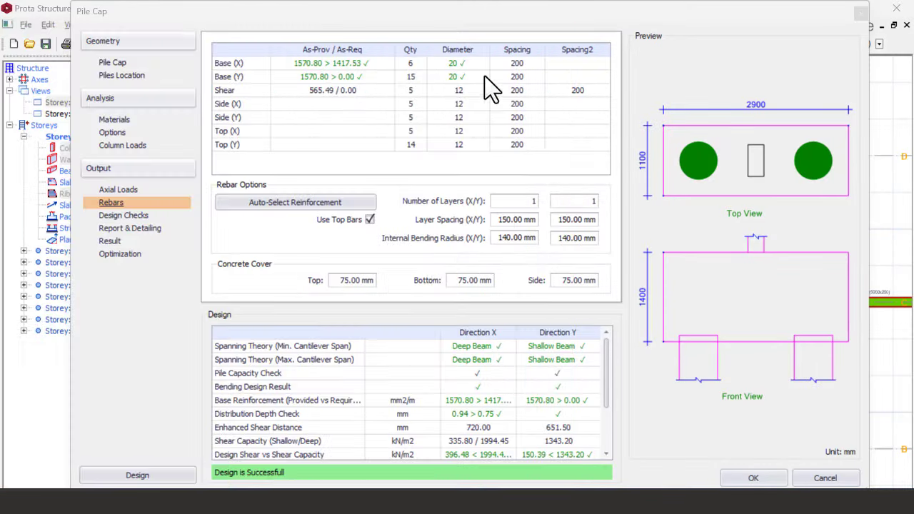
double_click(354, 281)
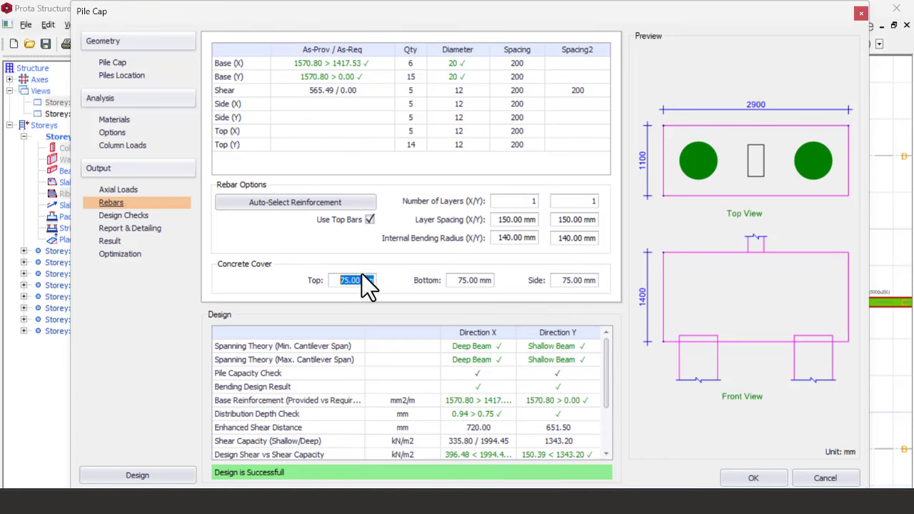
type("7")
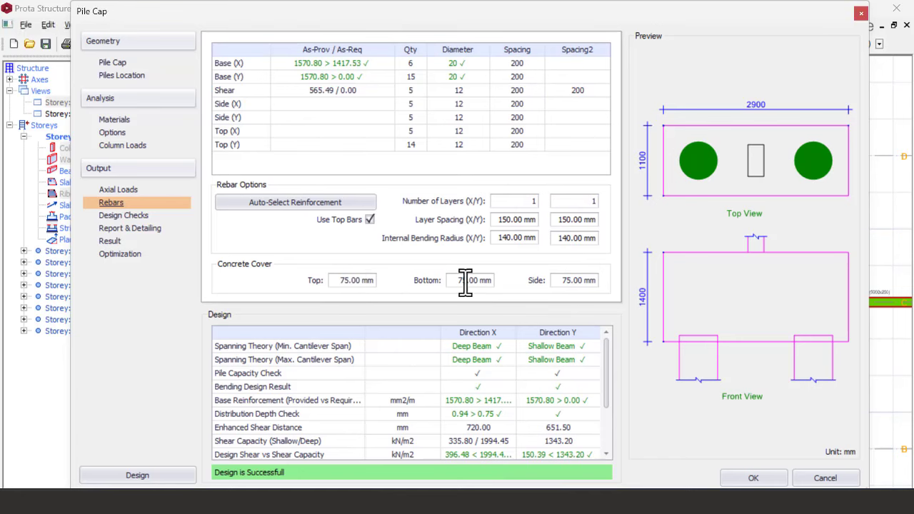
double_click(463, 282)
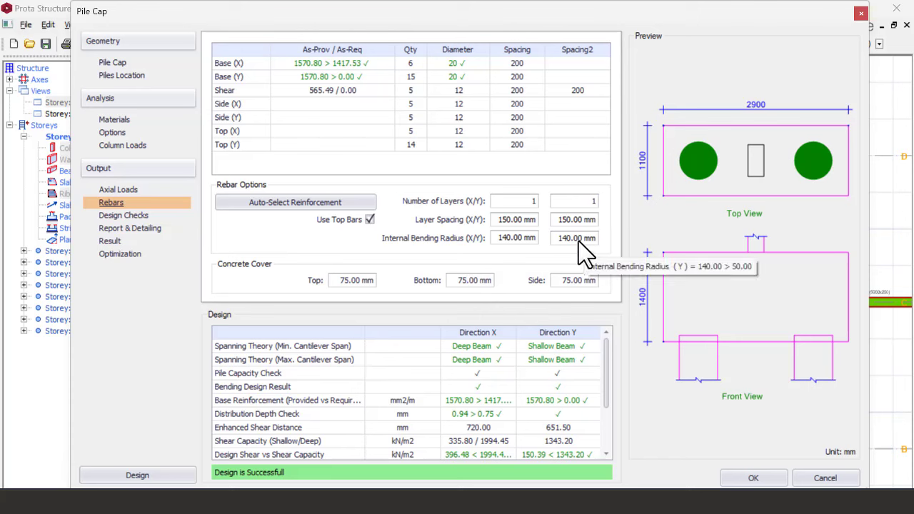
left_click(140, 216)
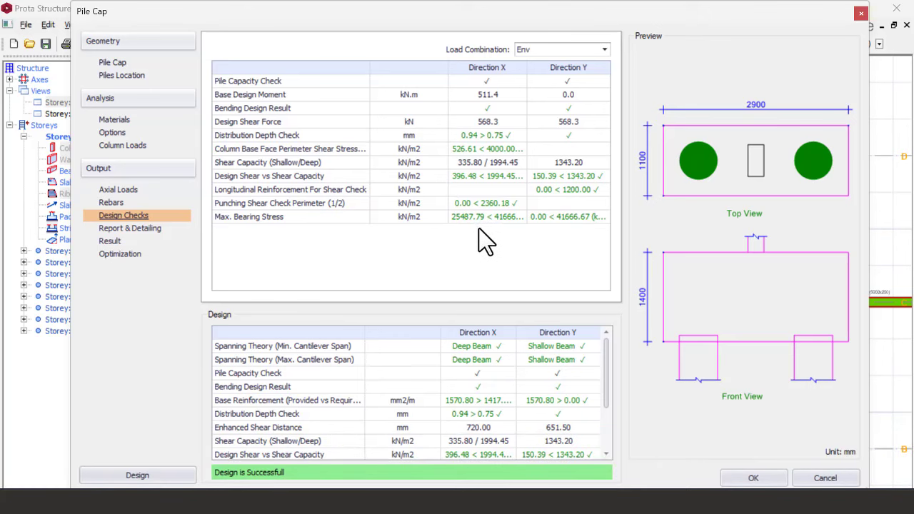
key("super")
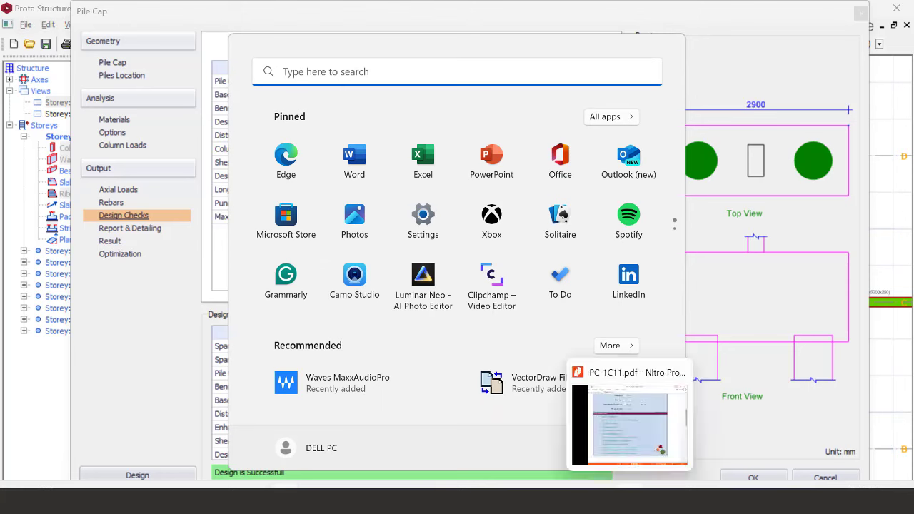
left_click(632, 501)
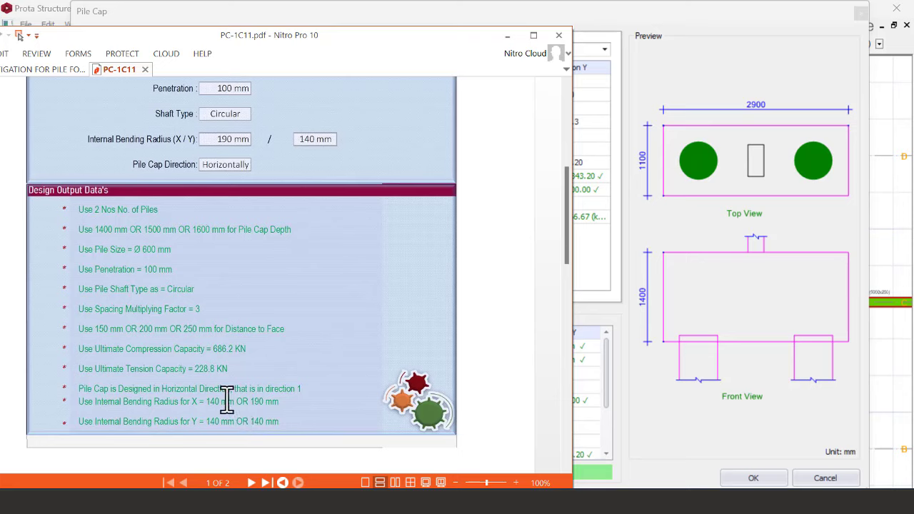
scroll(245, 349, "up", 1)
scroll(244, 349, "up", 8)
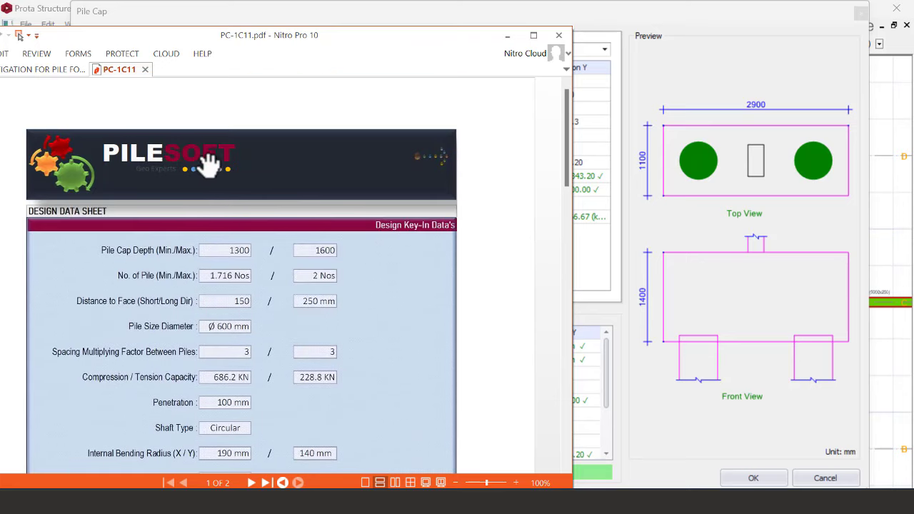
scroll(214, 171, "down", 9)
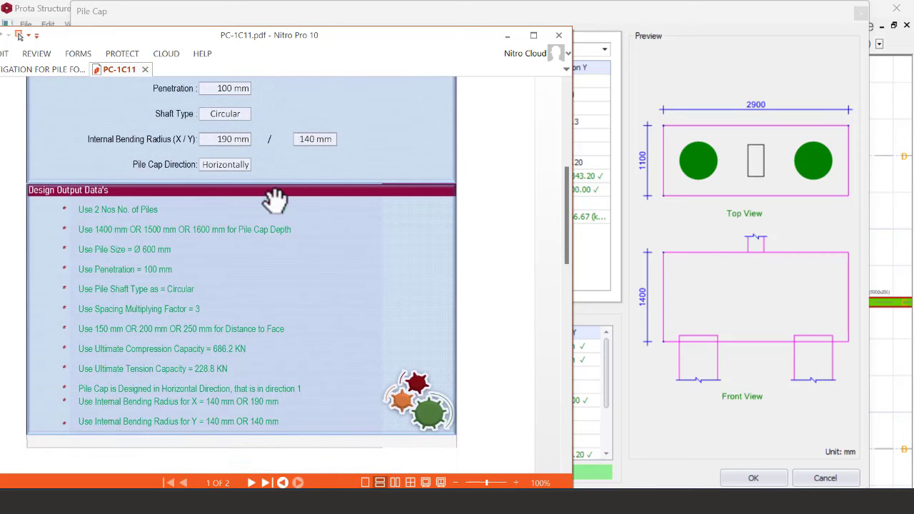
left_click(516, 12)
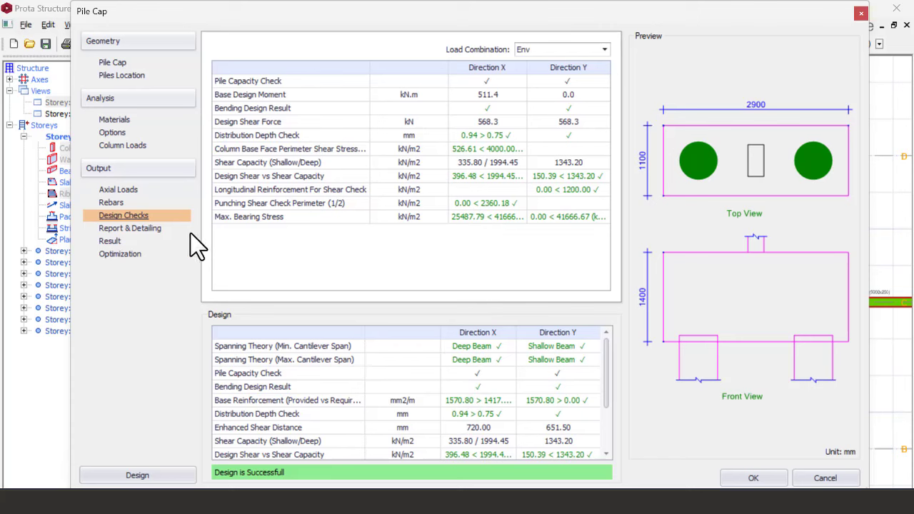
Show the Pile Cap Rebars page and compare it with the PileSOFT PDF's design output
left_click(114, 203)
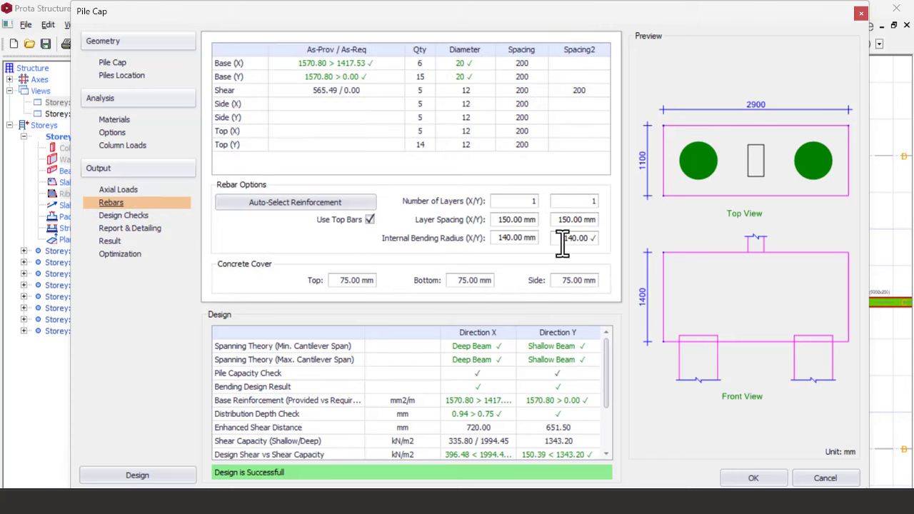
mouse_move(500, 243)
key("super")
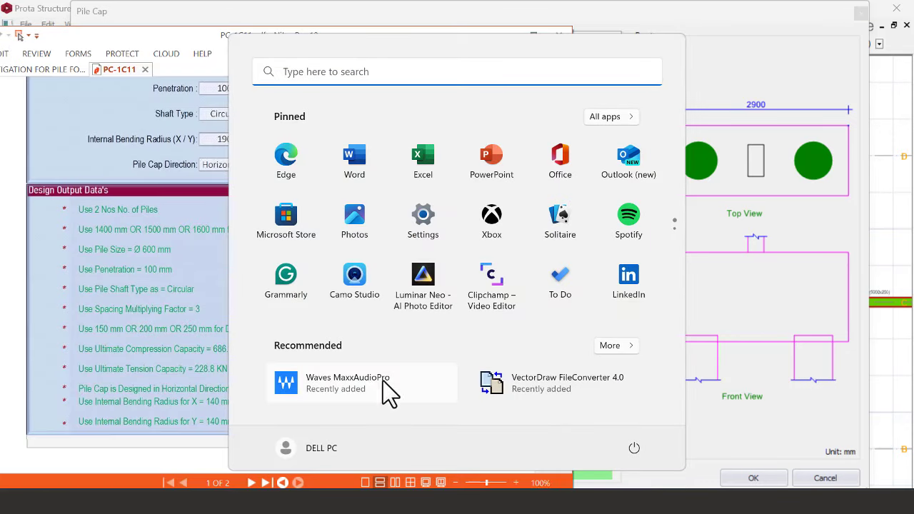
key("Escape")
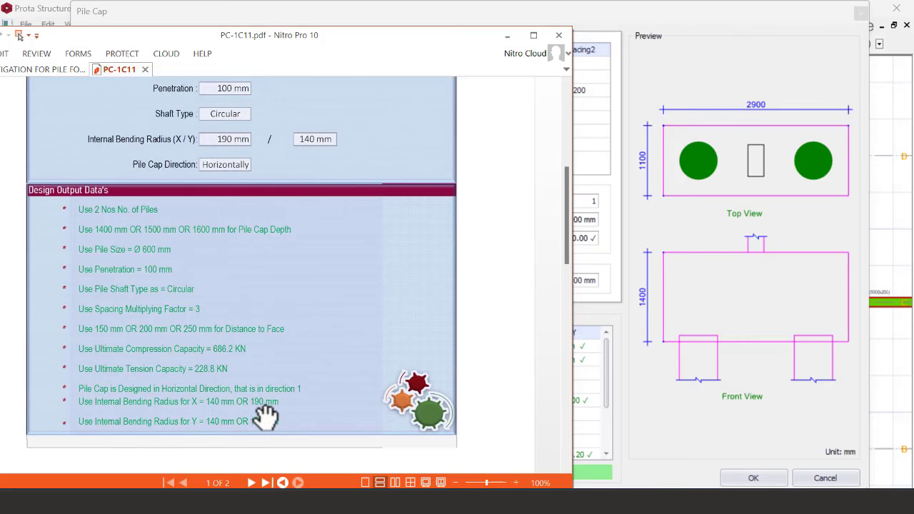
Re-enter the X internal bending radius as 140 mm and confirm the design checks still pass
left_click(508, 36)
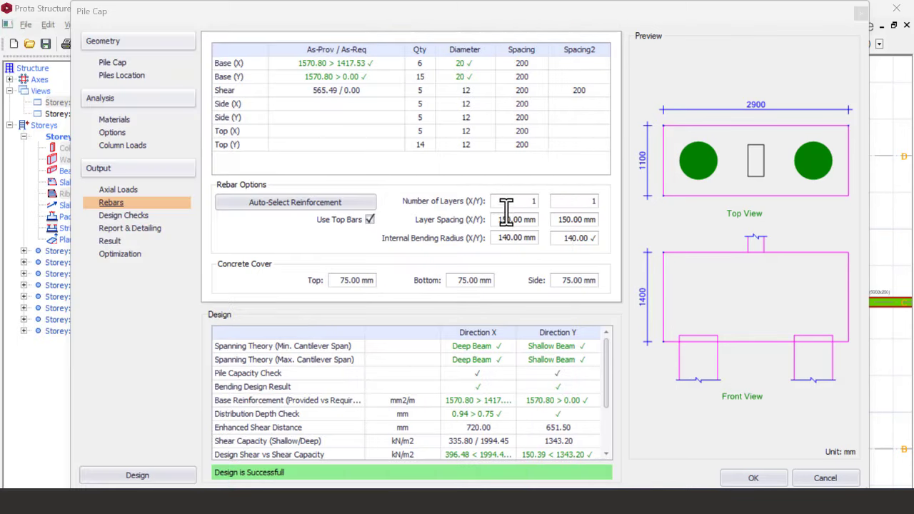
left_click(503, 239)
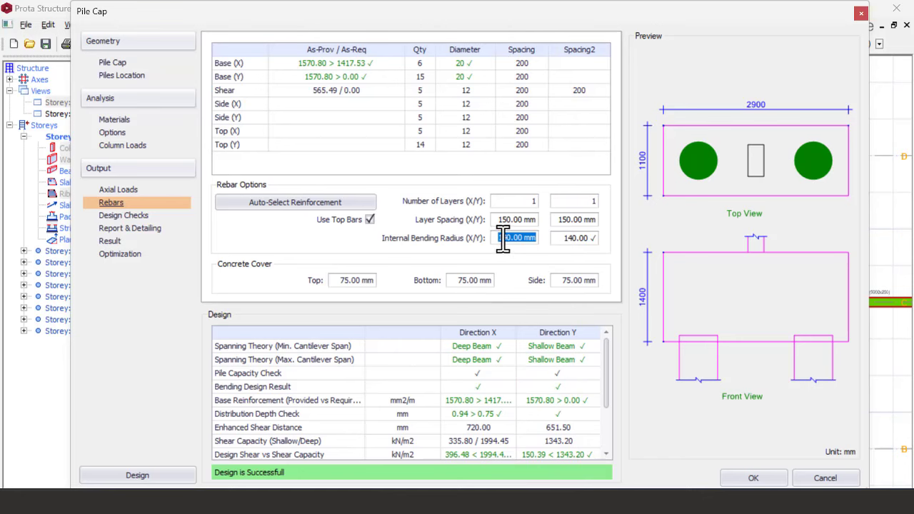
type("1")
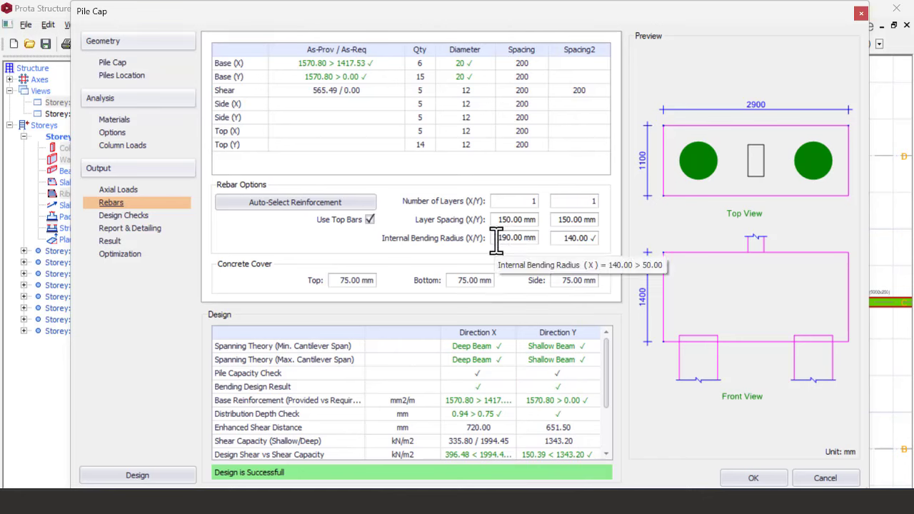
double_click(543, 245)
type("14")
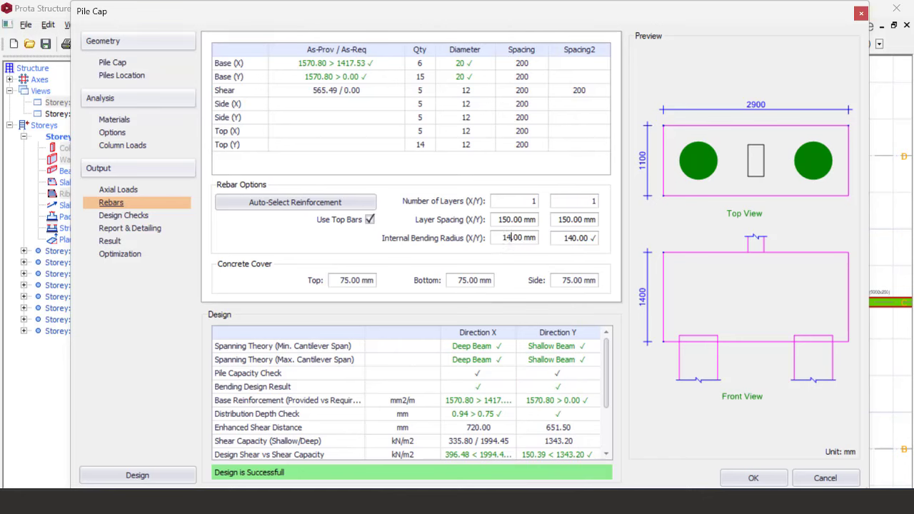
double_click(557, 242)
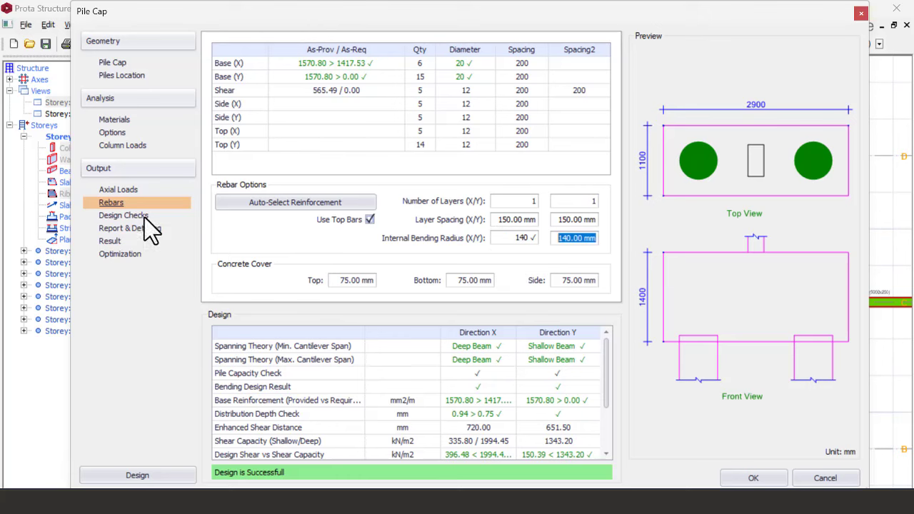
left_click(124, 216)
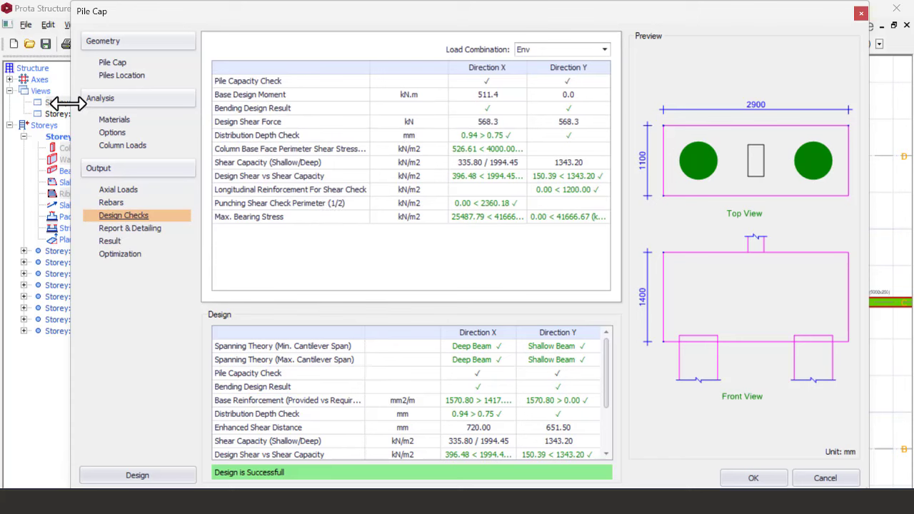
left_click(113, 203)
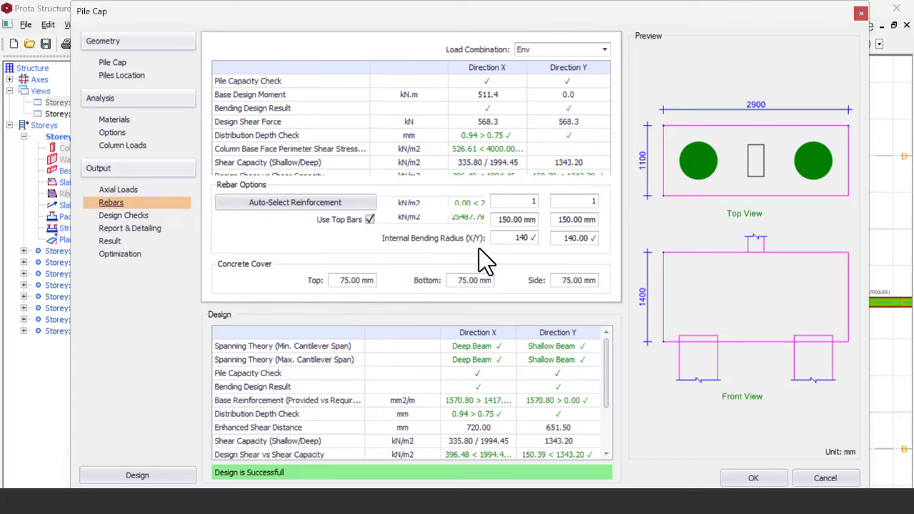
mouse_move(518, 245)
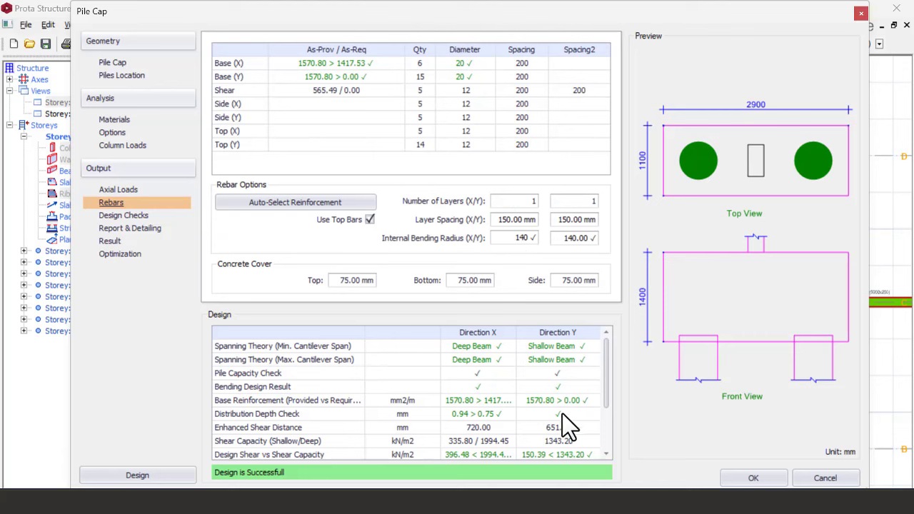
left_click(400, 501)
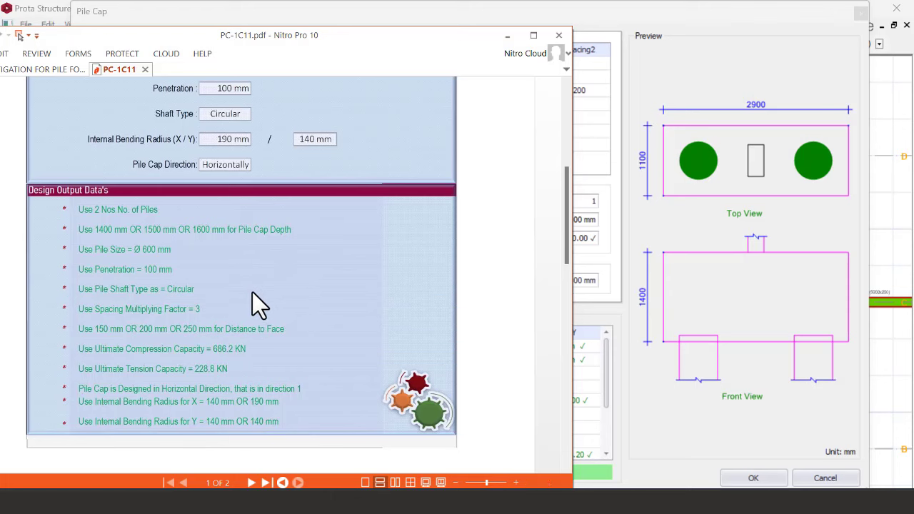
scroll(543, 204, "up", 5)
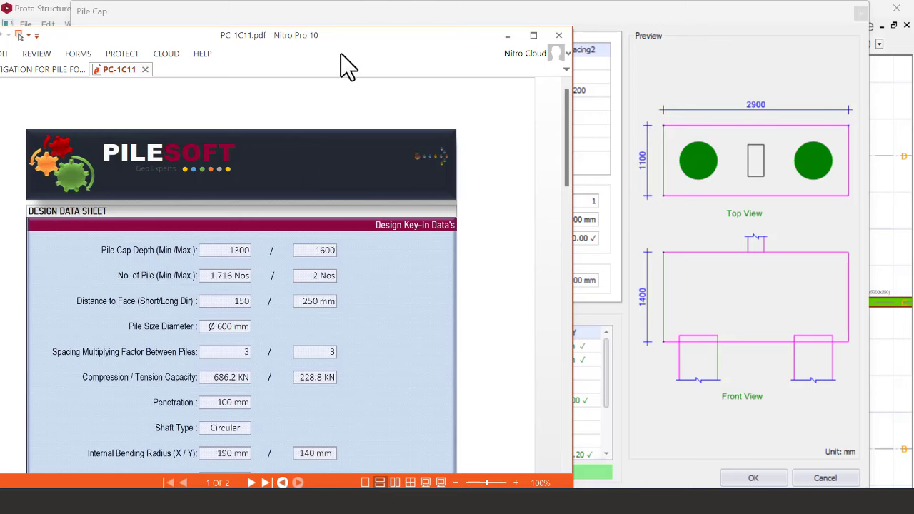
left_click(507, 36)
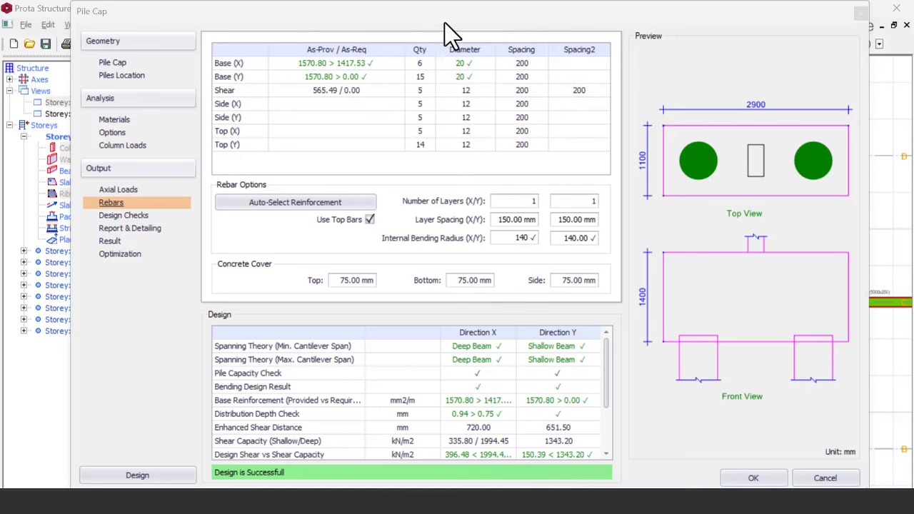
Compare the PC-1C11 cap geometry (2 piles, 1400 mm depth) against PileSOFT's page 2
left_click(114, 63)
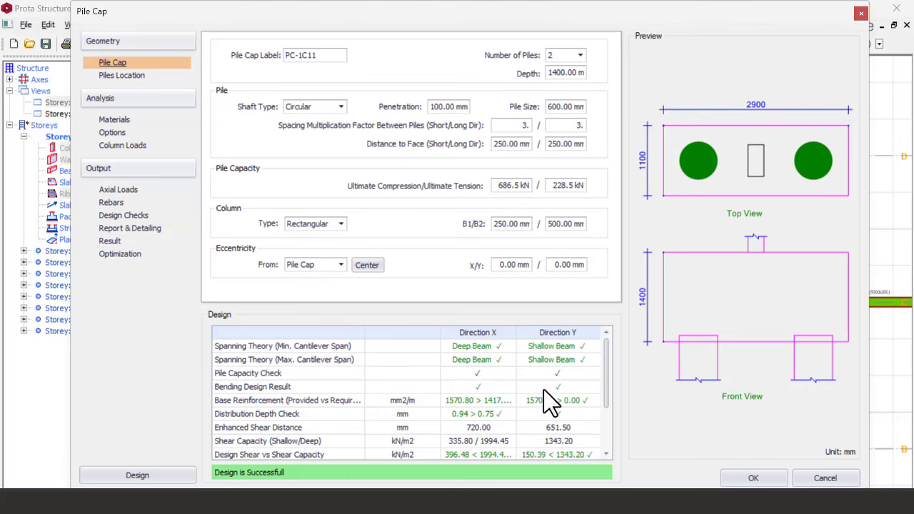
key("super")
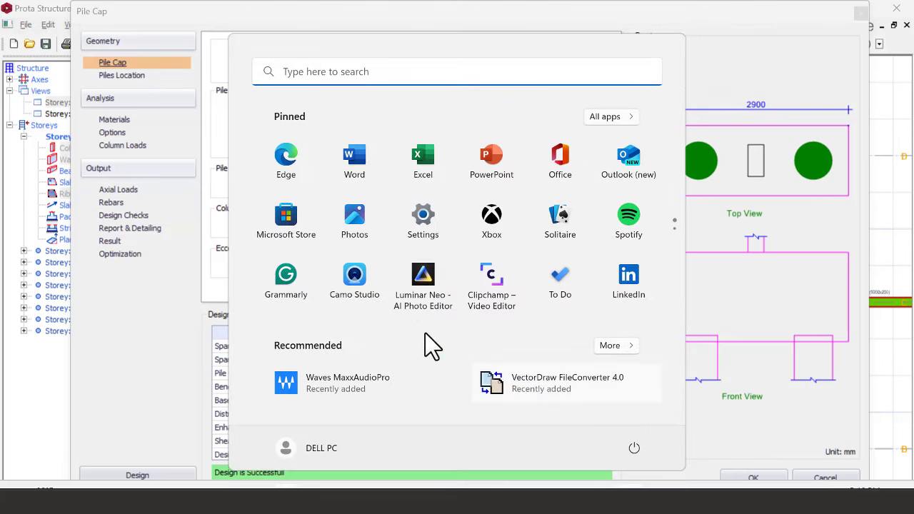
key("alt+Tab")
scroll(318, 282, "down", 10)
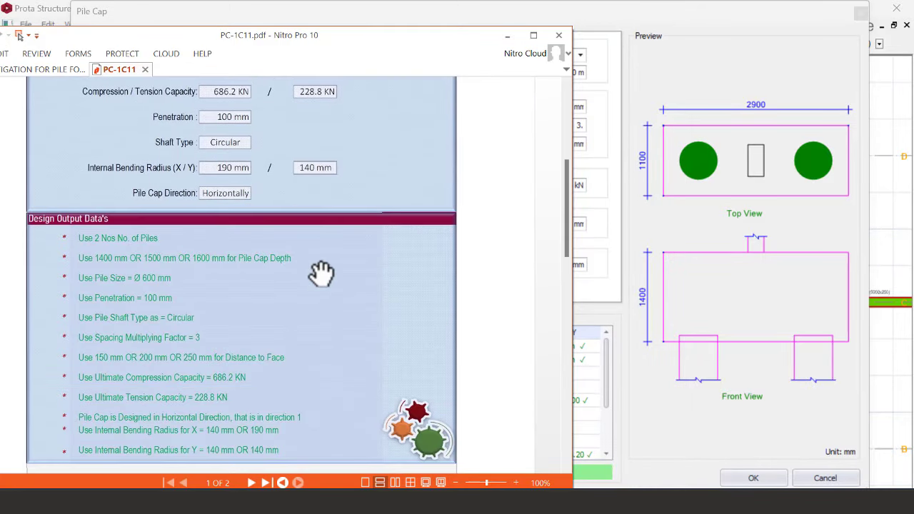
scroll(318, 270, "down", 6)
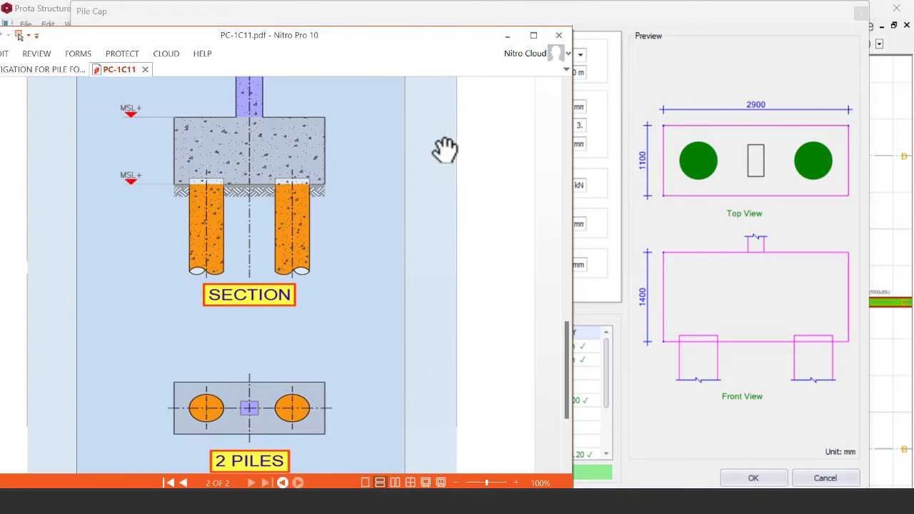
left_click(508, 35)
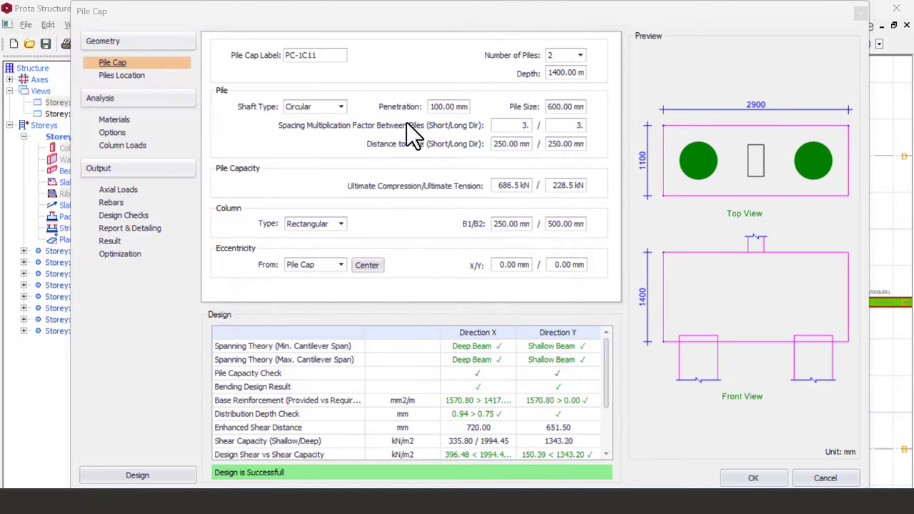
Create the PC-1C11 pile cap design report and start exporting it to PDF
left_click(148, 229)
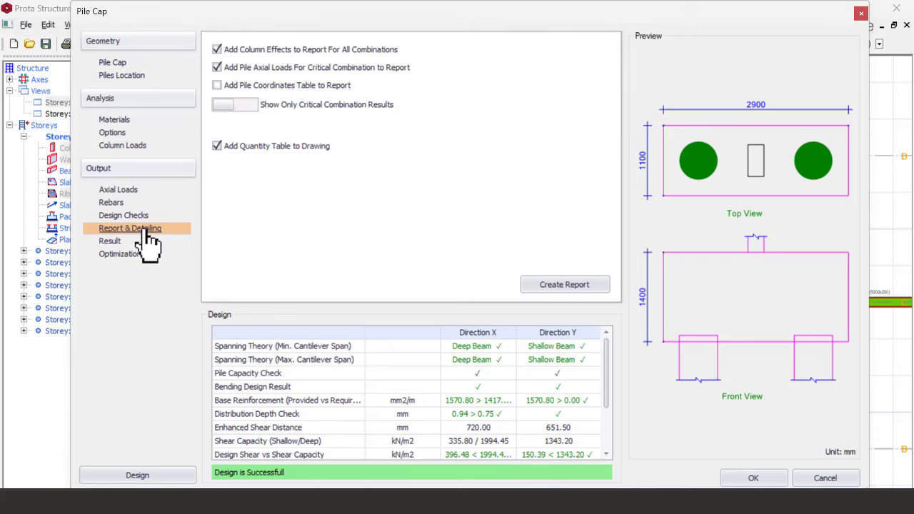
left_click(546, 284)
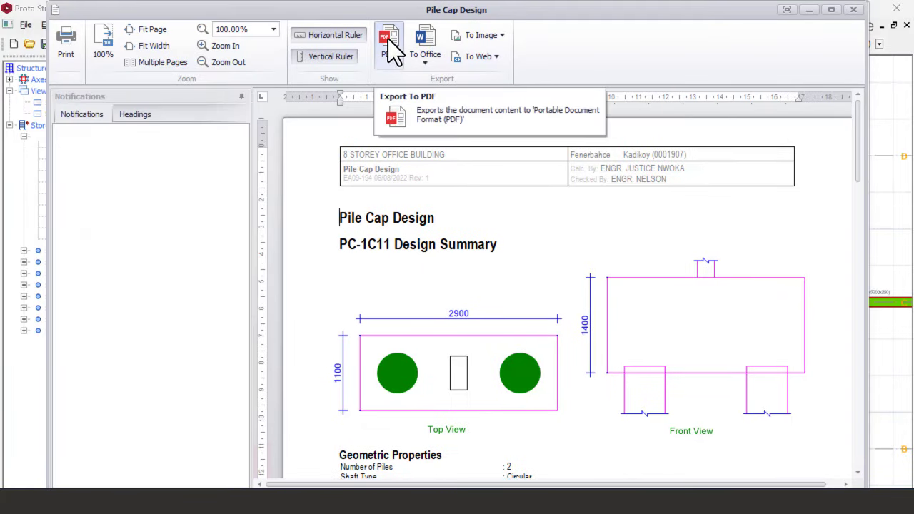
left_click(389, 44)
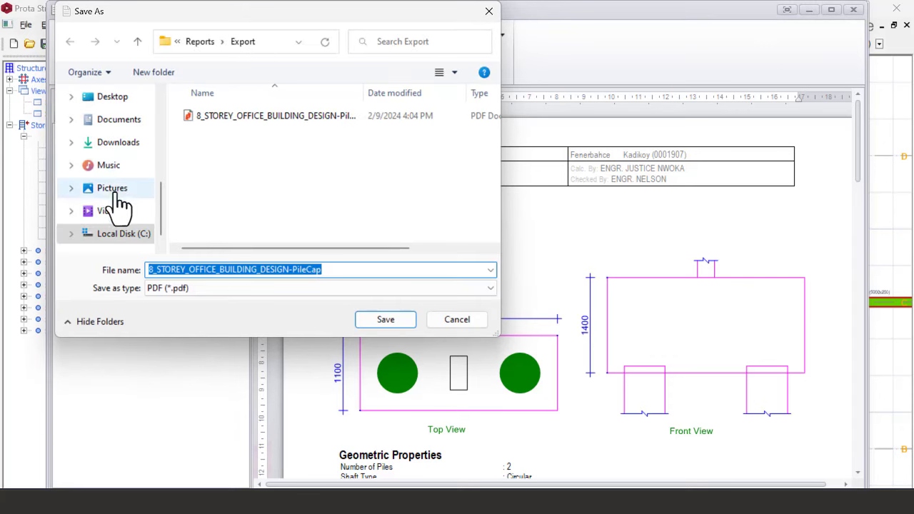
In the project folder, rename the existing PC-1C11 file to PC-1C11-PILESOFT
left_click(117, 98)
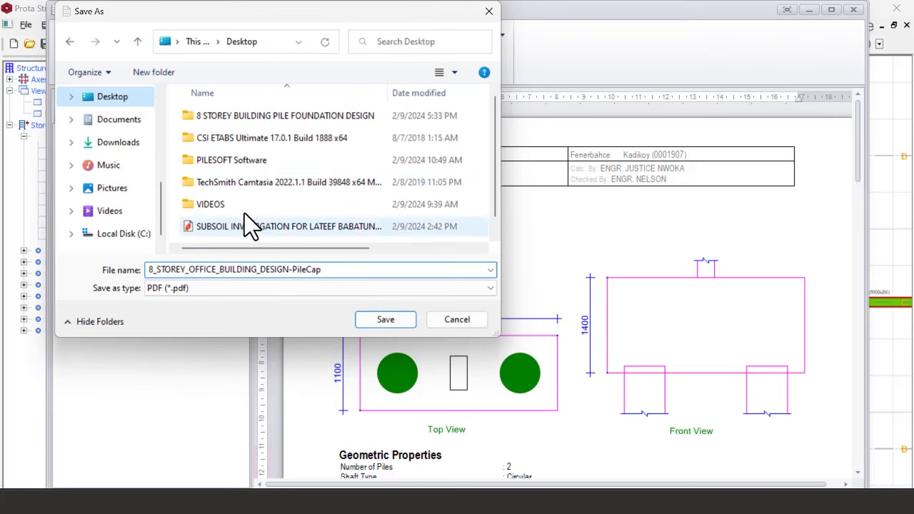
left_click(260, 119)
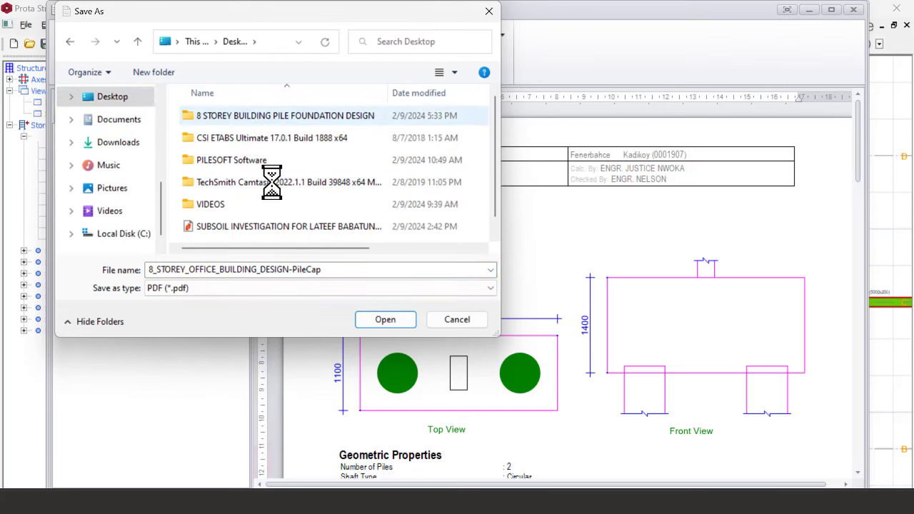
key("Return")
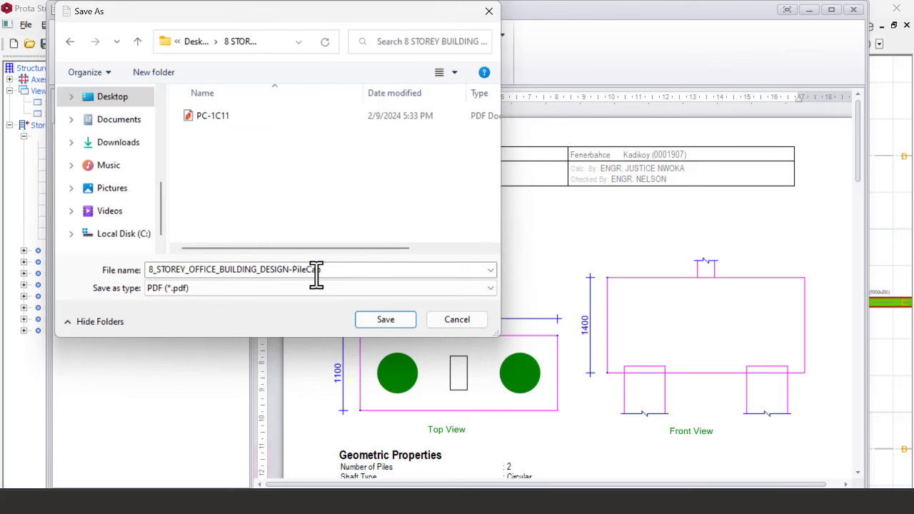
double_click(324, 275)
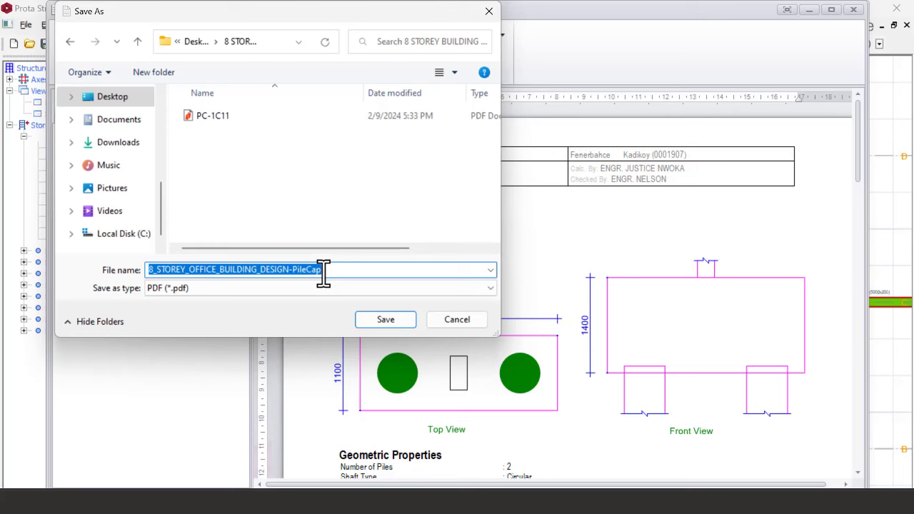
left_click(272, 117)
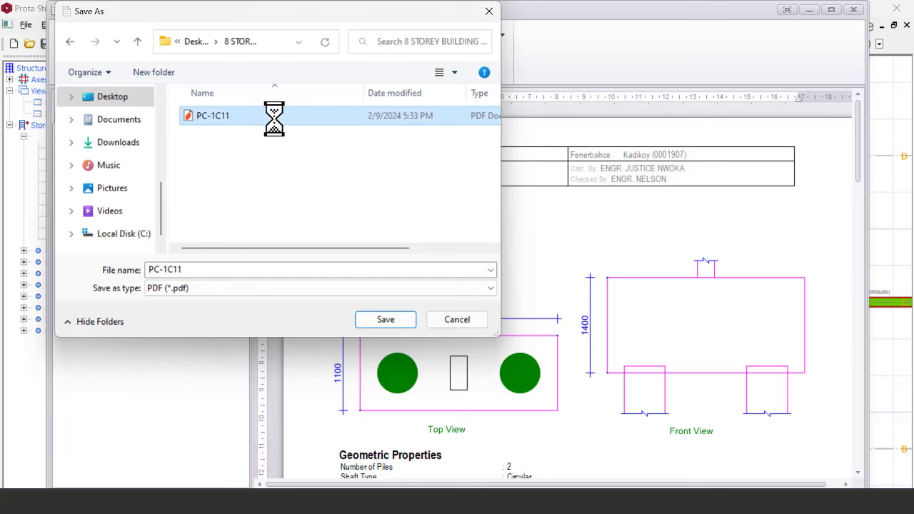
right_click(273, 118)
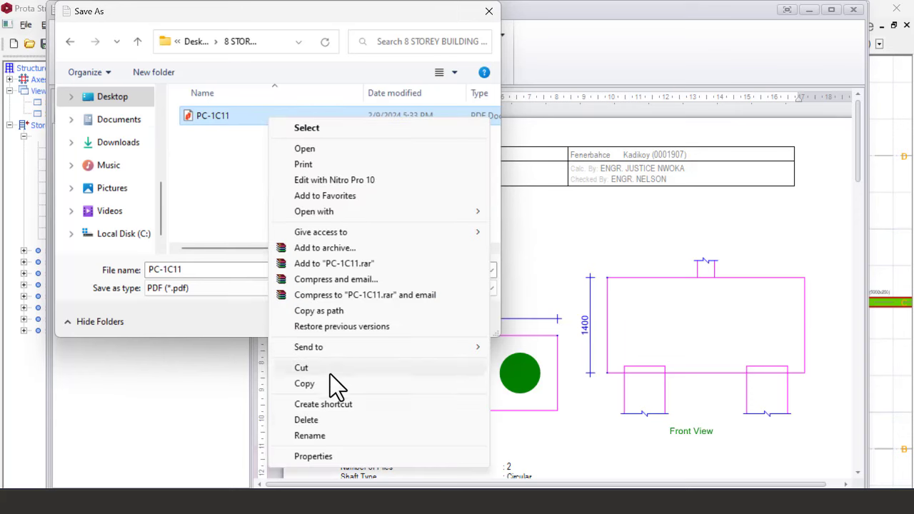
left_click(329, 435)
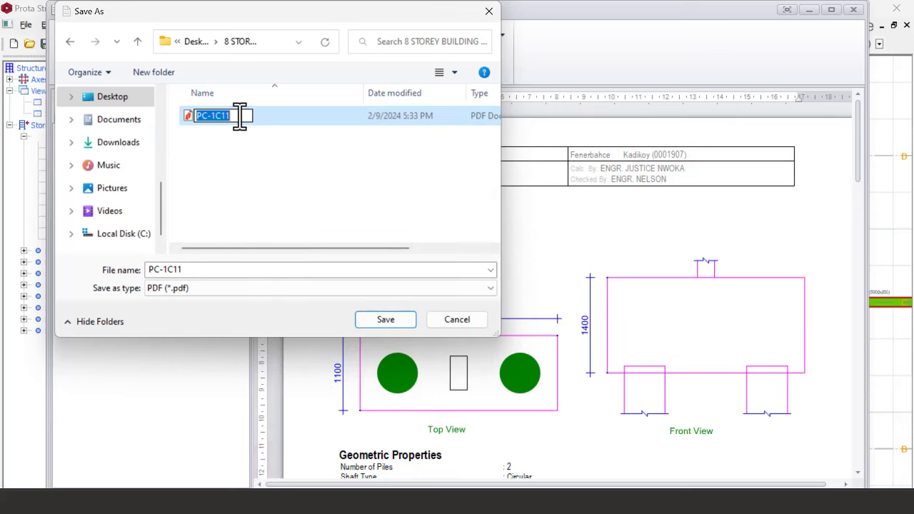
left_click(242, 116)
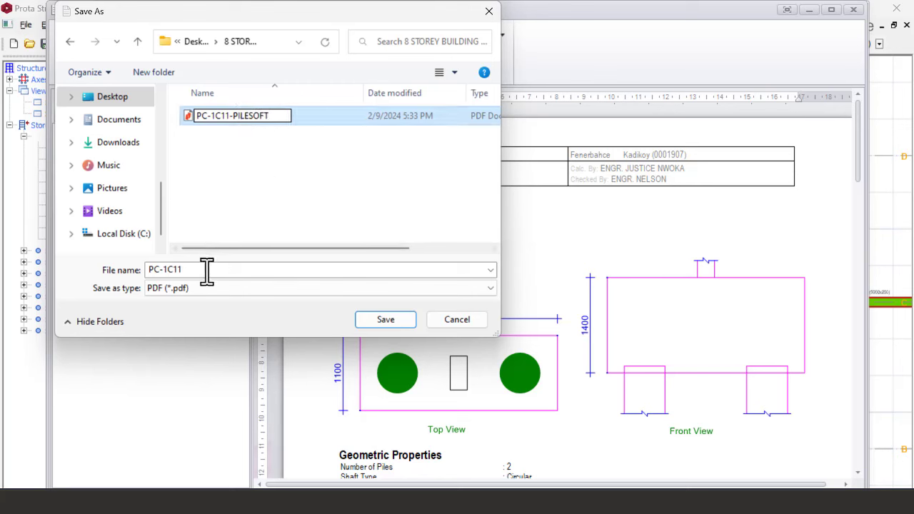
key("Return")
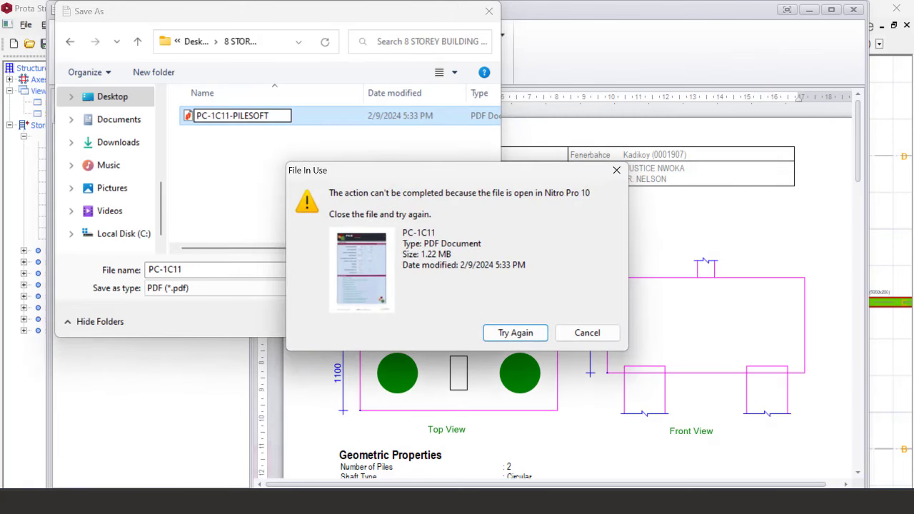
Close the locked PC-1C11 PDF in Nitro, retry, then cancel the save
key("super")
key("alt+Tab")
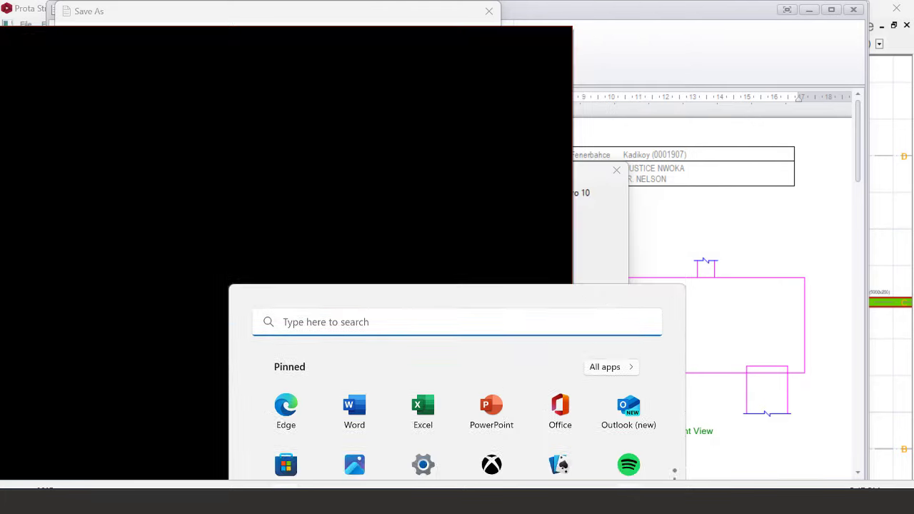
left_click(146, 69)
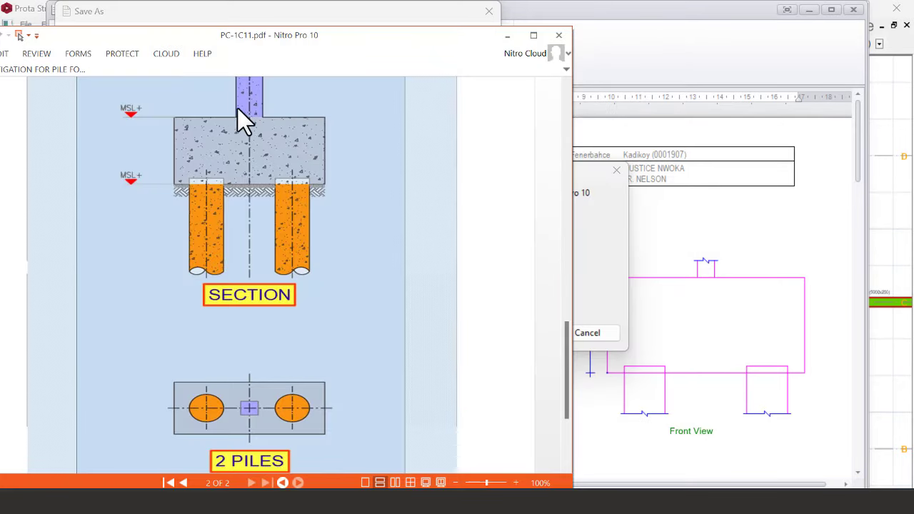
left_click(507, 35)
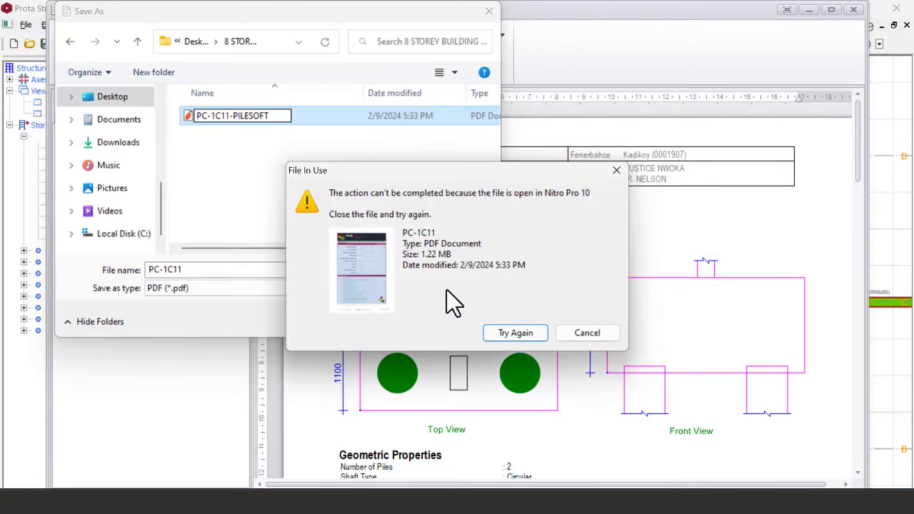
left_click(514, 332)
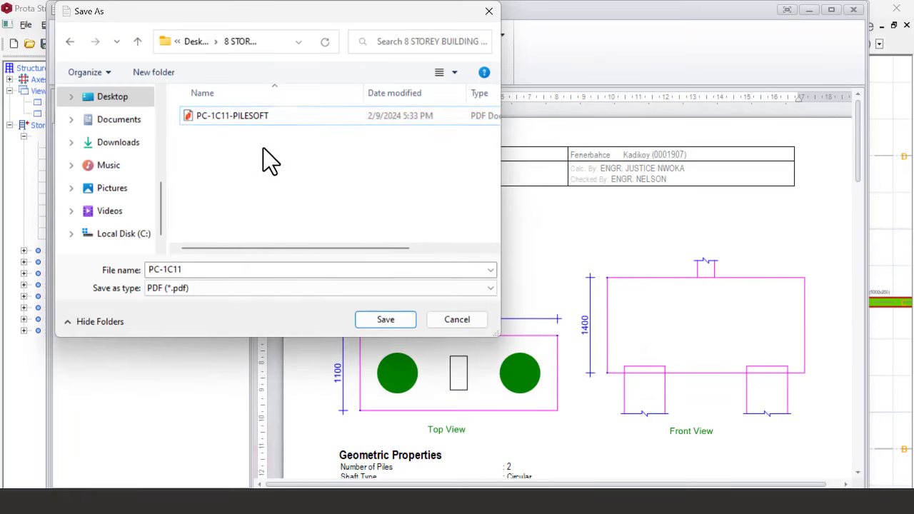
left_click(447, 319)
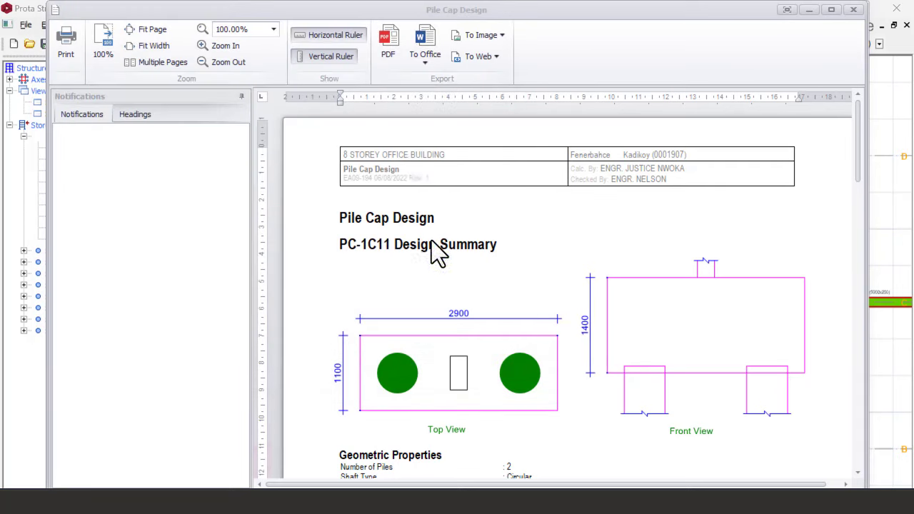
Export the report as PC-1C11-PROTA.pdf into the 8 STOREY BUILDING PILE FOUNDATION DESIGN folder
left_click(391, 47)
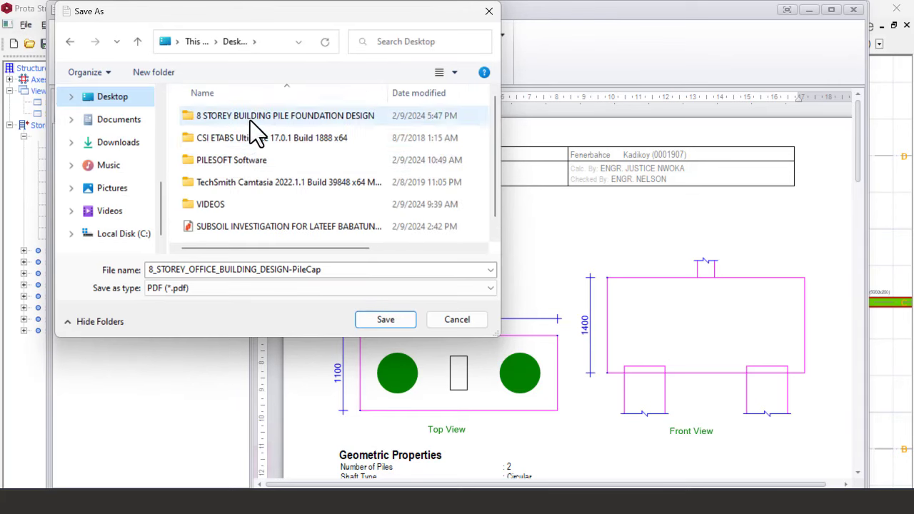
left_click(250, 119)
double_click(250, 119)
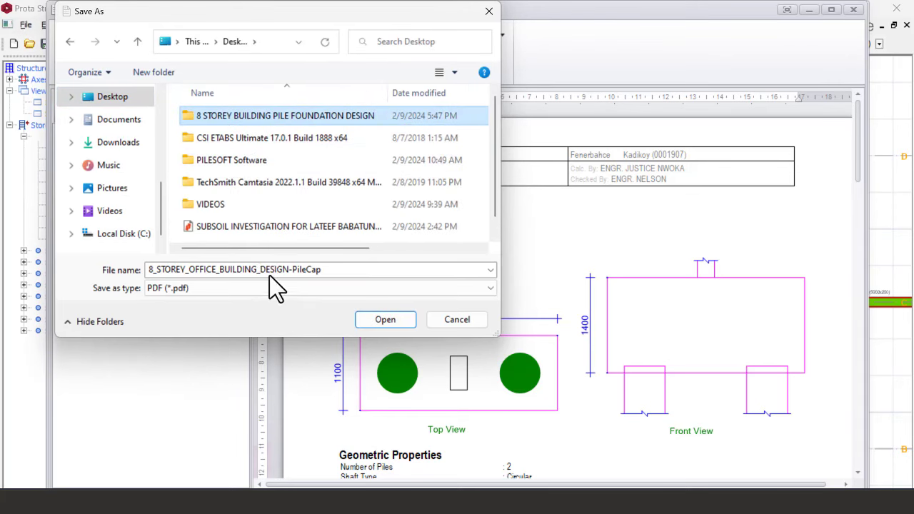
left_click(248, 117)
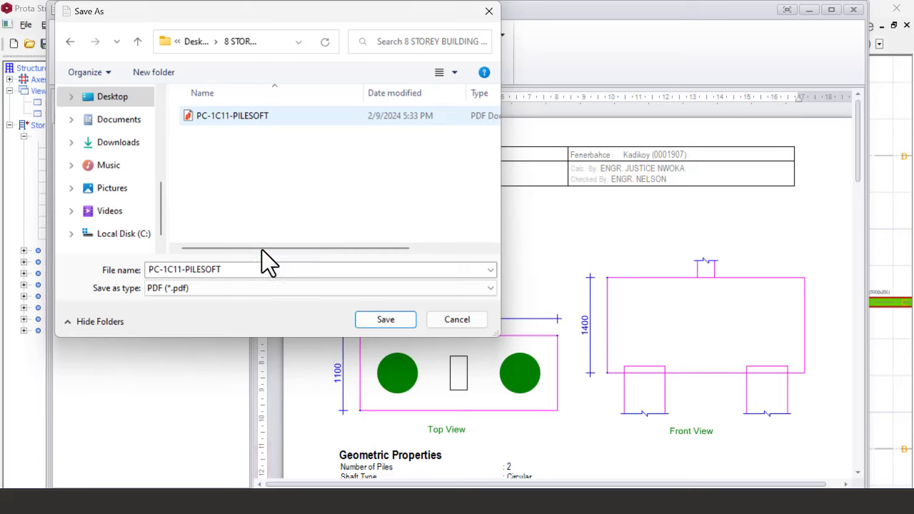
left_click(189, 271)
left_click(225, 271)
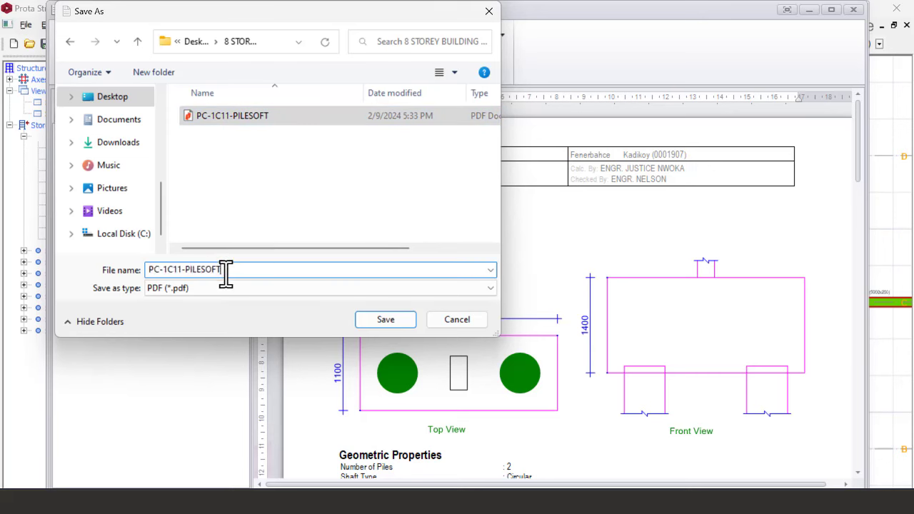
key("BackSpace")
key("BackSpace")
key("BackSpace")
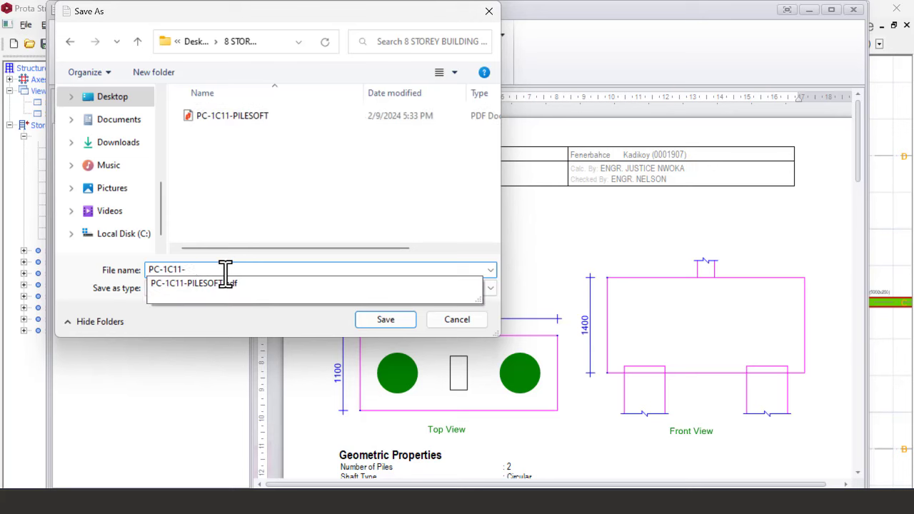
type("ROTA")
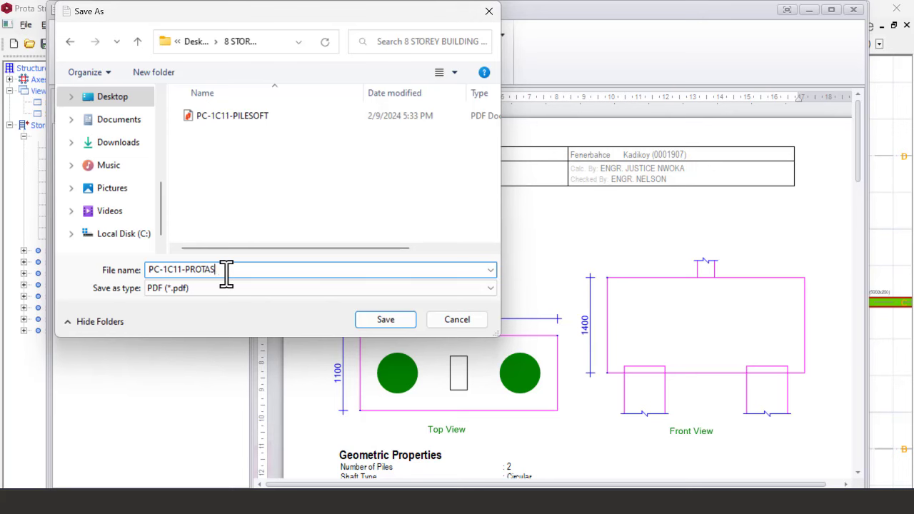
left_click(389, 319)
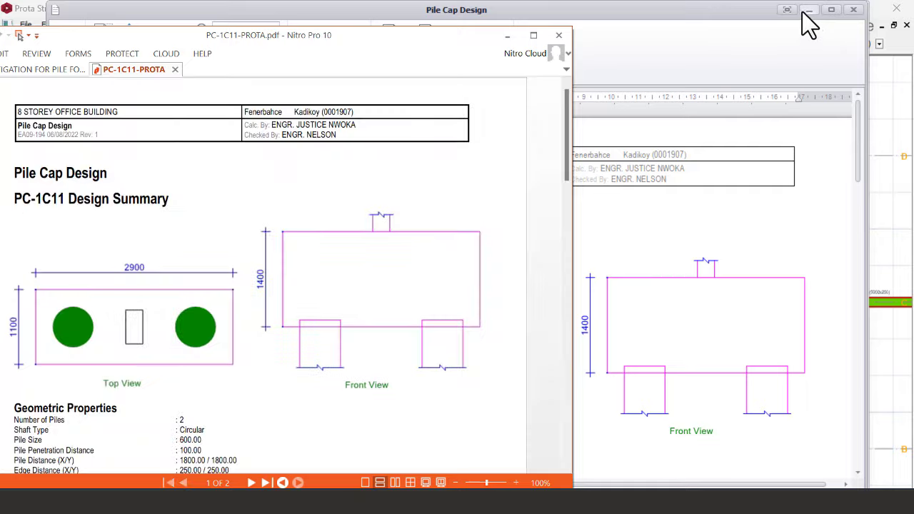
Close PC-1C11-PROTA in Nitro and the report window, then bring up the project folder
left_click(175, 69)
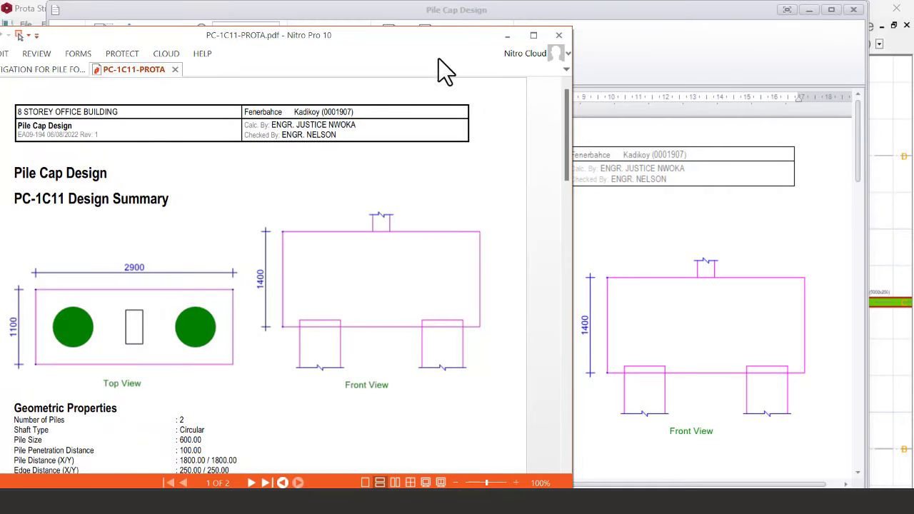
left_click(558, 35)
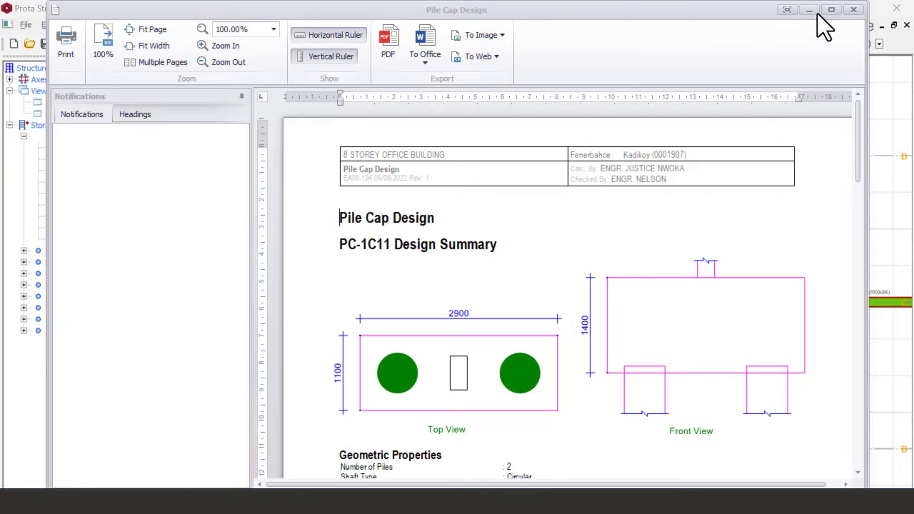
left_click(811, 9)
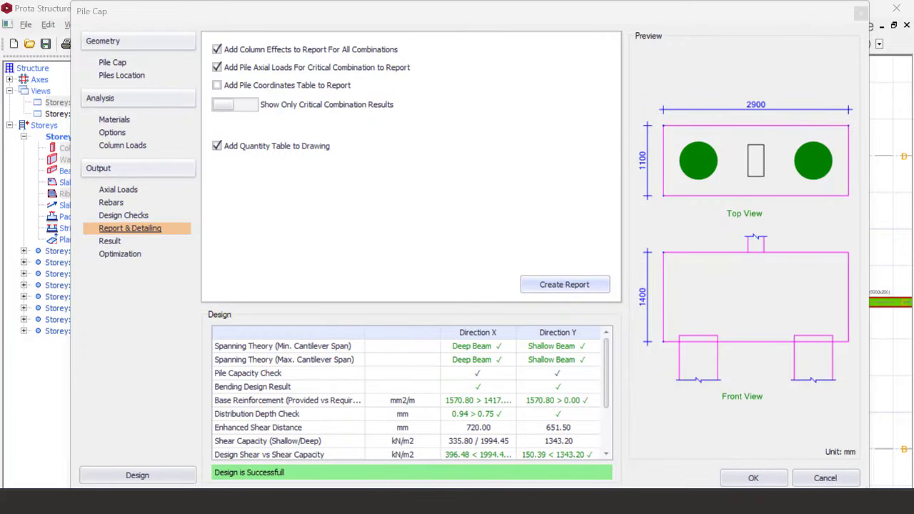
key("super")
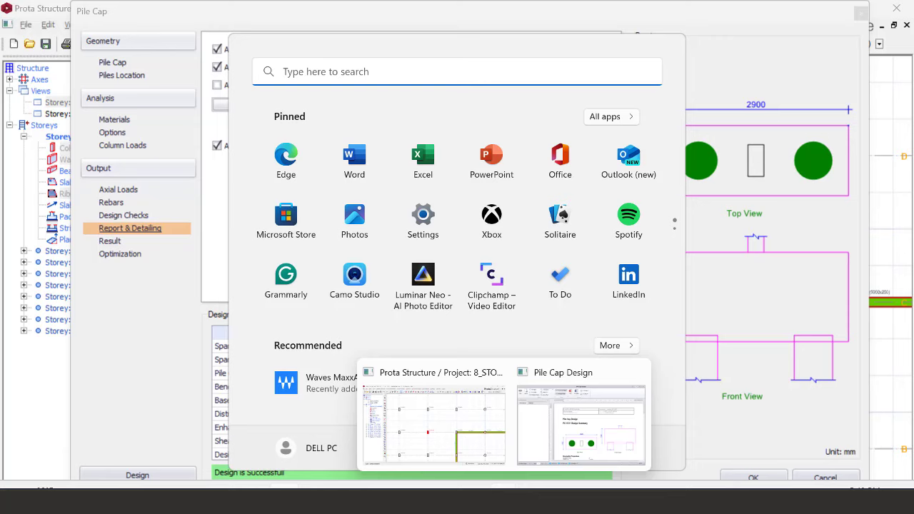
left_click(571, 457)
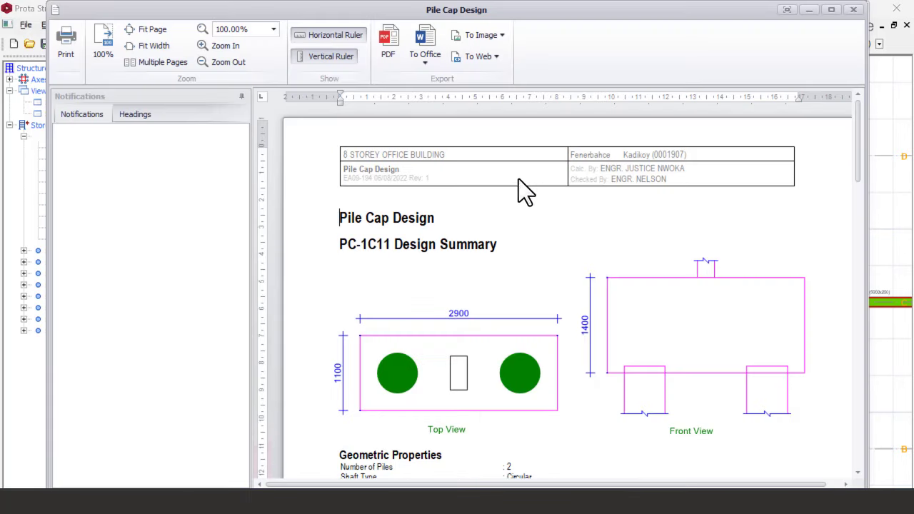
left_click(853, 9)
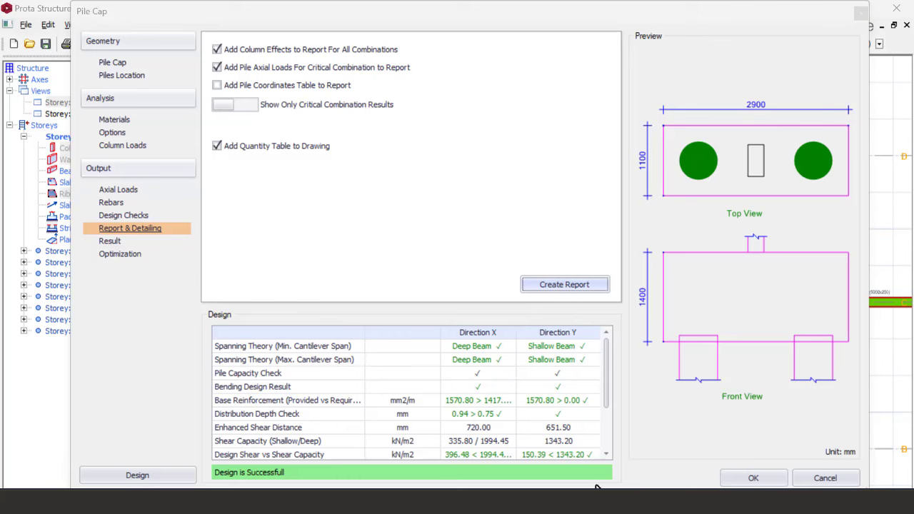
key("super")
key("alt+Tab")
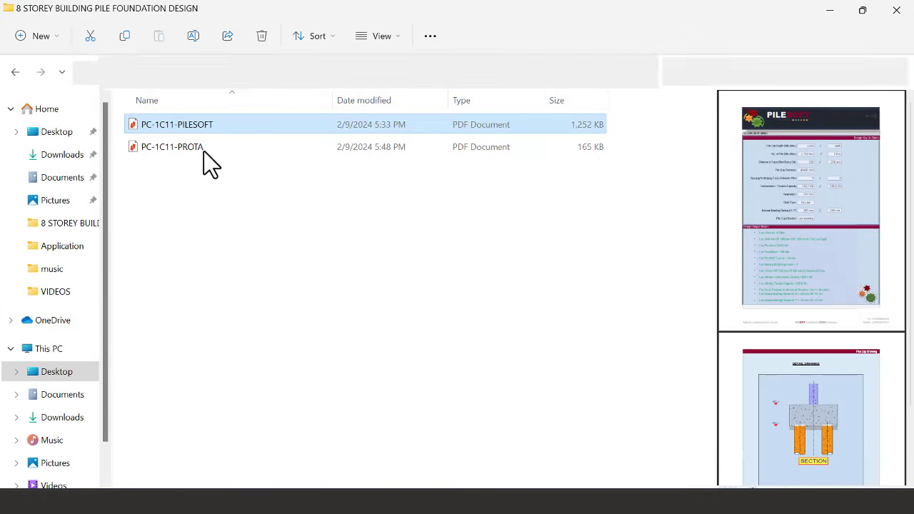
Open PC-1C11-PILESOFT full screen in Nitro and scroll through to the 2-pile cap drawing
left_click(215, 244)
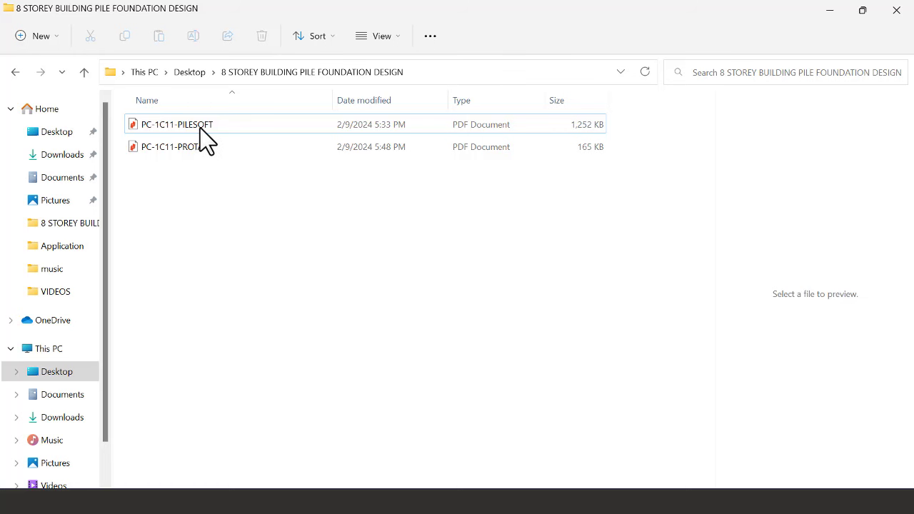
left_click(225, 124)
double_click(225, 124)
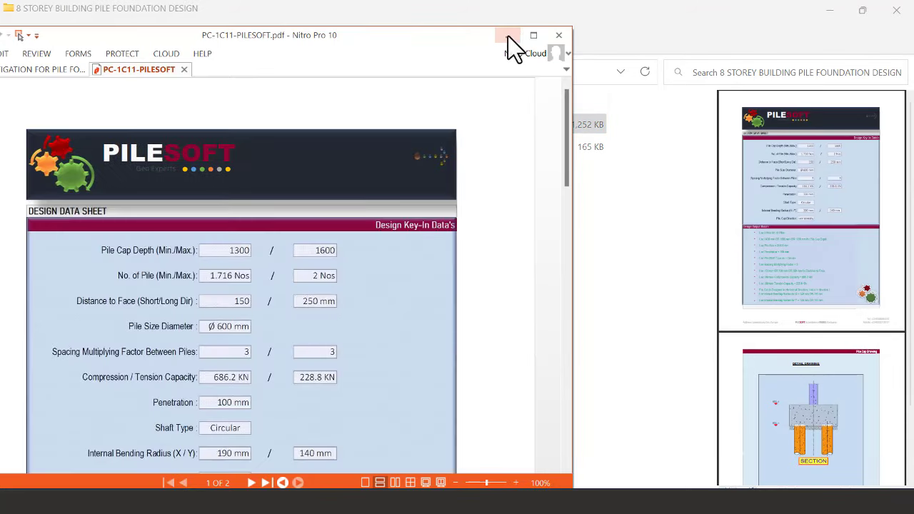
left_click(532, 35)
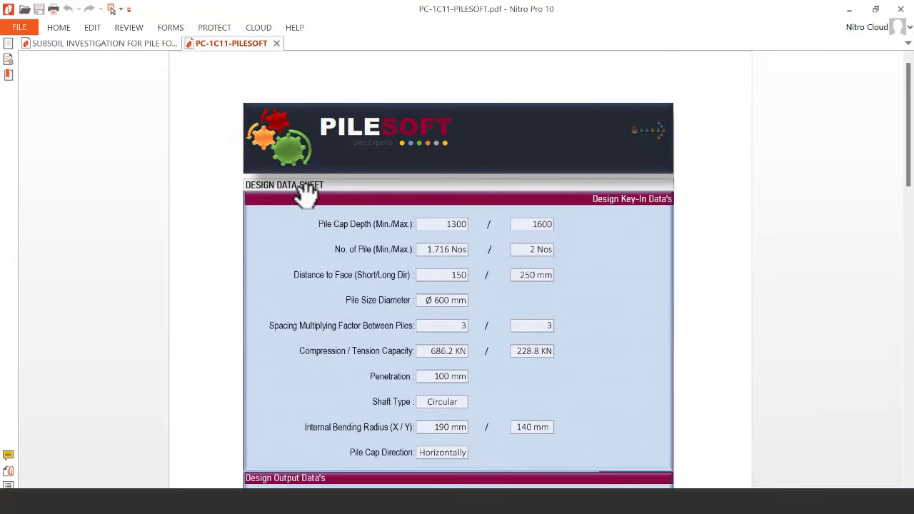
scroll(353, 214, "down", 3)
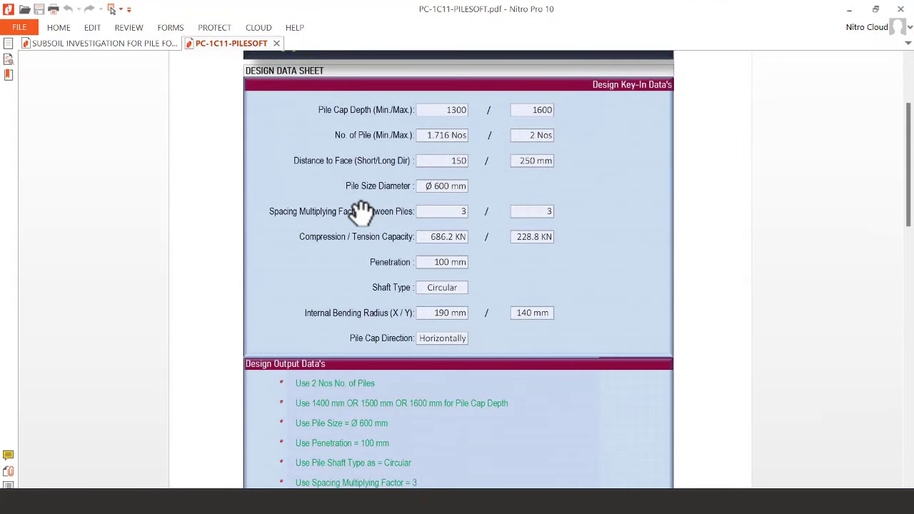
scroll(361, 211, "down", 12)
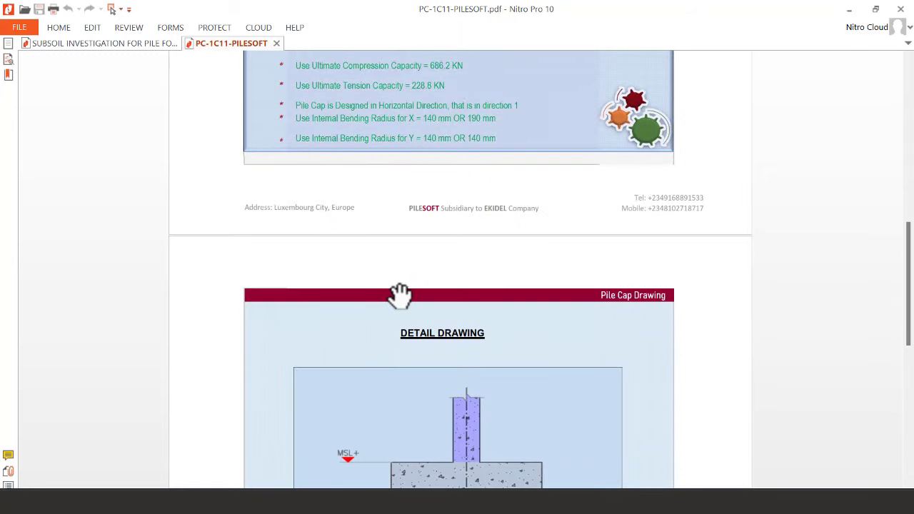
scroll(400, 294, "down", 10)
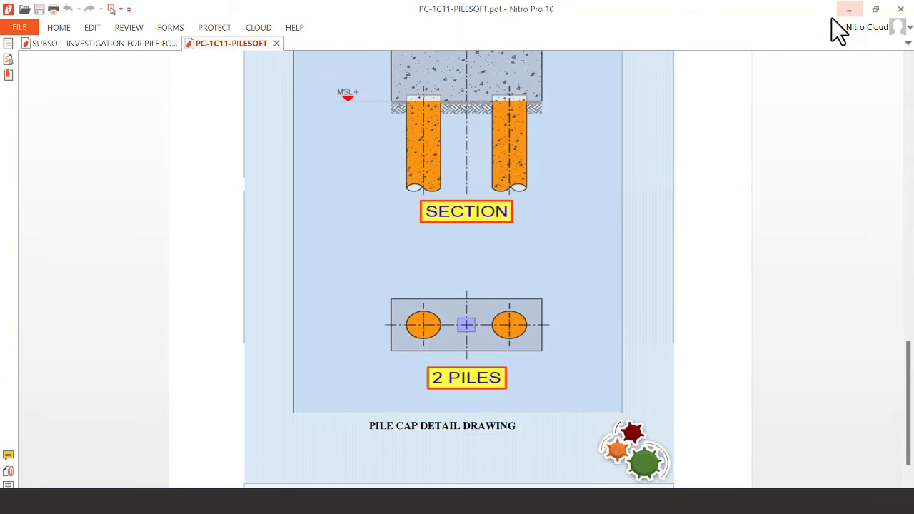
left_click(848, 10)
left_click(210, 147)
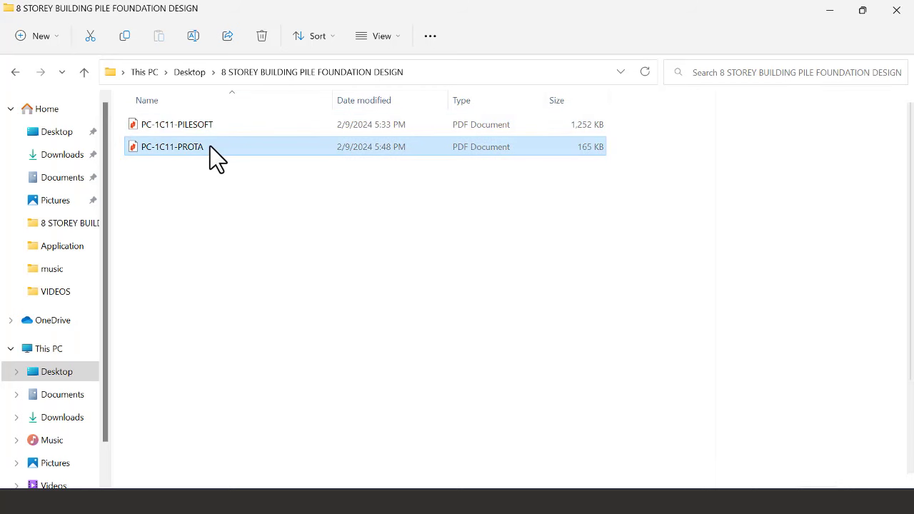
Open PC-1C11-PROTA beside PC-1C11-PILESOFT in Nitro, then return to the Pile Cap dialog
double_click(210, 146)
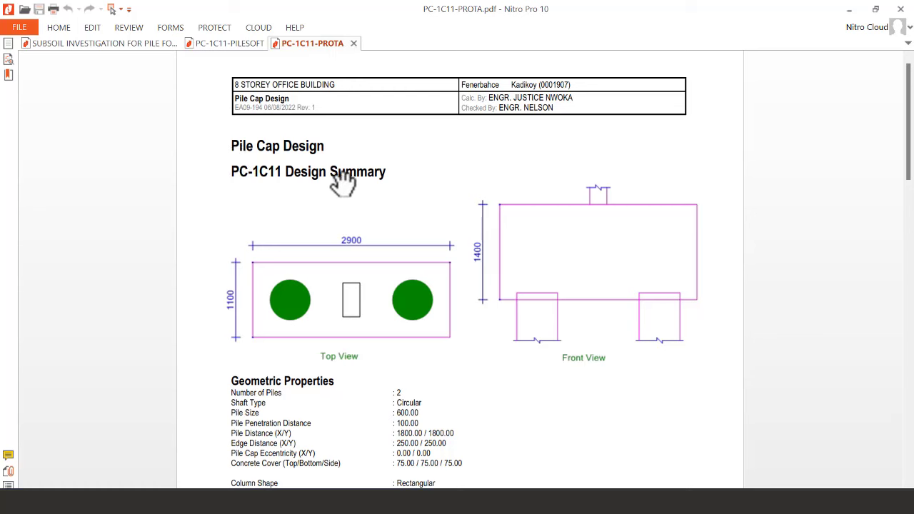
left_click(239, 43)
key("super")
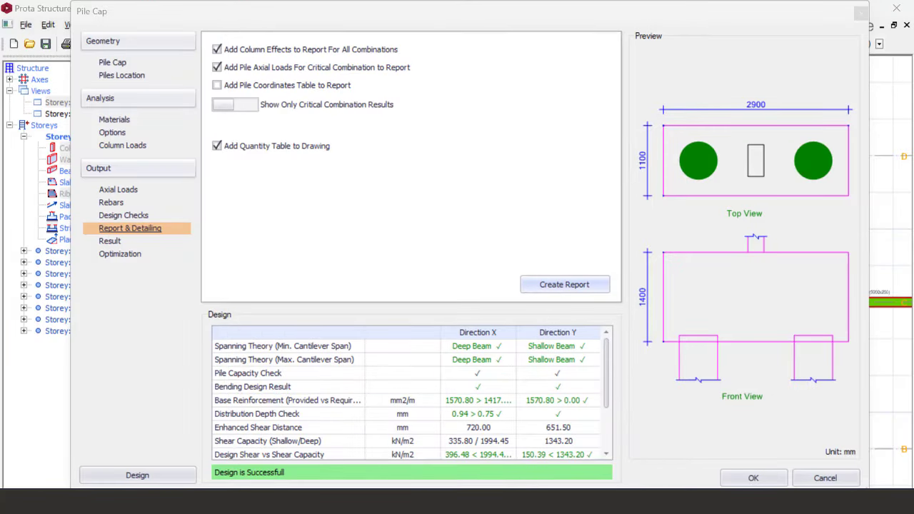
Accept the design and place PC-1C11 (2900x1100, d=1400, two piles) under column 1C11
left_click(749, 479)
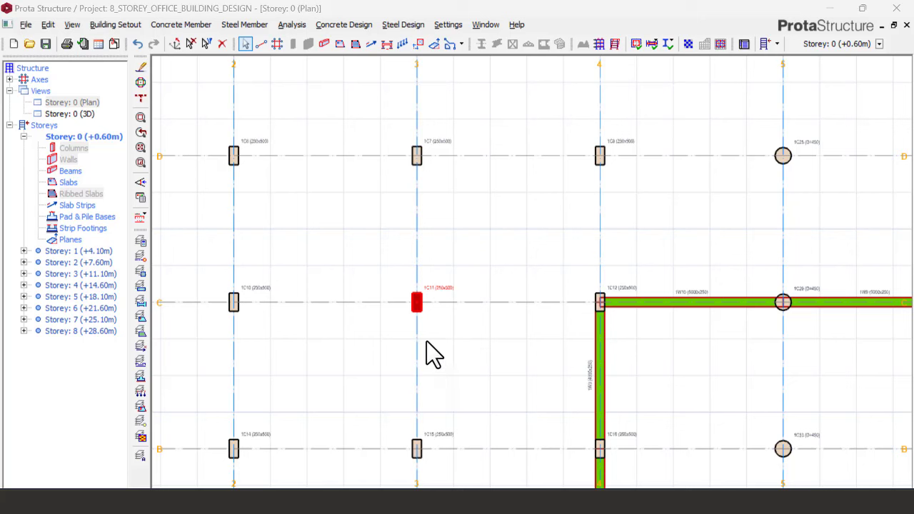
left_click(421, 286)
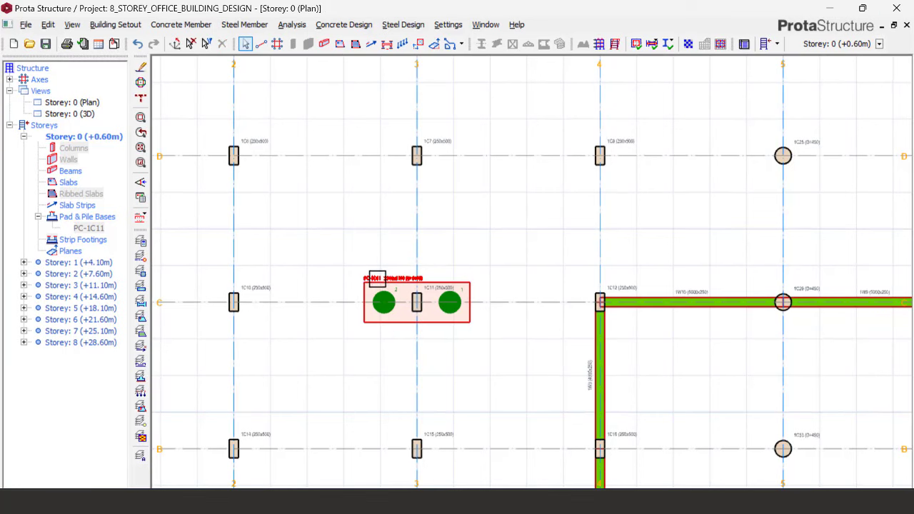
scroll(377, 279, "up", 5)
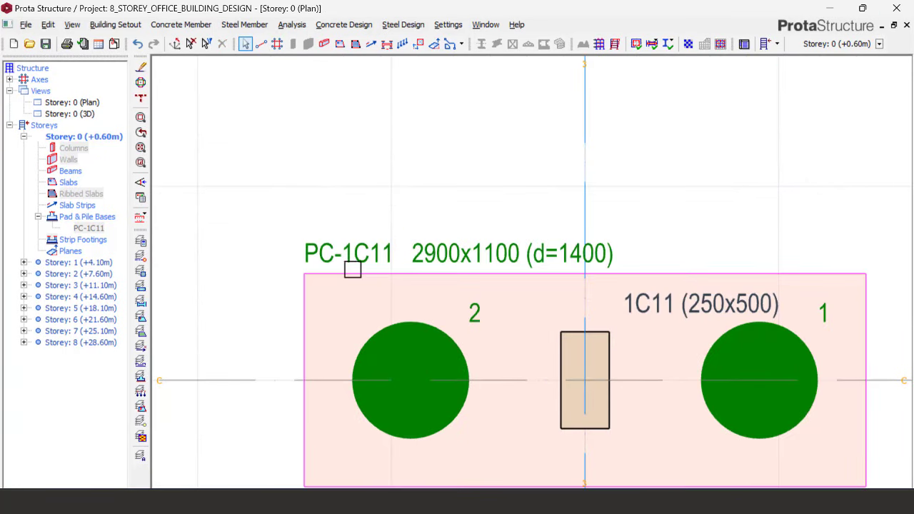
left_click(359, 277)
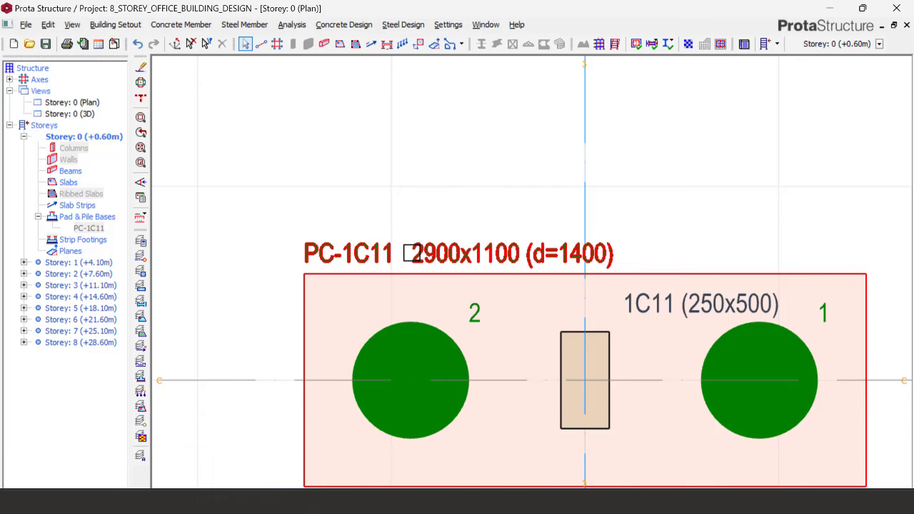
key("Escape")
Bring up the pile foundation design folder and open PC-1C11-PROTA.pdf in Nitro Pro
key("super")
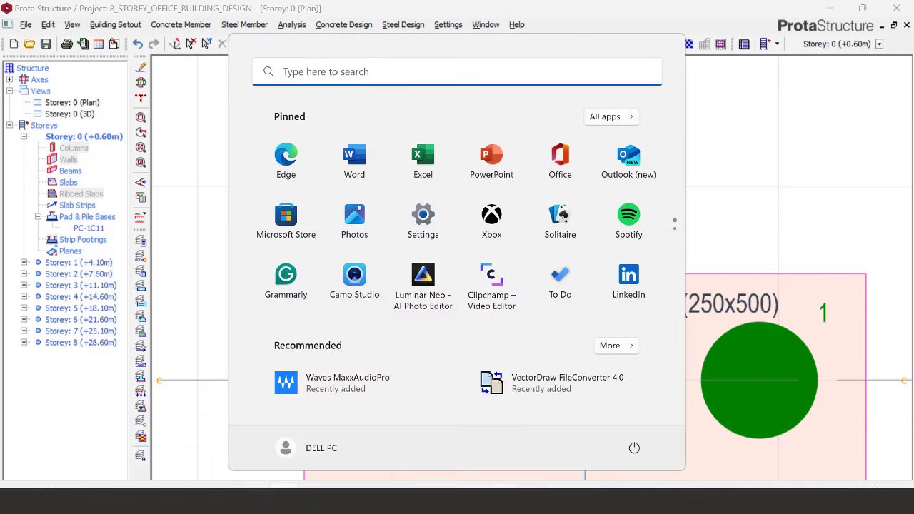
key("alt+Tab")
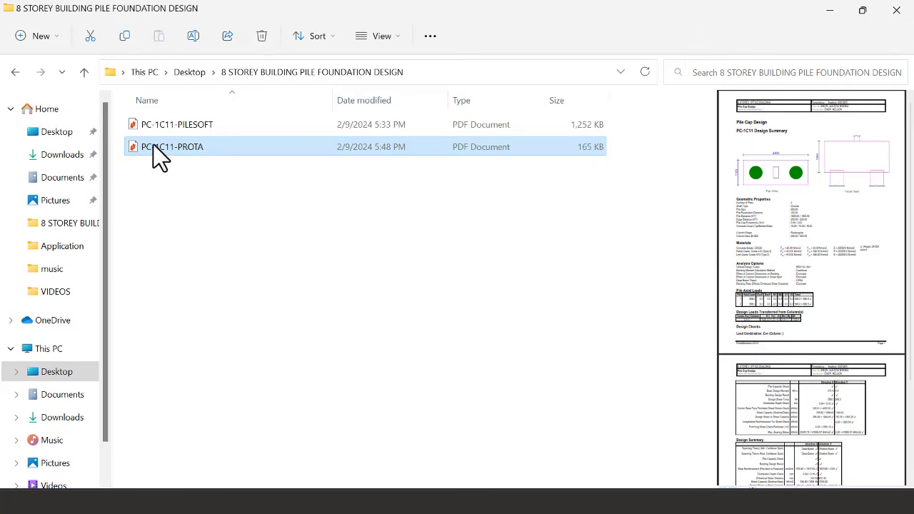
double_click(512, 14)
left_click_drag(499, 17, 475, 330)
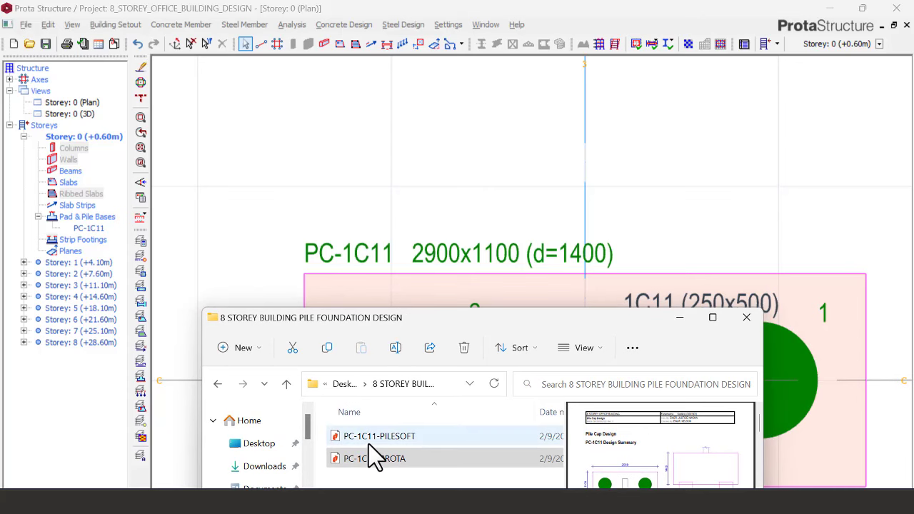
left_click_drag(449, 328, 409, 113)
left_click(680, 103)
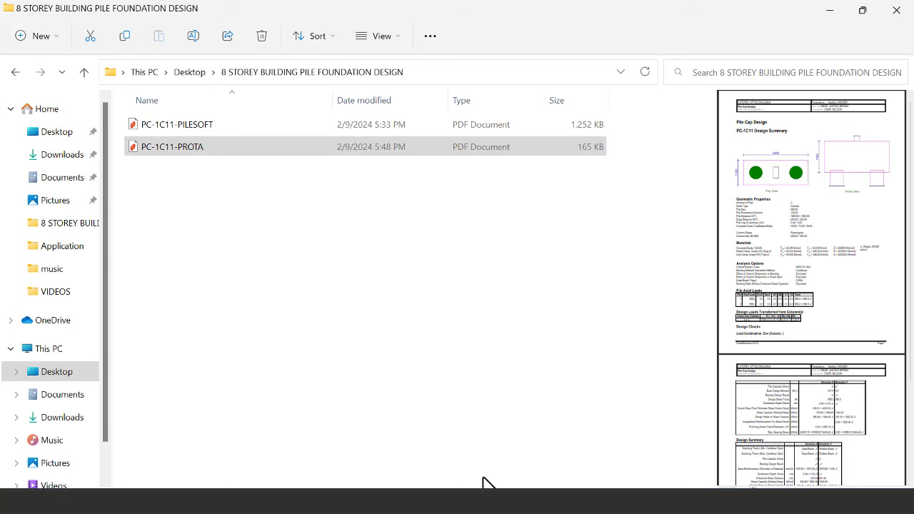
left_click(482, 503)
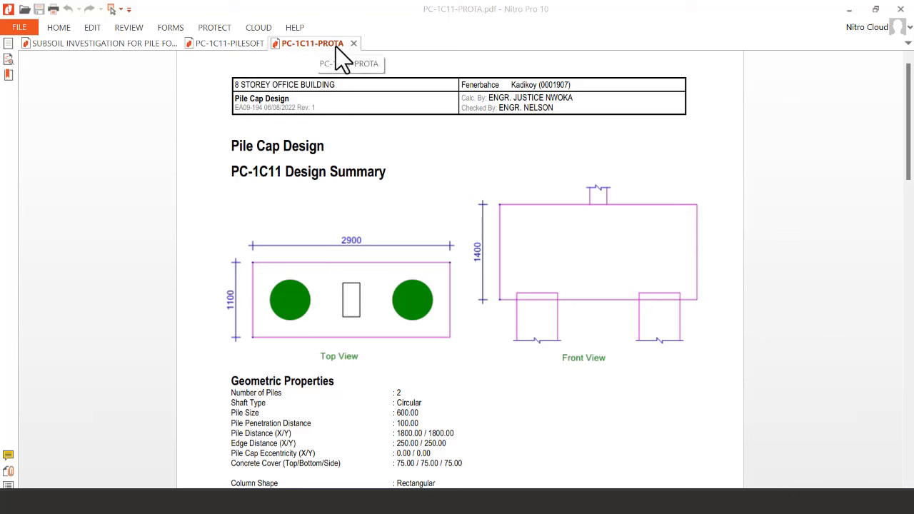
Compare the PC-1C11-PILESOFT and PC-1C11-PROTA reports in Nitro, then minimize Nitro
left_click(232, 47)
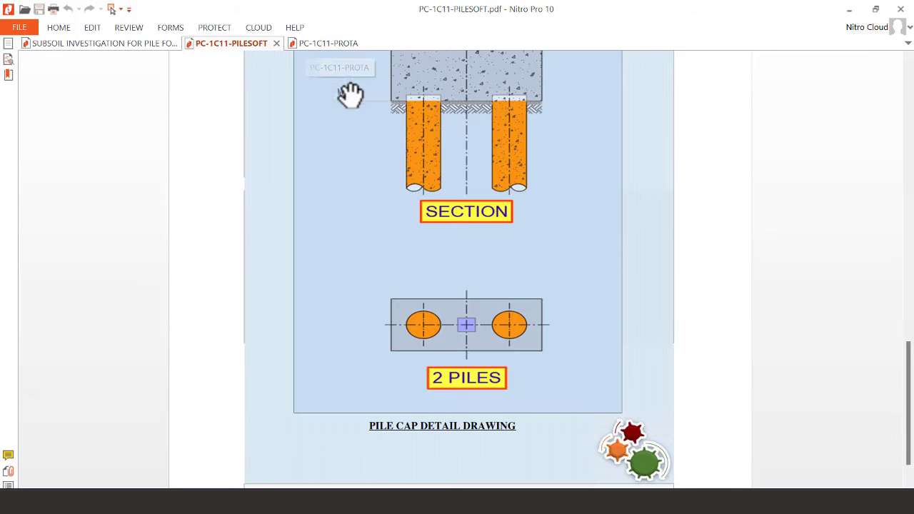
left_click(326, 45)
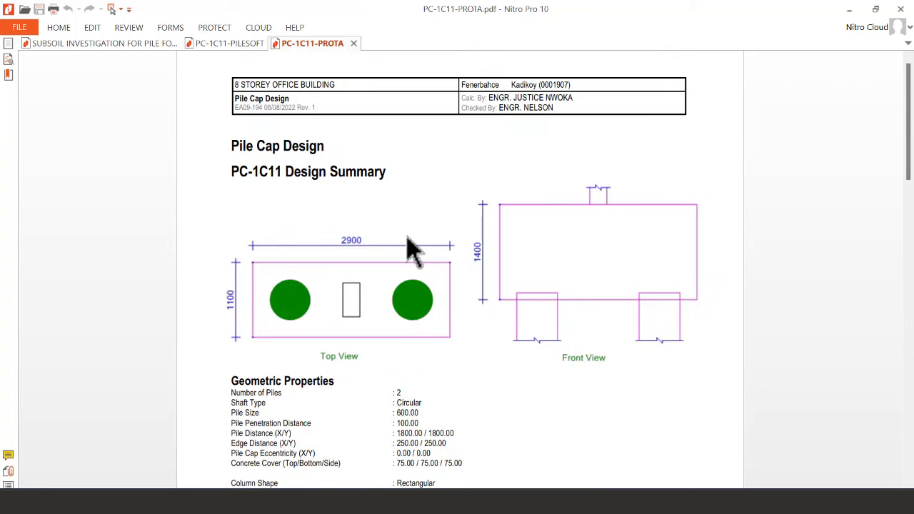
scroll(410, 246, "down", 5)
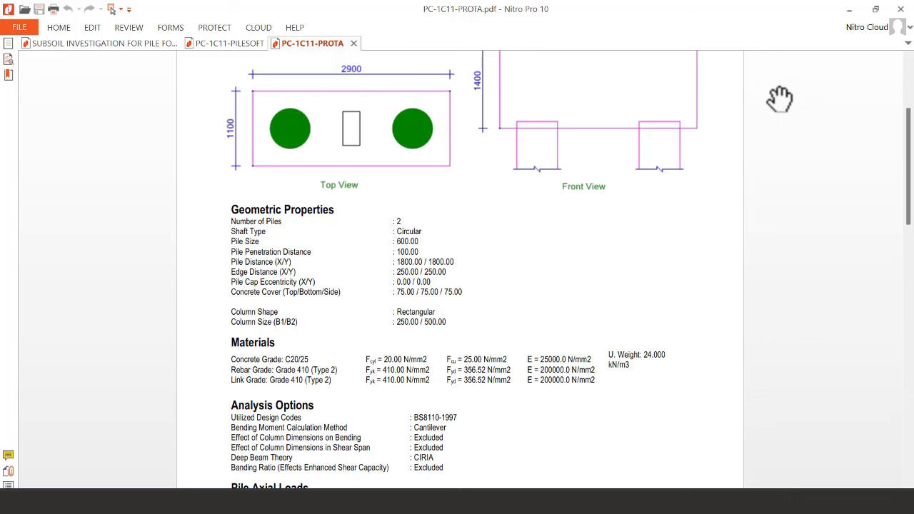
left_click(849, 10)
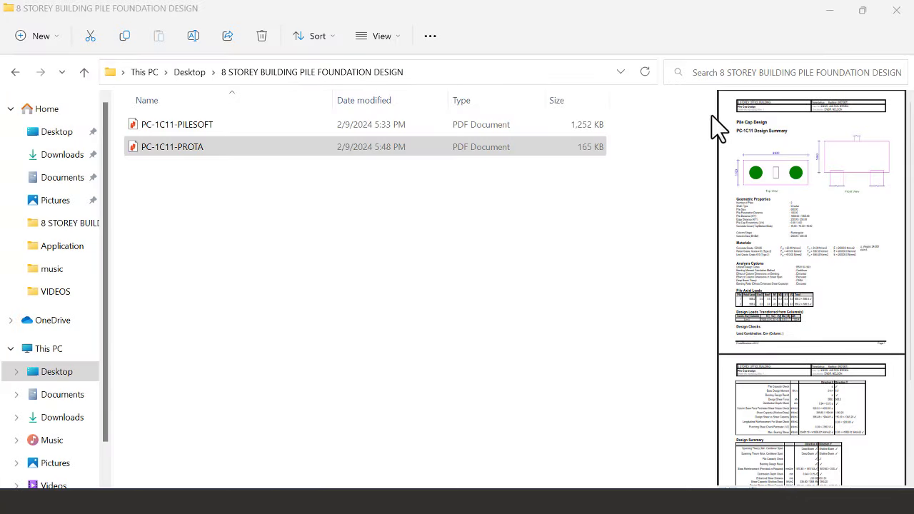
left_click(829, 10)
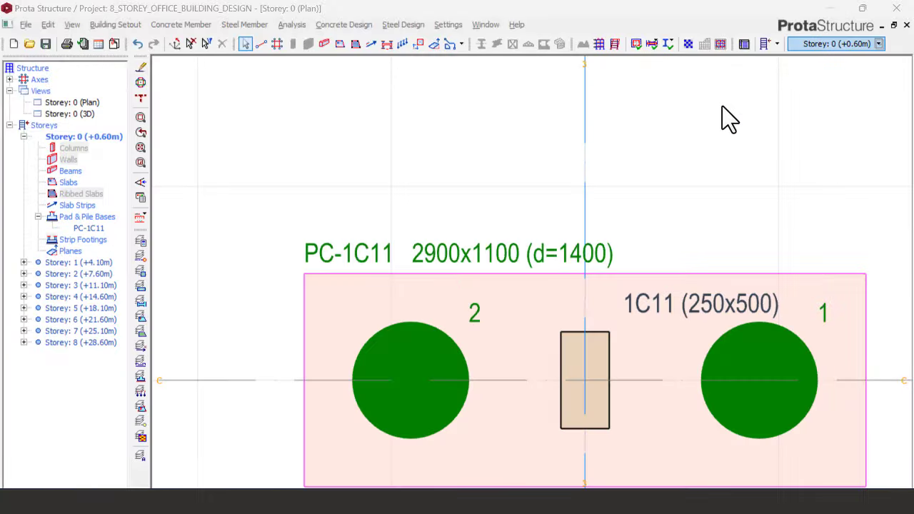
scroll(374, 174, "down", 3)
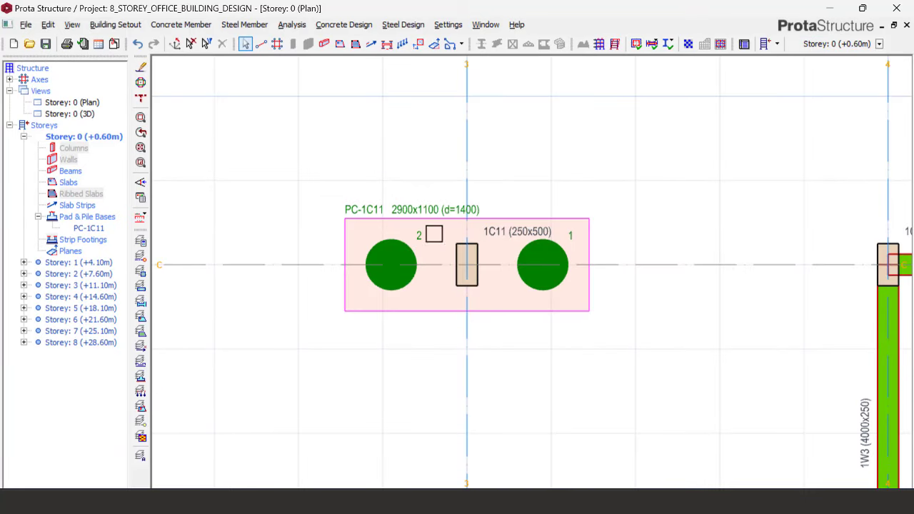
double_click(69, 113)
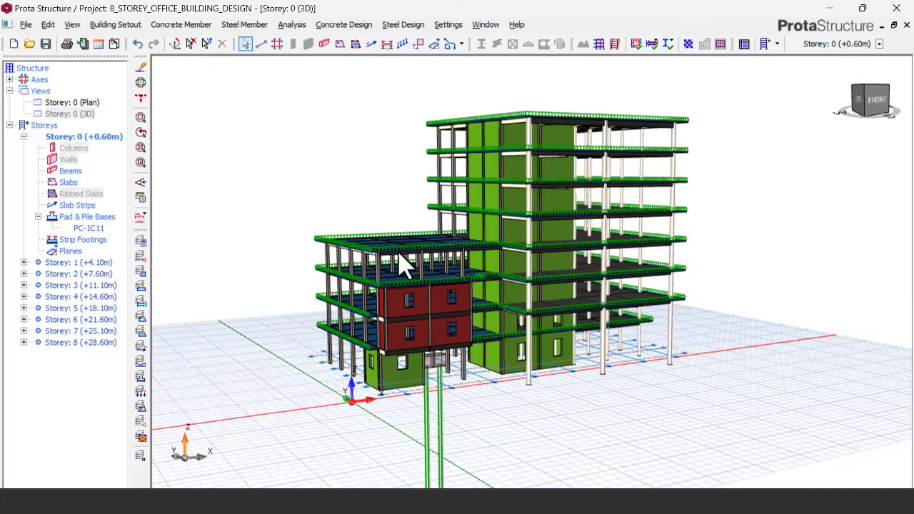
middle_click_drag(403, 239, 417, 361)
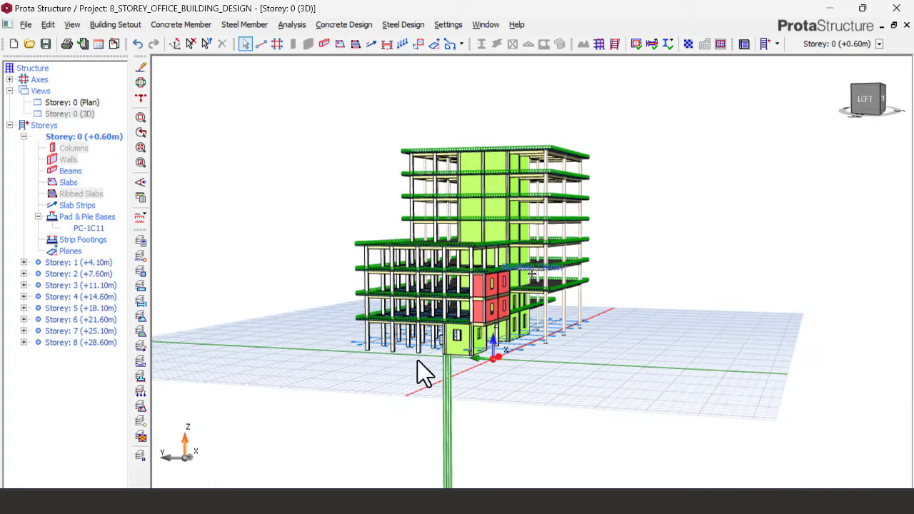
double_click(90, 103)
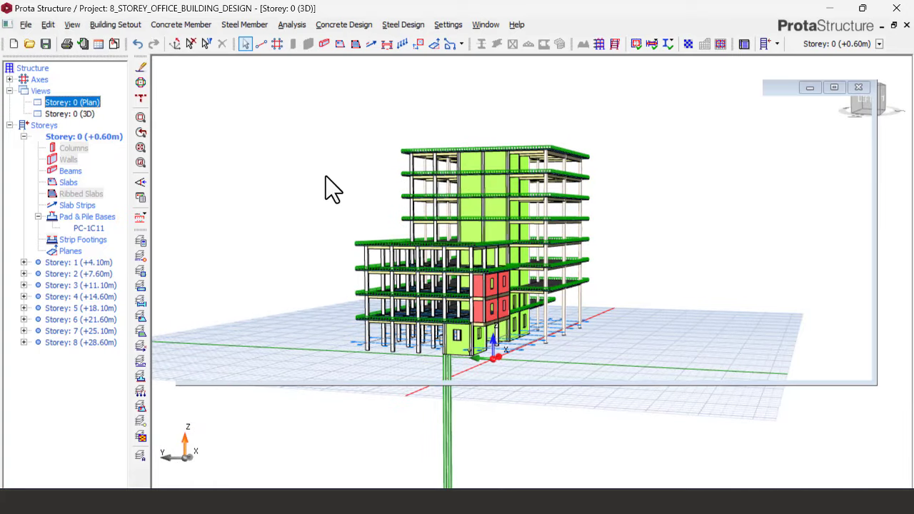
scroll(342, 321, "down", 5)
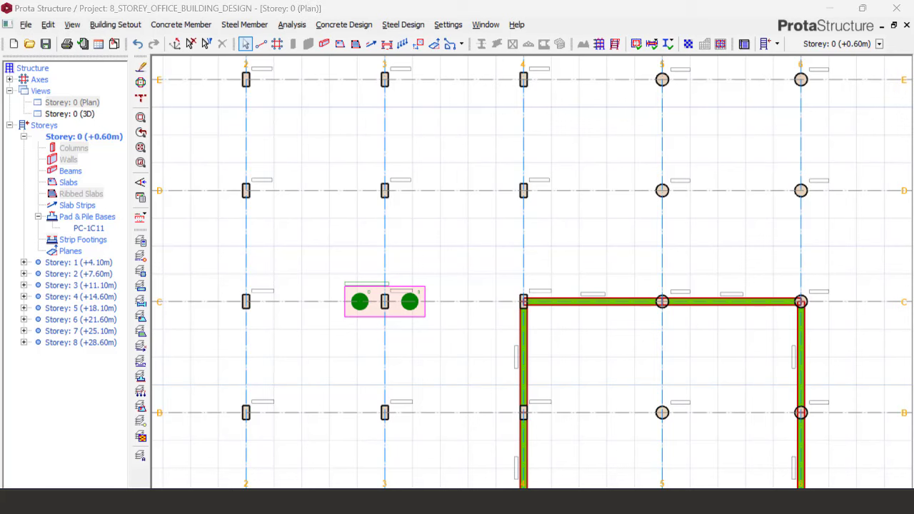
key("super")
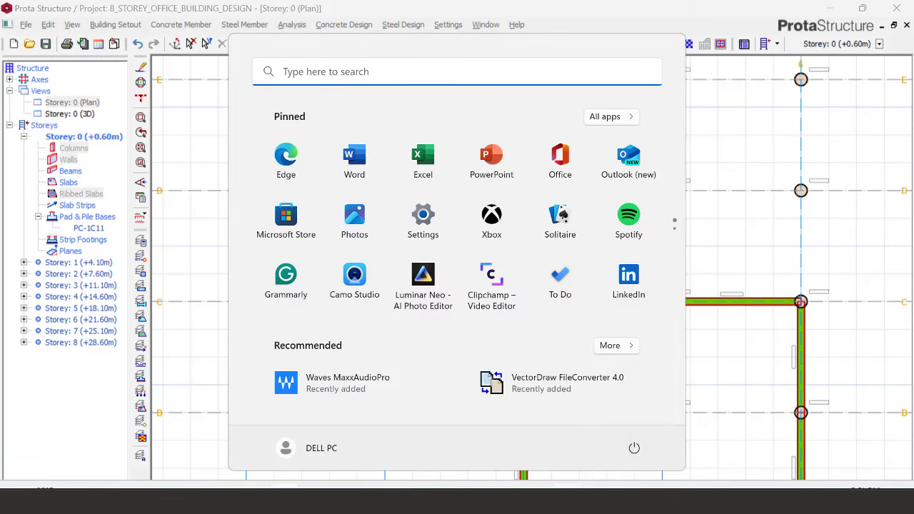
Check the PileSOFT workbook's 600 mm pile and 1029.3 kN load inputs, then minimize Excel
key("super")
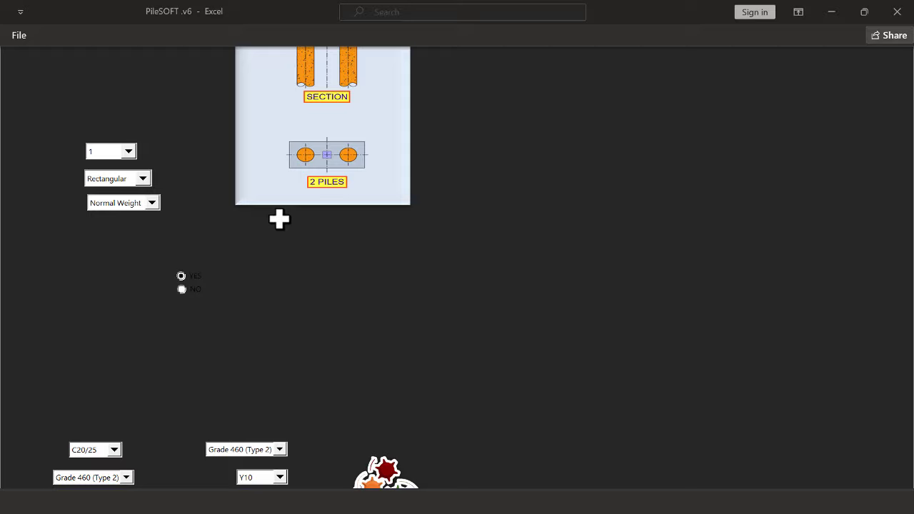
scroll(282, 246, "up", 3)
scroll(276, 237, "up", 4)
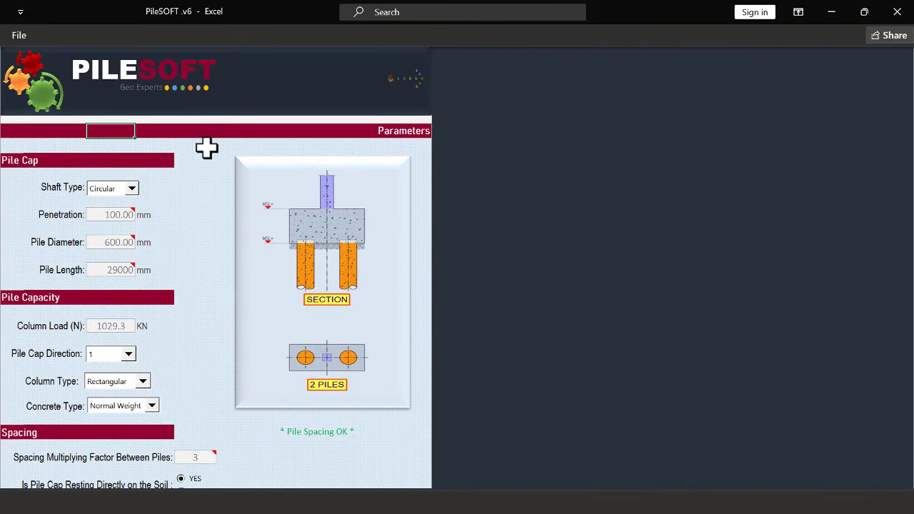
left_click(116, 214)
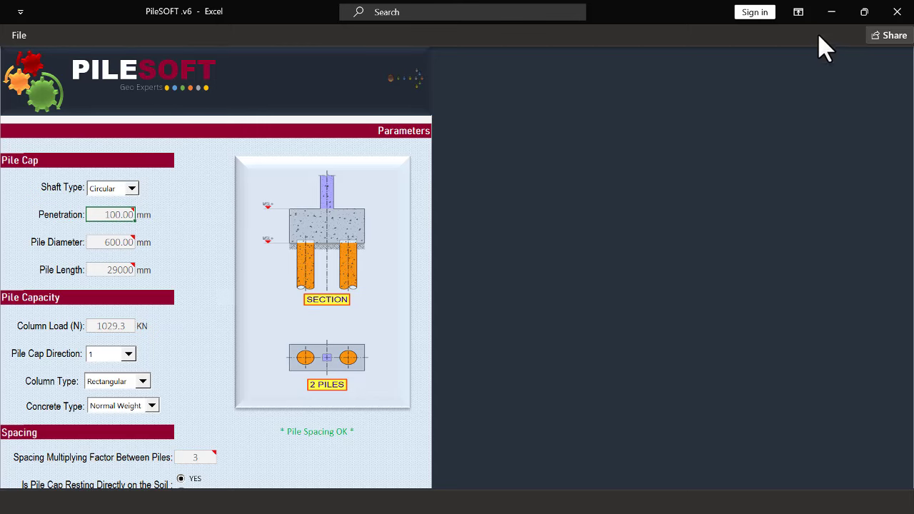
left_click(829, 11)
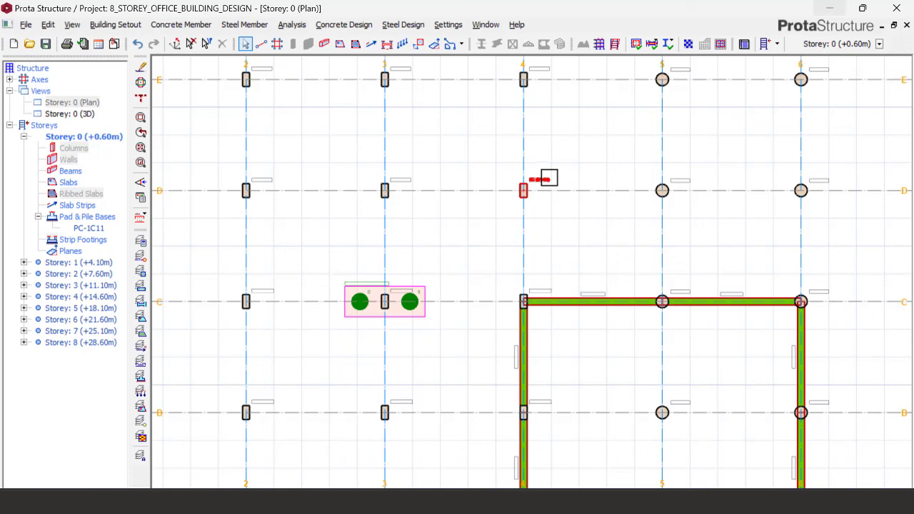
Insert a pile cap under column 1C8 and check its 1688.1 kN envelope column load
mouse_move(544, 179)
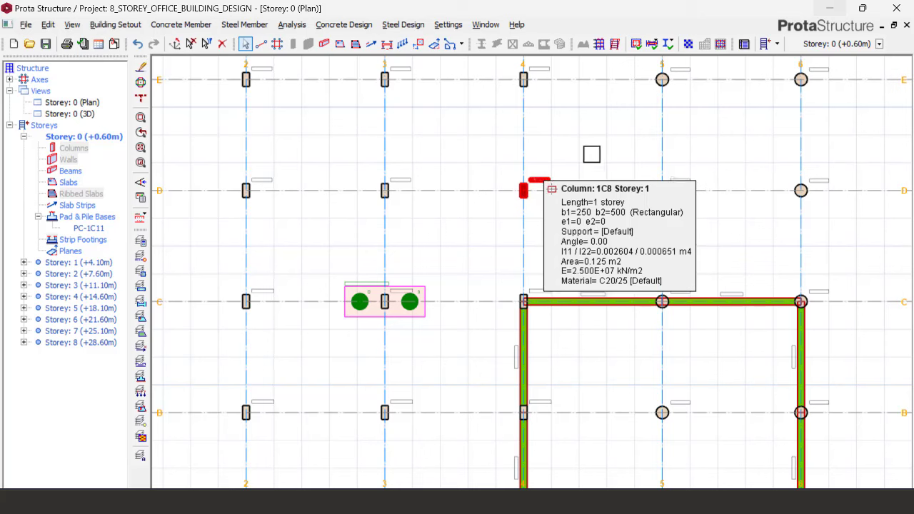
scroll(542, 187, "up", 2)
scroll(542, 187, "up", 1)
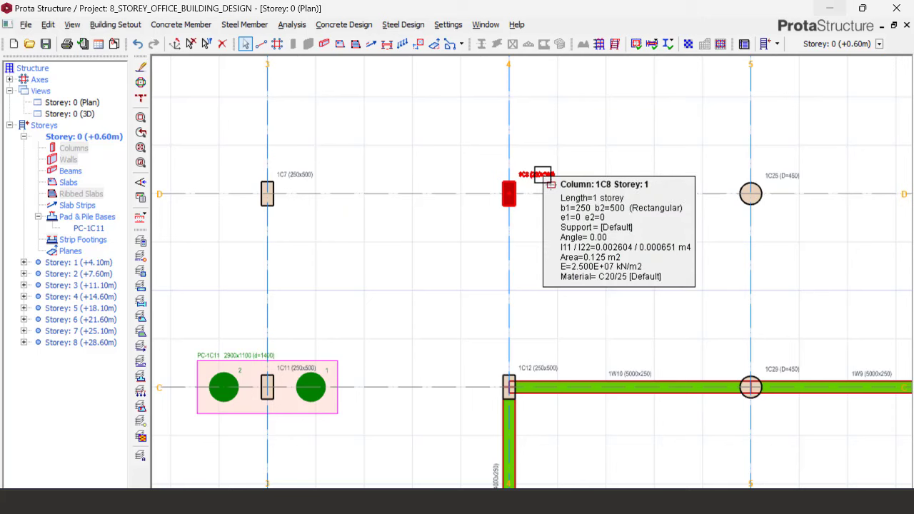
right_click(580, 187)
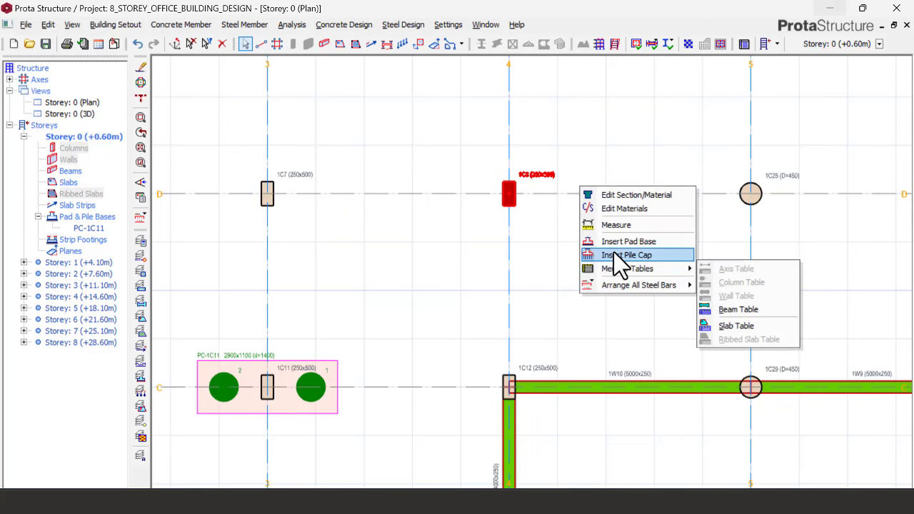
left_click(614, 255)
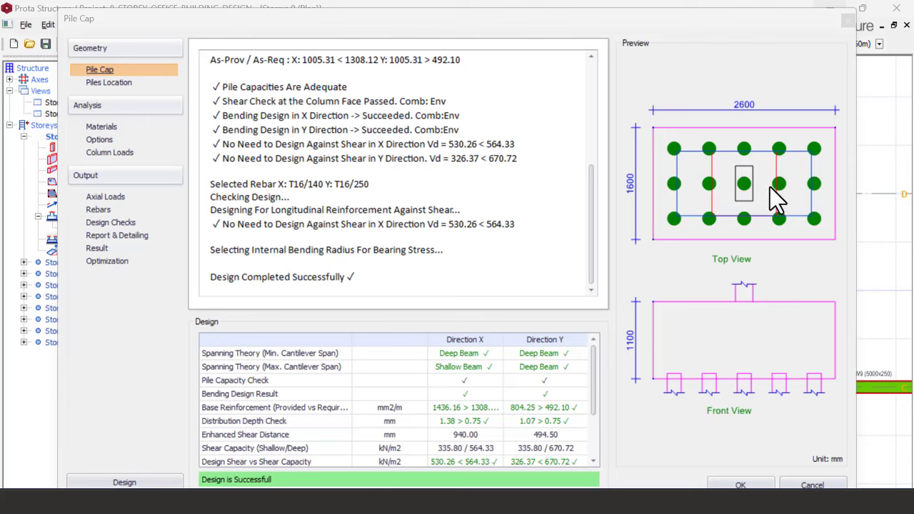
left_click(125, 155)
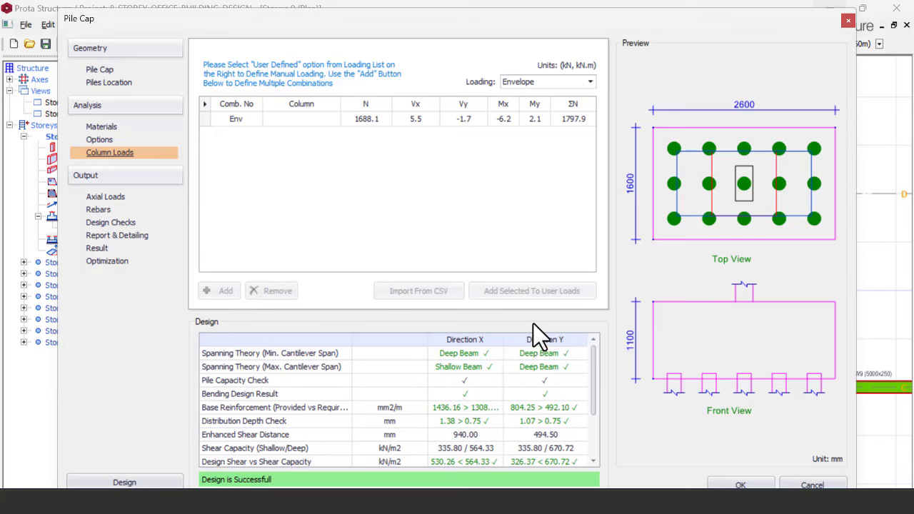
Enter 1688 as the PileSOFT Column Load in place of 1029.3
key("super")
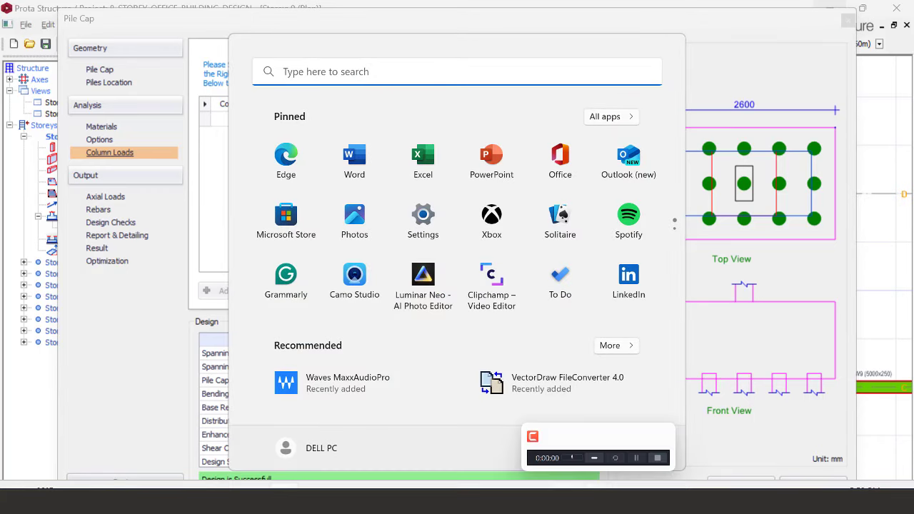
key("Escape")
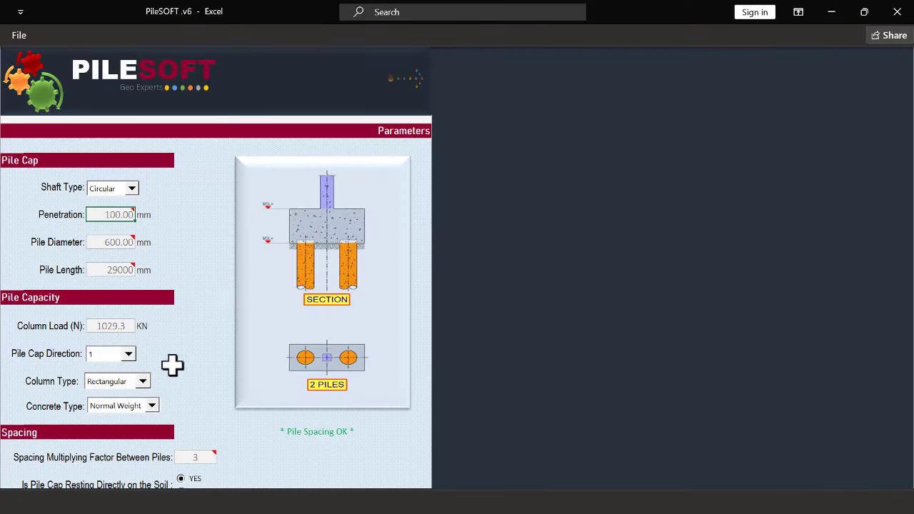
left_click(122, 327)
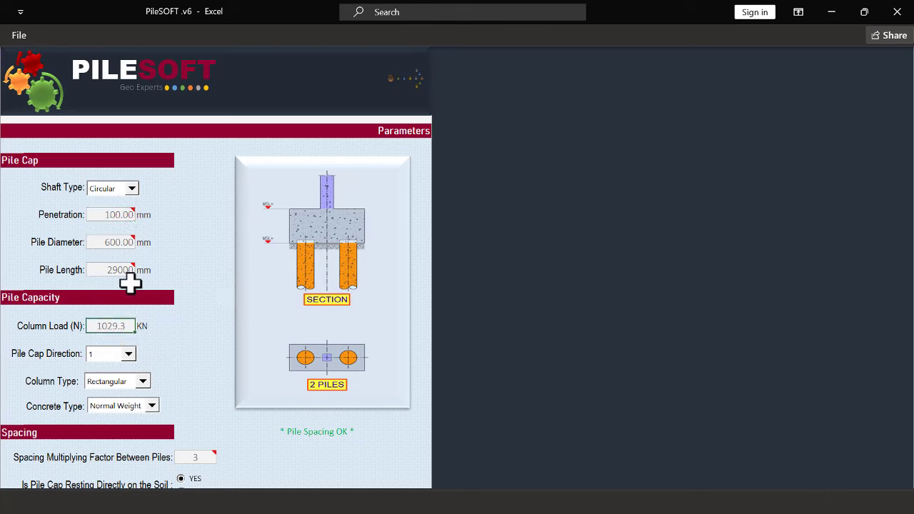
mouse_move(131, 213)
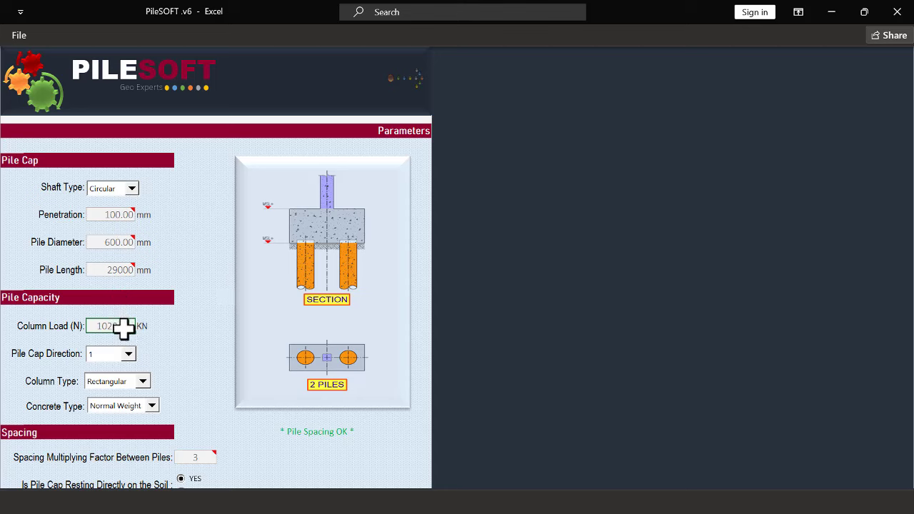
type("168")
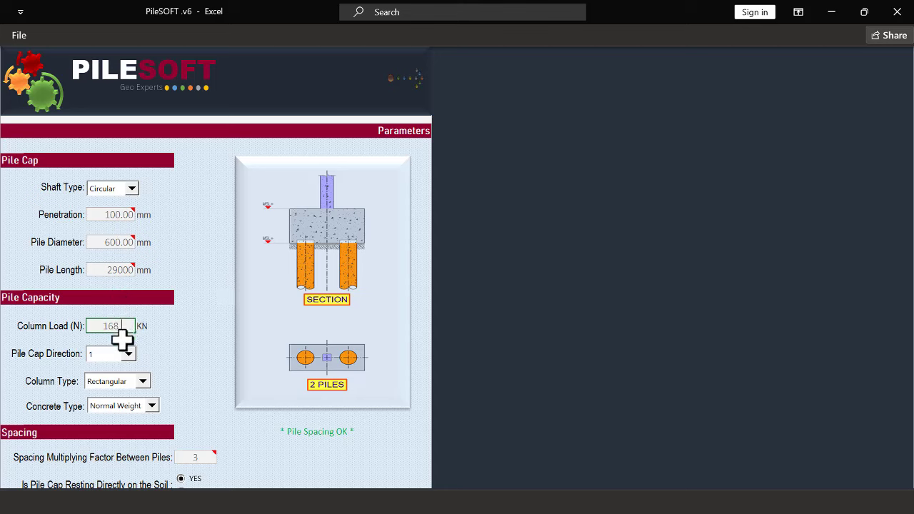
type("8.")
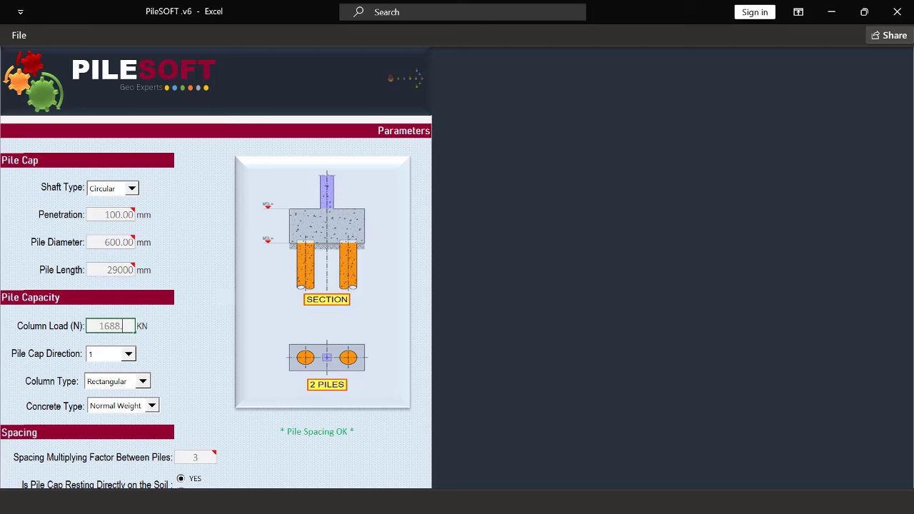
key("super")
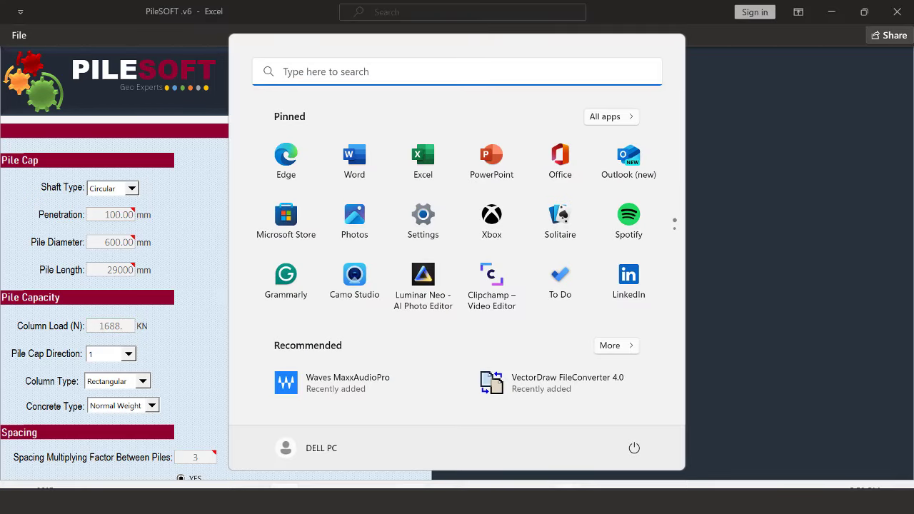
mouse_move(569, 500)
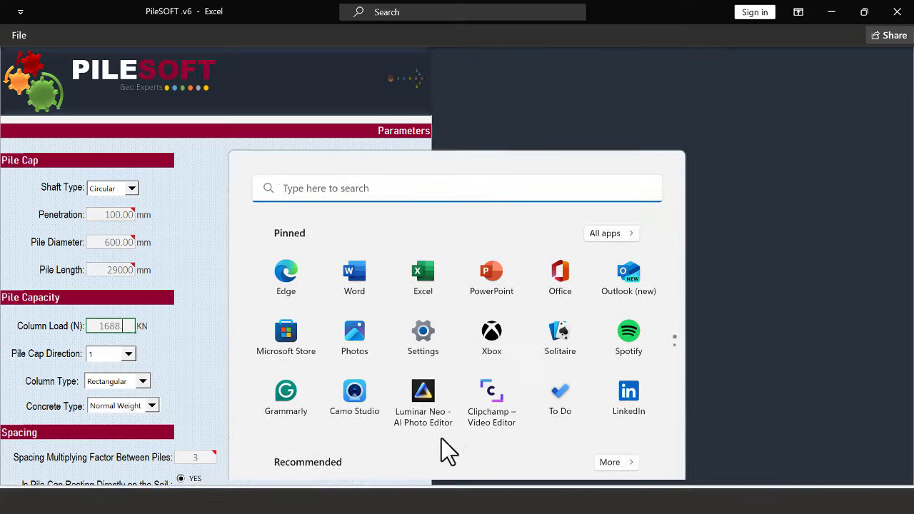
Return to PileSOFT and check the note on the pile length value
key("Escape")
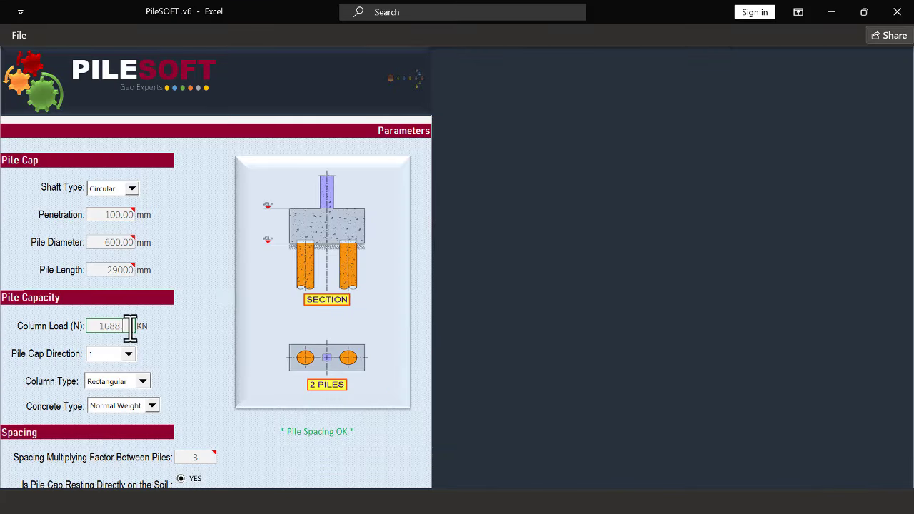
left_click(118, 265)
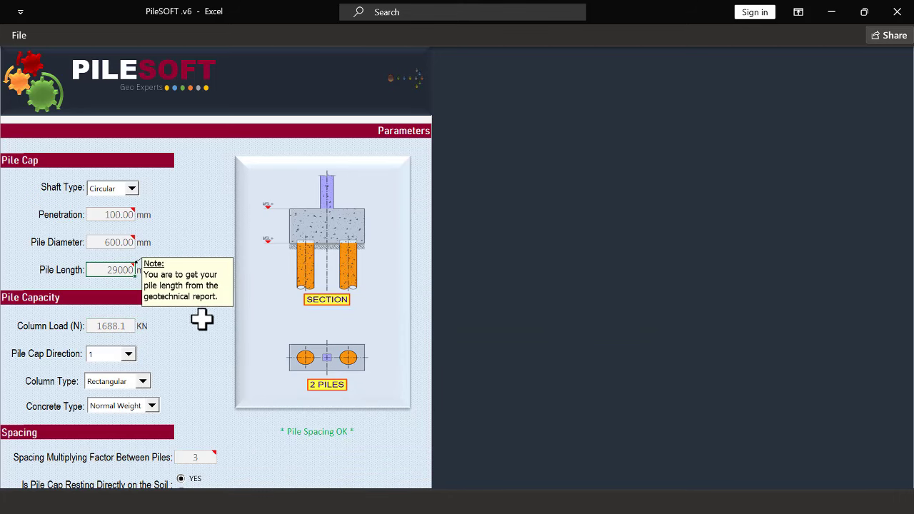
scroll(178, 343, "down", 5)
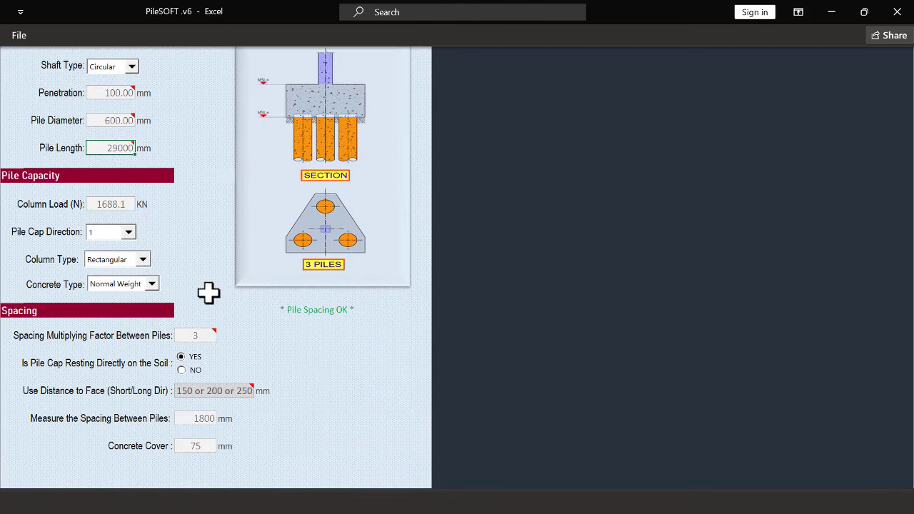
scroll(199, 332, "down", 4)
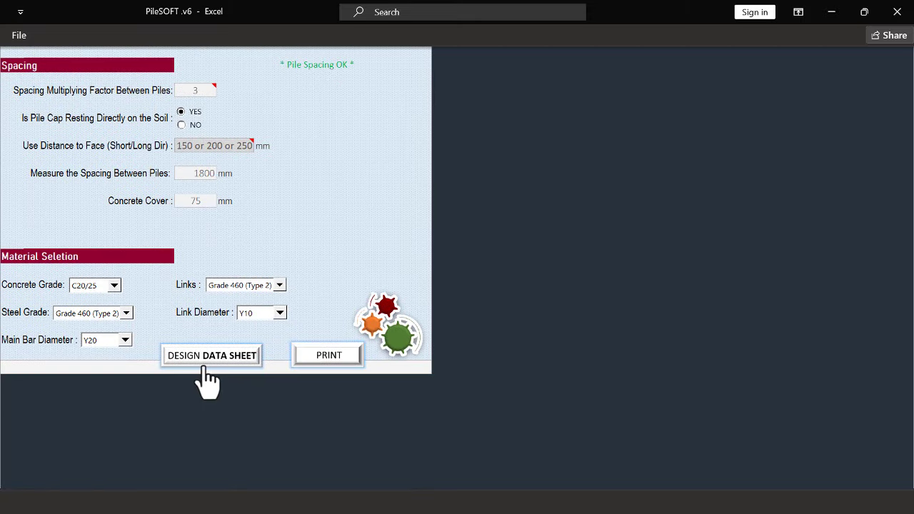
Review the 3-pile cap design data sheet and detail drawing, then return to the parameters form
left_click(201, 359)
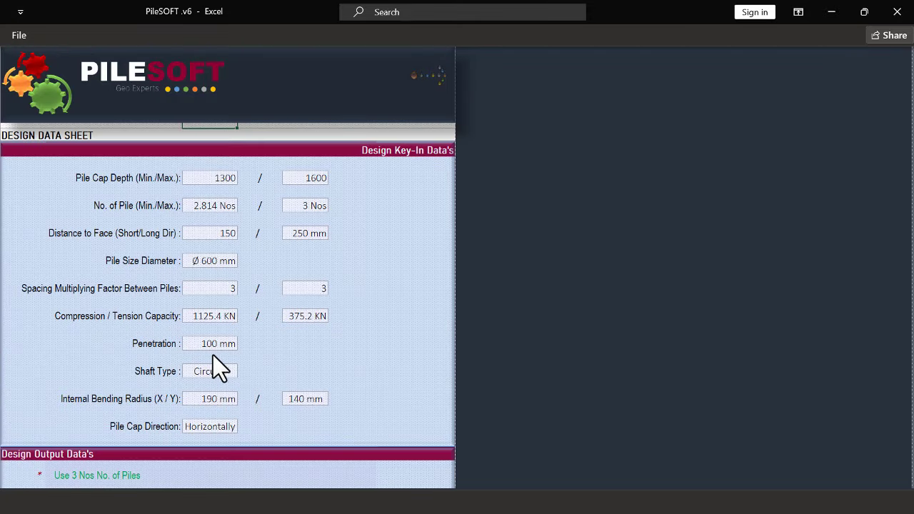
scroll(249, 274, "down", 7)
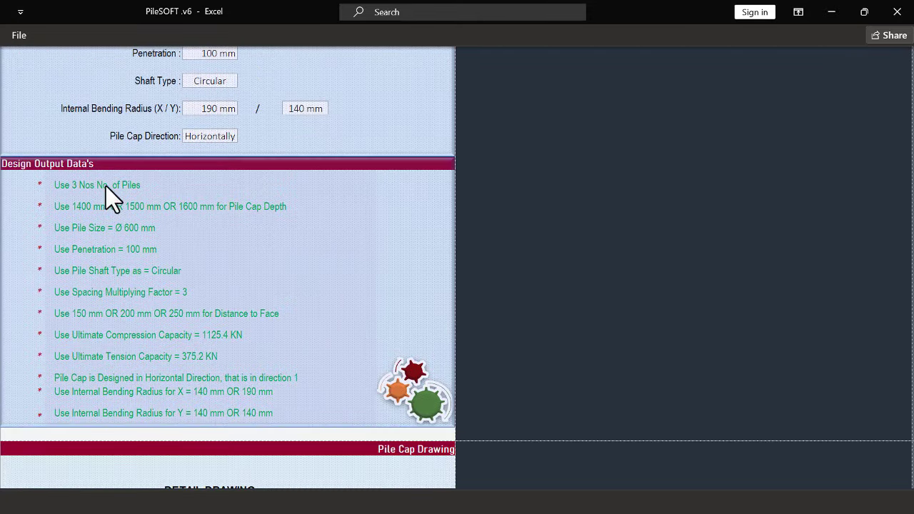
scroll(214, 221, "down", 12)
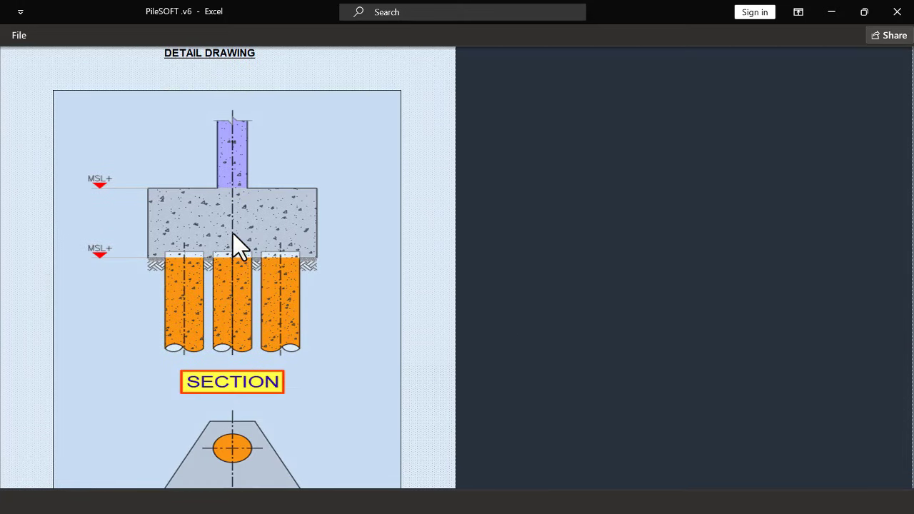
scroll(235, 189, "down", 1)
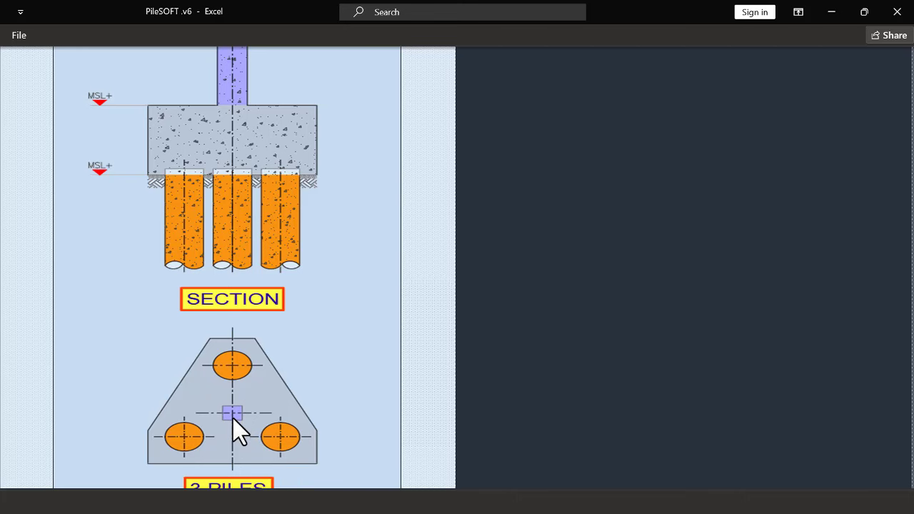
scroll(238, 421, "down", 5)
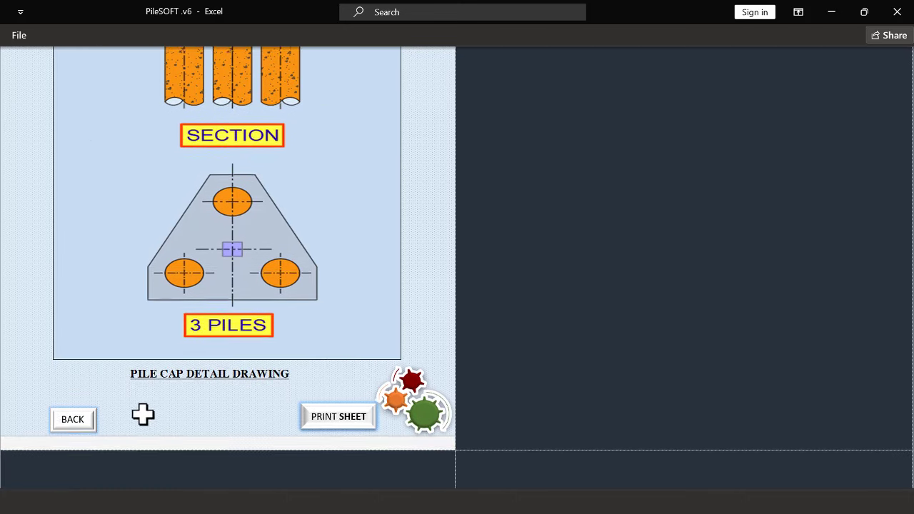
left_click(71, 419)
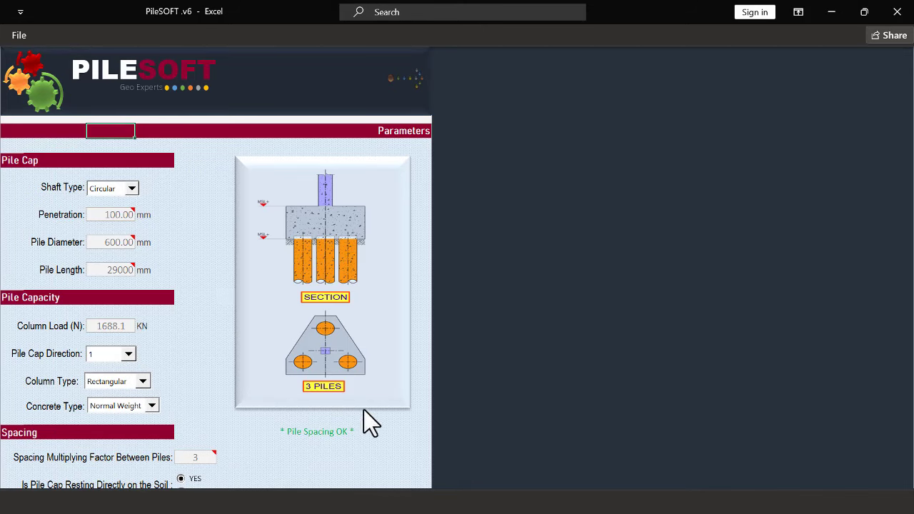
key("super")
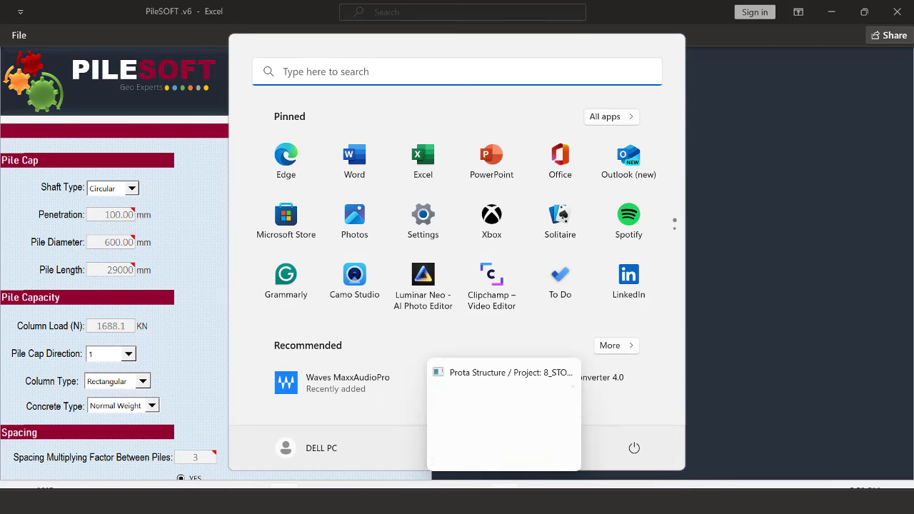
left_click(500, 504)
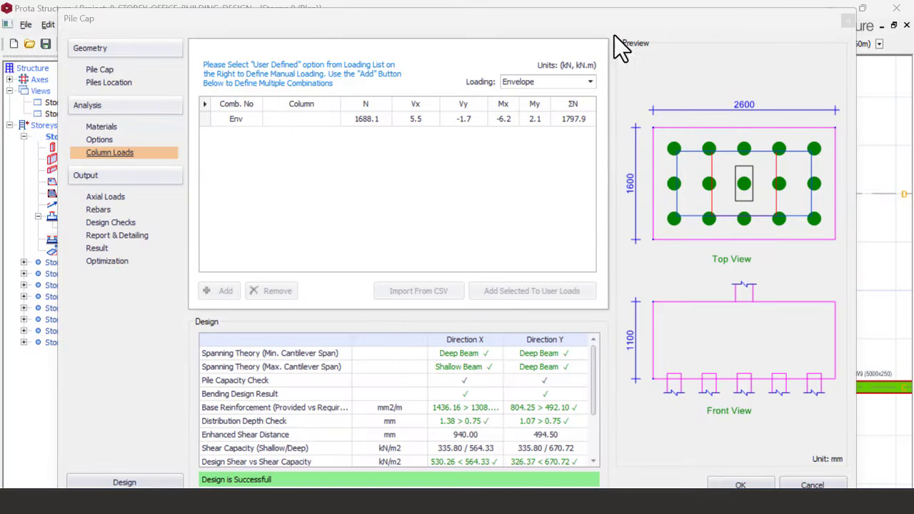
left_click_drag(582, 30, 417, 336)
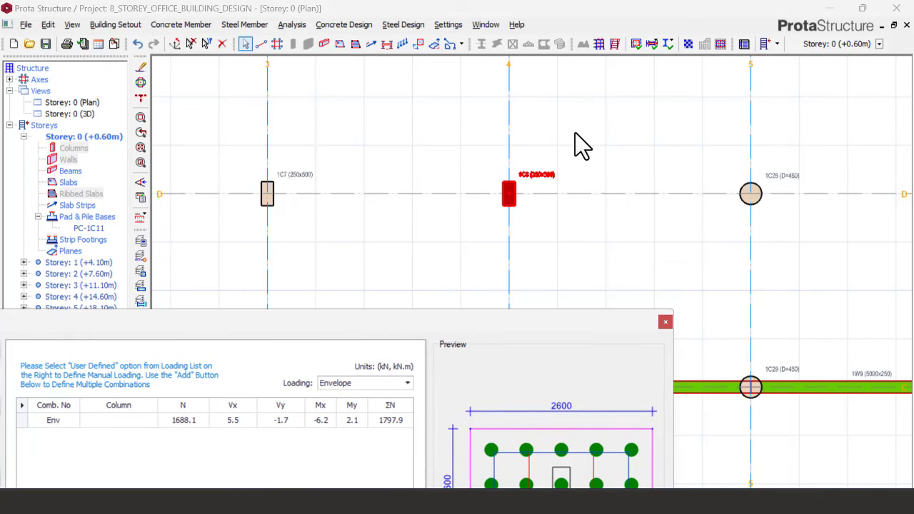
left_click_drag(303, 317, 471, 60)
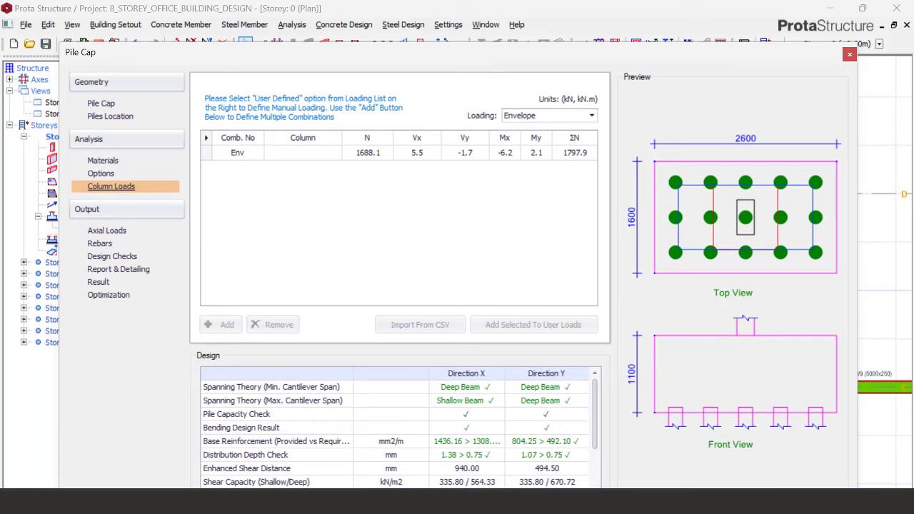
key("super")
key("alt+Tab")
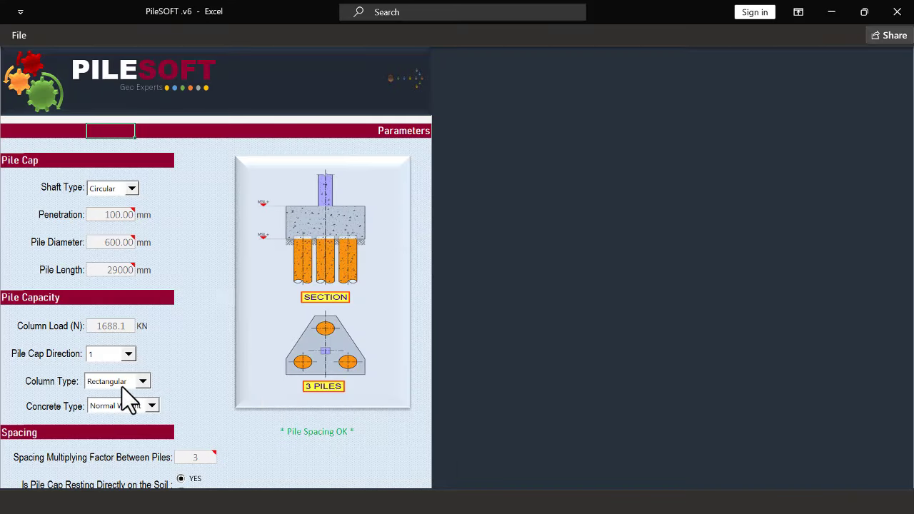
Scroll the PileSOFT parameters form and compare with the ProtaStructure pile cap dialog
scroll(255, 314, "down", 5)
scroll(251, 312, "down", 4)
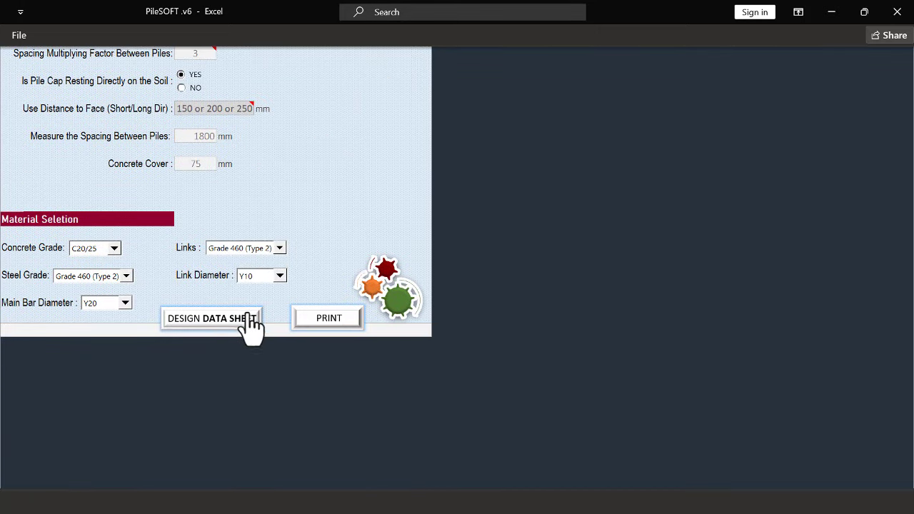
scroll(243, 325, "up", 5)
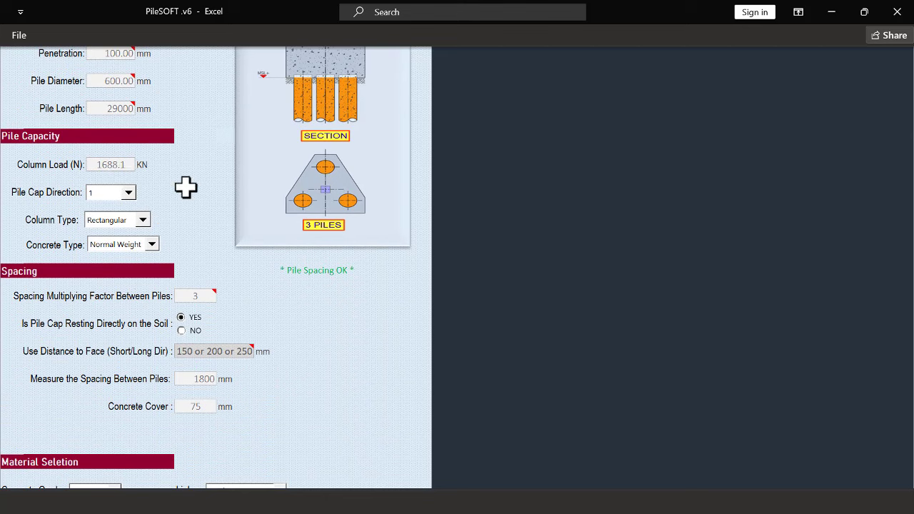
key("super")
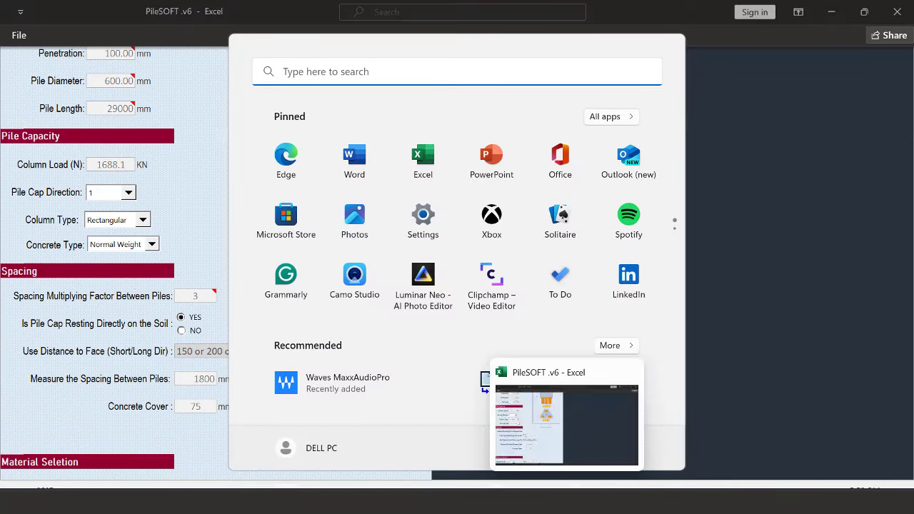
left_click(578, 499)
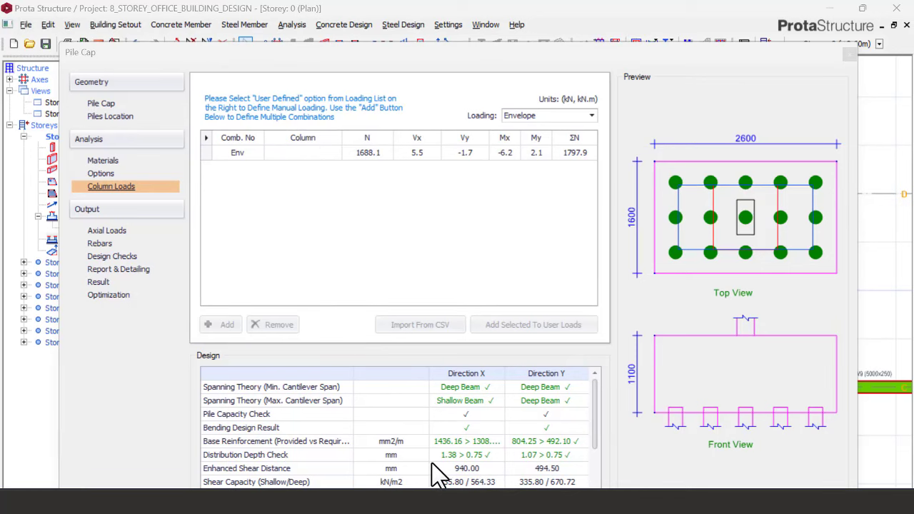
Open the PileSOFT design data sheet and scroll down to the 3-pile cap detail drawing
key("super")
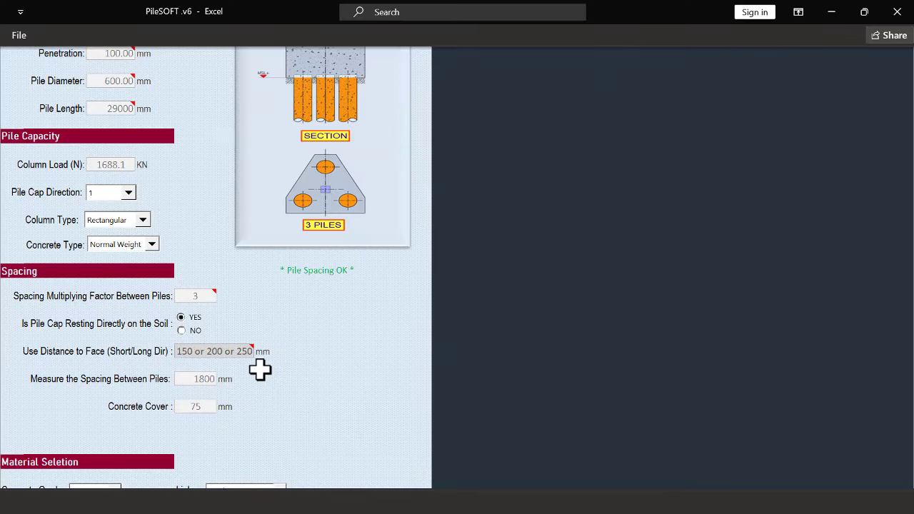
scroll(268, 353, "down", 5)
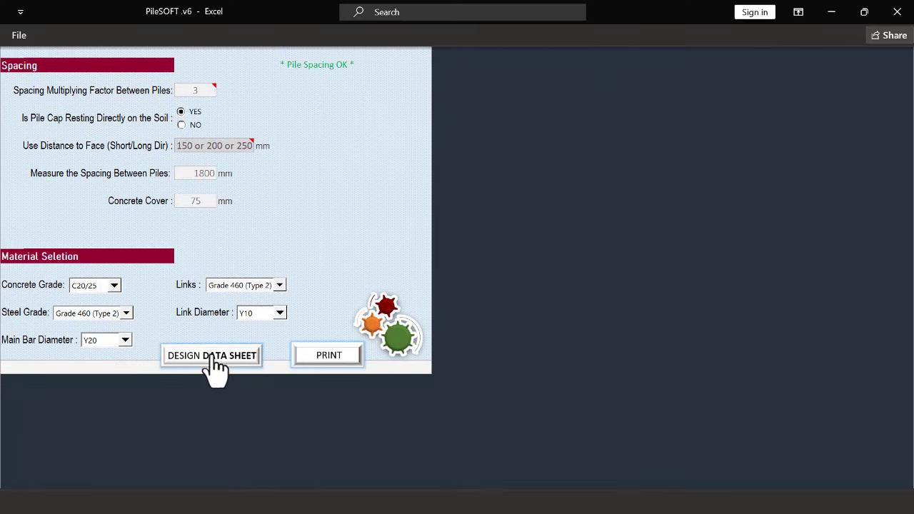
left_click(213, 358)
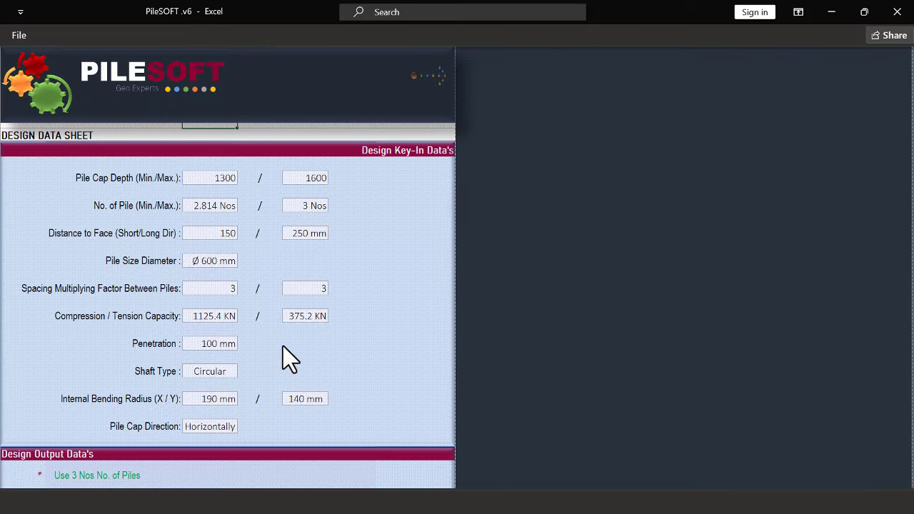
scroll(222, 278, "down", 7)
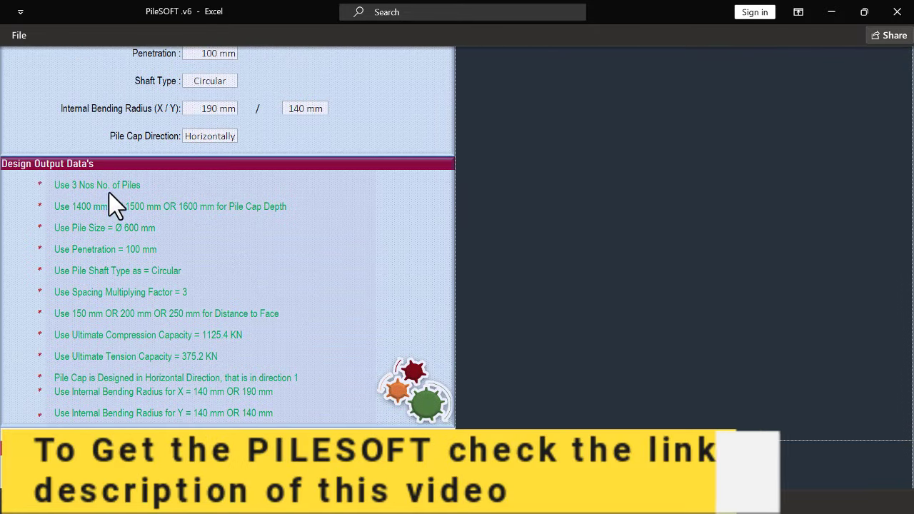
scroll(260, 263, "down", 15)
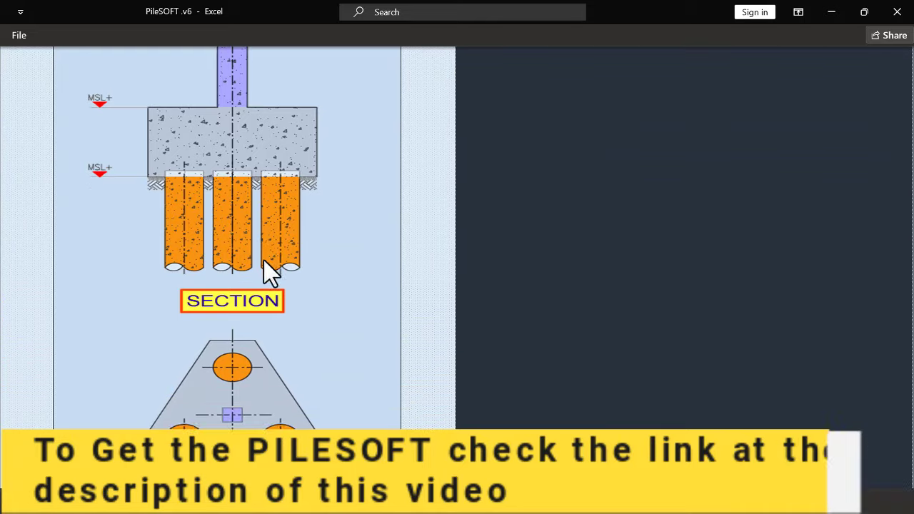
scroll(278, 271, "down", 3)
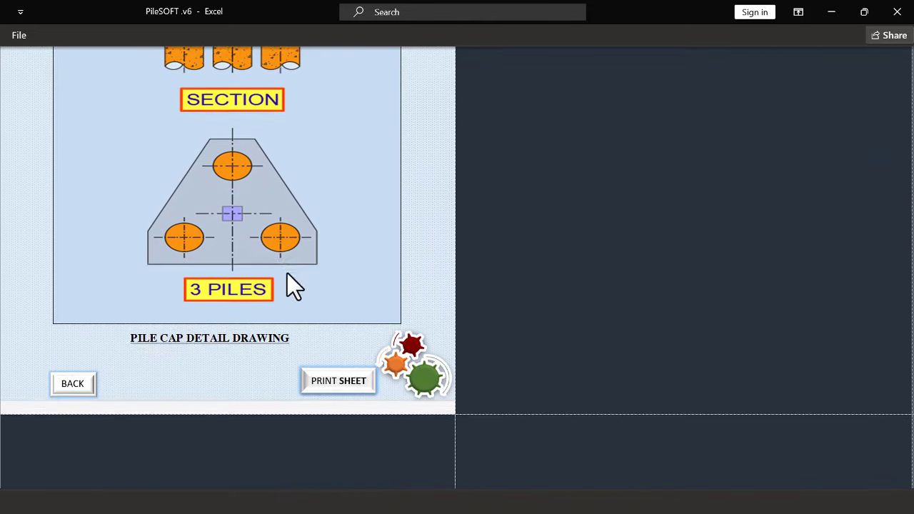
Start printing the design data sheet to PDF and copy the PC-1C8 label from ProtaStructure
left_click(339, 374)
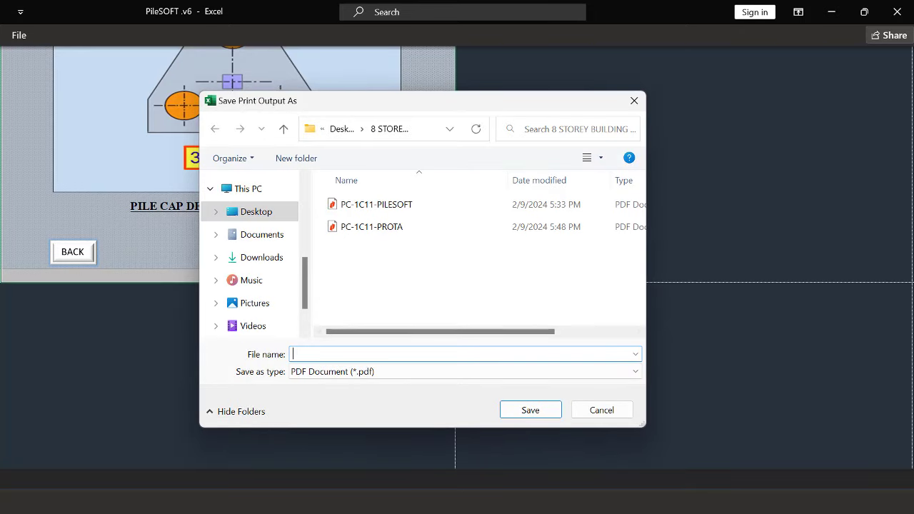
key("super")
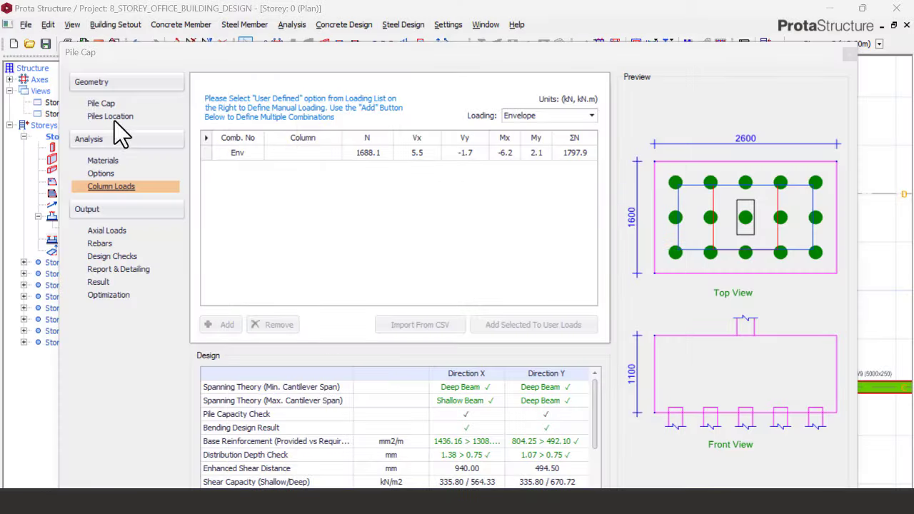
left_click(101, 104)
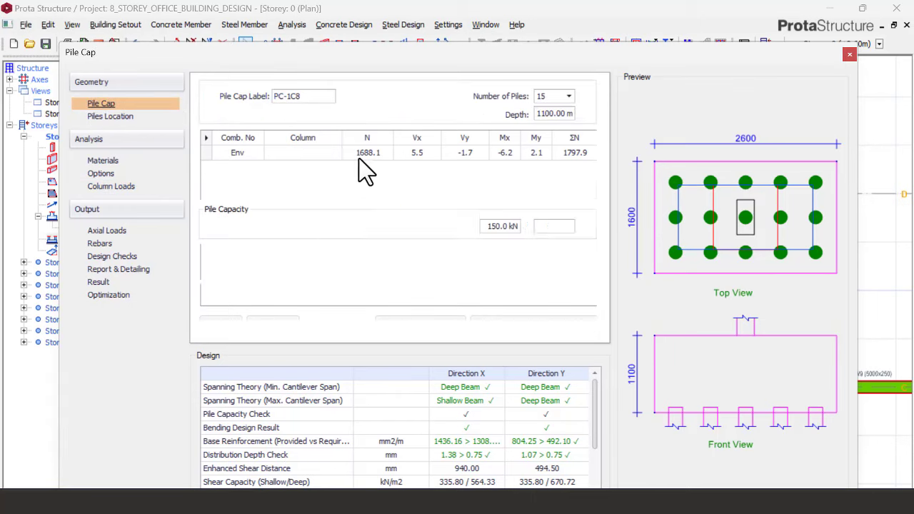
left_click_drag(303, 98, 264, 100)
right_click(285, 98)
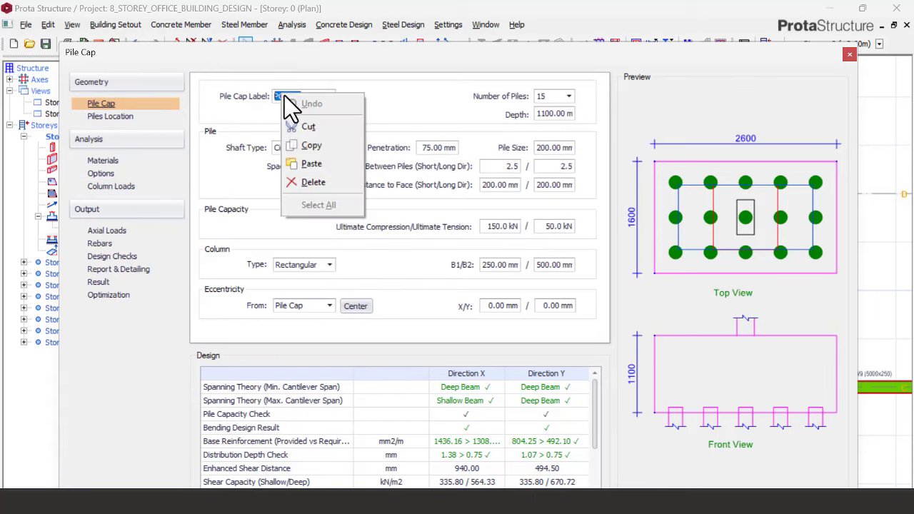
left_click(314, 146)
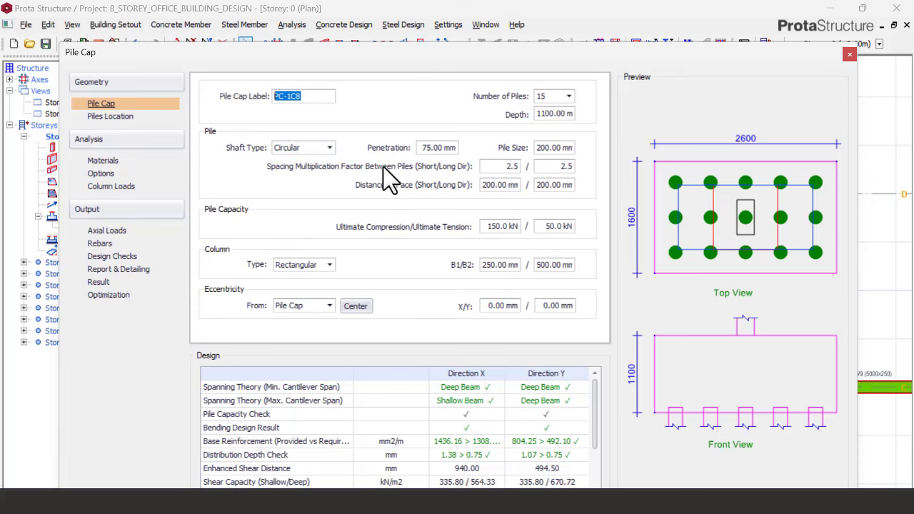
Name the PDF output 'PC-1C8 - PILESOFT' by pasting the label into File name
key("super")
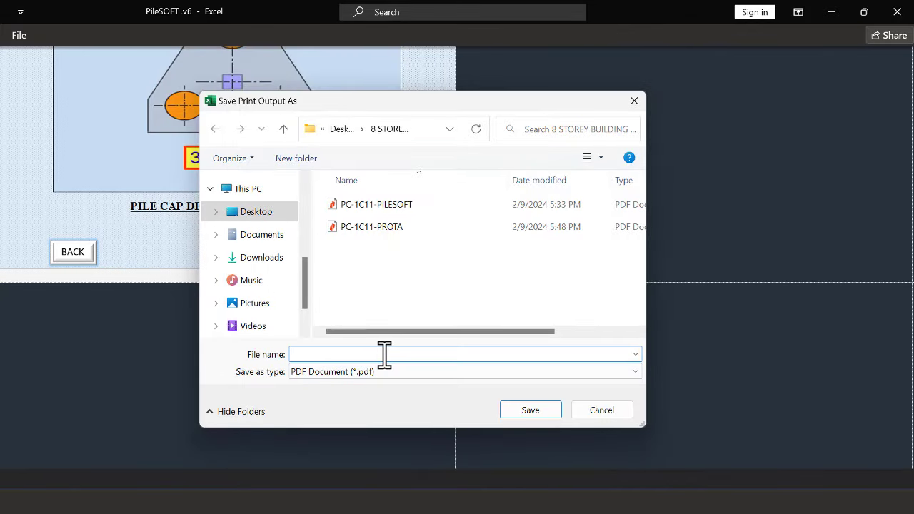
right_click(384, 355)
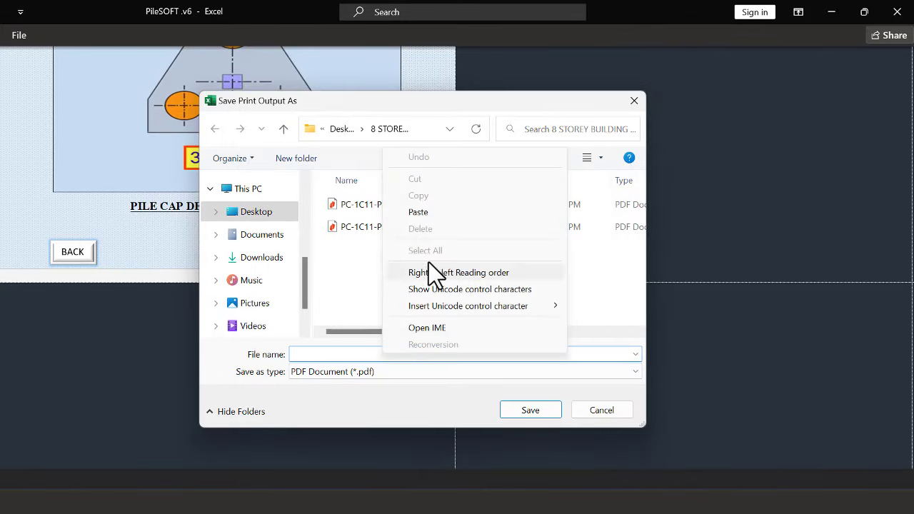
left_click(437, 212)
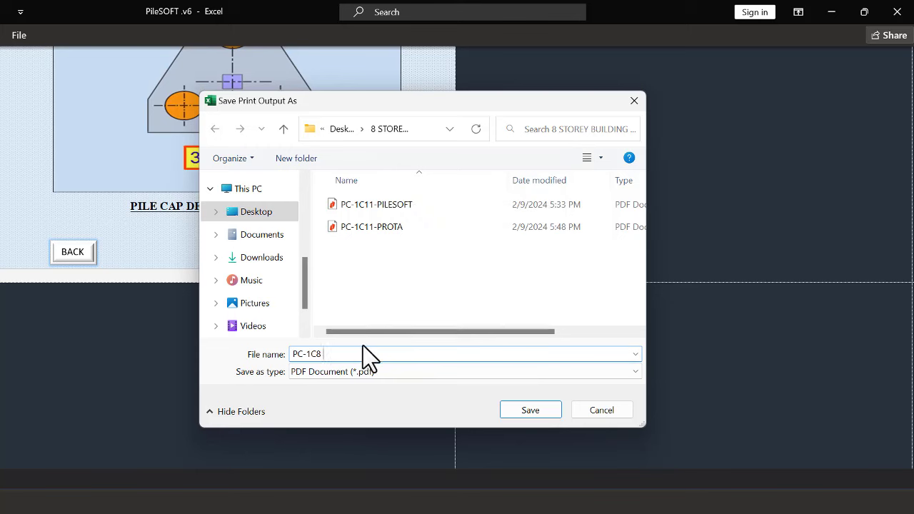
type("- PILESOFT")
Save the PC-1C8 - PILESOFT PDF, minimize Excel and open the project folder
left_click(529, 410)
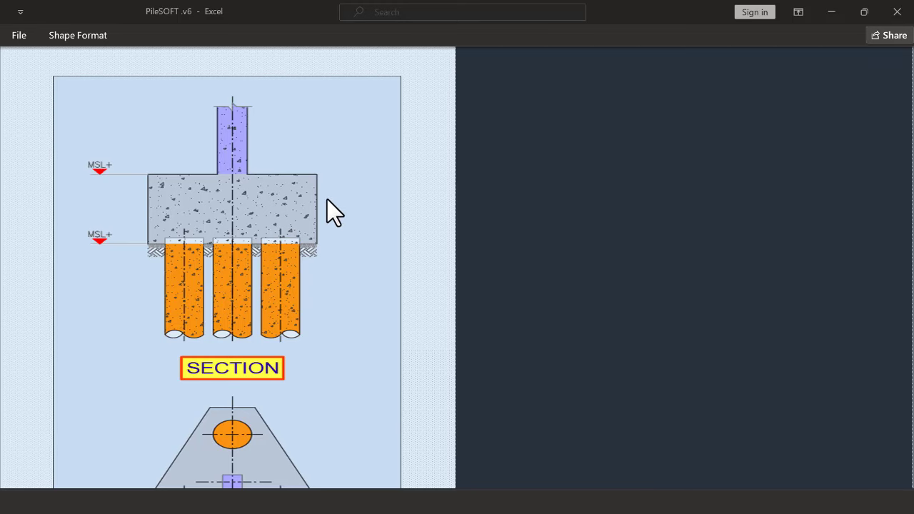
left_click(831, 11)
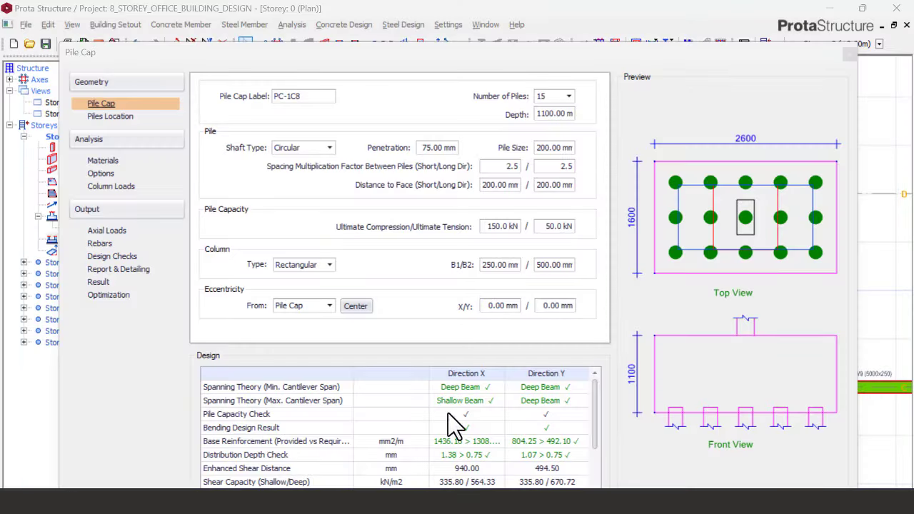
key("super")
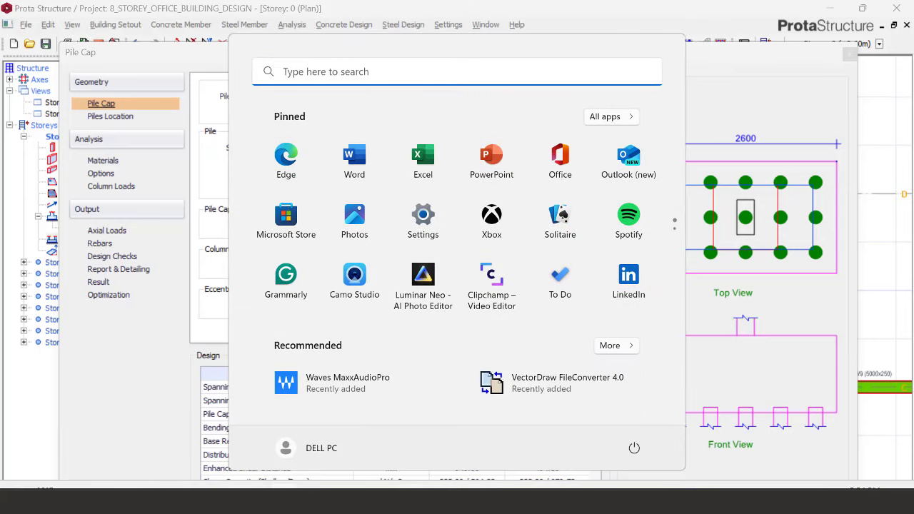
left_click(408, 473)
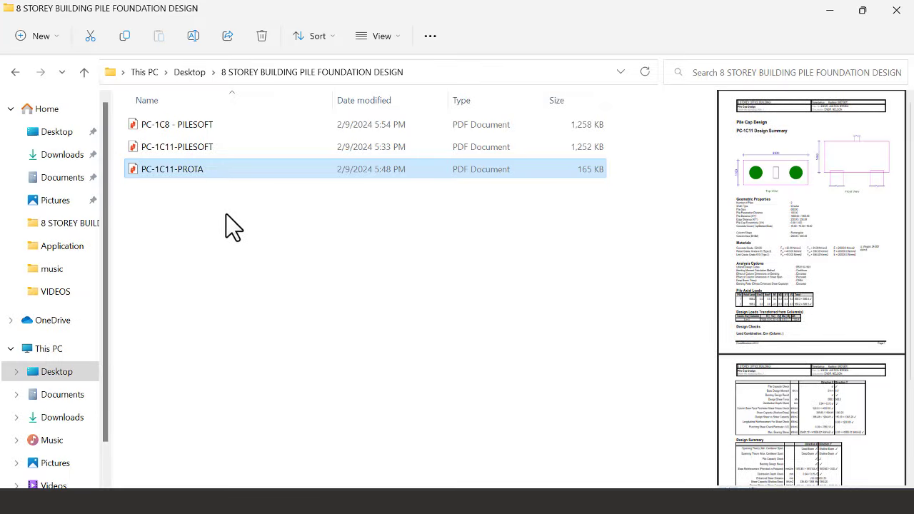
left_click(227, 214)
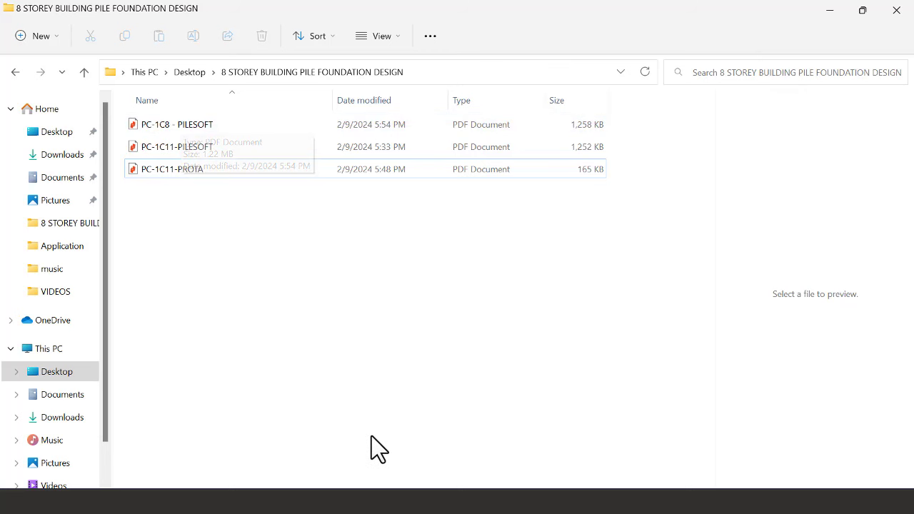
Bring the 8 STOREY BUILDING PILE FOUNDATION DESIGN folder window to the front
left_click(374, 500)
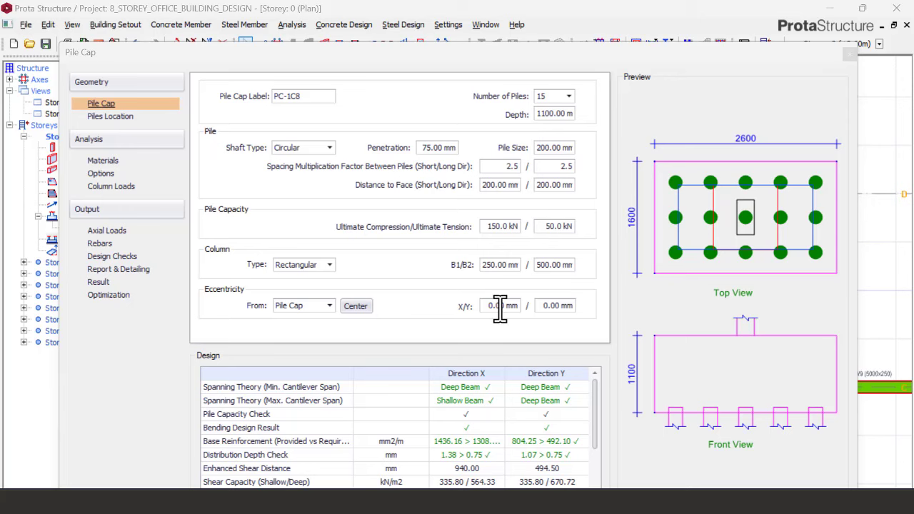
key("super")
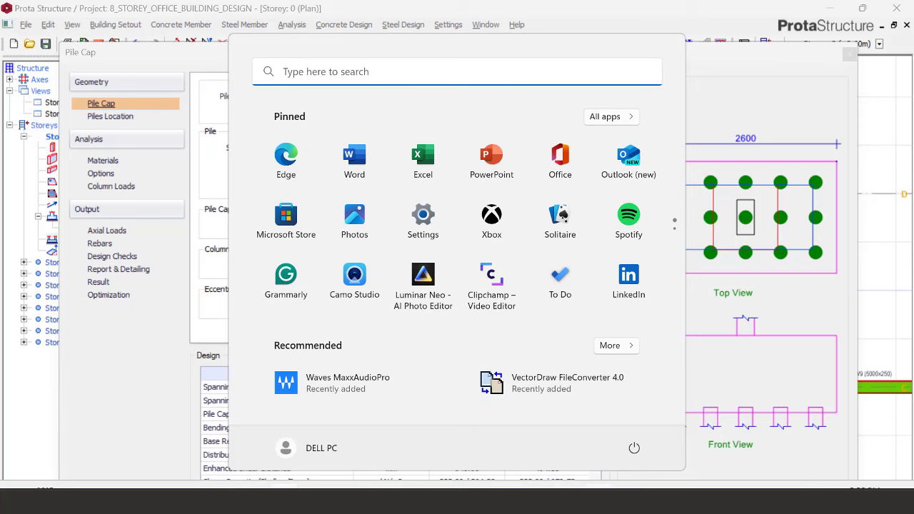
mouse_move(628, 503)
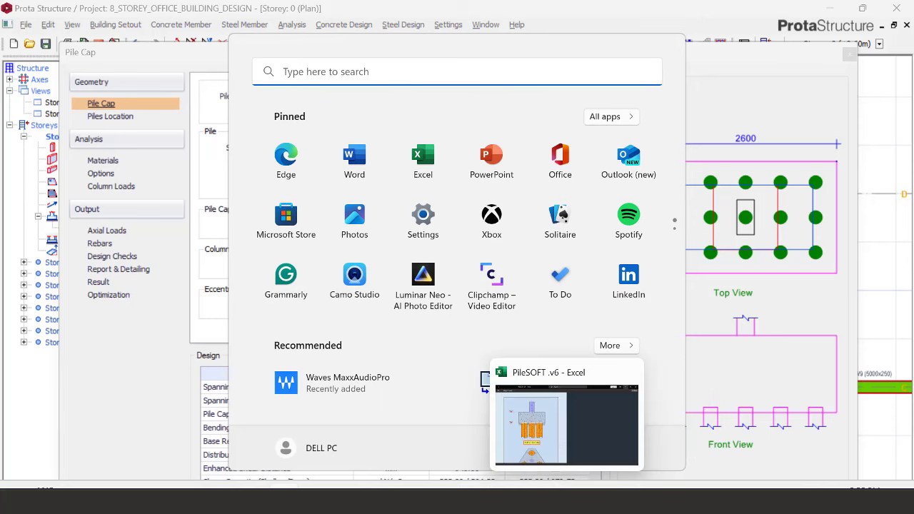
left_click(386, 429)
key("Escape")
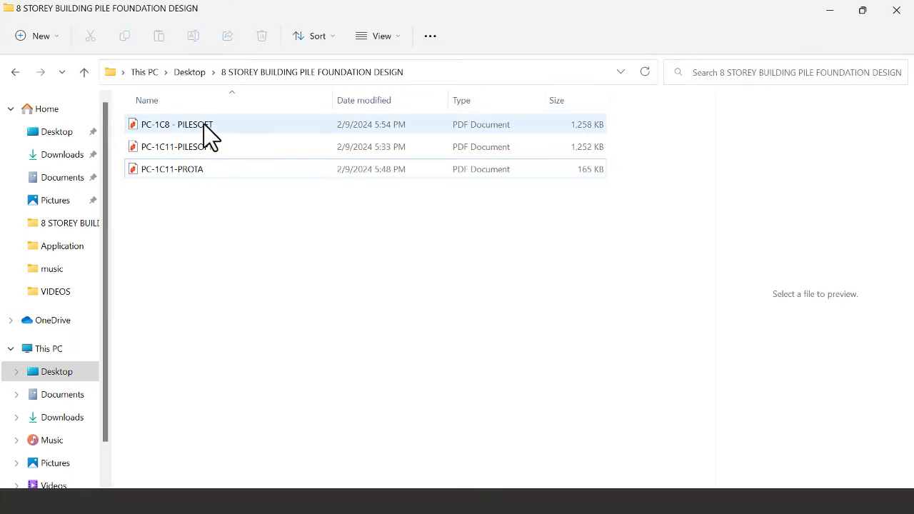
Open PC-1C8 - PILESOFT.pdf in Nitro and scroll to its 3-pile, 600 mm design output
double_click(211, 132)
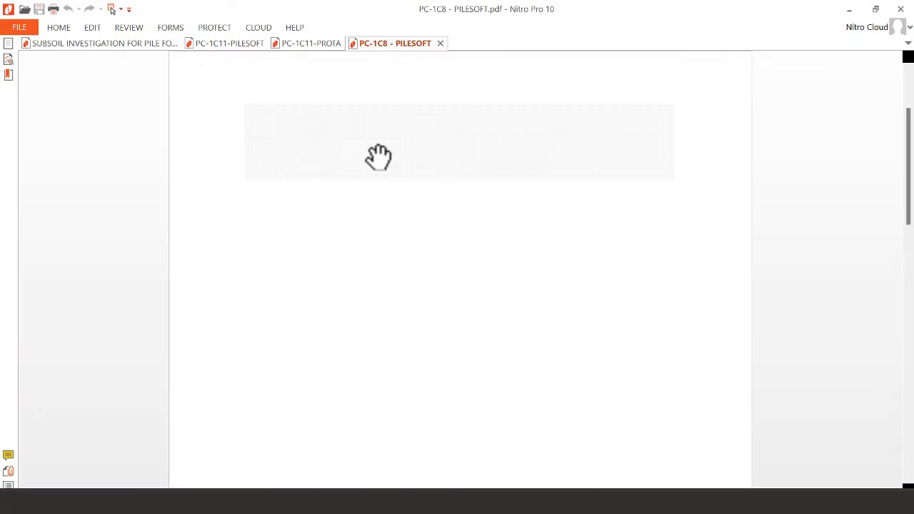
scroll(428, 241, "down", 5)
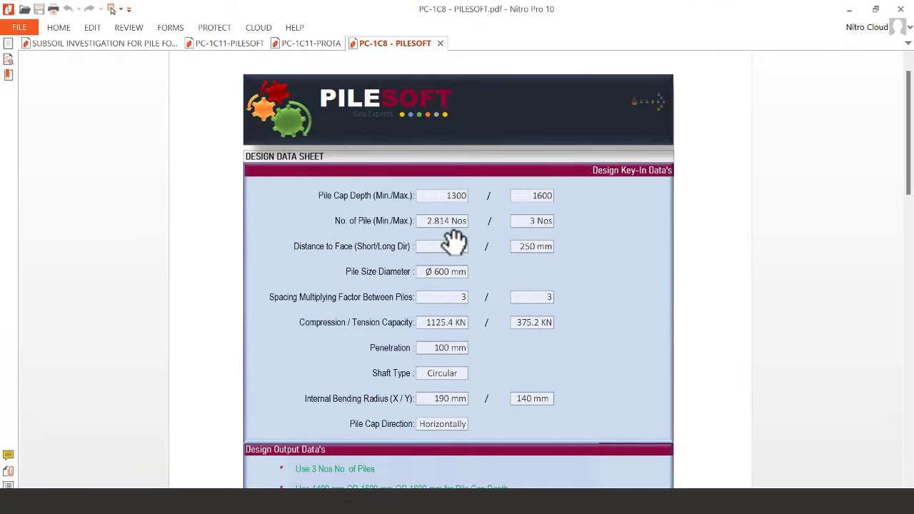
scroll(424, 243, "down", 1)
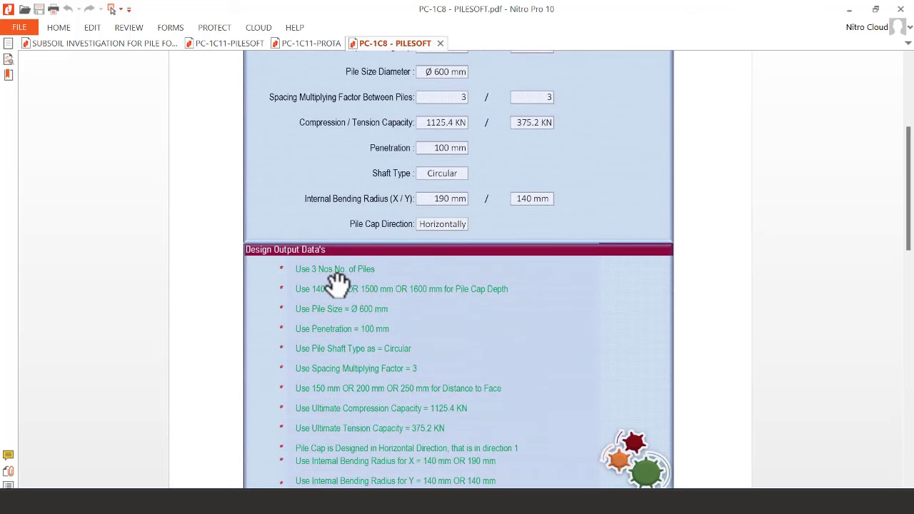
key("super")
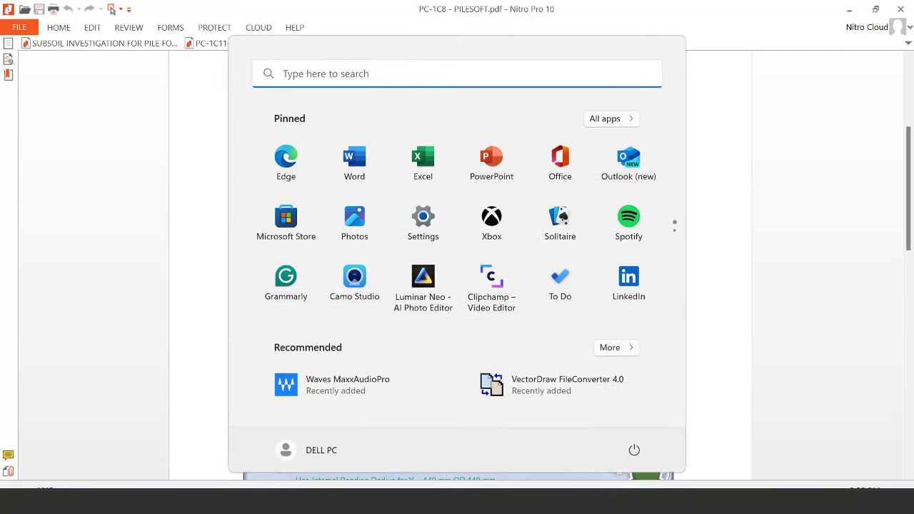
Bring back the PC-1C8 Pile Cap dialog and list the Number of Piles options
left_click(505, 501)
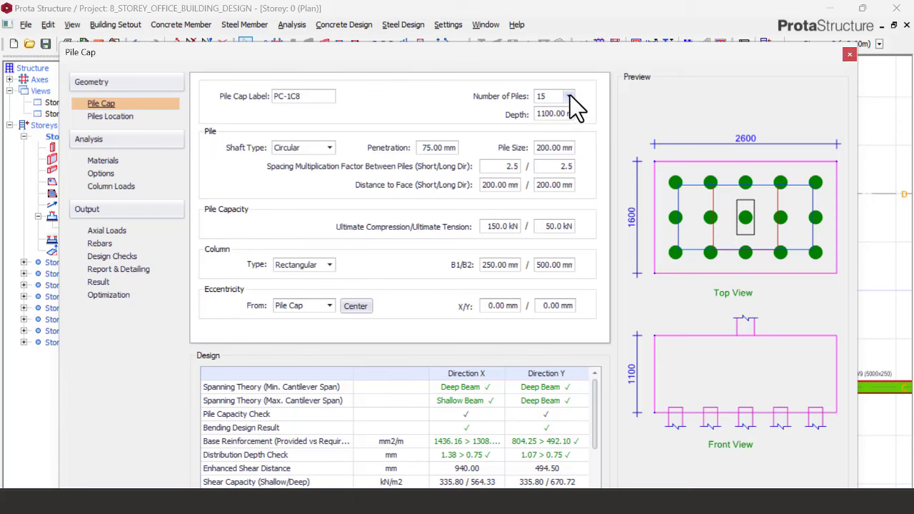
left_click(569, 96)
Change the PC-1C8 pile cap from 15 piles to 3 piles in a triangular layout
left_click_drag(570, 123, 570, 112)
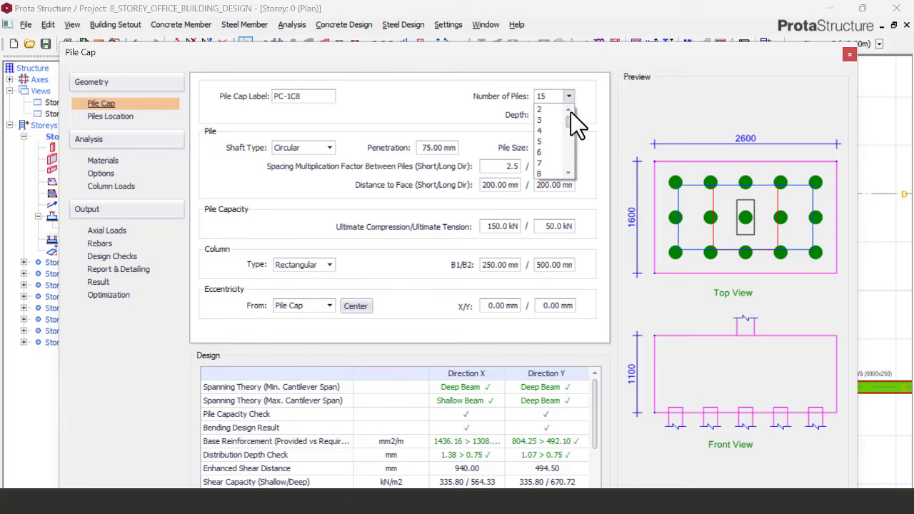
left_click(545, 120)
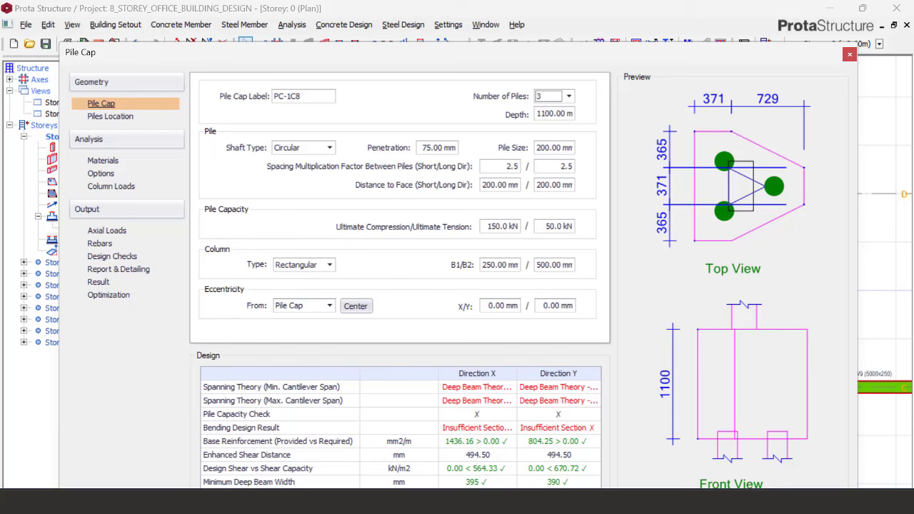
key("super")
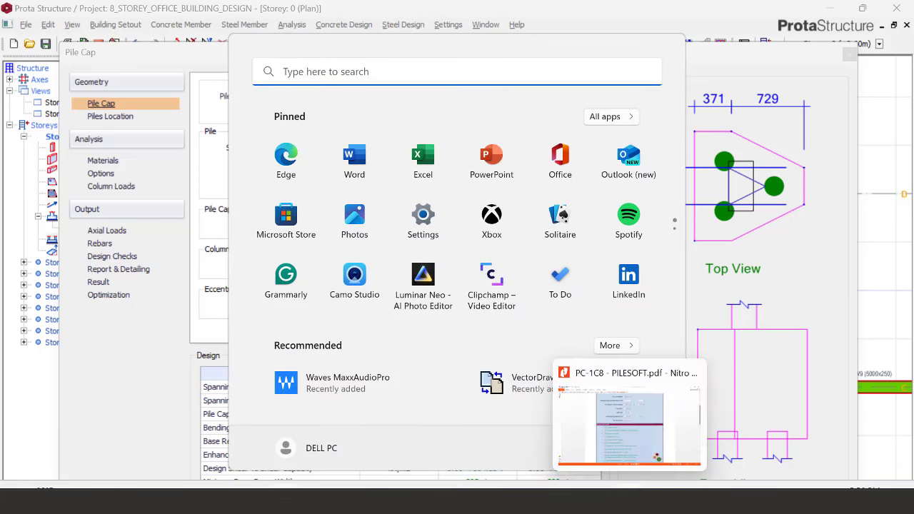
left_click(628, 425)
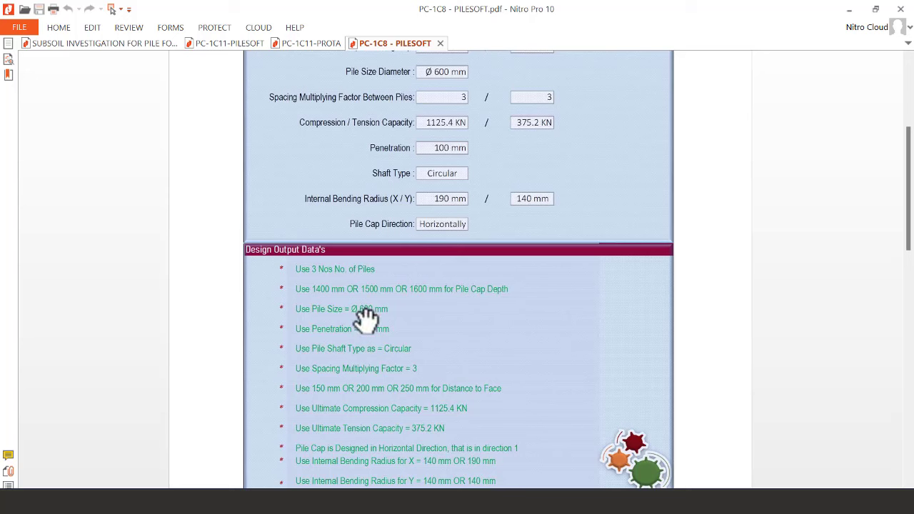
left_click(849, 8)
left_click(829, 10)
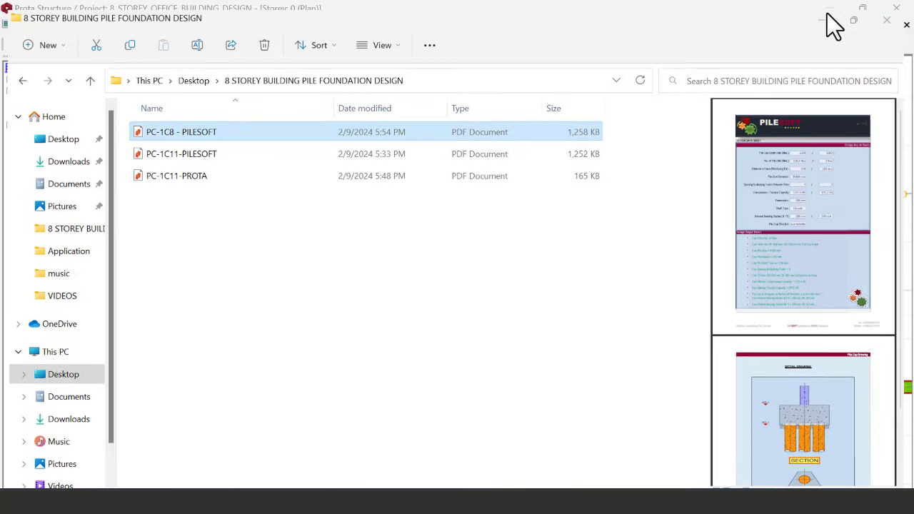
Set the pile cap depth to 1400 mm and check the PileSOFT report values
double_click(556, 116)
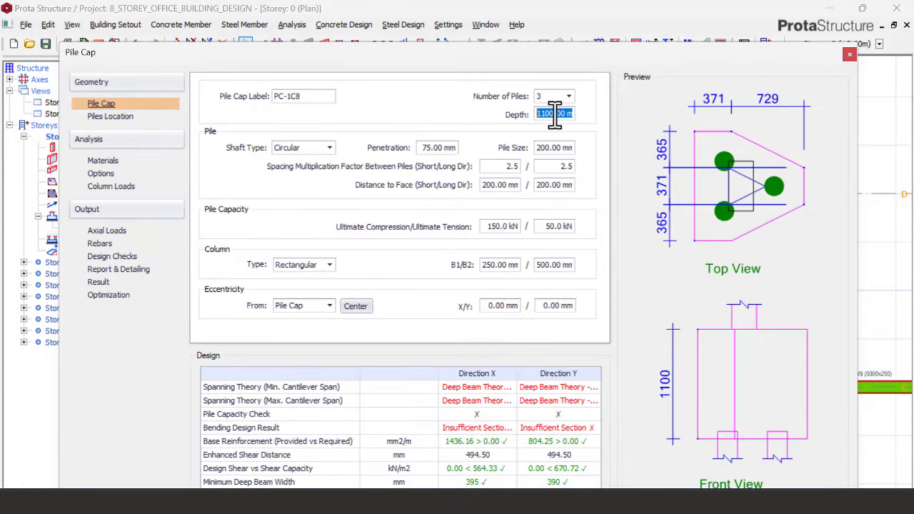
type("1400")
double_click(551, 147)
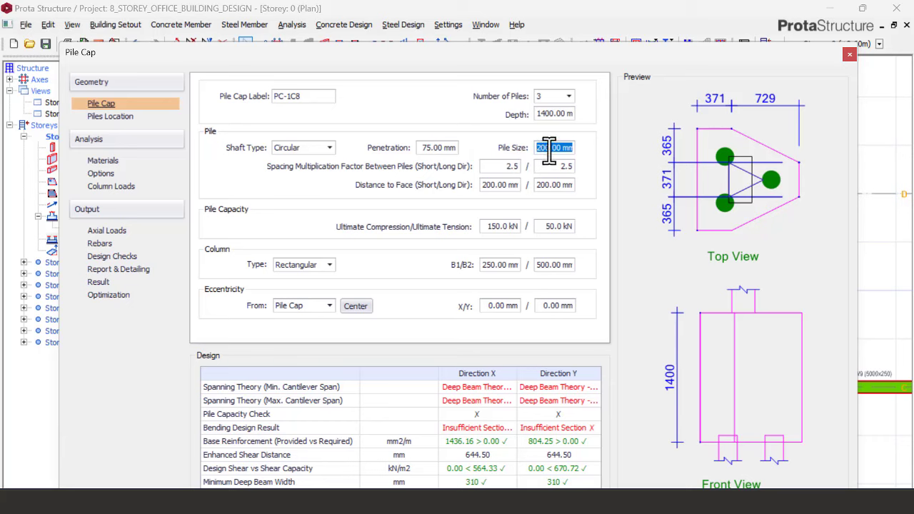
key("alt+Tab")
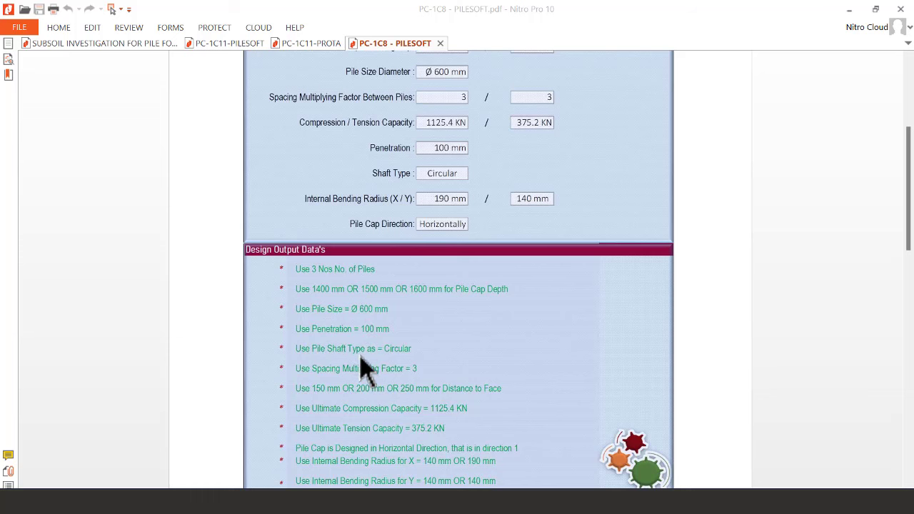
Keep Circular shafts and enter 100 mm penetration and 600 mm pile size
left_click(853, 14)
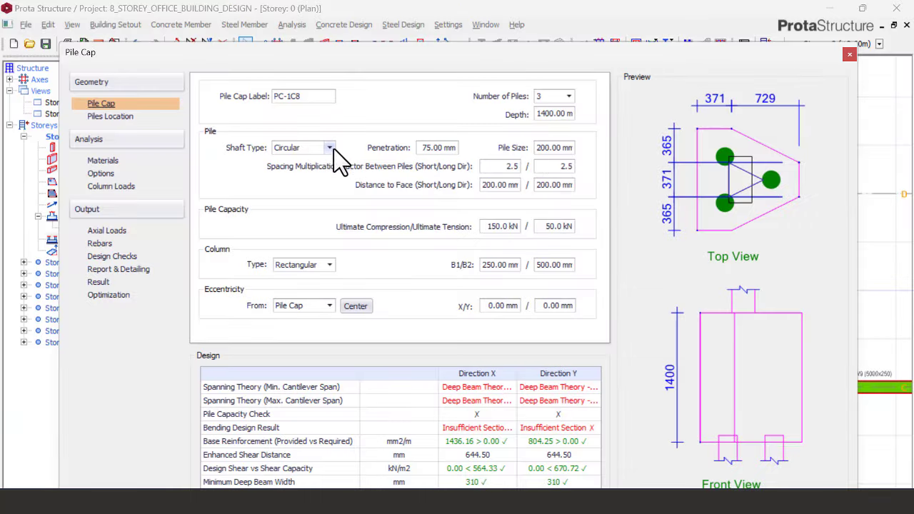
left_click(330, 148)
left_click(301, 159)
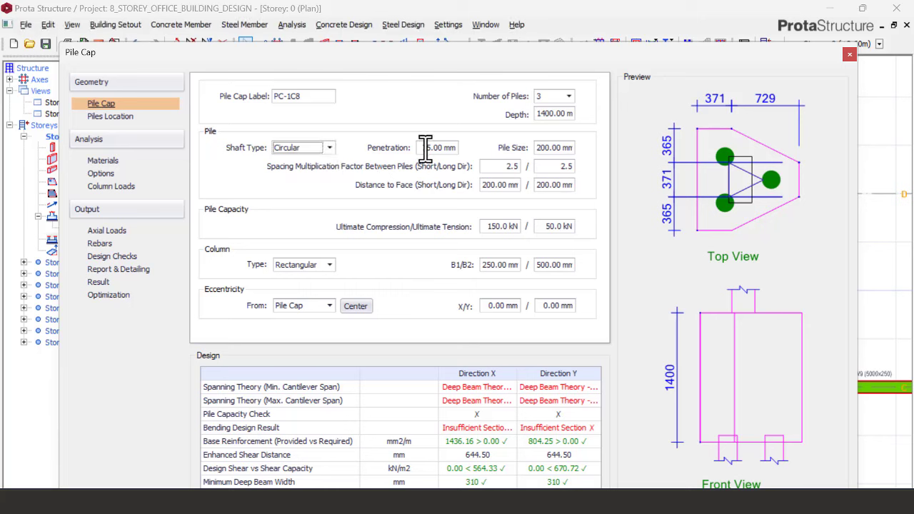
double_click(424, 147)
type("100")
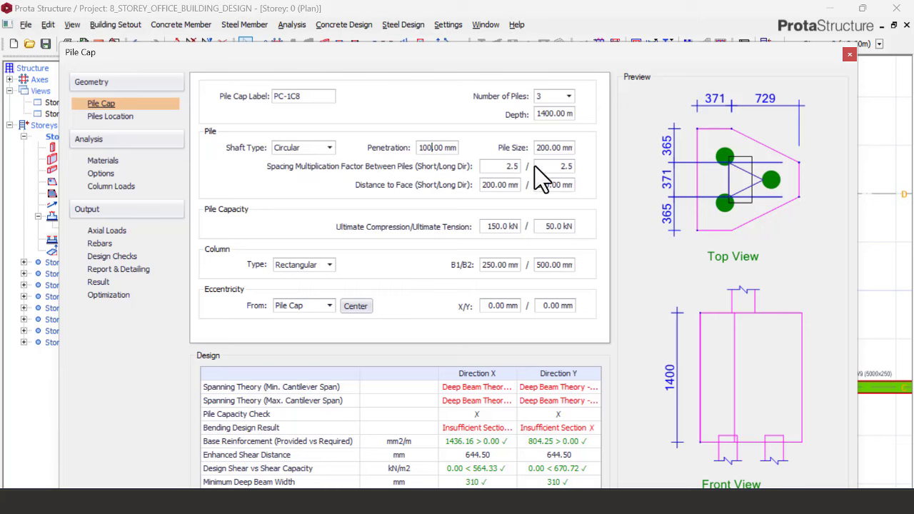
double_click(551, 149)
type("60")
Confirm the 600 mm pile size and glance at the PileSOFT report
key("Tab")
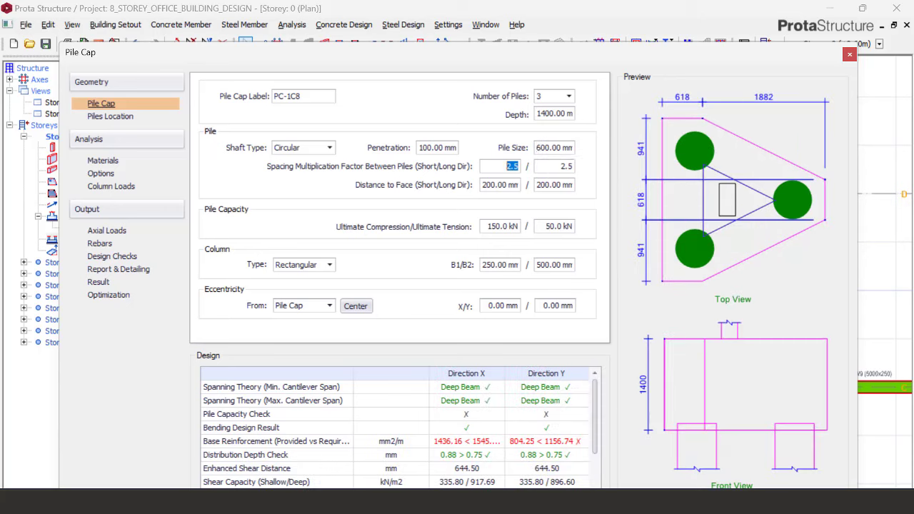
key("super")
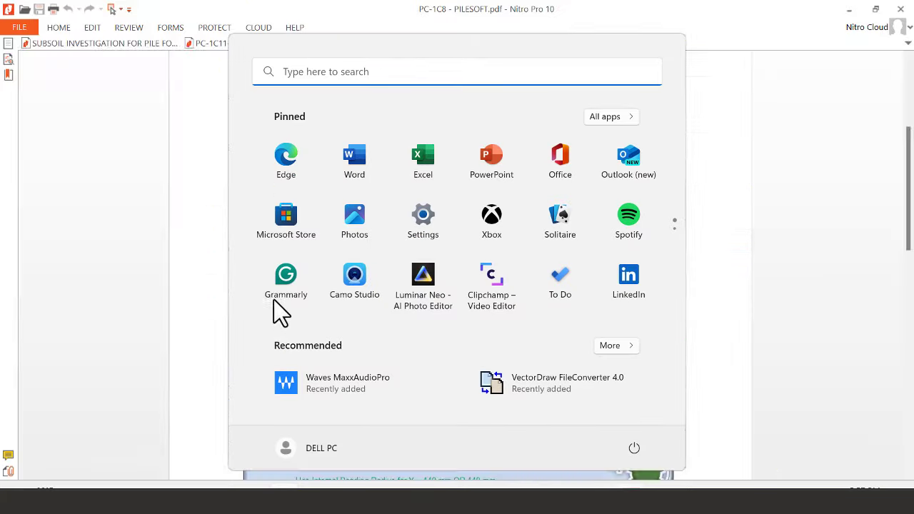
key("super")
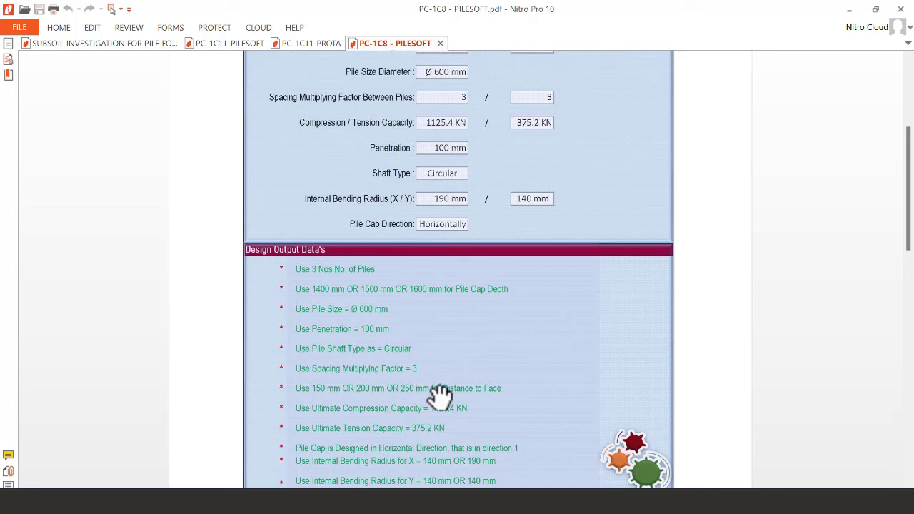
key("super")
mouse_move(536, 499)
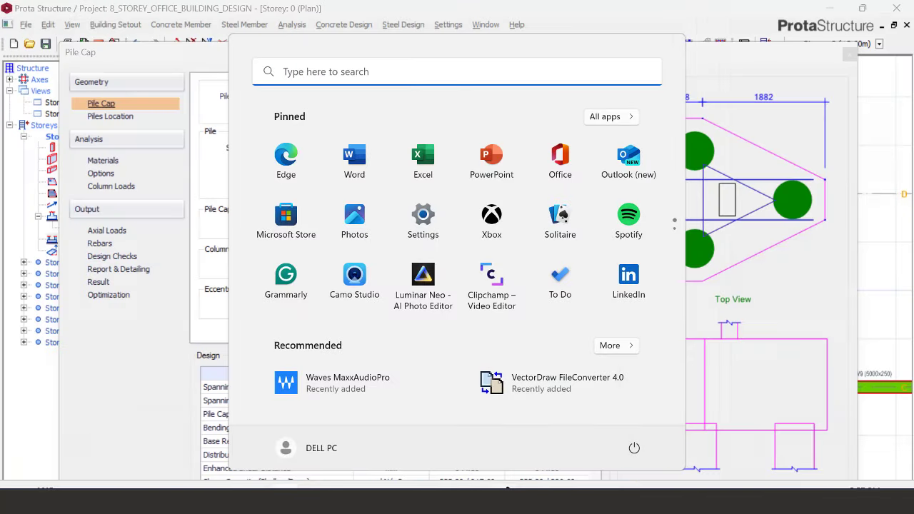
key("Escape")
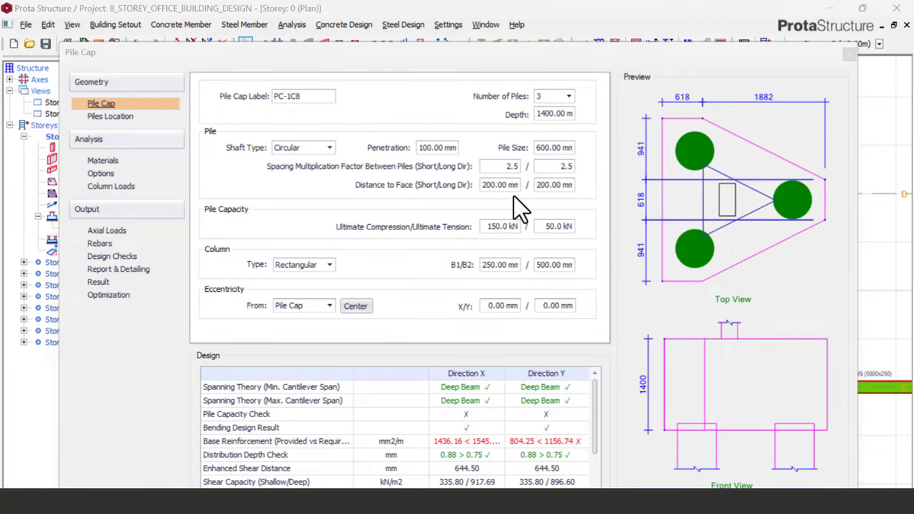
Set the short-direction spacing factor to 3 and select the distance-to-face value
double_click(512, 168)
type("3.")
key("Tab")
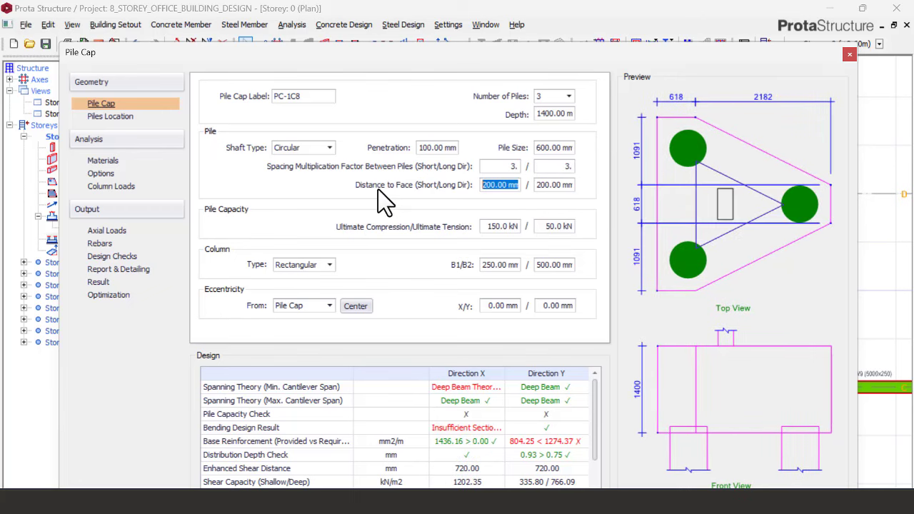
left_click_drag(485, 190, 487, 190)
key("super")
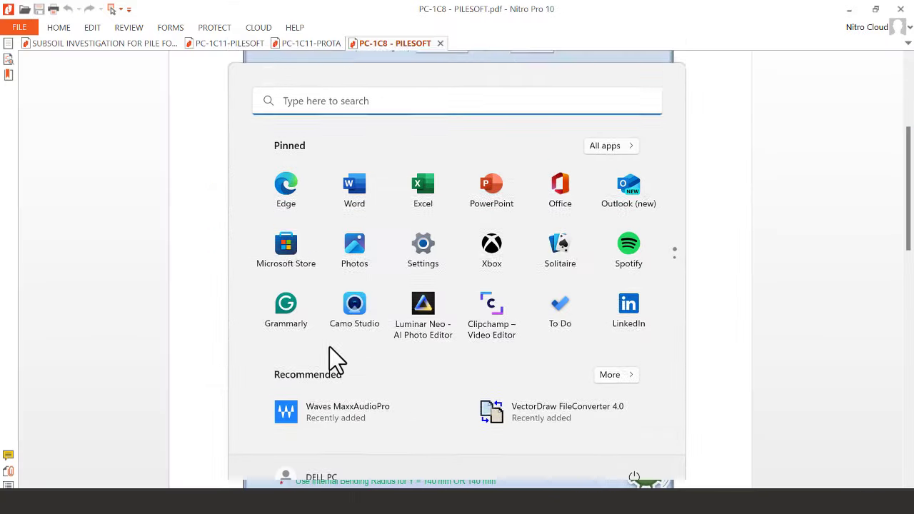
Review the PILESOFT Design Output Data list, then minimize the Nitro Pro report
key("Escape")
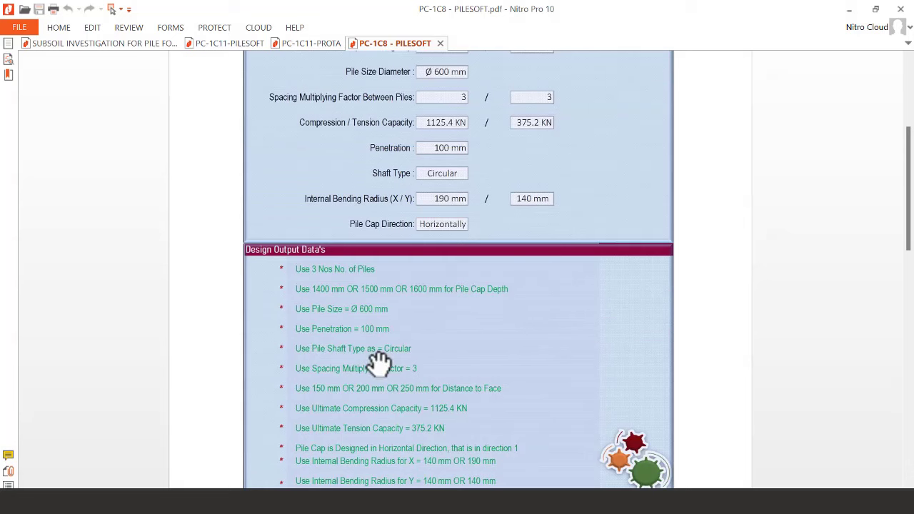
scroll(350, 392, "down", 2)
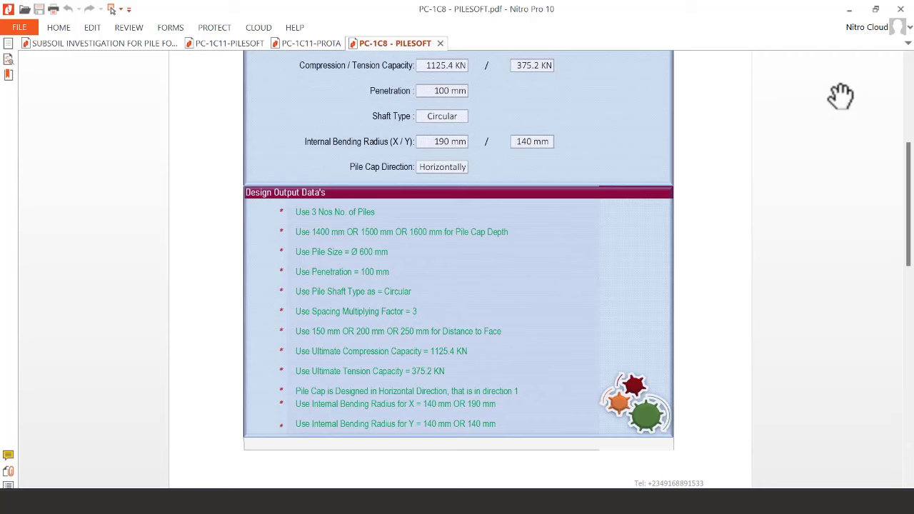
left_click(849, 9)
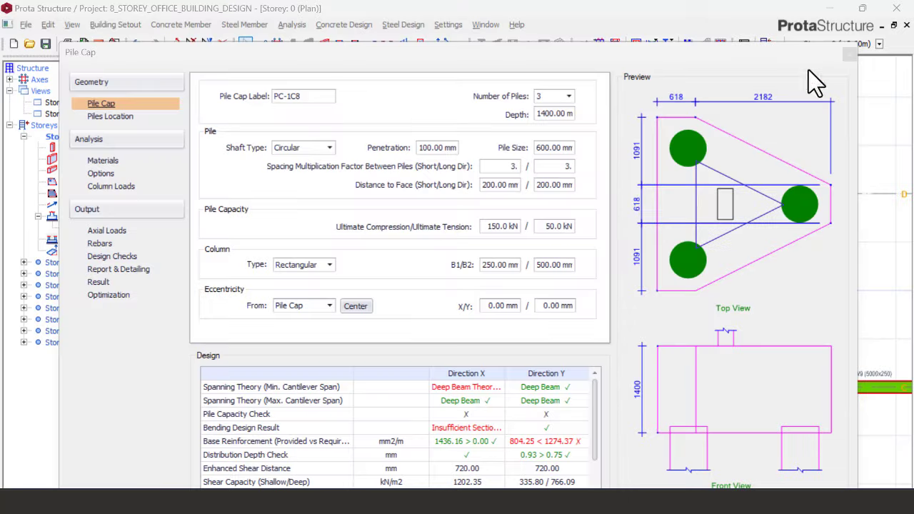
Set both distances to face to 250 mm and select the Ultimate Compression value
left_click(489, 185)
type("300")
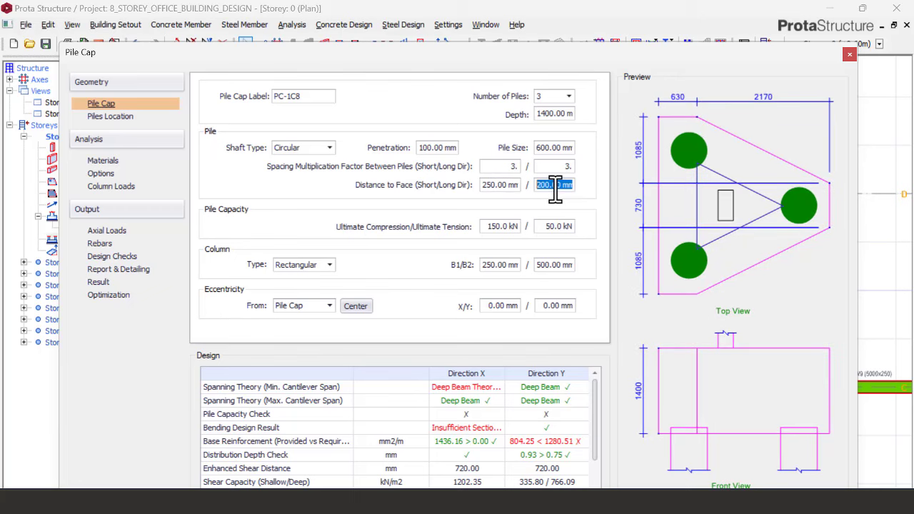
type("250")
left_click(509, 228)
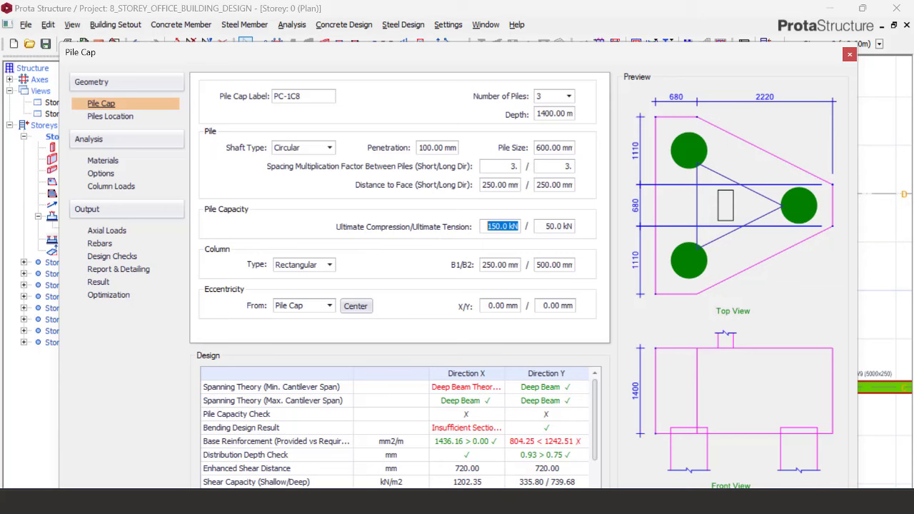
key("super")
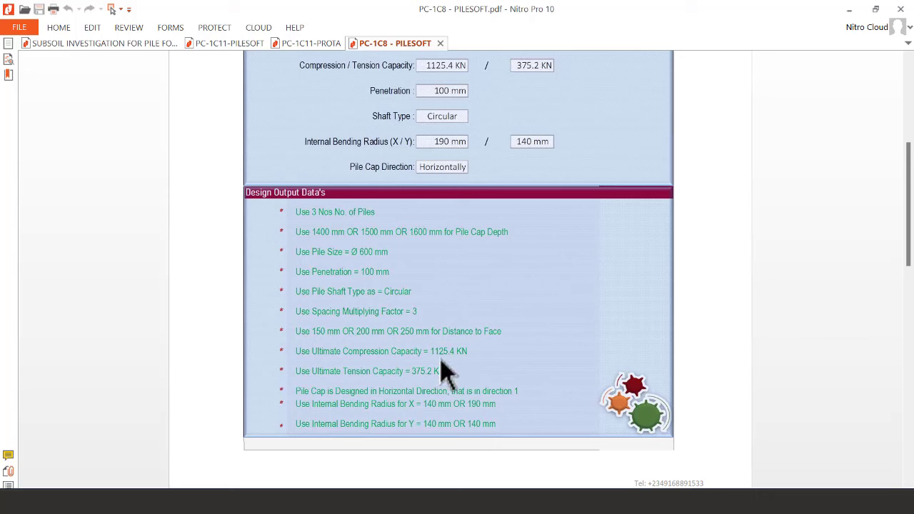
Enter 1125.4 kN ultimate compression, recheck the PILESOFT report, and minimize it
key("super")
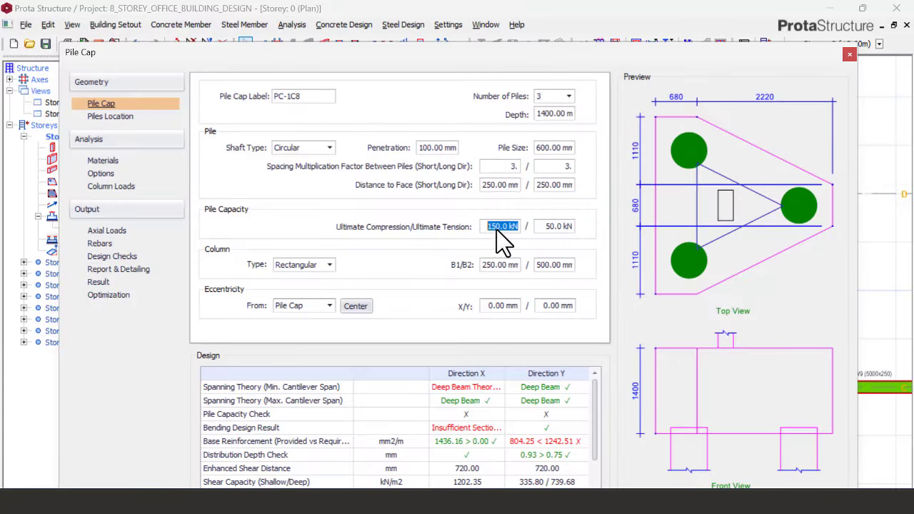
type("1120")
key("super")
key("alt+Tab")
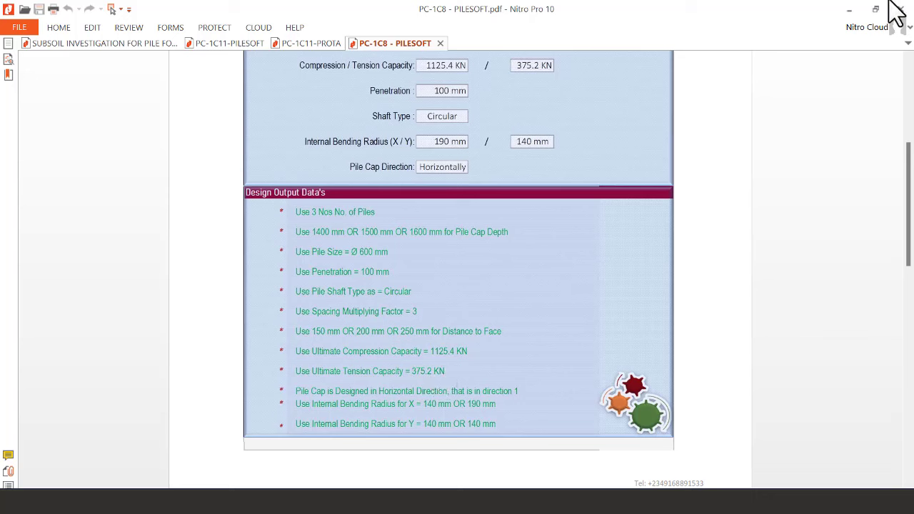
left_click(849, 10)
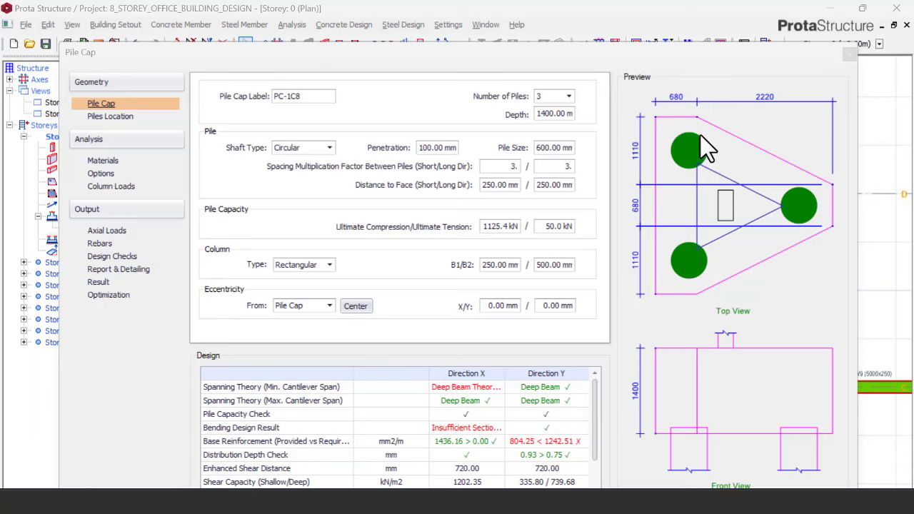
Enter 375.2 kN ultimate tension and compare the capacities against the PILESOFT PDF
left_click(554, 227)
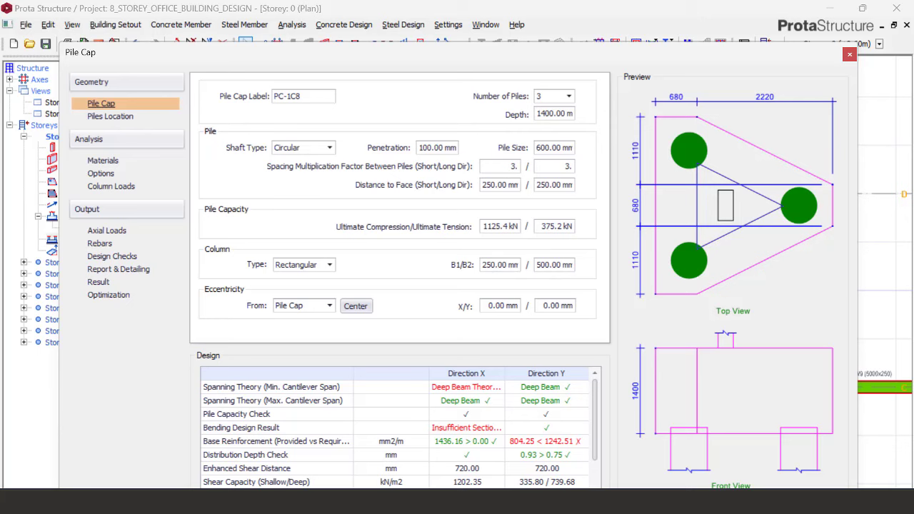
key("super")
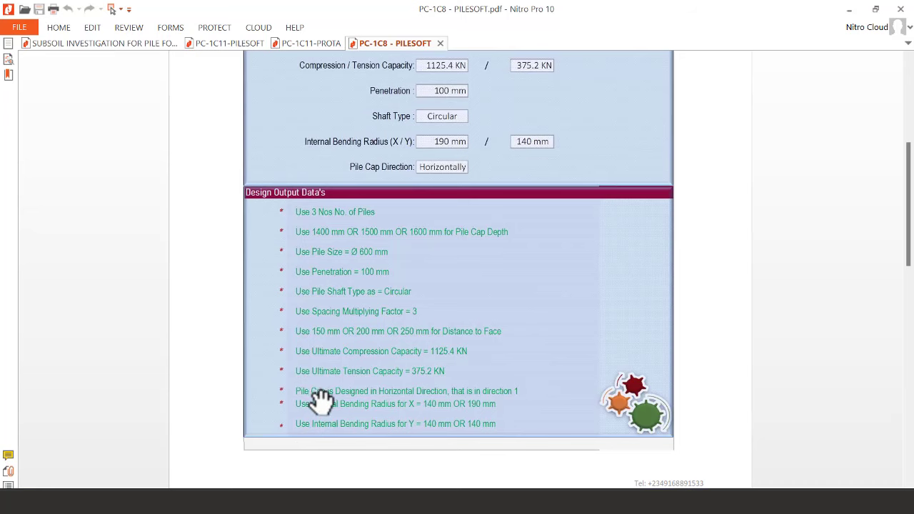
scroll(471, 368, "down", 2)
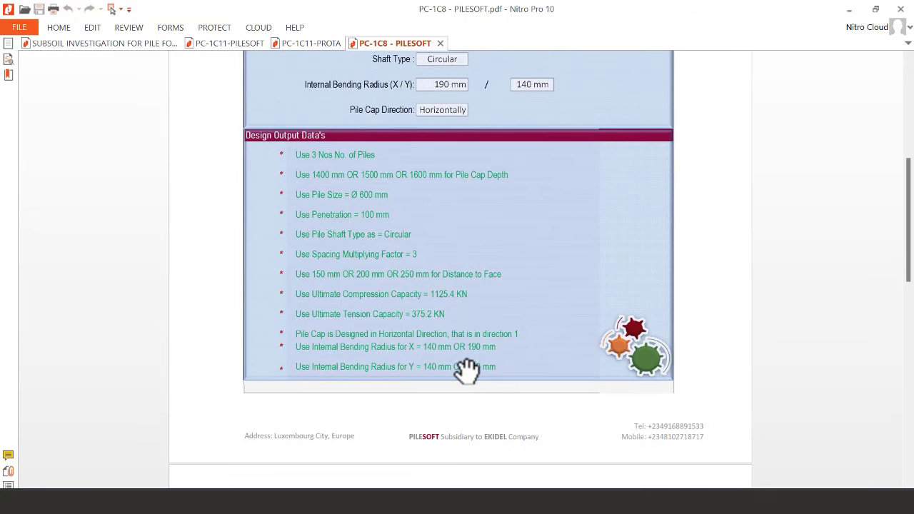
scroll(481, 363, "up", 2)
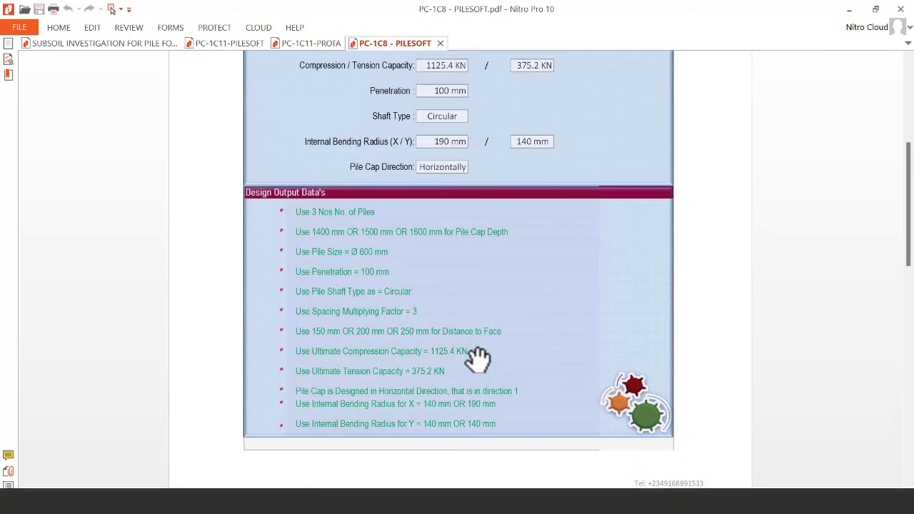
scroll(481, 382, "up", 1)
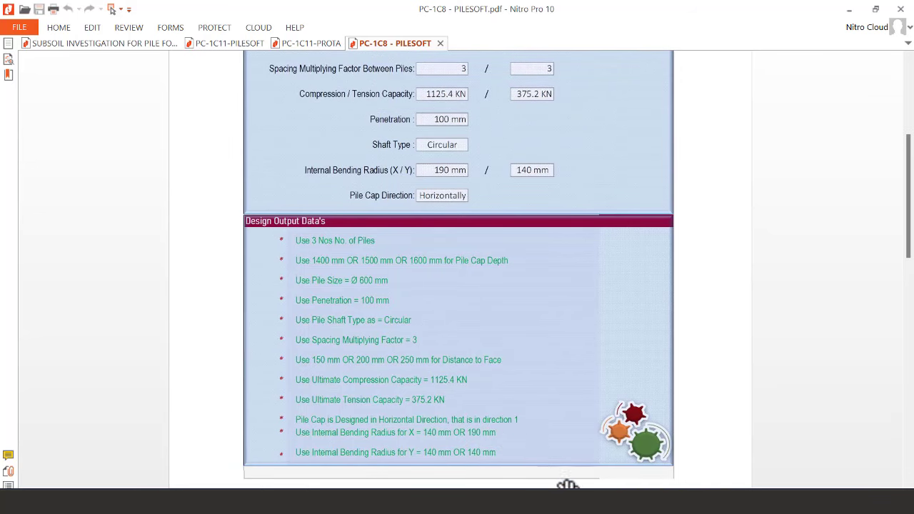
key("super")
mouse_move(629, 503)
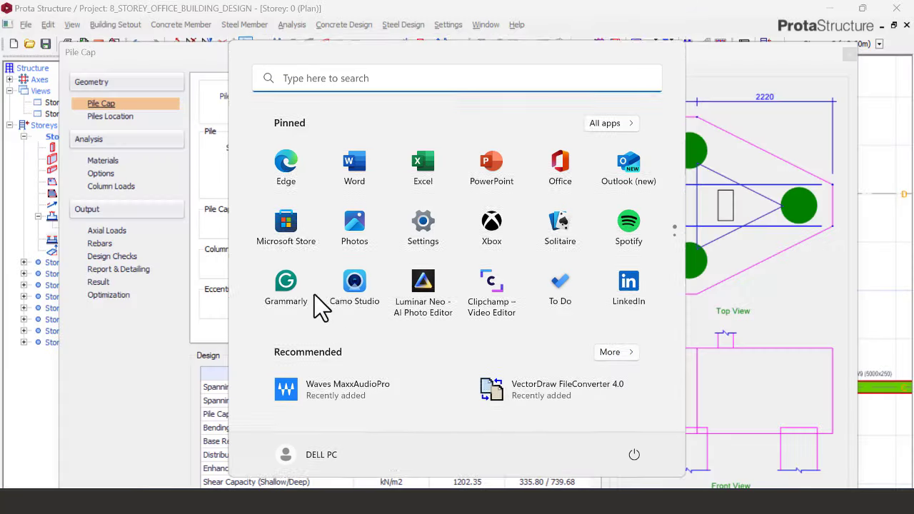
left_click(203, 203)
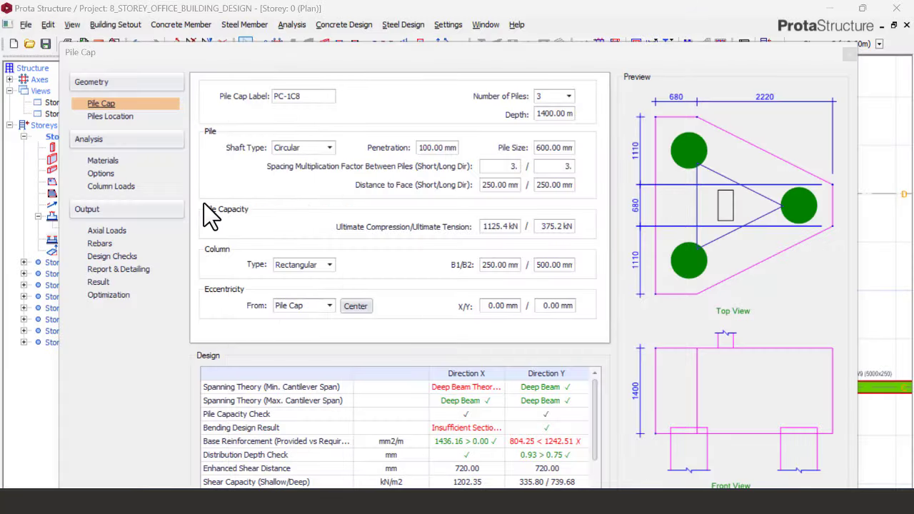
left_click(100, 174)
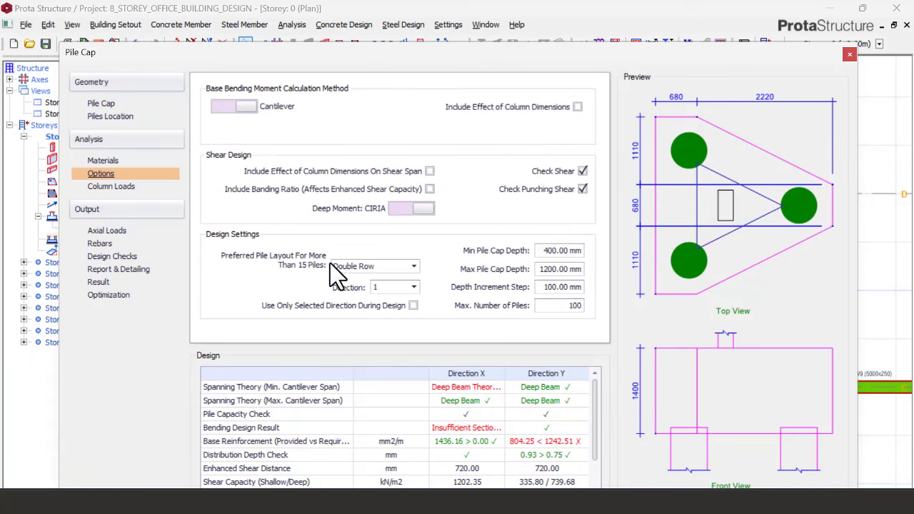
left_click(413, 287)
left_click(415, 288)
scroll(413, 291, "down", 1)
left_click(413, 288)
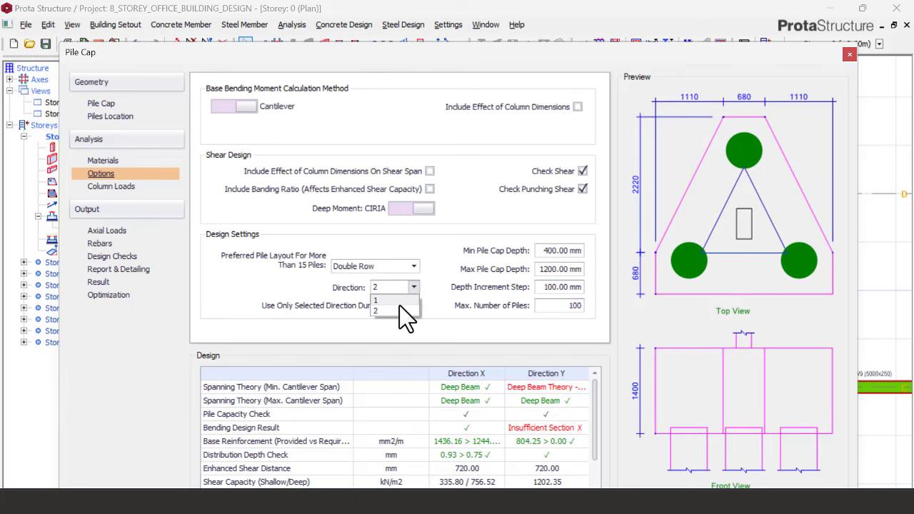
scroll(389, 308, "up", 1)
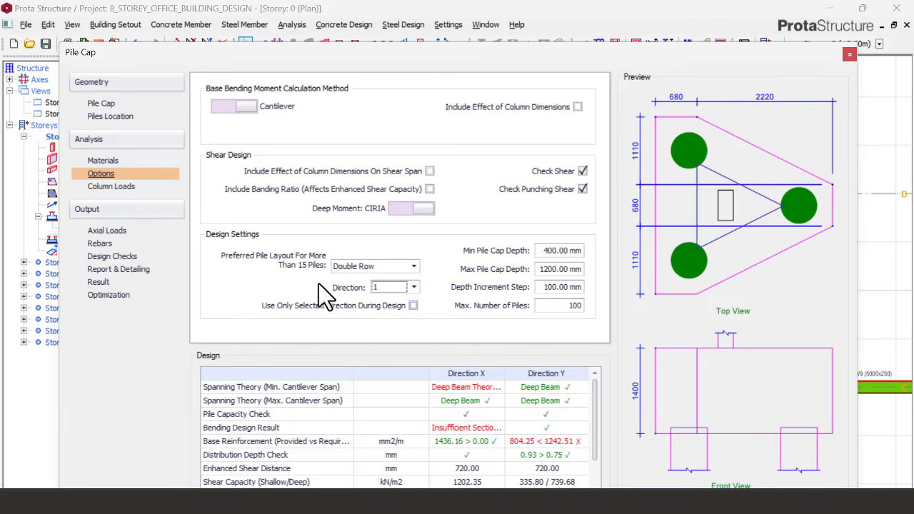
left_click(100, 103)
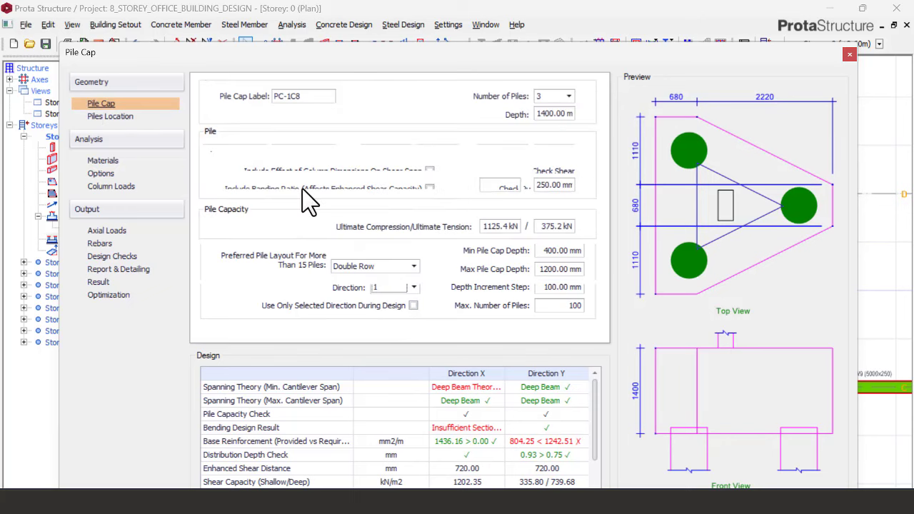
key("super")
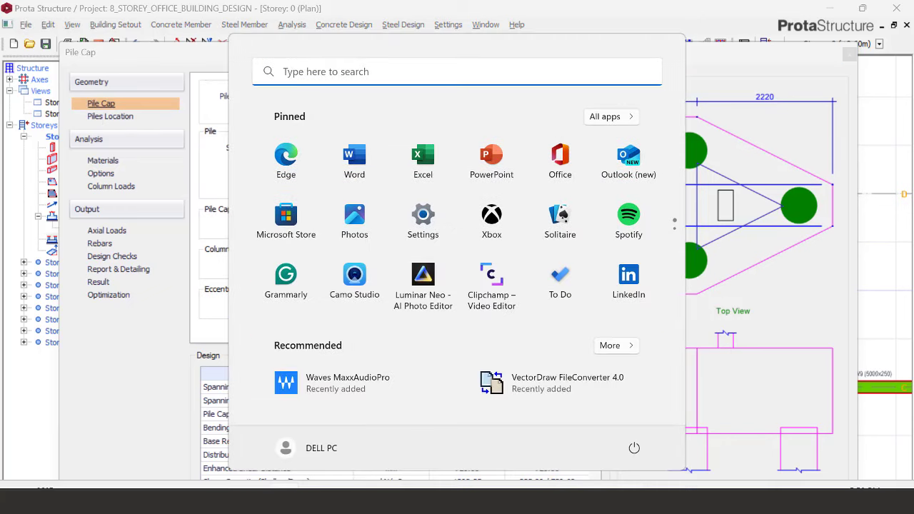
Bring the PILESOFT report forward, then switch to the PileSOFT Excel workbook
left_click(856, 486)
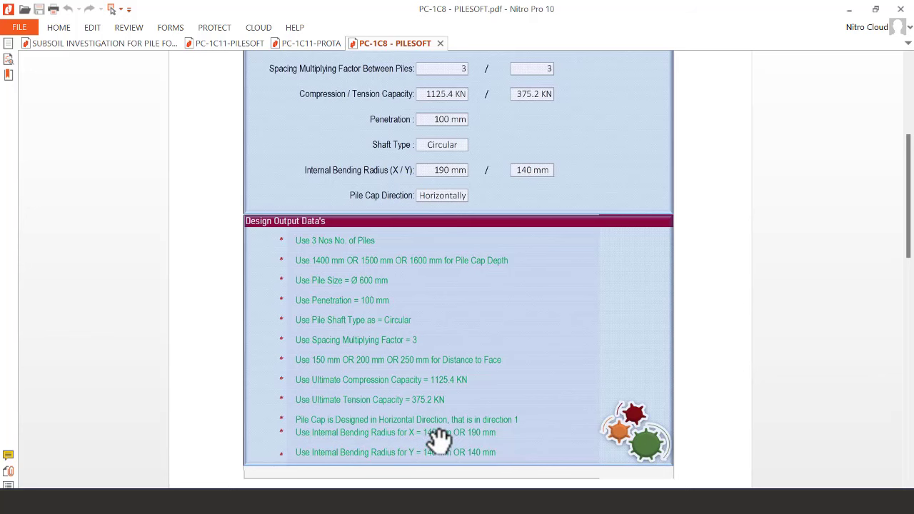
key("super")
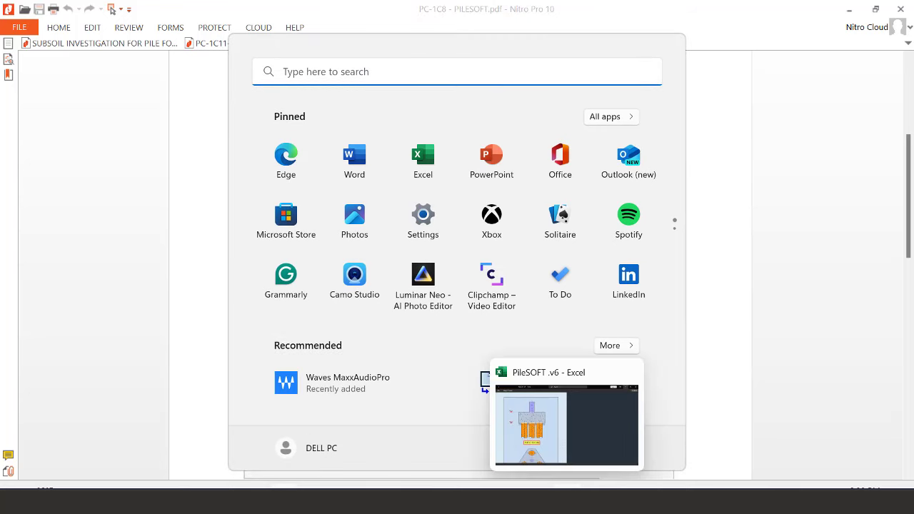
left_click(407, 418)
key("alt+Tab")
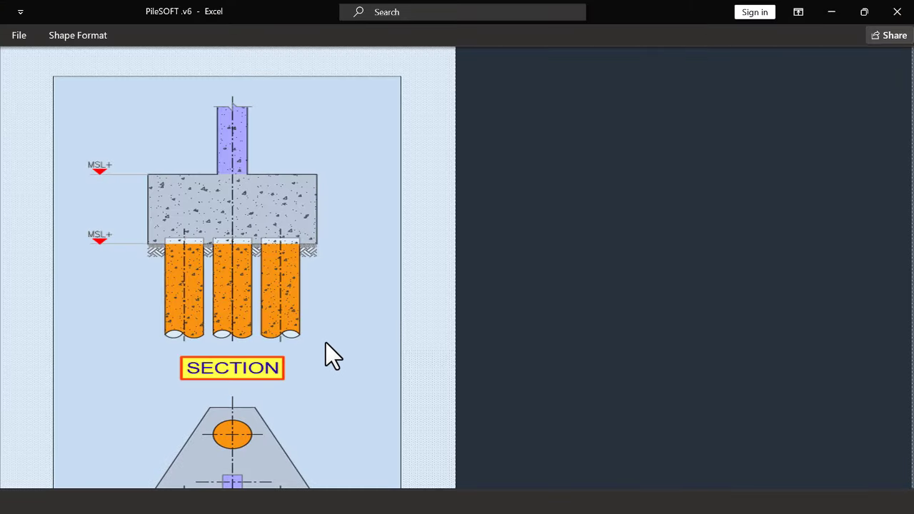
Go BACK to the Parameters inputs and check C20/25, Grade 460, Y20 bars and Y10 links
scroll(320, 334, "down", 5)
scroll(294, 337, "down", 1)
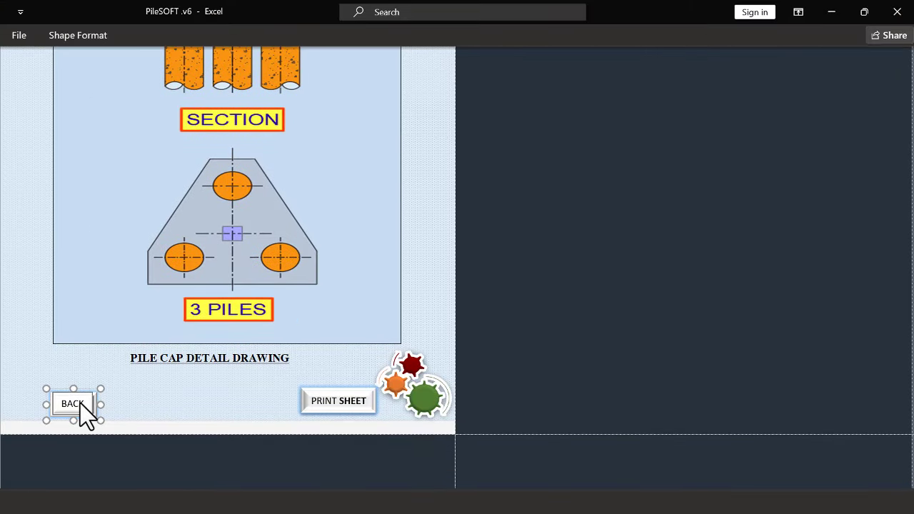
left_click(146, 405)
left_click(90, 414)
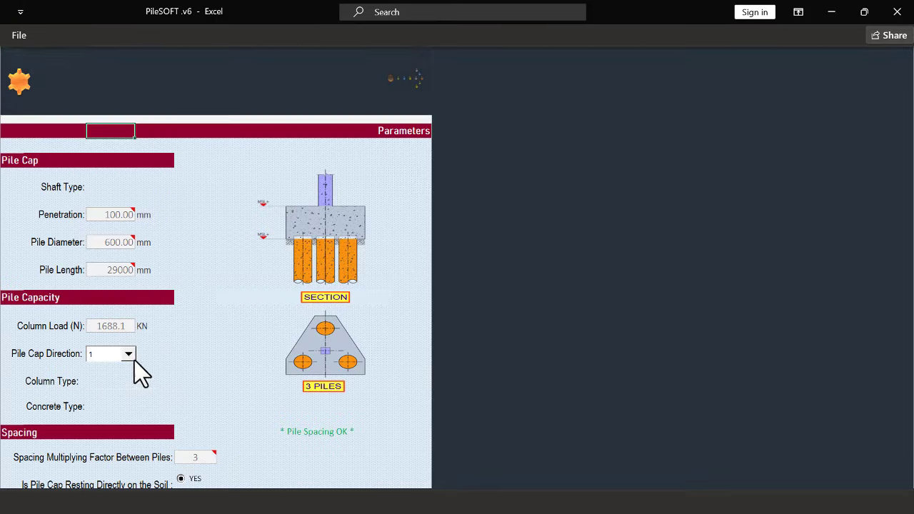
scroll(166, 331, "down", 3)
scroll(166, 331, "down", 5)
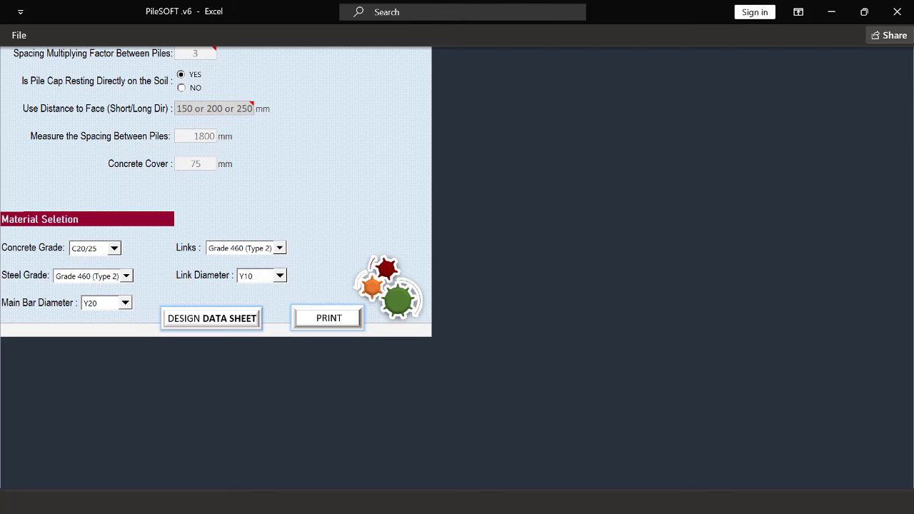
key("super")
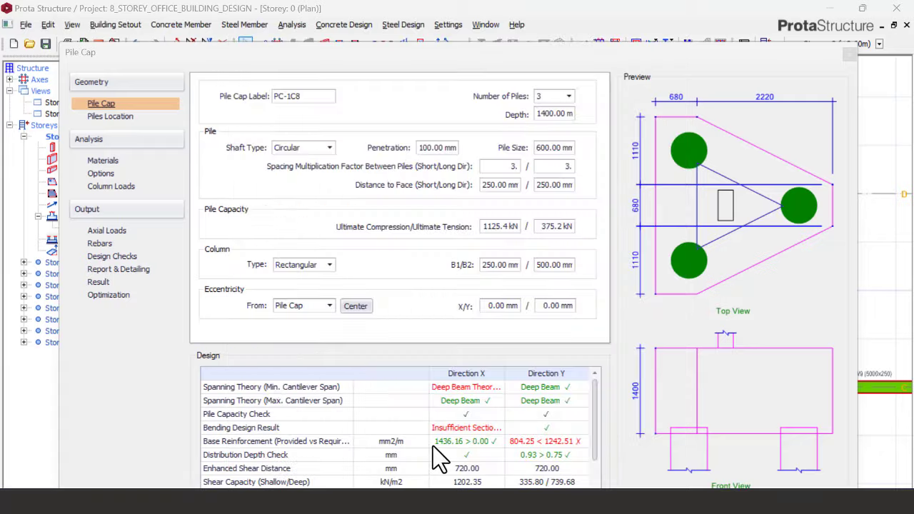
Set Ø20 Base (X) bars and a larger Base (Y) diameter, then compare with the PileSOFT PDF
left_click(102, 244)
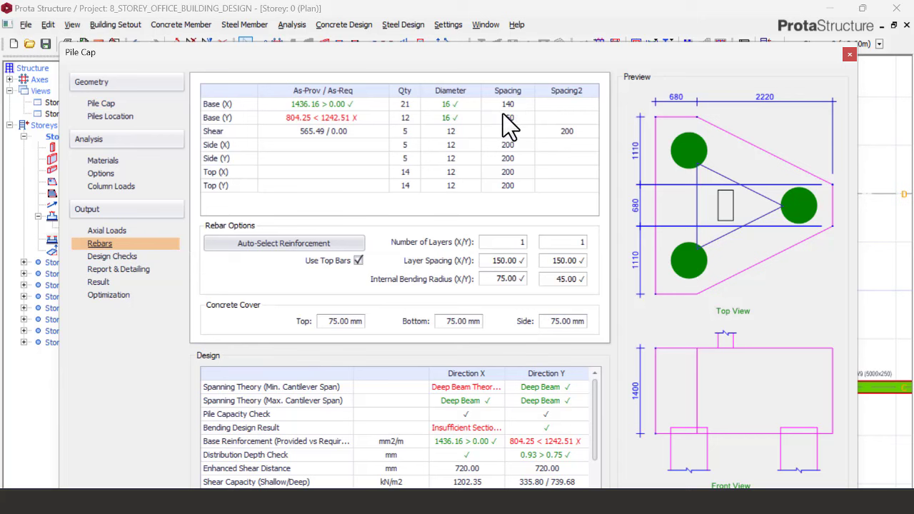
left_click(450, 105)
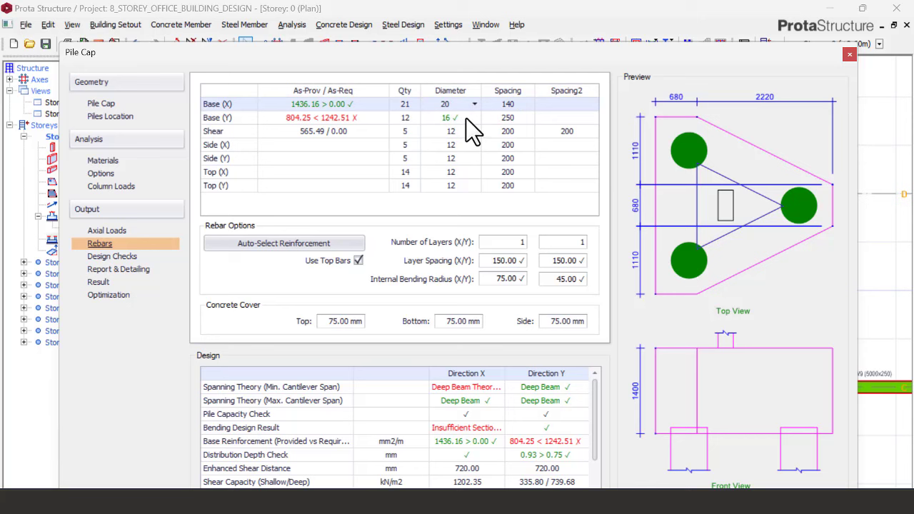
left_click(466, 118)
left_click(468, 118)
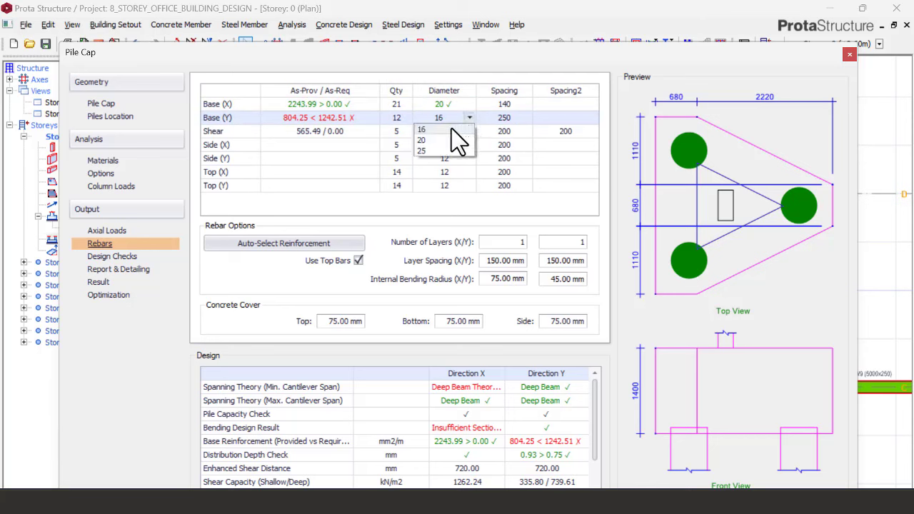
left_click(502, 106)
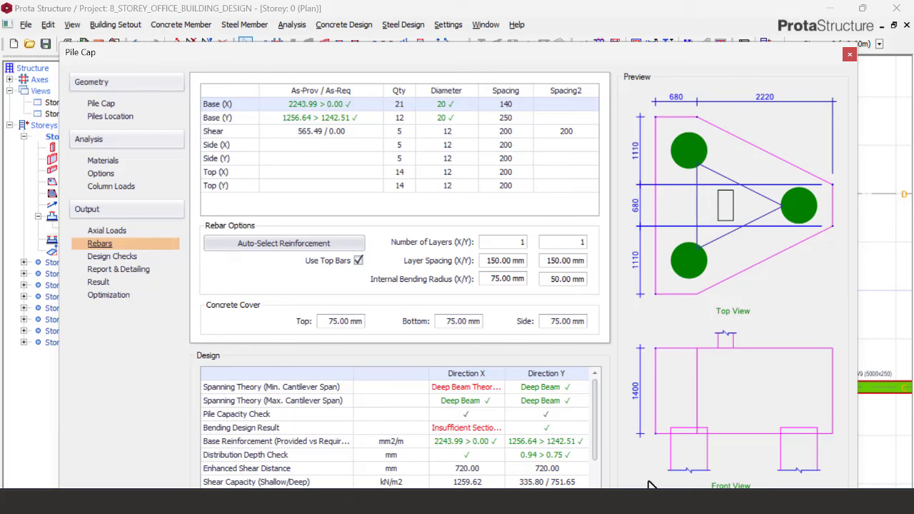
key("super")
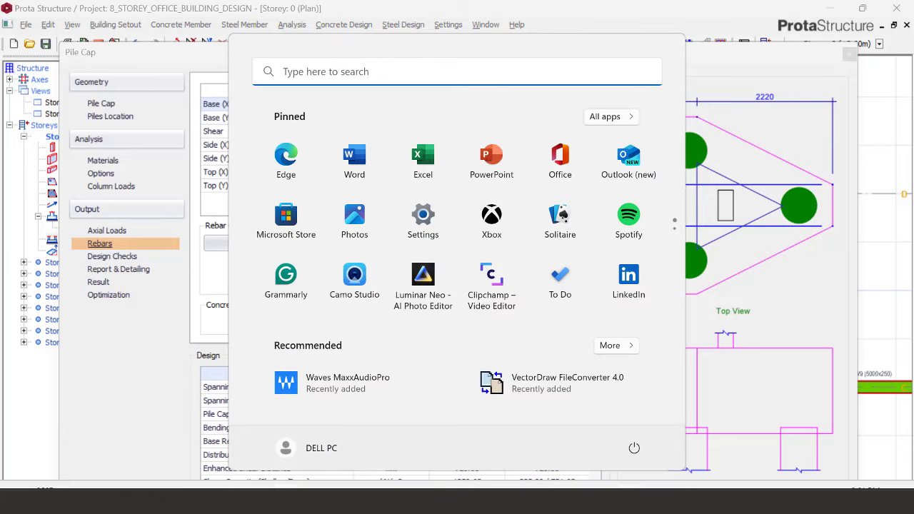
left_click(583, 474)
Scroll the PileSOFT PDF to the 3-pile detail drawing, then minimize Nitro Pro and the PileSOFT workbook
scroll(374, 250, "down", 5)
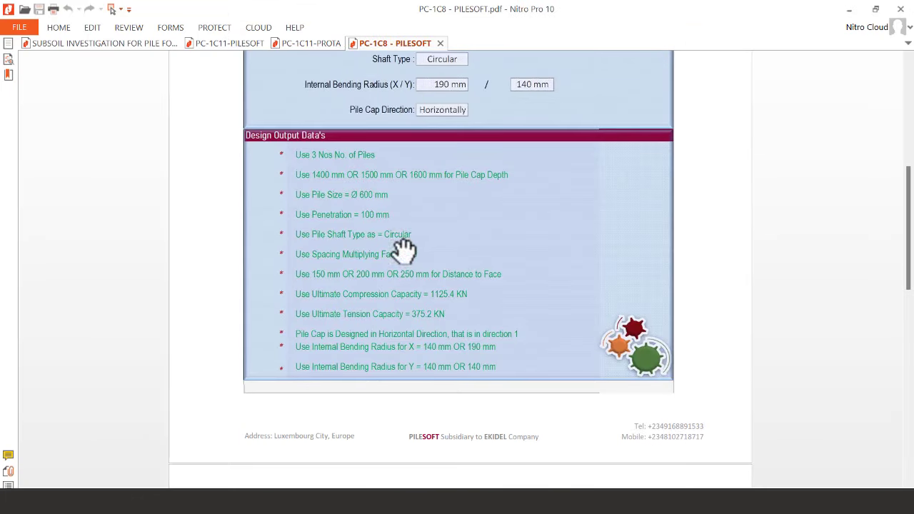
scroll(413, 239, "down", 10)
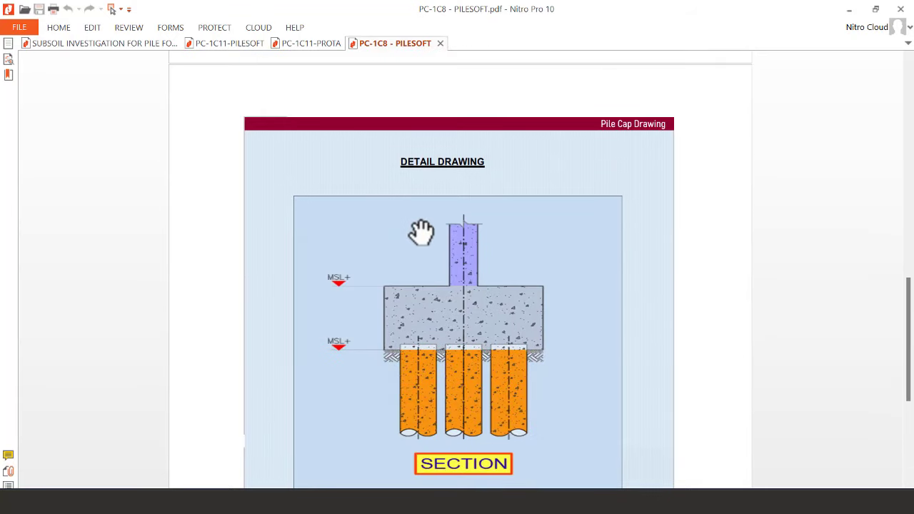
scroll(425, 227, "down", 1)
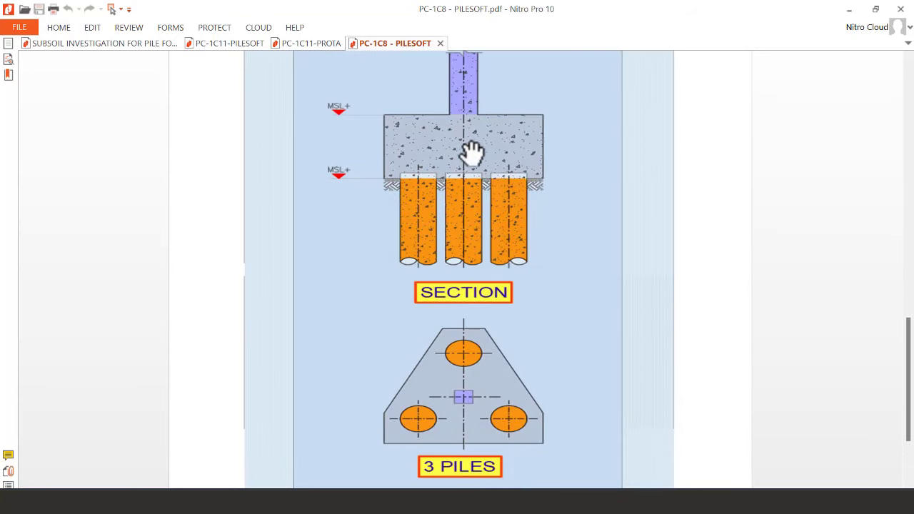
scroll(465, 325, "down", 1)
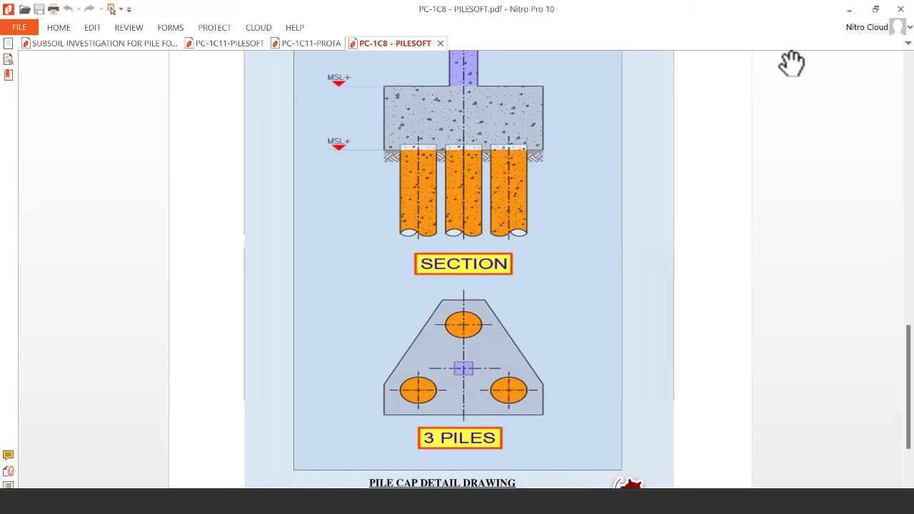
left_click(849, 10)
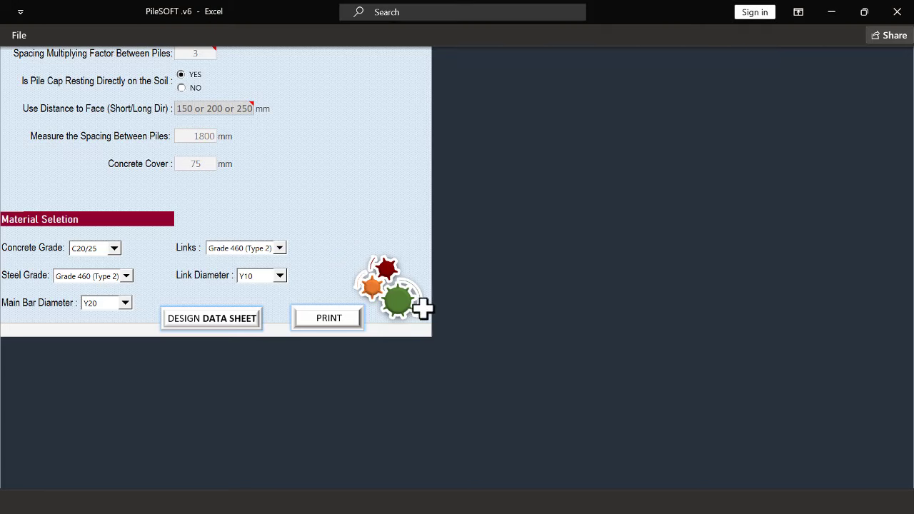
left_click(831, 11)
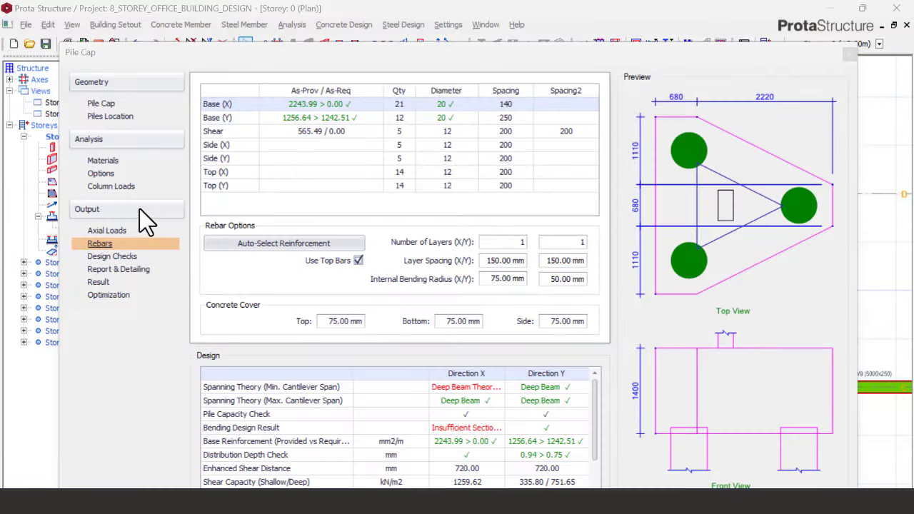
Set the pile cap design direction to 2 in the Options page
left_click(102, 173)
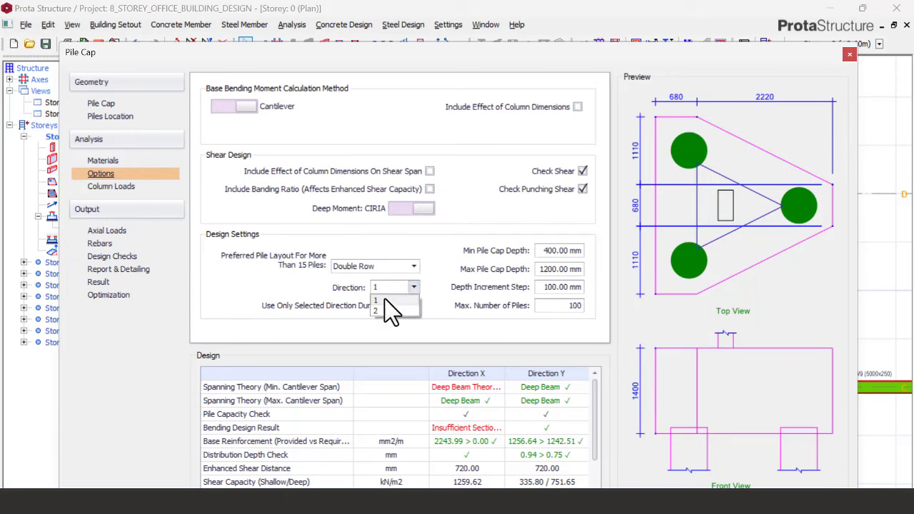
left_click(376, 310)
key("Down")
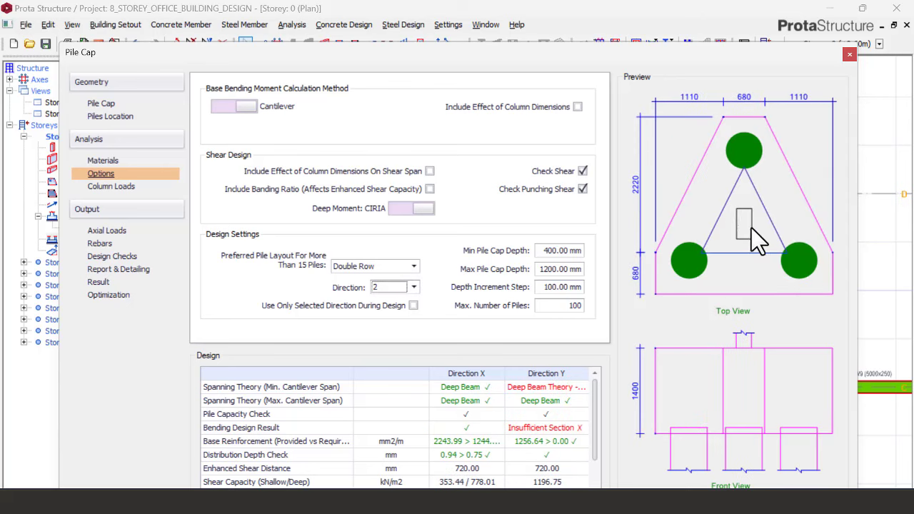
left_click(100, 104)
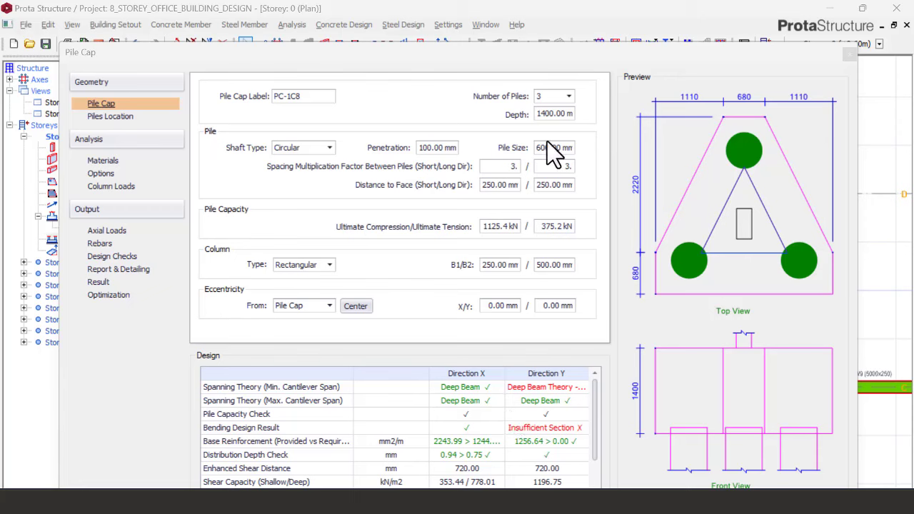
Select the pile cap depth value and bring up the PileSOFT PDF to check its figures
left_click(549, 114)
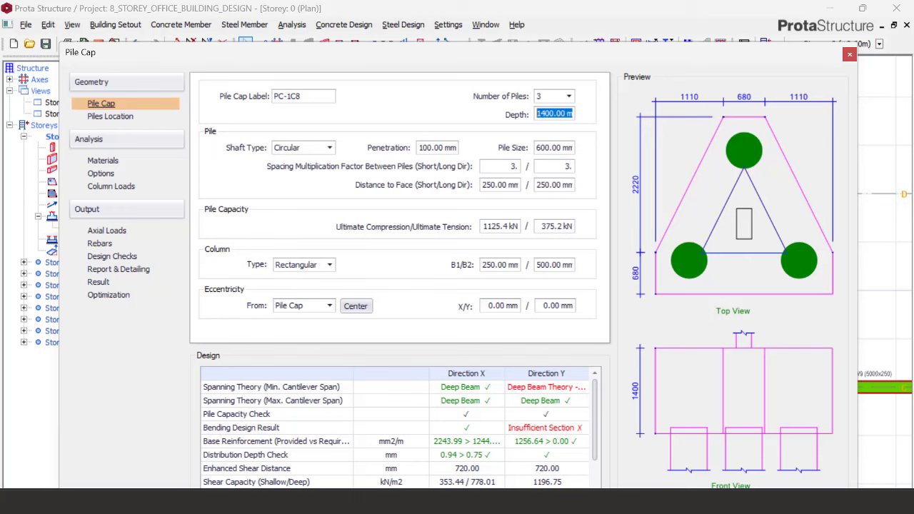
key("super")
key("alt+Tab")
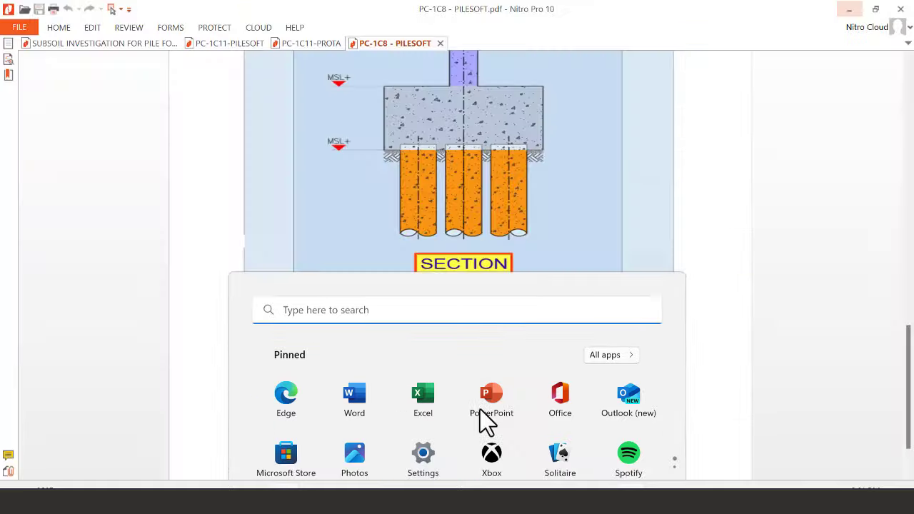
scroll(352, 315, "up", 3)
scroll(377, 236, "up", 10)
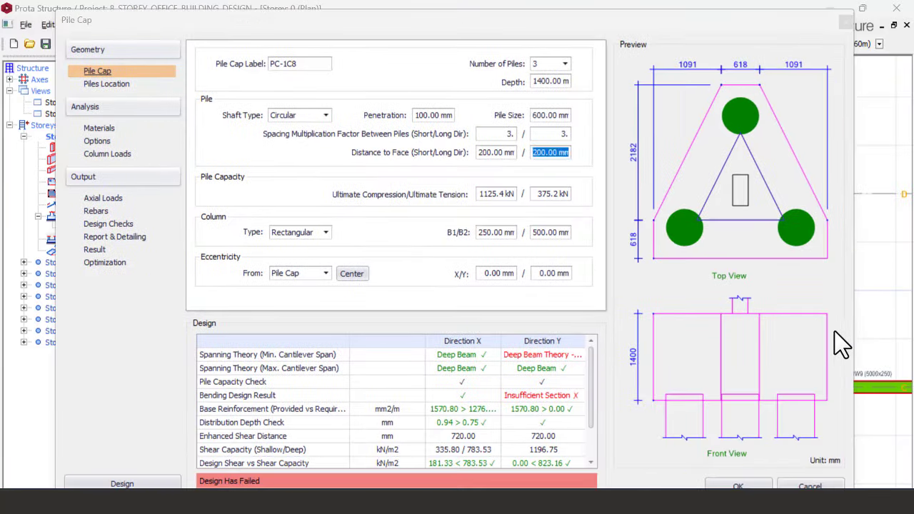
Enter 1500 mm as the pile cap depth and compare it against the PileSOFT PDF
key("Tab")
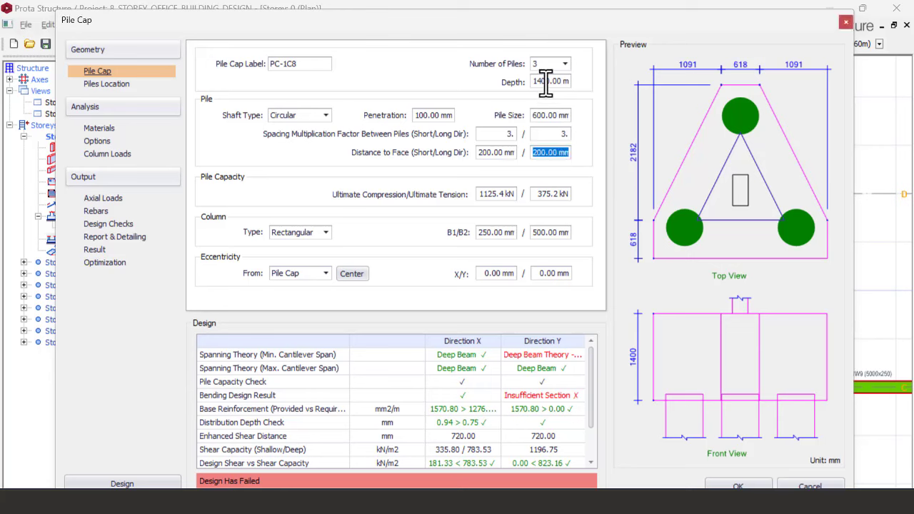
left_click(545, 81)
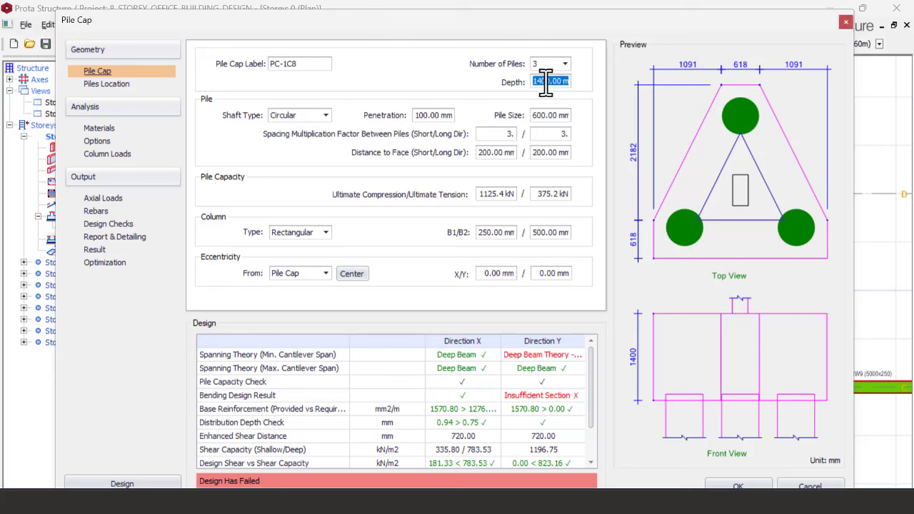
type("1500")
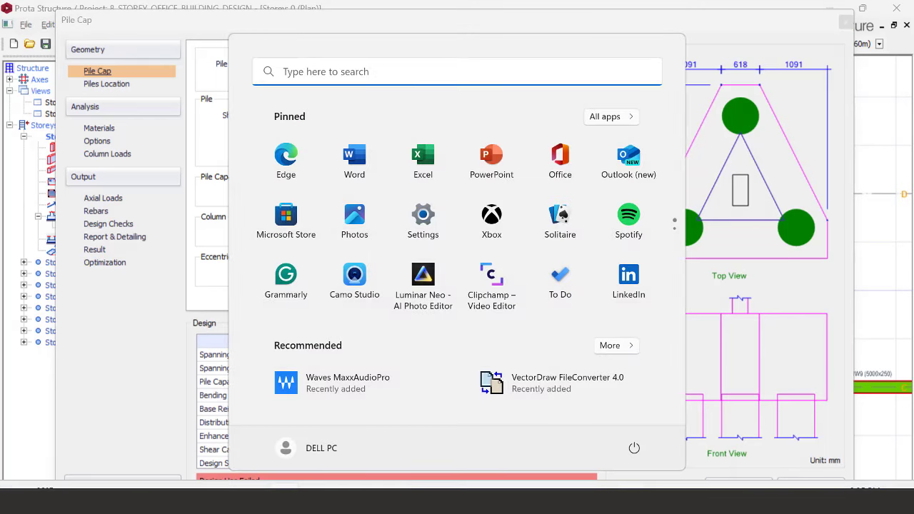
left_click(616, 483)
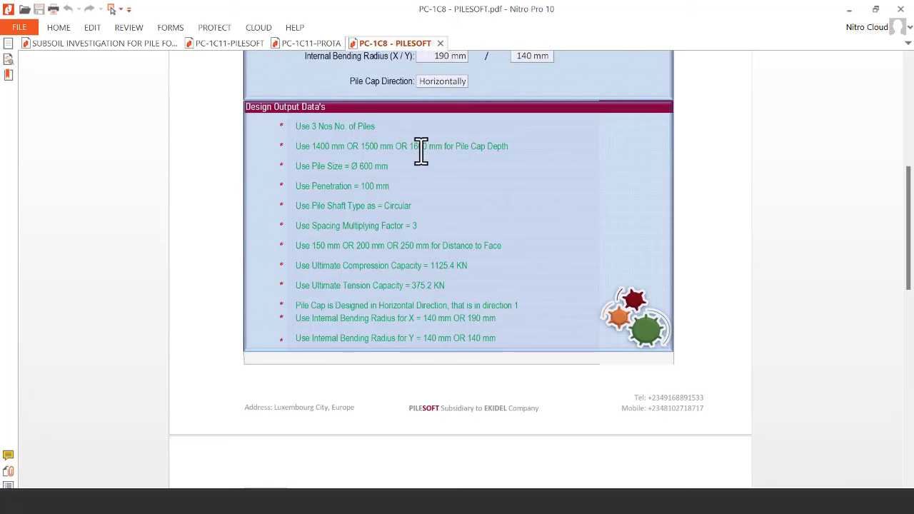
left_click(848, 10)
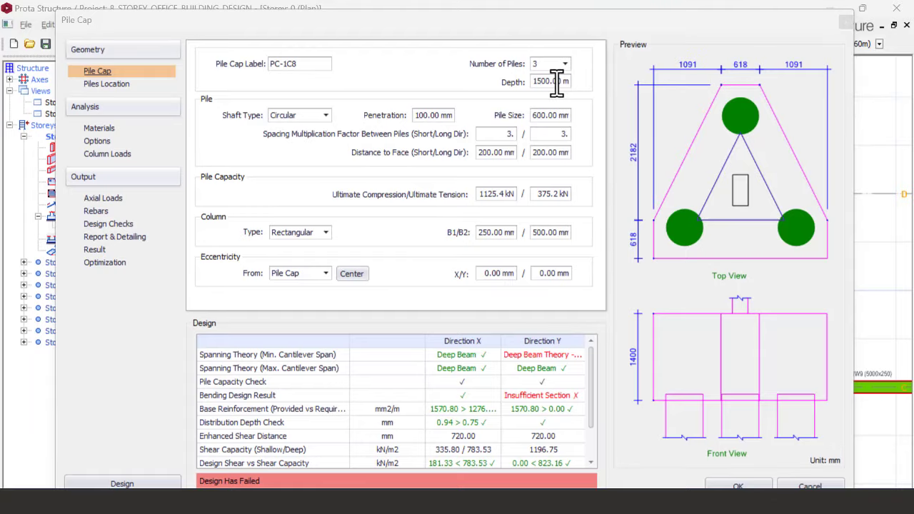
Re-enter the 1500 mm depth and scroll the dialog to confirm the design now succeeds
left_click(552, 80)
type("1")
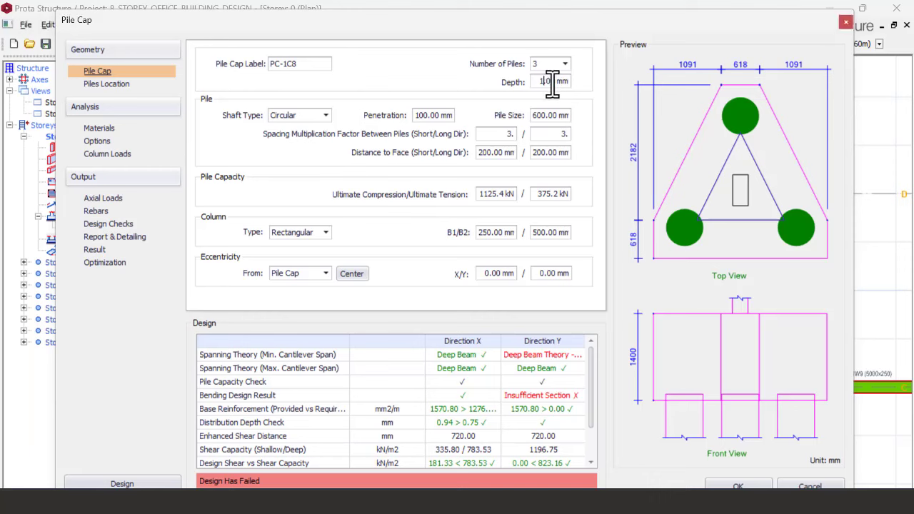
type("500")
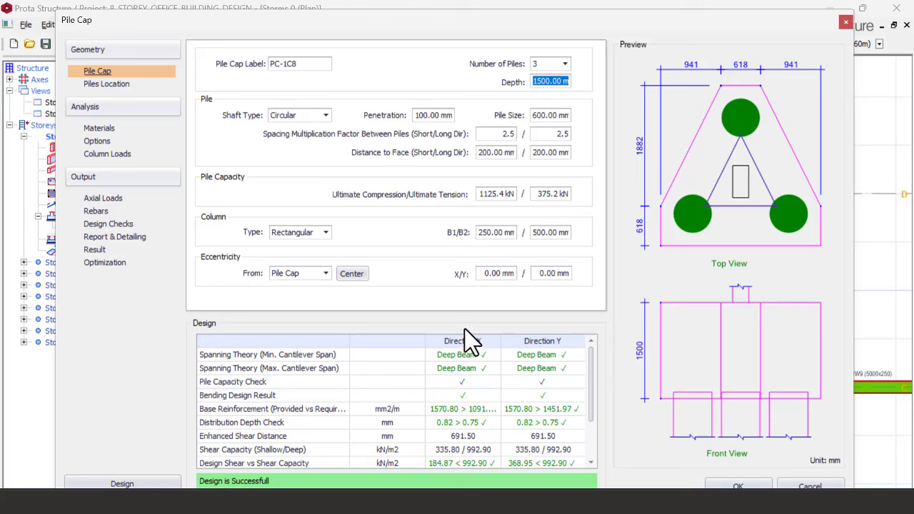
scroll(480, 439, "down", 1)
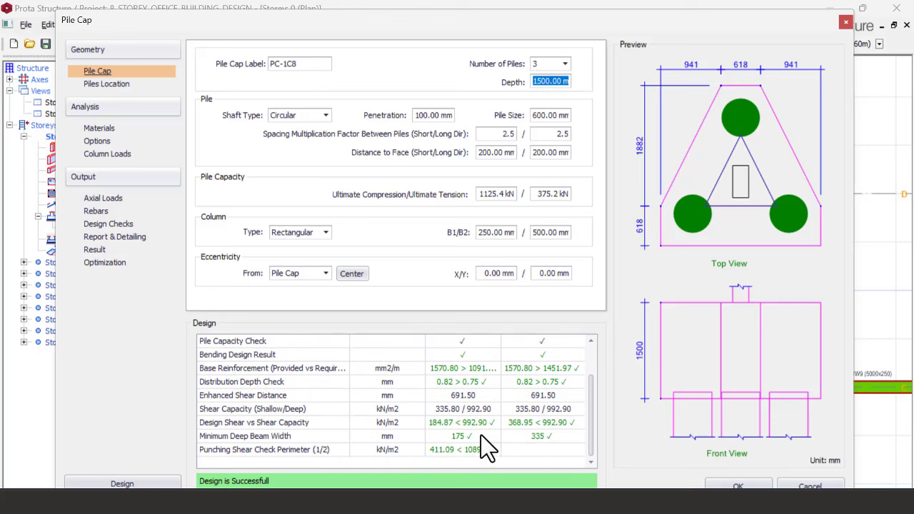
scroll(477, 436, "up", 1)
scroll(481, 379, "up", 1)
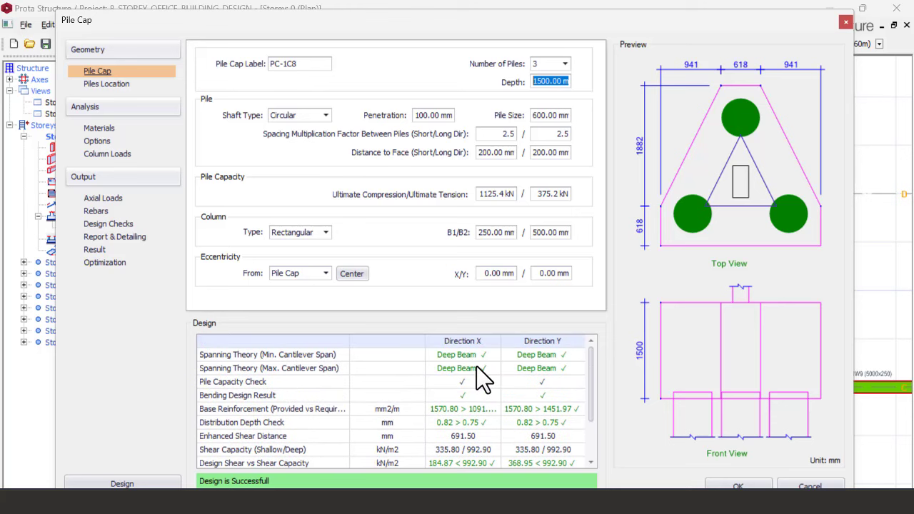
key("super")
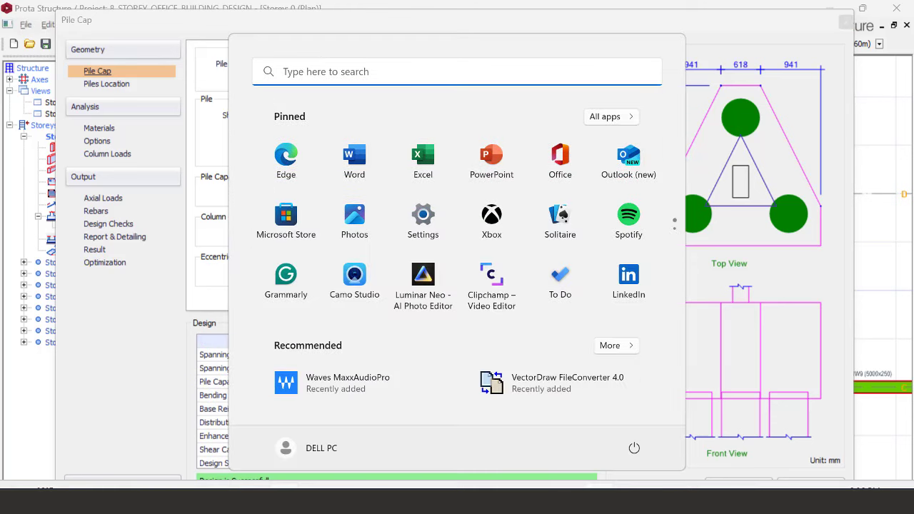
Review the PC-1C8 PileSOFT report's input values and Design Output Data, then return to ProtaStructure
left_click(614, 414)
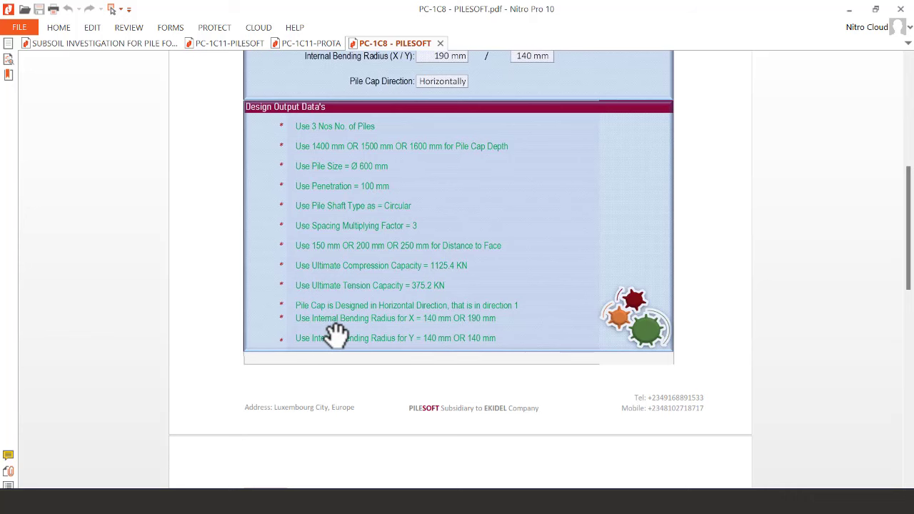
scroll(407, 339, "up", 1)
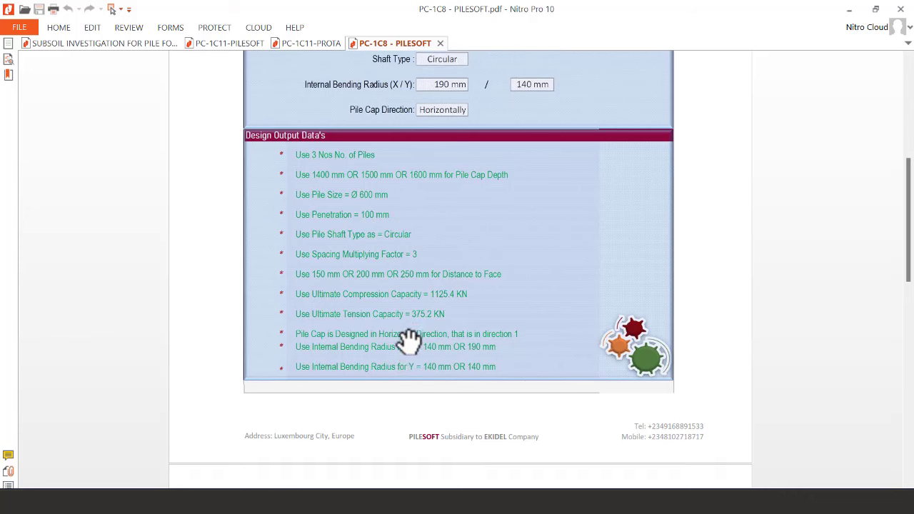
scroll(409, 341, "up", 2)
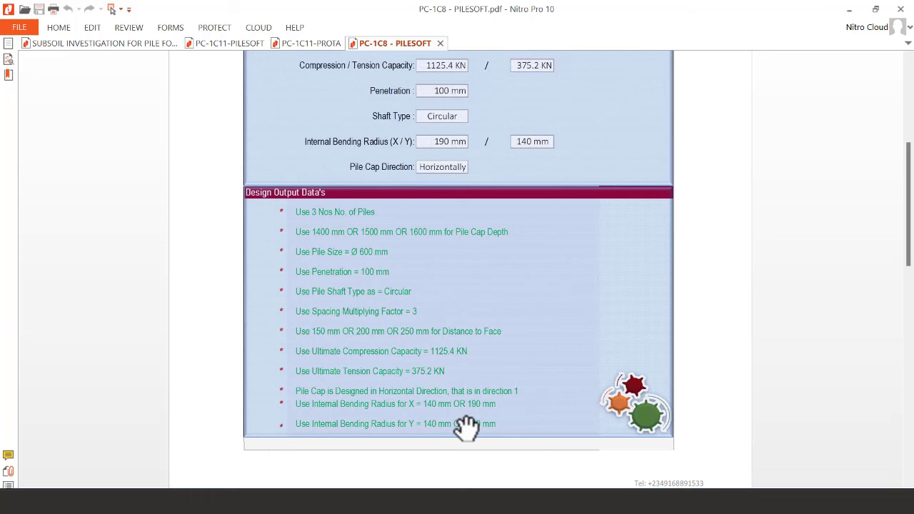
key("super")
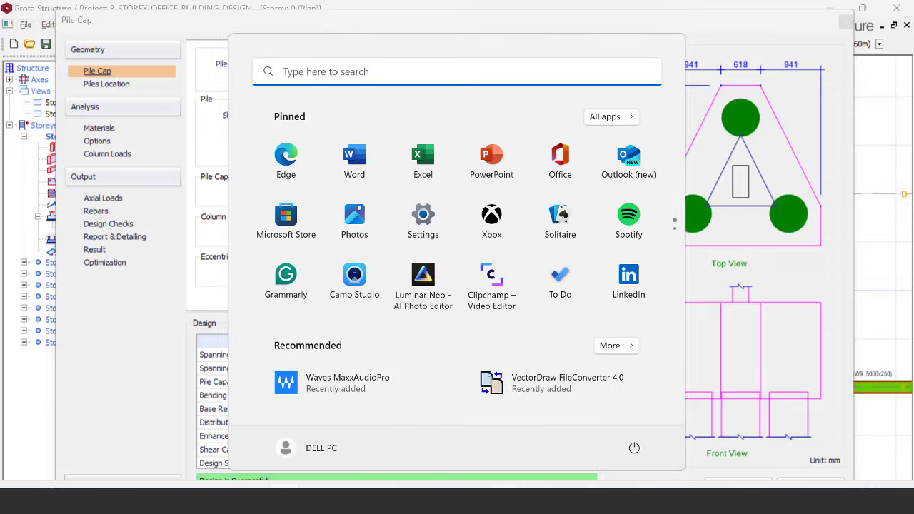
Scroll through the Pile Cap dialog and view the design check results
scroll(455, 372, "down", 1)
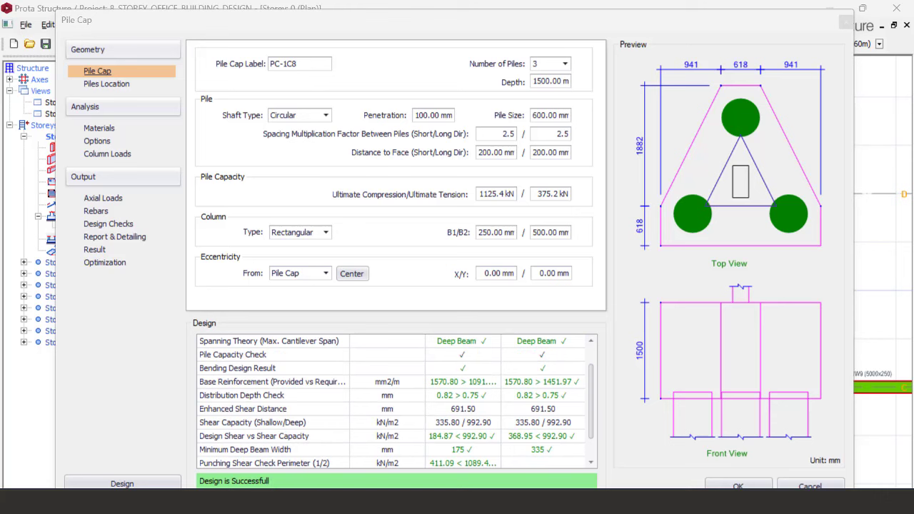
scroll(452, 456, "down", 1)
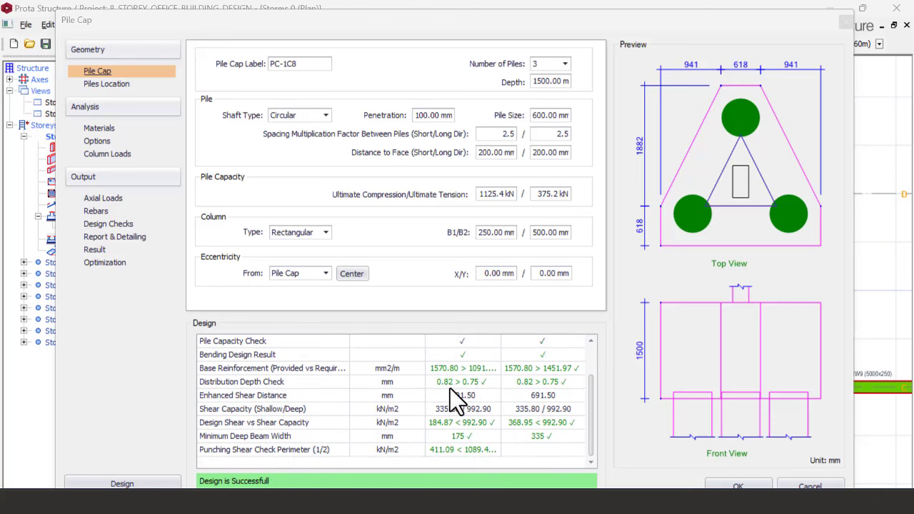
scroll(471, 409, "up", 1)
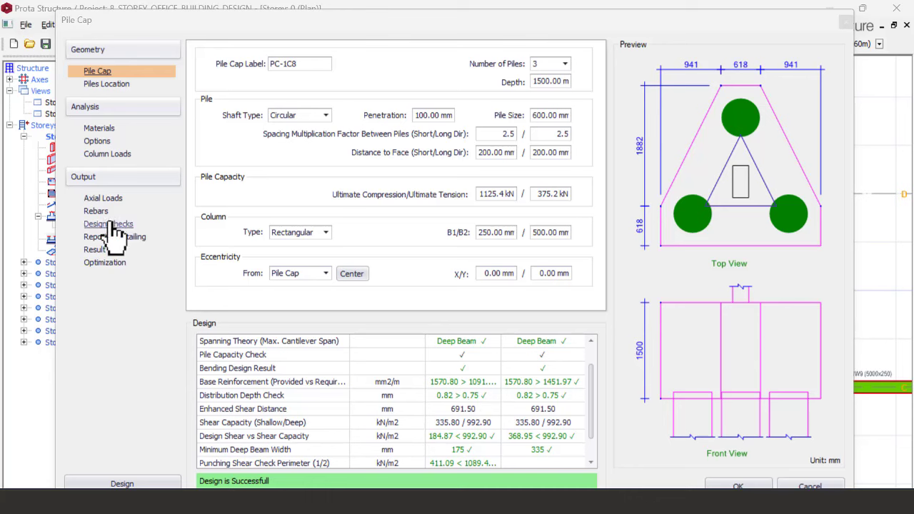
key("Tab")
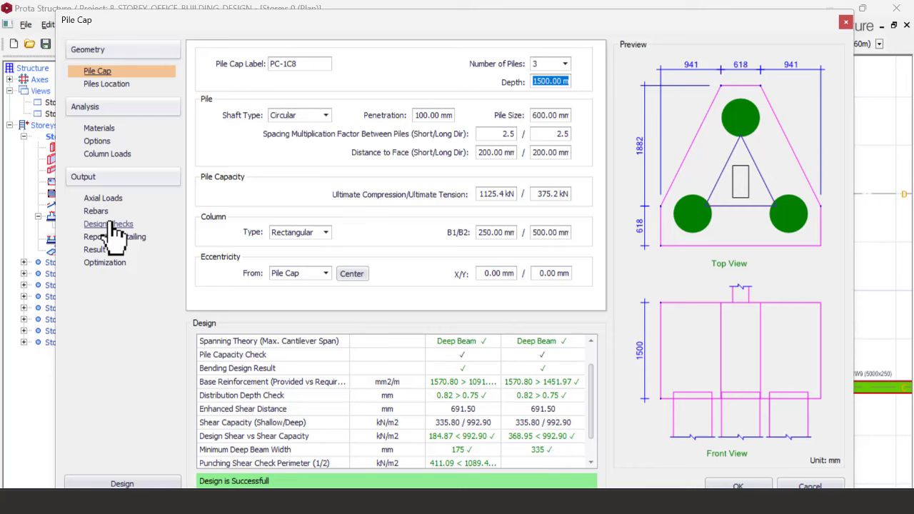
left_click(113, 225)
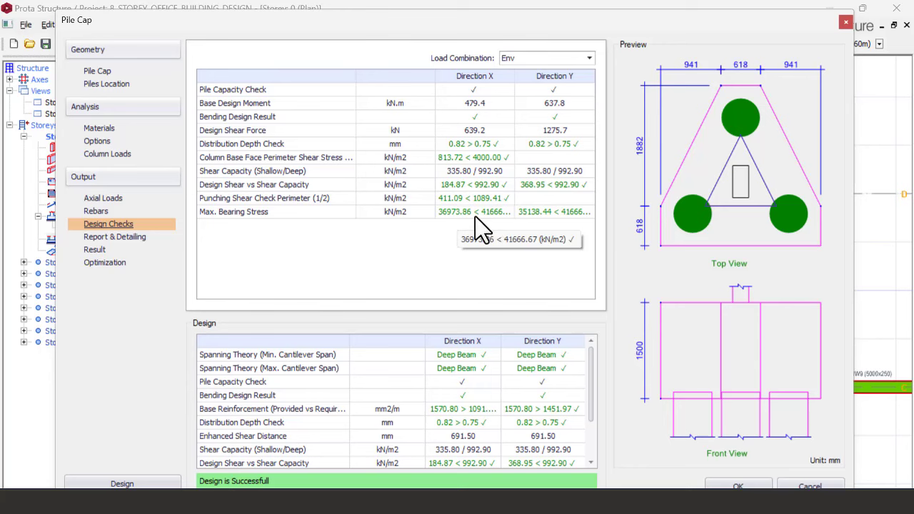
Compare the rebar options, including the 75 mm X internal bending radius, against the design checks
left_click(95, 211)
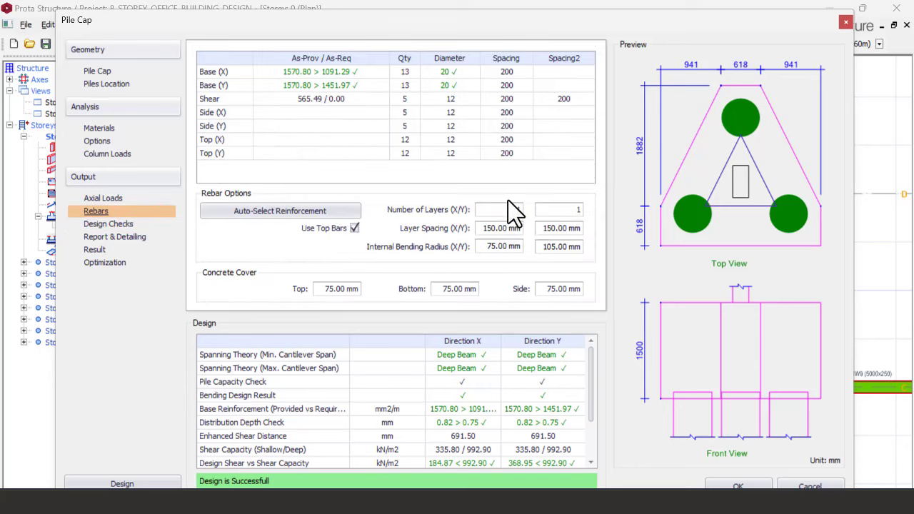
left_click(499, 247)
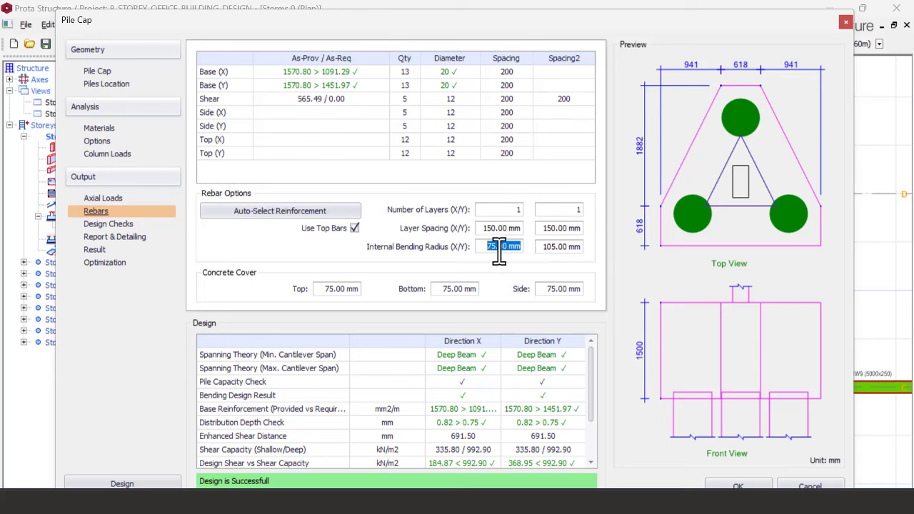
left_click(131, 224)
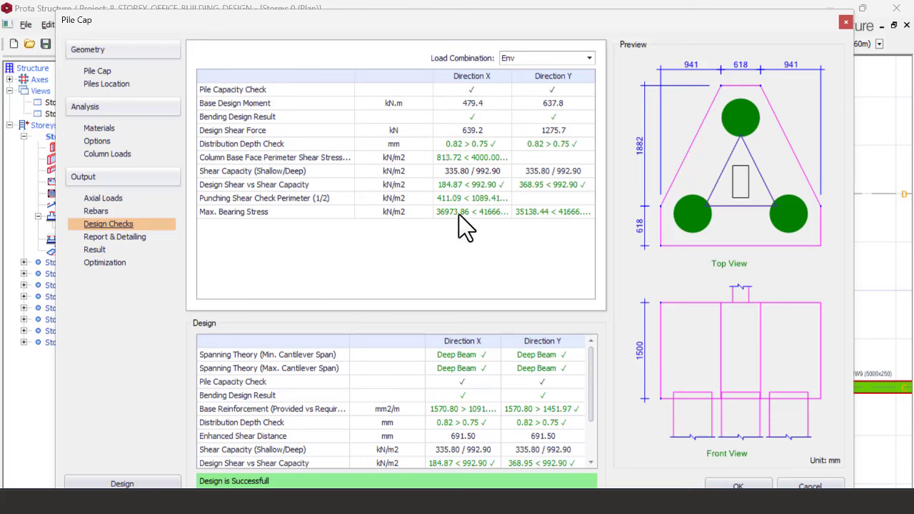
left_click(100, 212)
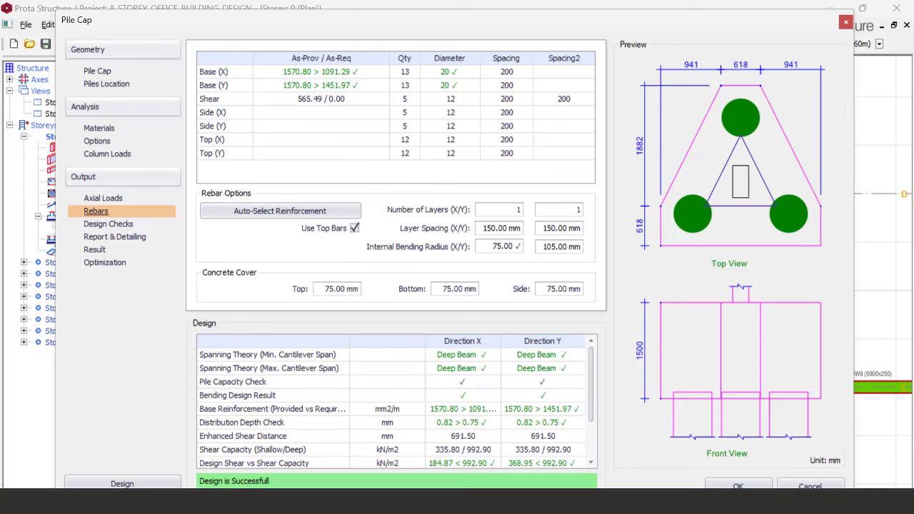
key("super")
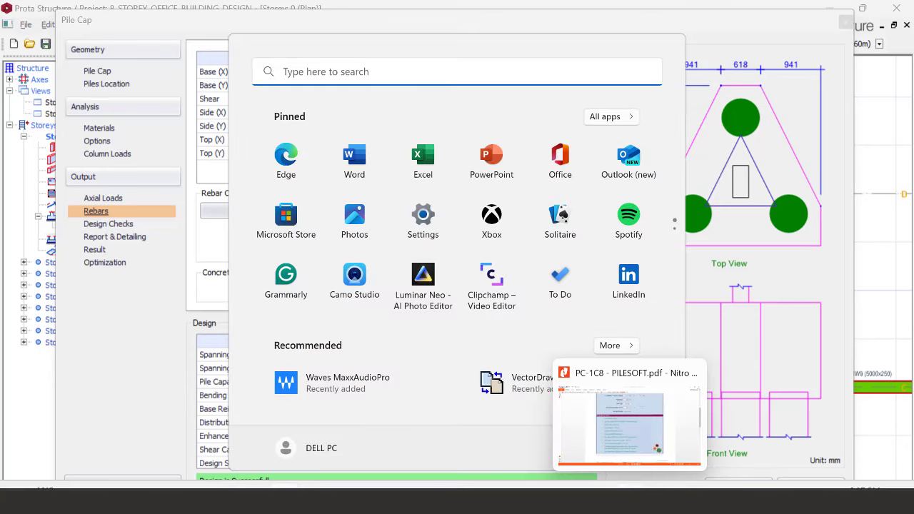
Check the PileSOFT report, then set the internal bending radius in X to 140 mm
left_click(707, 464)
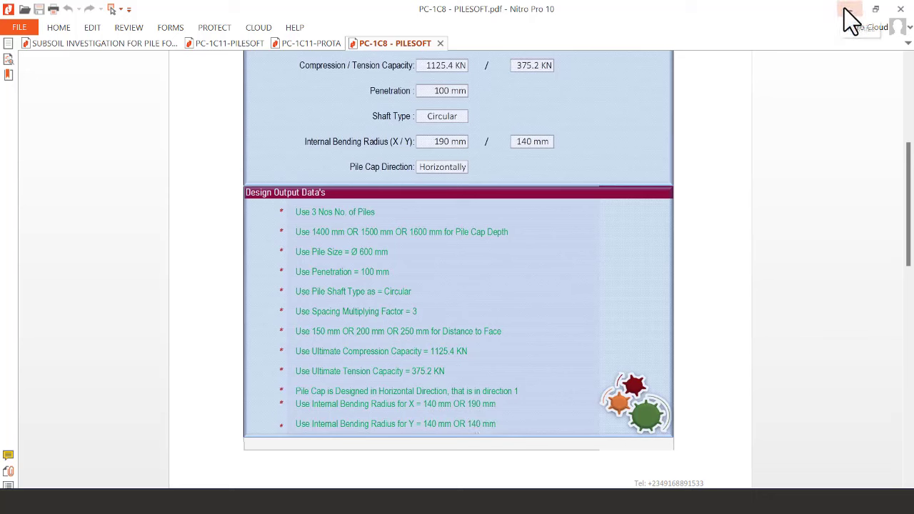
key("alt+Tab")
left_click(504, 247)
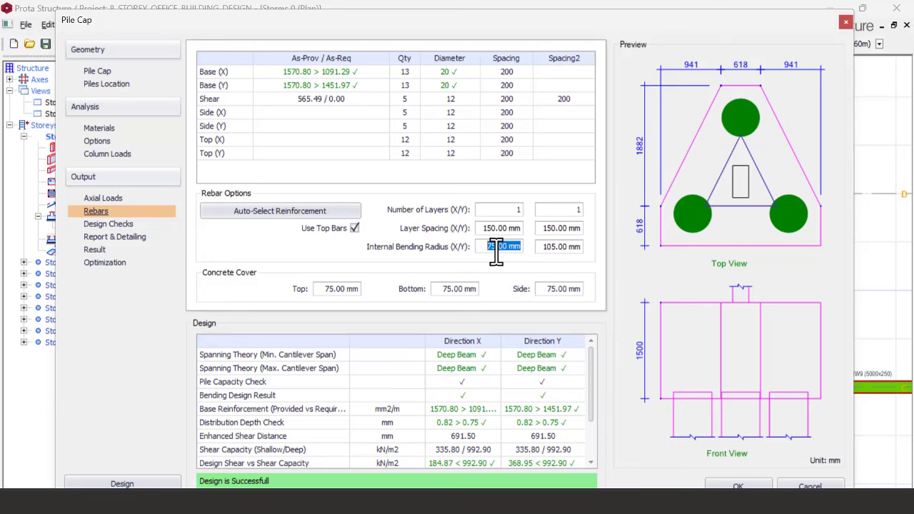
type("140")
left_click(556, 248)
Recheck the design checks, now all passing with 1570.80 mm2/m base reinforcement both ways
scroll(479, 432, "down", 1)
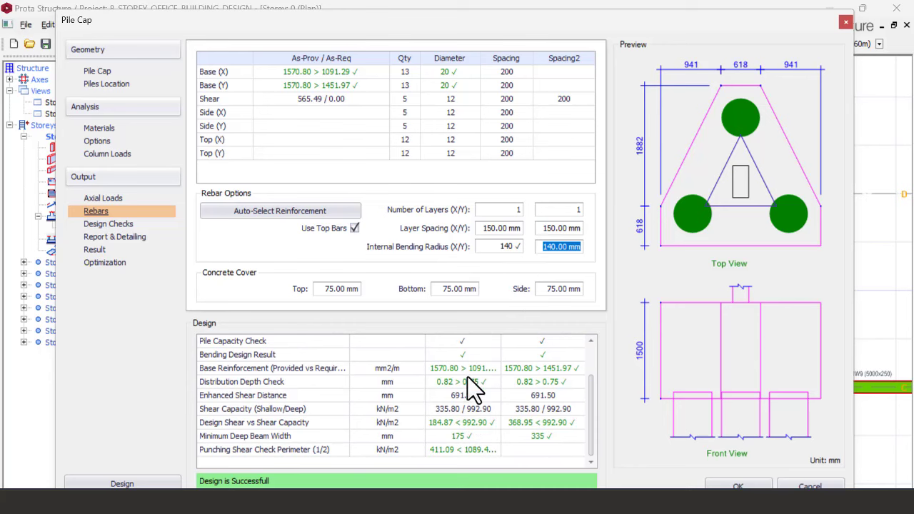
left_click(122, 224)
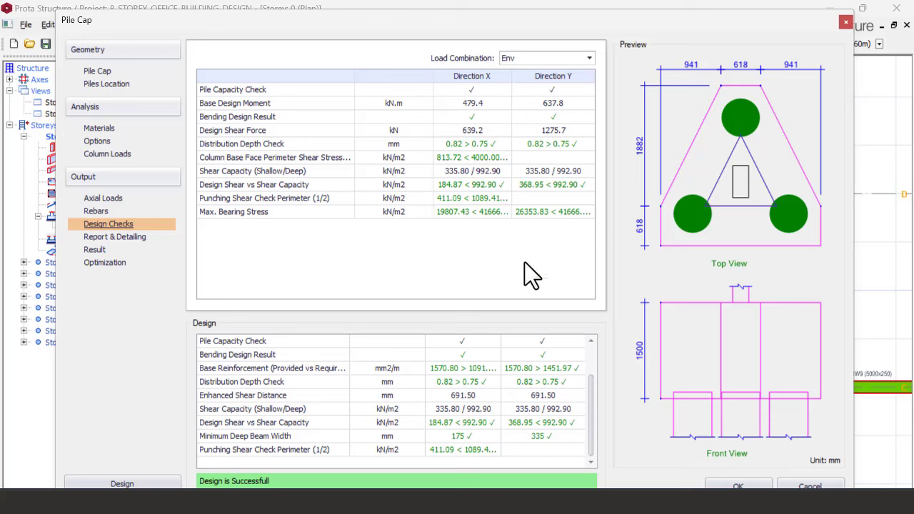
scroll(478, 386, "up", 1)
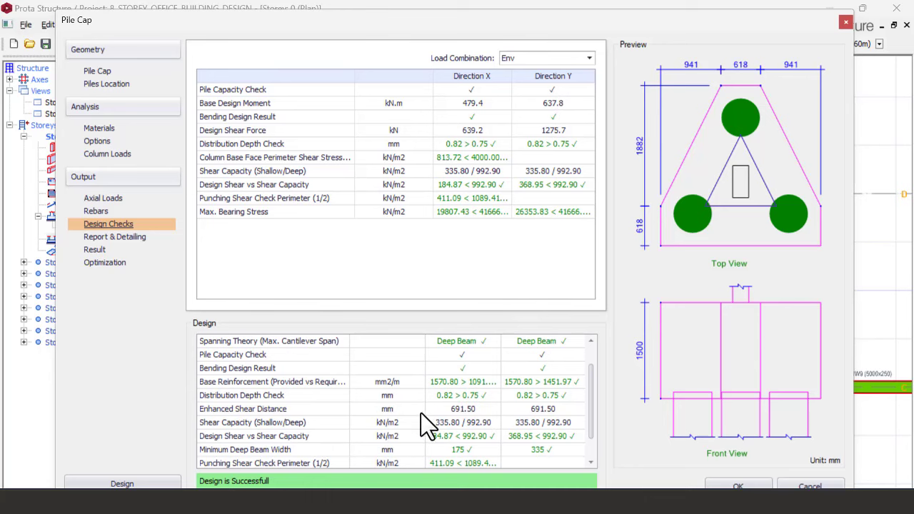
scroll(439, 402, "up", 1)
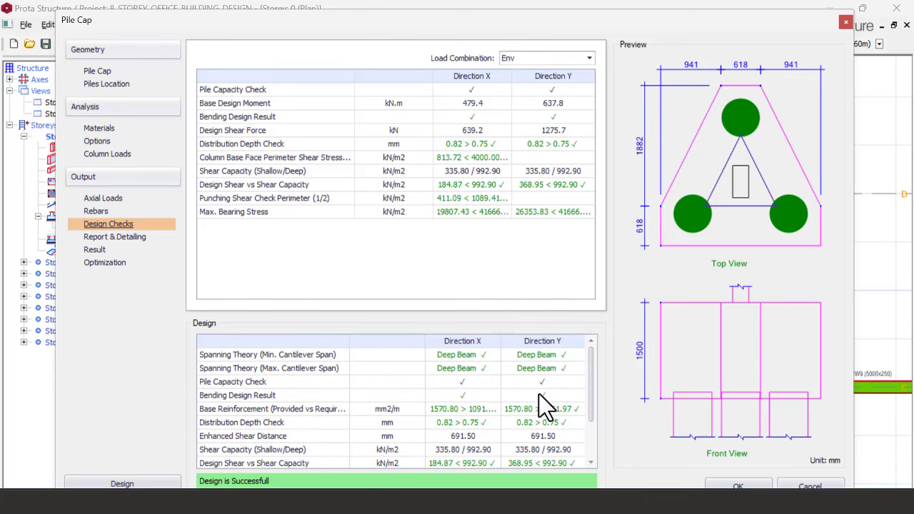
scroll(532, 414, "down", 3)
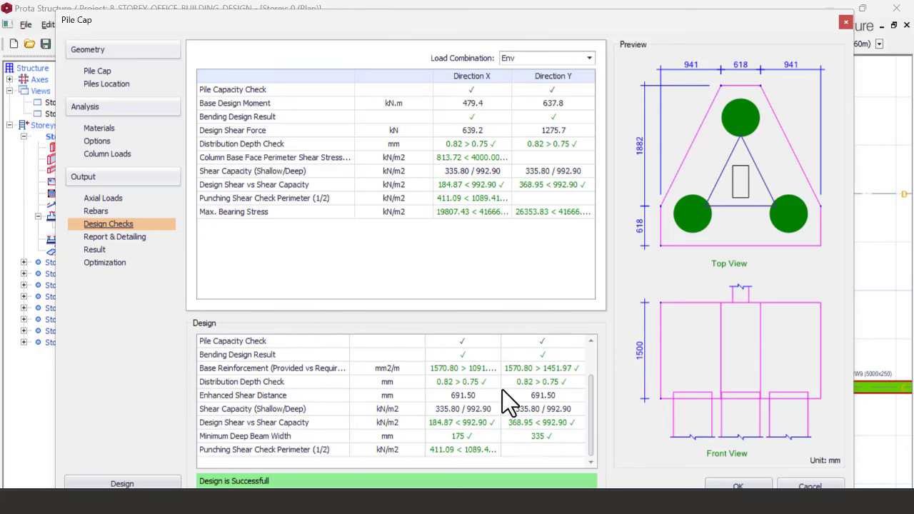
Generate the pile cap design report via Report & Detailing and export it as PDF
left_click(136, 237)
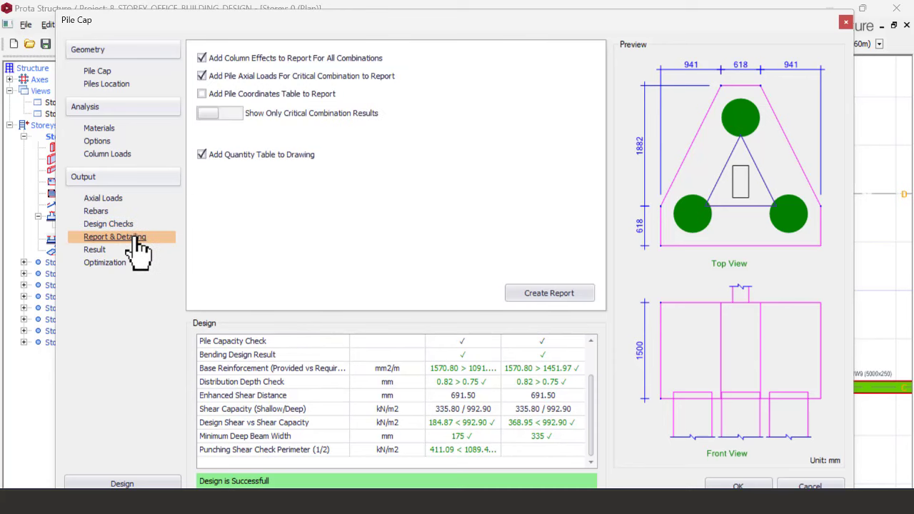
left_click(534, 292)
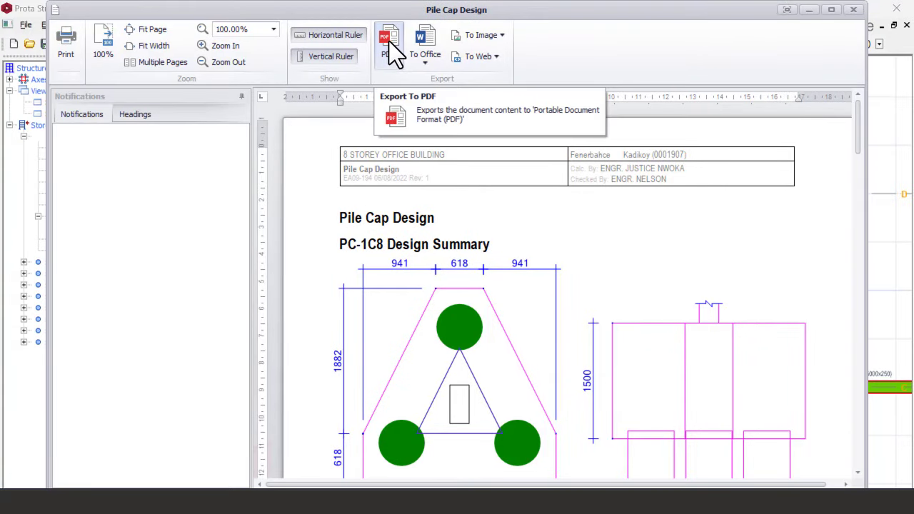
left_click(391, 45)
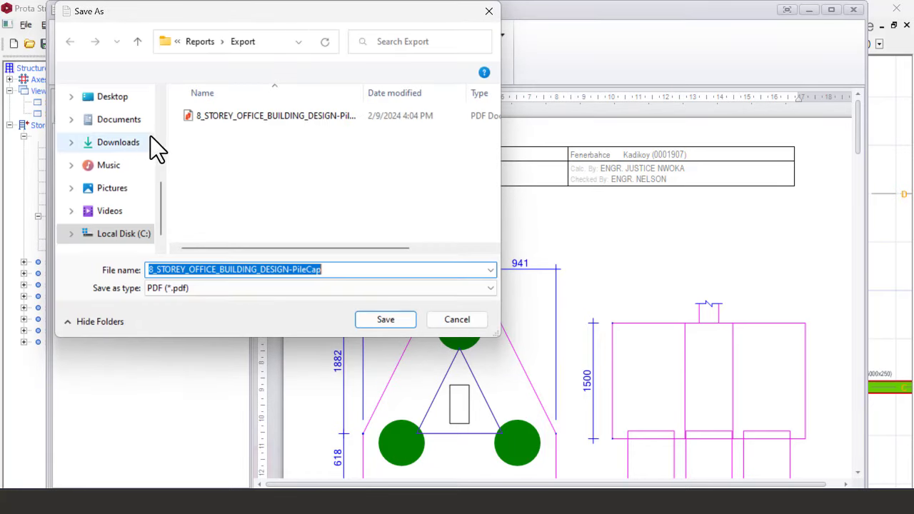
Save the PDF as 'PC-1C8 - PROTA' in the 8 STOREY BUILDING PILE FOUNDATION DESIGN folder
left_click(116, 102)
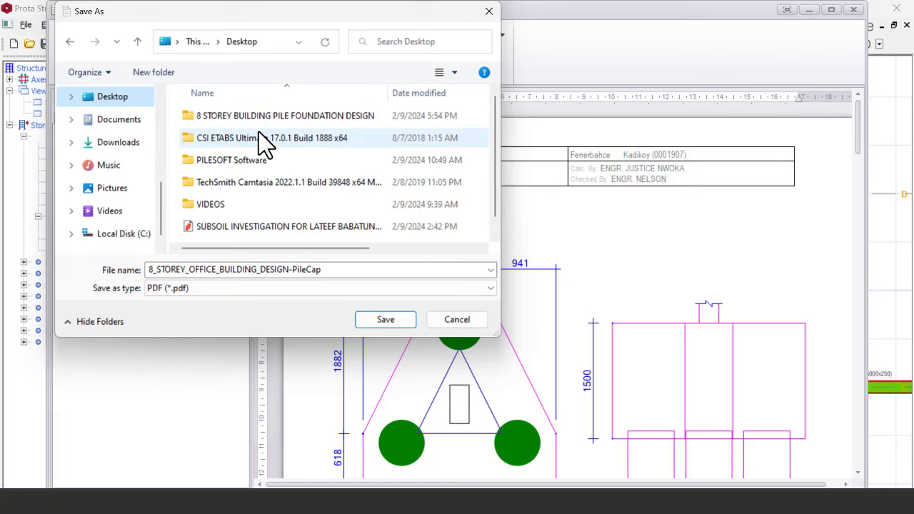
left_click(271, 120)
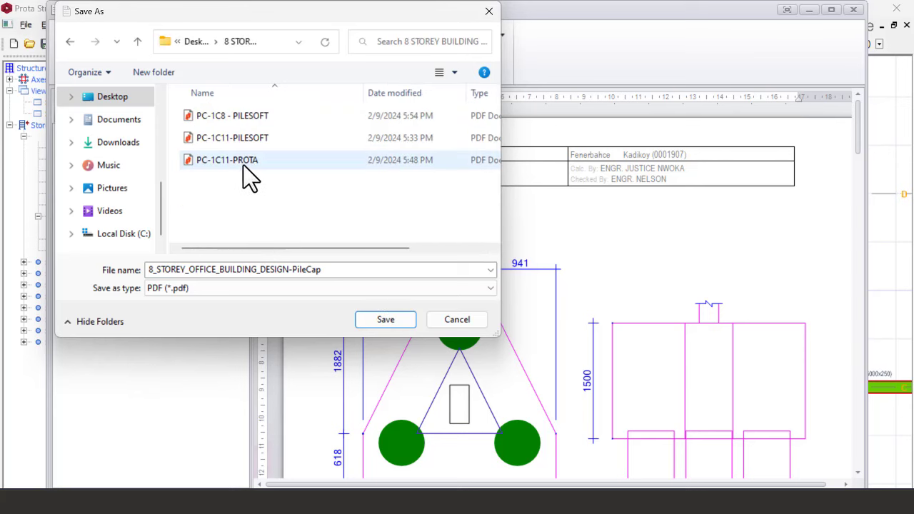
left_click(243, 119)
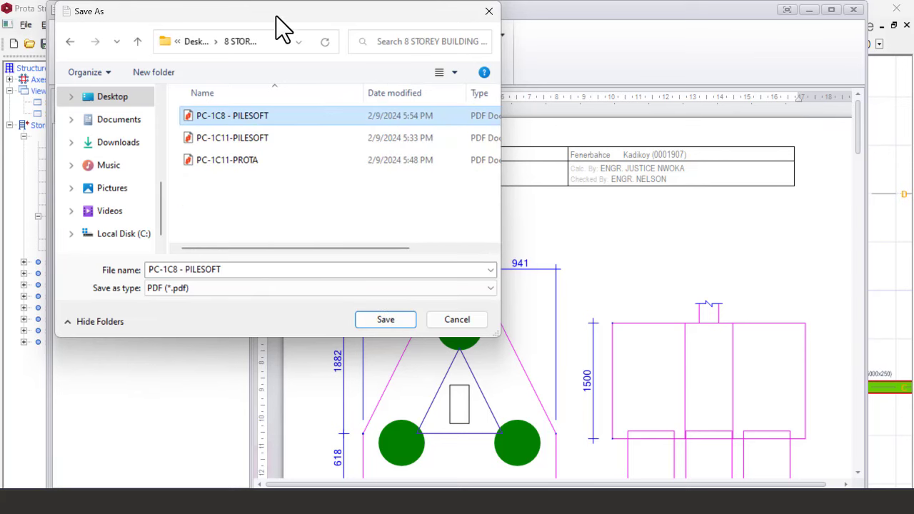
left_click_drag(277, 17, 650, 244)
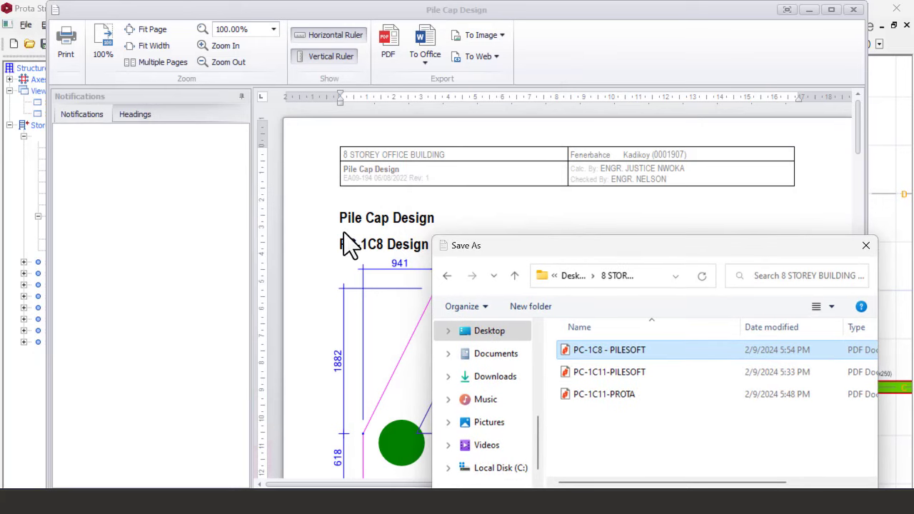
mouse_move(542, 247)
left_mouse_down()
mouse_move(542, 181)
mouse_move(594, 68)
mouse_move(292, 63)
left_mouse_up()
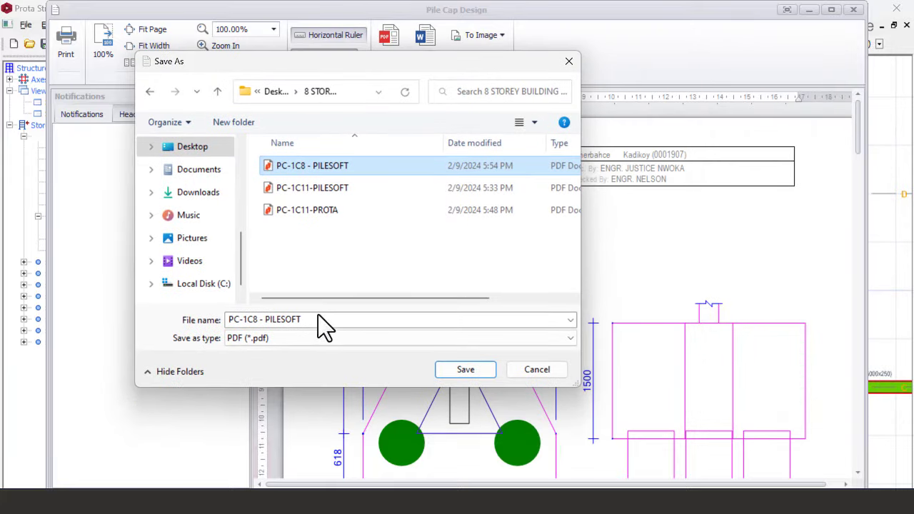
left_click(271, 320)
left_click(272, 319)
left_click_drag(272, 319, 356, 327)
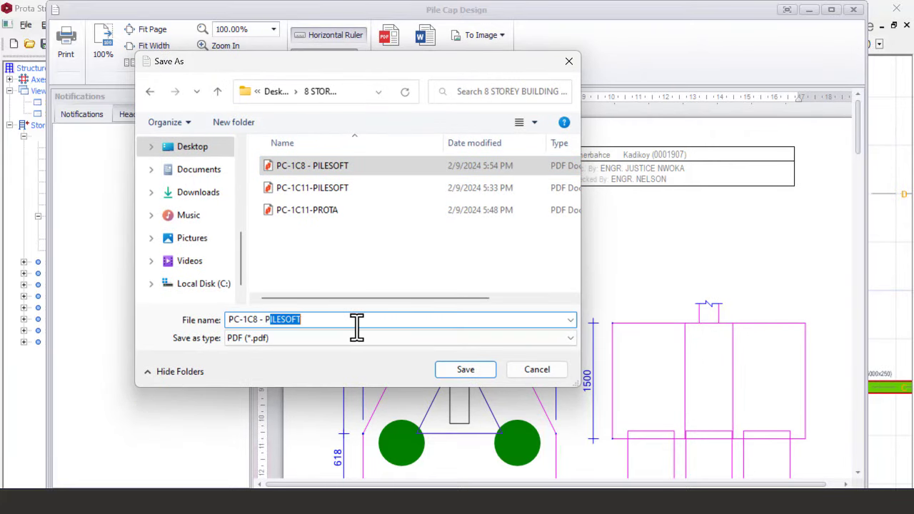
type("ROT")
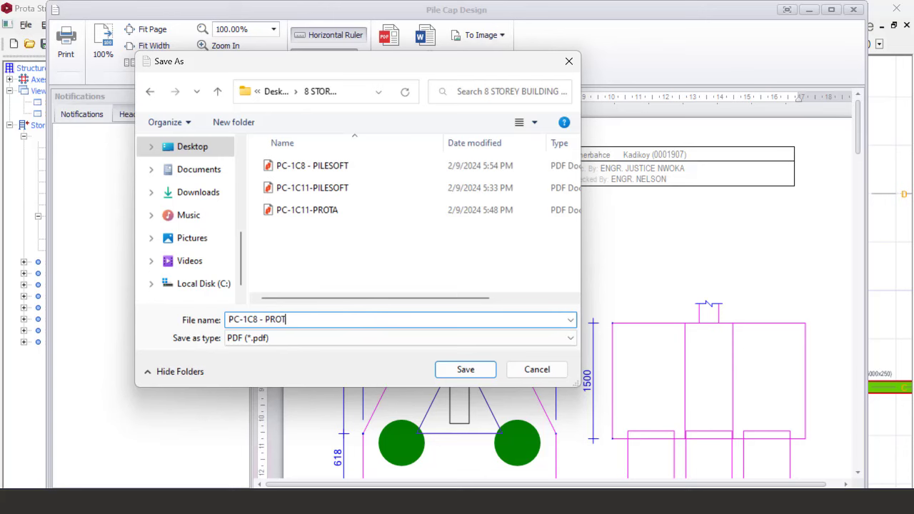
type("A")
left_click(462, 370)
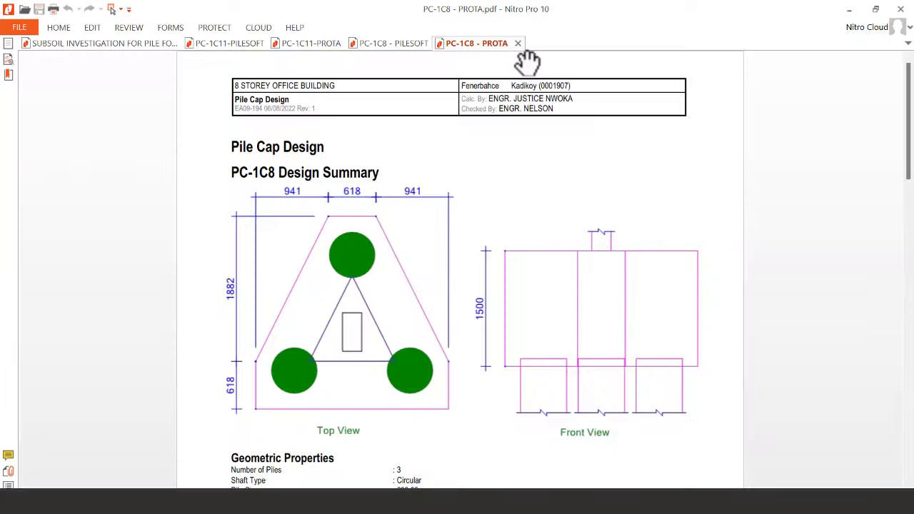
Close the PC-1C8 and PC-1C11 PROTA and PILESOFT report tabs with Ctrl+W
key("ctrl+w")
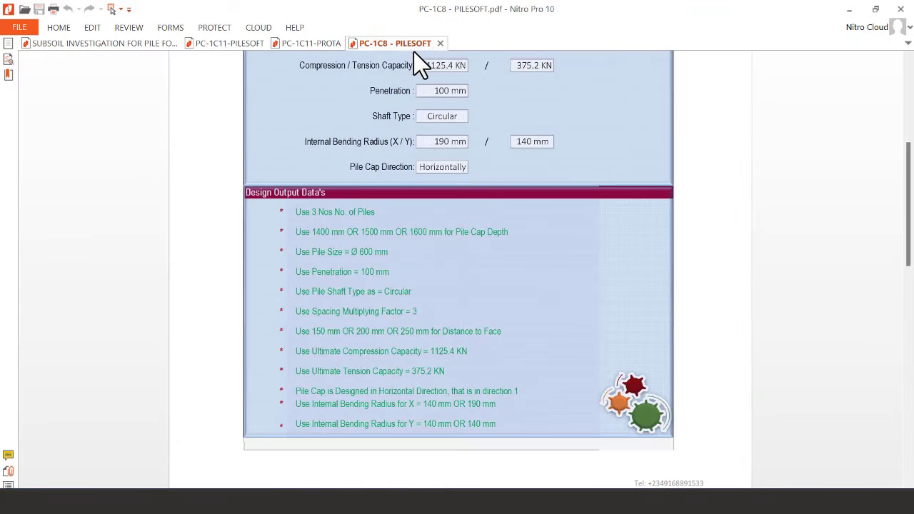
key("ctrl+w")
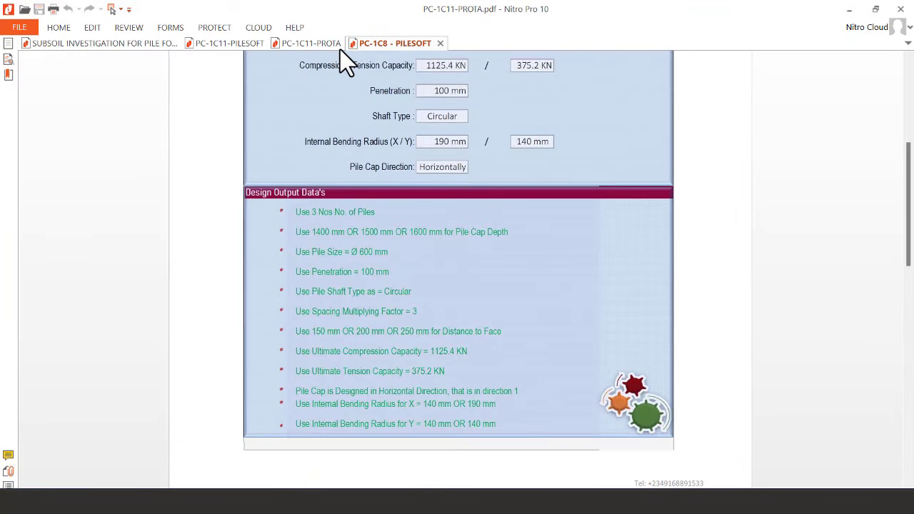
key("ctrl+w")
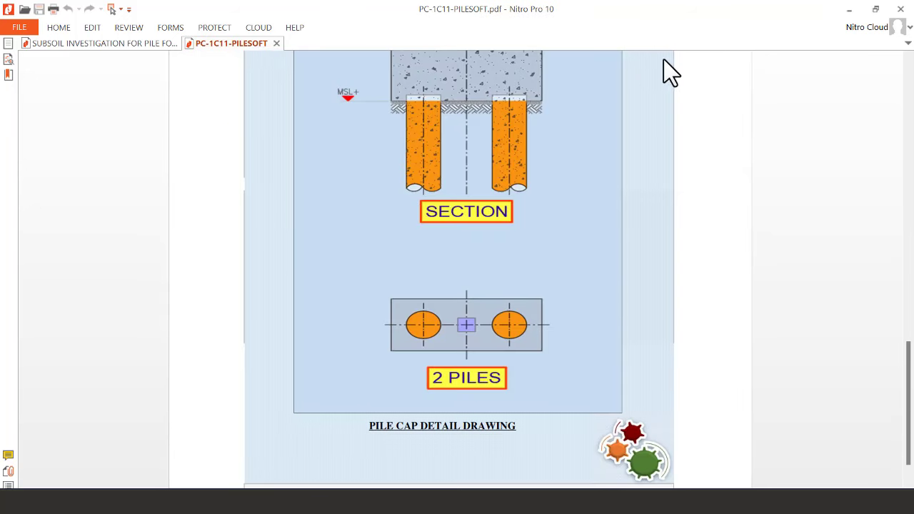
key("ctrl+w")
Accept the PC-1C8 pile cap design and place it on column 1C8 on the Storey 0 plan
left_click(847, 11)
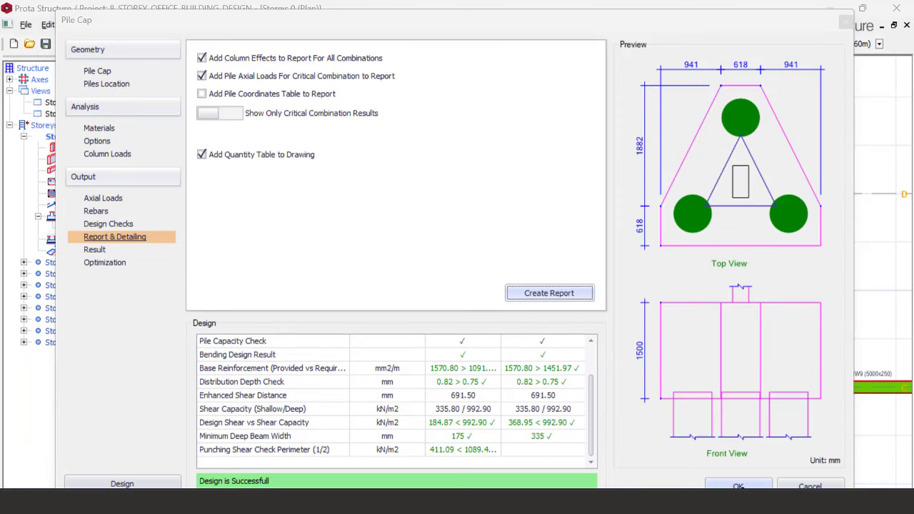
left_click(738, 486)
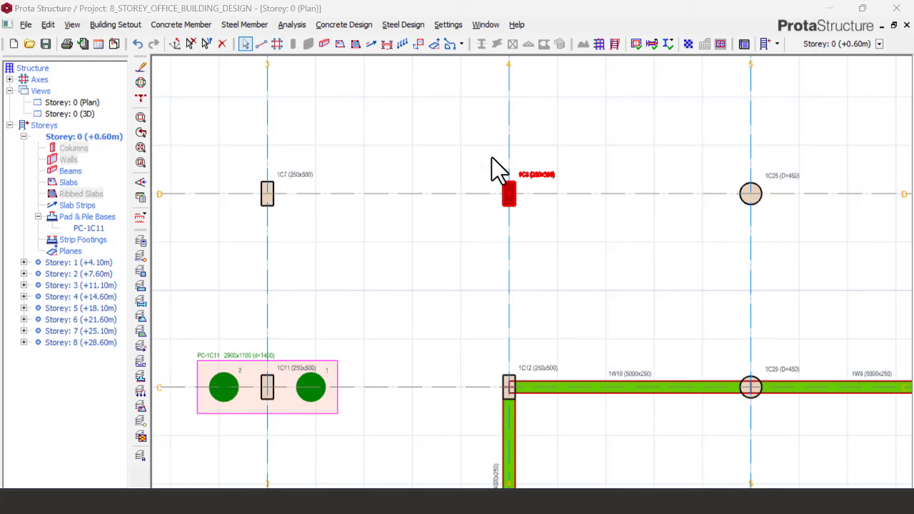
left_click(537, 192)
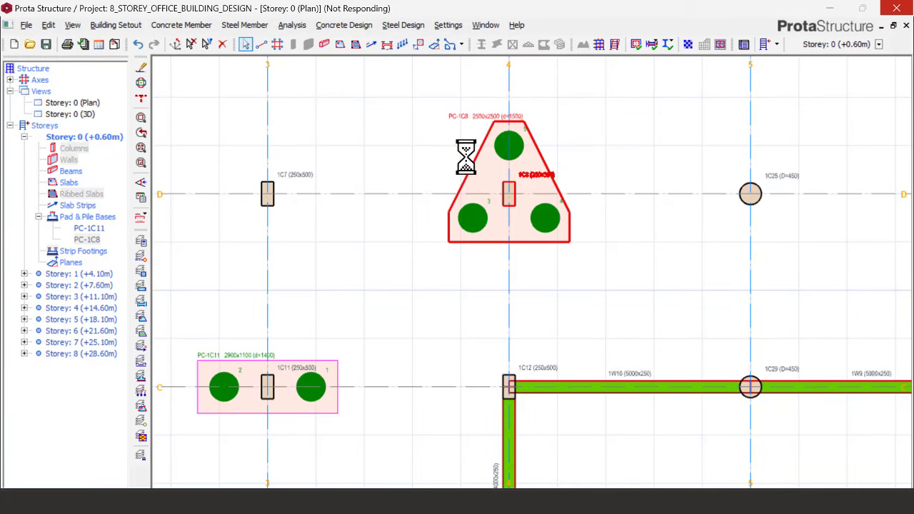
Open the 8 STOREY BUILDING PILE FOUNDATION DESIGN folder maximized and preview the PC-1C8 PILESOFT and PROTA reports
left_click(830, 8)
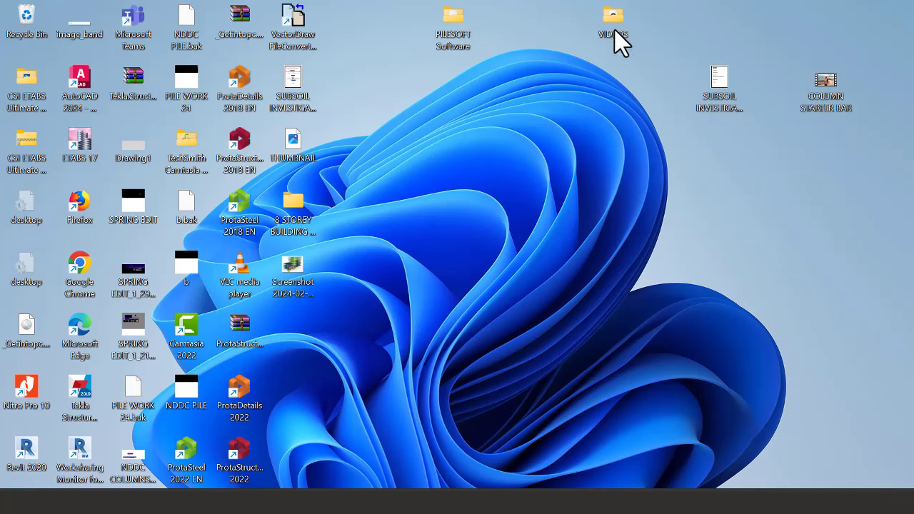
left_click_drag(301, 218, 523, 110)
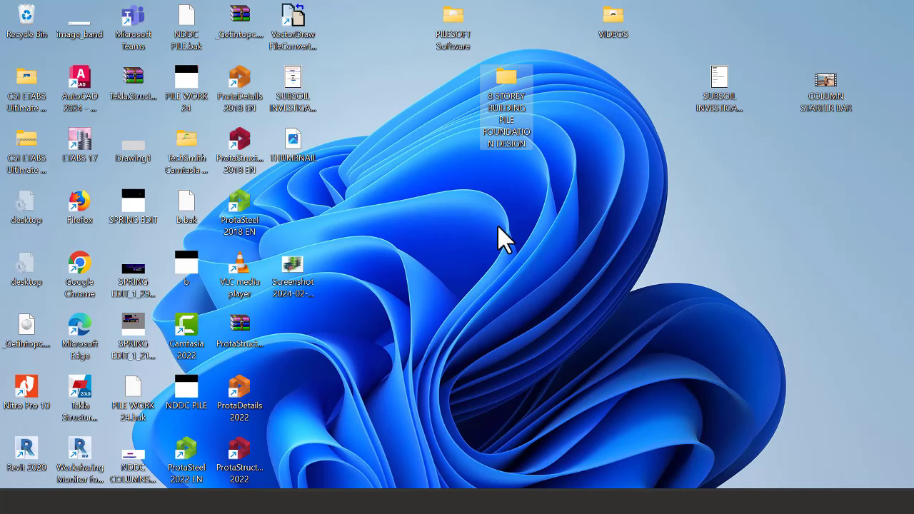
key("Return")
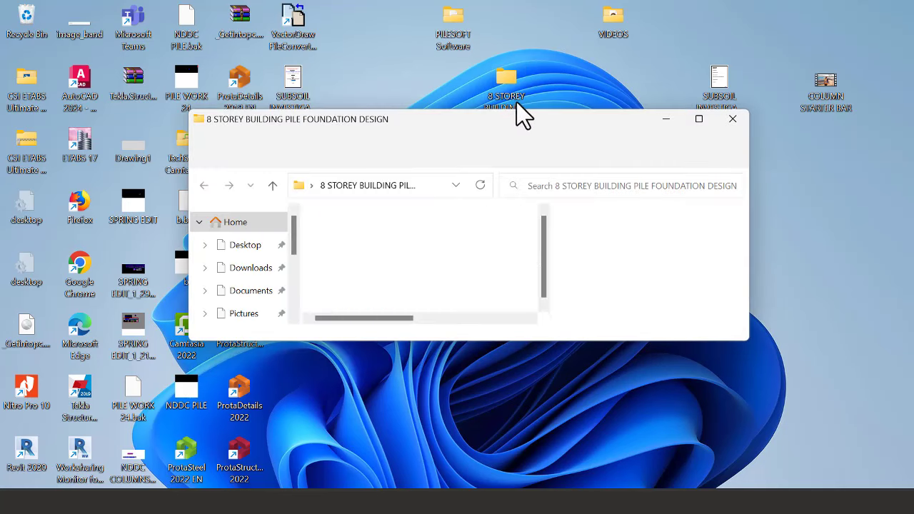
left_click(698, 120)
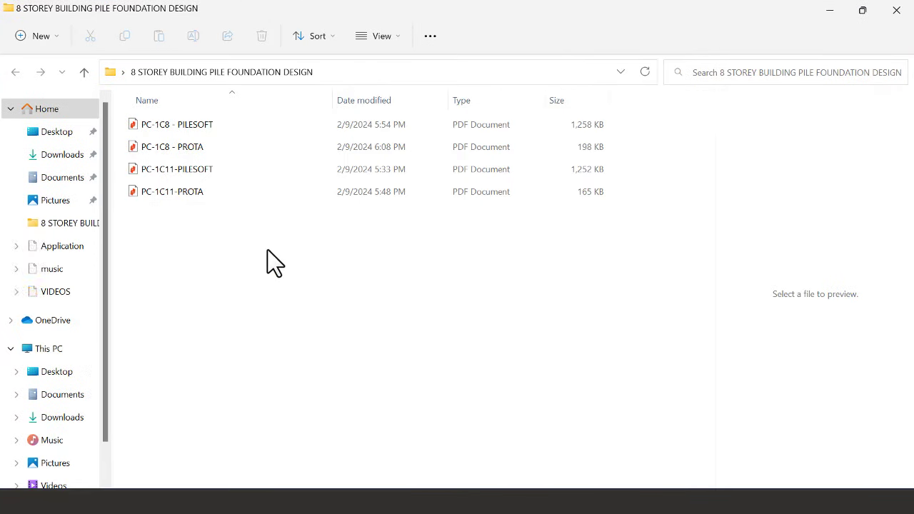
left_click(194, 129)
left_click(193, 147)
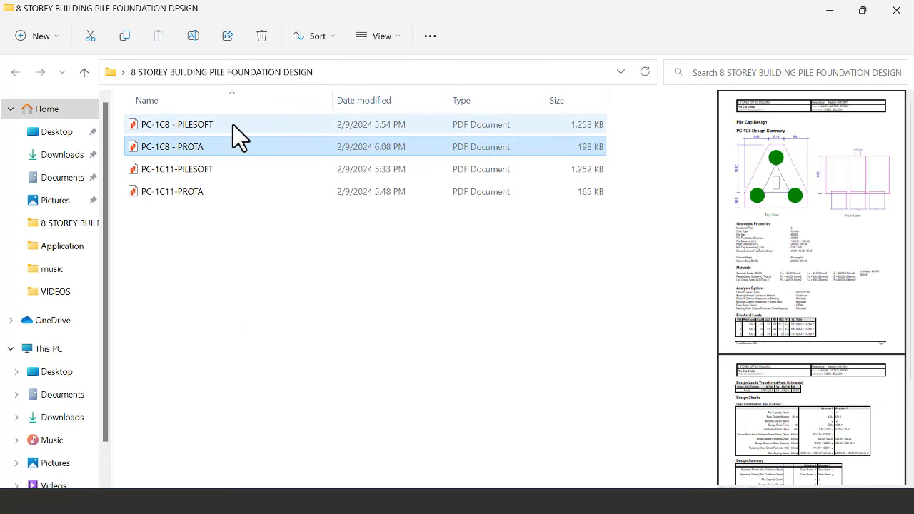
Open the PC-1C8 - PROTA report in Nitro, scroll through it, then minimize Nitro
double_click(206, 149)
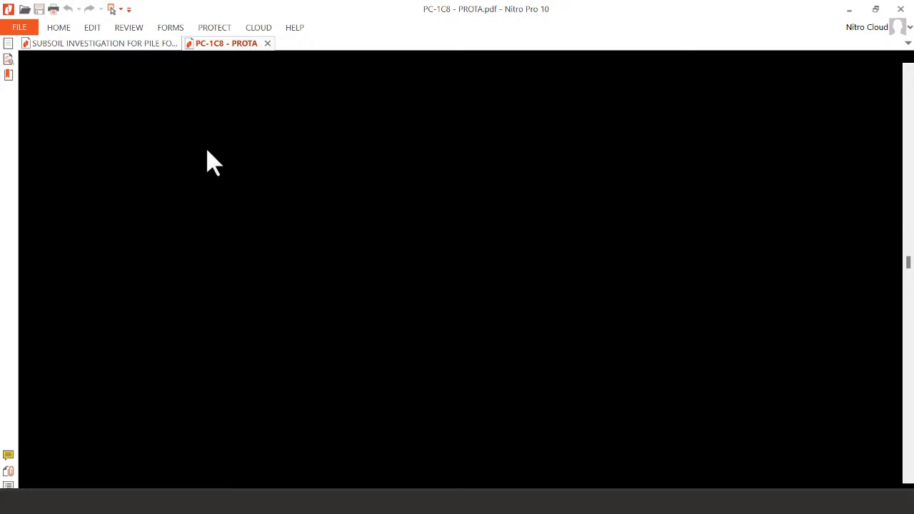
scroll(410, 252, "down", 4)
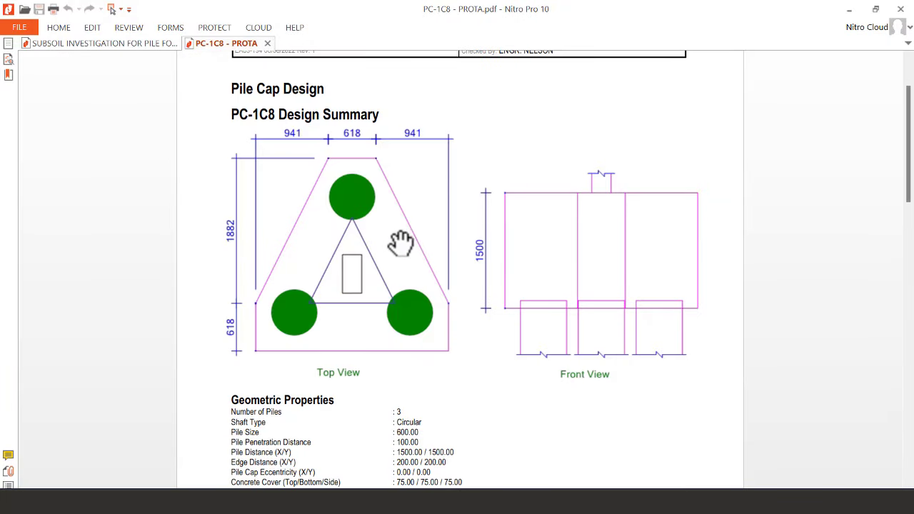
scroll(401, 243, "down", 8)
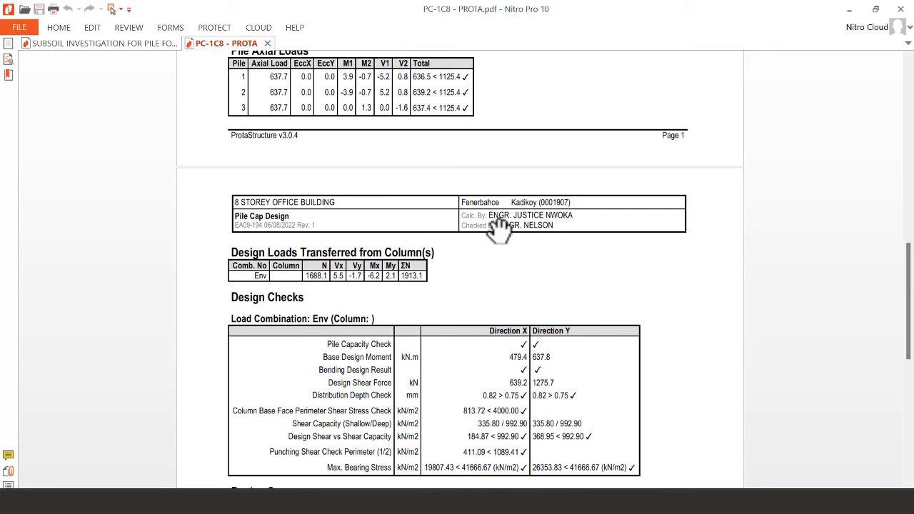
scroll(471, 236, "down", 5)
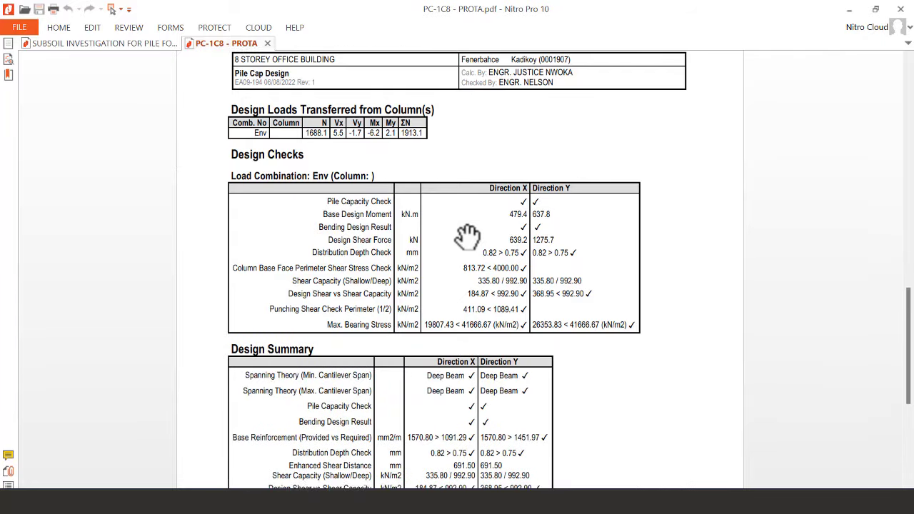
scroll(487, 221, "down", 4)
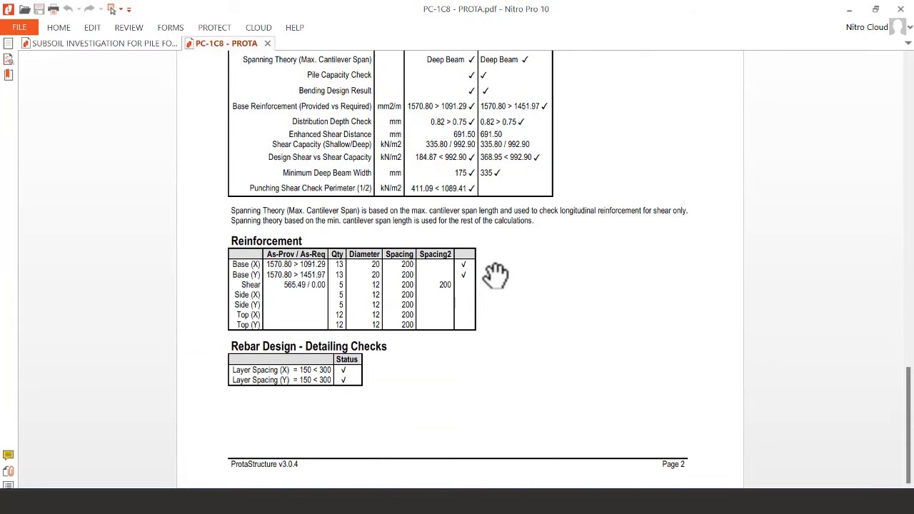
left_click(847, 10)
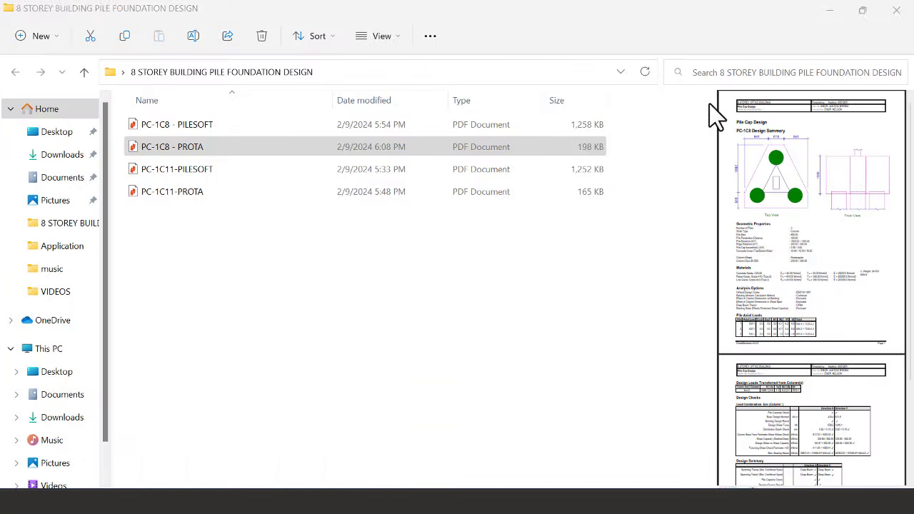
Open and scroll through the PC-1C8 - PILESOFT report, then close the reports and minimize Nitro
left_click(205, 124)
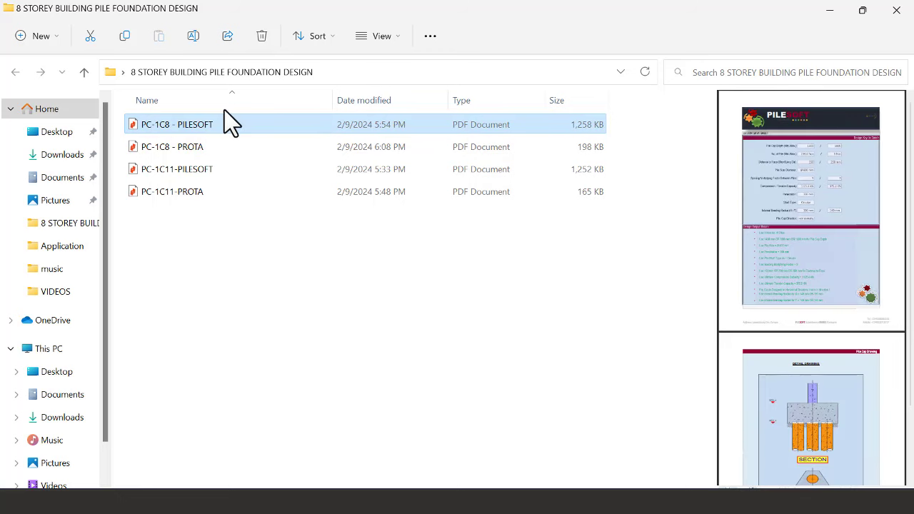
double_click(259, 124)
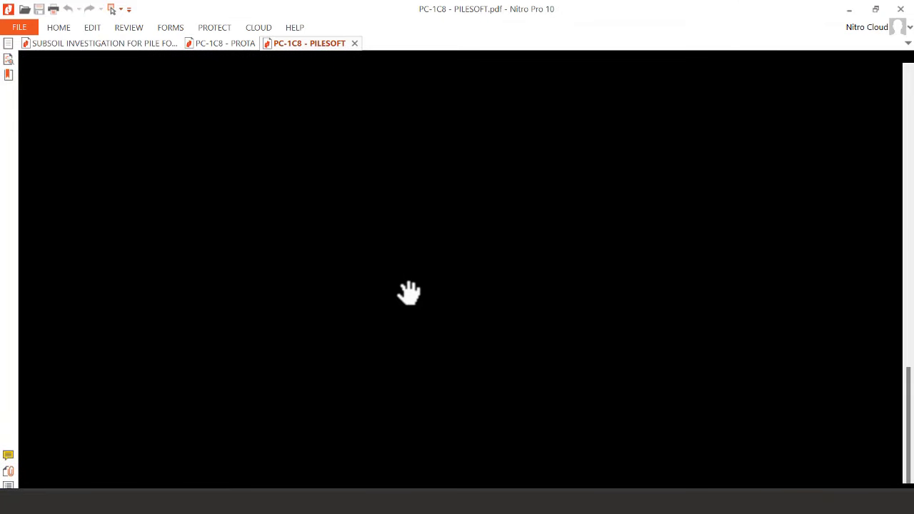
scroll(421, 272, "up", 3)
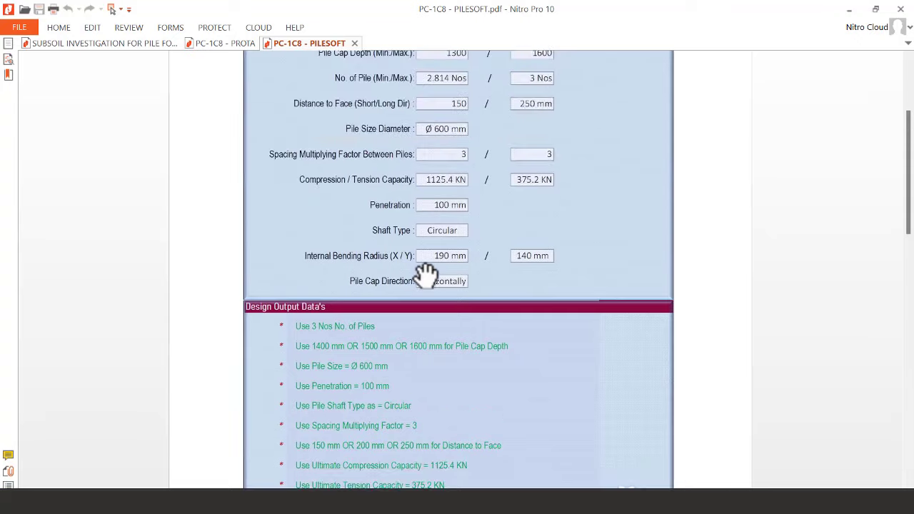
scroll(425, 272, "down", 15)
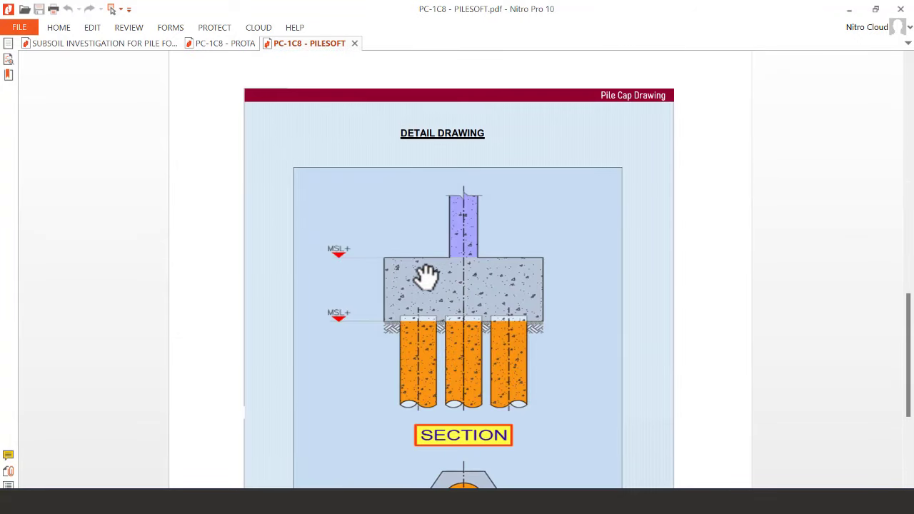
scroll(426, 274, "down", 5)
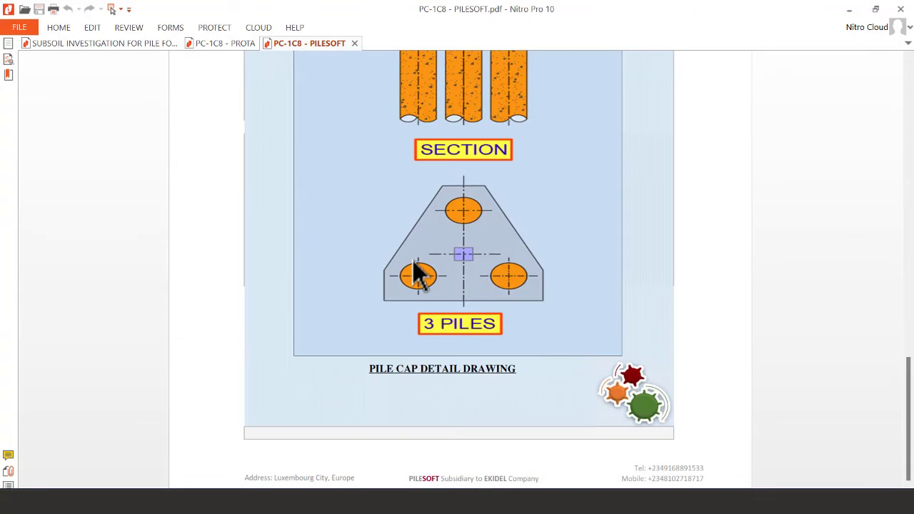
scroll(402, 255, "down", 1)
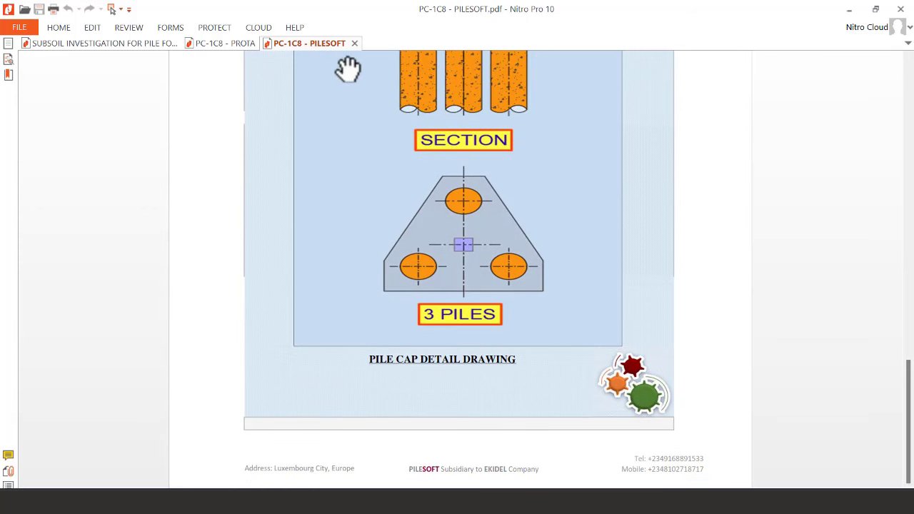
left_click(354, 44)
left_click(268, 43)
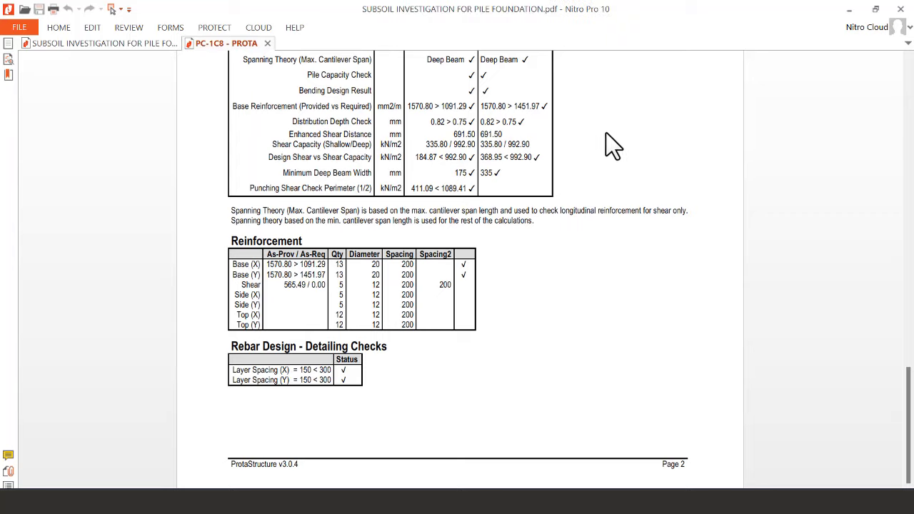
left_click(848, 10)
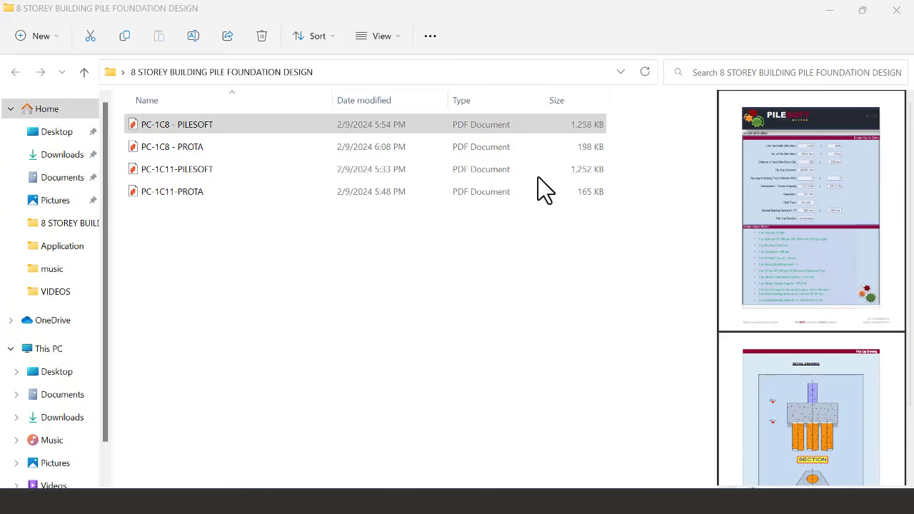
Select PC-1C8 - PILESOFT and PC-1C8 - PROTA together and show their full right-click actions
left_click(282, 292)
left_click_drag(625, 128, 588, 144)
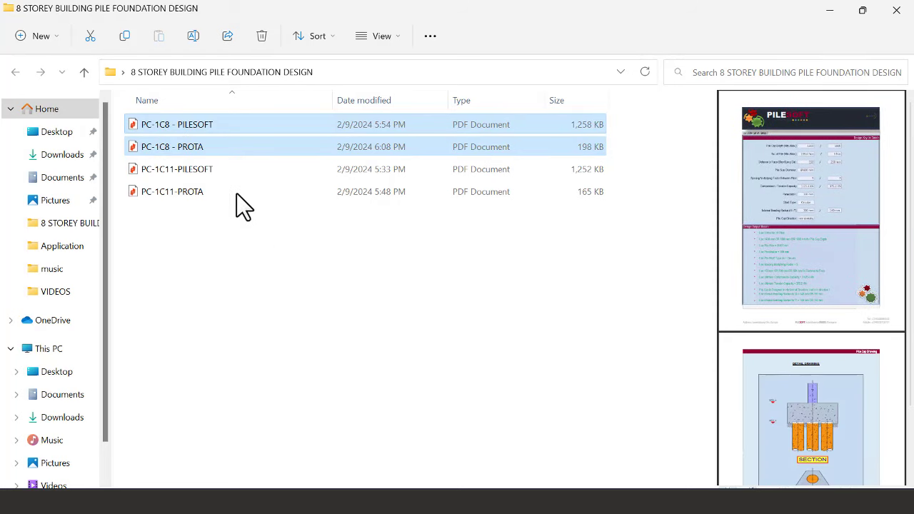
left_click_drag(278, 247, 180, 172)
left_click(340, 316)
left_click_drag(630, 116, 582, 143)
right_click(409, 126)
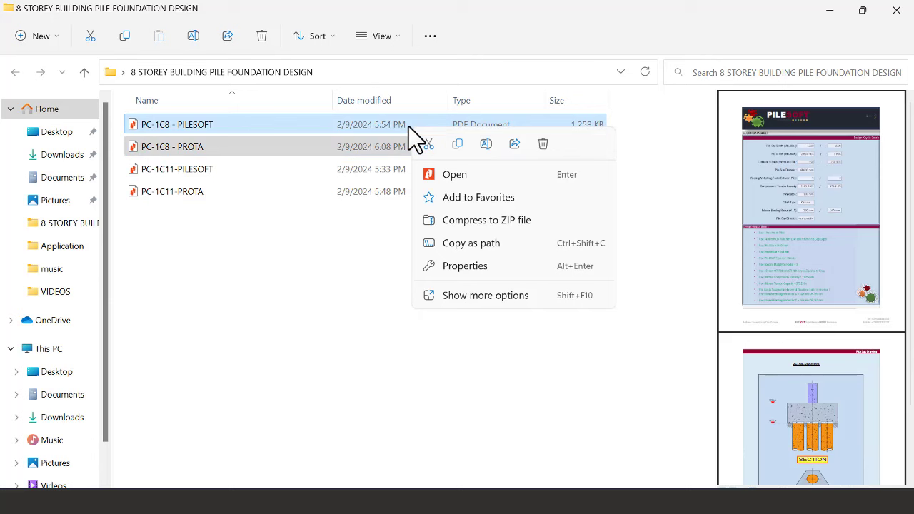
left_click(476, 300)
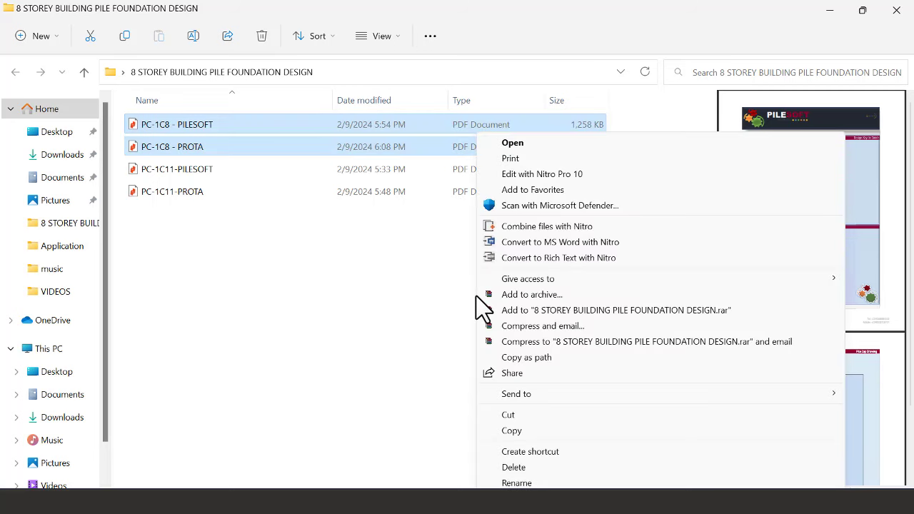
Combine both PC-1C8 PDFs with Nitro, saving into 8 STOREY BUILDING PILE FOUNDATION DESIGN, named 'PIL…'
left_click(560, 227)
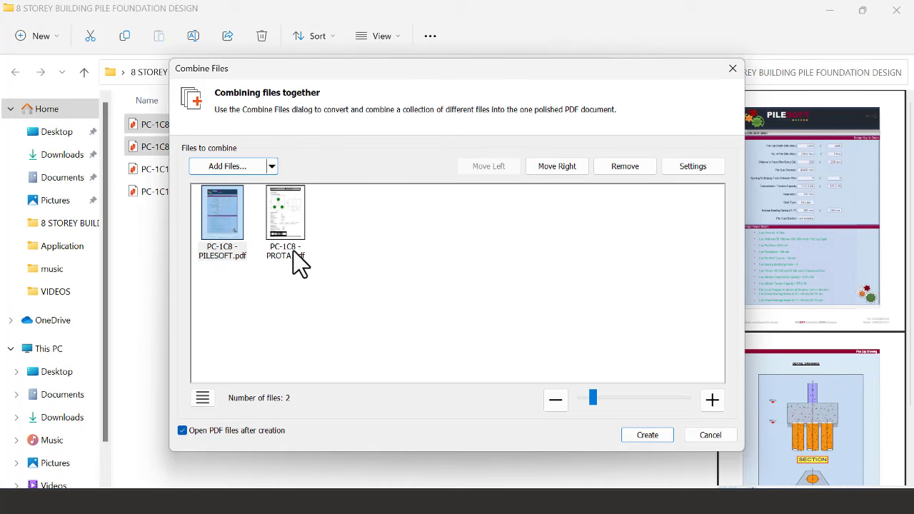
left_click(650, 438)
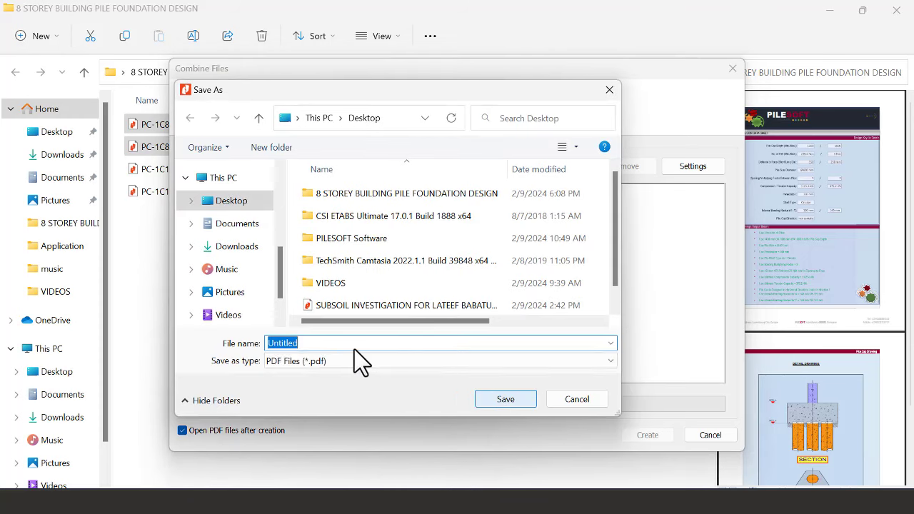
left_click(311, 342)
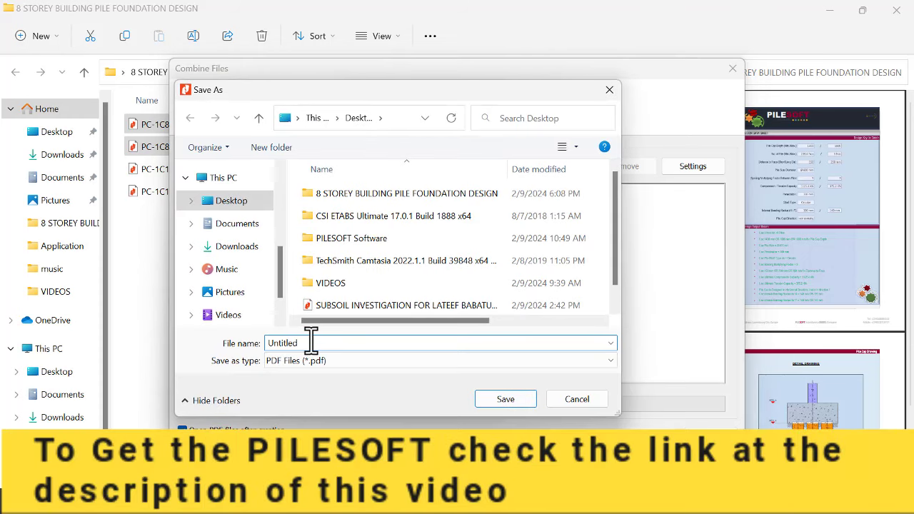
key("BackSpace")
key("BackSpace")
key("BackSpace")
key("BackSpace")
key("BackSpace")
key("BackSpace")
key("BackSpace")
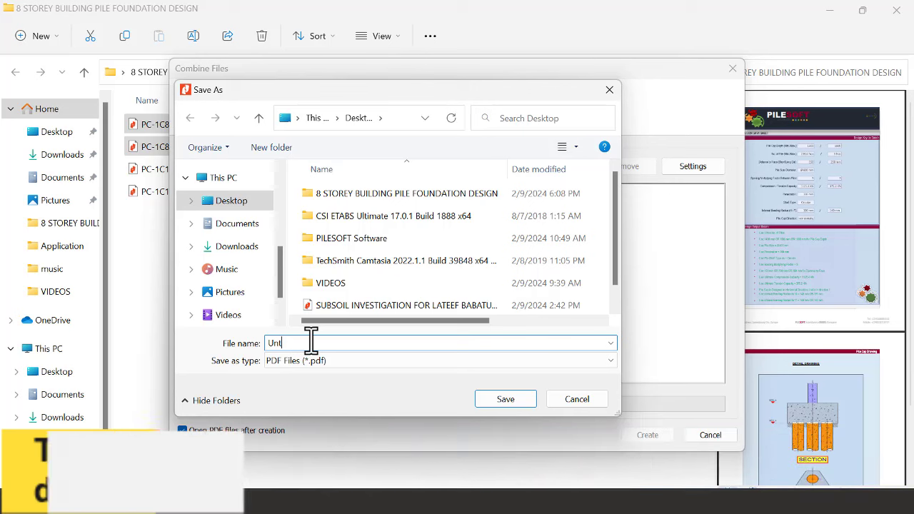
double_click(360, 200)
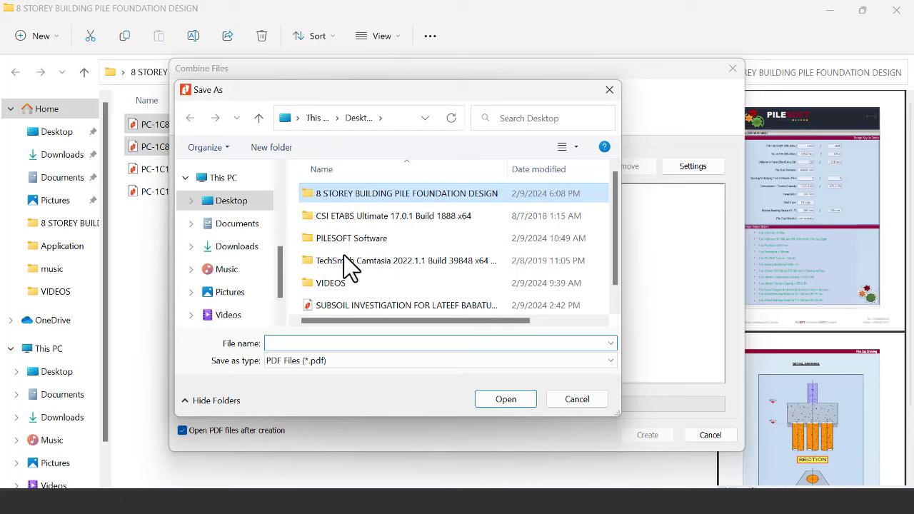
left_click(310, 342)
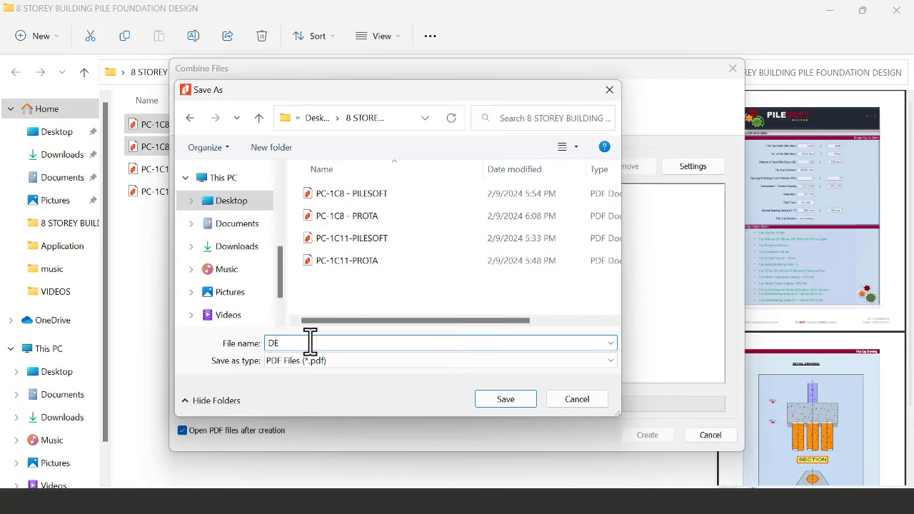
type("PILE CAP Design Report")
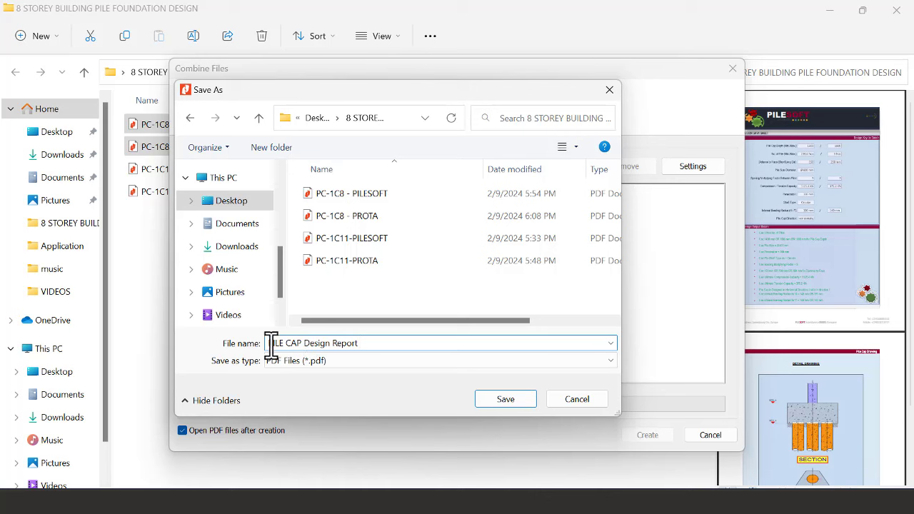
Save the combined report as '1C8 - PILE CAP Design Report'
left_click(271, 343)
type("8 ")
type("8 -")
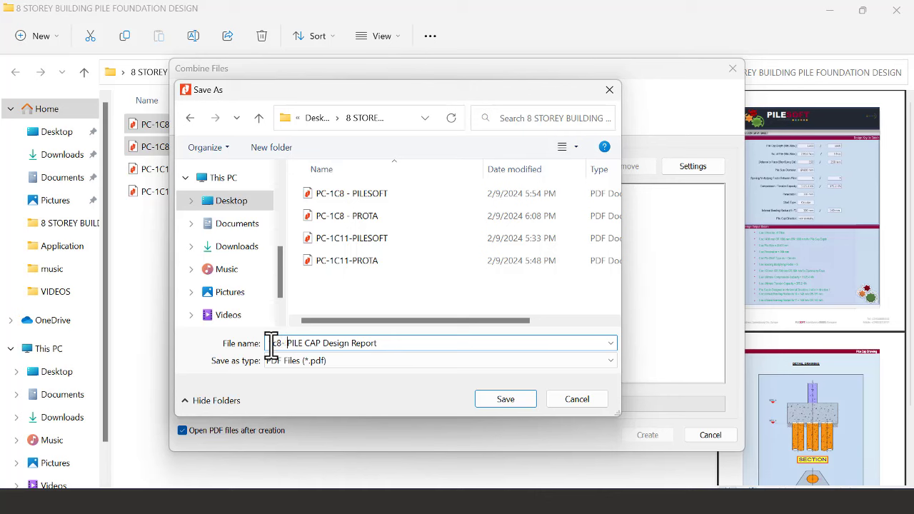
key("BackSpace")
key("BackSpace")
key("BackSpace")
key("BackSpace")
key("BackSpace")
type("C")
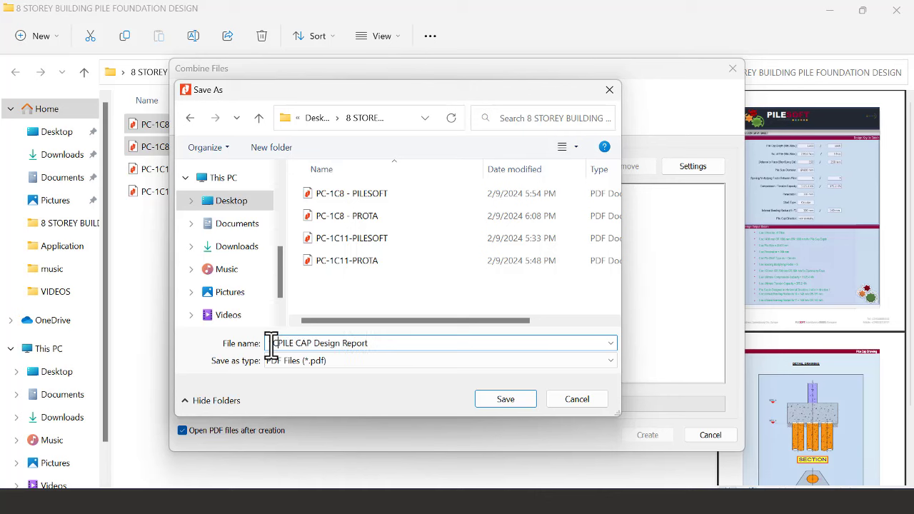
type("8-")
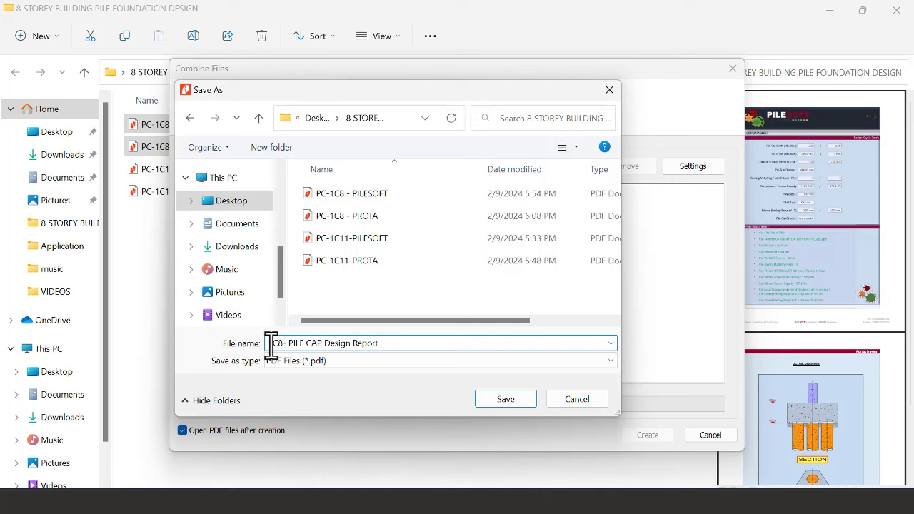
left_click(283, 343)
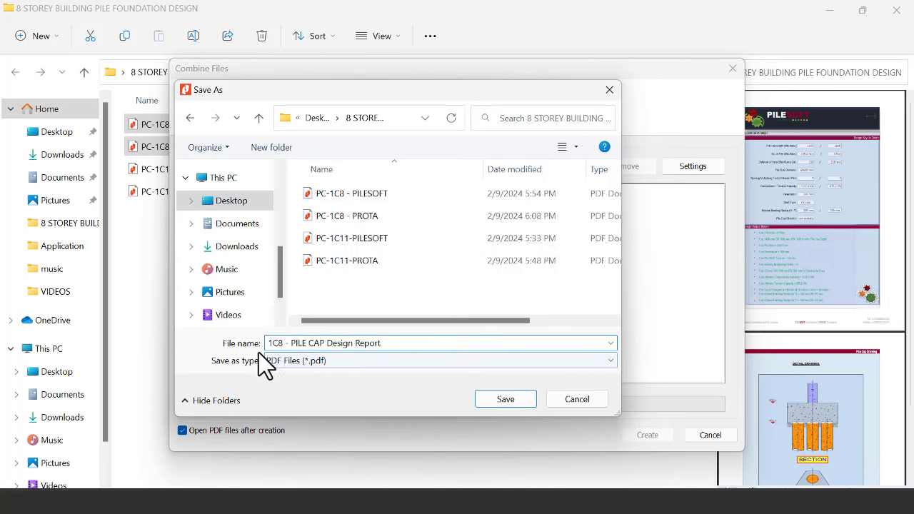
left_click(491, 399)
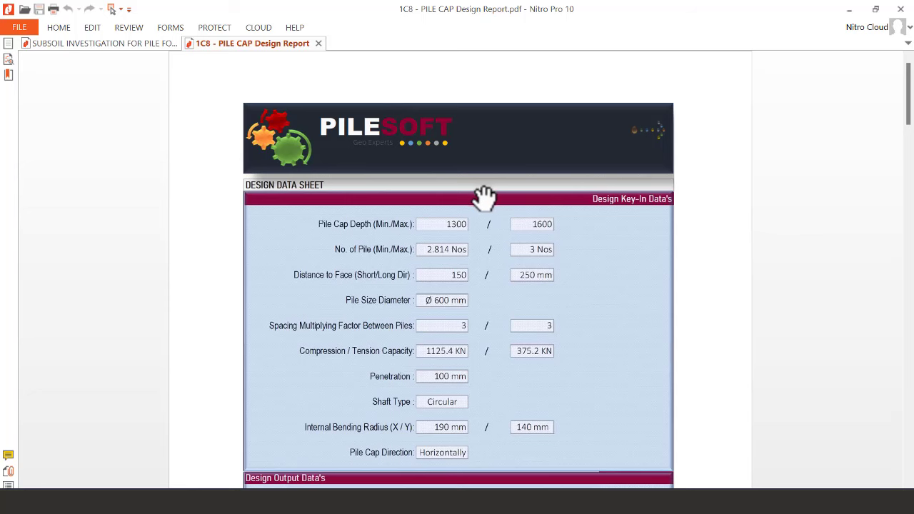
Scroll through the combined 1C8 report pages, then minimize Nitro Pro
scroll(477, 207, "down", 3)
scroll(475, 211, "down", 10)
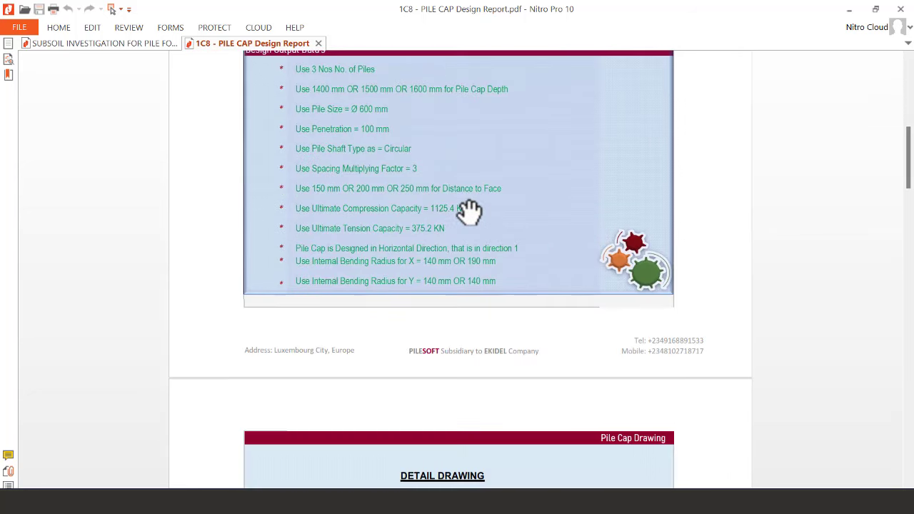
scroll(469, 212, "down", 10)
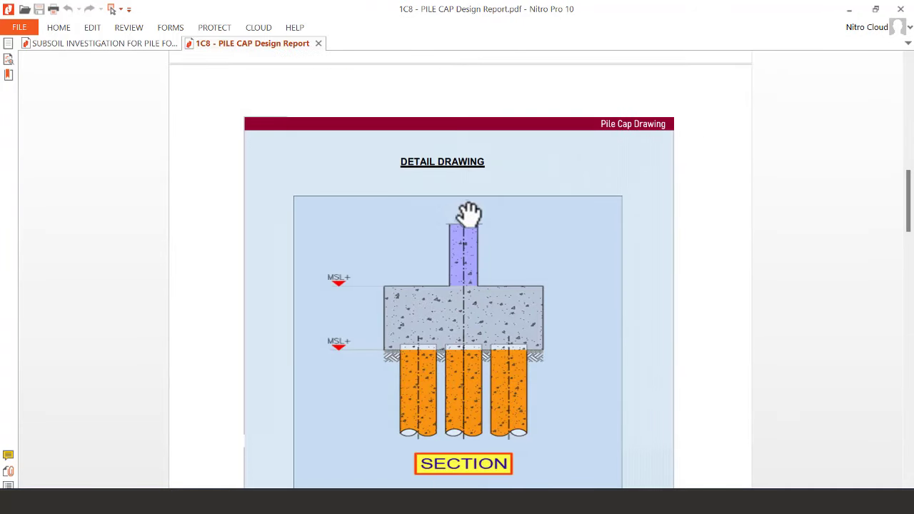
scroll(470, 213, "down", 2)
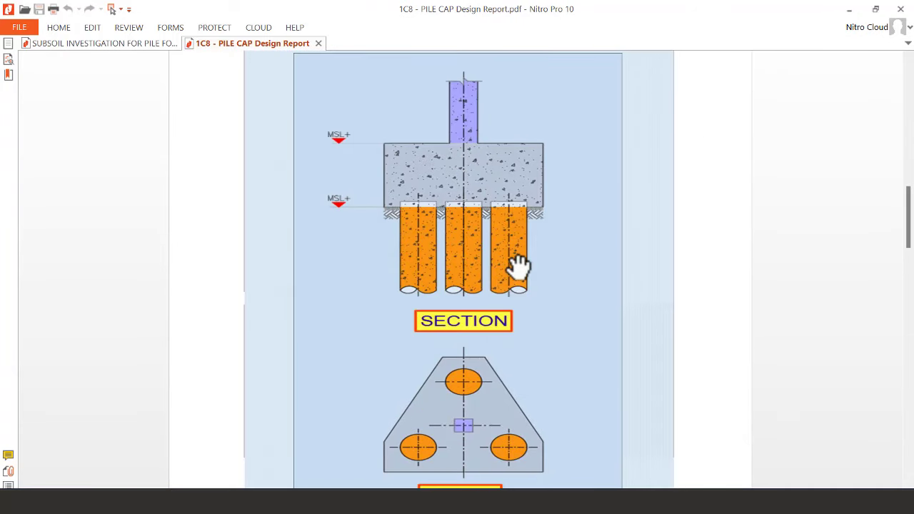
scroll(475, 259, "down", 5)
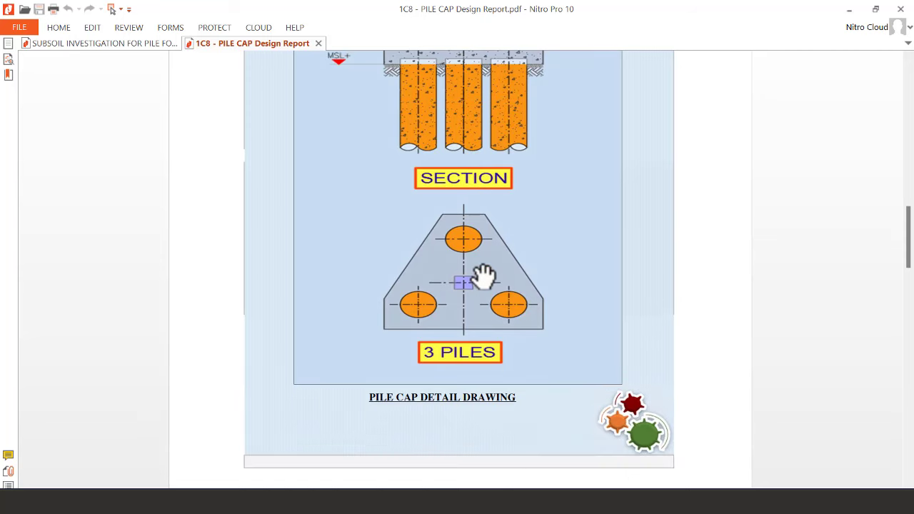
scroll(447, 350, "down", 5)
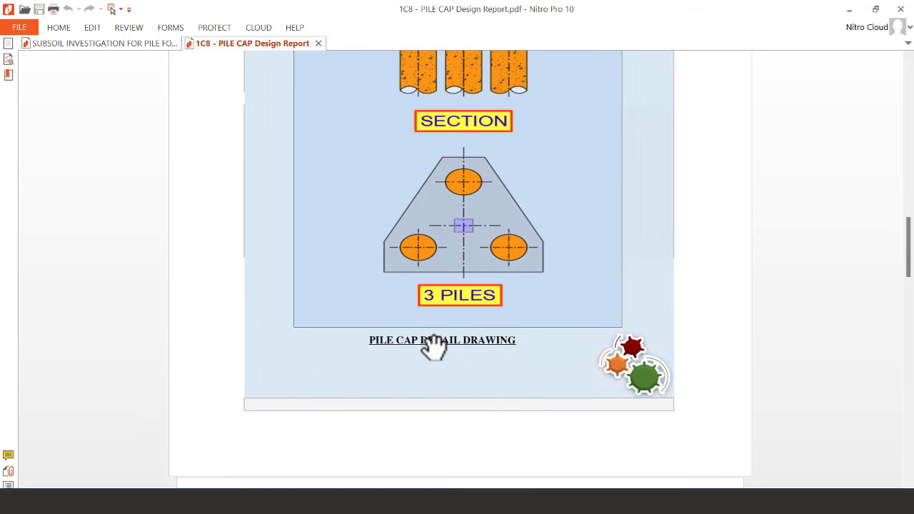
scroll(437, 328, "down", 9)
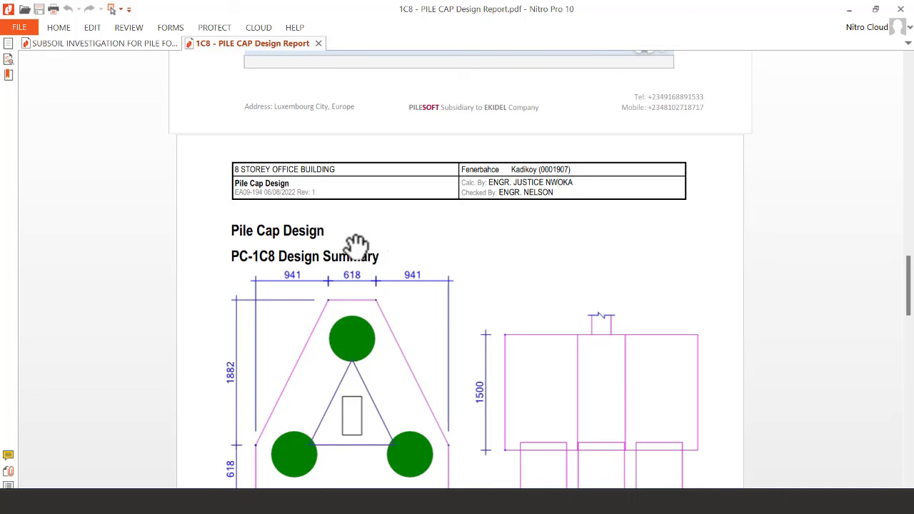
scroll(477, 207, "down", 12)
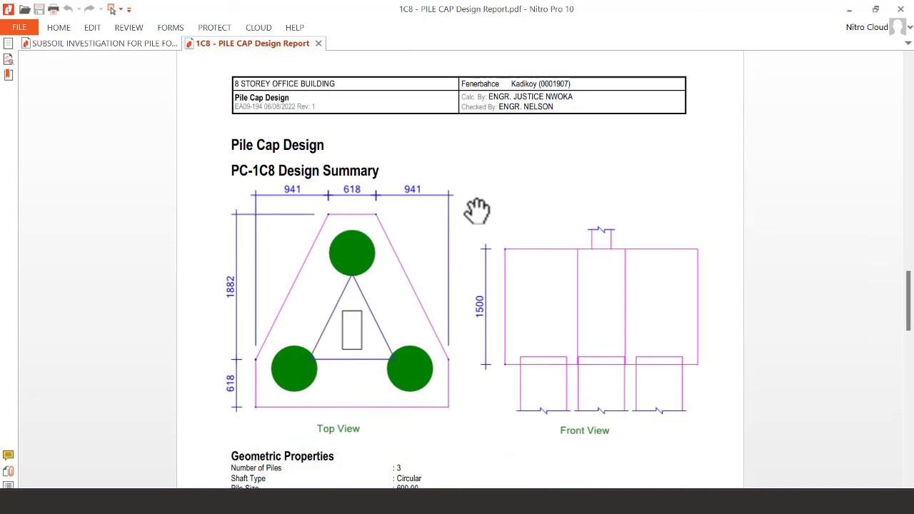
scroll(469, 236, "down", 10)
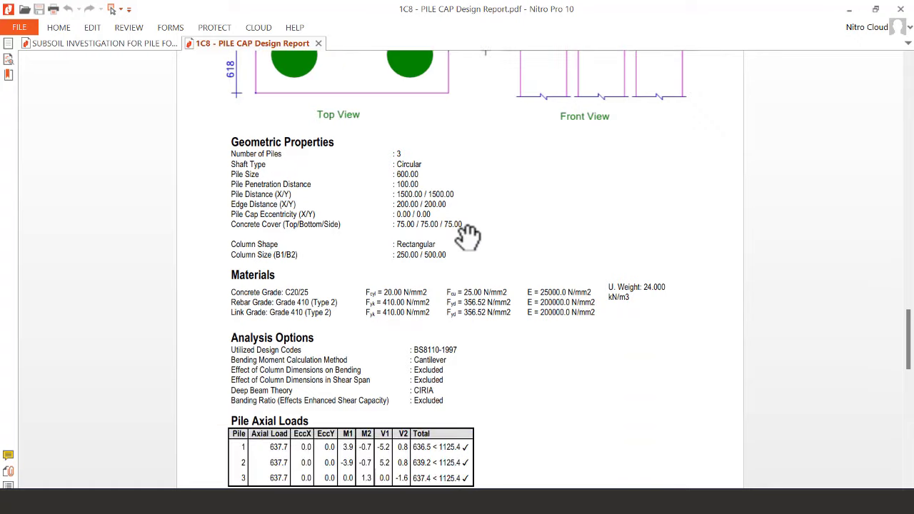
scroll(466, 237, "down", 5)
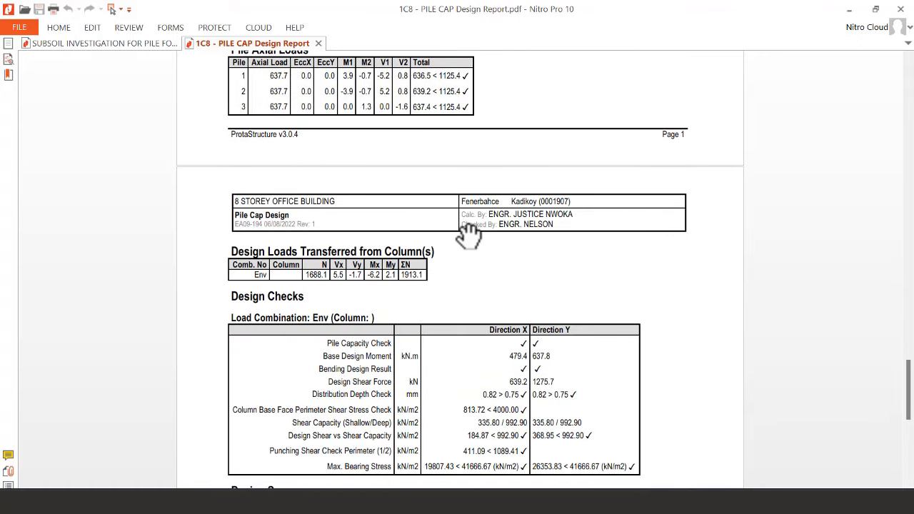
scroll(495, 206, "down", 4)
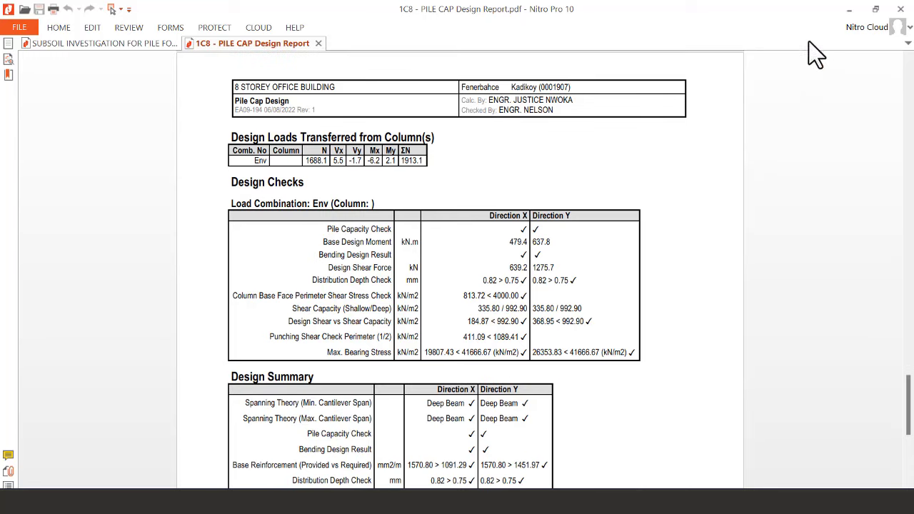
left_click(850, 10)
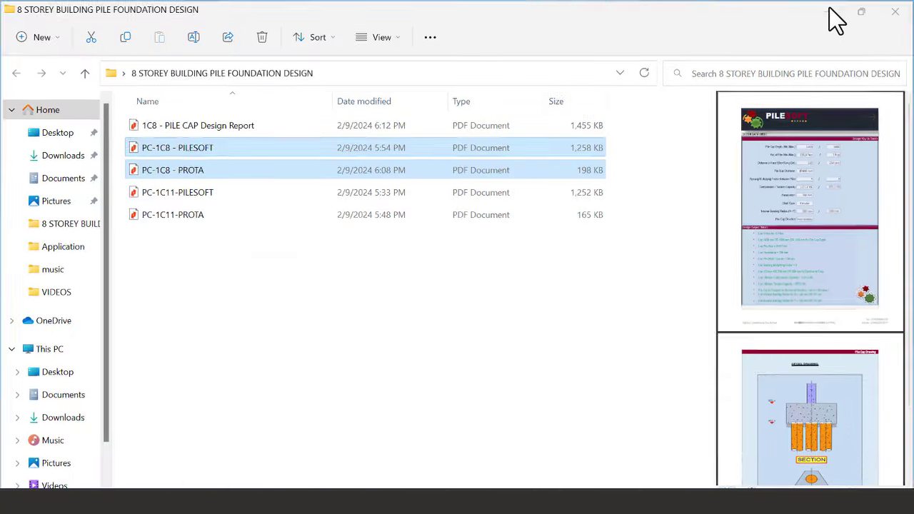
Return to ProtaStructure, inspect Storey 0 in 3D, then go back to its plan
left_click(830, 11)
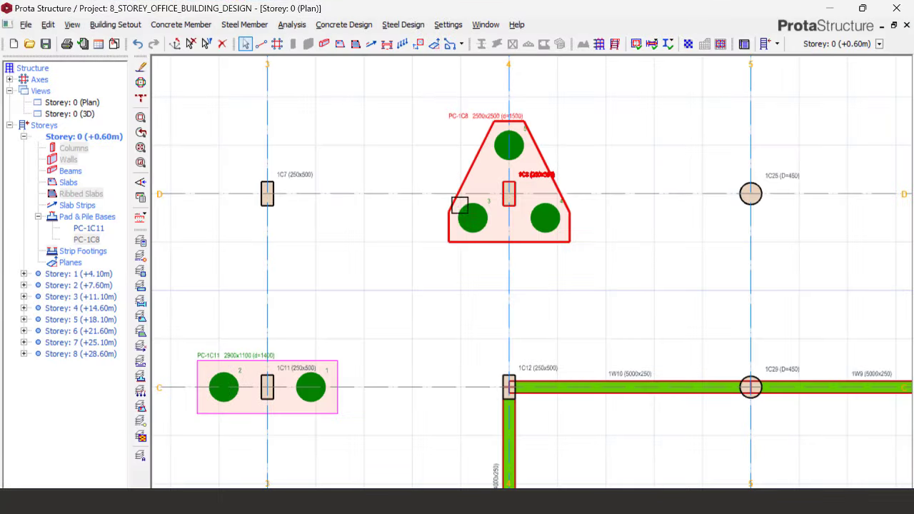
scroll(456, 205, "down", 3)
scroll(447, 224, "down", 5)
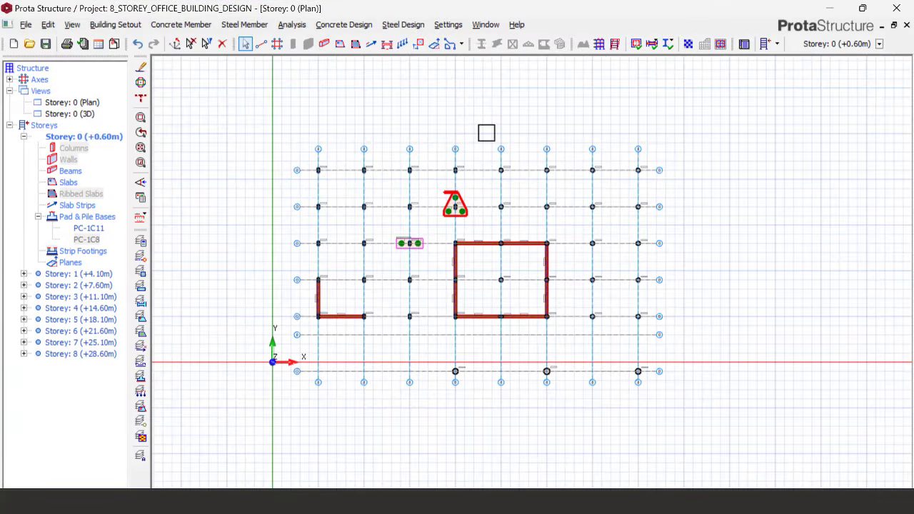
scroll(476, 197, "up", 4)
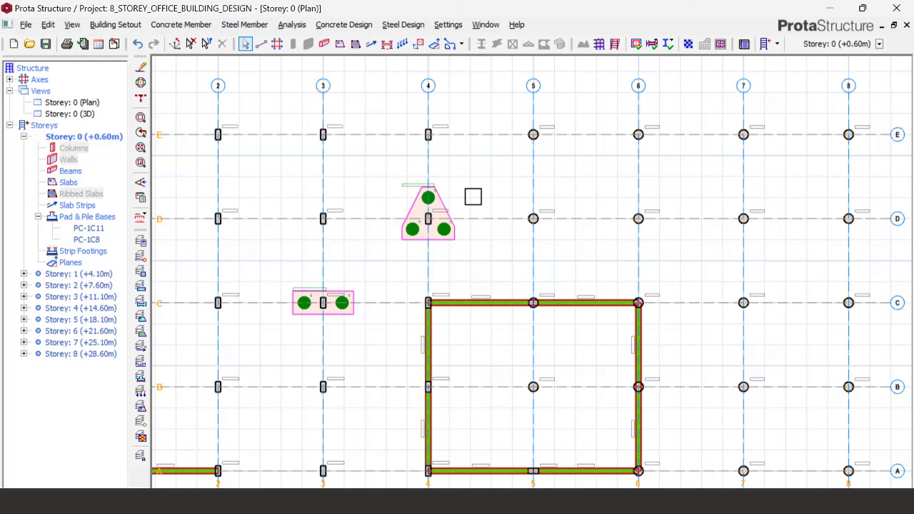
scroll(467, 194, "down", 3)
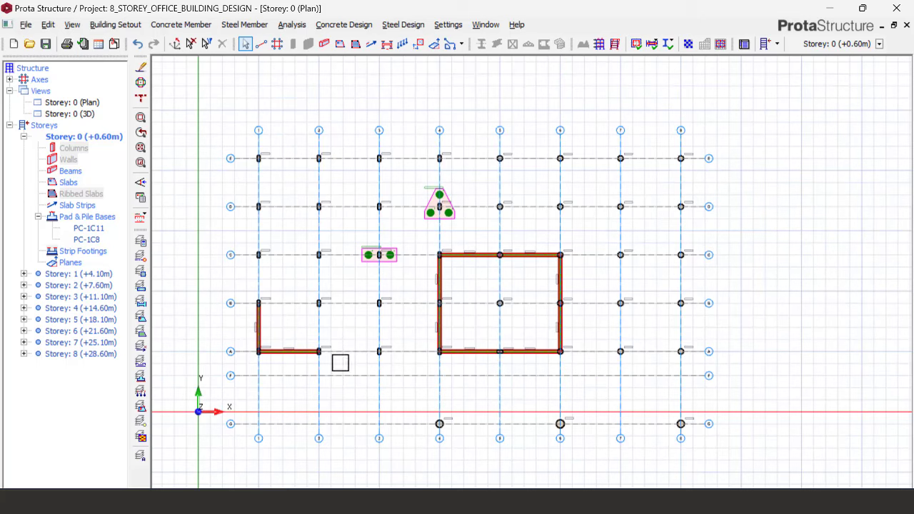
double_click(79, 115)
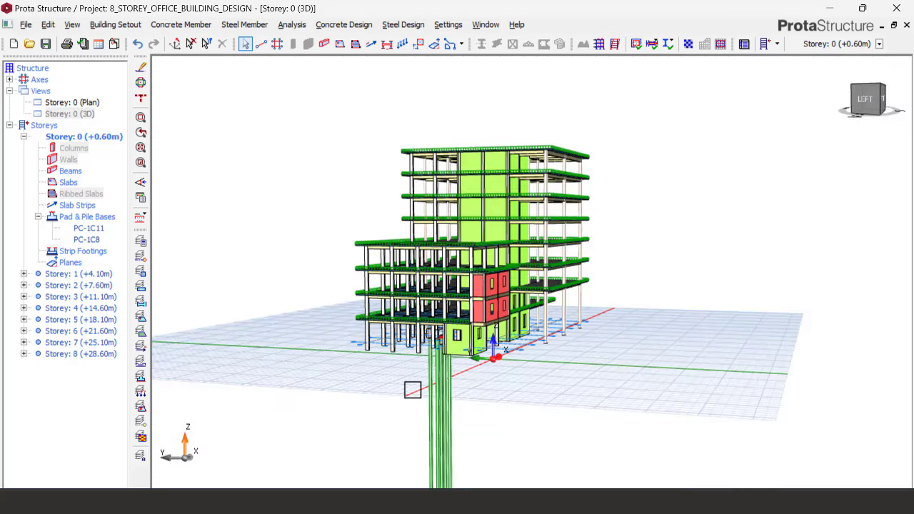
middle_click_drag(417, 387, 479, 371)
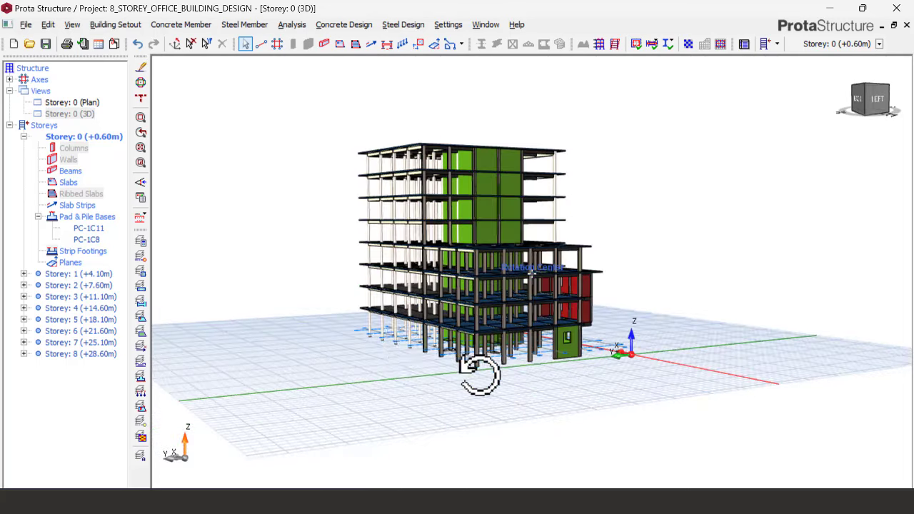
left_click(88, 102)
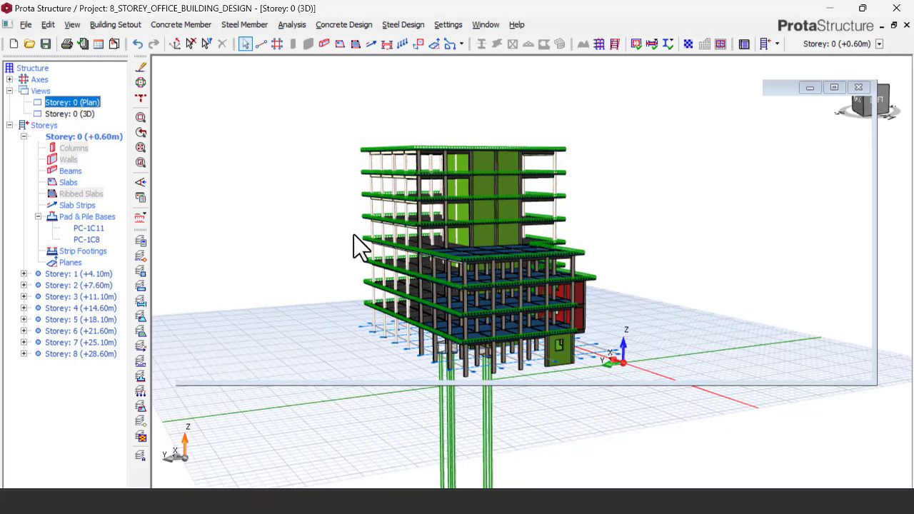
scroll(439, 210, "up", 2)
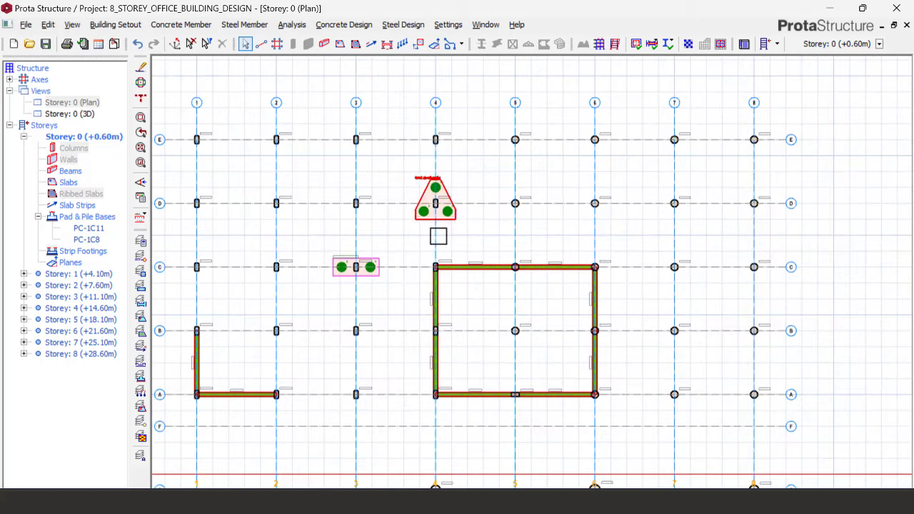
Switch to PileSOFT and scroll through the Design Data Sheet recommending 3 piles
key("super")
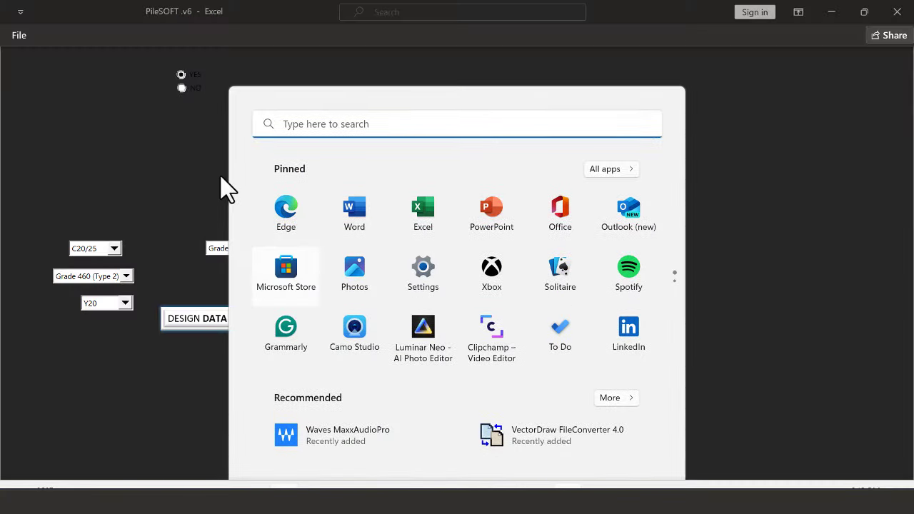
scroll(315, 218, "up", 10)
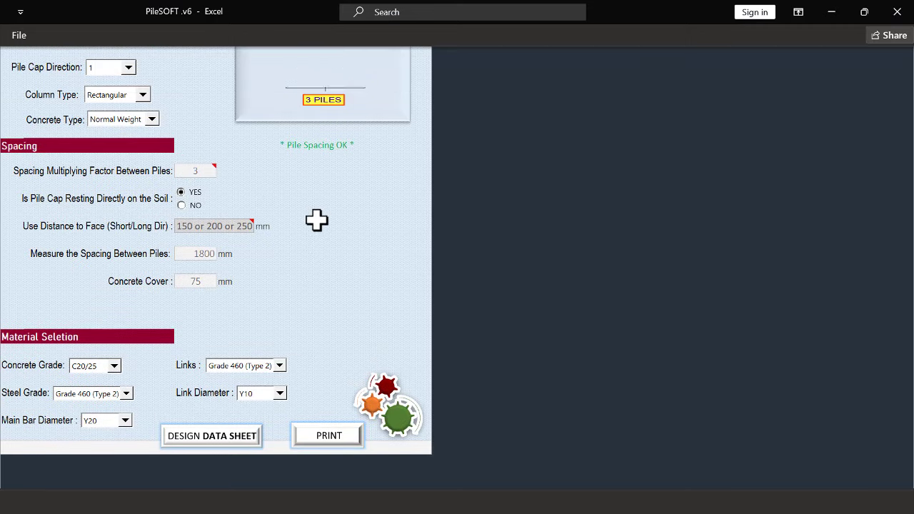
scroll(316, 221, "down", 5)
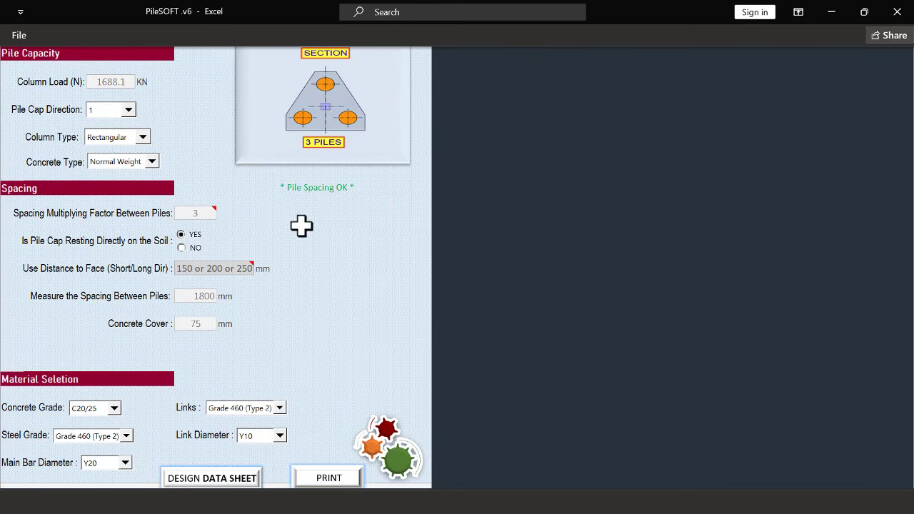
left_click(227, 479)
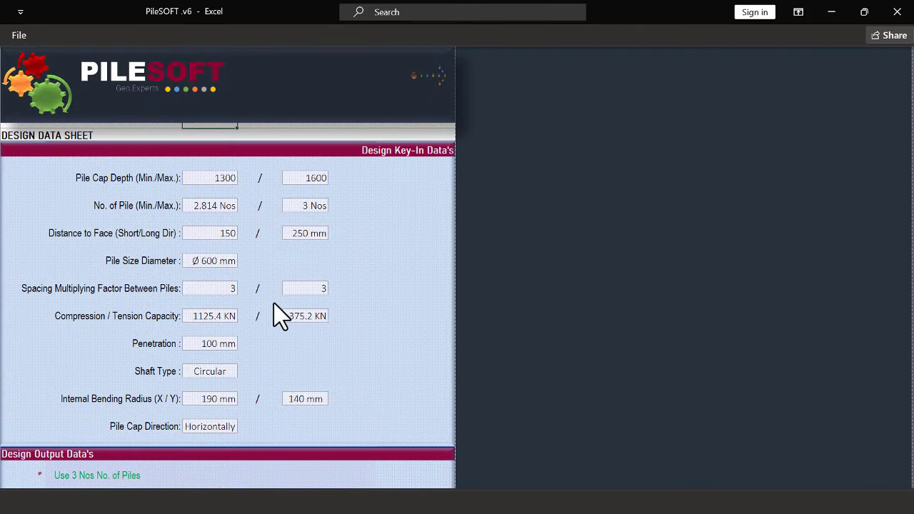
scroll(285, 300, "down", 4)
scroll(207, 282, "down", 5)
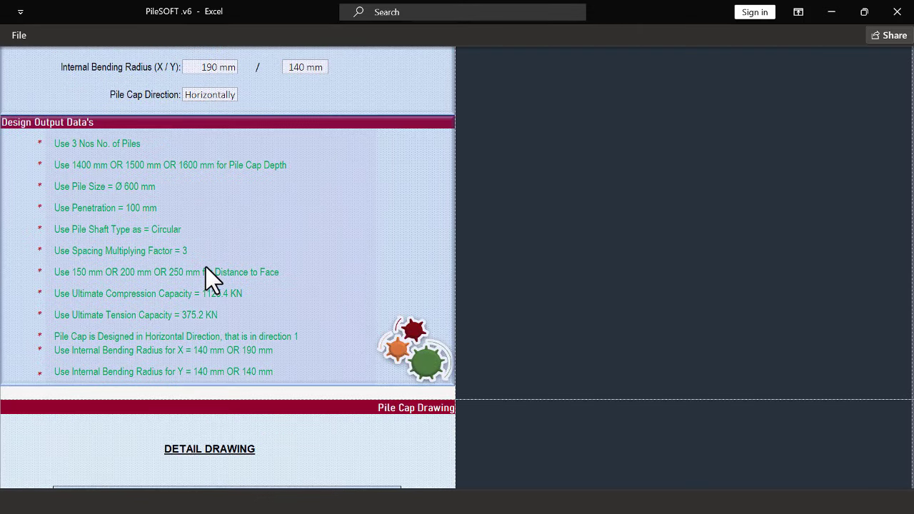
scroll(206, 258, "down", 6)
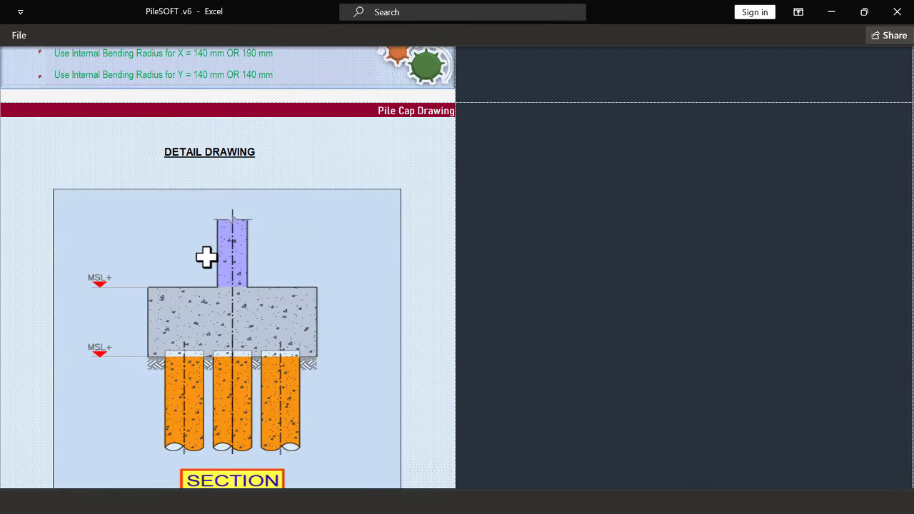
scroll(207, 258, "down", 2)
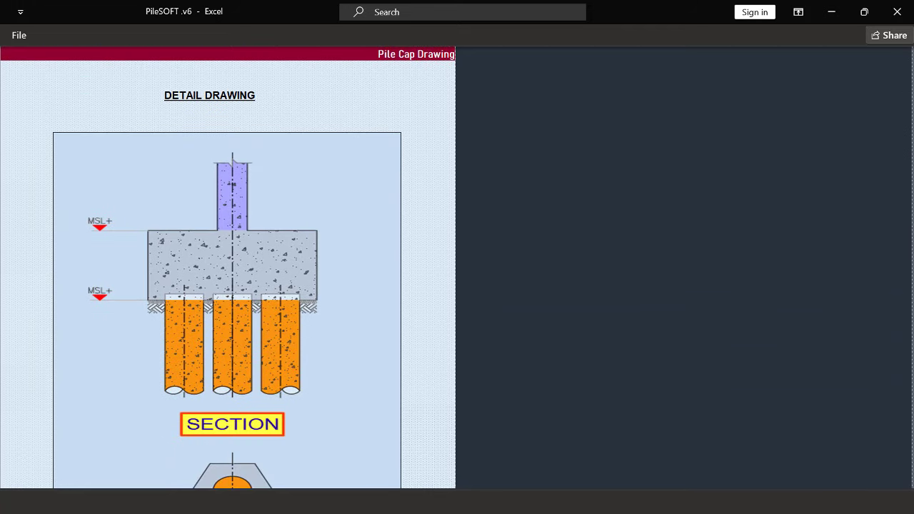
scroll(228, 267, "down", 4)
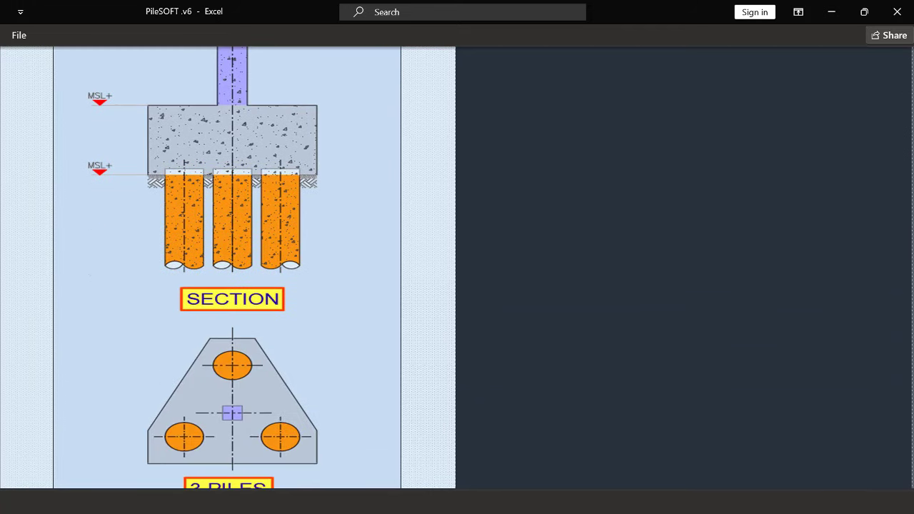
Review the data sheet drawing and return to the Parameters page
scroll(8, 447, "up", 10)
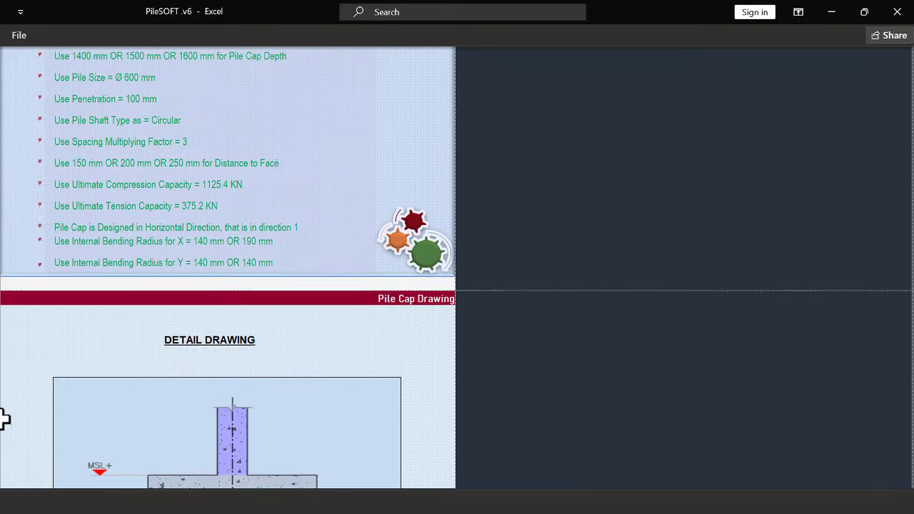
scroll(6, 336, "up", 2)
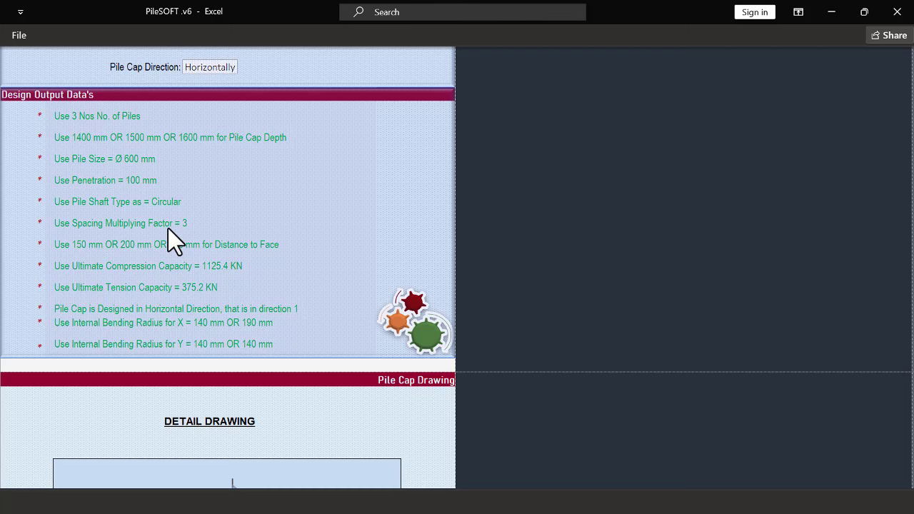
scroll(188, 188, "up", 8)
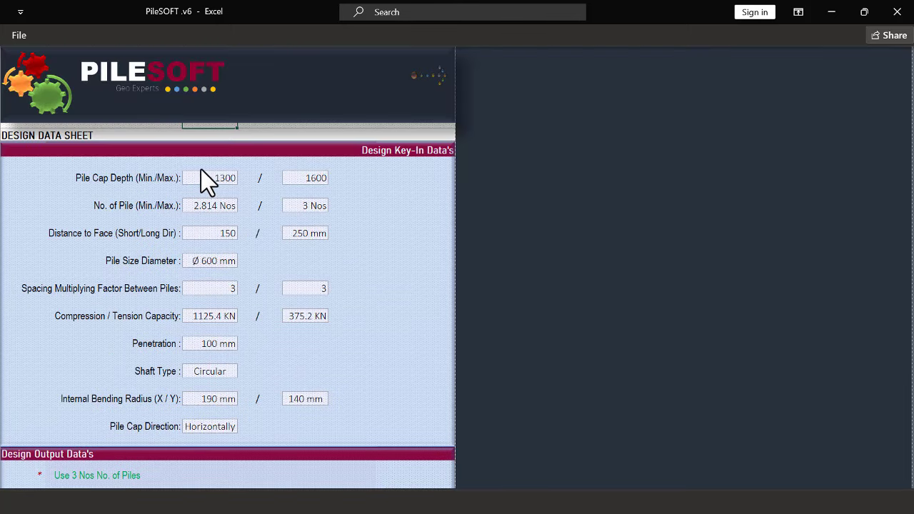
scroll(207, 182, "down", 5)
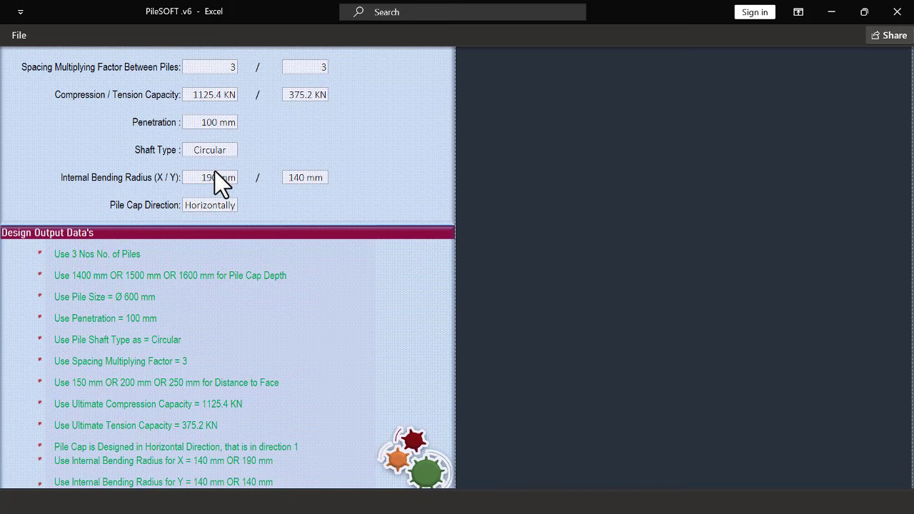
scroll(217, 174, "down", 6)
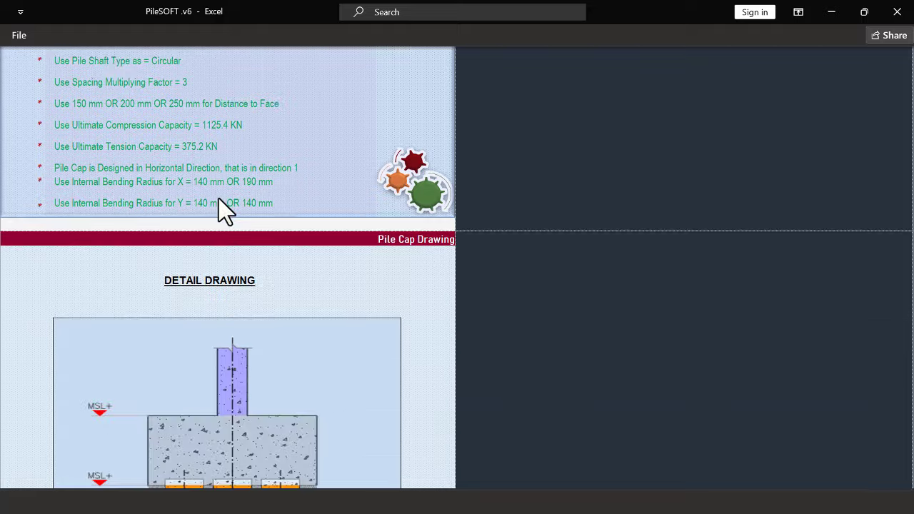
scroll(220, 202, "down", 9)
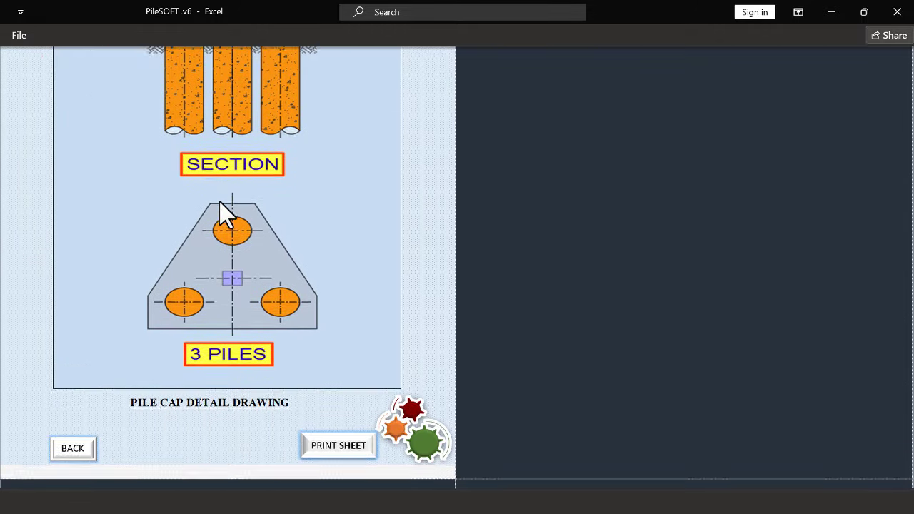
scroll(220, 202, "down", 1)
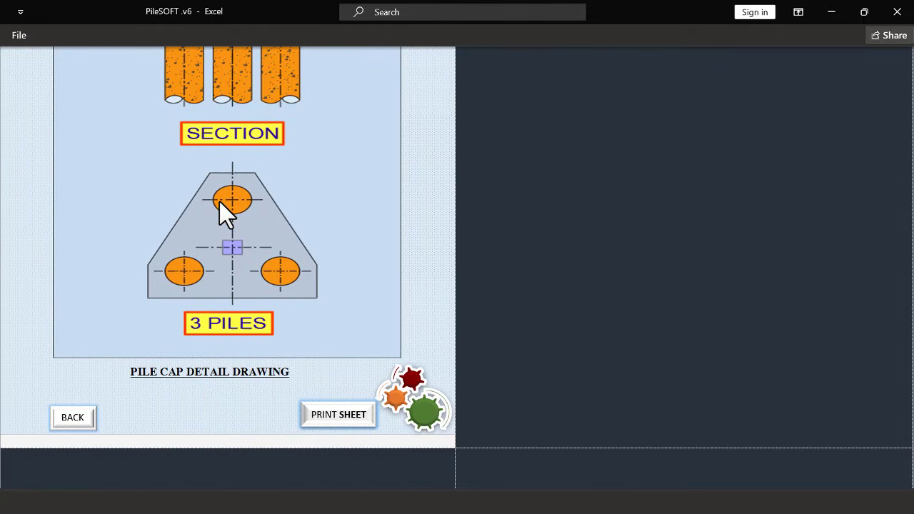
left_click(72, 419)
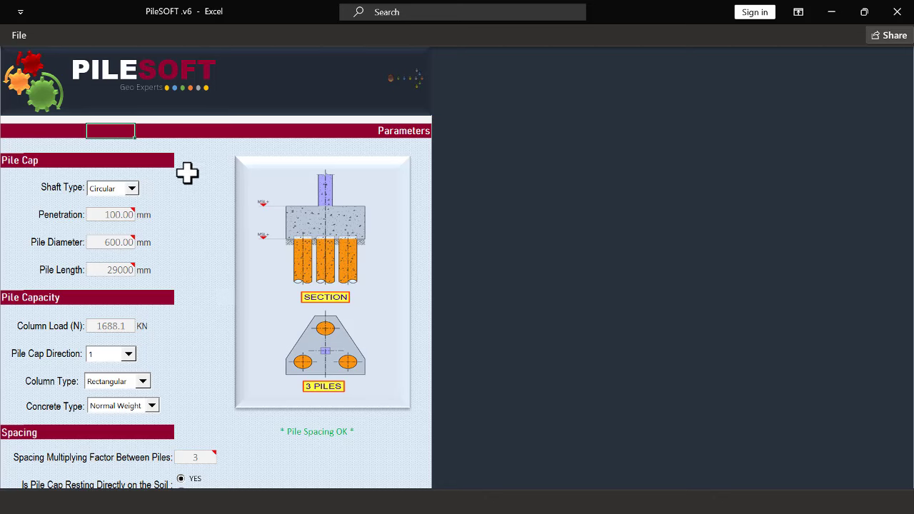
Scroll to Material Selection and print the pile cap sheet to PDF
scroll(259, 200, "down", 6)
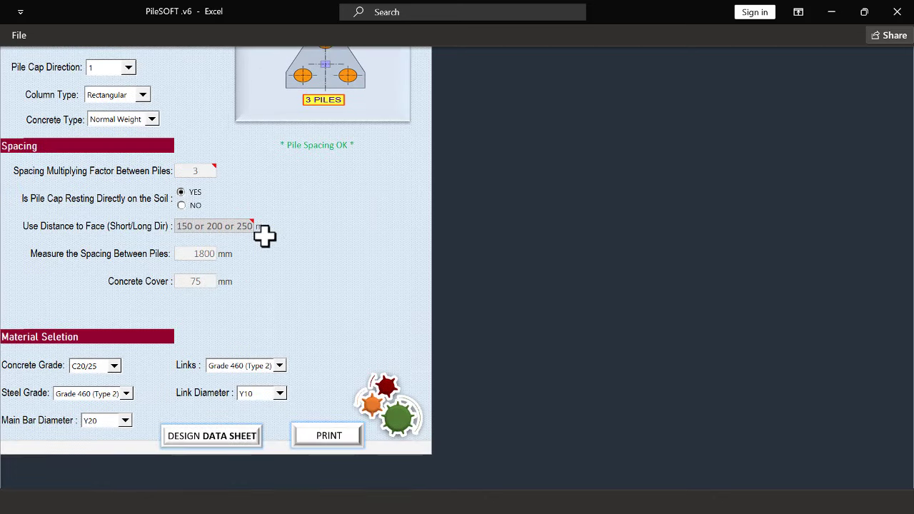
scroll(293, 314, "down", 2)
left_click(321, 361)
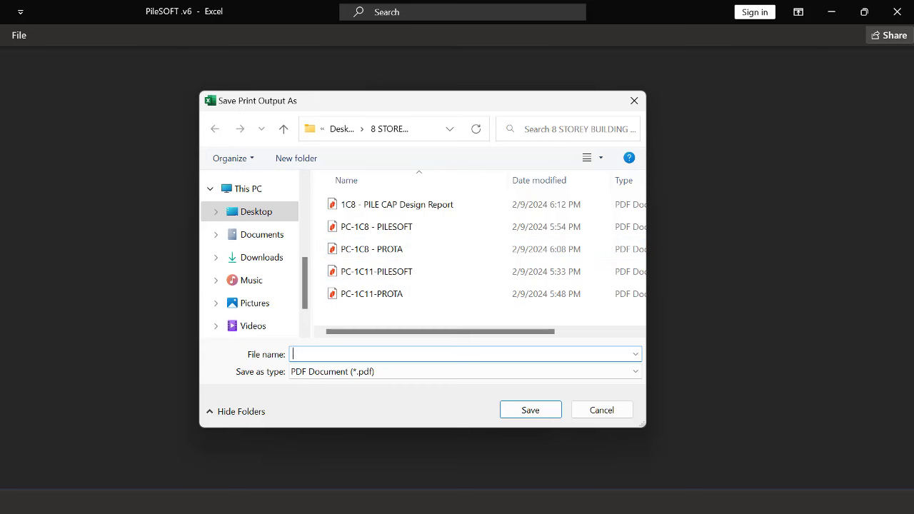
Bring up the 1C8 PILE CAP Design Report in Nitro, review it, and minimize it
key("super")
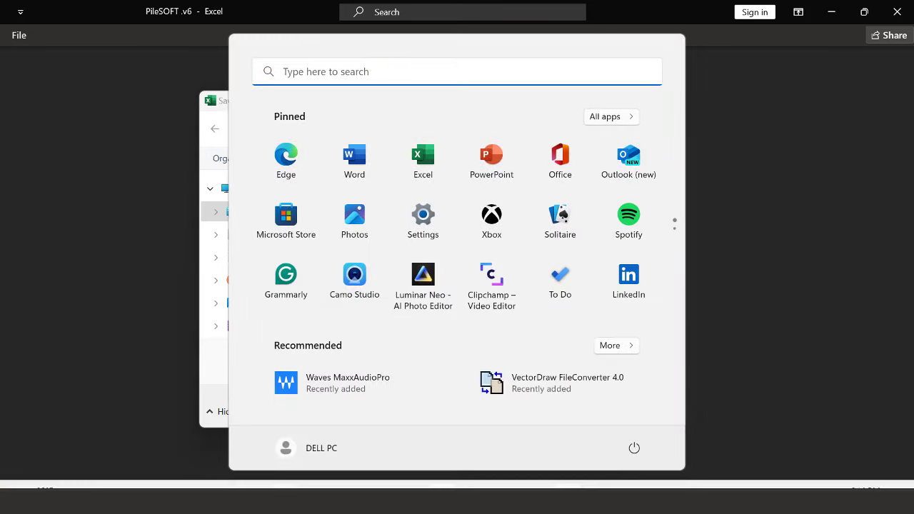
left_click(590, 454)
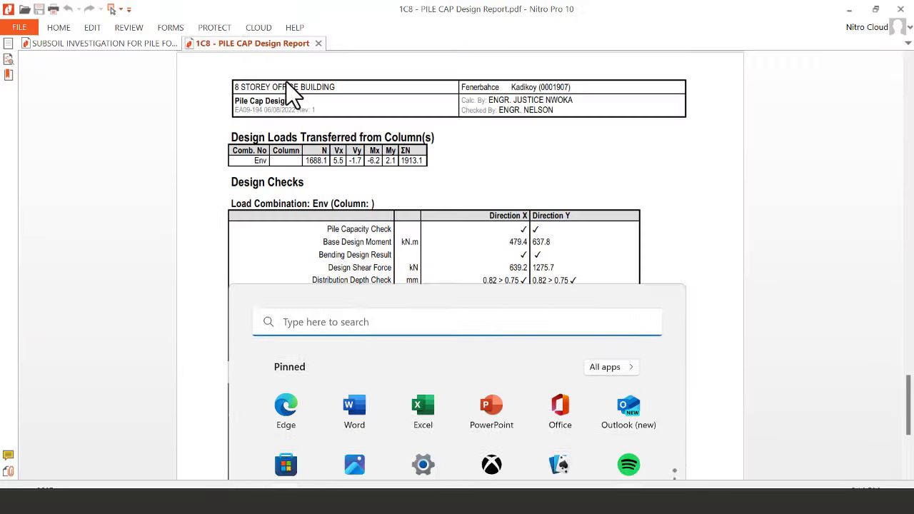
scroll(389, 235, "up", 10)
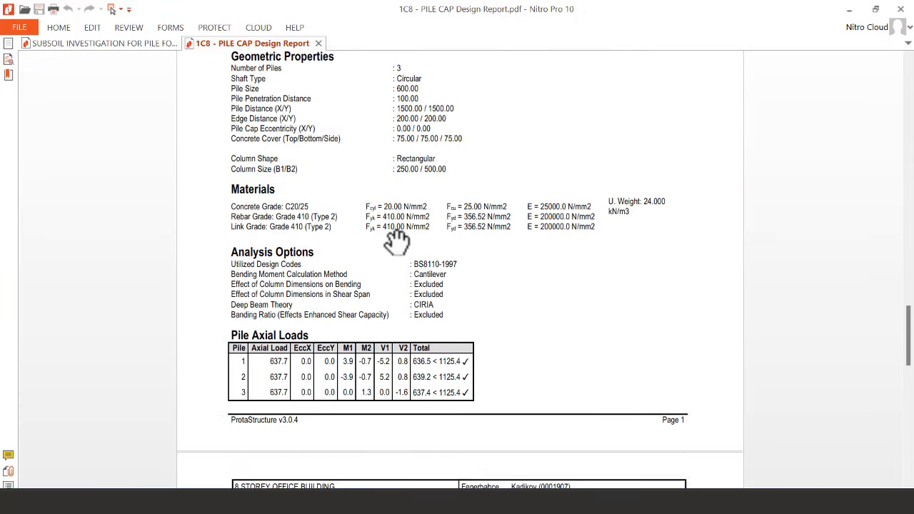
scroll(400, 244, "up", 10)
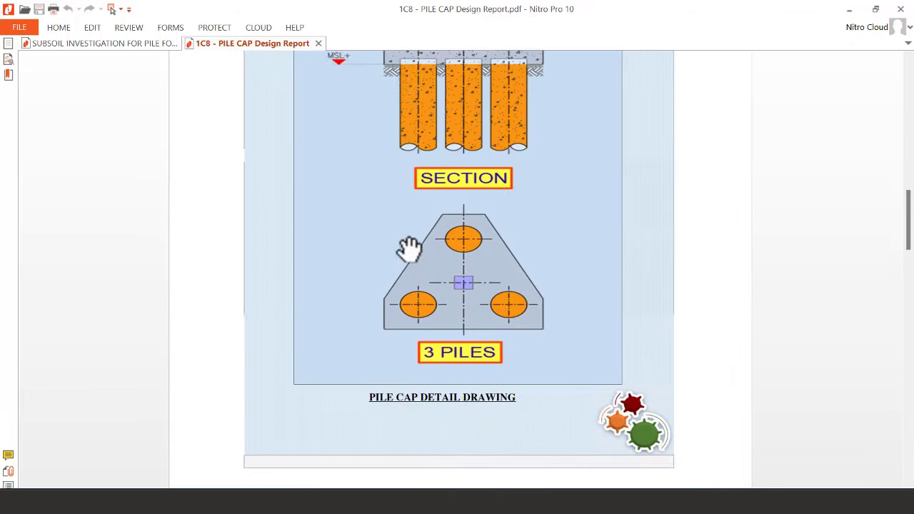
scroll(413, 250, "up", 10)
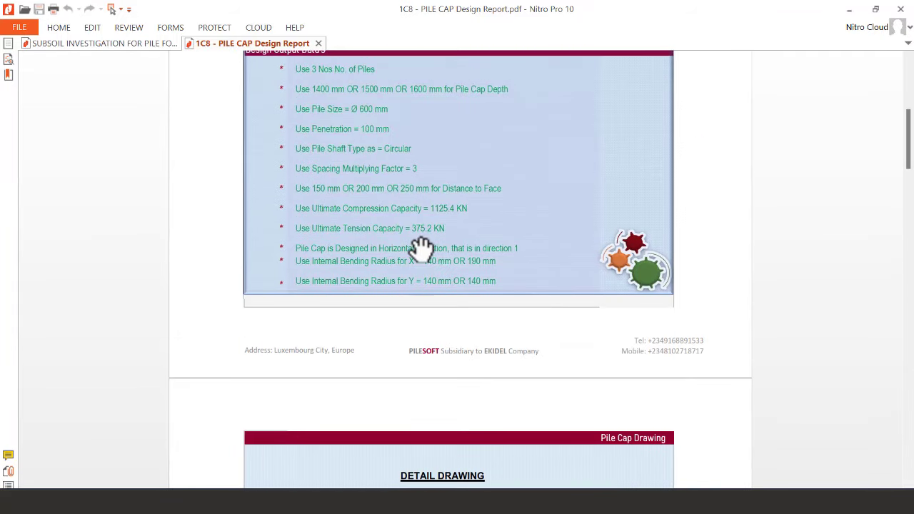
scroll(451, 176, "down", 5)
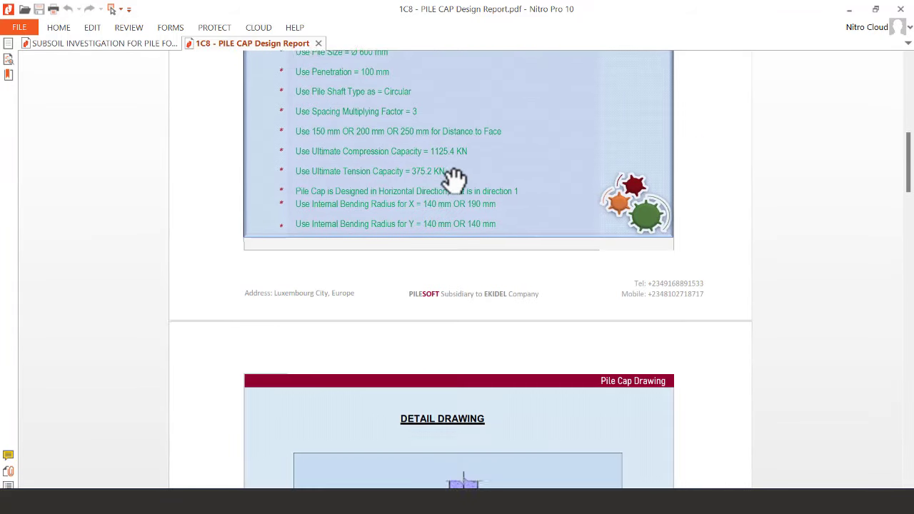
scroll(460, 205, "down", 3)
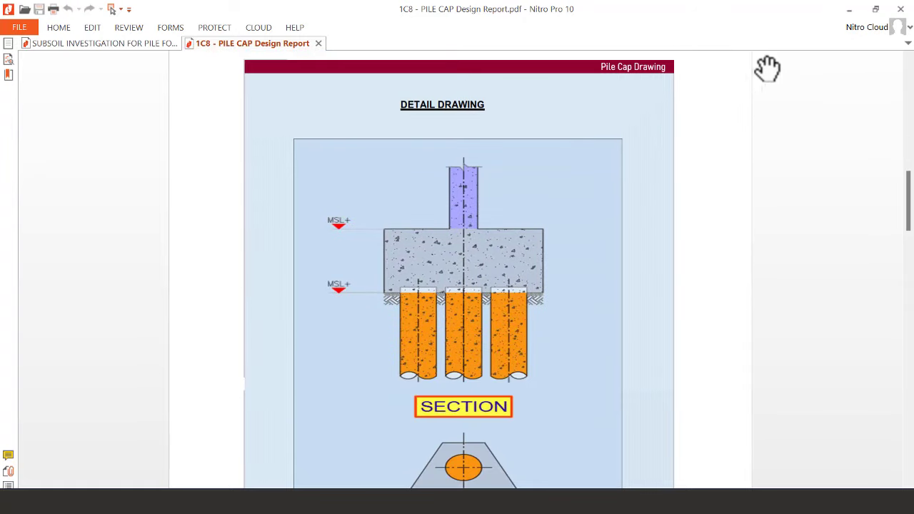
left_click(848, 9)
Cancel the pending save and print the input sheet to PDF as 'INPUT SHEET FOR 1C8 PILE CAP'
left_click(594, 410)
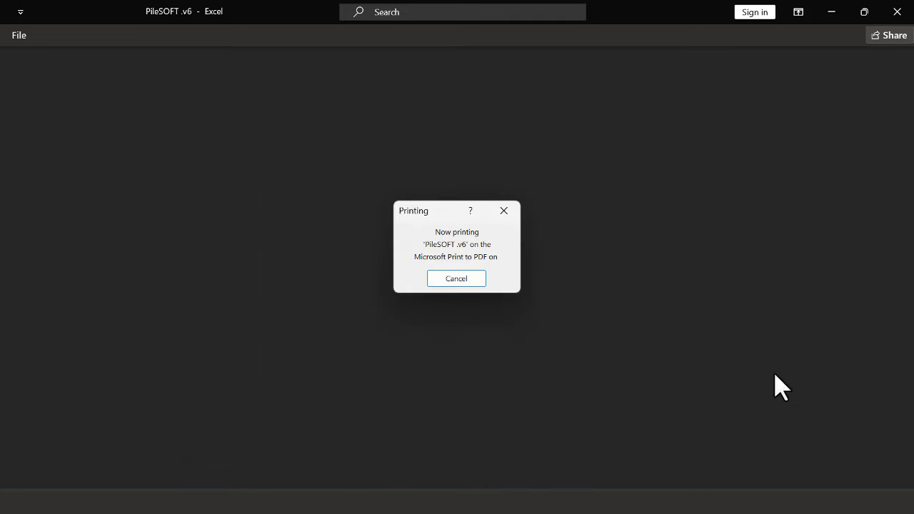
scroll(285, 322, "down", 5)
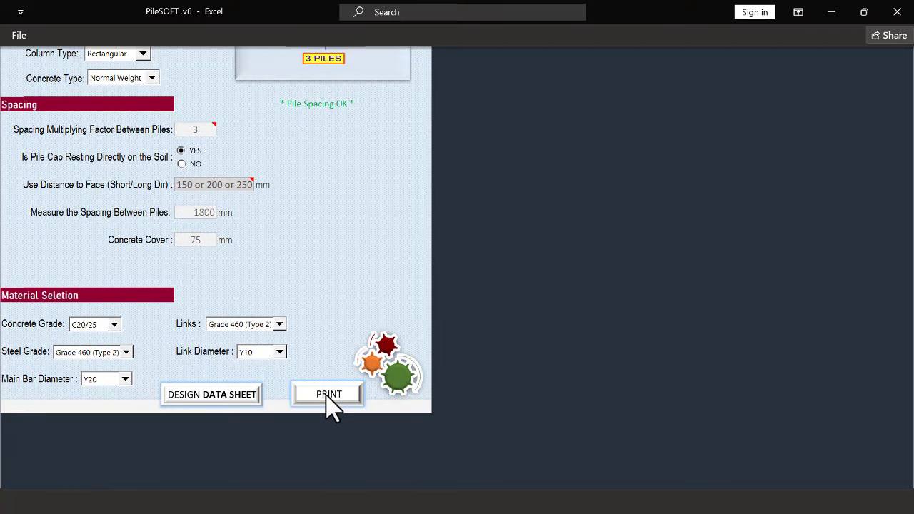
left_click(327, 396)
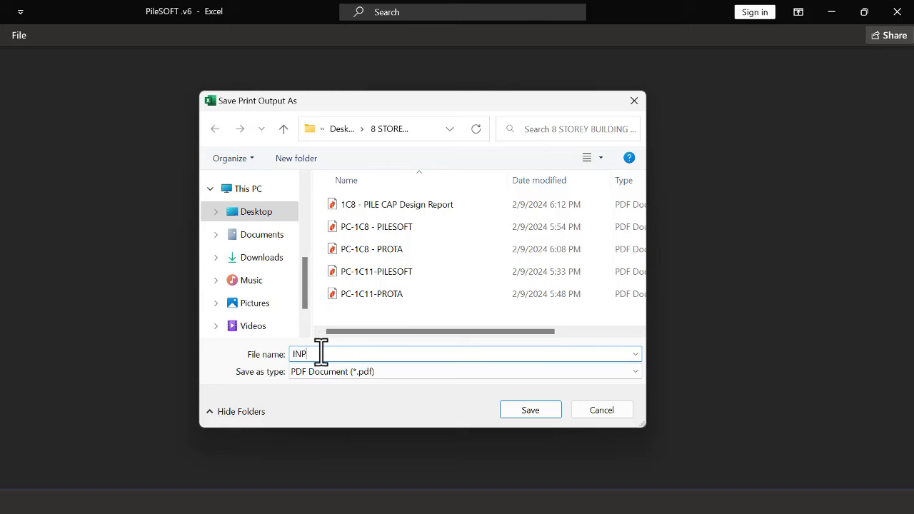
type("UT SHEET FOR 1C8")
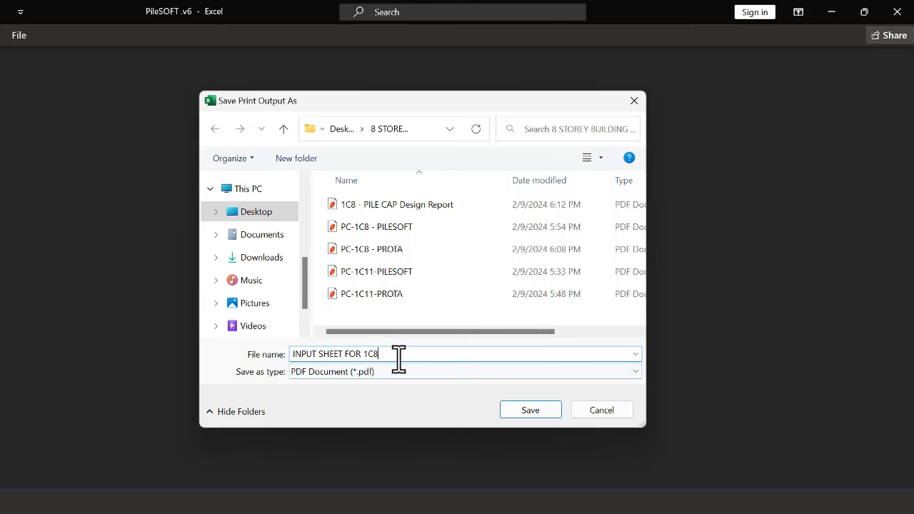
type("P")
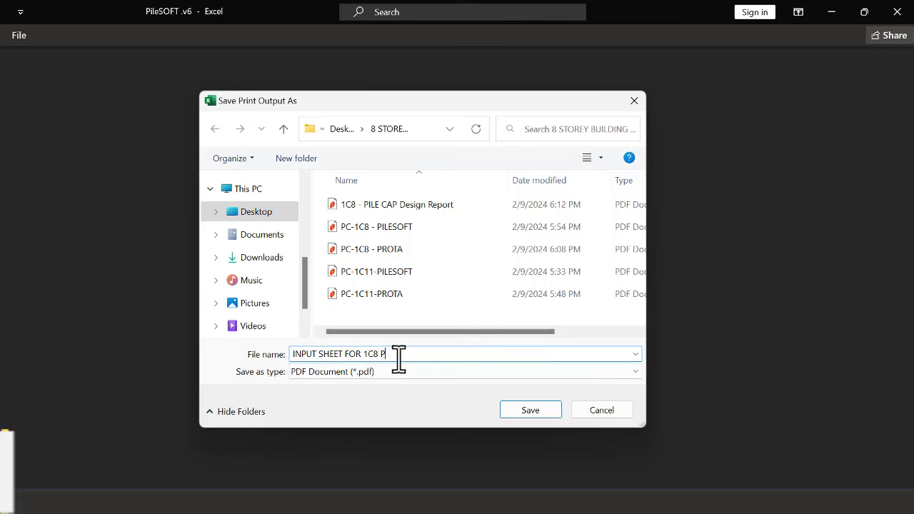
type("ILE")
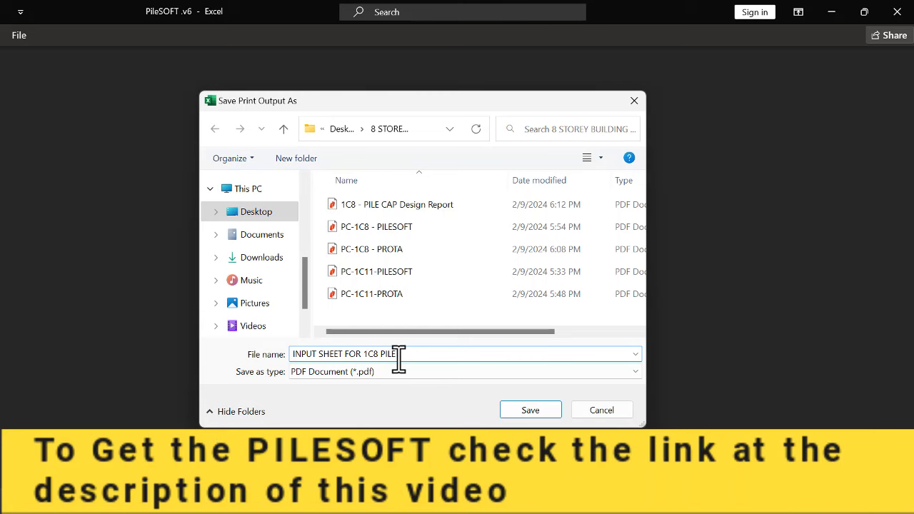
type(" CAP")
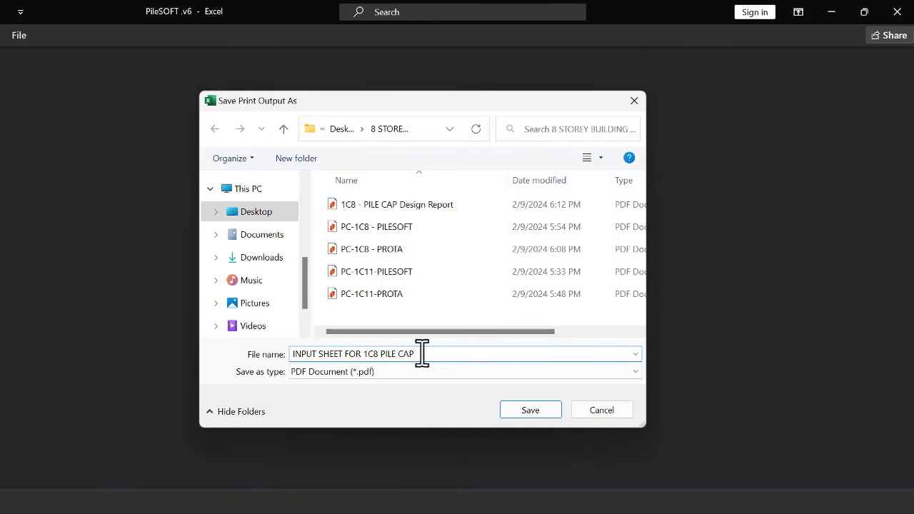
left_click(526, 411)
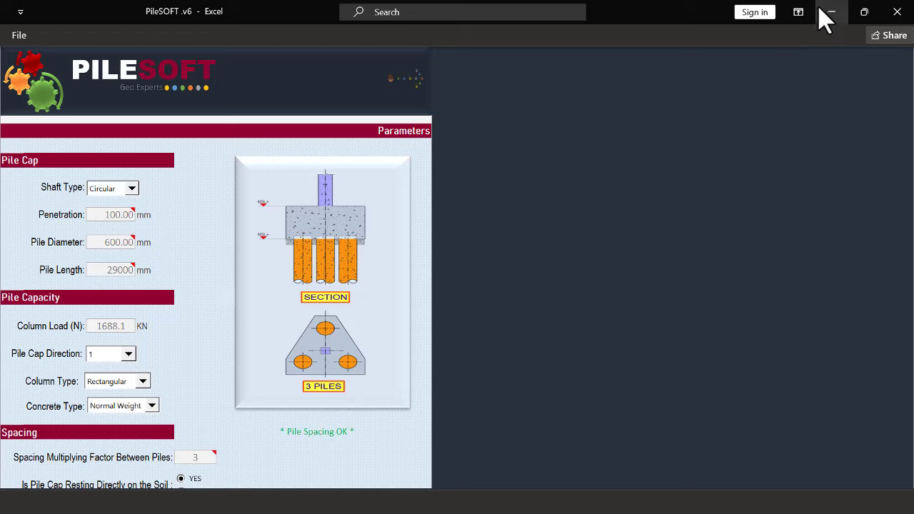
Open the 8 STOREY BUILDING PILE FOUNDATION DESIGN folder maximized and select the 1C8 input sheet
left_click(822, 12)
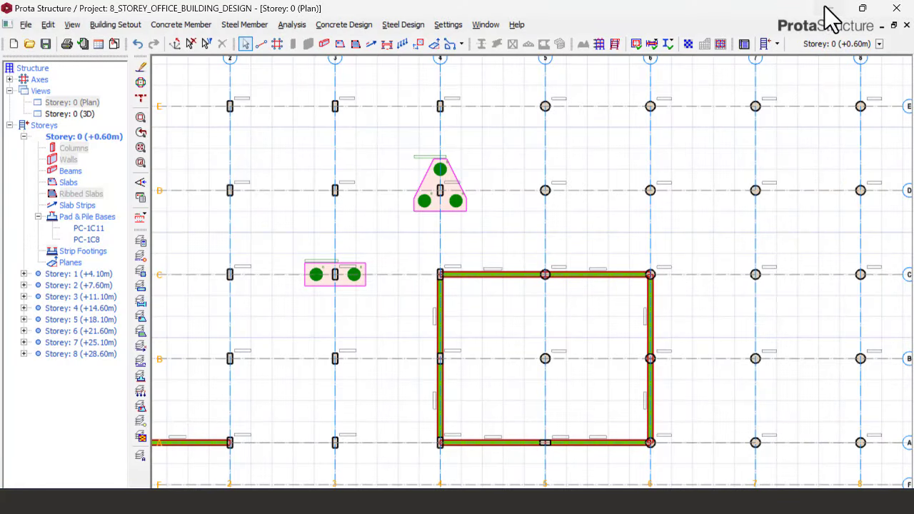
left_click(829, 10)
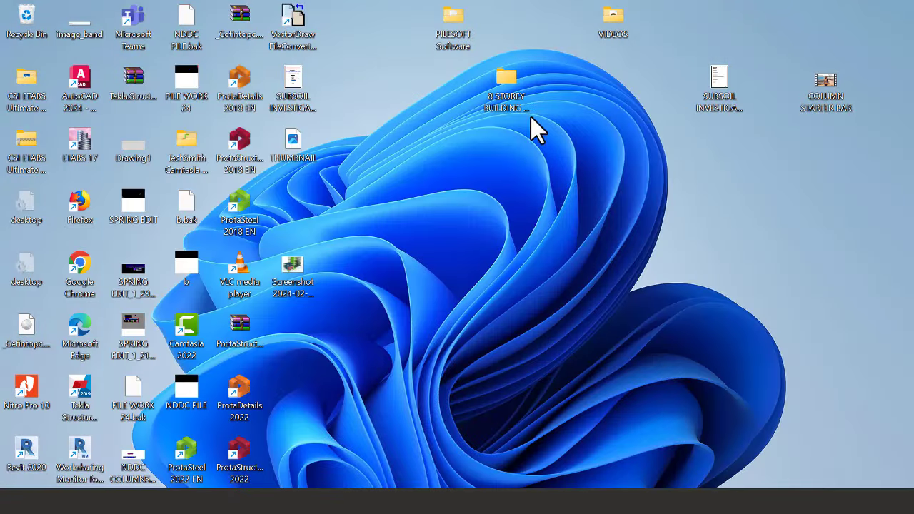
left_click(503, 85)
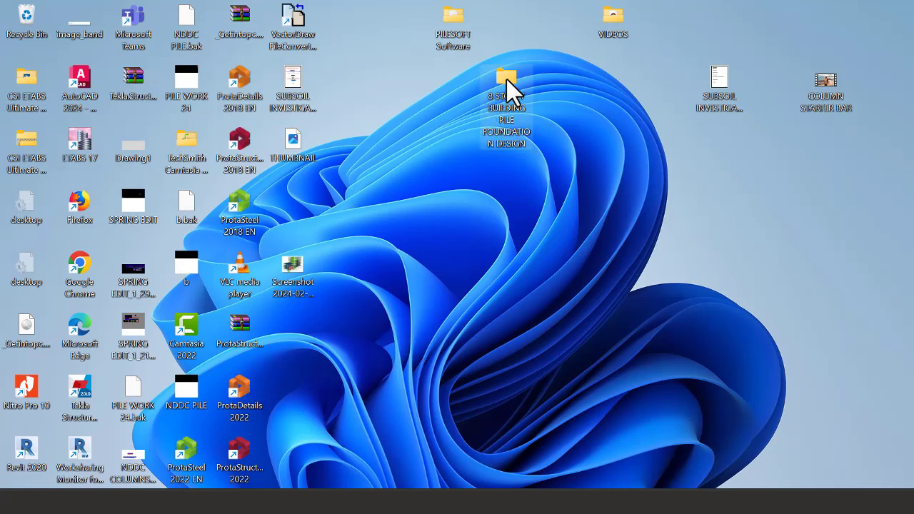
double_click(507, 85)
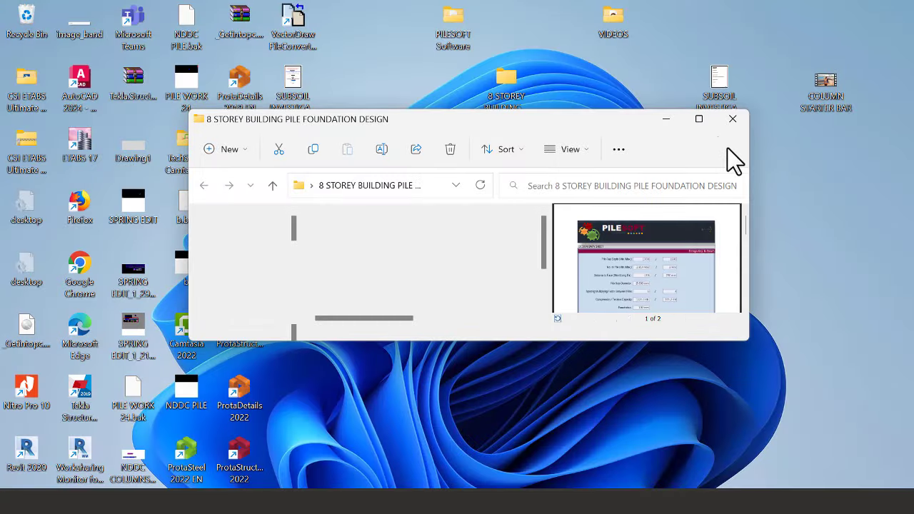
left_click(699, 117)
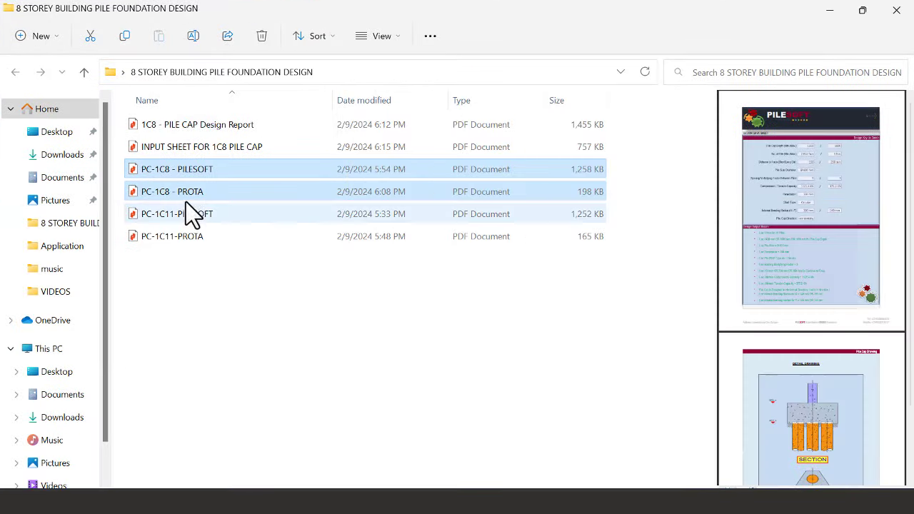
left_click(226, 146)
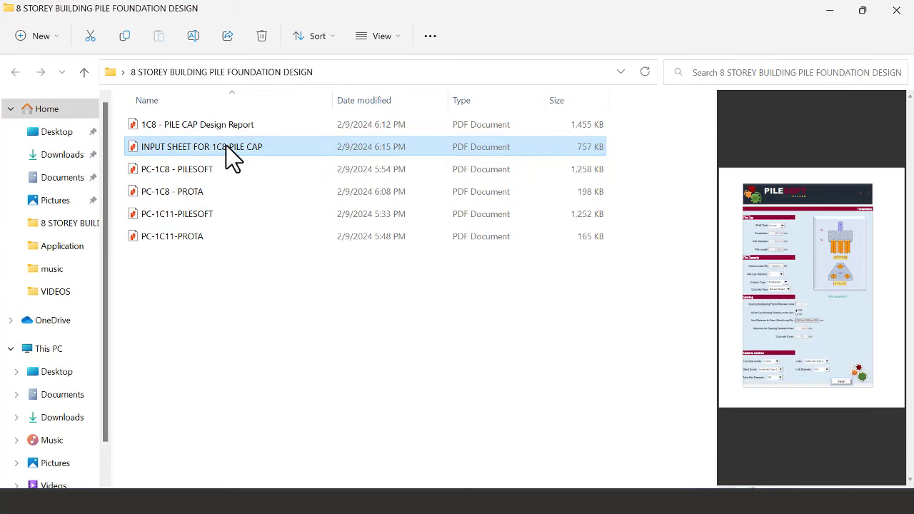
Open the INPUT SHEET FOR 1C8 PILE CAP PDF, review it, and minimize Nitro
double_click(226, 147)
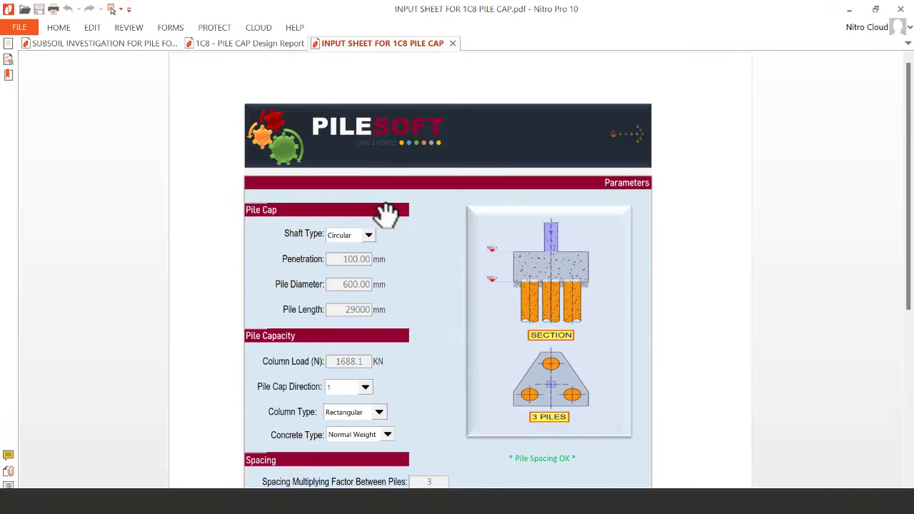
scroll(411, 227, "down", 1)
scroll(413, 230, "down", 5)
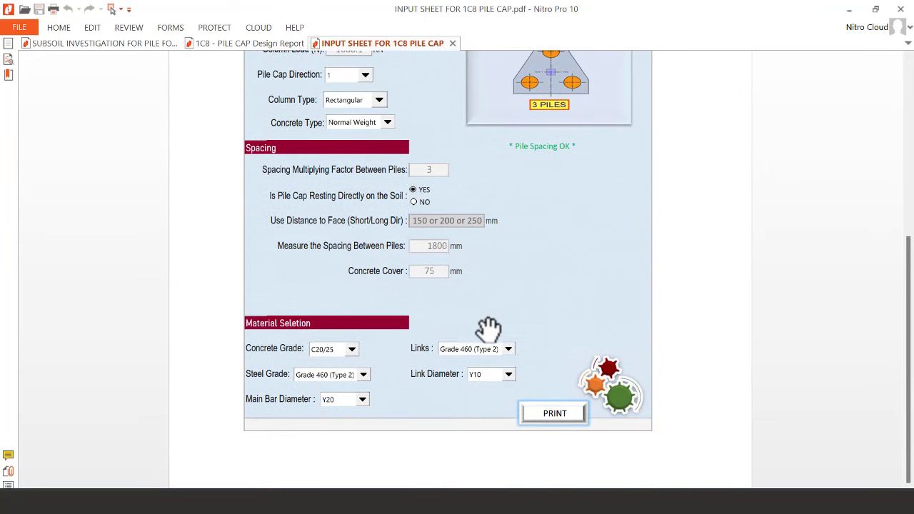
scroll(435, 224, "up", 5)
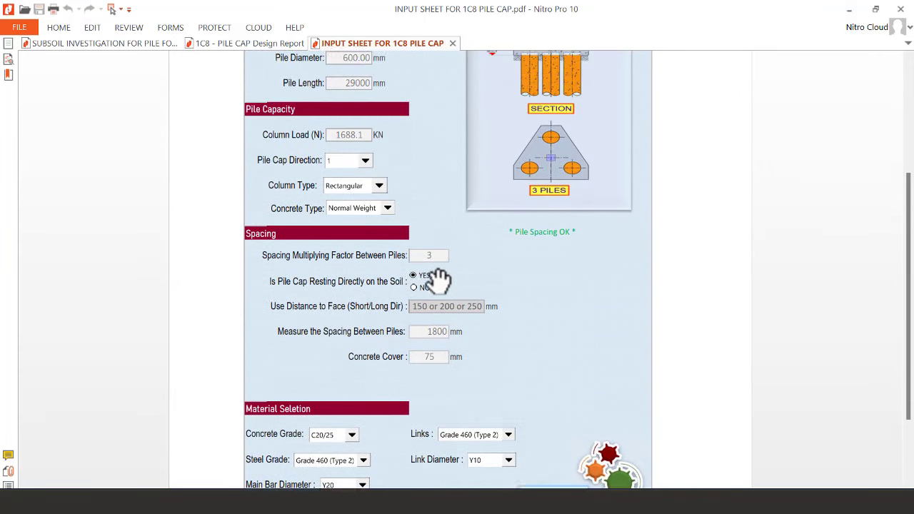
scroll(442, 247, "up", 2)
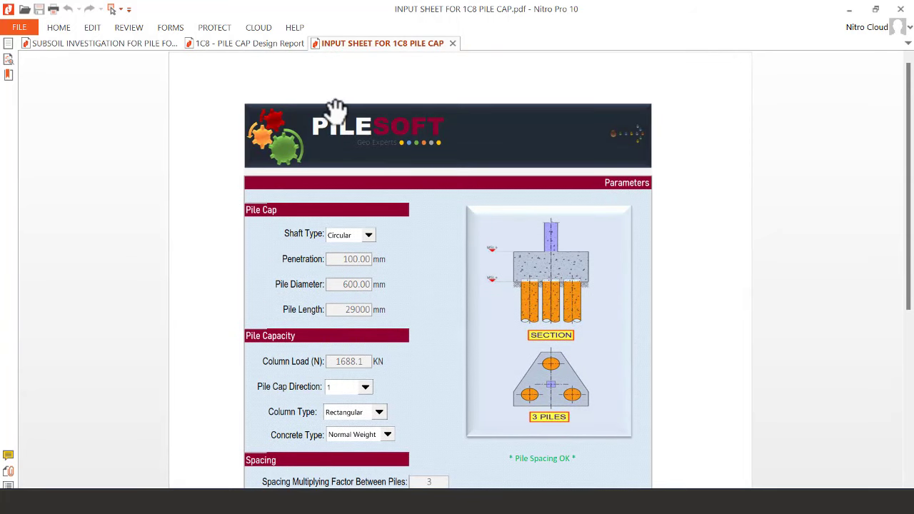
left_click(848, 9)
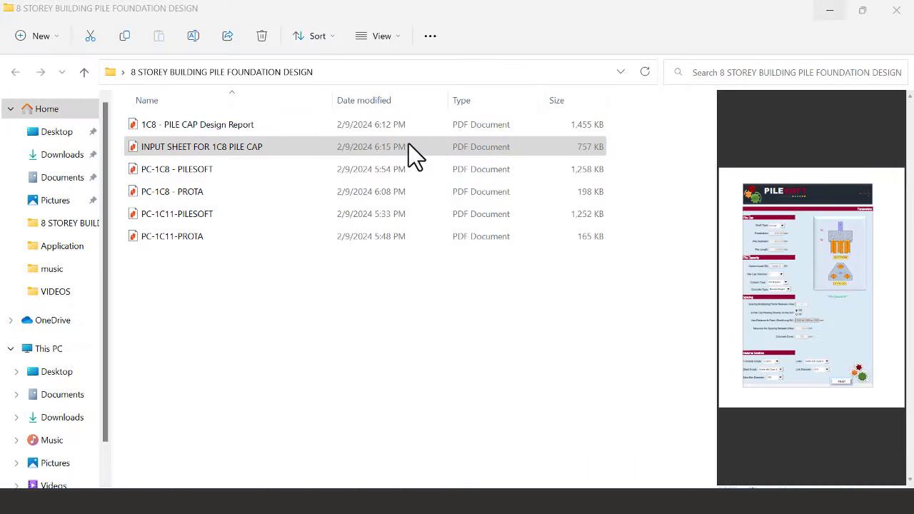
Open PC-1C8 - PILESOFT.pdf and scroll to its 3-pile cap drawing
left_click(198, 181)
left_click(201, 183)
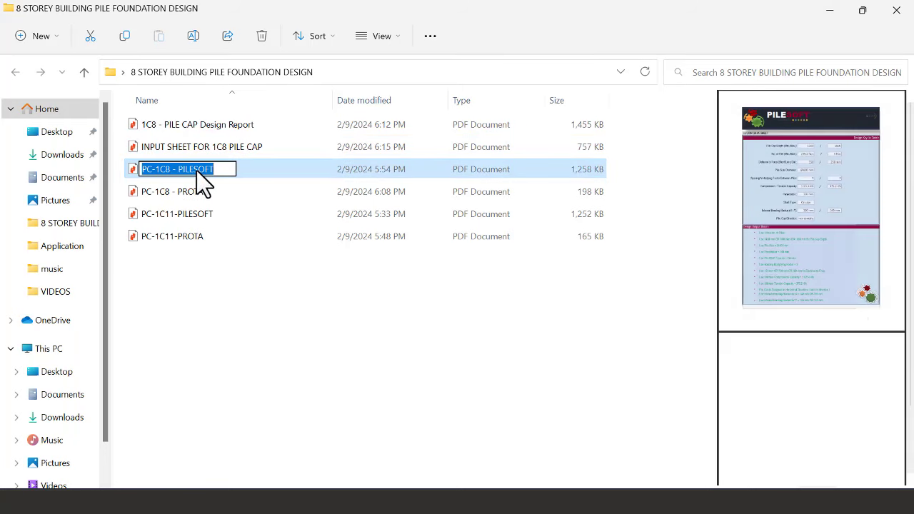
left_click(253, 172)
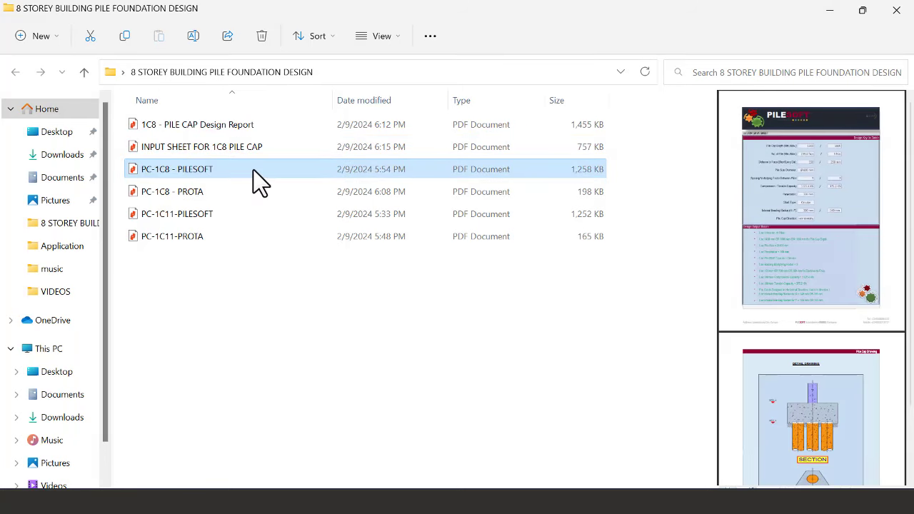
key("F2")
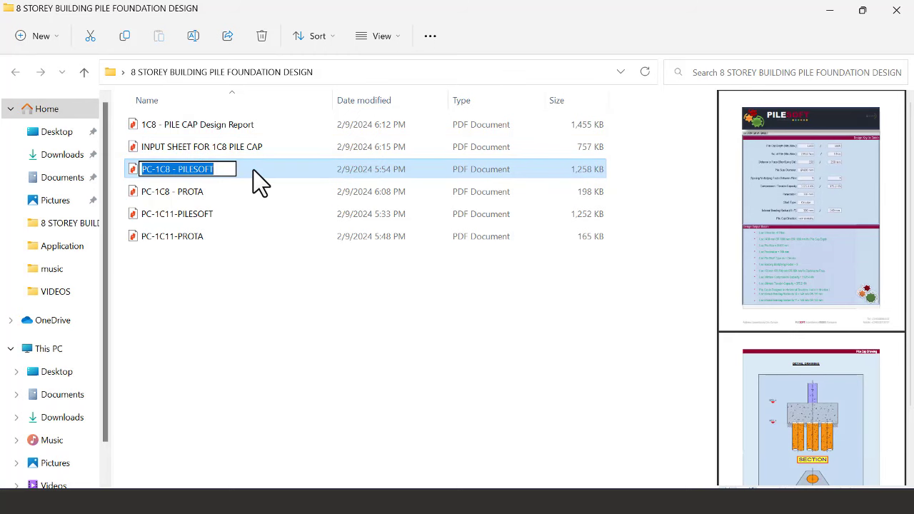
double_click(251, 169)
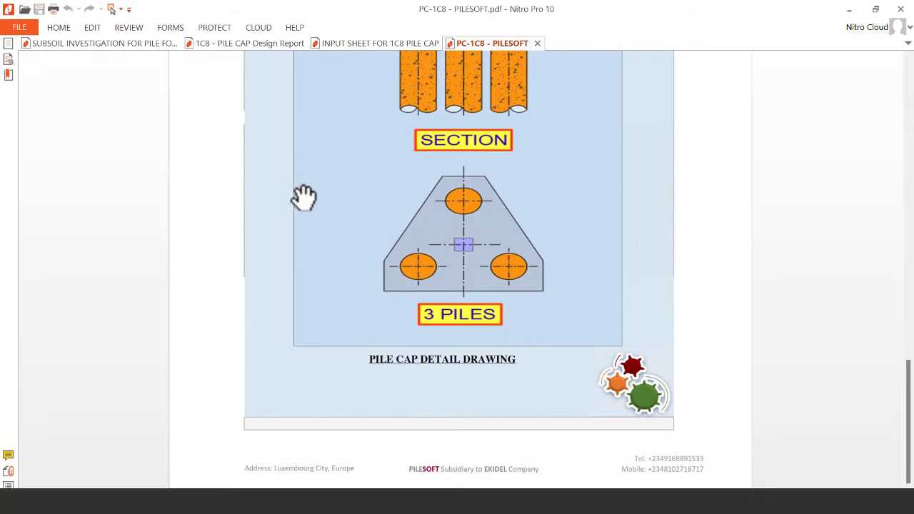
scroll(410, 300, "up", 10)
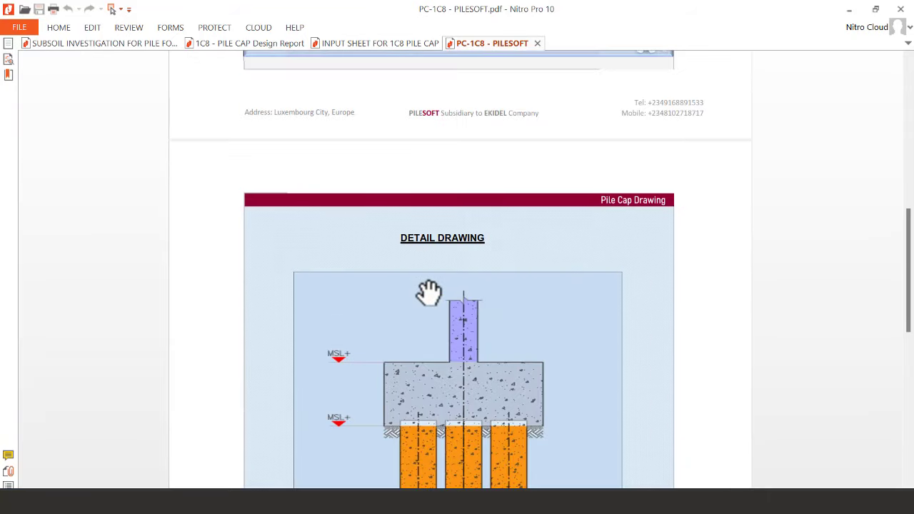
scroll(432, 292, "up", 5)
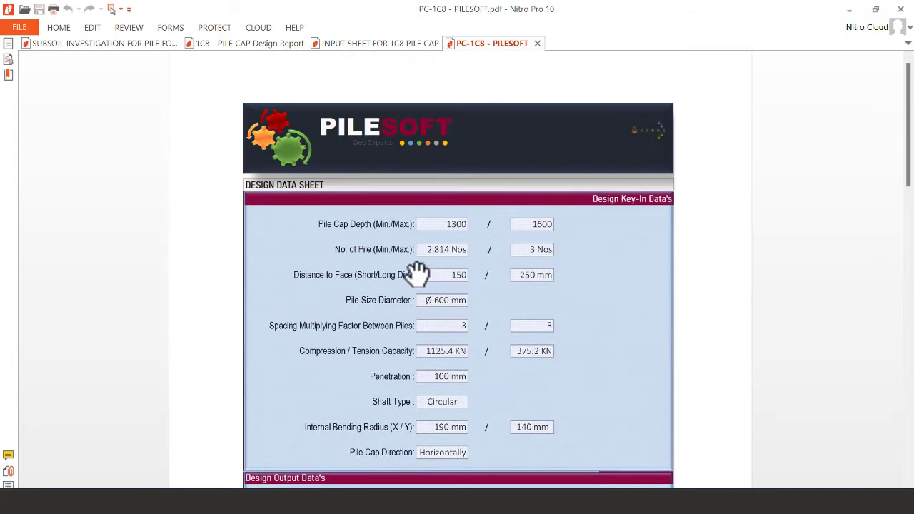
Minimize Nitro and scroll the PileSOFT Parameters sheet down to the DESIGN DATA SHEET button
left_click(846, 10)
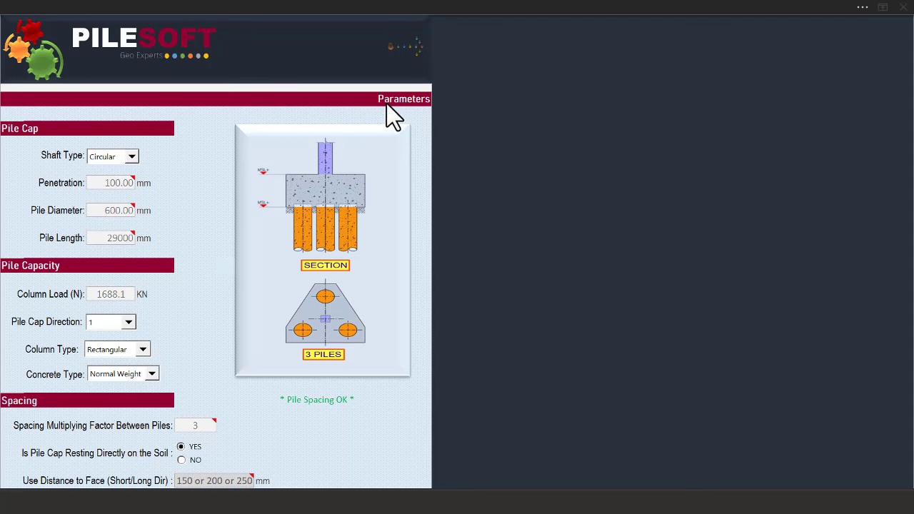
scroll(280, 218, "down", 1)
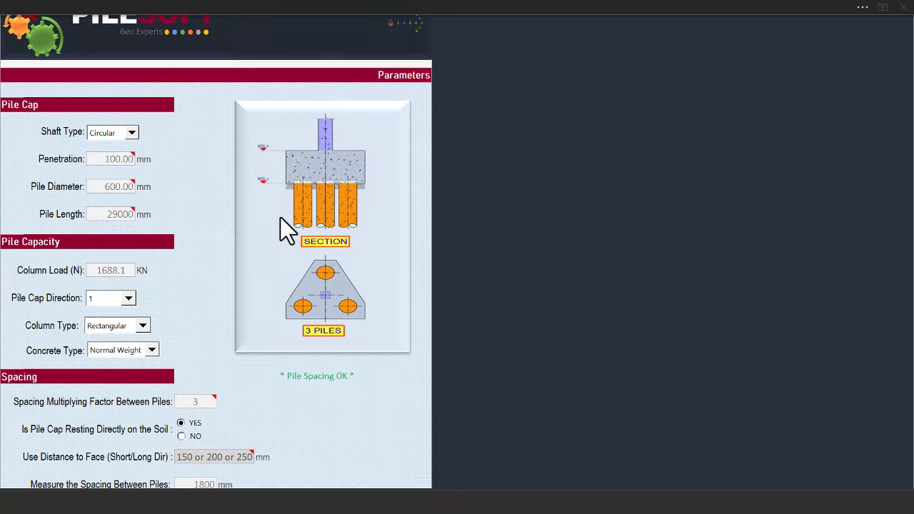
scroll(280, 218, "down", 5)
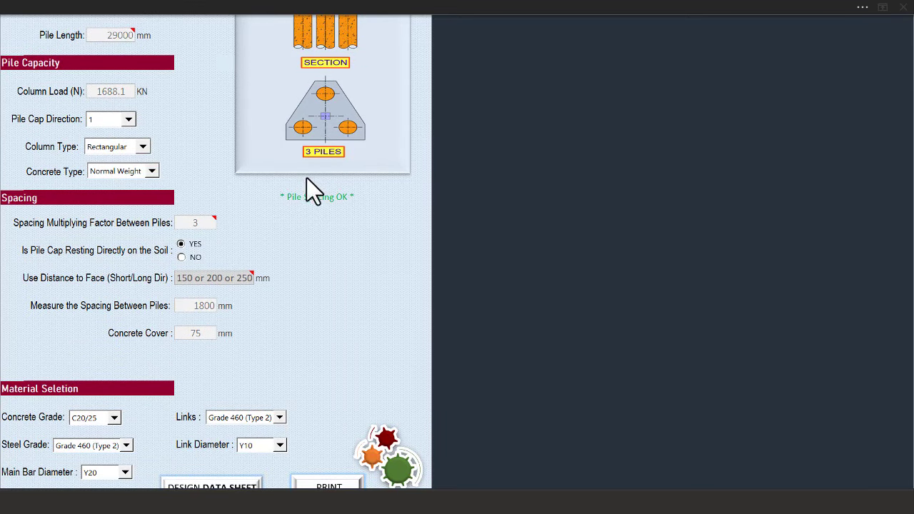
scroll(257, 178, "up", 4)
scroll(286, 169, "up", 3)
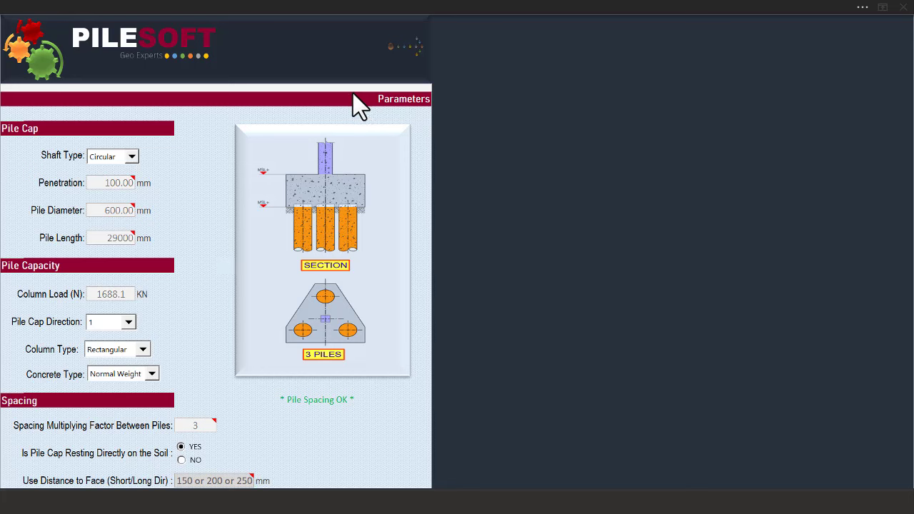
scroll(314, 200, "down", 5)
scroll(265, 243, "down", 1)
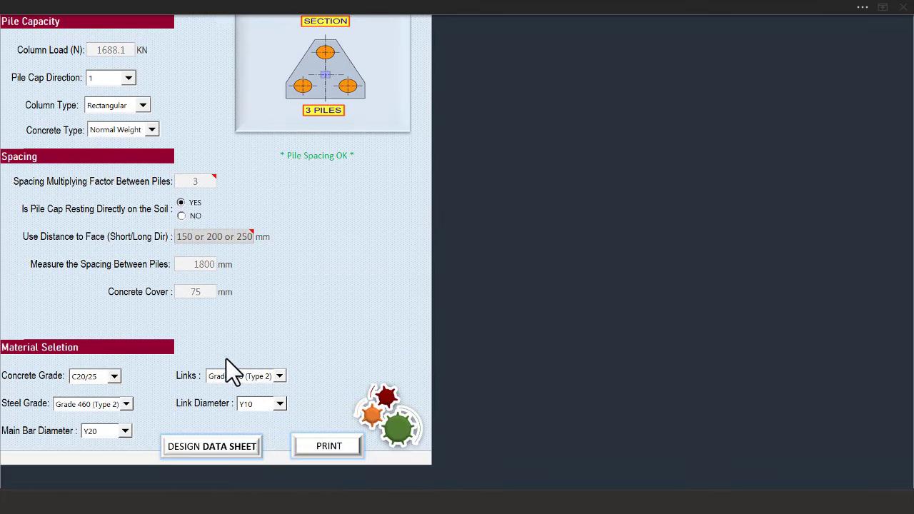
left_click(214, 450)
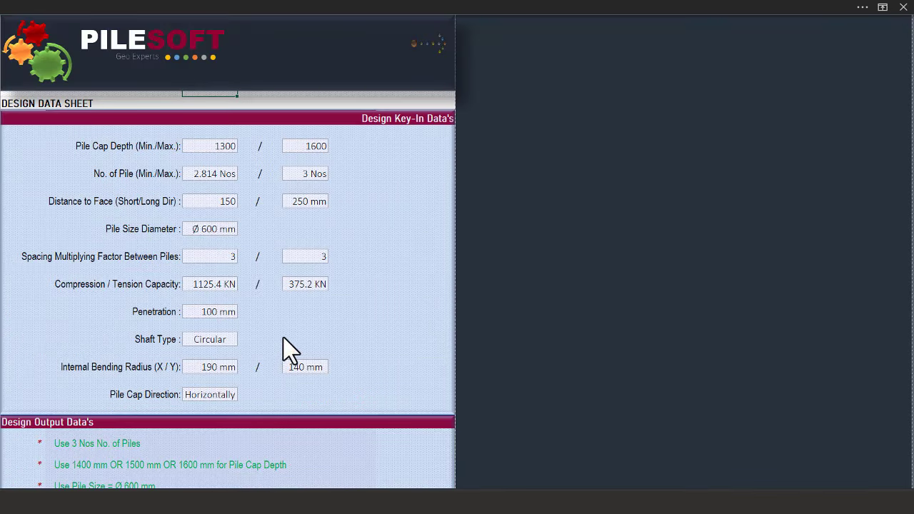
scroll(259, 223, "down", 5)
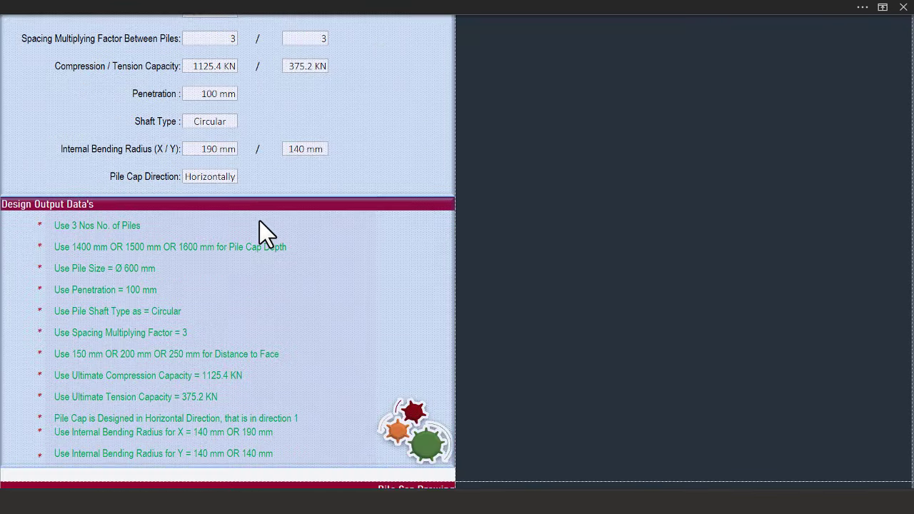
scroll(255, 222, "down", 8)
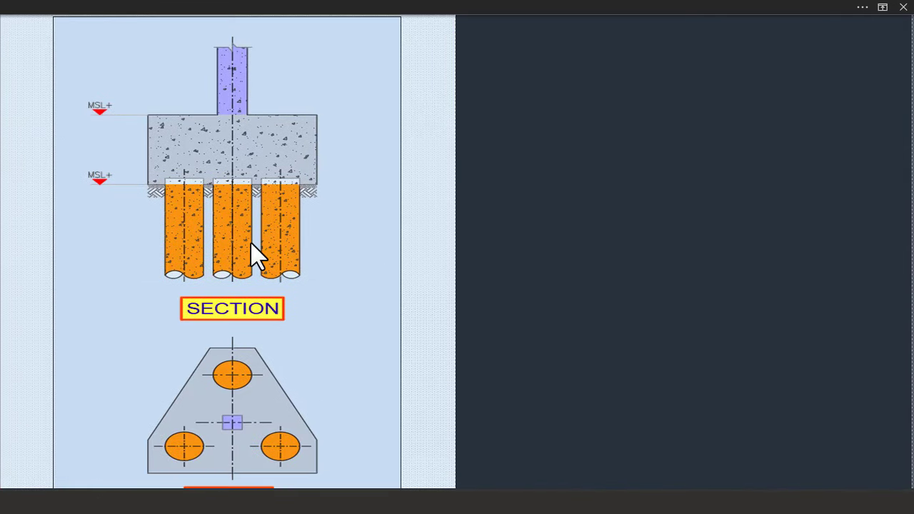
scroll(251, 245, "down", 3)
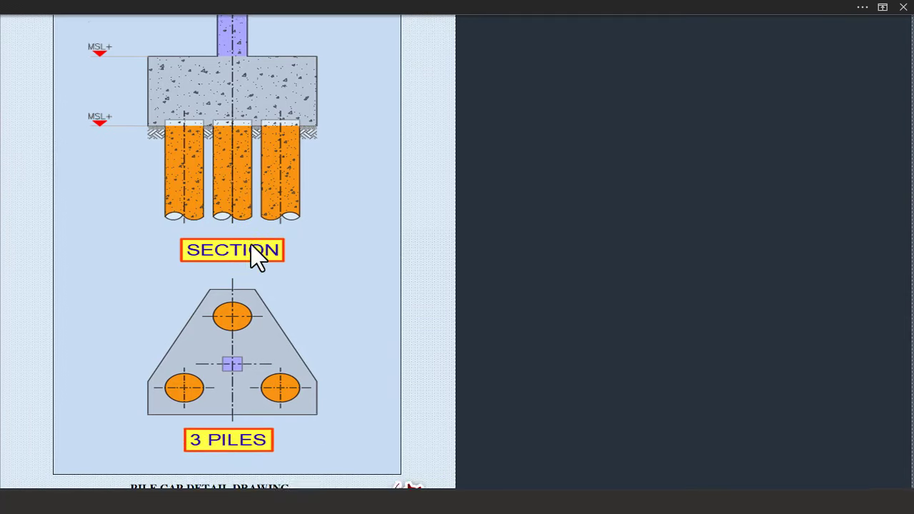
left_click(73, 428)
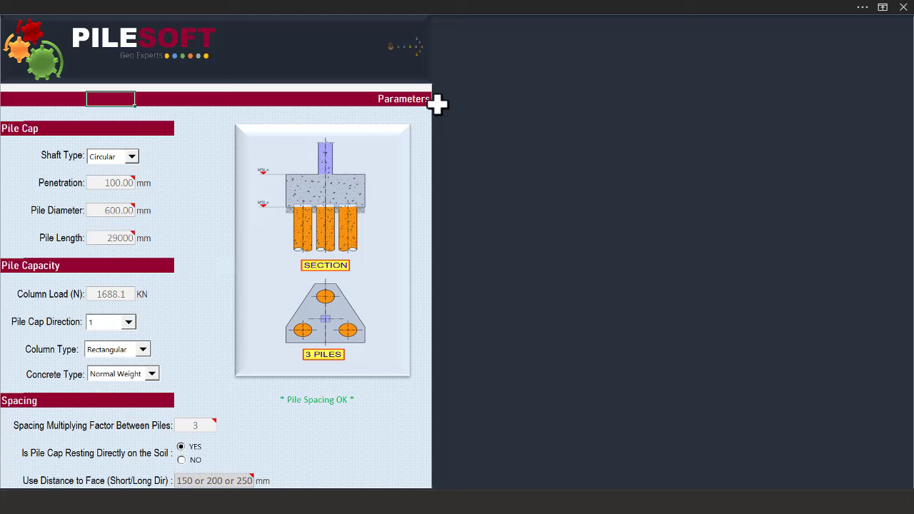
left_click(111, 183)
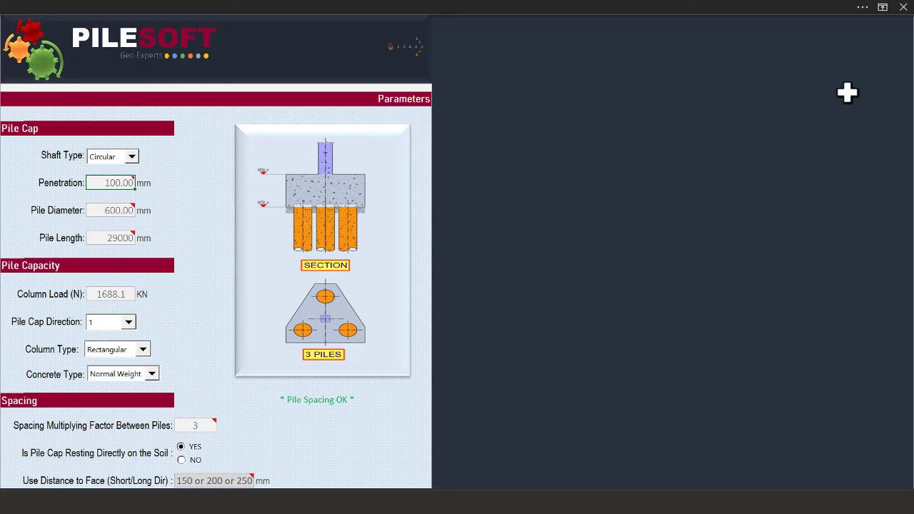
Bring ProtaStructure forward and orbit the Storey 0 model in 3D view
key("super")
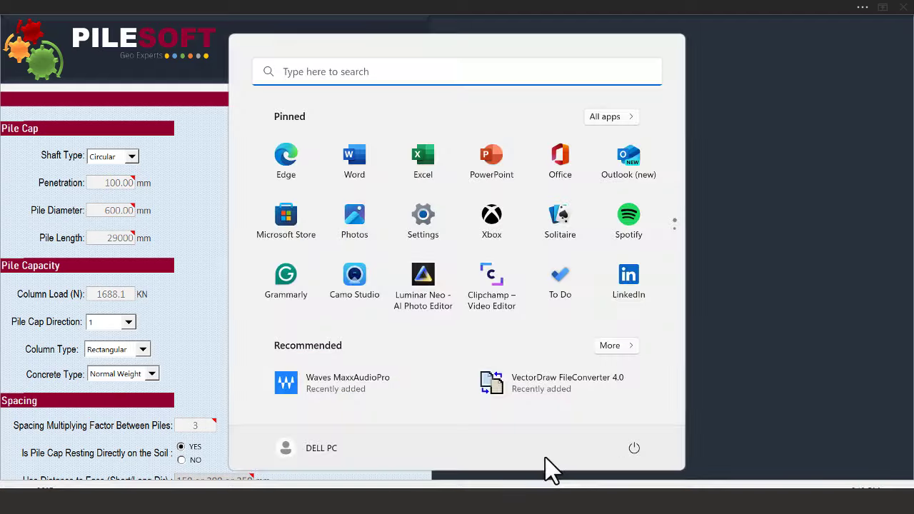
left_click(211, 194)
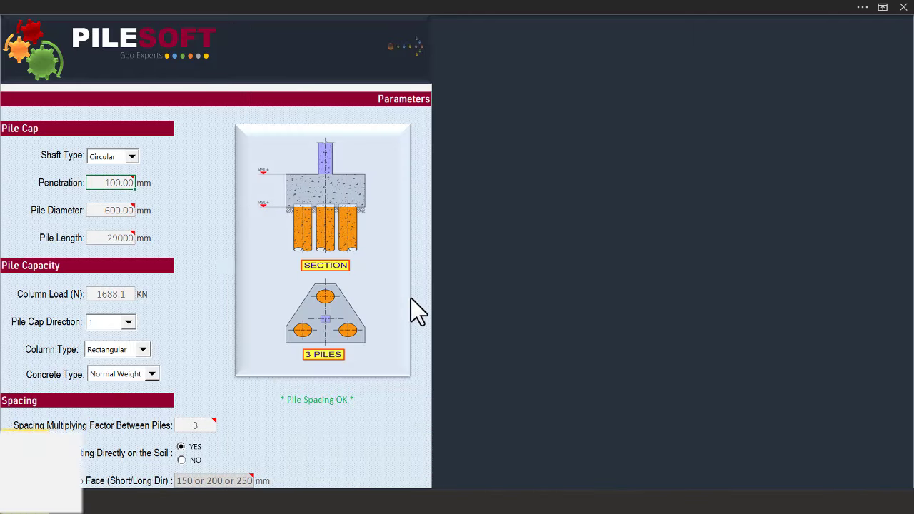
key("super")
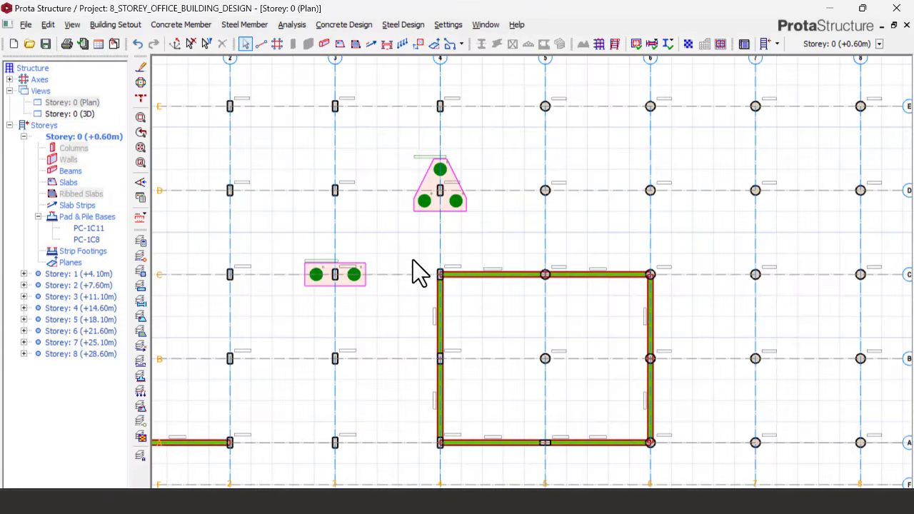
scroll(418, 271, "down", 3)
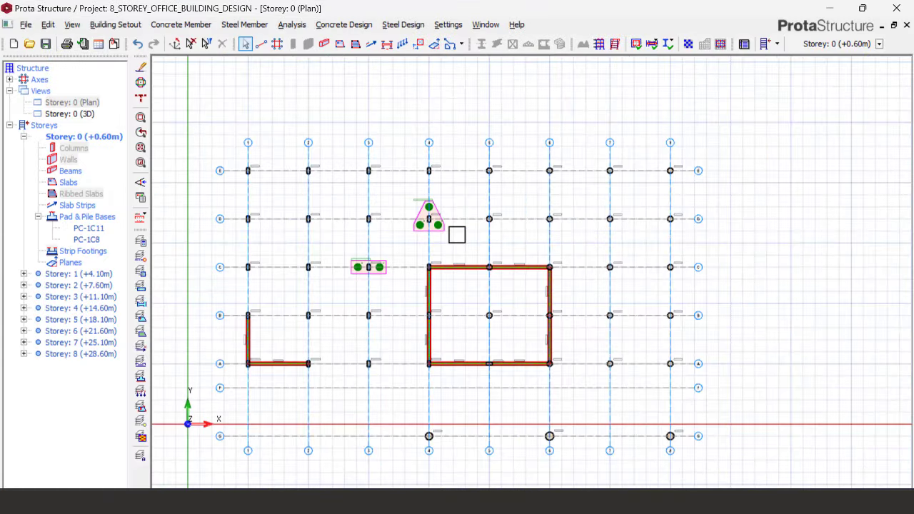
scroll(420, 239, "up", 3)
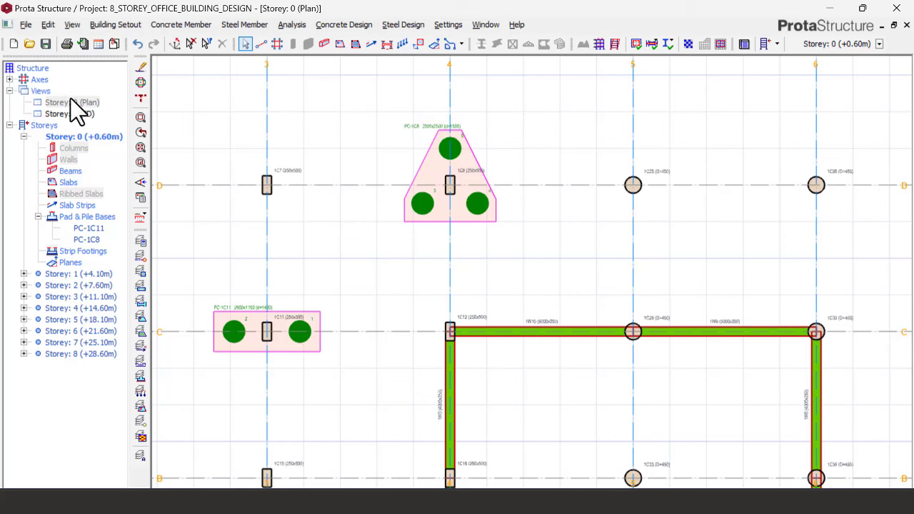
double_click(77, 114)
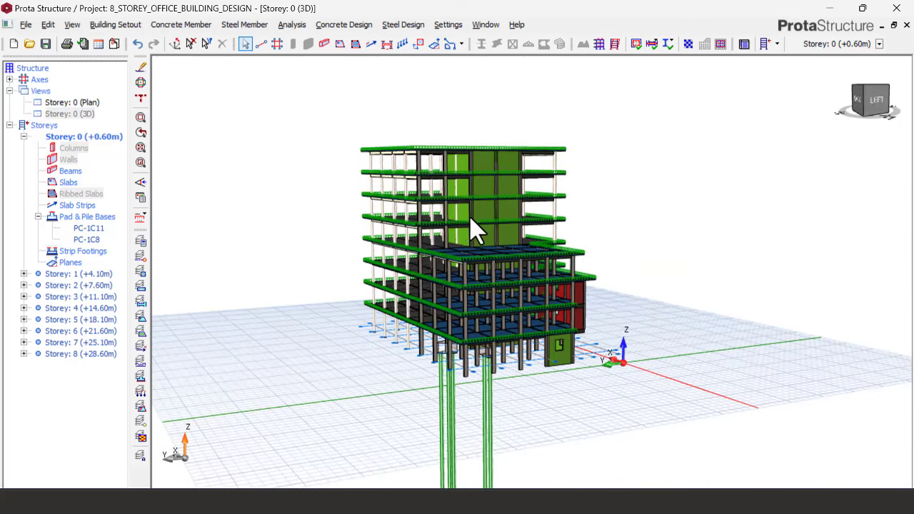
mouse_move(450, 374)
middle_mouse_down()
mouse_move(441, 371)
mouse_move(465, 377)
mouse_move(463, 363)
middle_mouse_up()
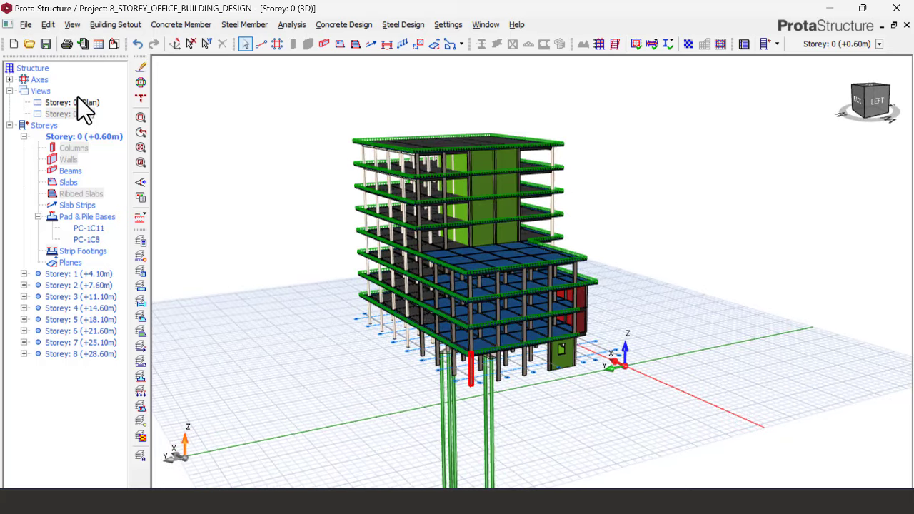
Return to the Storey 0 plan and zoom to pile caps PC-1C8 and PC-1C11
left_click(77, 103)
double_click(76, 104)
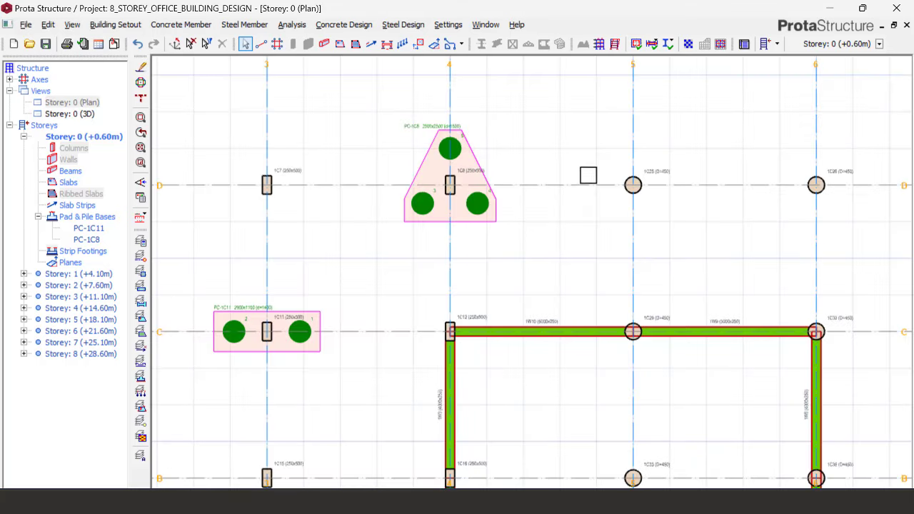
scroll(485, 208, "down", 2)
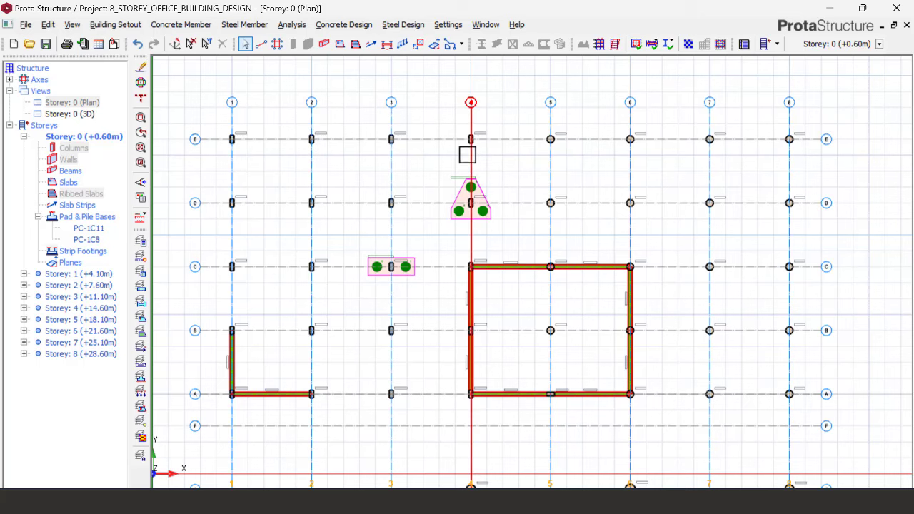
scroll(404, 152, "up", 1)
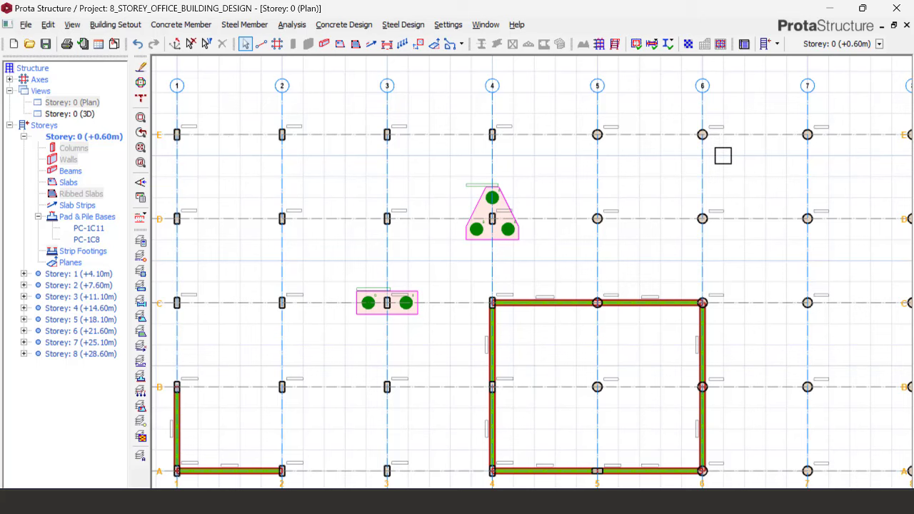
scroll(546, 153, "down", 2)
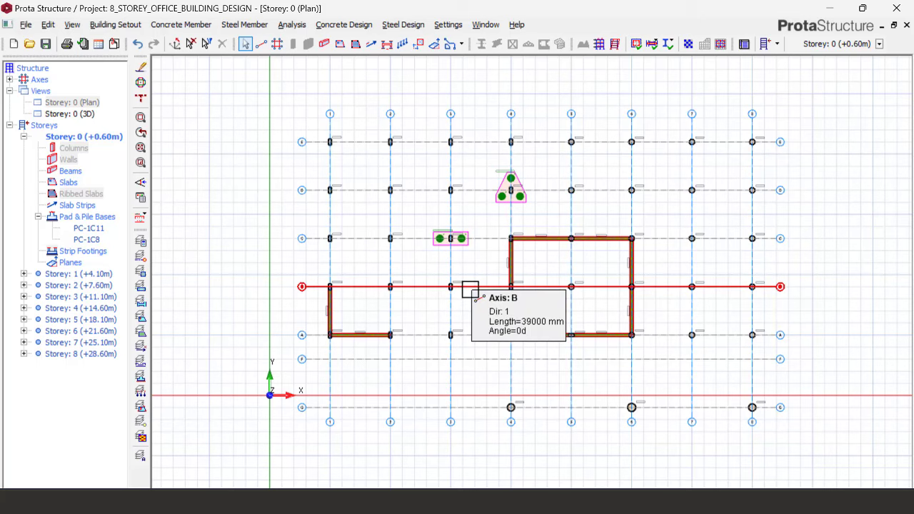
scroll(511, 193, "up", 5)
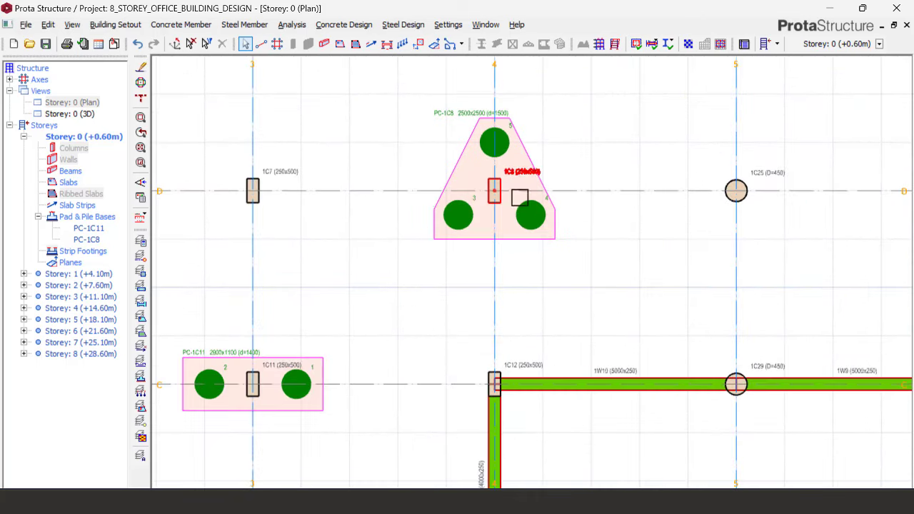
key("super")
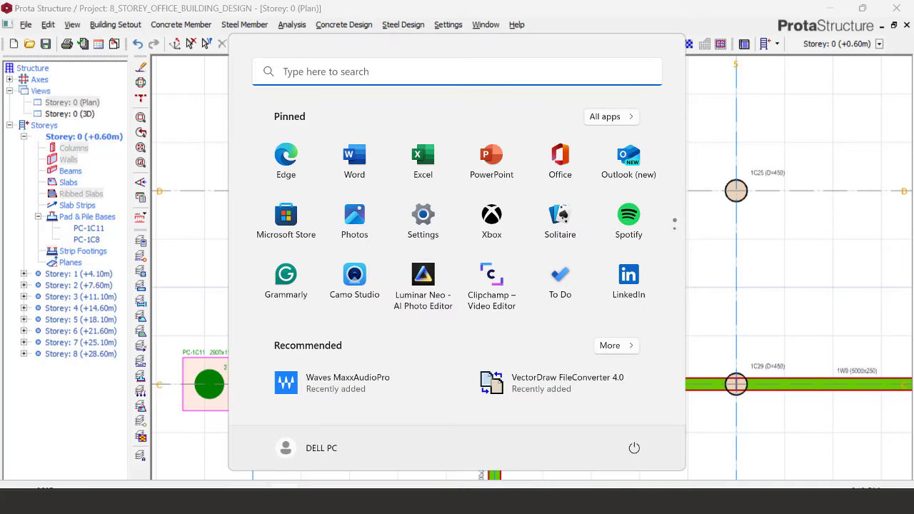
Review the PC-1C8 PILESOFT data sheet in Nitro, then zoom ProtaStructure's plan to column 1C26
left_click(626, 468)
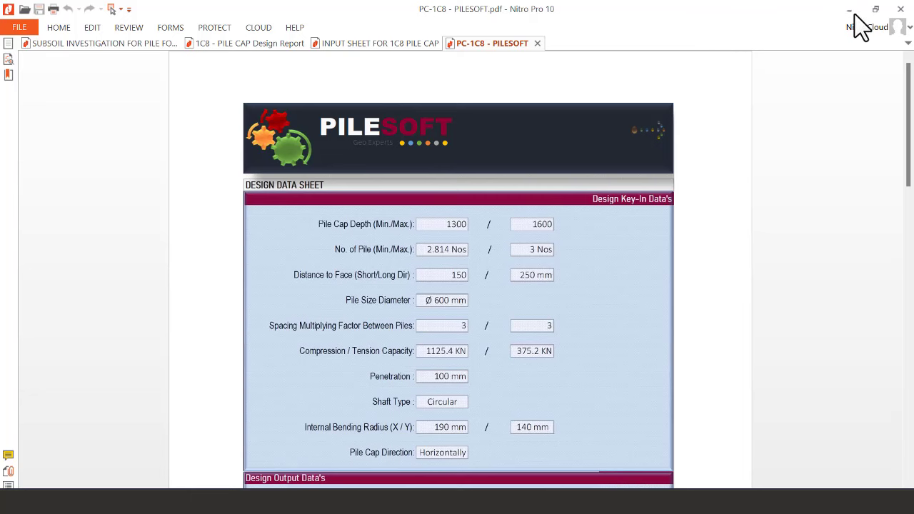
key("super")
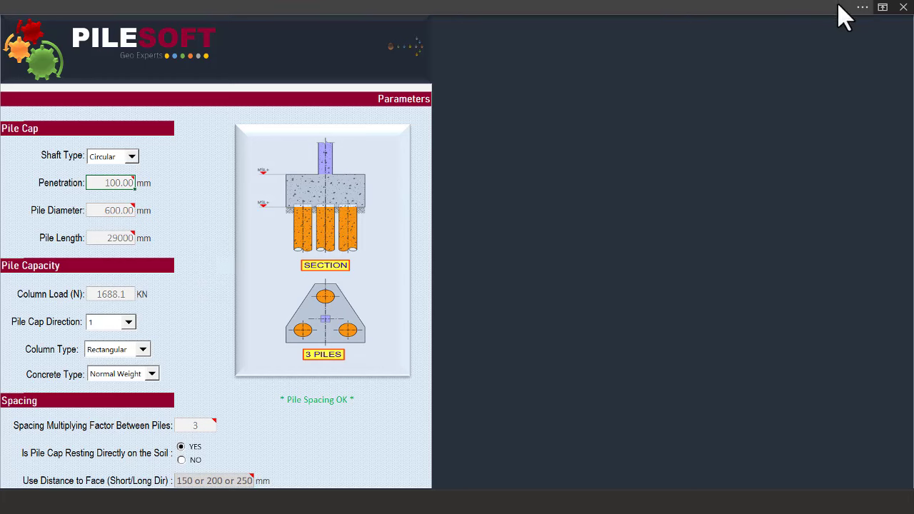
key("super")
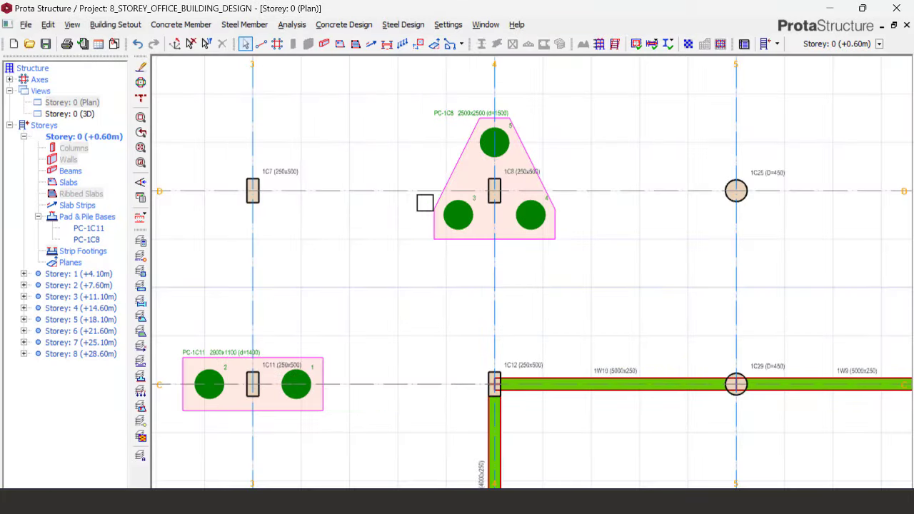
scroll(498, 241, "down", 3)
scroll(498, 242, "down", 2)
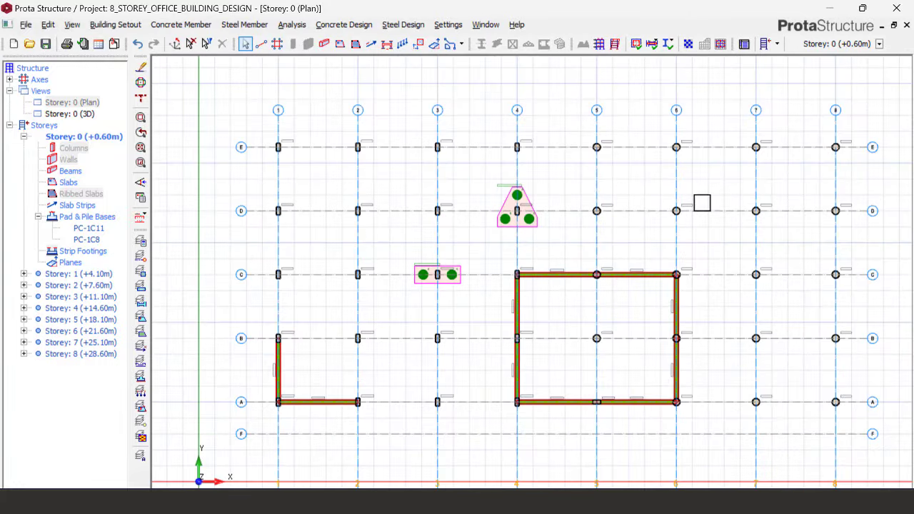
scroll(701, 202, "up", 5)
scroll(688, 211, "up", 2)
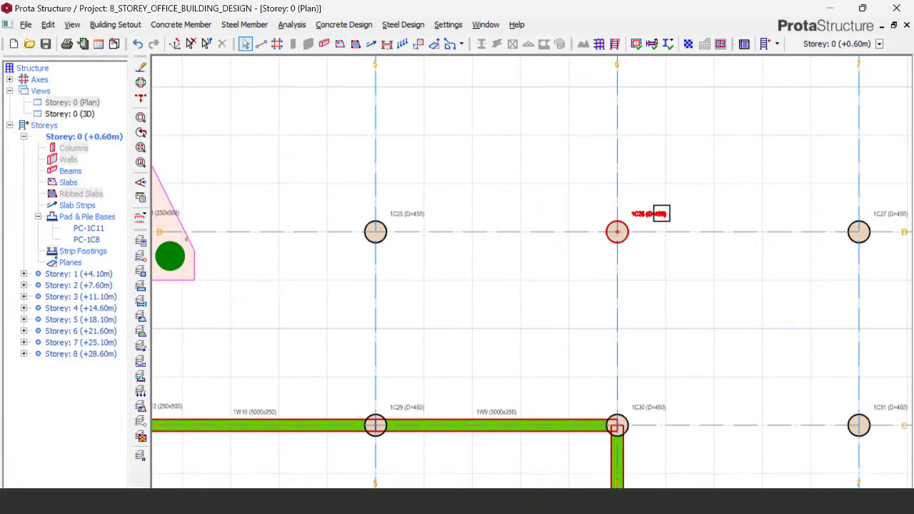
Insert pile cap PC-1C26 under column 1C26, accepting the 15-pile 1600x2600 (d=1100) design
left_click(654, 213)
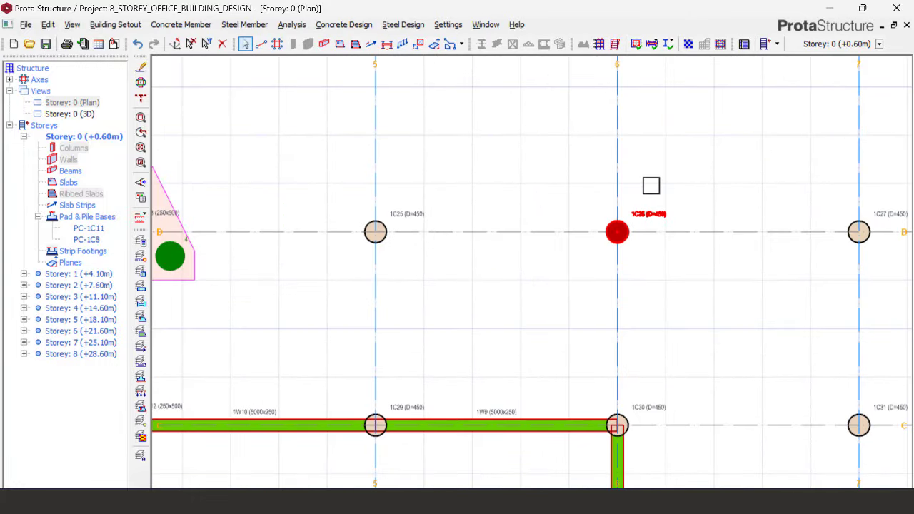
right_click(685, 205)
left_click(742, 274)
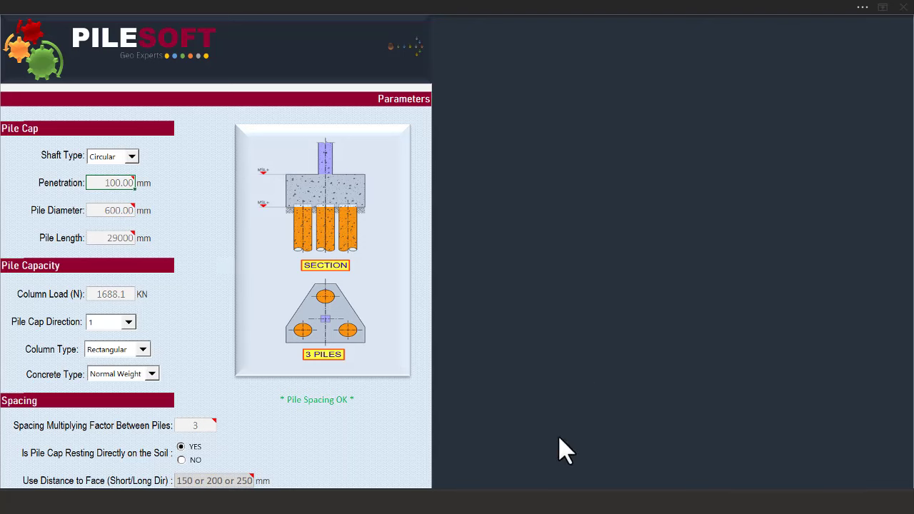
key("super")
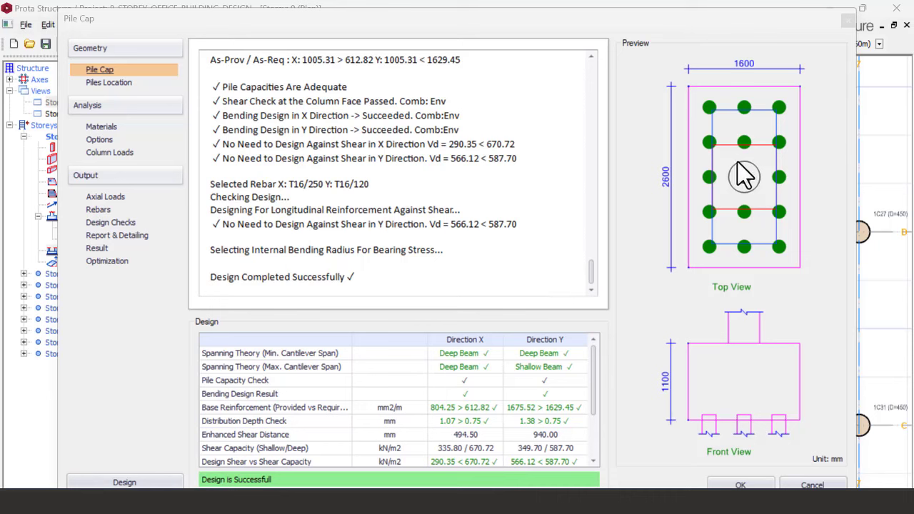
left_click(111, 71)
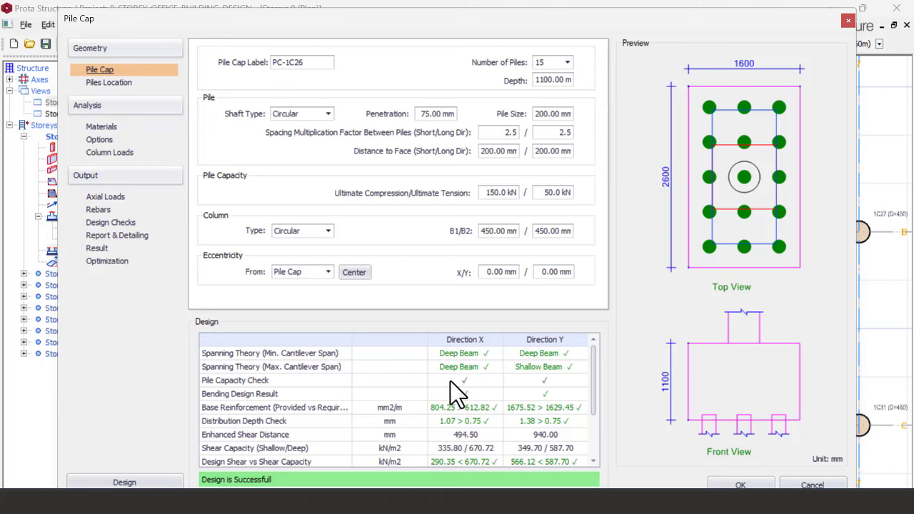
scroll(450, 381, "down", 1)
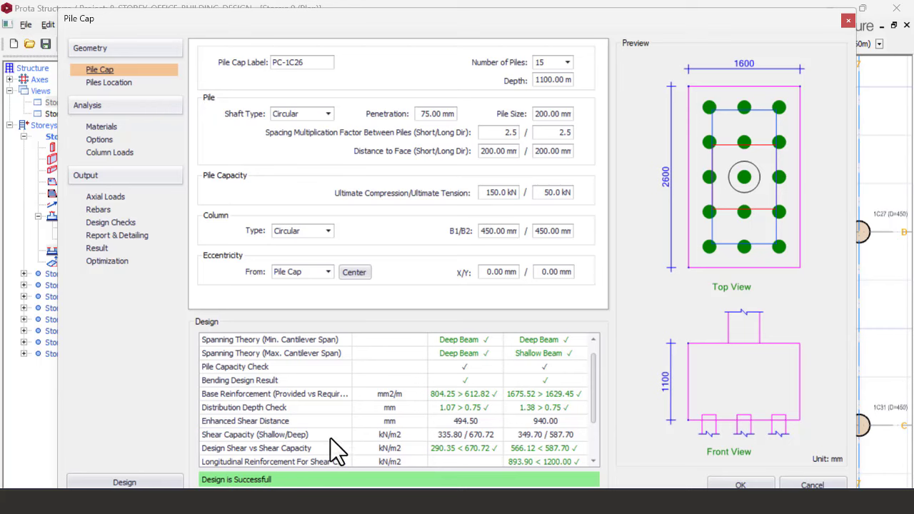
scroll(352, 417, "up", 1)
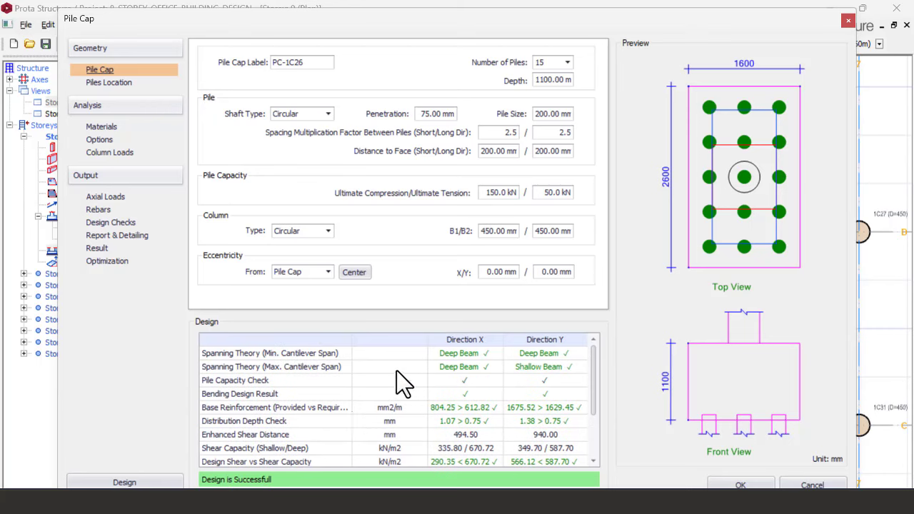
left_click(764, 487)
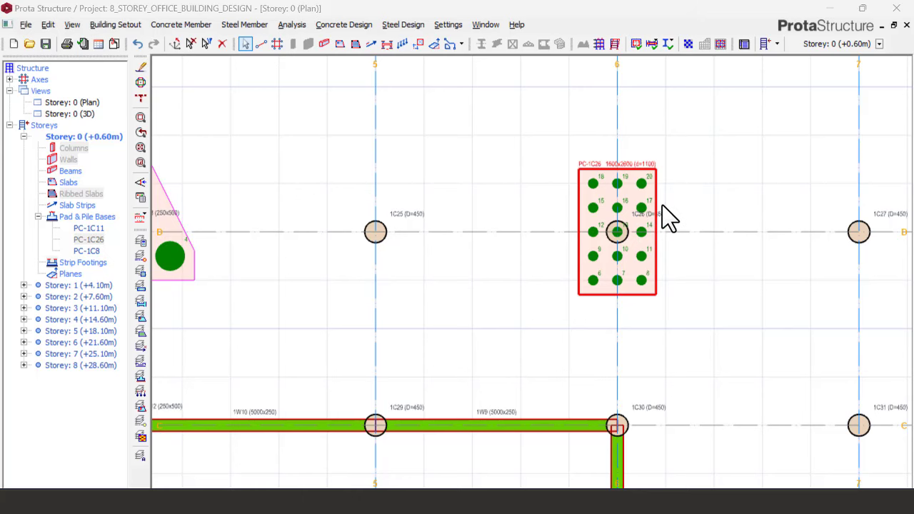
scroll(666, 182, "up", 1)
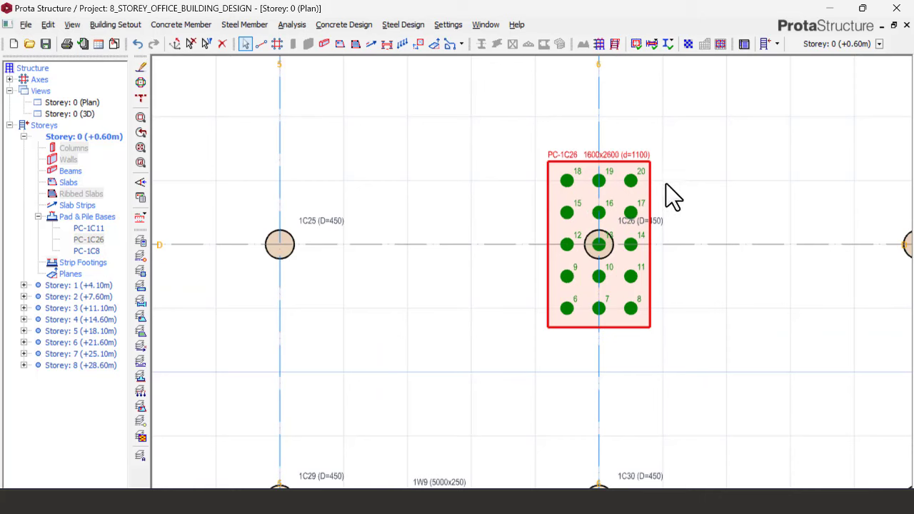
Delete the 15-pile cap PC-1C26 and start a new pile cap insertion for column 1C26
left_click(622, 230)
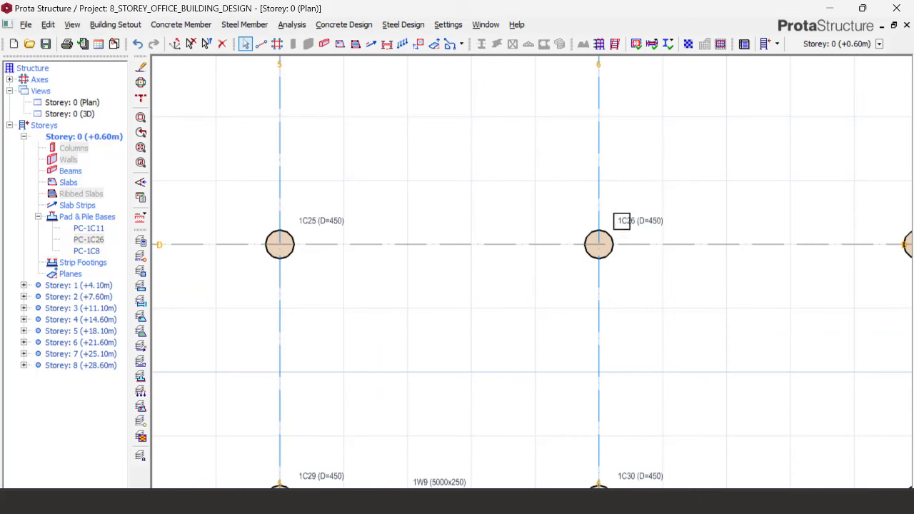
mouse_move(620, 221)
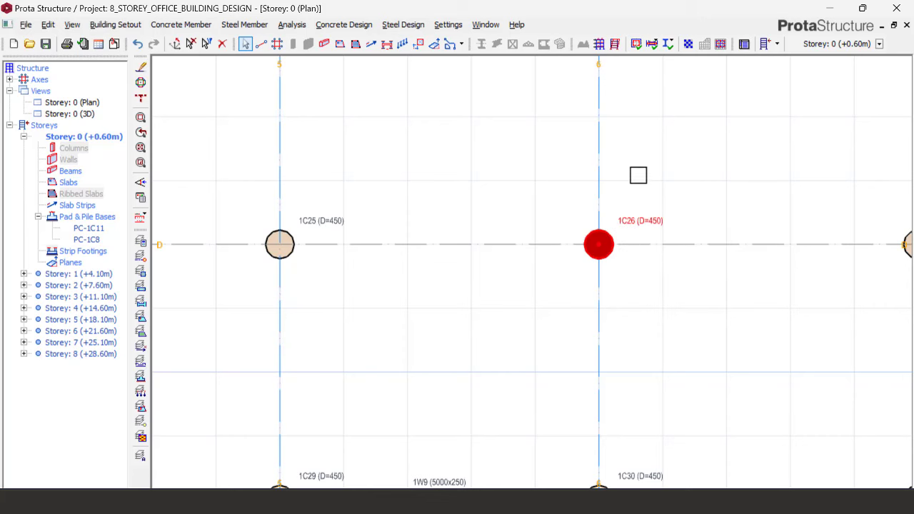
right_click(668, 196)
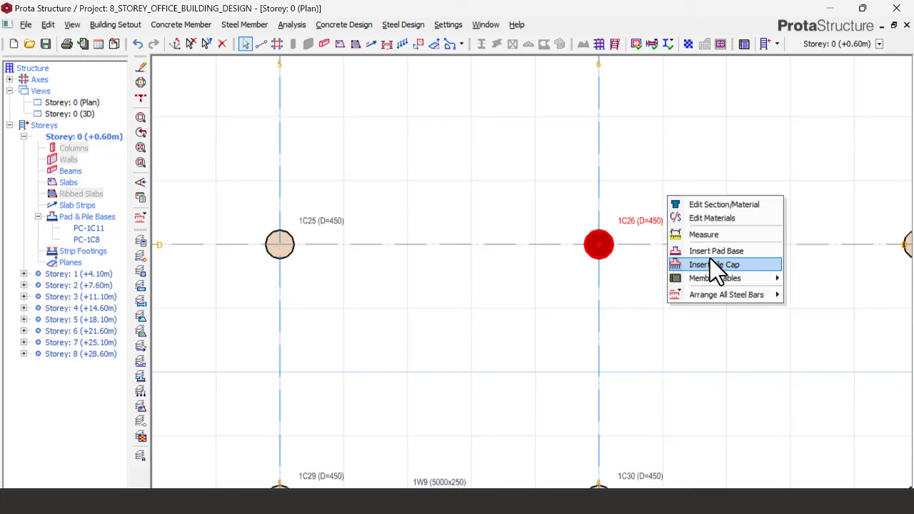
left_click(712, 265)
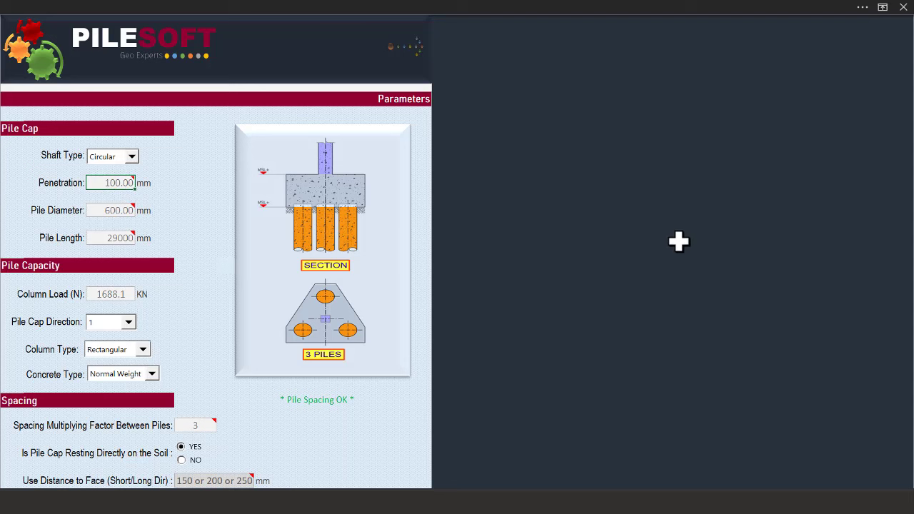
key("super")
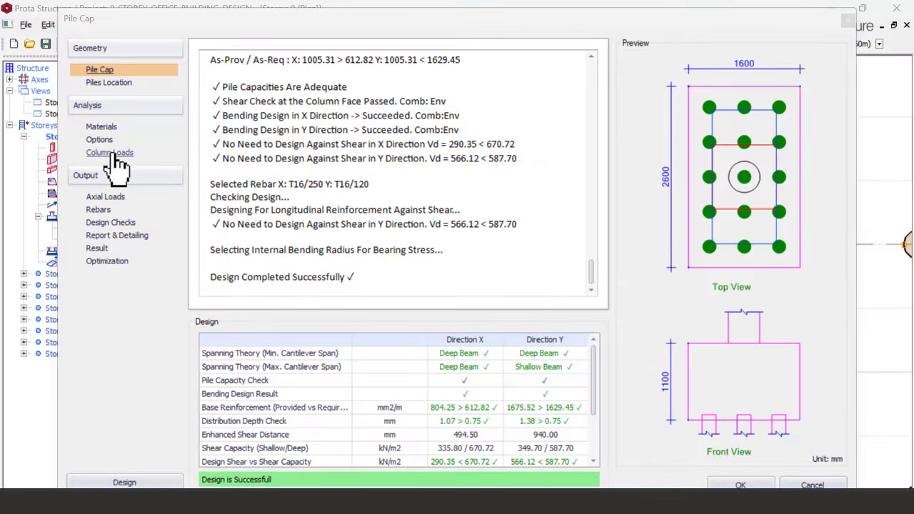
Show the Column Loads table and select the Env combination (N 2129.2 kN, ΣN 2239.0 kN)
left_click(111, 153)
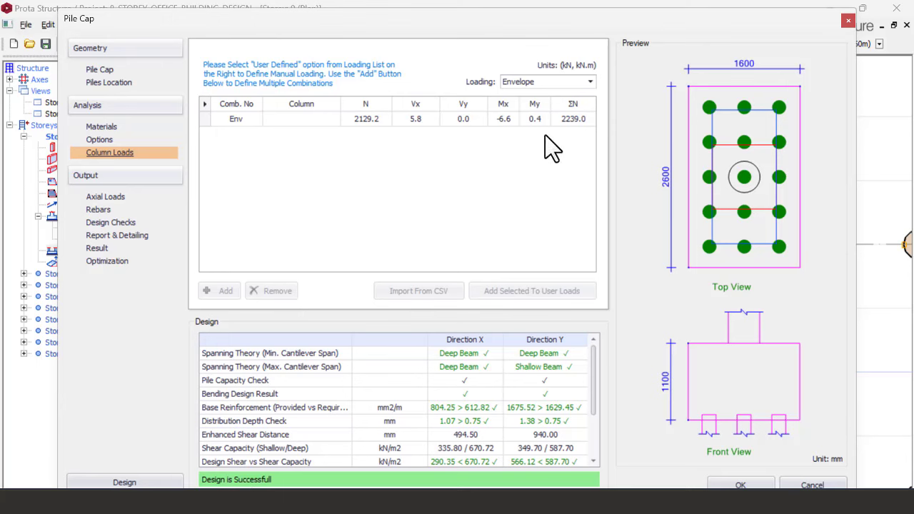
left_click(371, 123)
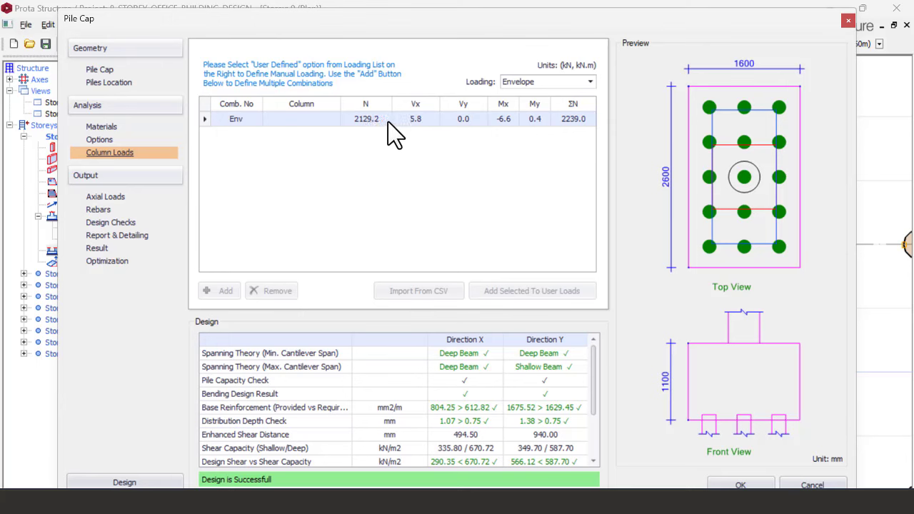
left_click(468, 487)
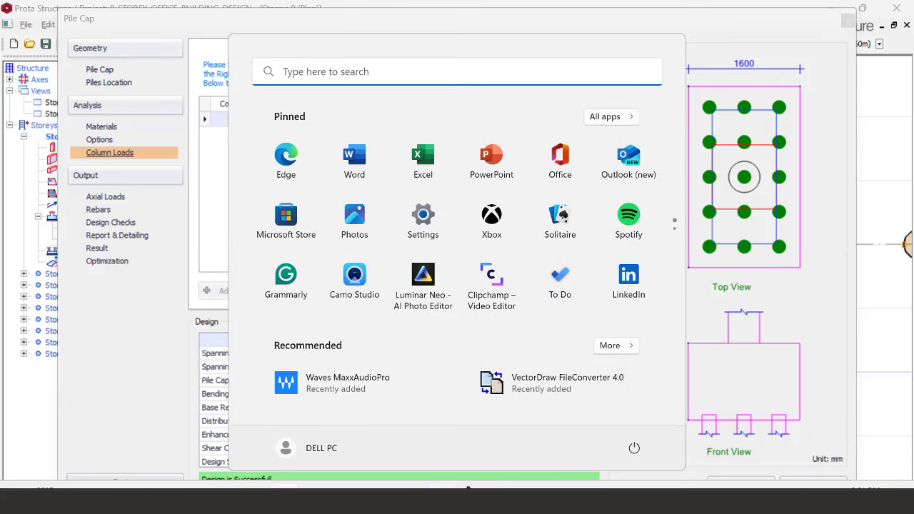
Set PileSOFT's Column Load to 2129.2 kN so the cap layout becomes 4 piles
left_click(488, 488)
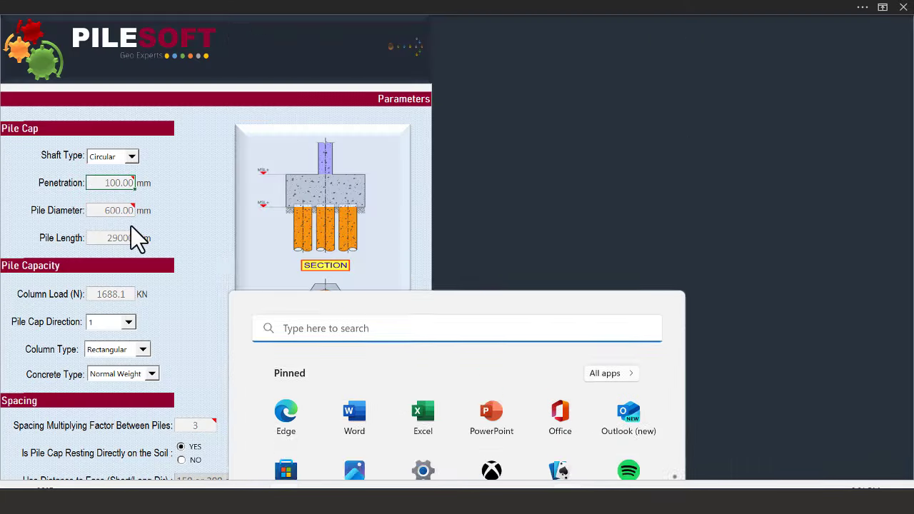
left_click(117, 292)
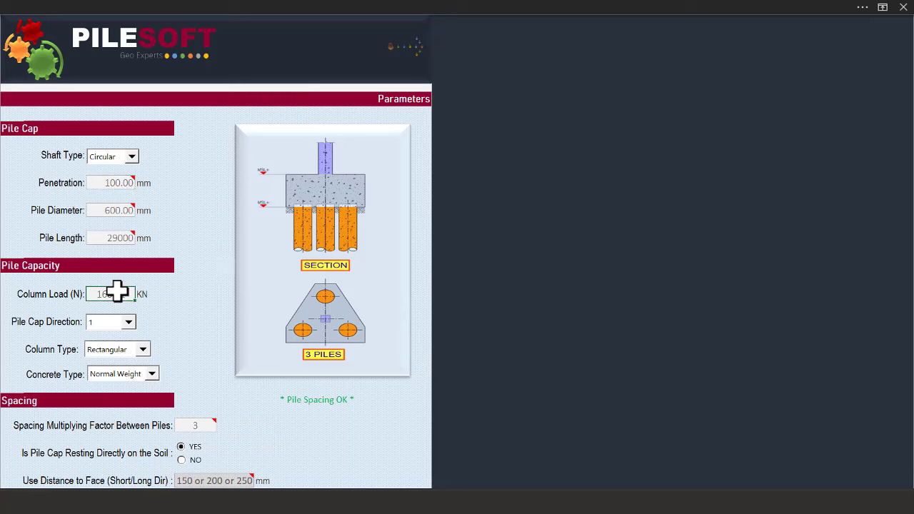
type("212")
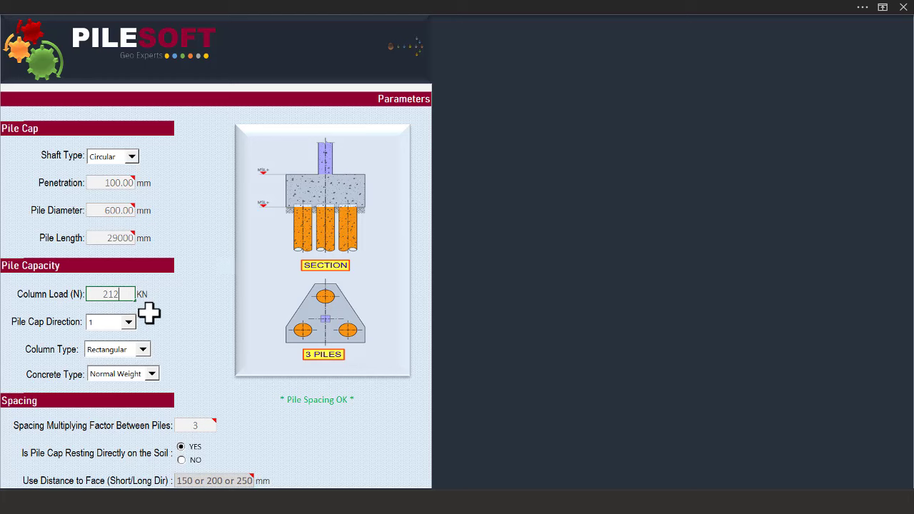
type("8.2")
key("super")
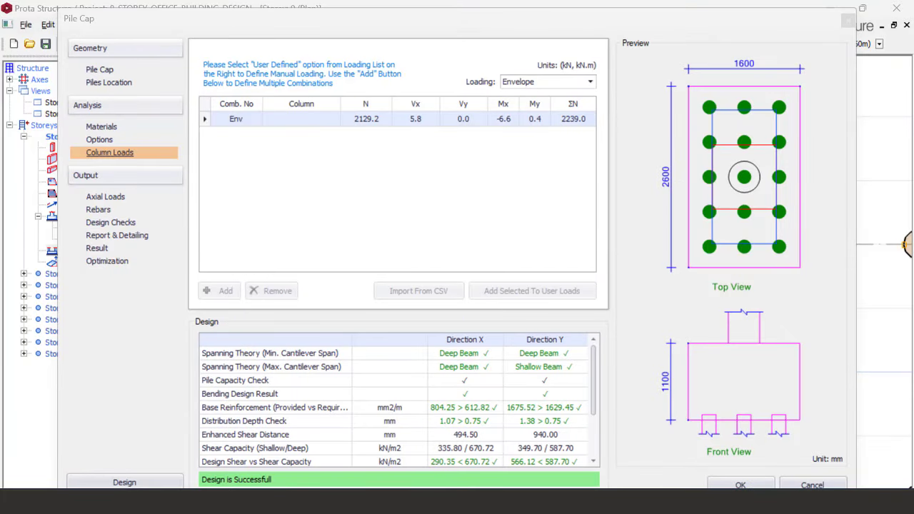
key("super")
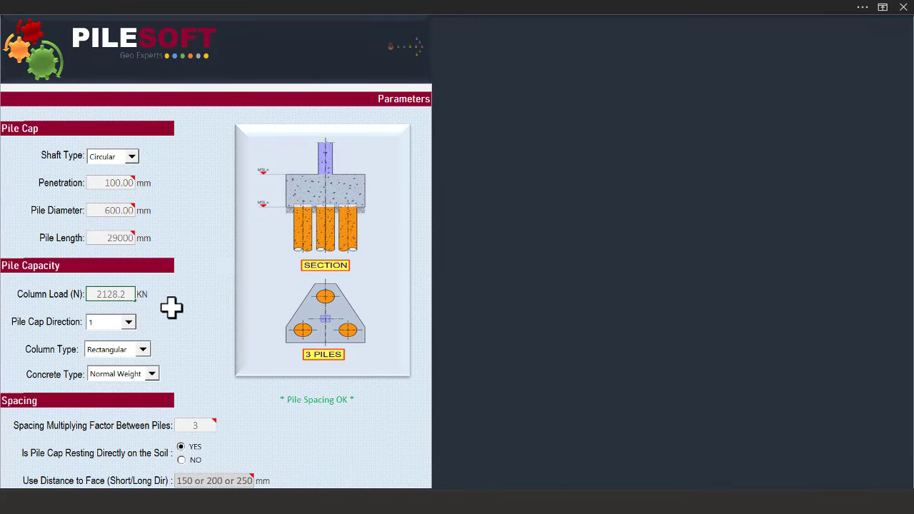
type("9")
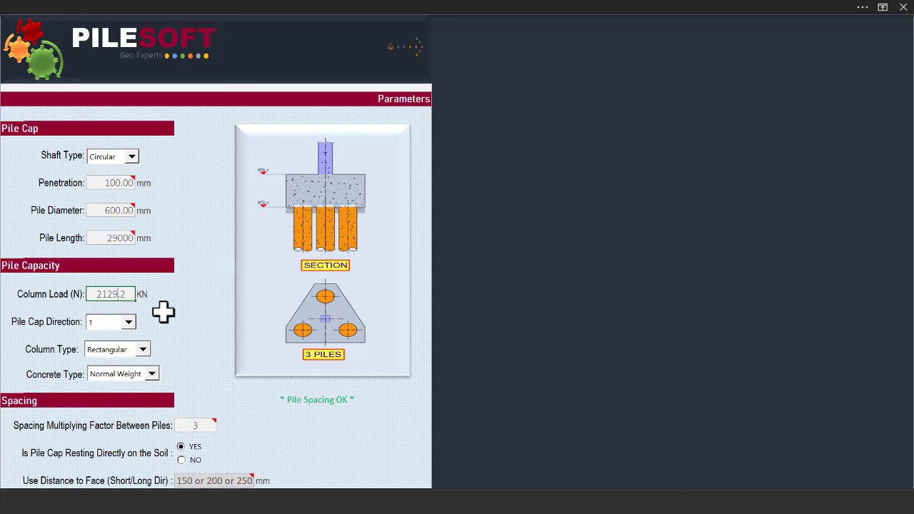
left_click(126, 238)
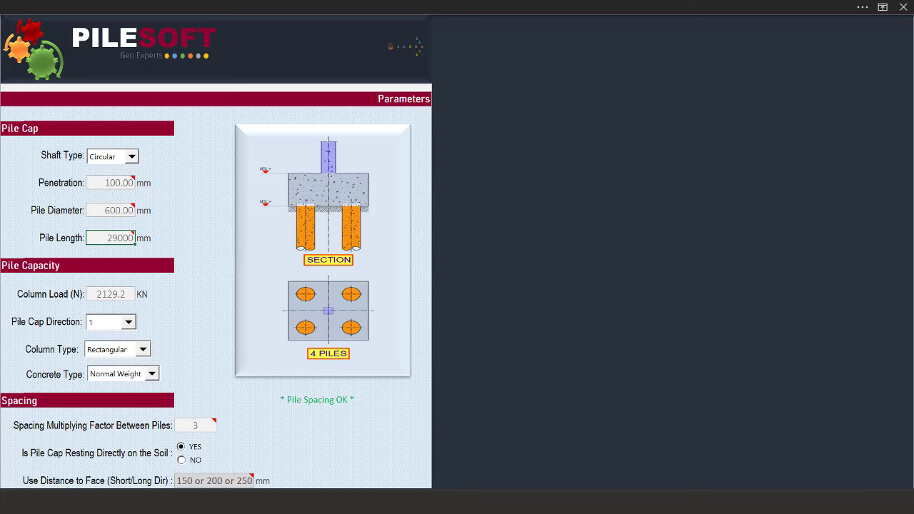
key("super")
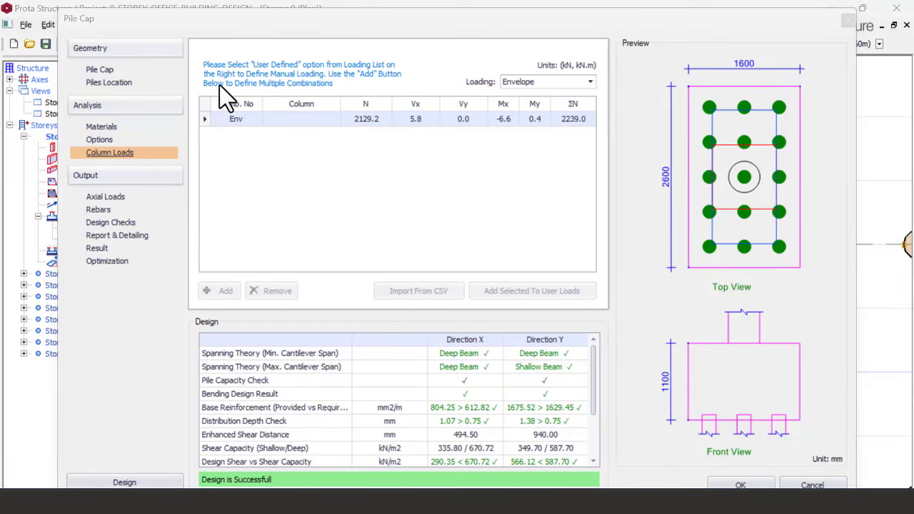
Set pile cap PC-1C26's number of piles to 4
left_click(99, 70)
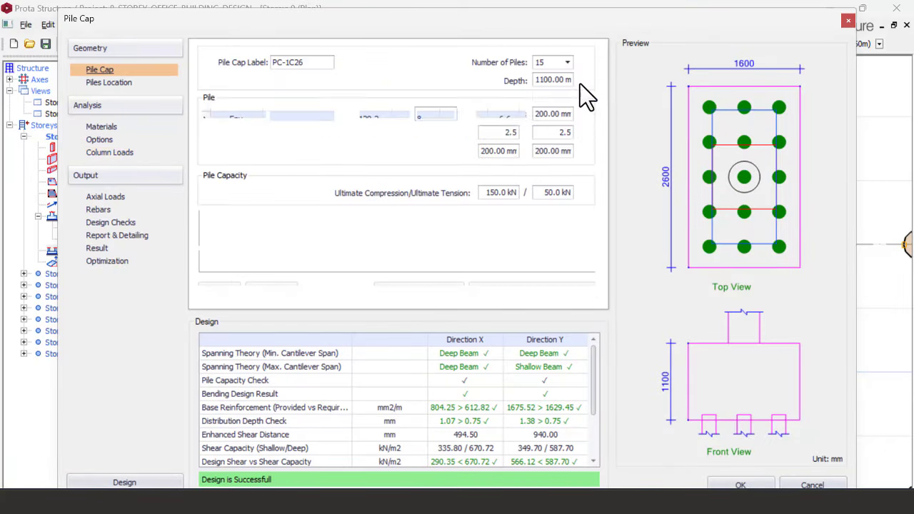
left_click(566, 63)
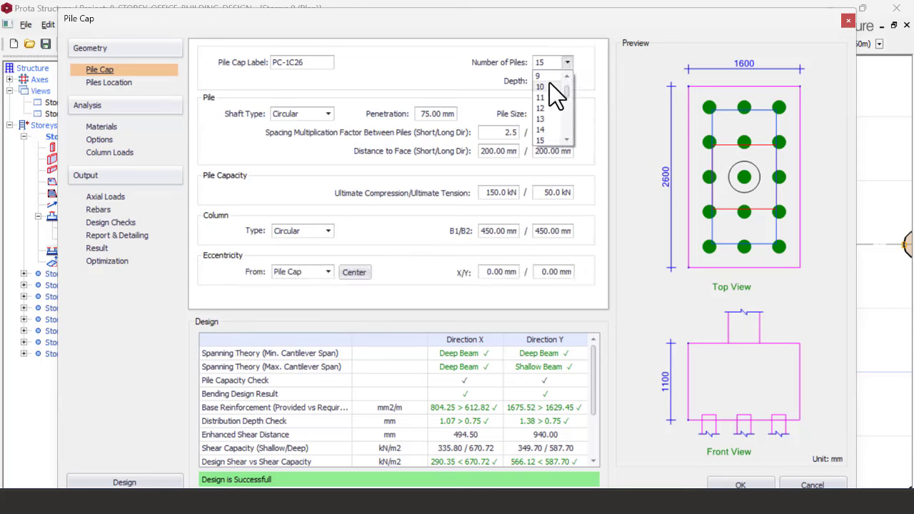
left_click(540, 86)
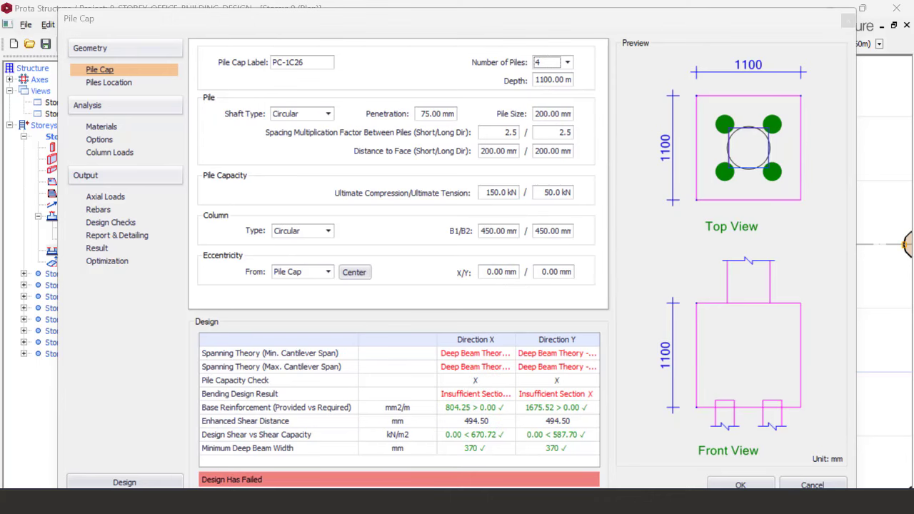
Minimize the Nitro PDF viewer to bring PileSOFT's Parameters sheet forward
key("super")
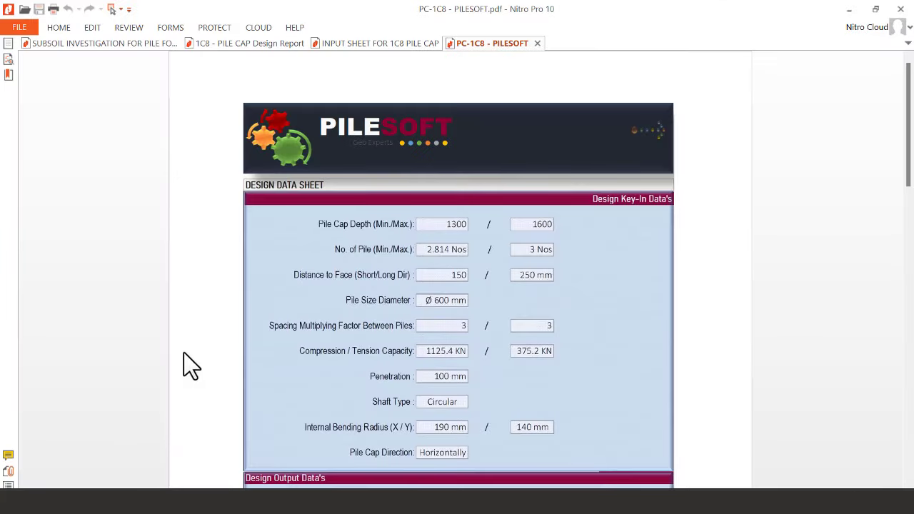
scroll(238, 306, "down", 2)
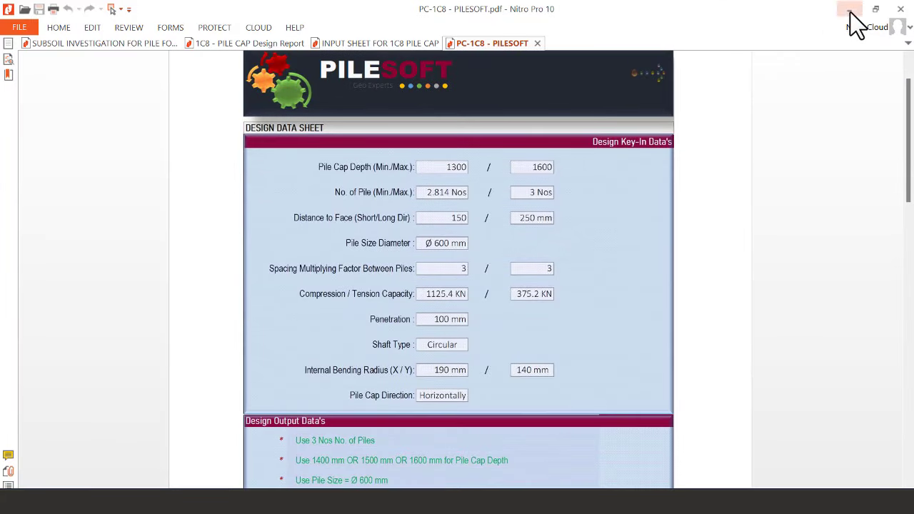
left_click(849, 10)
scroll(210, 310, "down", 5)
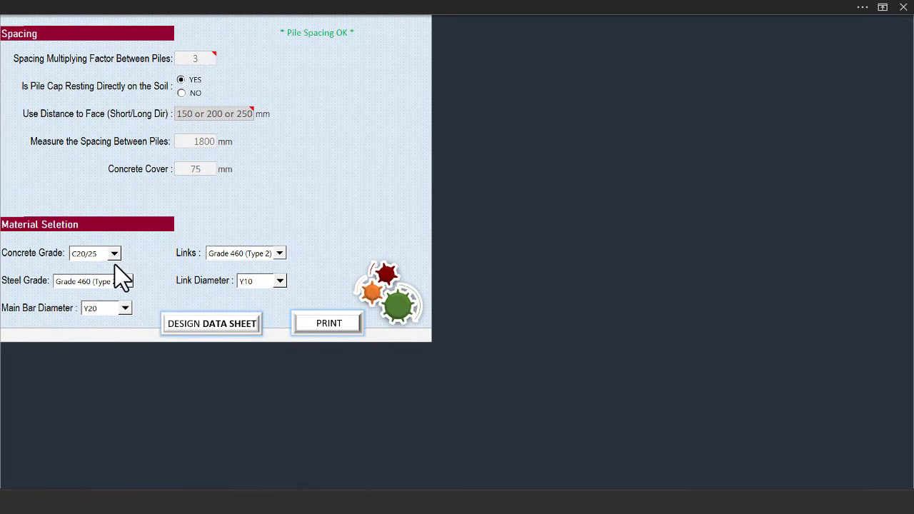
Generate PileSOFT's design data sheet and scroll through its output
scroll(145, 221, "up", 2)
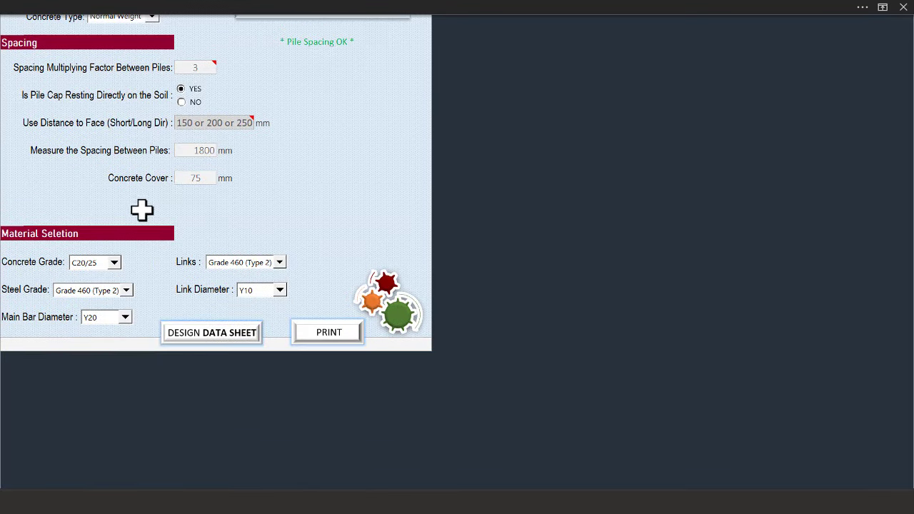
left_click(224, 452)
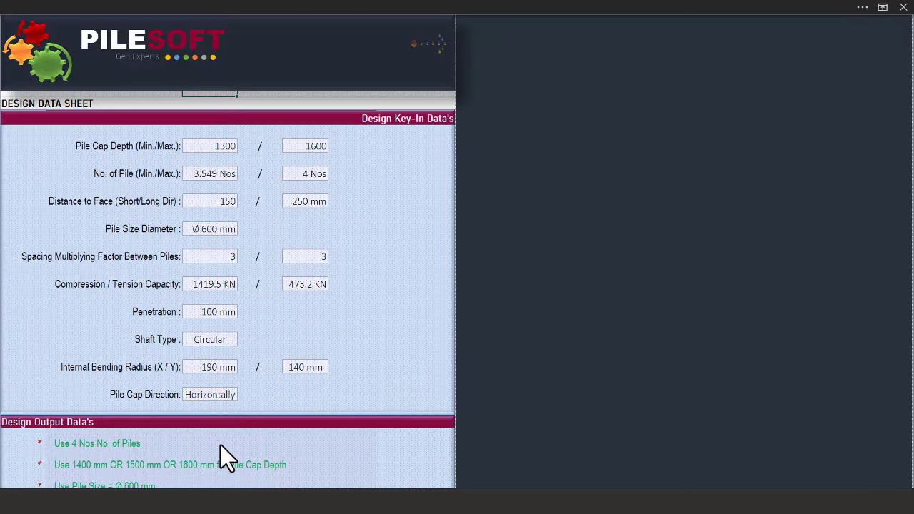
scroll(248, 335, "down", 4)
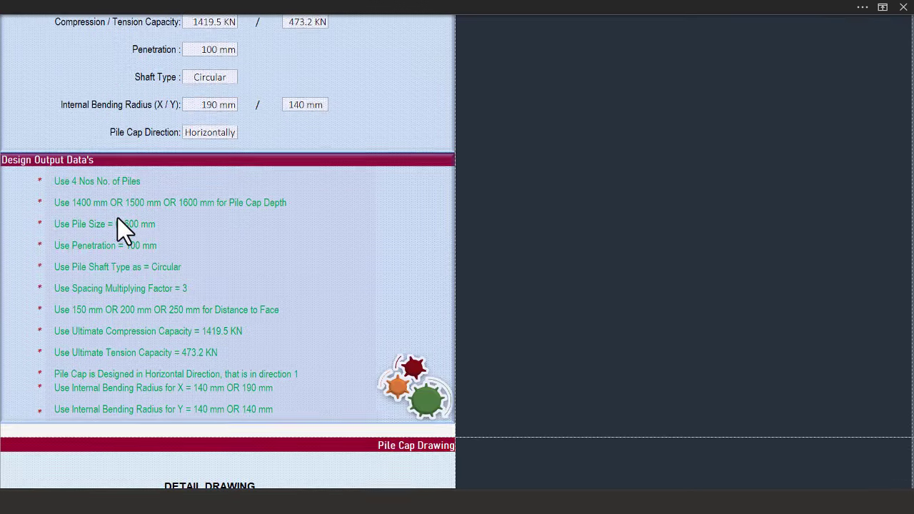
scroll(132, 351, "down", 8)
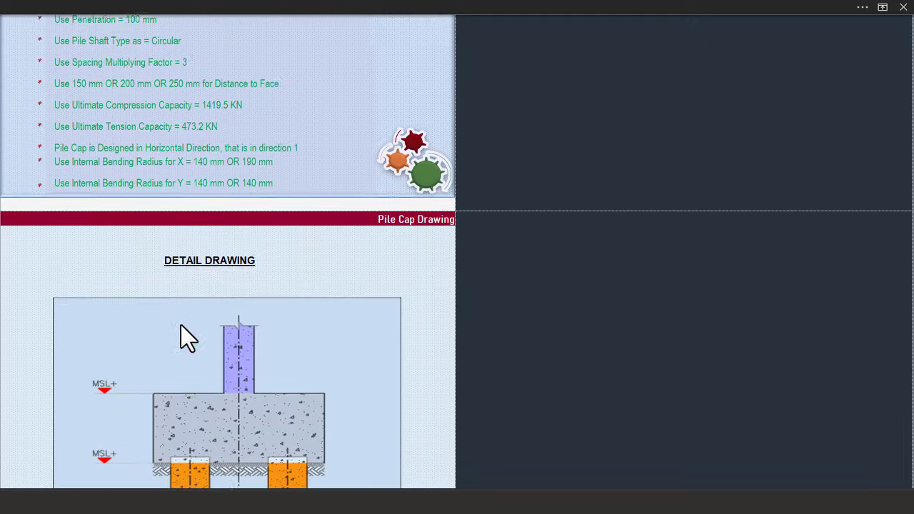
Close ProtaStructure's Pile Cap dialog to return to the plan
key("super")
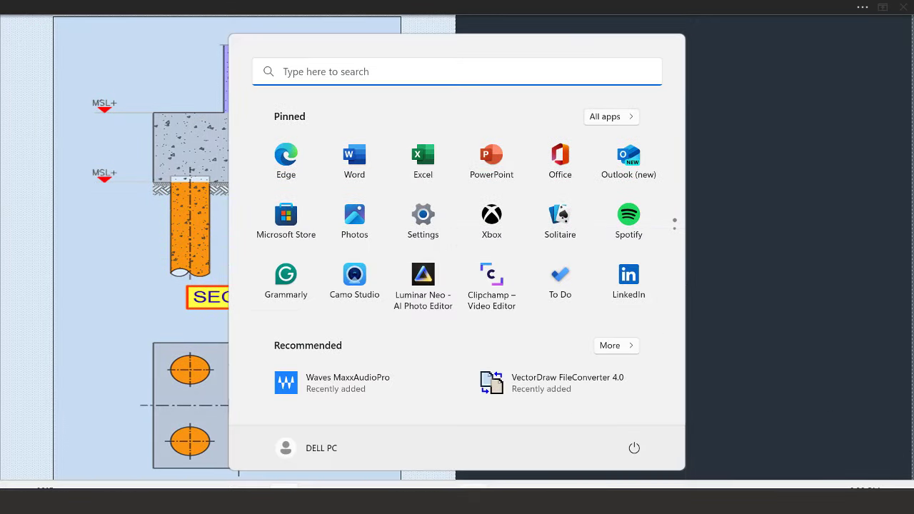
left_click(510, 422)
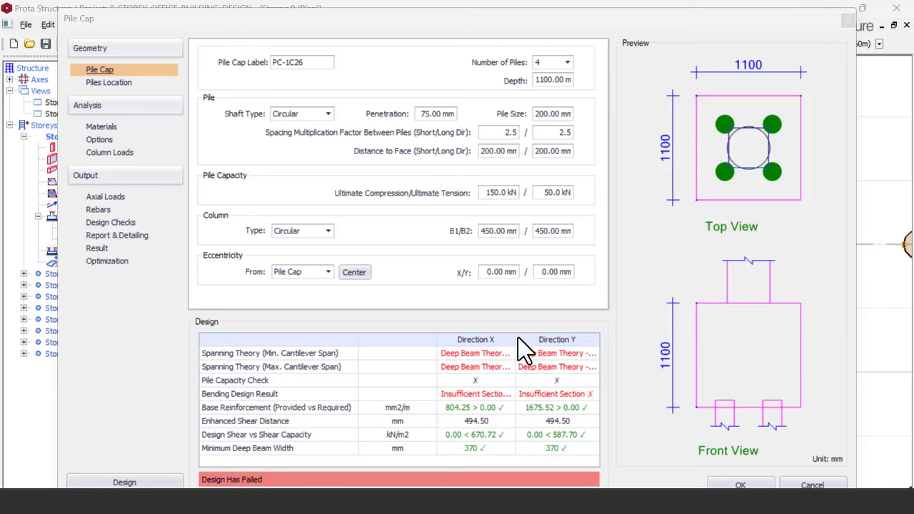
left_click(845, 22)
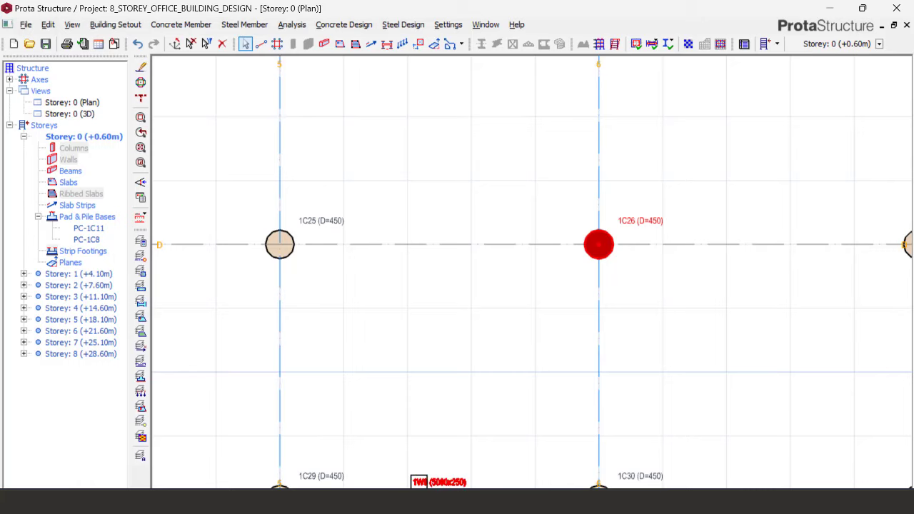
Review the PileSOFT data sheet recommending 4 piles and its four-pile detail drawing
key("super")
mouse_move(409, 501)
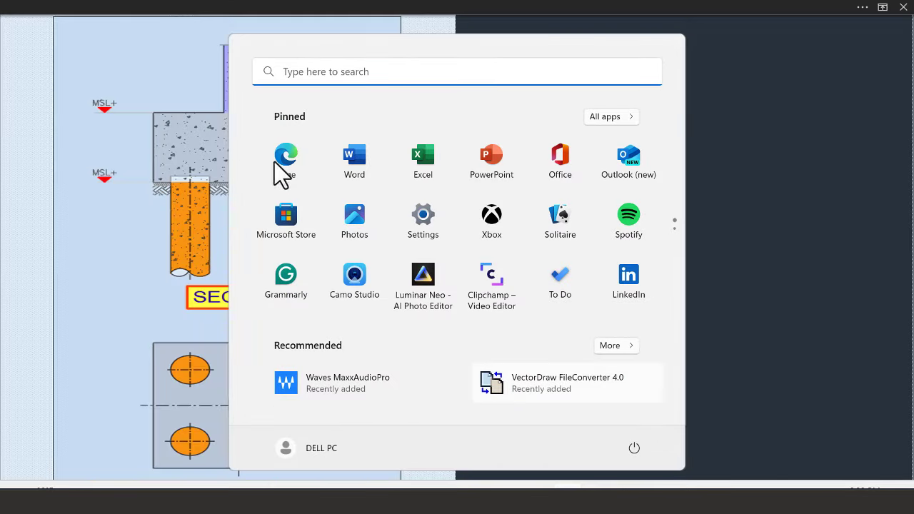
left_click(167, 114)
scroll(296, 180, "up", 3)
scroll(335, 214, "up", 10)
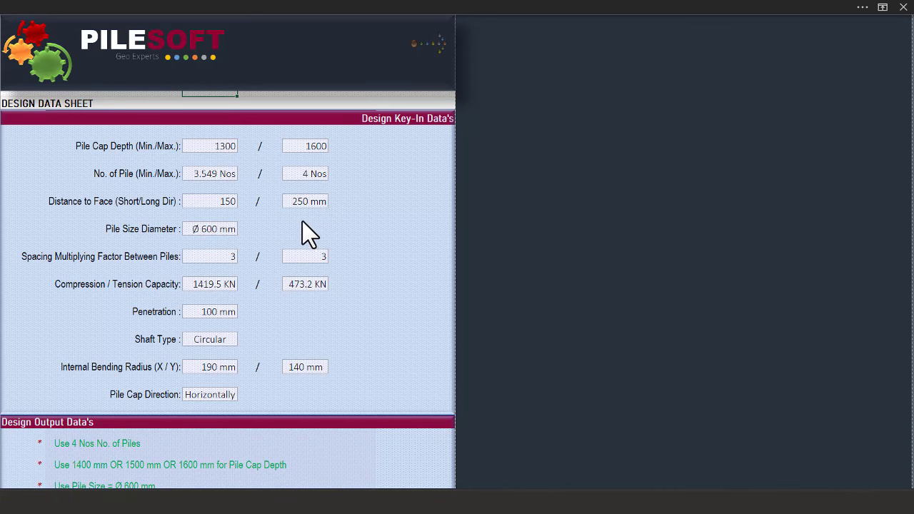
scroll(301, 225, "down", 5)
scroll(293, 218, "up", 5)
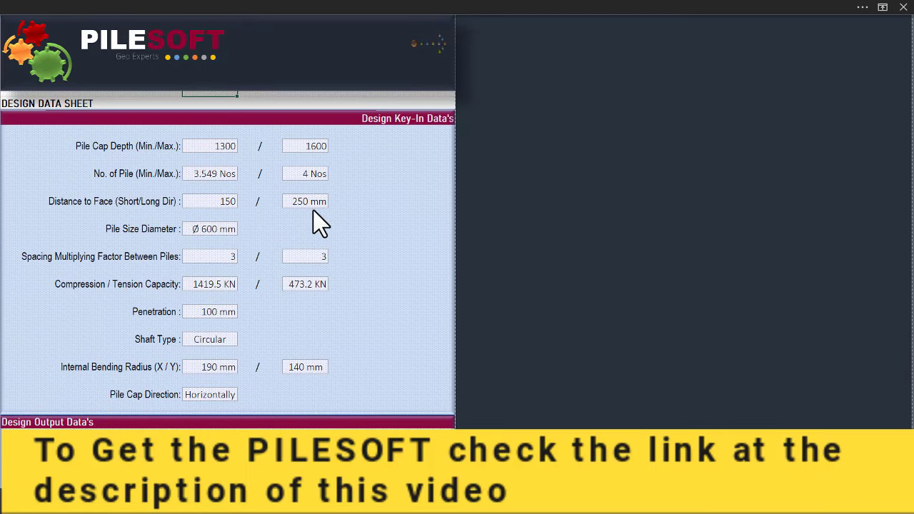
scroll(309, 210, "down", 5)
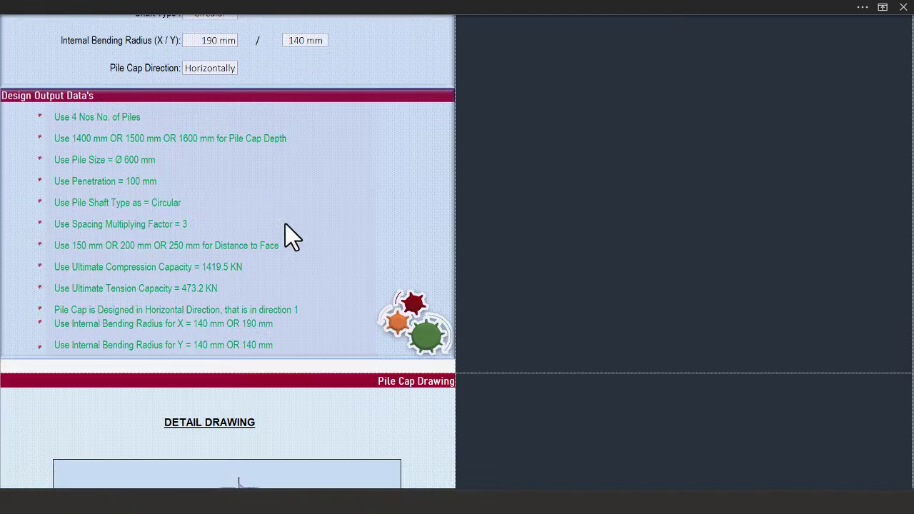
scroll(285, 225, "down", 6)
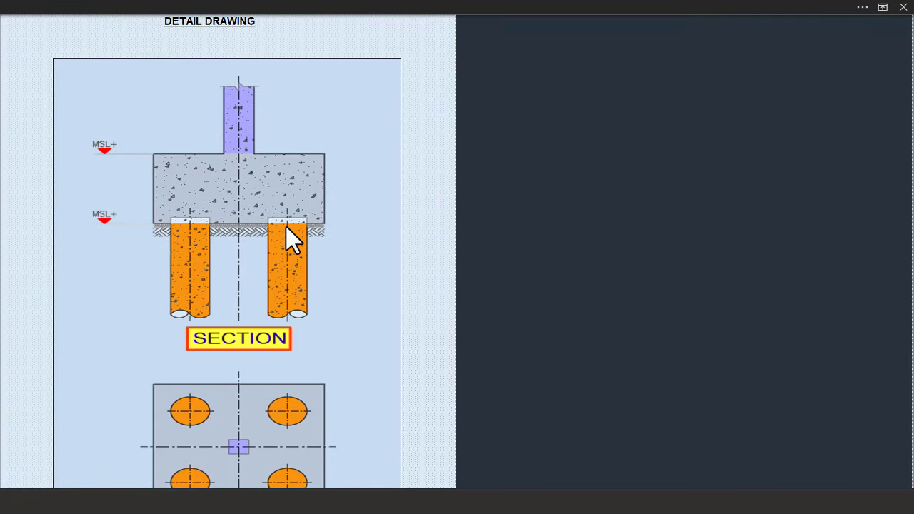